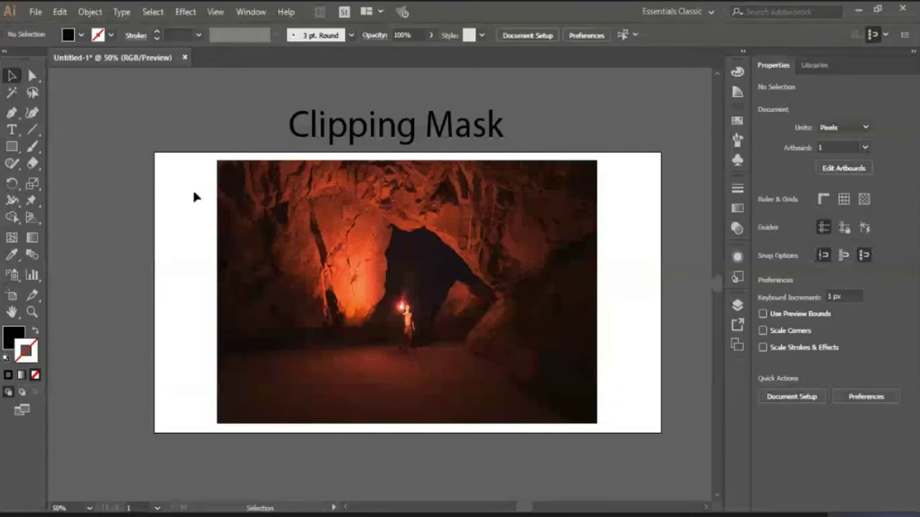
Switch to the Polygon tool from the Rectangle tool group.
left_click(12, 147)
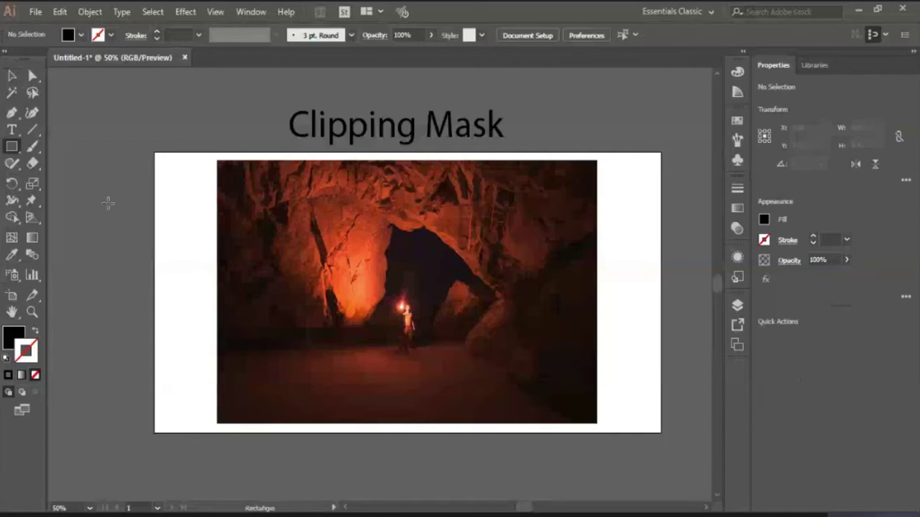
left_click(12, 146, "alt")
Create a hexagon on the cave photo and scale it to 336 × 290.985 px over the upper left.
left_click(270, 241)
key("Return")
key("ctrl")
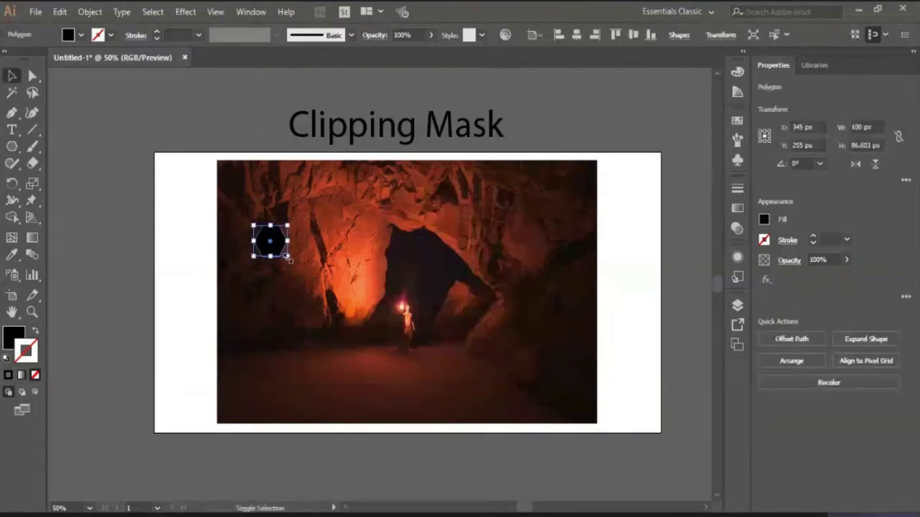
left_click_drag(286, 256, 328, 307)
left_click_drag(273, 237, 284, 229)
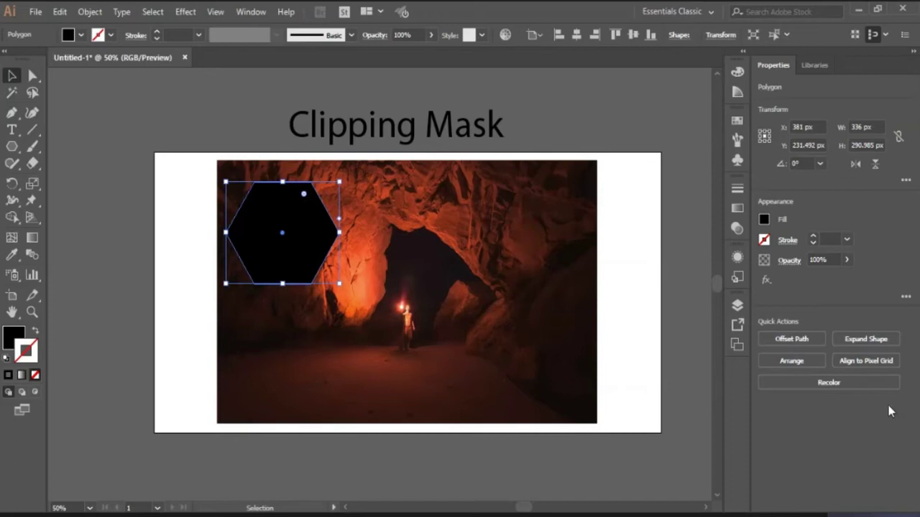
key("ctrl+shift+a")
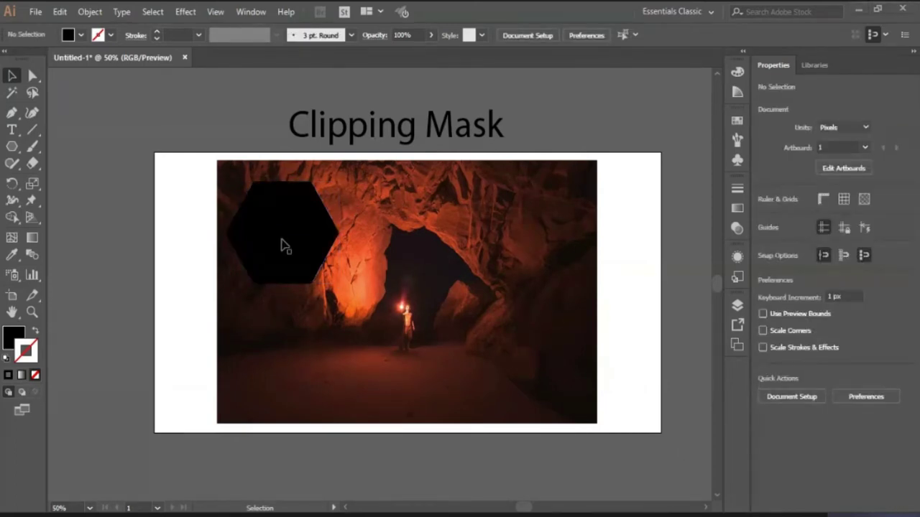
left_click(304, 232)
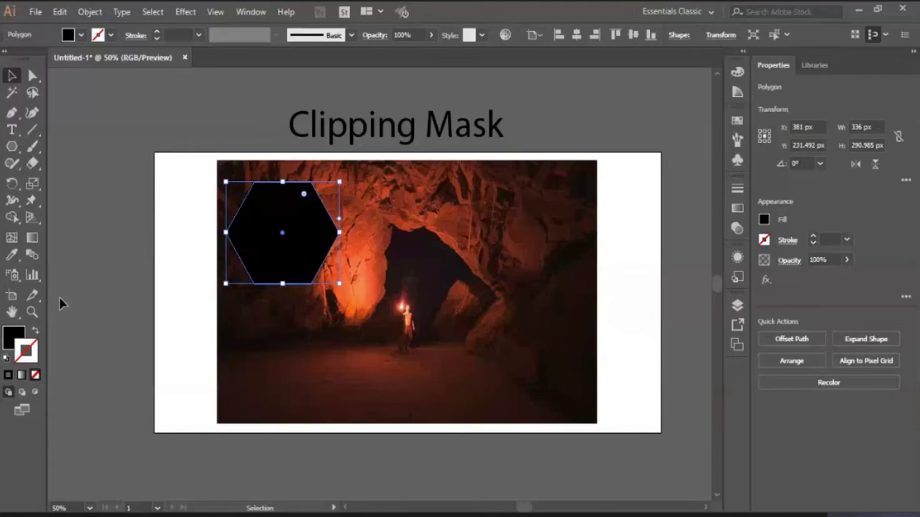
Give the hexagon a pale yellow DBE254 fill, then deselect it.
double_click(13, 335)
left_click(206, 270)
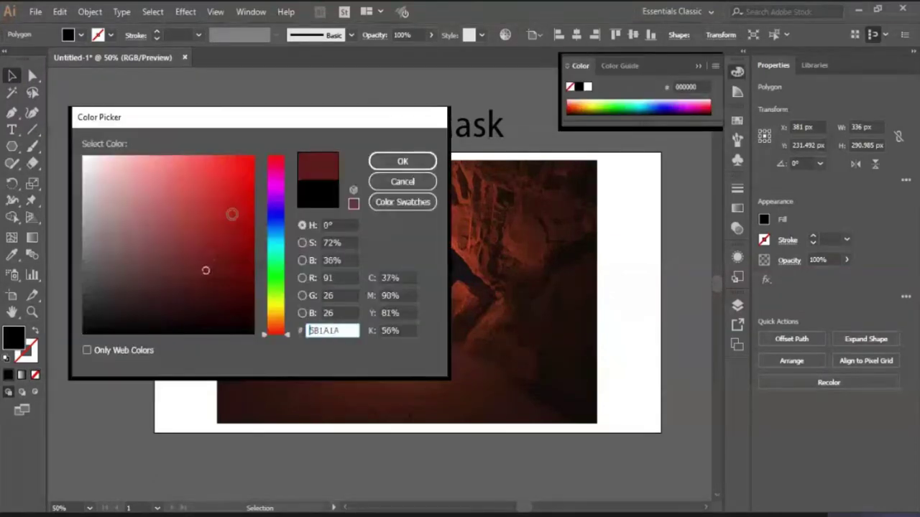
left_click(273, 304)
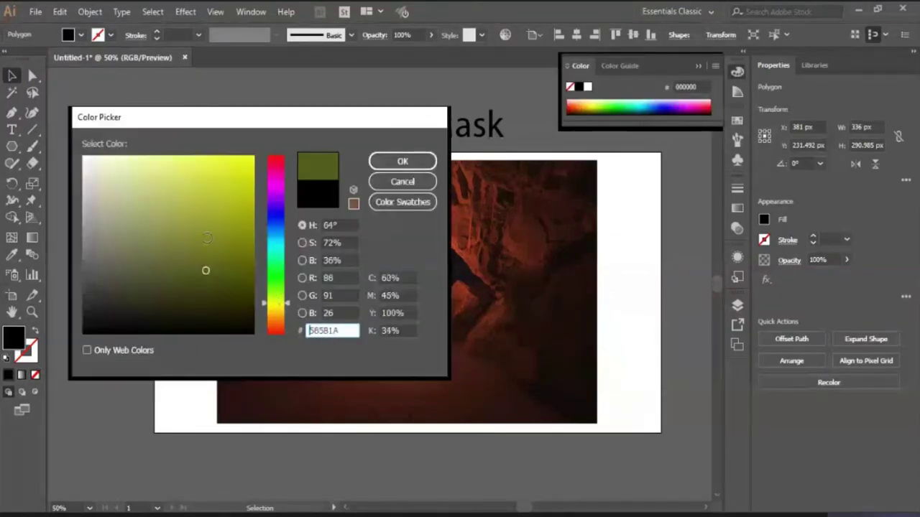
left_click(195, 183)
left_click(191, 177)
left_click(402, 161)
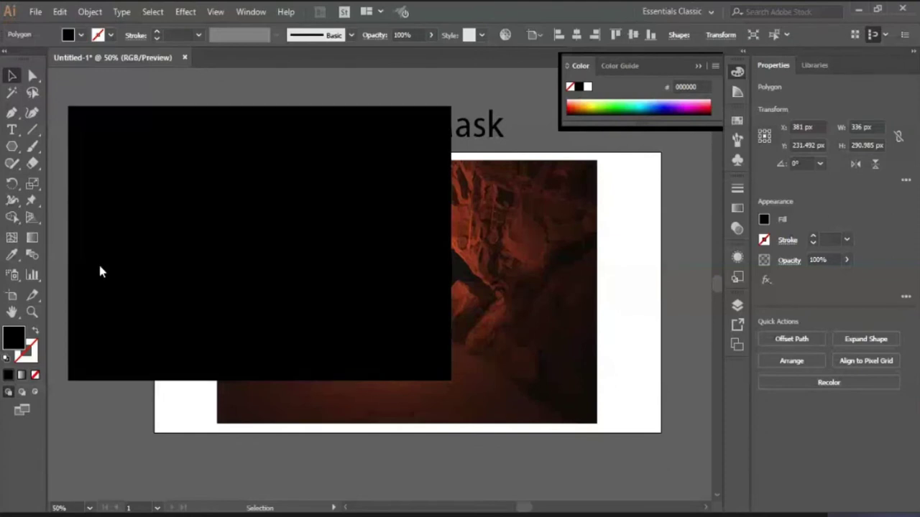
left_click(138, 268)
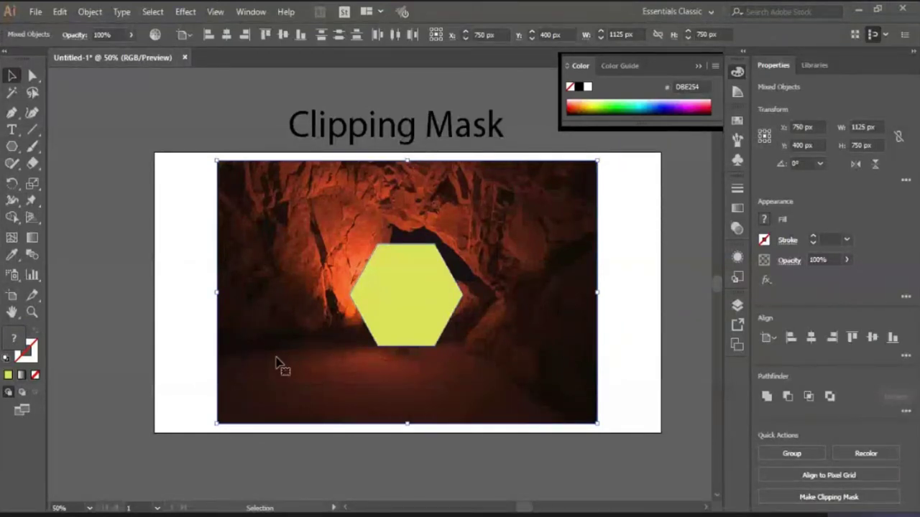
left_click(129, 263)
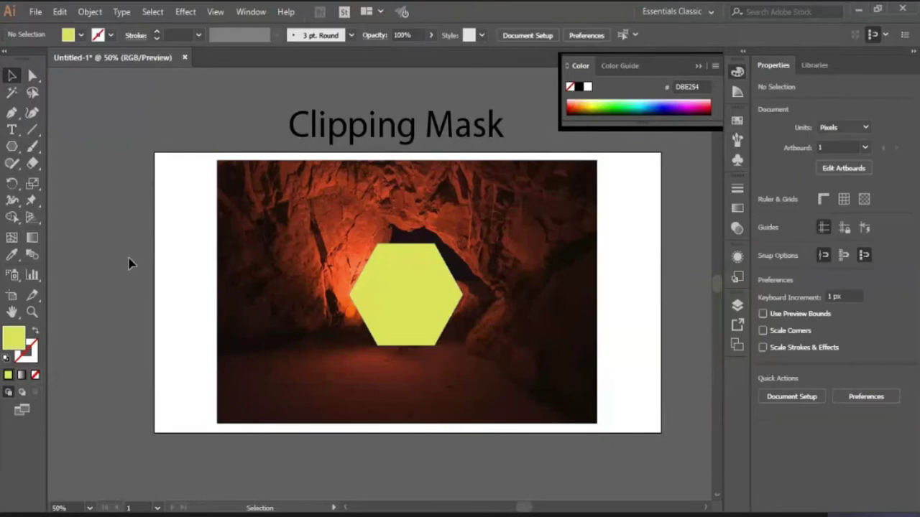
left_click_drag(164, 242, 603, 393)
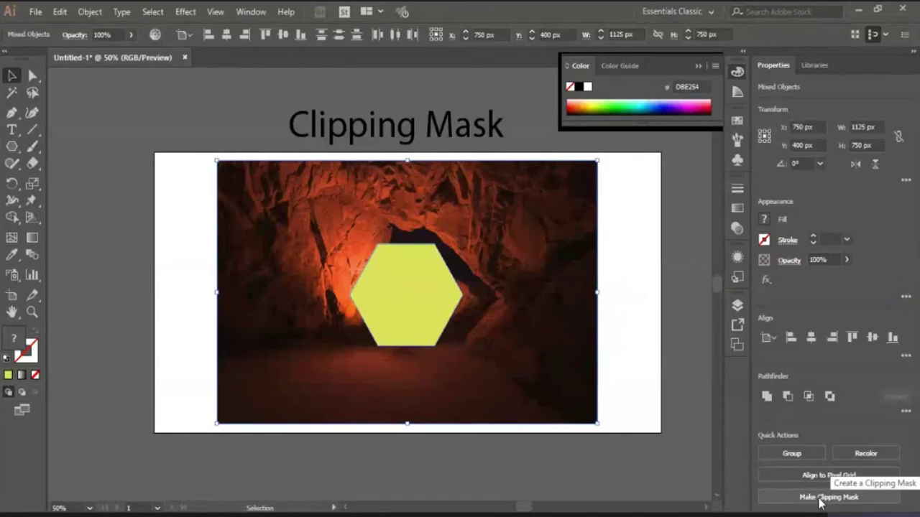
left_click(820, 498)
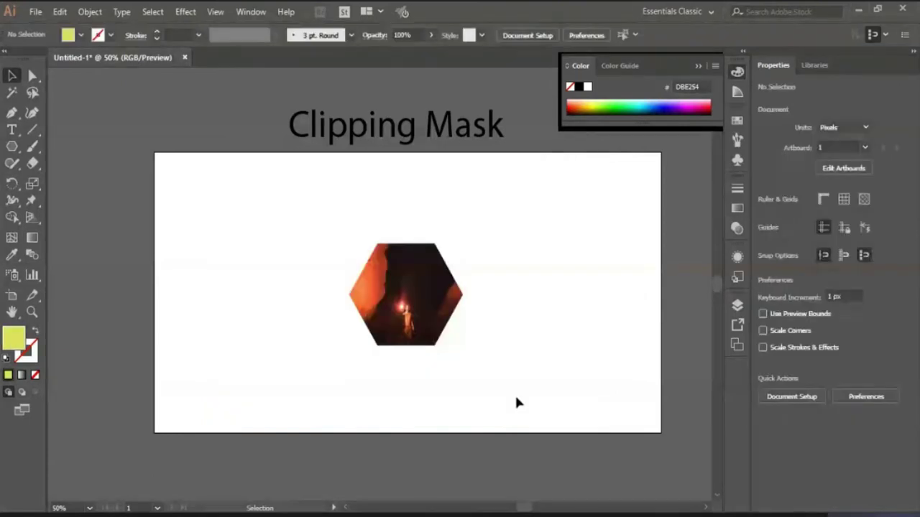
Undo the clipping mask and try selecting the hexagon and cave photo.
key("ctrl+z")
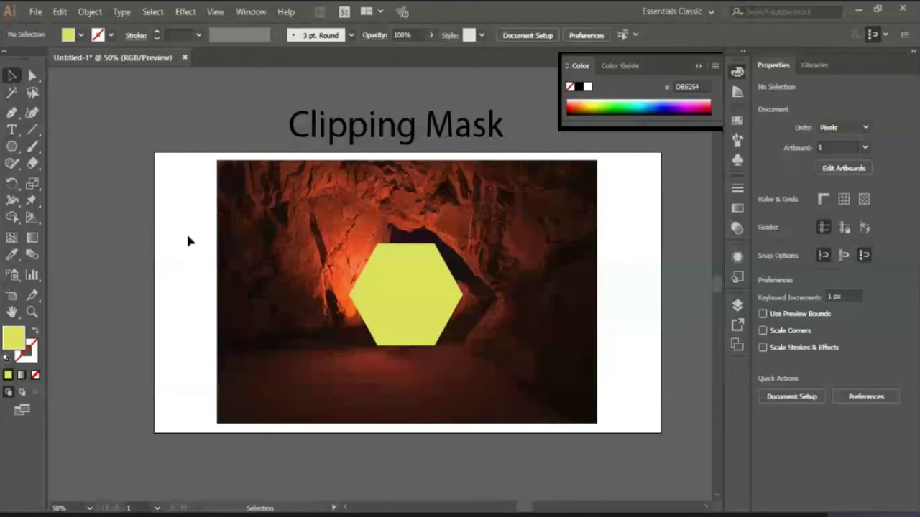
left_click_drag(507, 371, 663, 462)
left_click(628, 441)
left_click_drag(434, 321, 452, 330)
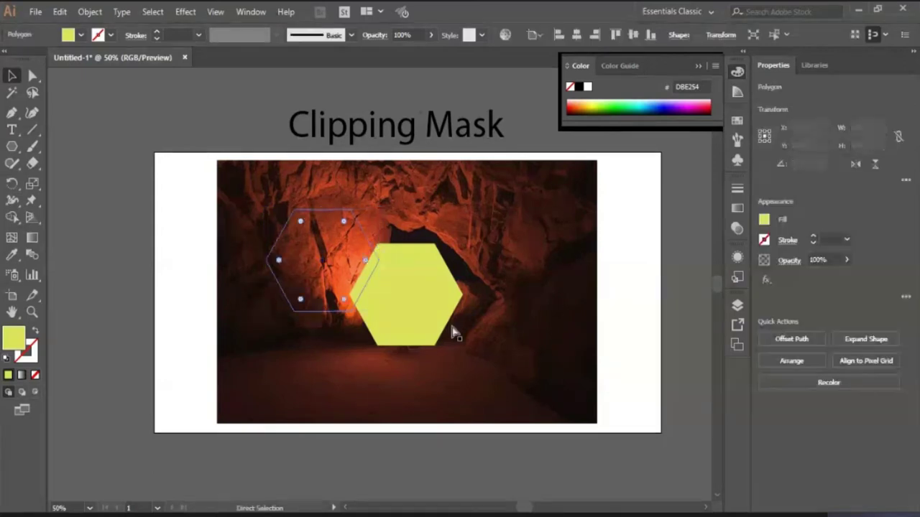
left_click(533, 336, "shift")
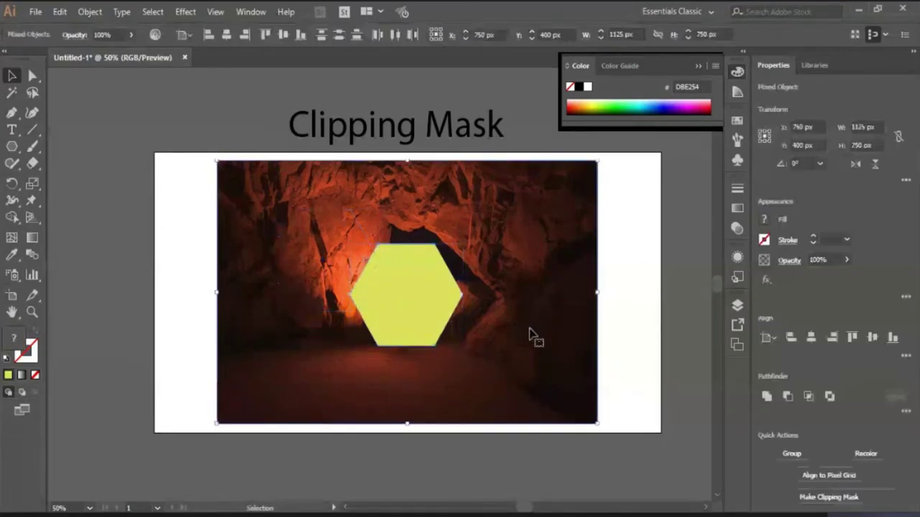
left_click(186, 268)
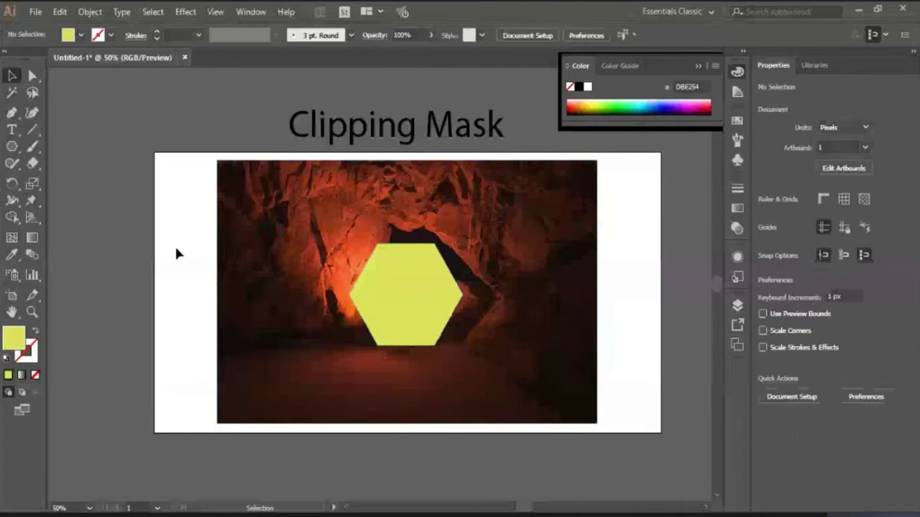
Marquee-select photo and hexagon, test the Ctrl+7 mask, undo it, and reselect both.
left_click_drag(176, 249, 745, 414)
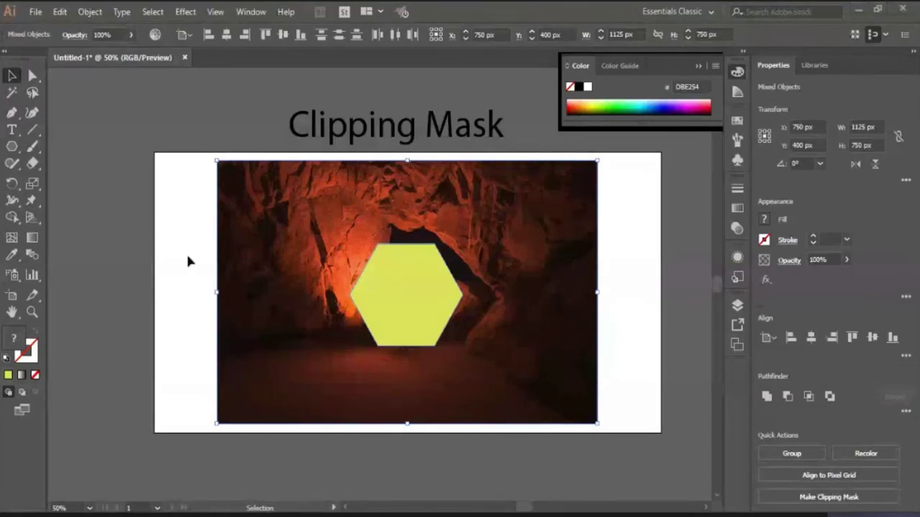
left_click_drag(208, 263, 643, 373)
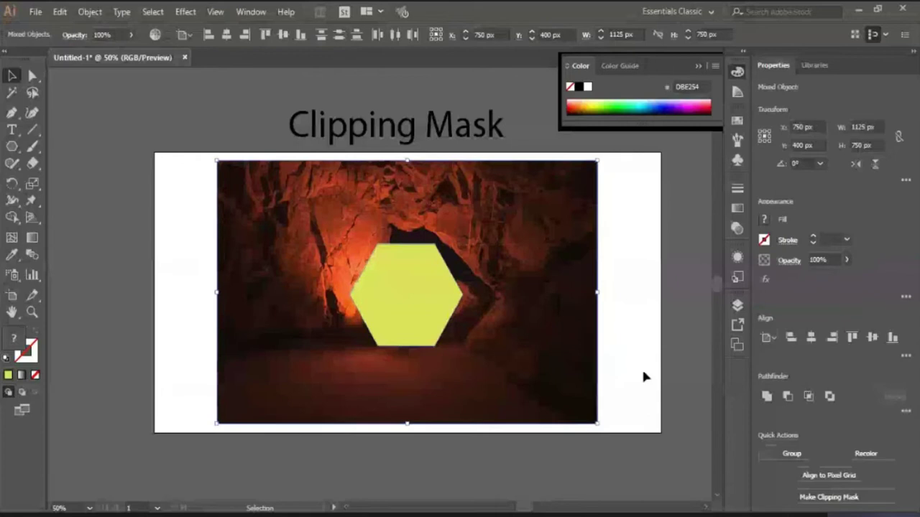
key("ctrl+7")
key("ctrl+z")
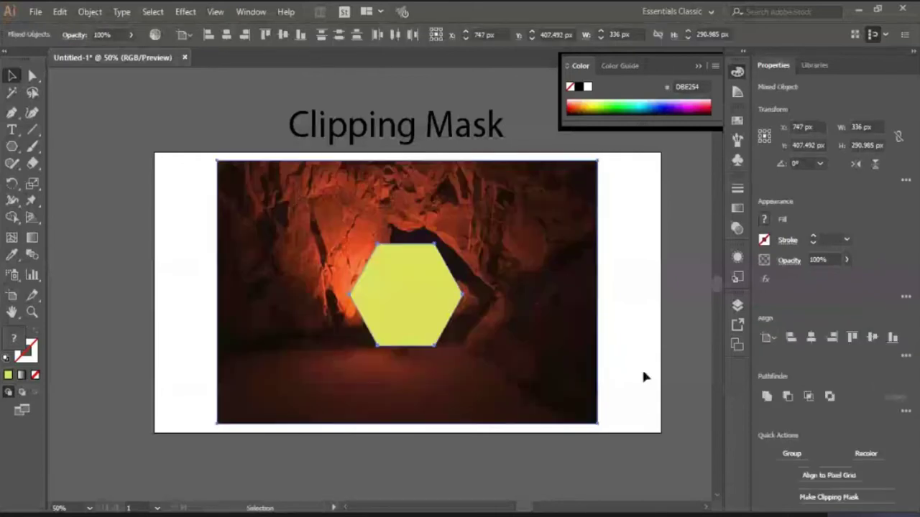
left_click(643, 376)
left_click_drag(184, 256, 638, 385)
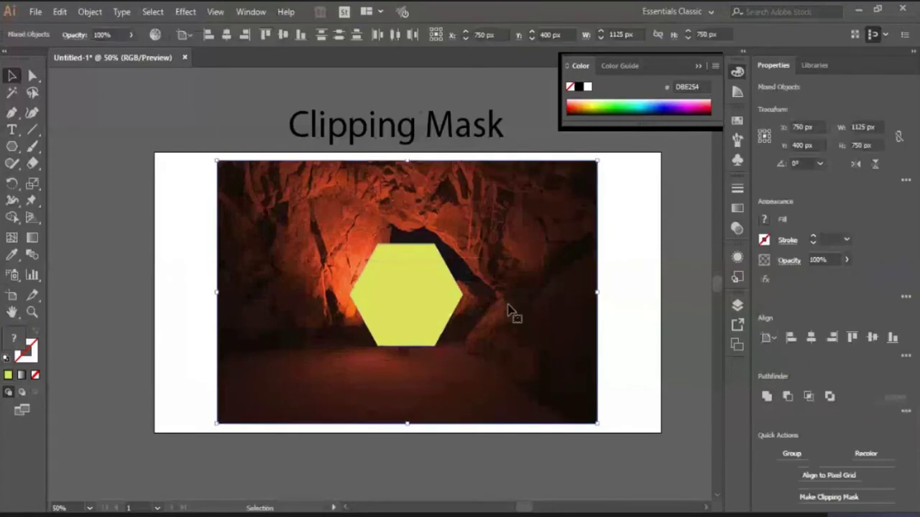
right_click(464, 244)
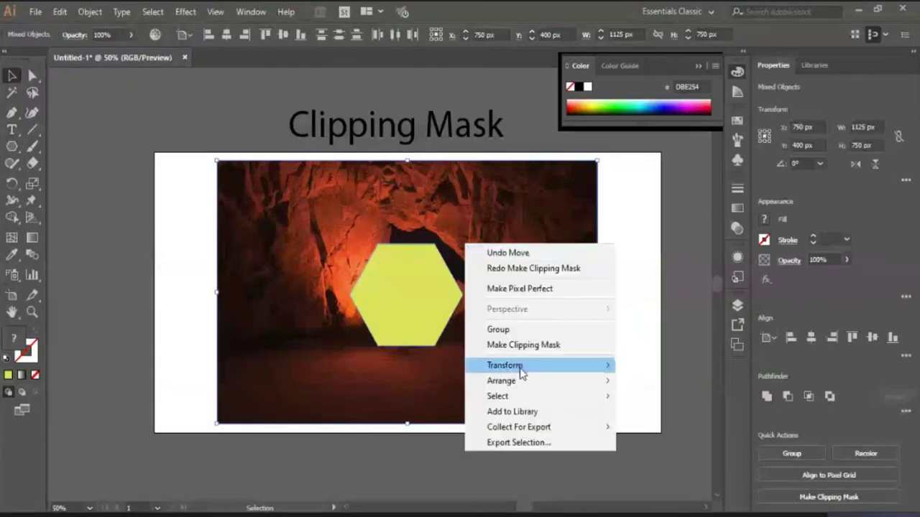
left_click(677, 433)
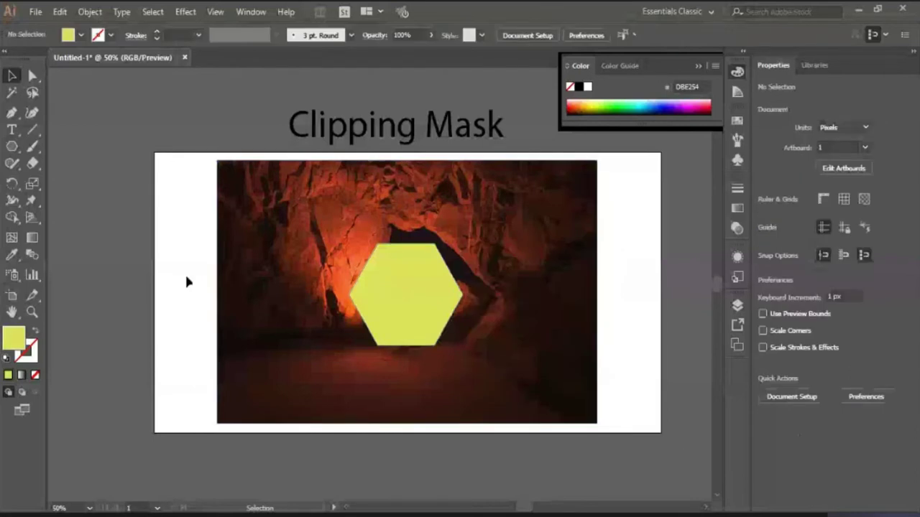
left_click_drag(186, 281, 467, 374)
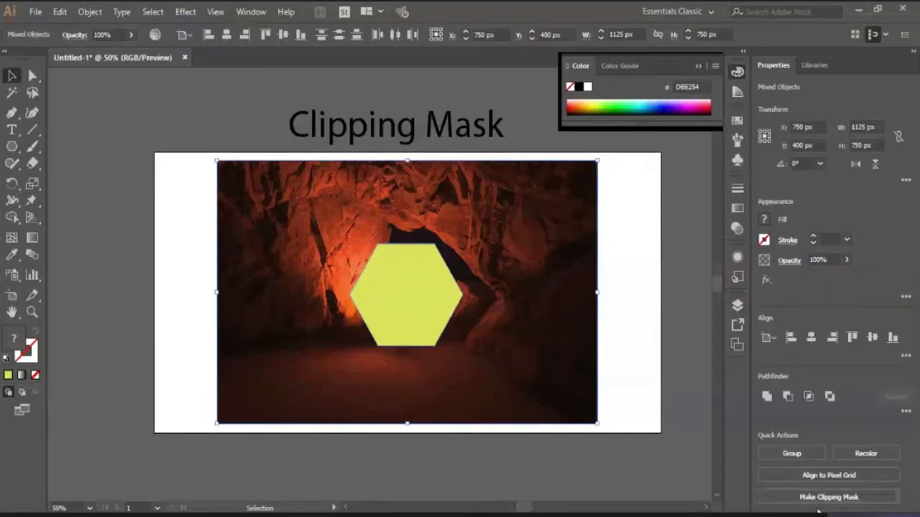
Mask the cave photo with the hexagon, scale the clip group up, and enter isolation mode.
left_click(818, 497)
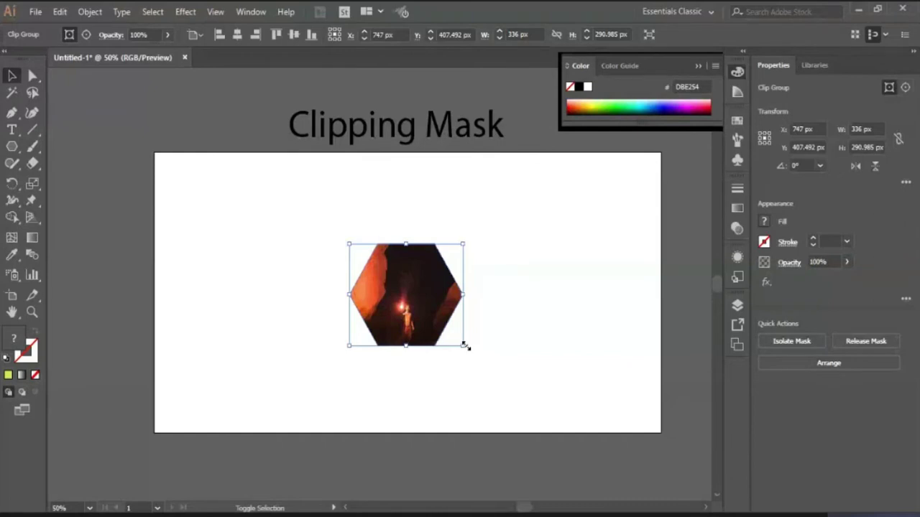
left_click_drag(463, 345, 498, 373)
left_click(507, 384)
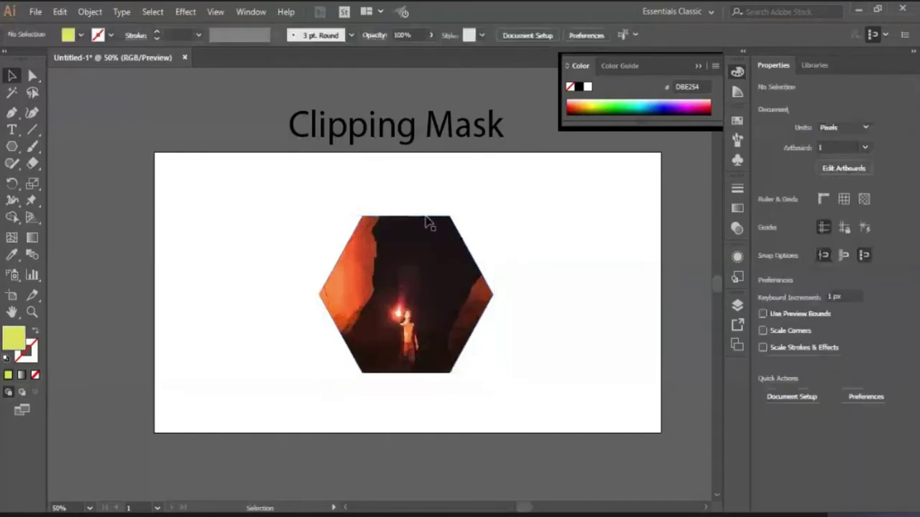
left_click(445, 343)
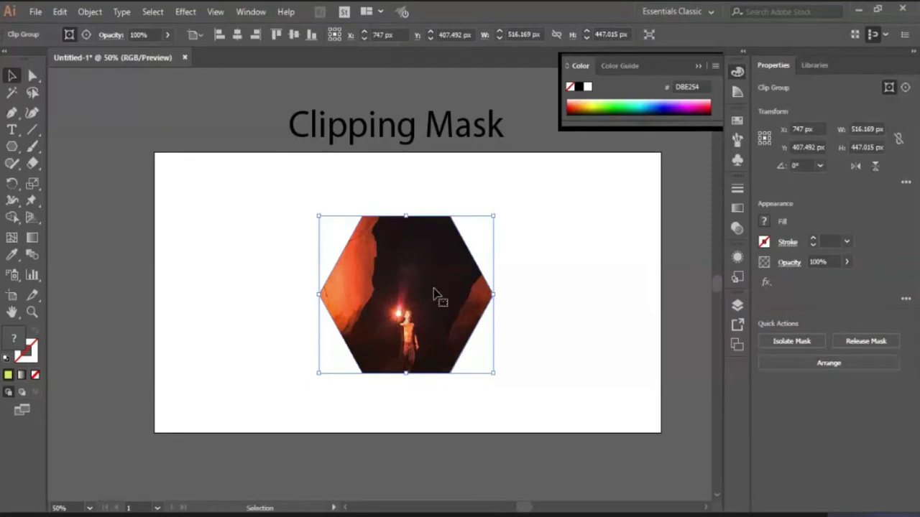
double_click(394, 300)
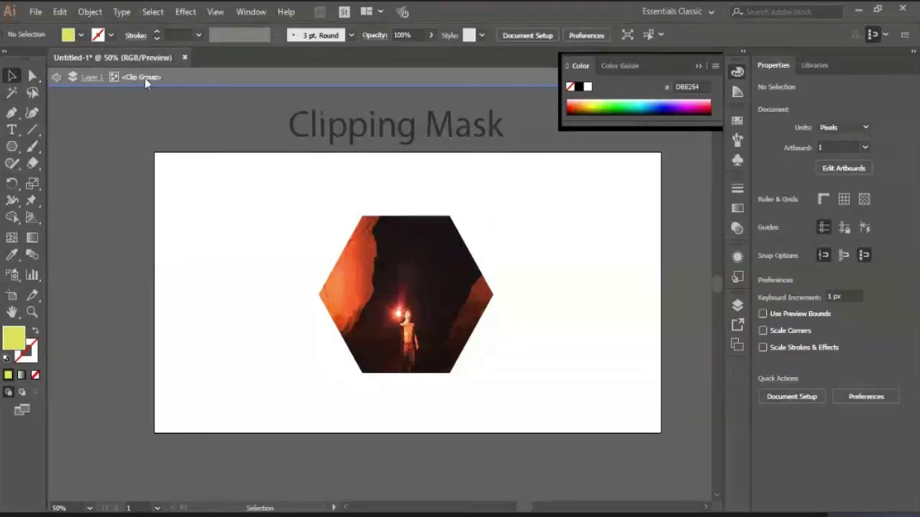
Nudge the cave photo inside the hexagon to X 942.609, Y 325.983 px, revealing the torch-bearer.
left_click(410, 359)
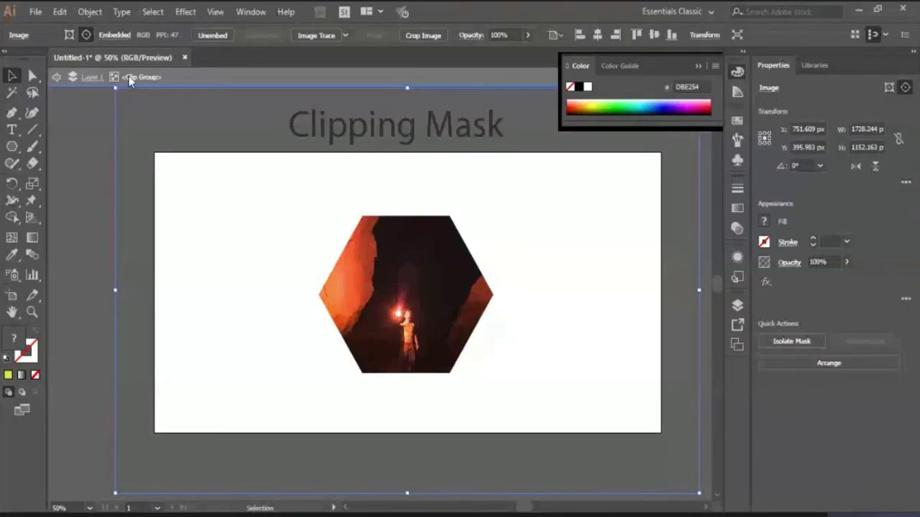
key("Right")
key("Right")
key("Right")
key("Right")
key("Right")
key("Right")
key("Right")
key("Right")
key("Right")
key("Right")
key("Right")
key("Right")
key("Right")
key("Right")
key("Right")
key("Right")
key("Right")
key("Right")
key("Right")
key("Right")
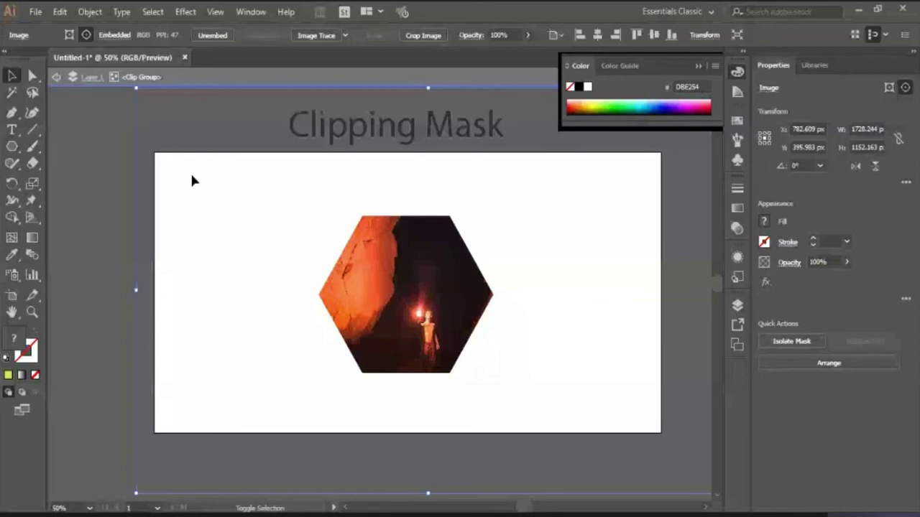
key("shift+Left")
key("shift+Left")
key("shift+Left")
key("shift+Up")
key("shift+Up")
key("shift+Up")
key("shift+Up")
key("shift+Up")
key("shift+Up")
key("shift+Up")
key("shift+Up")
key("shift+Up")
key("shift+Up")
key("shift+Up")
key("shift+Up")
key("Right")
key("Right")
key("Right")
key("Right")
key("Right")
key("Right")
key("Right")
key("Right")
key("Right")
key("Right")
key("shift+Left")
key("shift+Left")
key("shift+Left")
key("shift+Down")
key("shift+Down")
key("shift+Down")
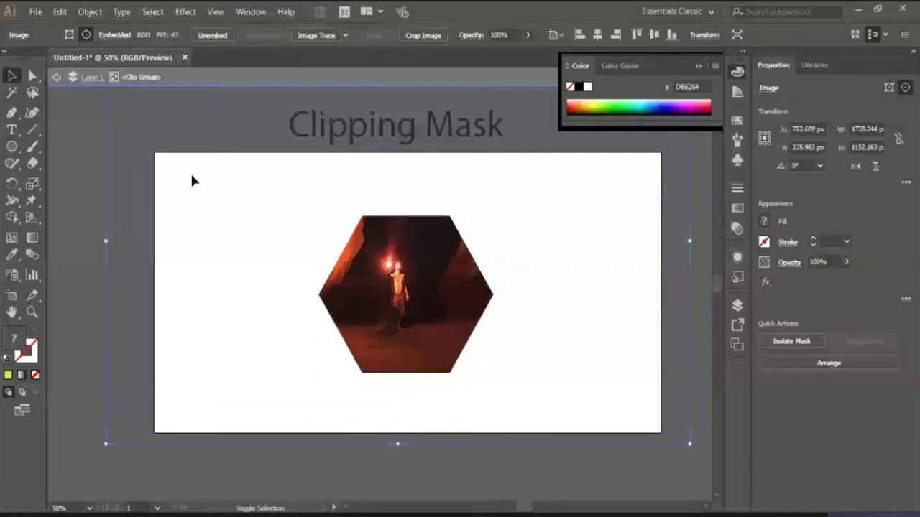
key("shift+Right")
key("shift+Right")
key("shift+Down")
key("shift+Down")
key("shift+Down")
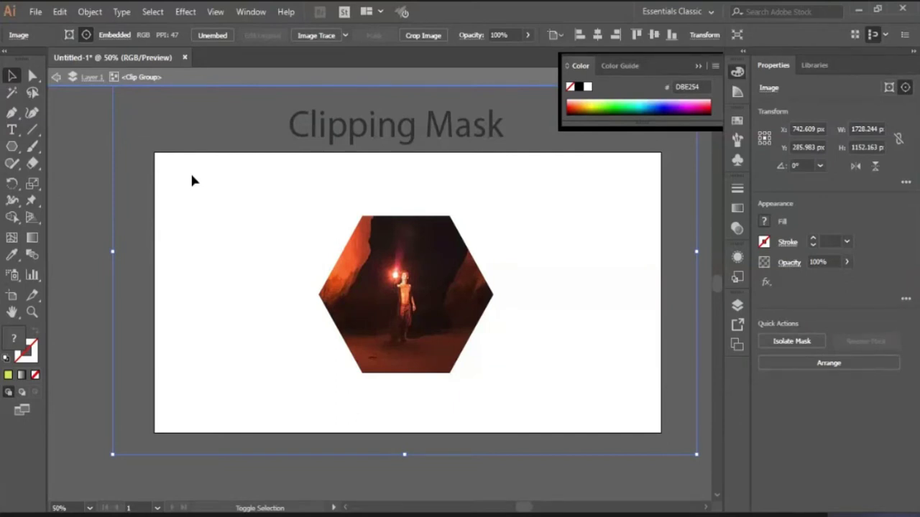
key("shift+Down")
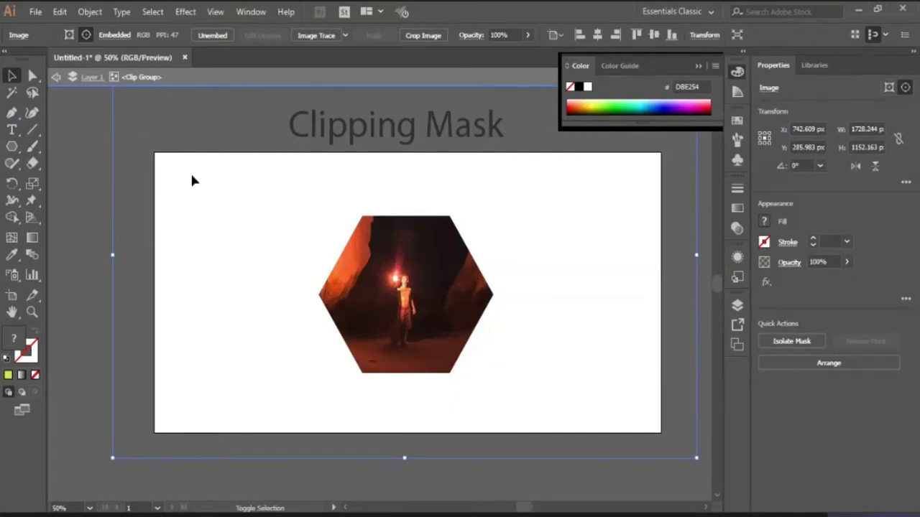
key("shift+Down")
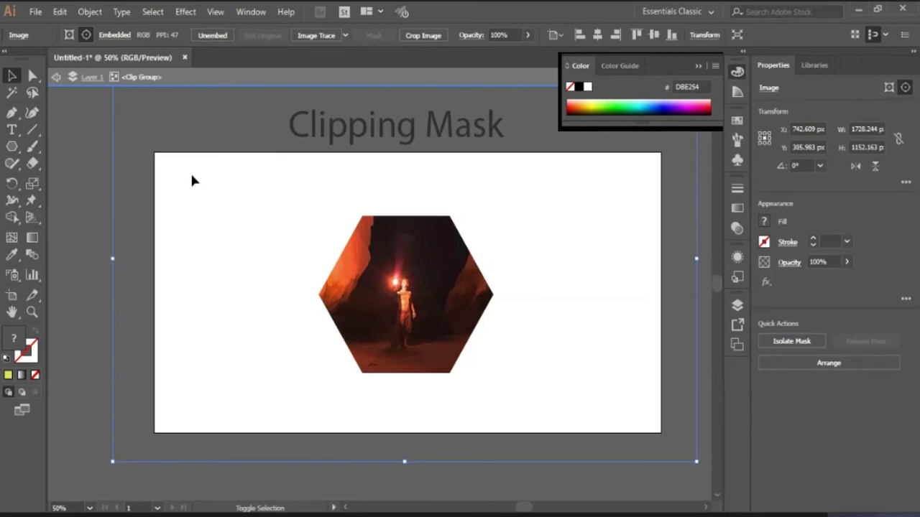
key("shift+Up")
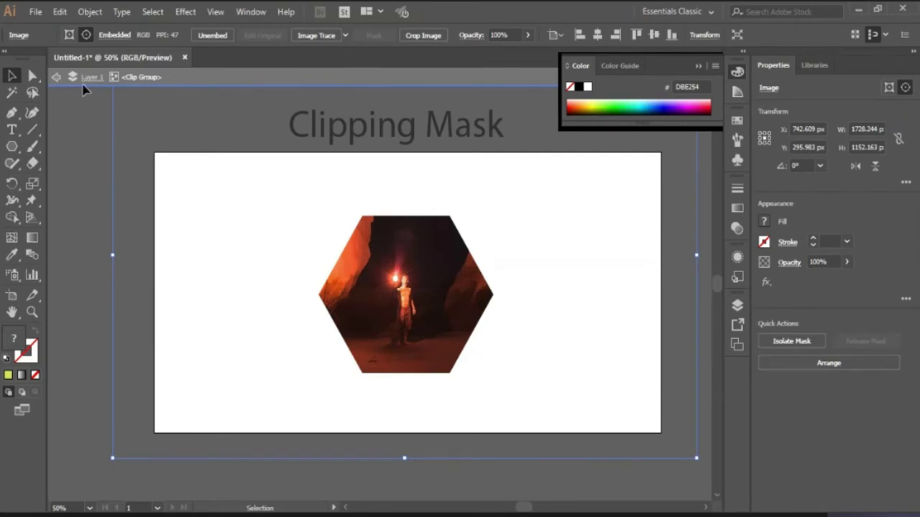
key("shift+Down")
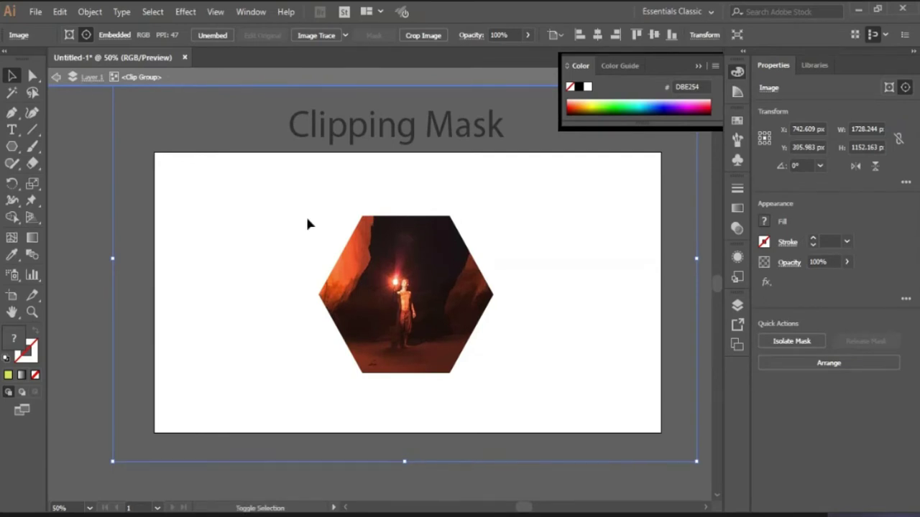
key("shift+Right")
key("shift+Right")
key("shift+Right")
key("shift+Right")
key("shift+Right")
key("shift+Right")
key("shift+Right")
key("shift+Right")
key("shift+Right")
key("shift+Right")
key("shift+Right")
key("shift+Right")
key("shift+Right")
key("shift+Right")
key("shift+Right")
key("shift+Right")
key("shift+Right")
key("shift+Right")
key("shift+Right")
key("shift+Right")
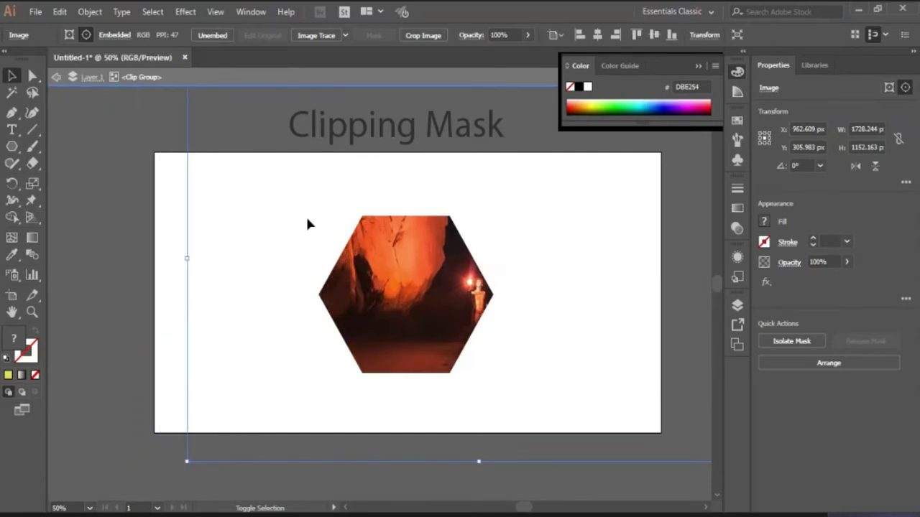
key("shift+Left")
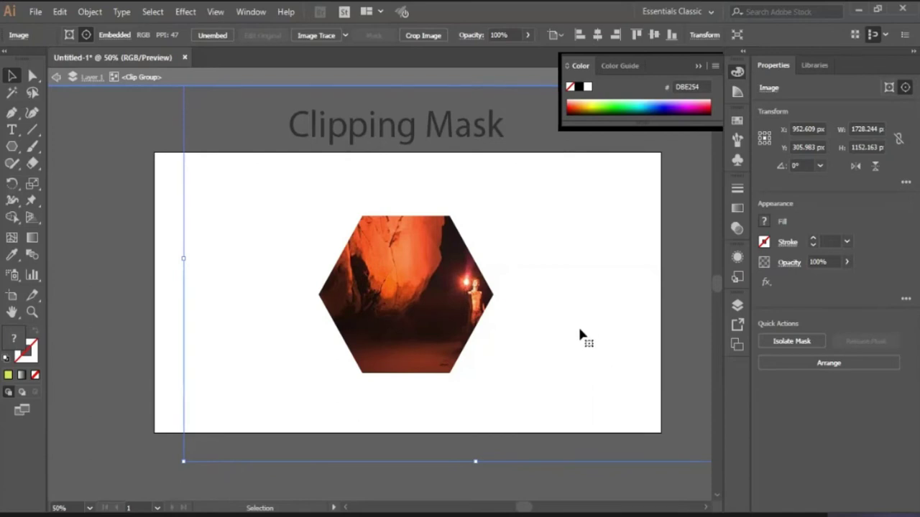
key("shift+Down")
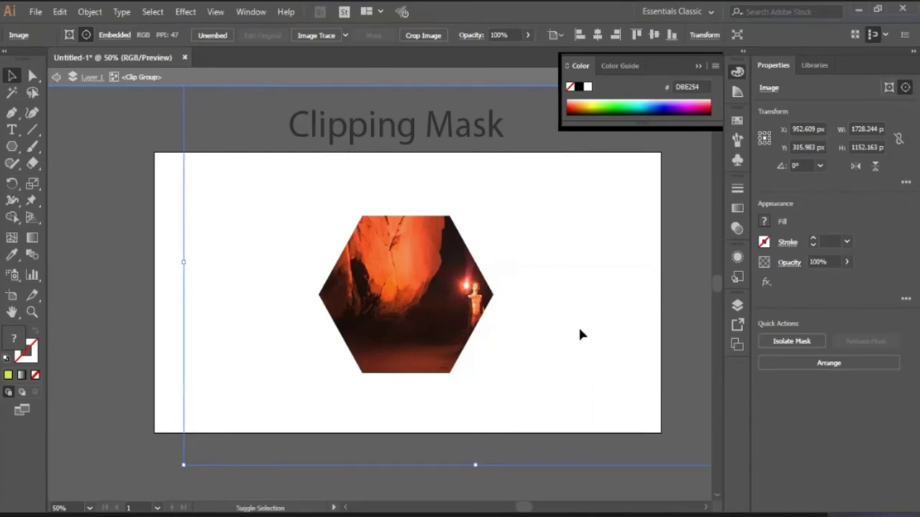
key("shift+Left")
key("shift+Down")
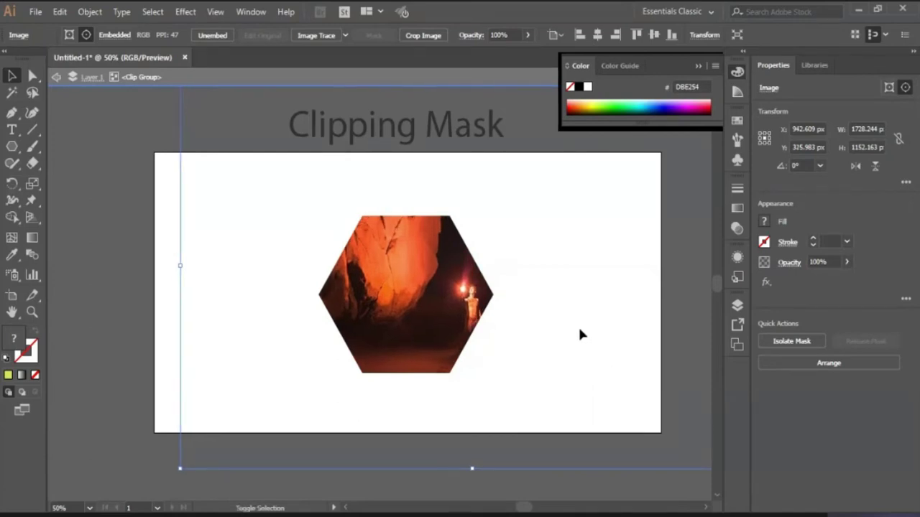
Exit isolation, re-enter the hexagon clip group, and select the cave photo inside it.
left_click(57, 79)
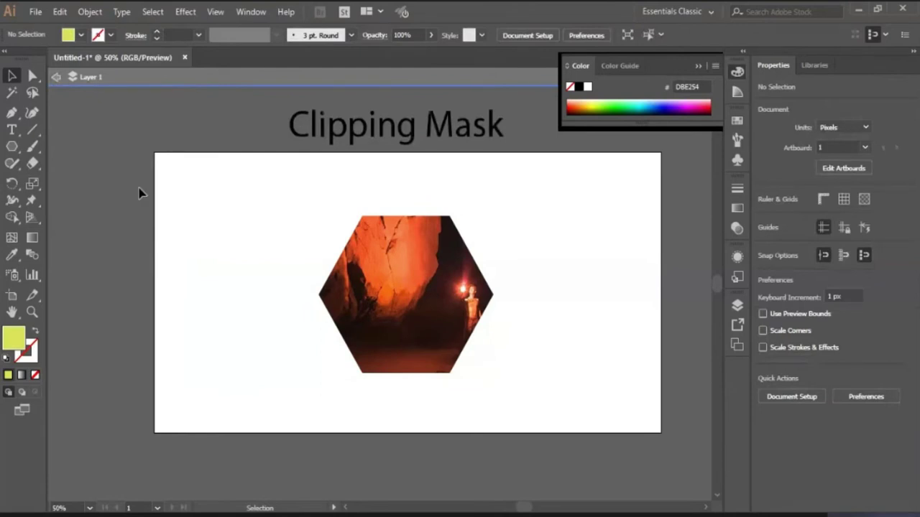
double_click(79, 117)
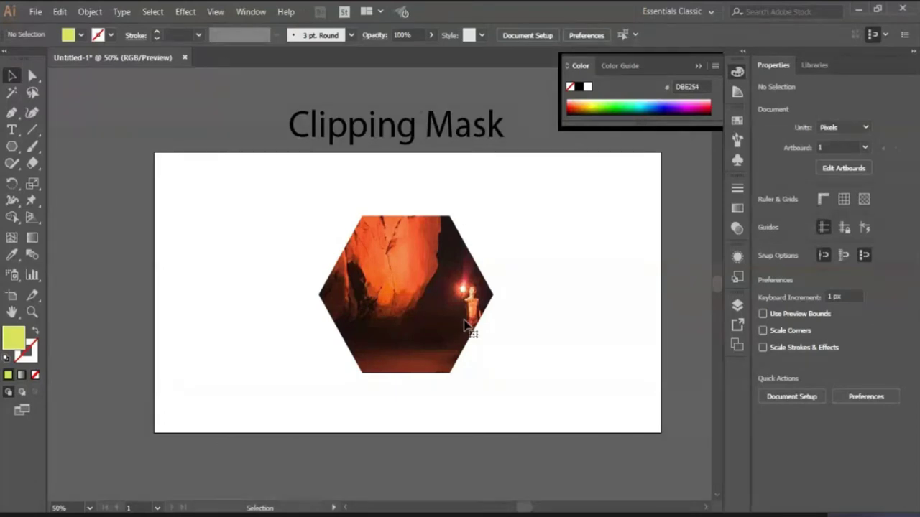
left_click(466, 327)
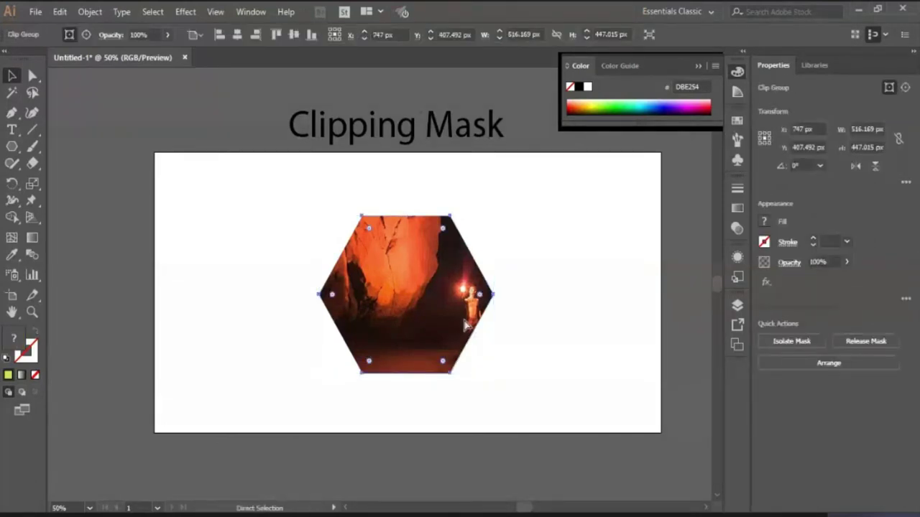
left_click(466, 327)
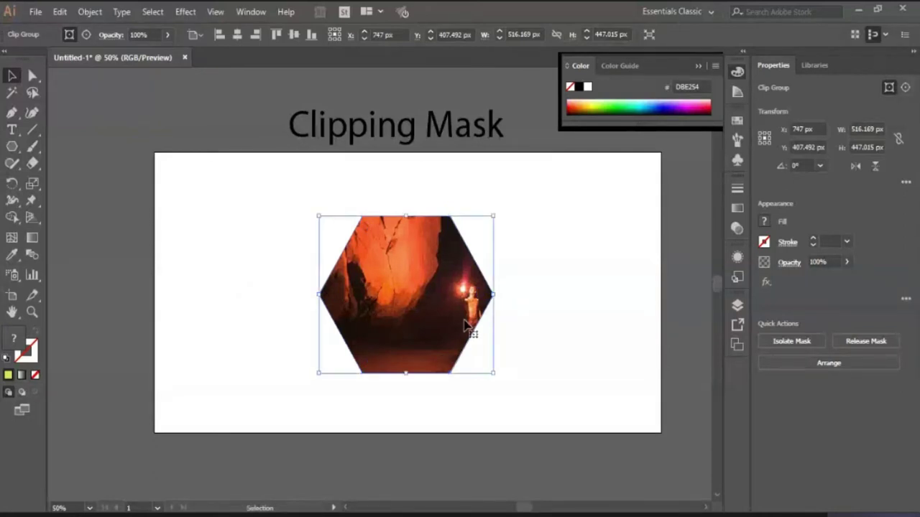
double_click(466, 327)
left_click(465, 327)
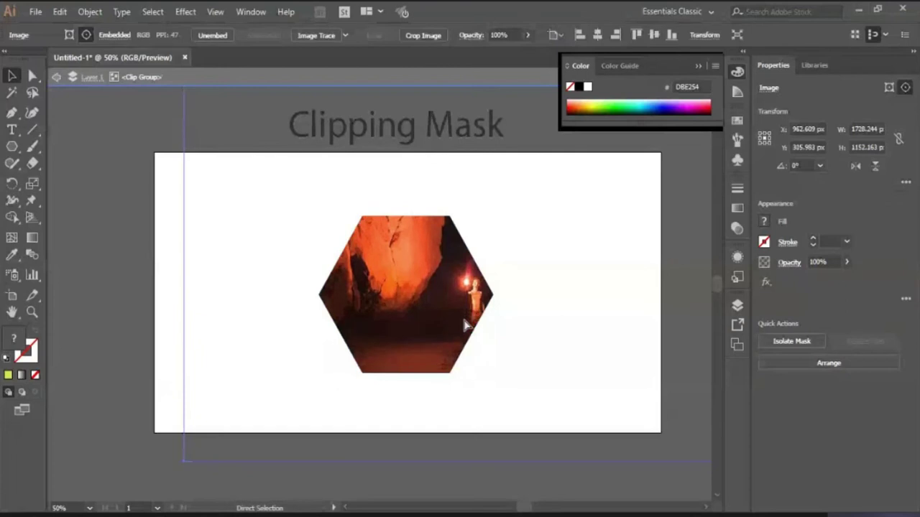
Move the cave photo to X 742.609, Y 295.983 px, centring the torch-bearer.
key("shift+Left")
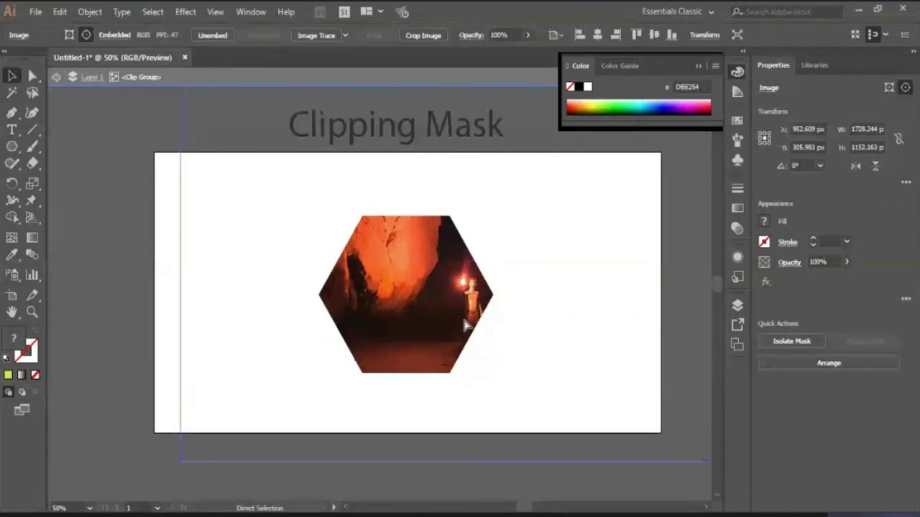
key("shift+Left")
key("shift+Left")
key("shift+Left")
key("shift+Left")
key("shift+Left")
key("shift+Left")
key("shift+Left")
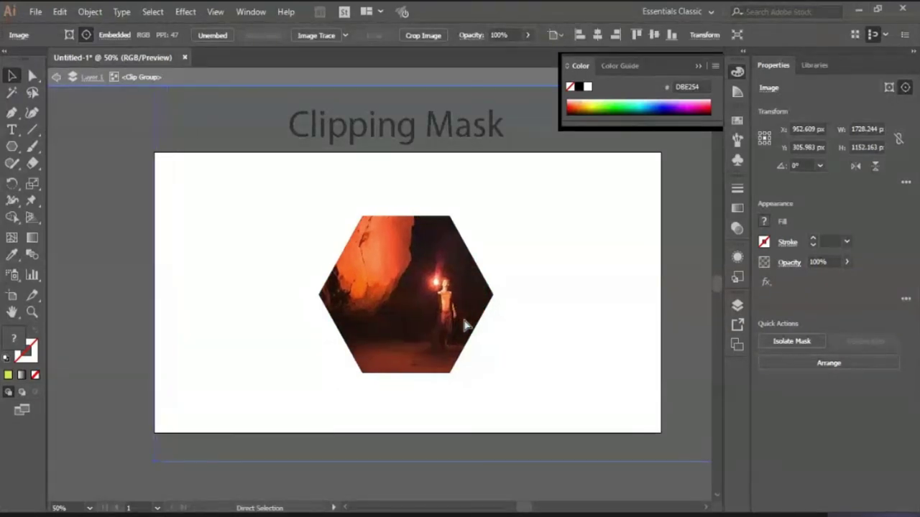
key("shift+Left")
key("shift+Left")
key("shift+Left")
key("shift+Left")
key("shift+Left")
key("shift+Left")
key("shift+Left")
key("shift+Left")
key("shift+Left")
key("shift+Left")
key("shift+Left")
key("shift+Left")
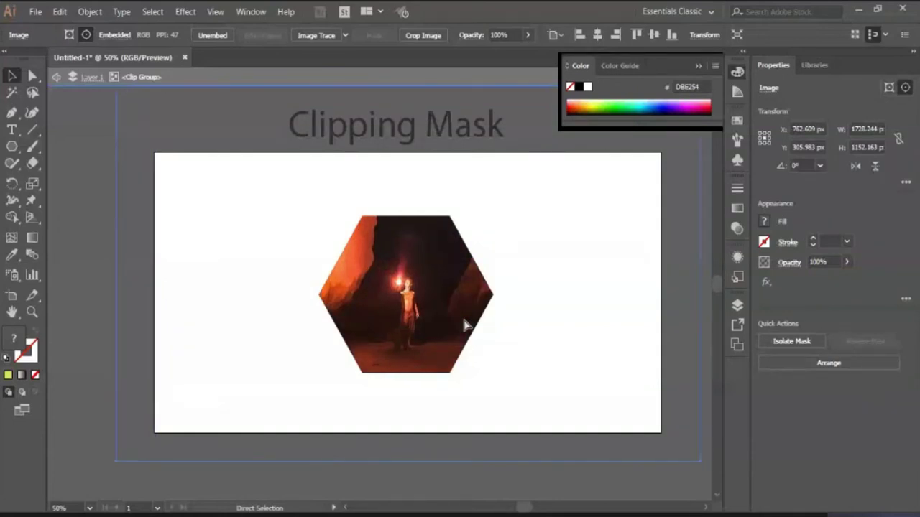
key("ctrl+minus")
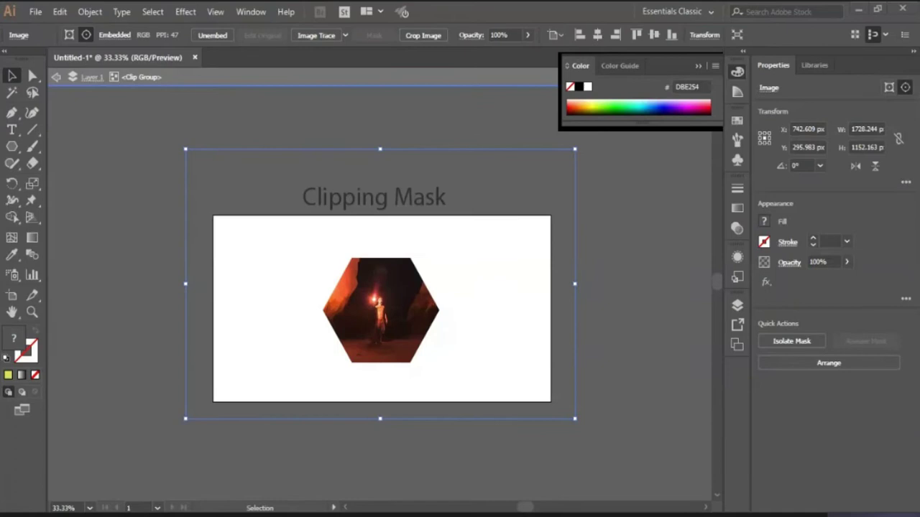
key("shift+Left")
key("shift+Left")
key("shift+Up")
scroll(331, 309, "right", 3)
scroll(467, 273, "right", 1)
Clear the selection and show the Artboards panel.
left_click(577, 324)
left_click(614, 353)
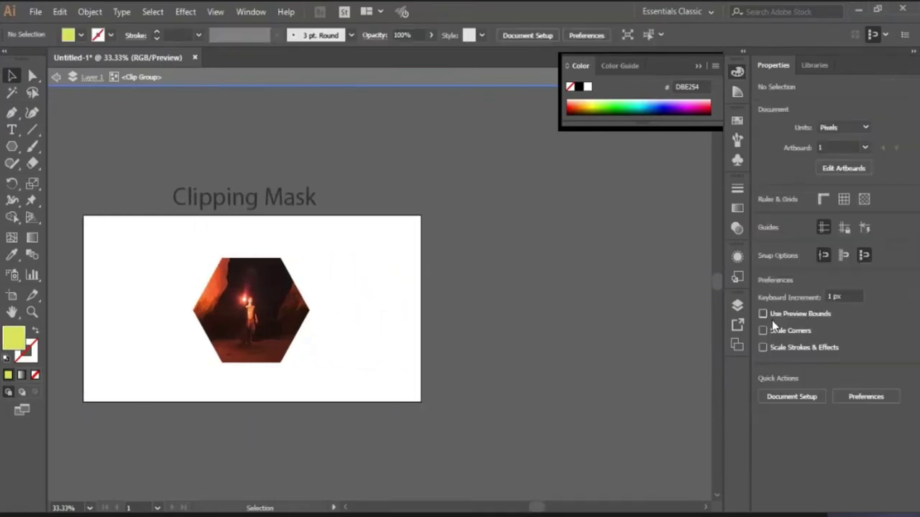
left_click(737, 344)
Add Artboard 2 beside Artboard 1, leave isolation mode, and close the Artboards panel.
left_click(615, 320)
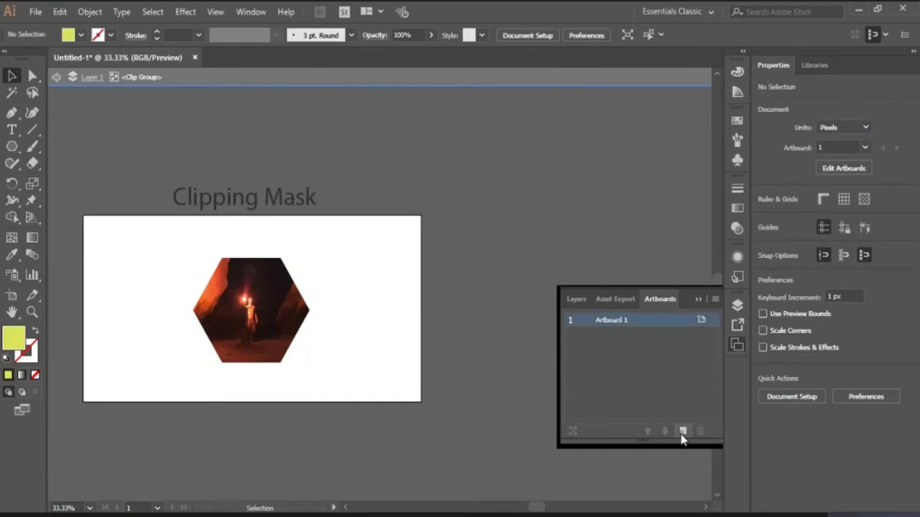
left_click(683, 431)
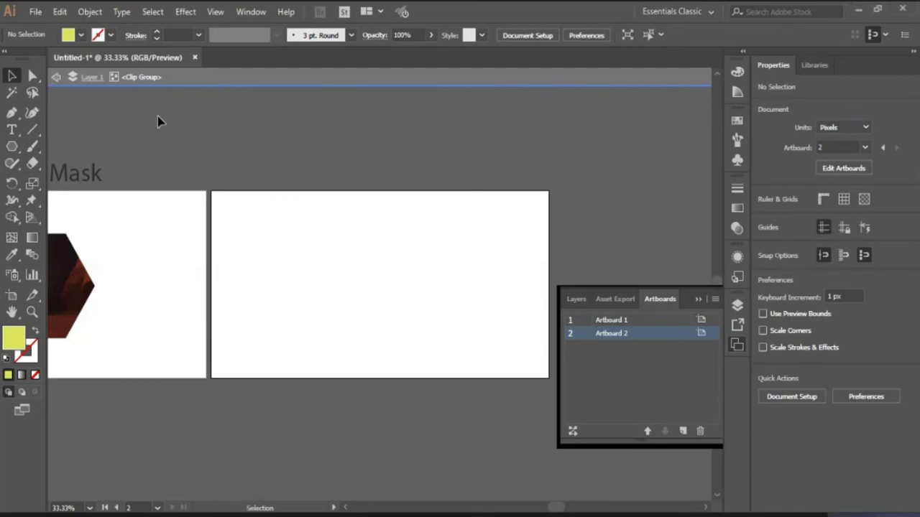
left_click(56, 79)
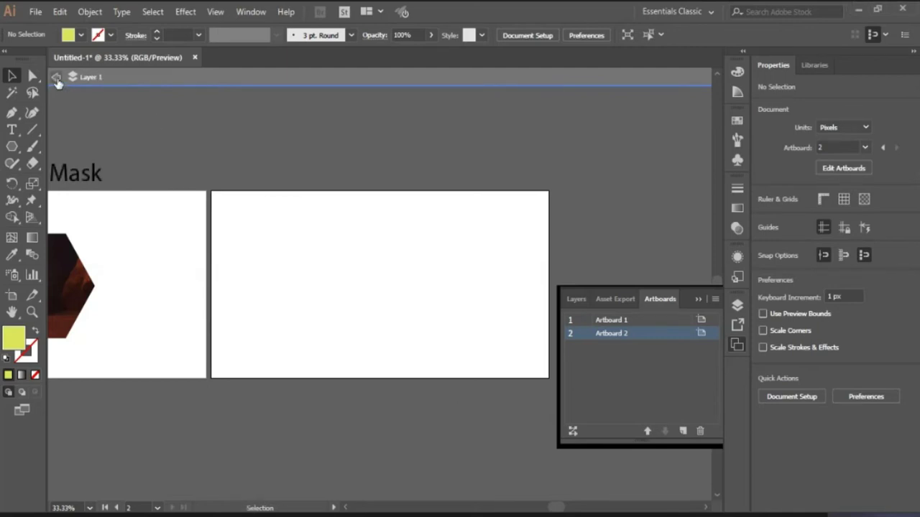
left_click(56, 79)
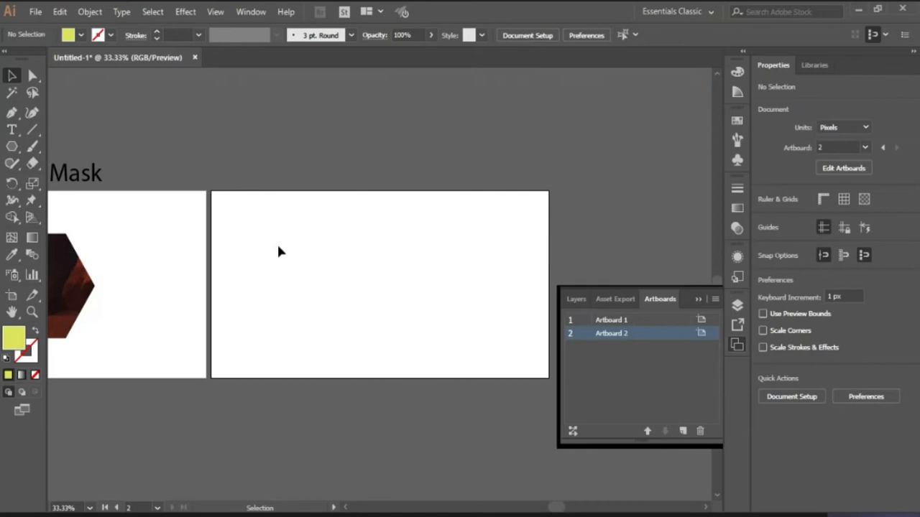
left_click(698, 300)
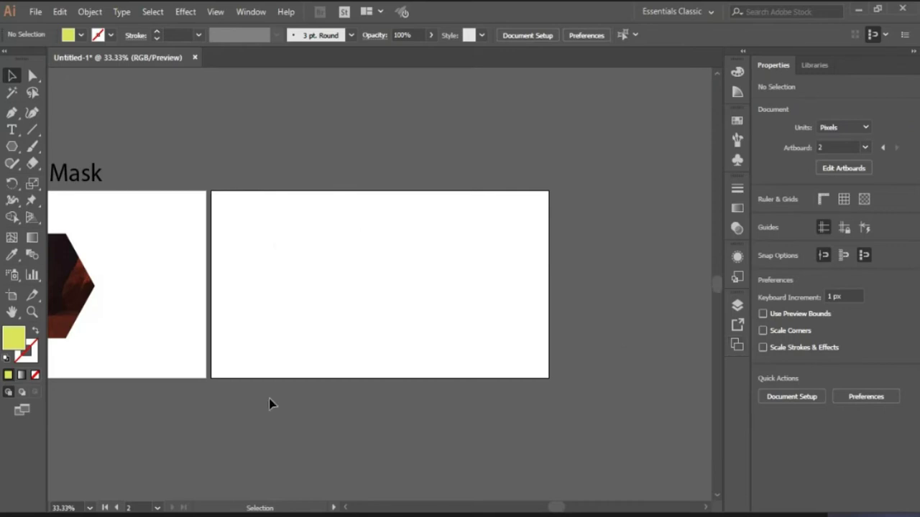
Paste the 1124 × 750 px bedroom photo onto Artboard 2 and position it centrally.
key("ctrl+v")
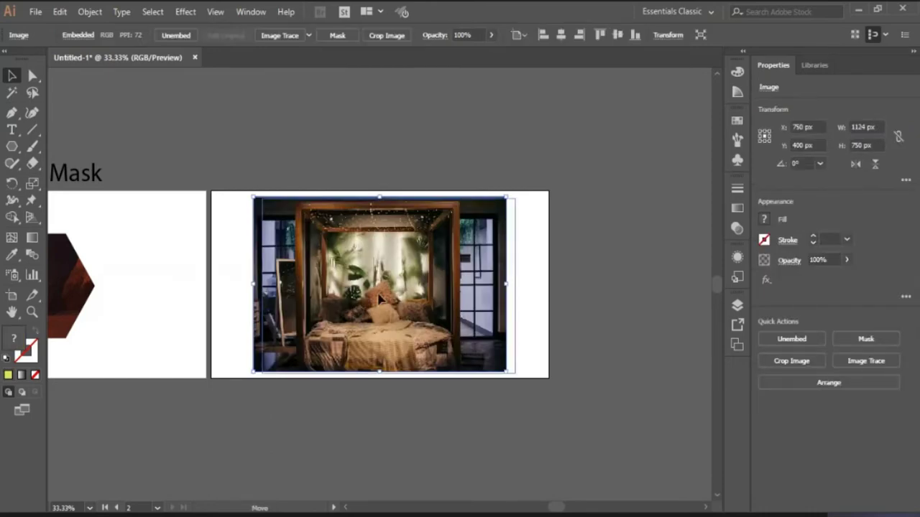
left_click_drag(307, 363, 317, 364)
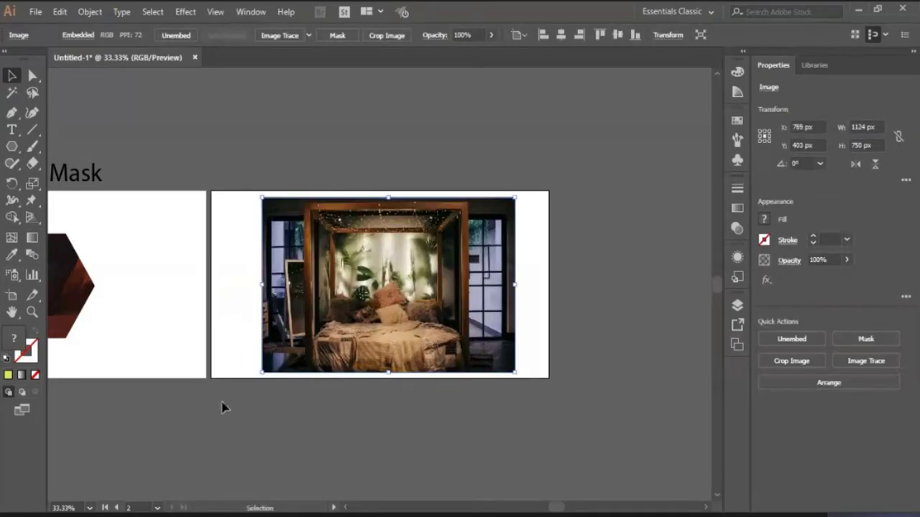
key("a")
key("ctrl+equal")
scroll(223, 409, "up", 1)
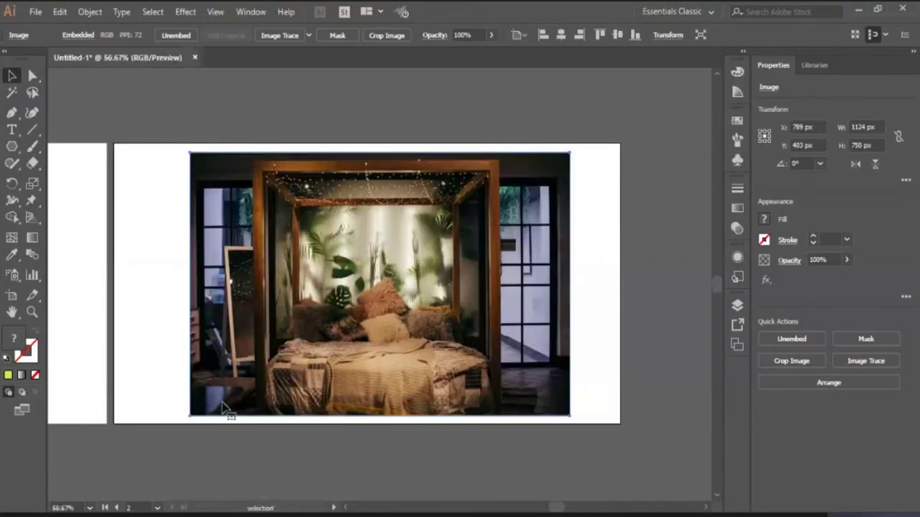
scroll(225, 409, "up", 1)
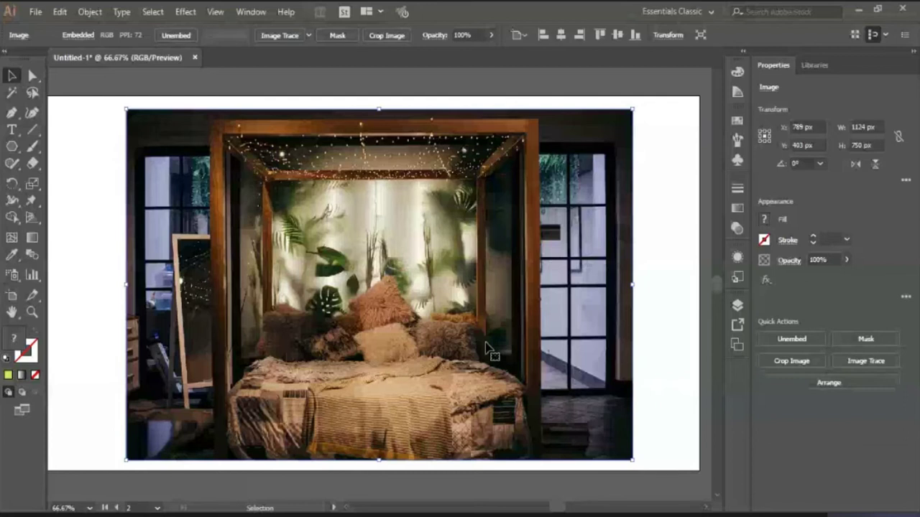
left_click(652, 353)
key("ctrl+minus")
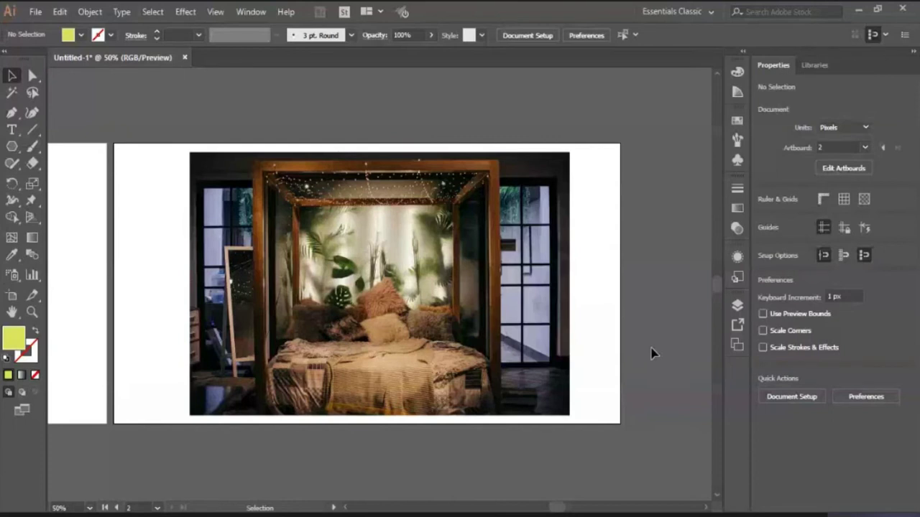
Draw a yellow hexagon on the bedroom photo and duplicate it into an evenly spaced row of three.
left_click(12, 146)
left_click_drag(255, 206, 290, 206)
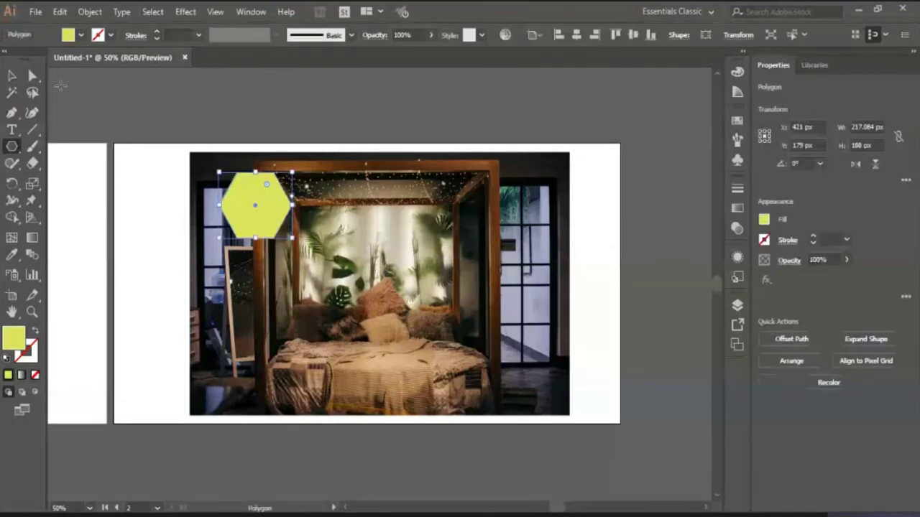
key("v")
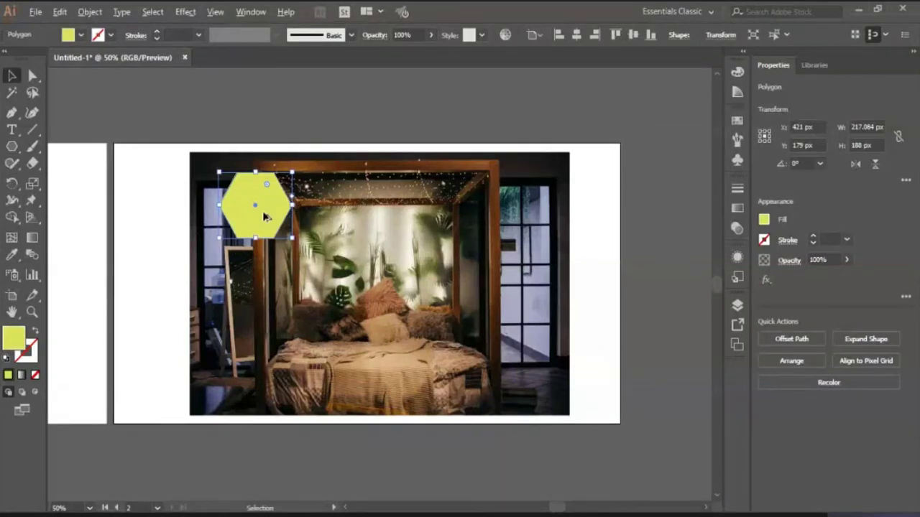
left_click_drag(264, 217, 409, 232)
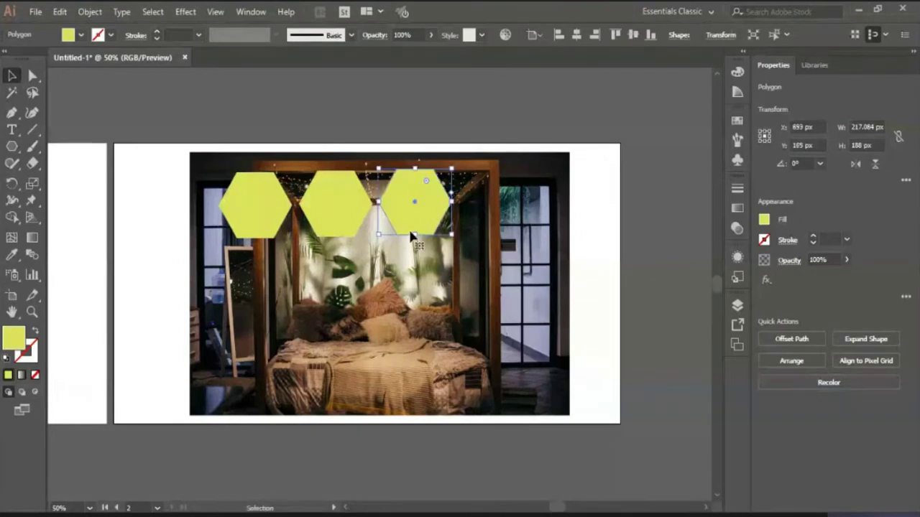
left_click(276, 216, "shift")
left_click(335, 207, "shift")
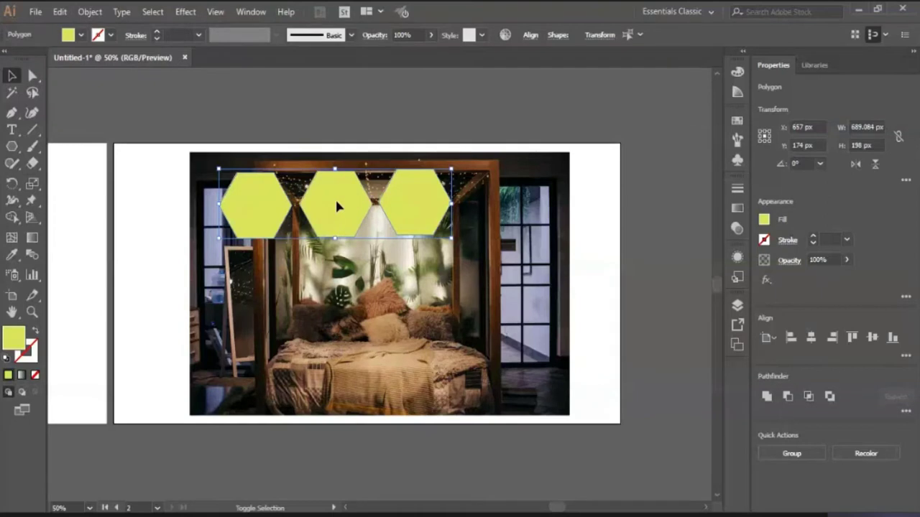
Duplicate the hexagon row downward twice to complete the 3 × 3 grid.
key("alt+Down")
key("alt+Down")
key("alt+Down")
key("alt+Down")
key("alt+Down")
key("alt+Down")
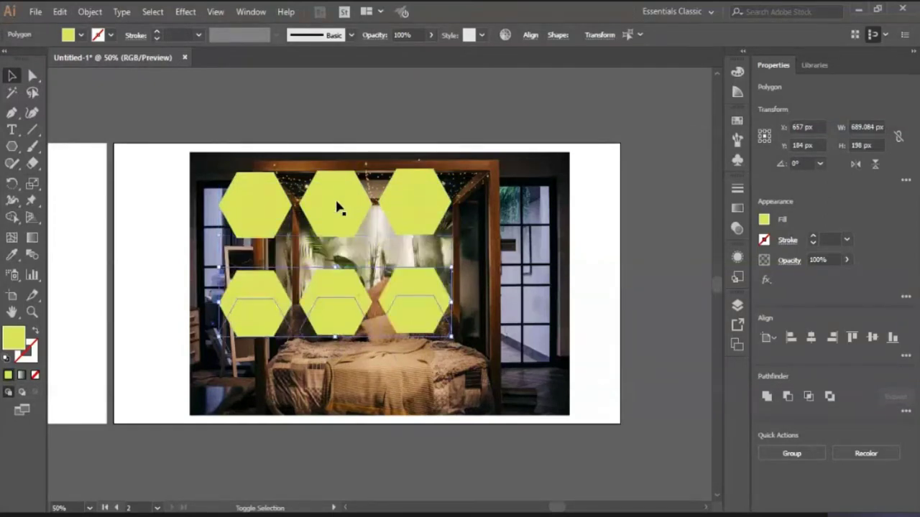
key("Down")
key("Down")
key("Down")
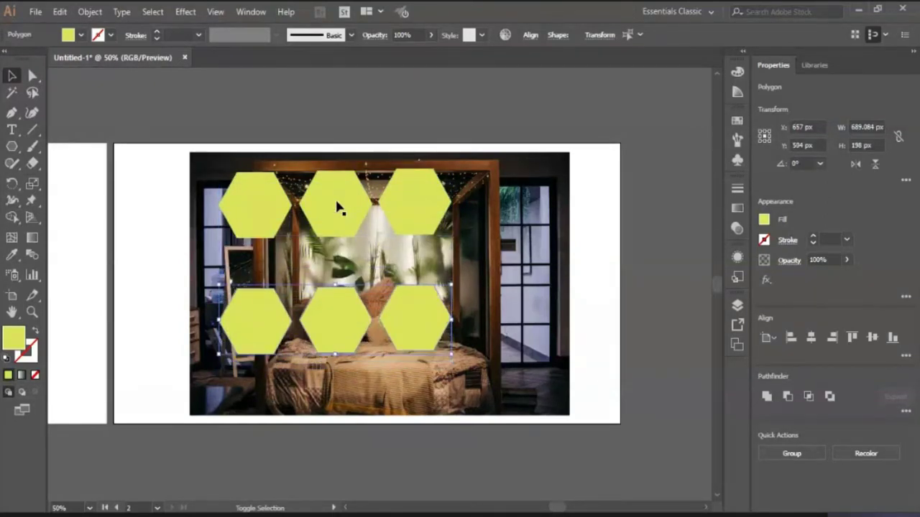
key("Up")
key("Up")
key("Up")
key("Up")
key("Up")
key("Up")
key("Up")
key("Up")
key("Up")
key("Up")
key("a")
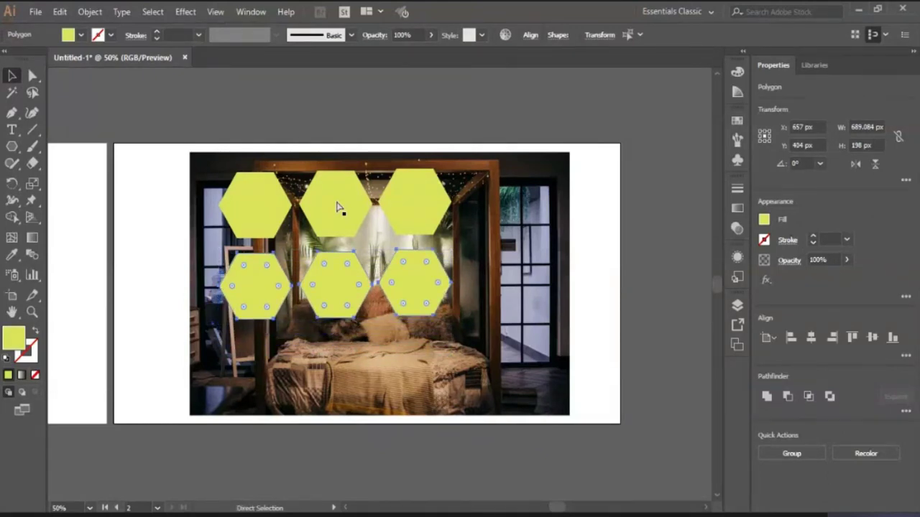
key("alt+Down")
key("Down")
key("Down")
key("Down")
key("Down")
key("Down")
key("Down")
key("Down")
key("Down")
key("Down")
key("Down")
key("Down")
key("Down")
key("Down")
key("Down")
key("Down")
key("Down")
key("Down")
key("Down")
key("Down")
key("Down")
key("Down")
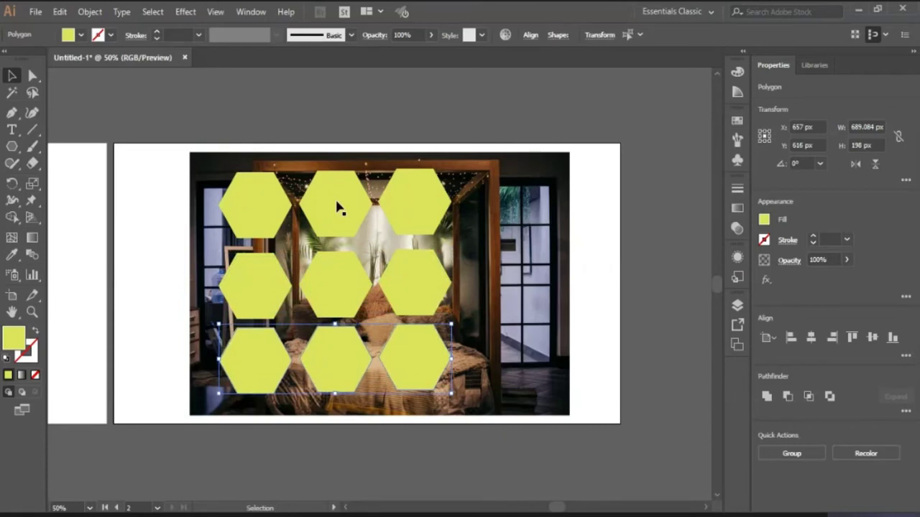
key("ctrl+shift+a")
left_click(255, 290)
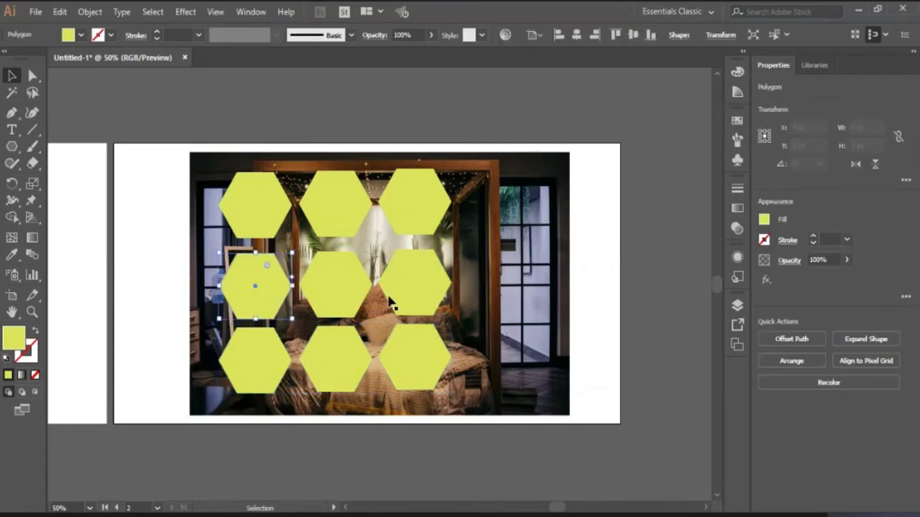
left_click(521, 458)
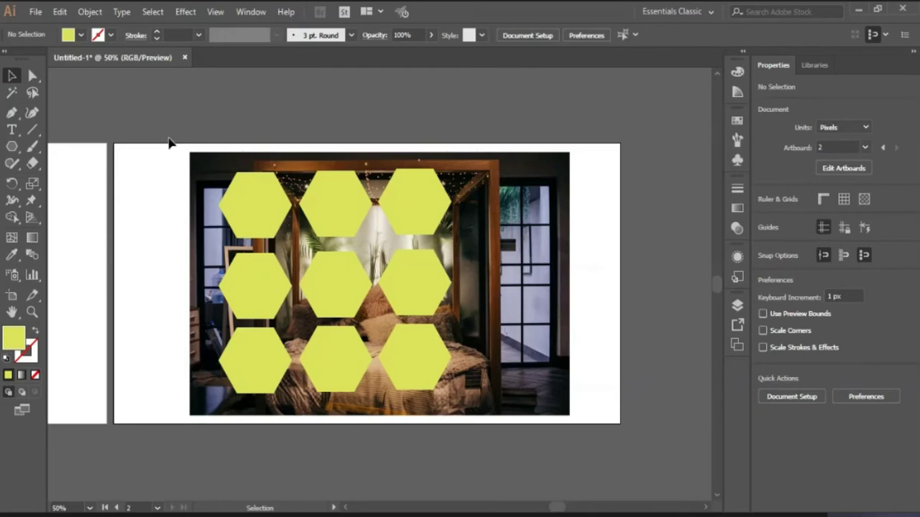
left_click_drag(169, 143, 594, 465)
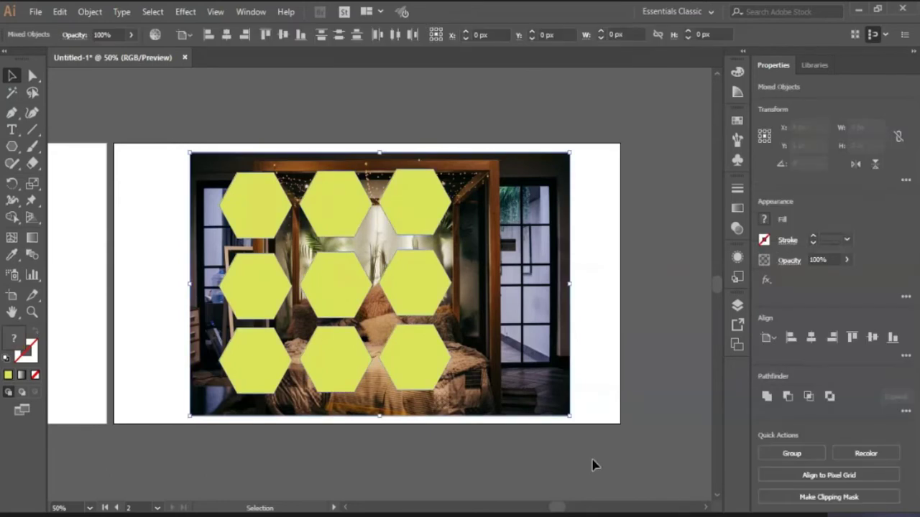
left_click(806, 497)
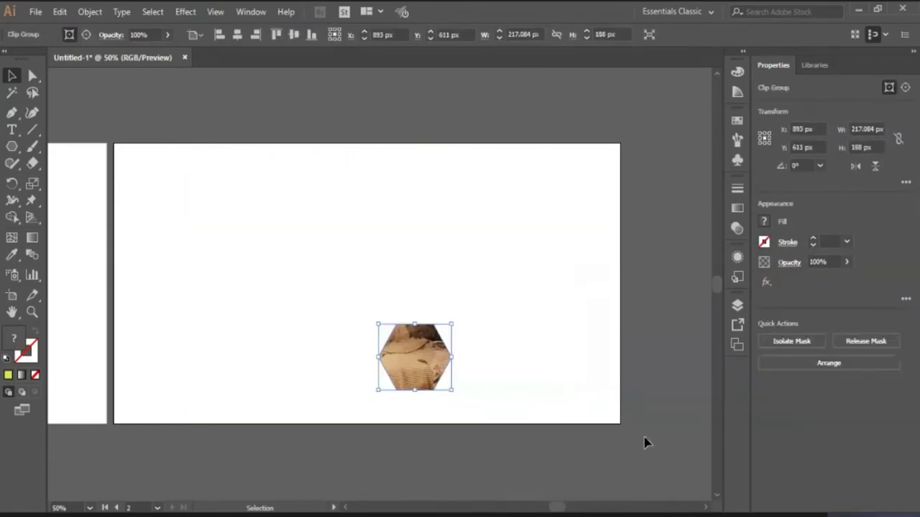
key("a")
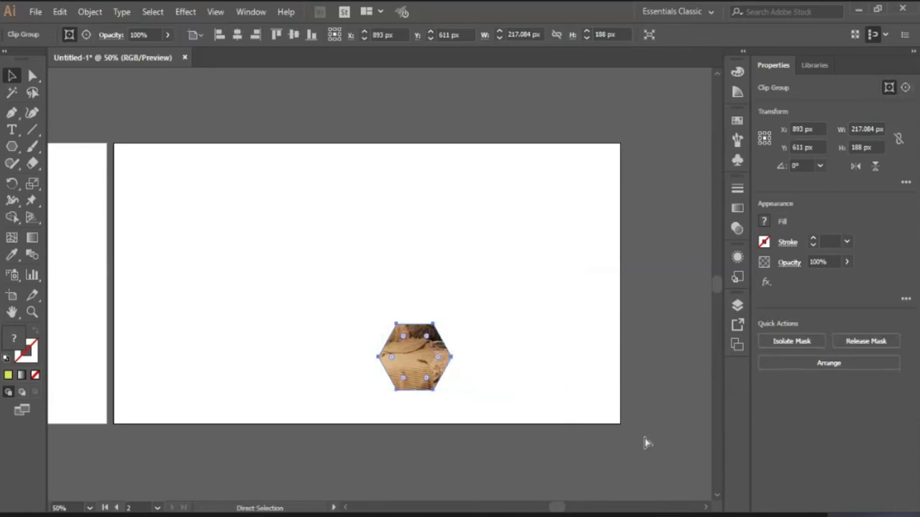
key("ctrl+z")
key("v")
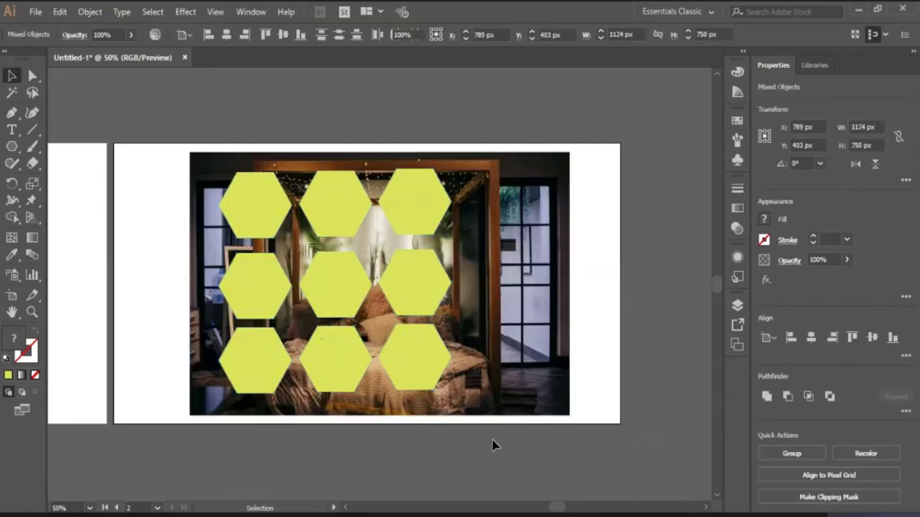
left_click(493, 445)
left_click(263, 223)
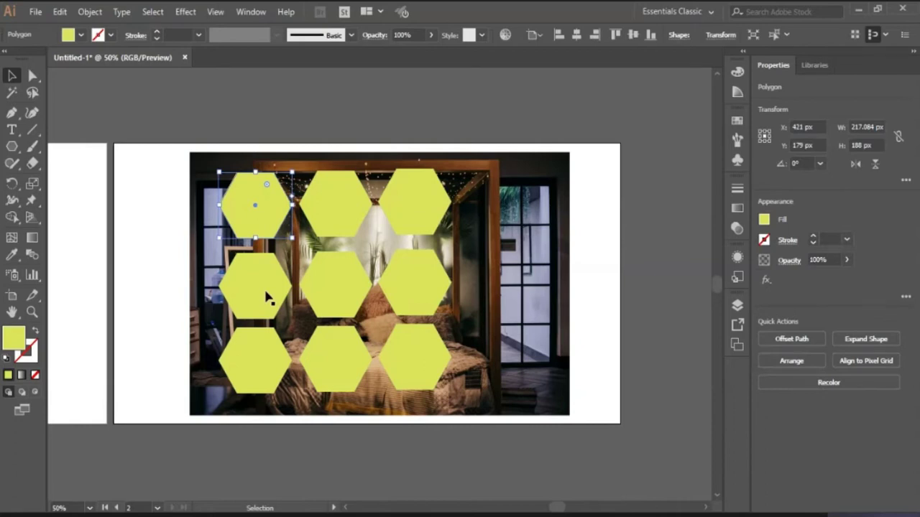
left_click(268, 297)
Select the middle-row hexagons, then the bedroom photo and all hexagons together.
left_click(339, 300, "shift")
left_click(410, 294, "shift")
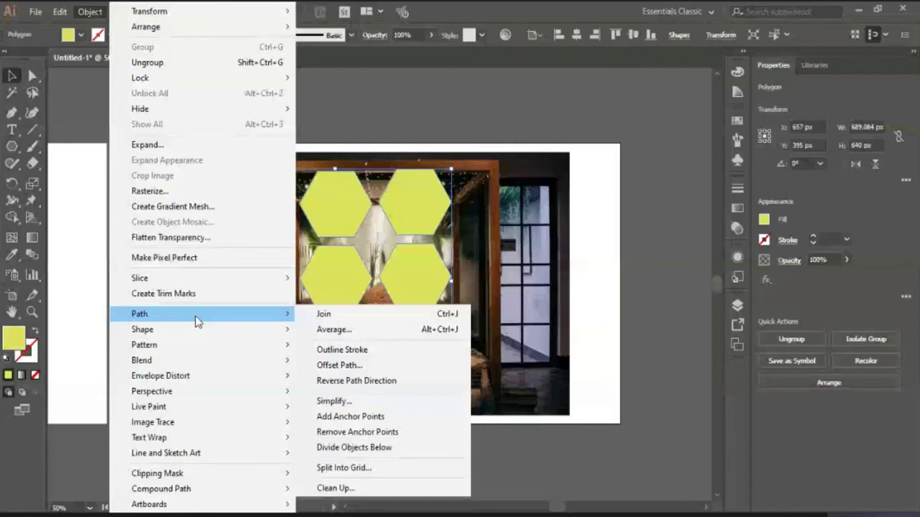
left_click_drag(197, 321, 568, 423)
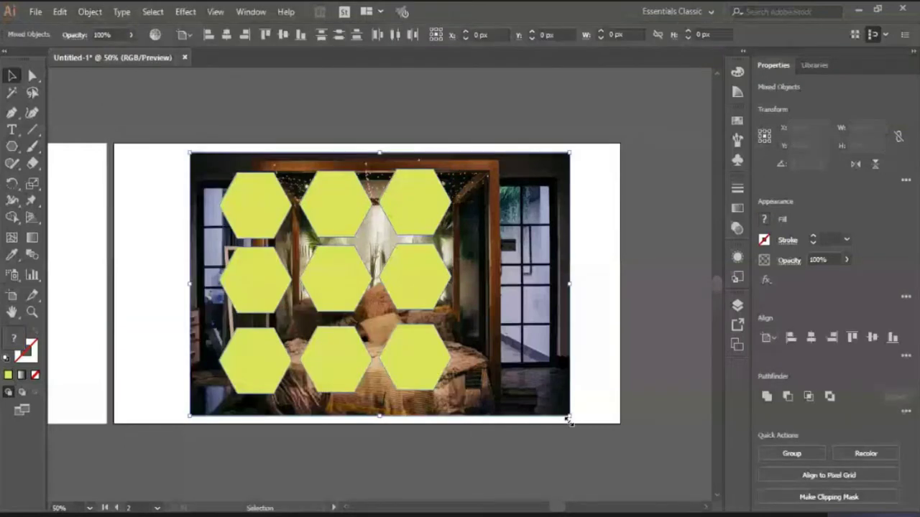
key("a")
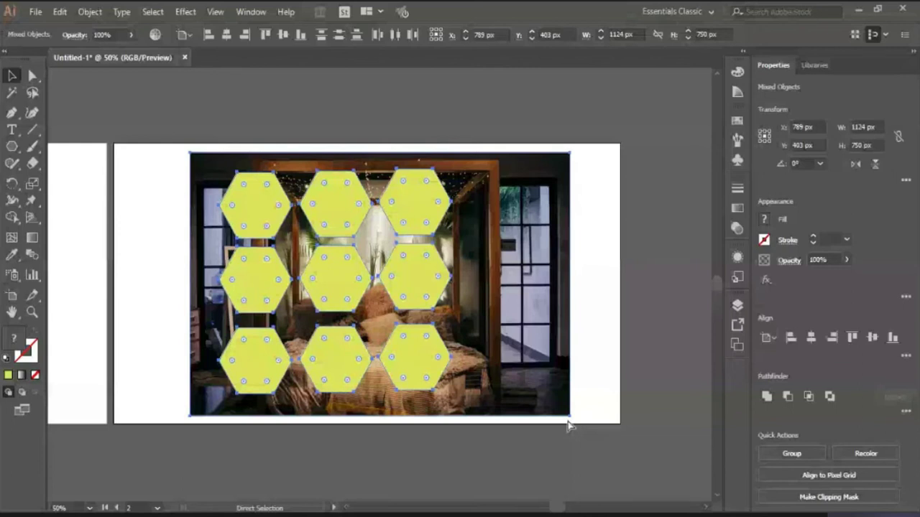
Clip the photo into the hexagon grid with Ctrl+7, then undo the clipping.
key("ctrl+7")
key("v")
left_click(567, 425)
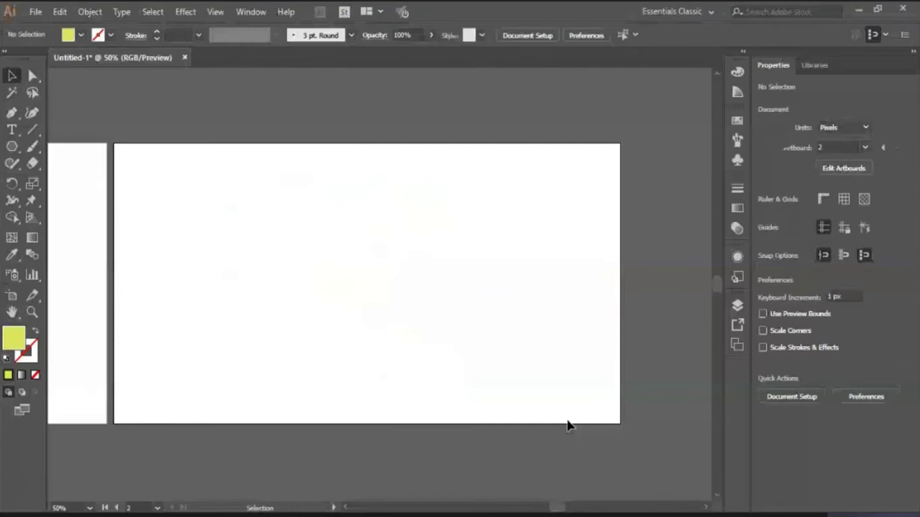
key("a")
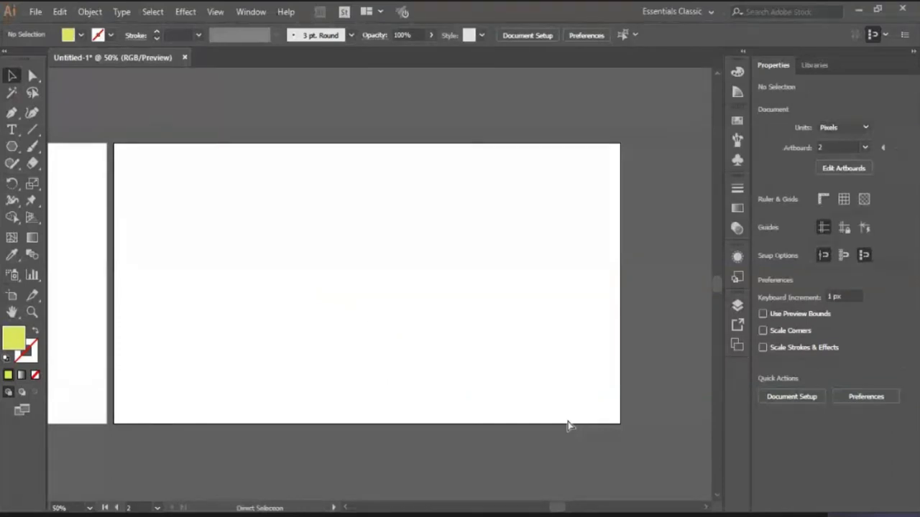
key("ctrl+z")
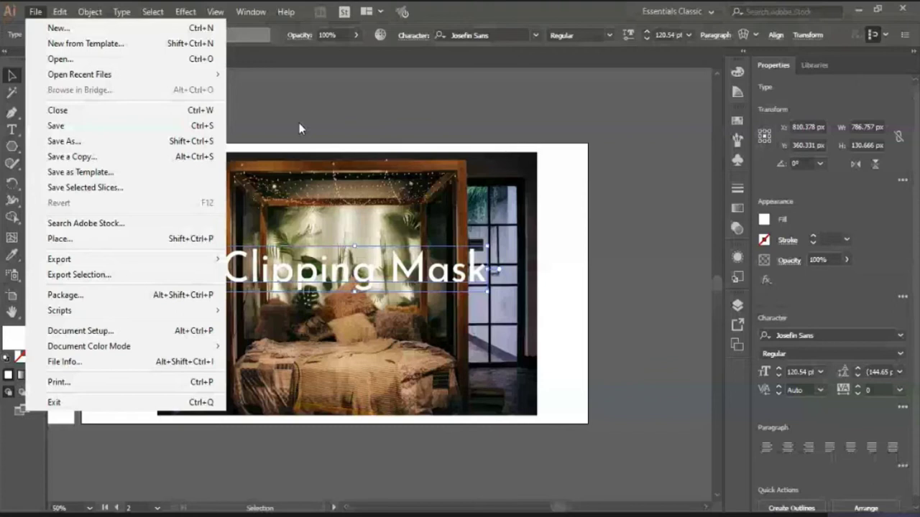
Close the File menu and deselect the white Clipping Mask text on the photo.
left_click(299, 128)
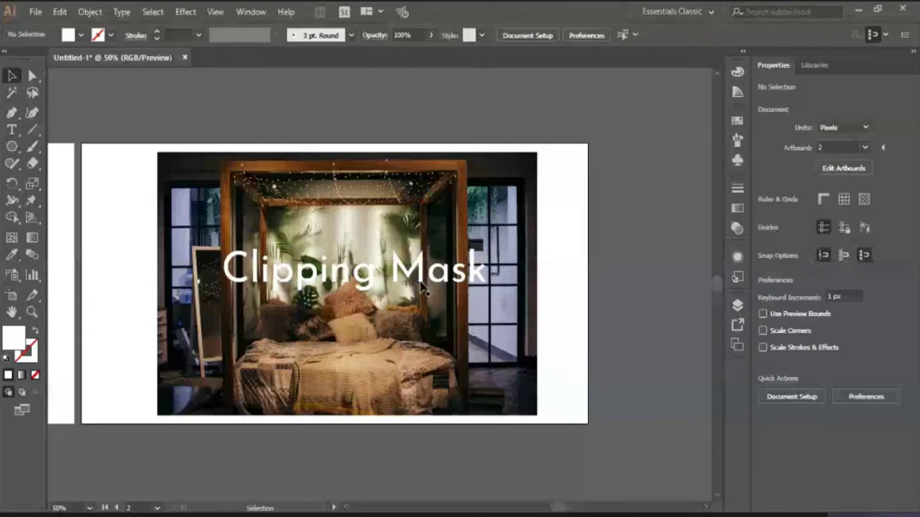
Clip the bedroom photo into the Clipping Mask text and enlarge it.
key("ctrl+a")
key("ctrl+7")
left_click_drag(501, 288, 551, 344)
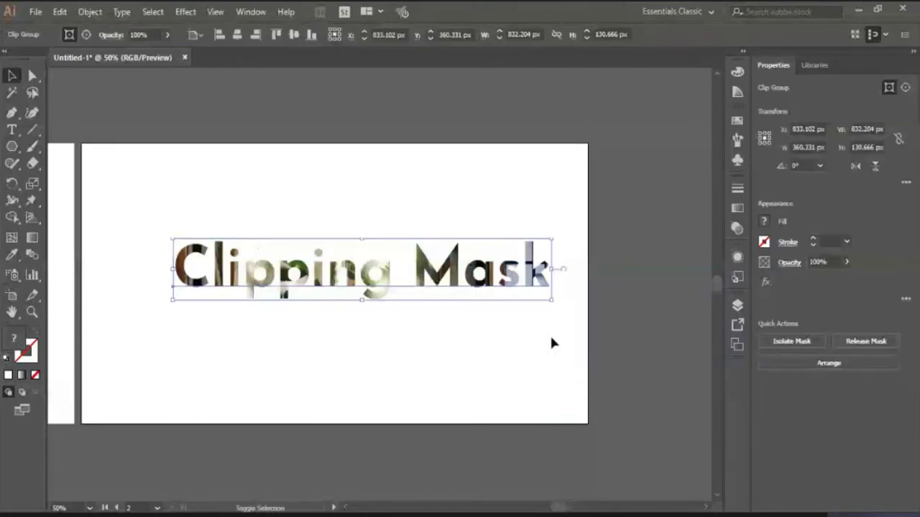
left_click(490, 347)
Undo the enlargement and the clipping mask, then select the photo with the text.
left_click(463, 287)
key("ctrl+z")
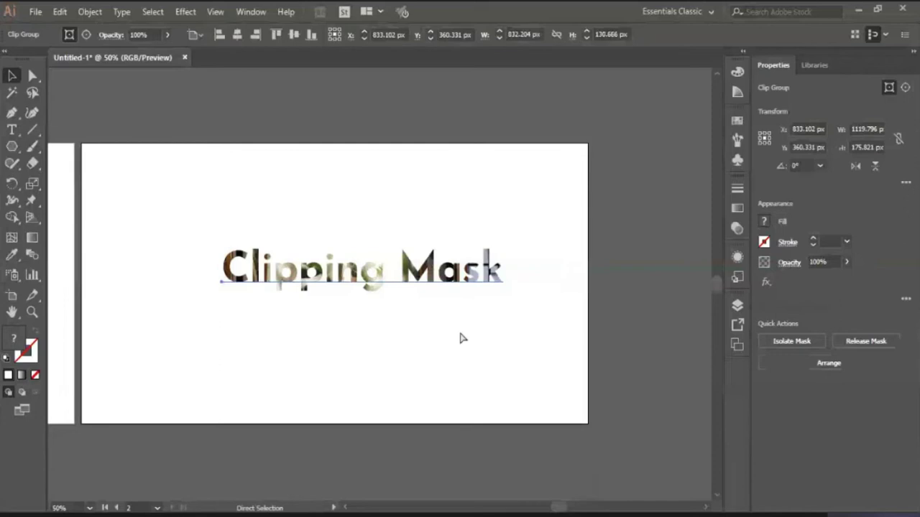
key("ctrl+z")
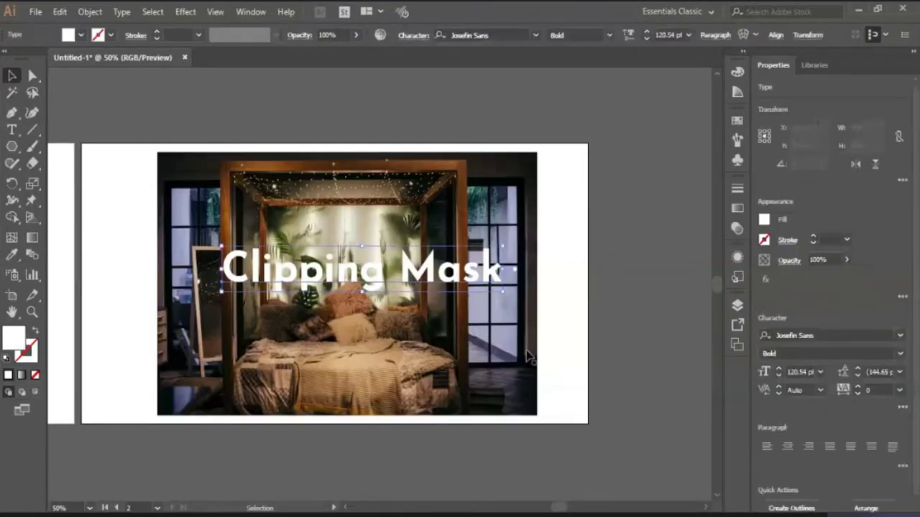
left_click(528, 357, "shift")
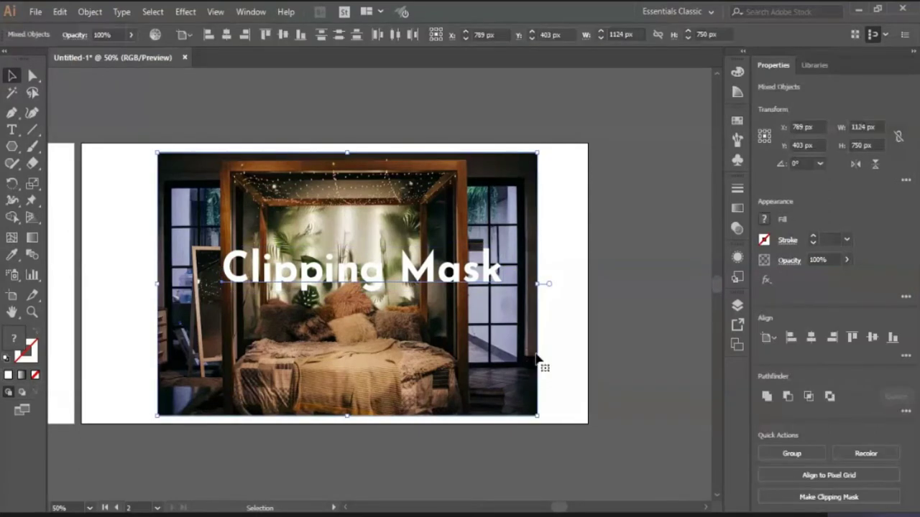
Clip the photo into the bold text, scale it to 1123.796 × 176.449 px, and enter isolation mode.
left_click(633, 415)
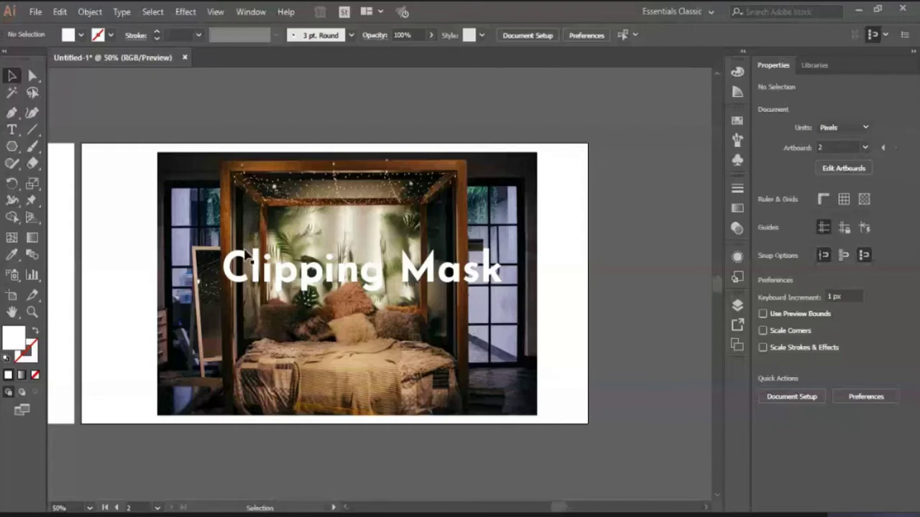
key("ctrl+a")
key("ctrl+7")
left_click_drag(502, 294, 551, 332)
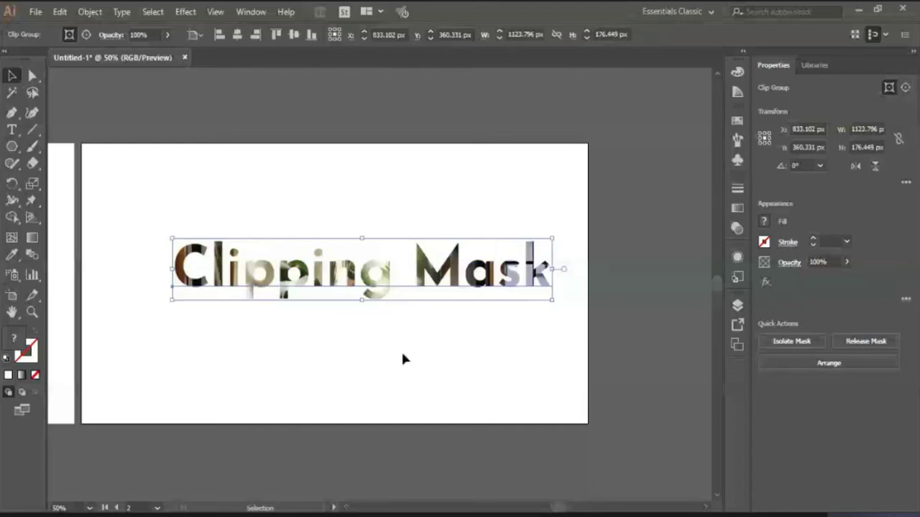
double_click(300, 282)
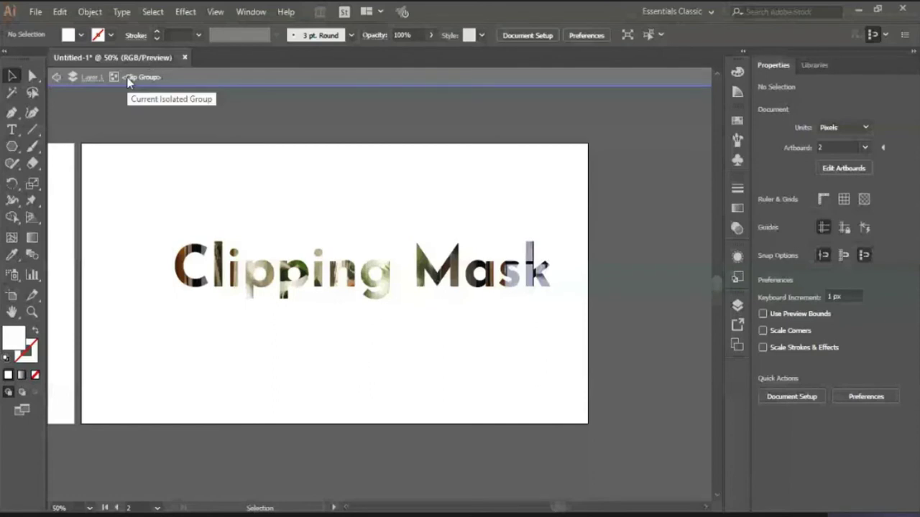
Nudge the photo right inside the text mask, then exit the clip group.
left_click(294, 218)
left_click(209, 209)
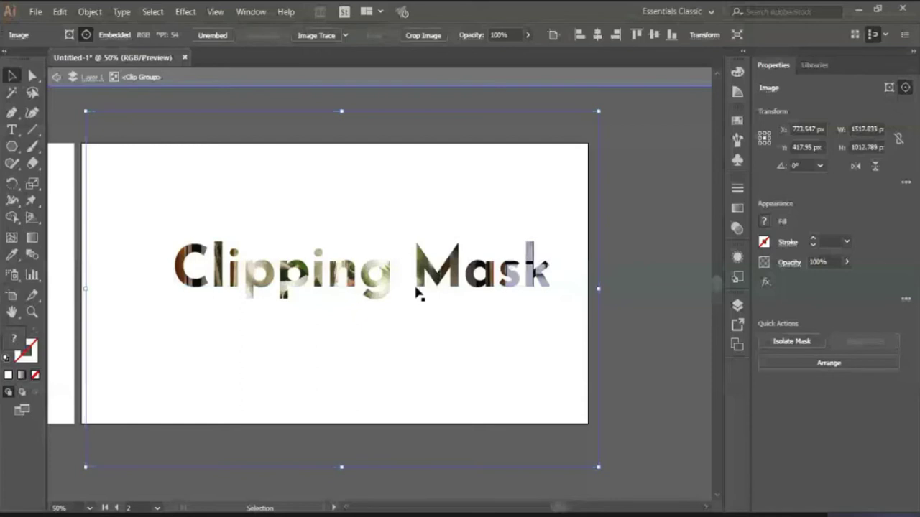
key("shift+Right")
key("shift+Right")
key("shift+Right")
key("shift+Right")
key("shift+Right")
key("shift+Right")
key("shift+Right")
key("shift+Right")
key("shift+Right")
key("shift+Right")
key("shift+Right")
key("shift+Right")
key("shift+Right")
key("shift+Right")
key("shift+Right")
key("shift+Right")
key("shift+Right")
key("shift+Right")
key("shift+Right")
key("shift+Right")
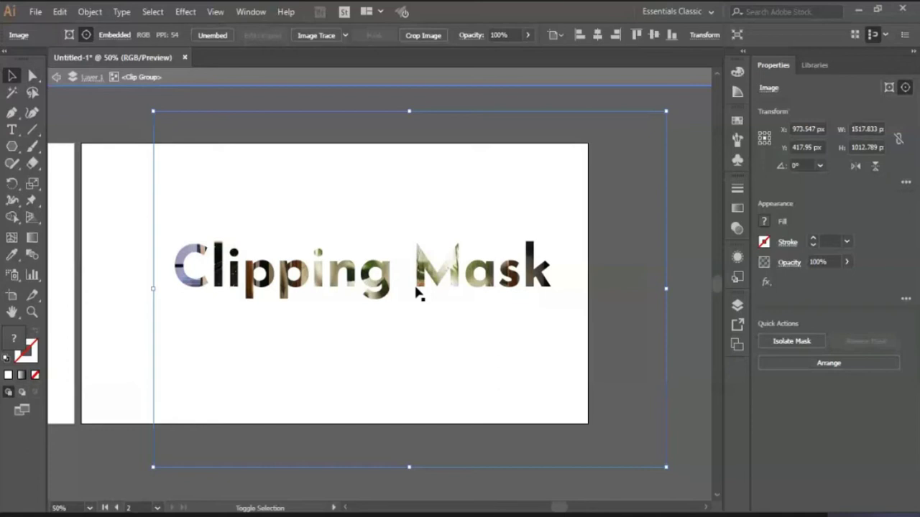
double_click(491, 343)
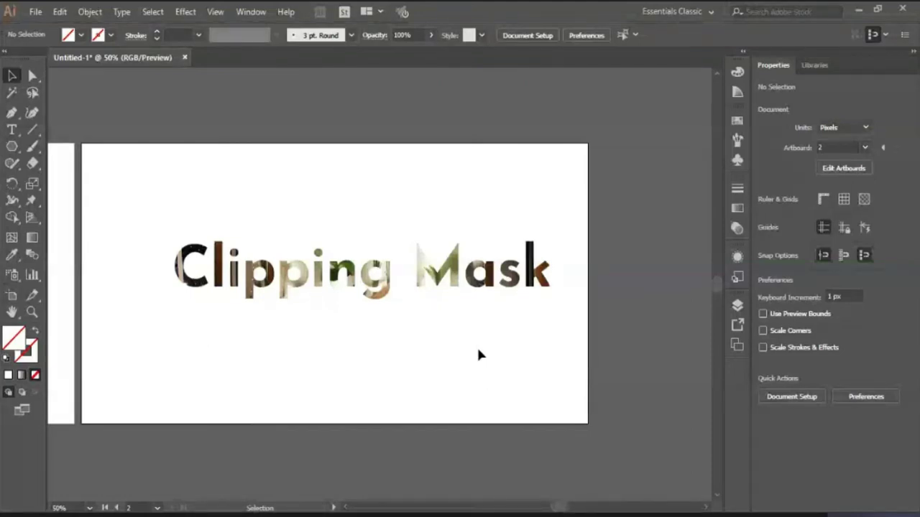
key("ctrl+minus")
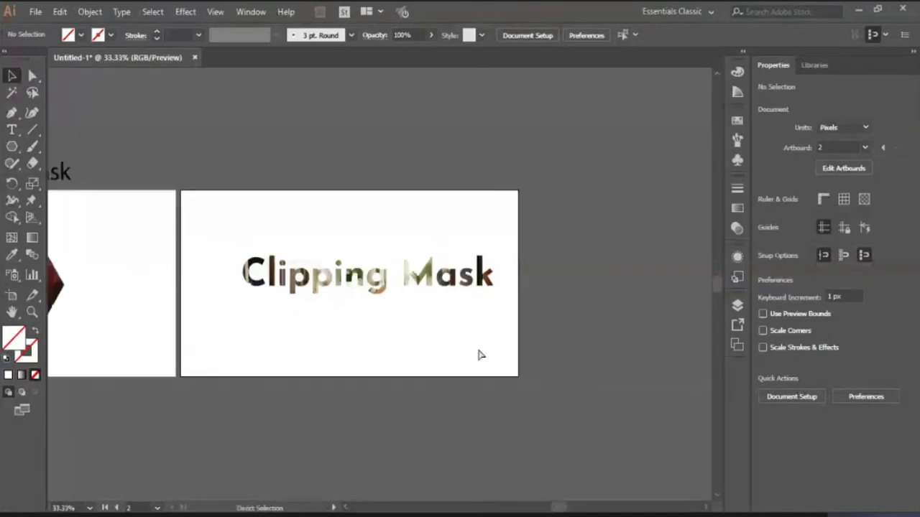
key("ctrl+plus")
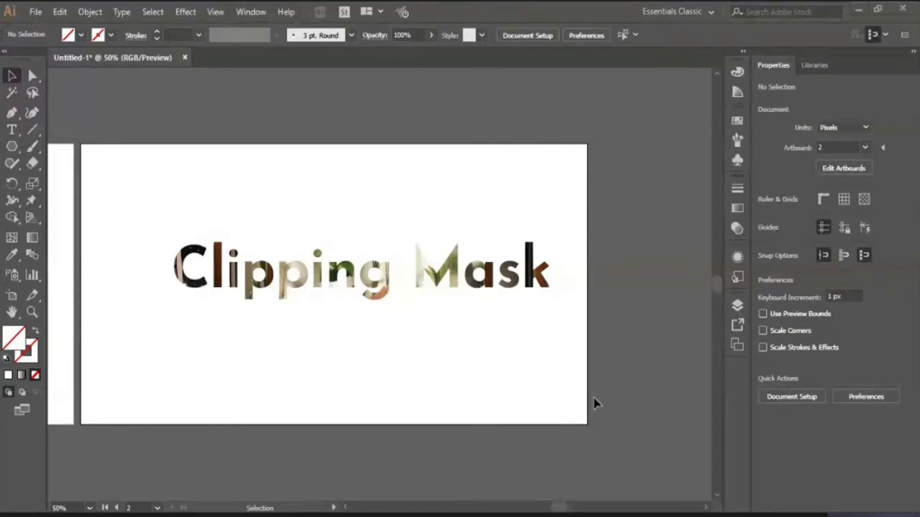
Nudge the photo left twice inside the mask, then release the clipping mask with Ctrl+Alt+7.
double_click(541, 386)
left_click(542, 386)
key("shift+Left")
key("shift+Left")
key("shift+Left")
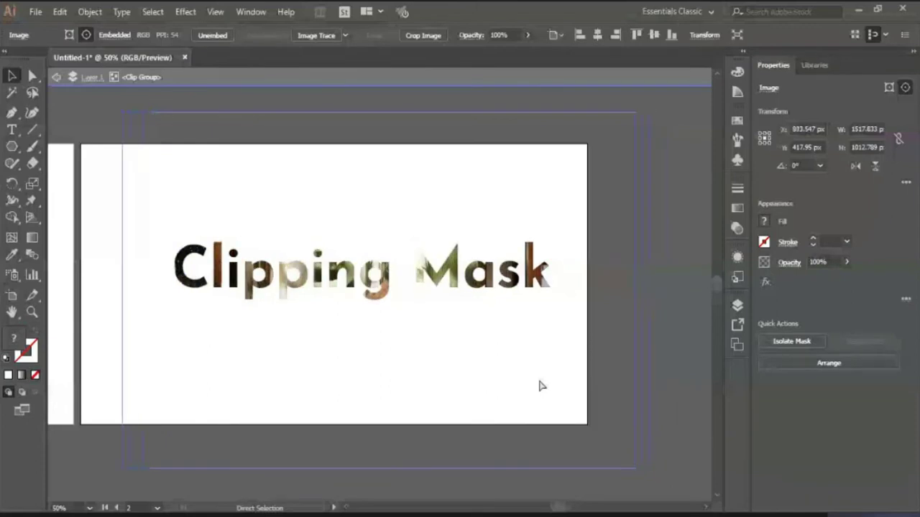
key("shift+Left")
key("shift+Left")
key("shift+Left")
key("shift+Left")
key("shift+Left")
key("shift+Left")
key("shift+Left")
key("shift+Left")
key("shift+Left")
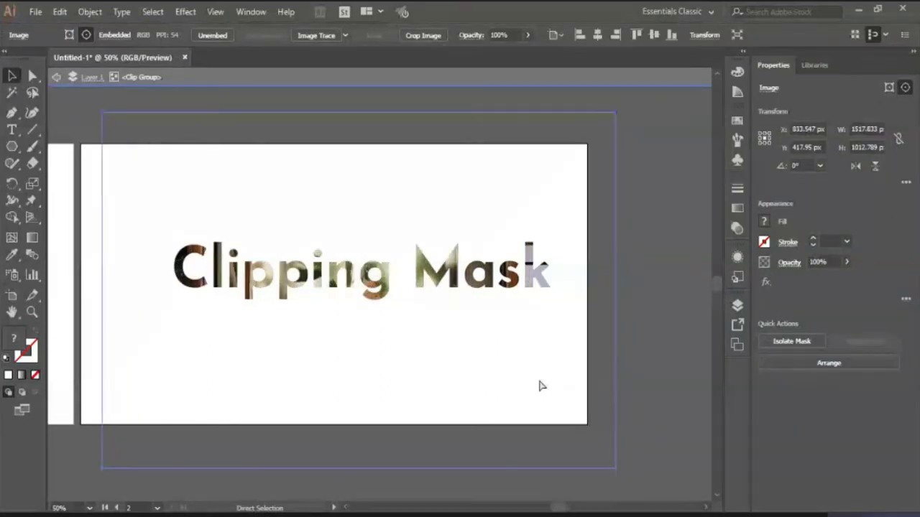
key("Escape")
key("ctrl+alt+7")
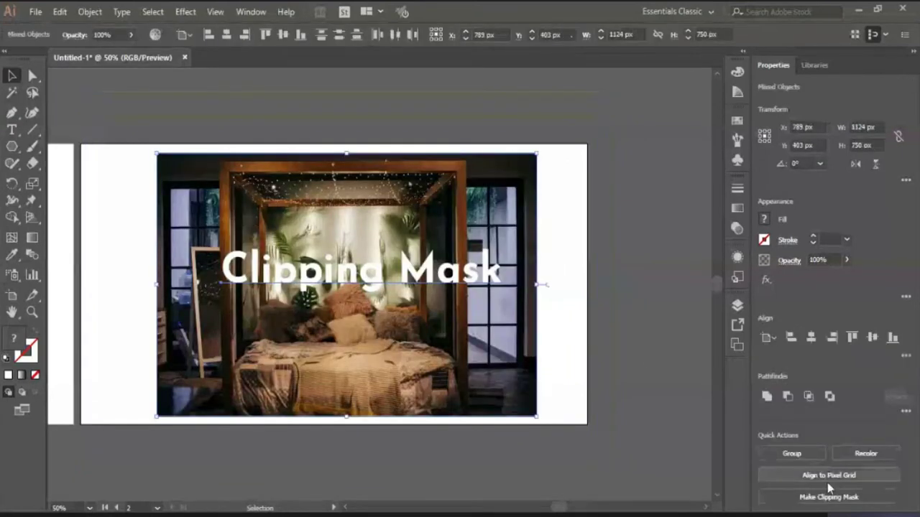
Select the text and photo and make a clipping mask from the context menu.
left_click(632, 388)
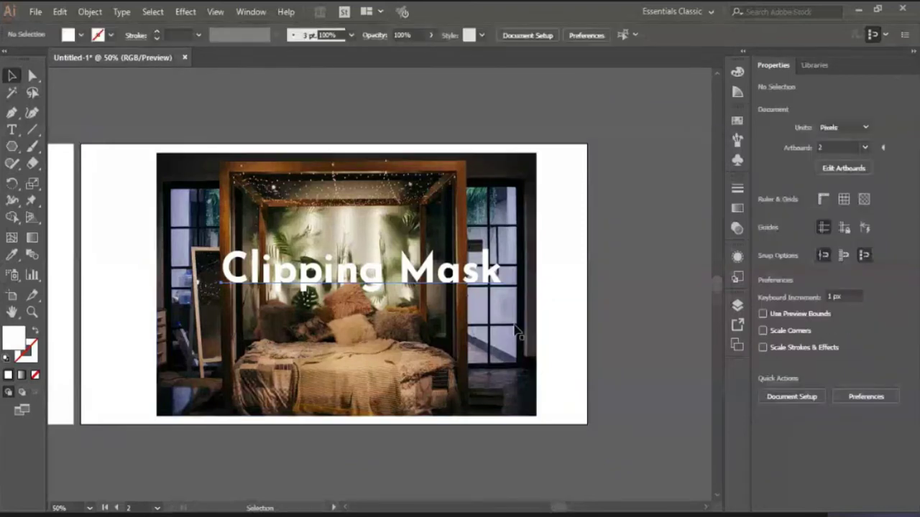
left_click(391, 259)
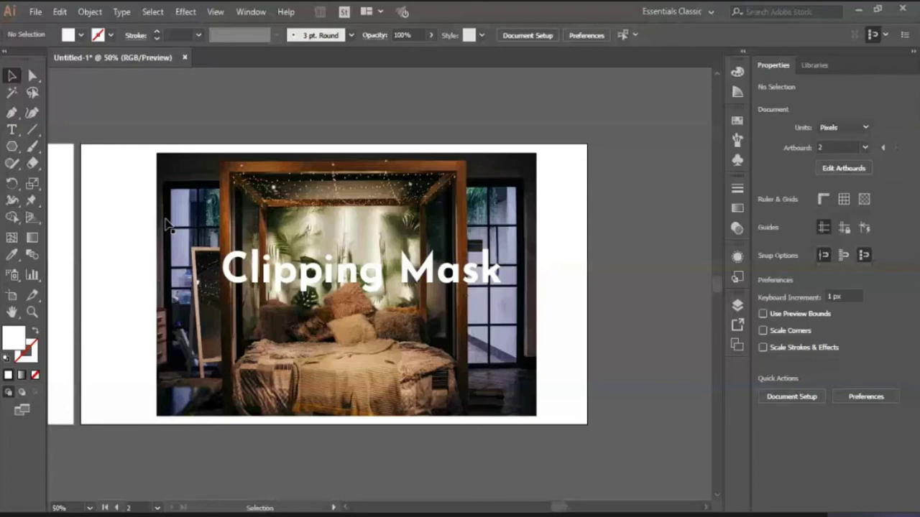
key("ctrl+a")
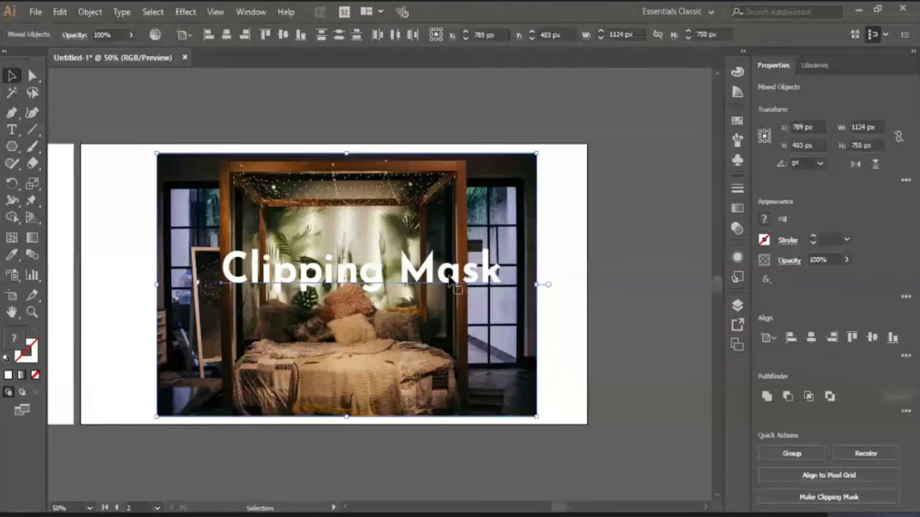
right_click(399, 106)
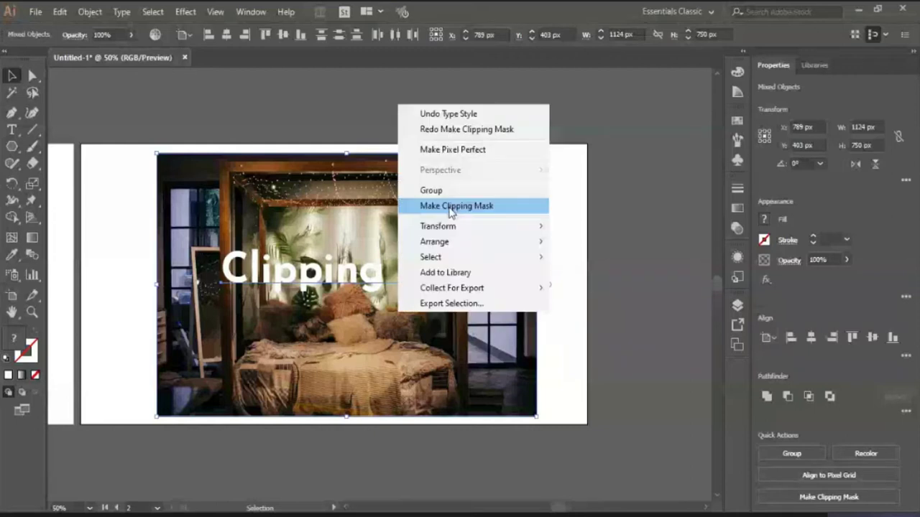
left_click(451, 206)
left_click(588, 399)
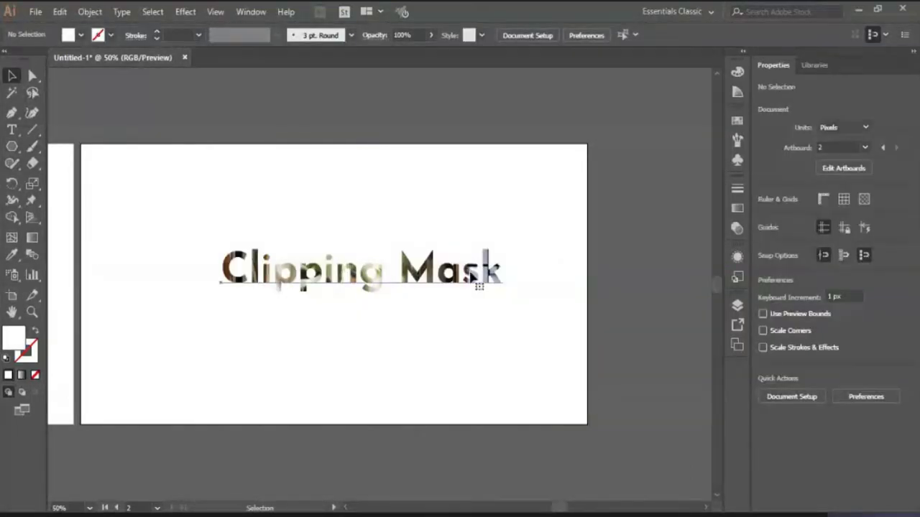
Enlarge the photo-filled text around its centre.
key("ctrl+a")
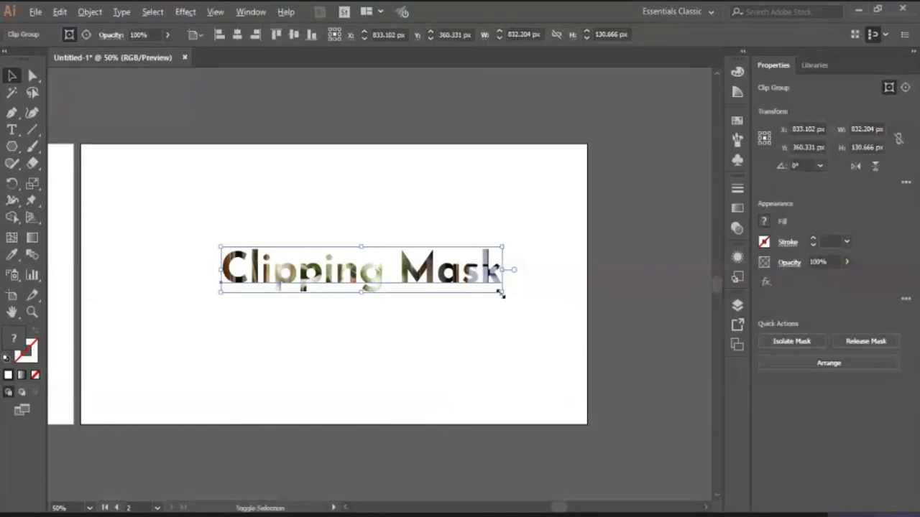
left_click_drag(501, 294, 550, 339)
left_click(462, 348)
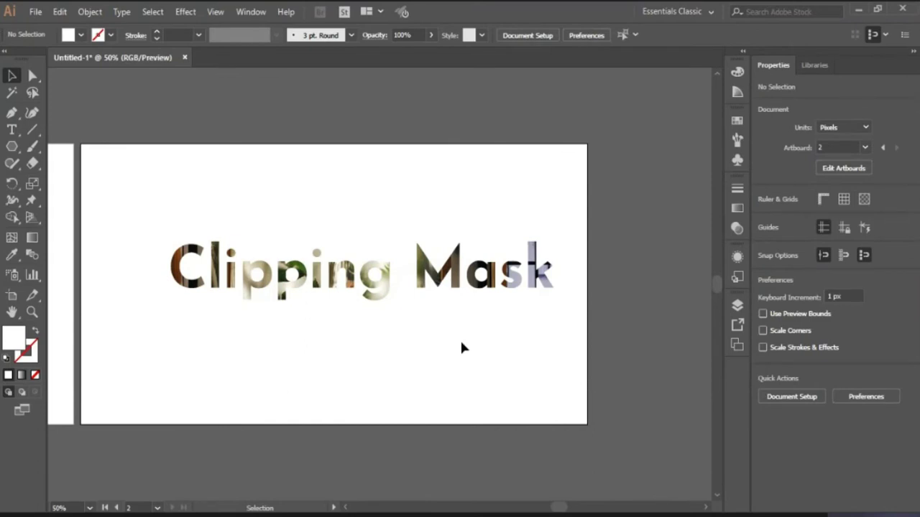
Retype the word 'Mask' in capitals as 'MASK'.
key("t")
left_click(555, 266)
key("BackSpace")
key("BackSpace")
key("BackSpace")
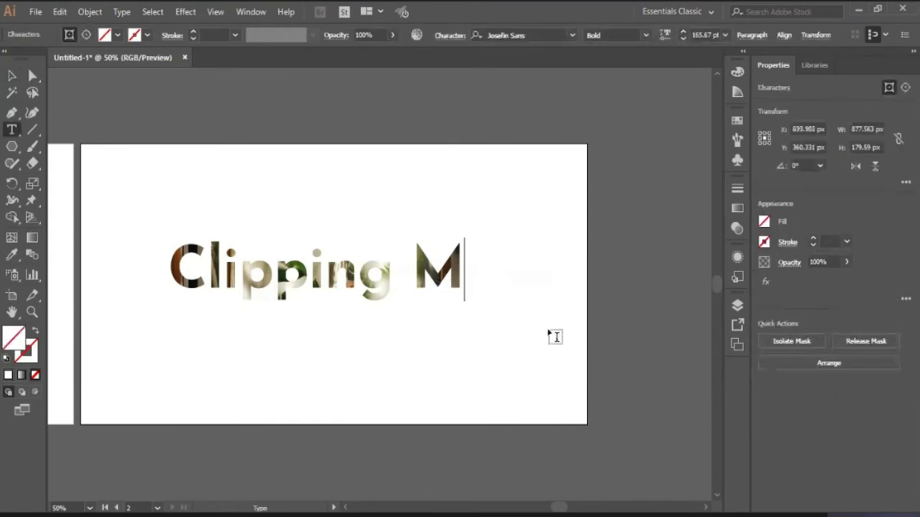
key("BackSpace")
type("MASK")
Change 'Clipping' to 'CLIPPING' and reposition the text to X 746.397 px, Y 400.331 px.
key("Left")
key("Left")
key("Left")
key("Left")
key("Left")
key("Left")
key("Right")
key("BackSpace")
key("BackSpace")
key("BackSpace")
key("BackSpace")
key("BackSpace")
key("BackSpace")
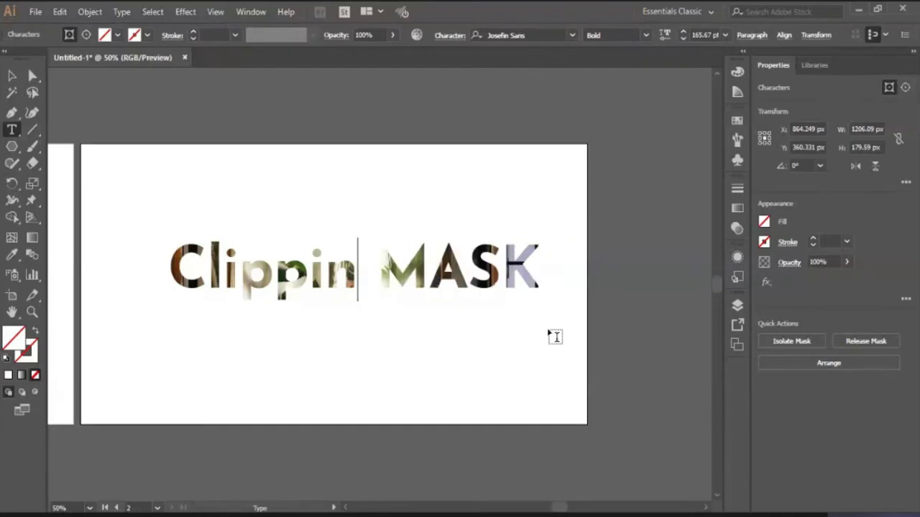
key("BackSpace")
type("L")
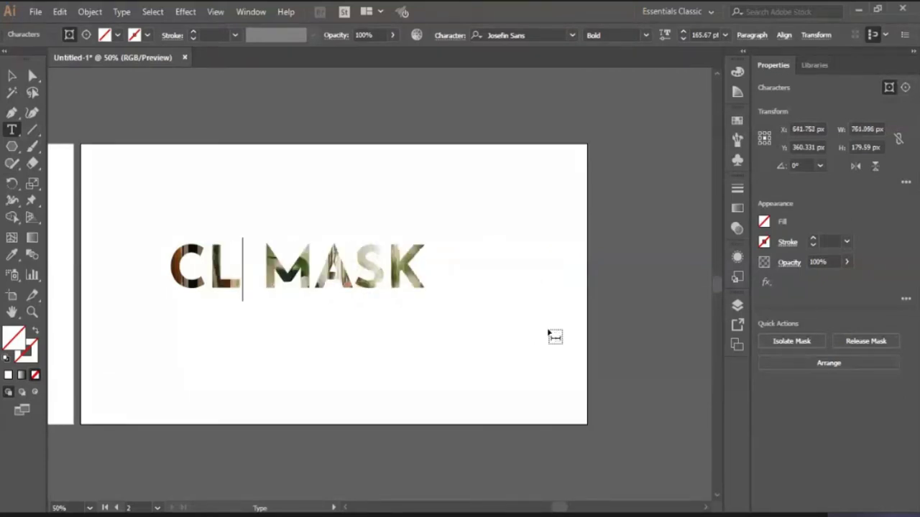
type("IPPING")
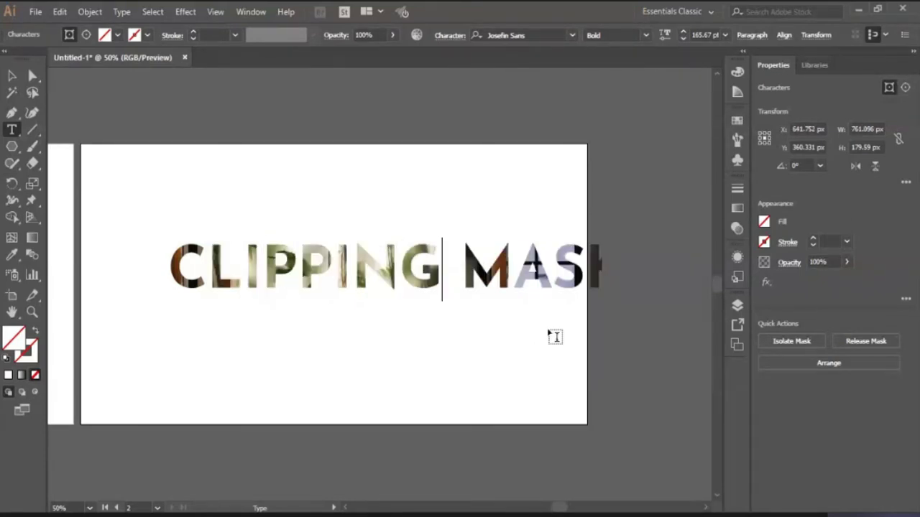
left_click(13, 76)
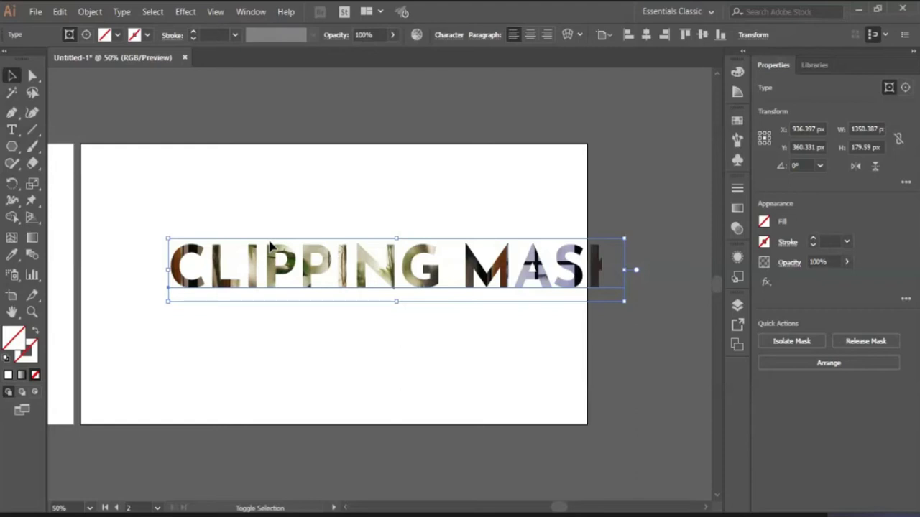
key("ctrl+z")
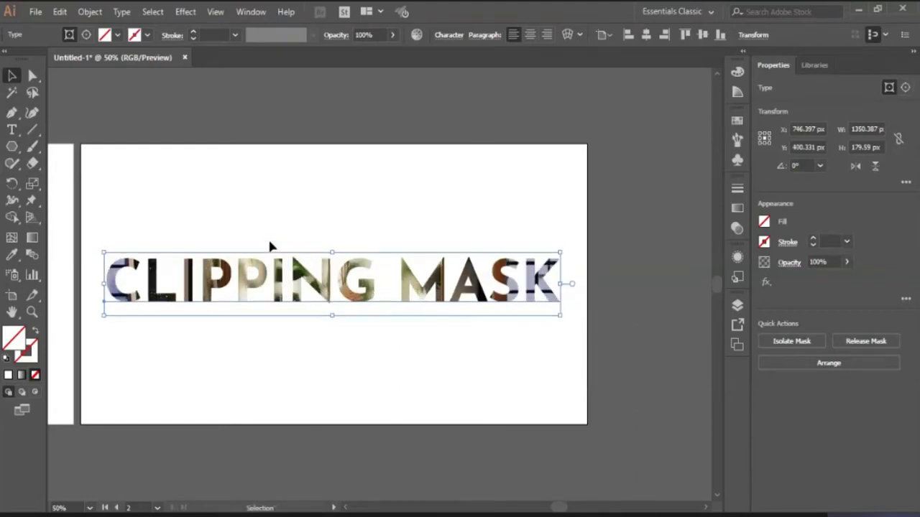
left_click(308, 373)
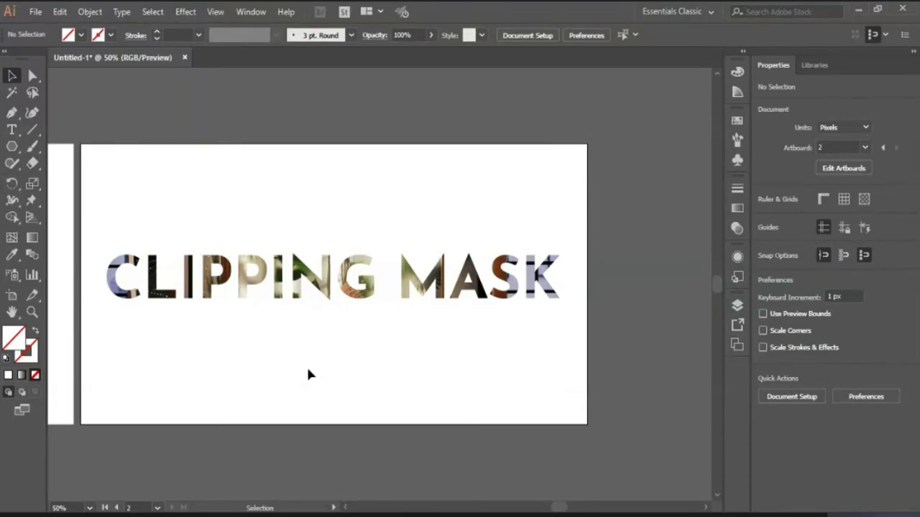
Duplicate Artboard 2 with the Artboard tool as Artboard 3, 'Artboard 2 copy'.
scroll(309, 374, "right", 5)
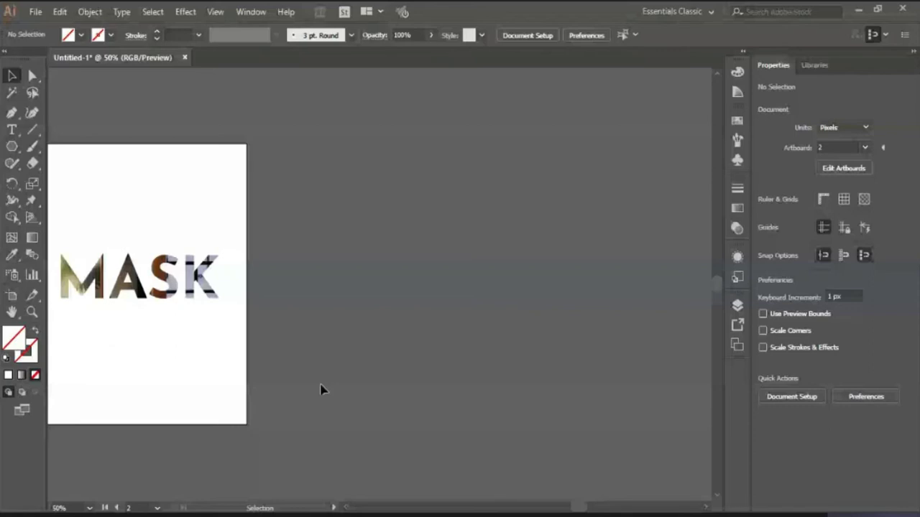
key("shift+o")
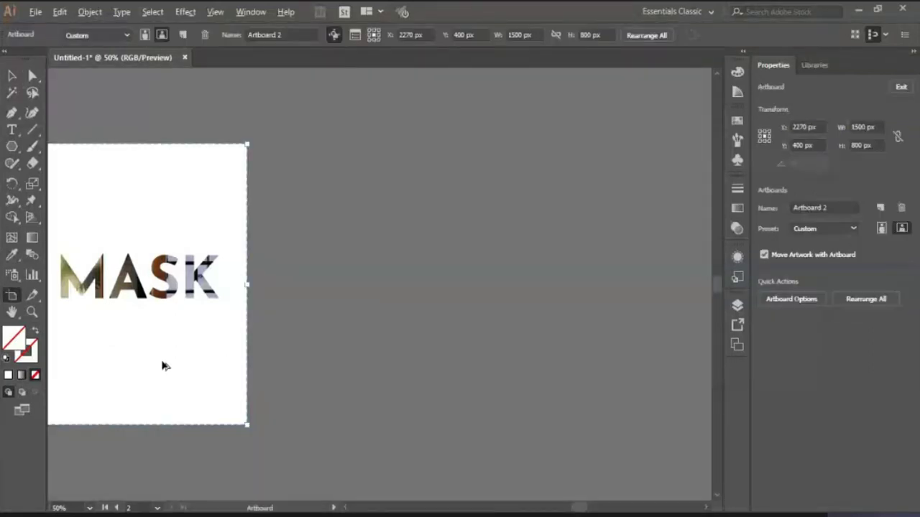
left_click(679, 370)
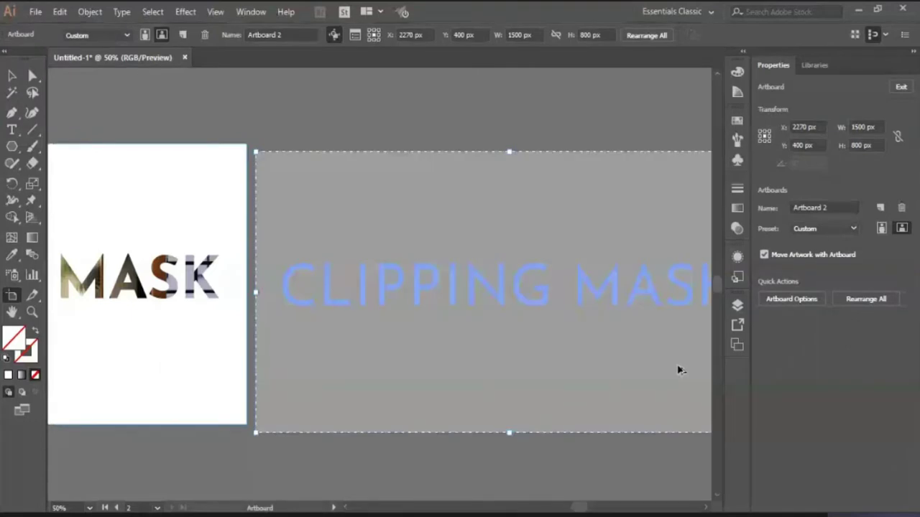
left_click_drag(680, 370, 681, 367)
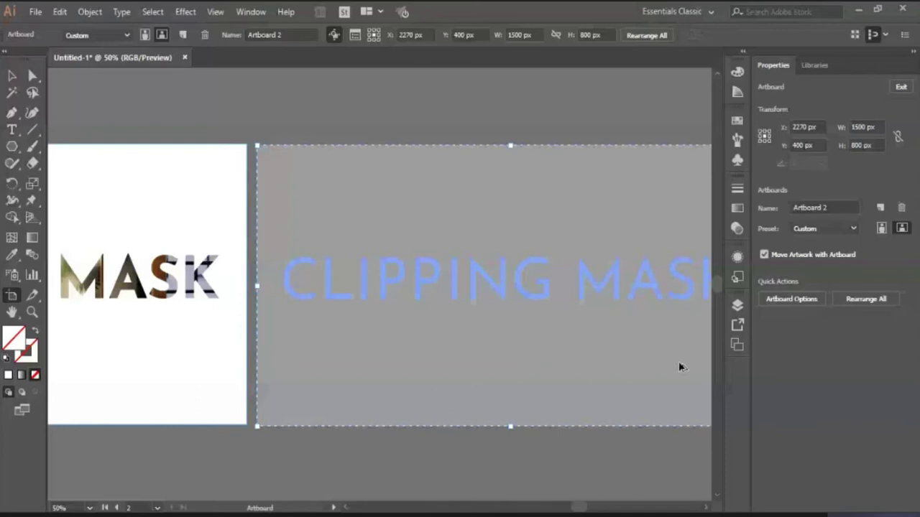
left_click_drag(681, 368, 681, 367)
key("v")
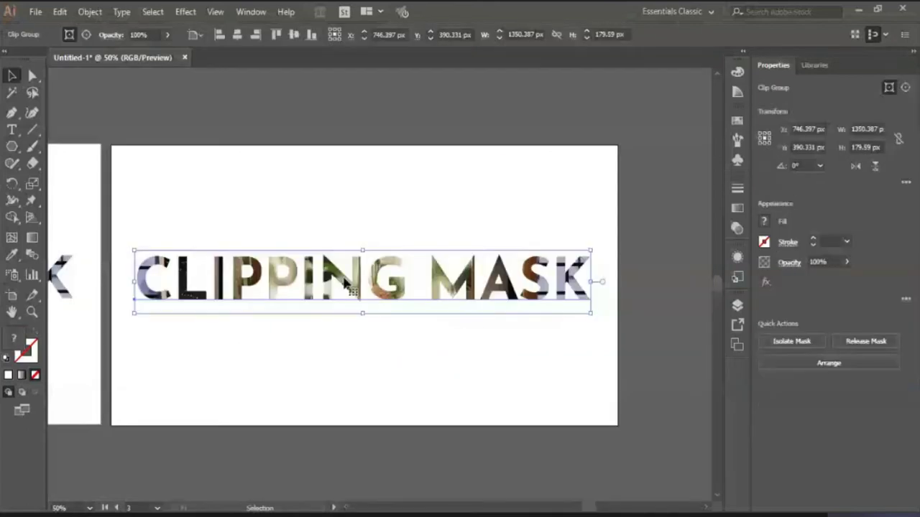
Release the clipping mask on the copy and delete the CLIPPING MASK text, leaving the photo.
right_click(345, 276)
left_click(397, 393)
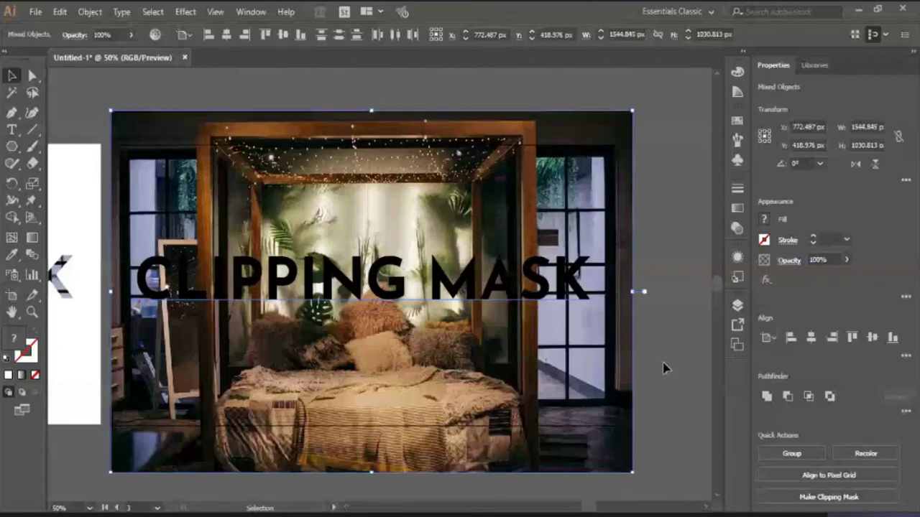
left_click(664, 370)
left_click(548, 296)
key("Delete")
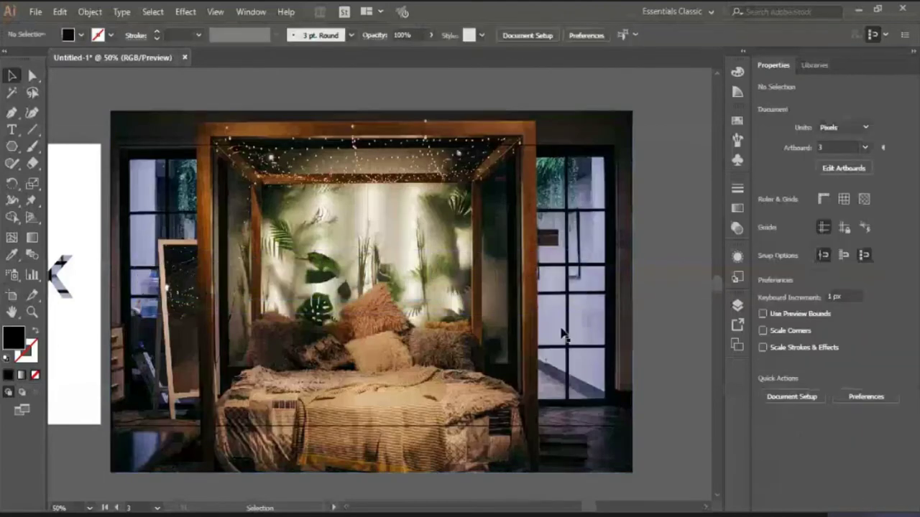
Draw a black hexagon near the top-left bed post with the Polygon tool.
left_click(11, 146)
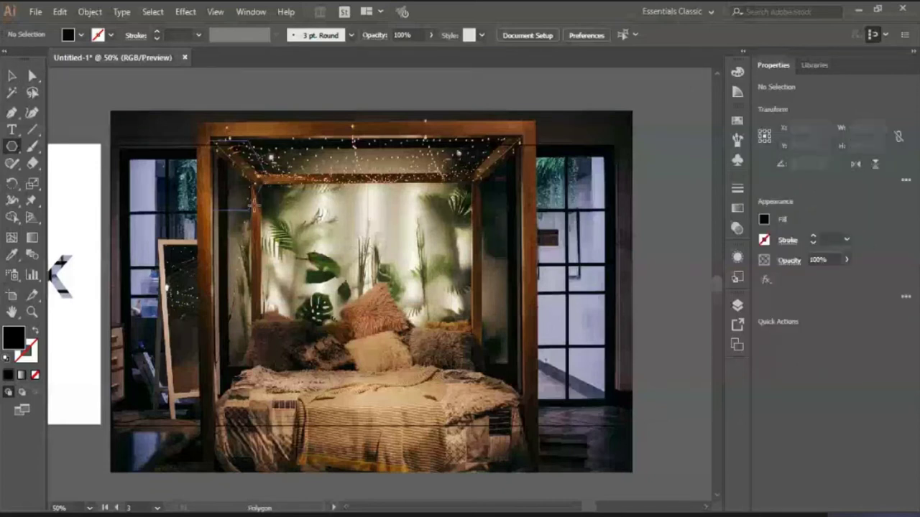
left_click_drag(253, 206, 259, 203)
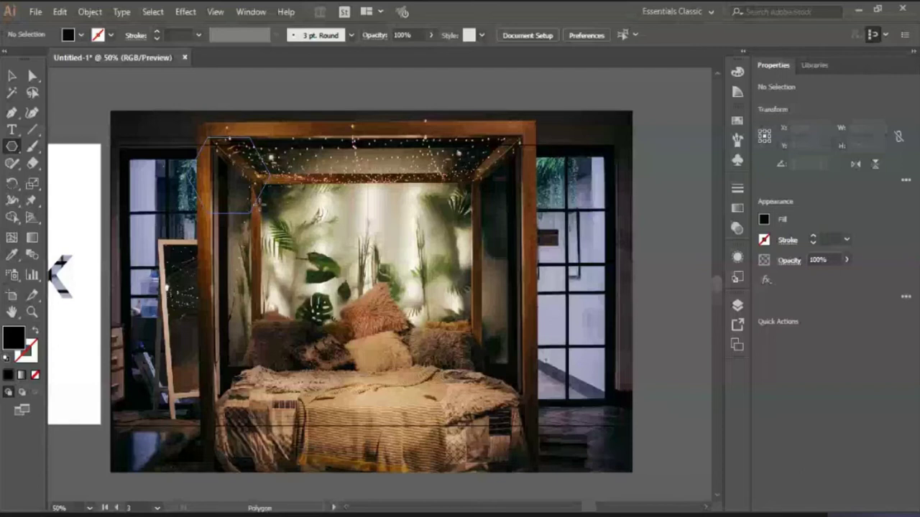
left_click_drag(259, 205, 260, 206)
key("v")
Duplicate the hexagon into a row of three and group the row.
left_click_drag(229, 176, 324, 179)
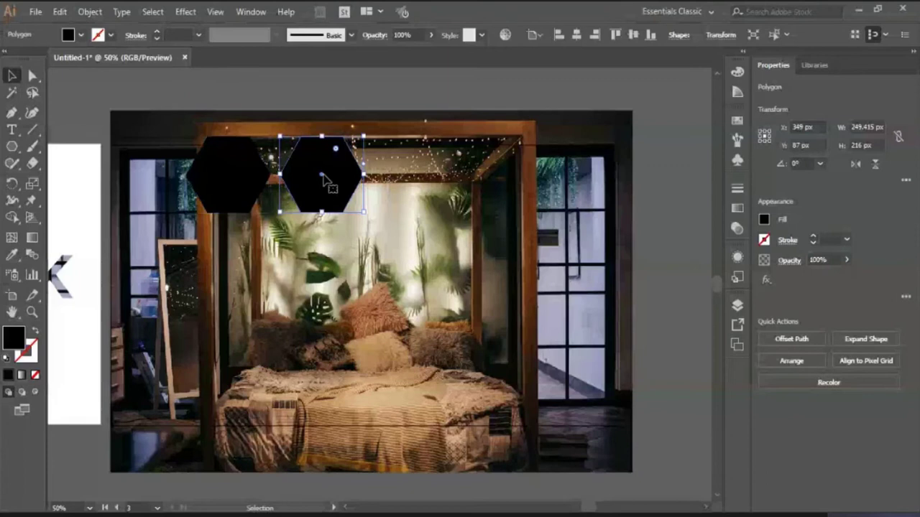
key("ctrl+d")
key("ctrl+a")
key("ctrl+g")
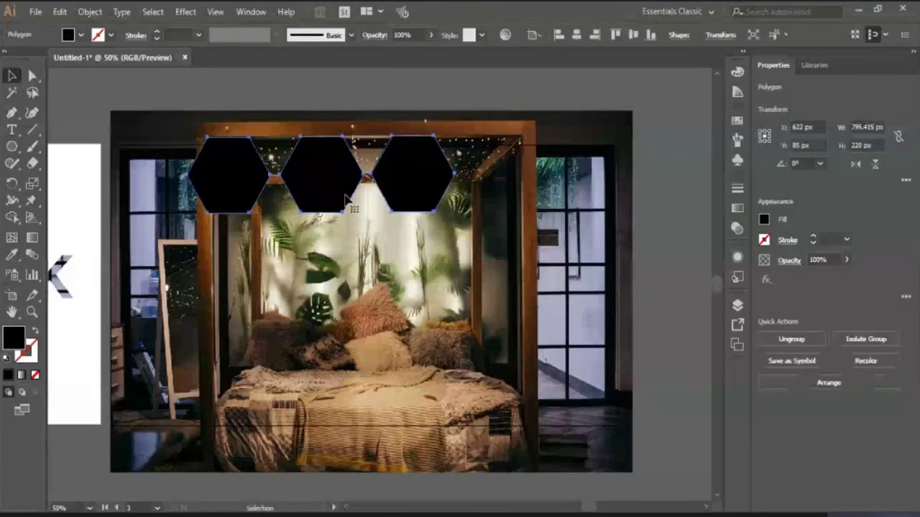
left_click(339, 191)
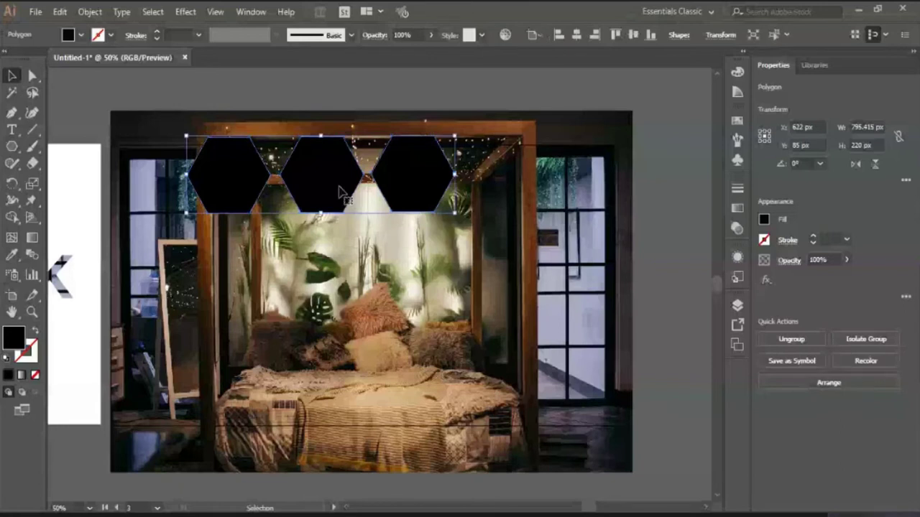
Copy the hexagon row down twice to form a 3 × 3 grid, 803.415 × 730 px.
left_click_drag(339, 192, 341, 281)
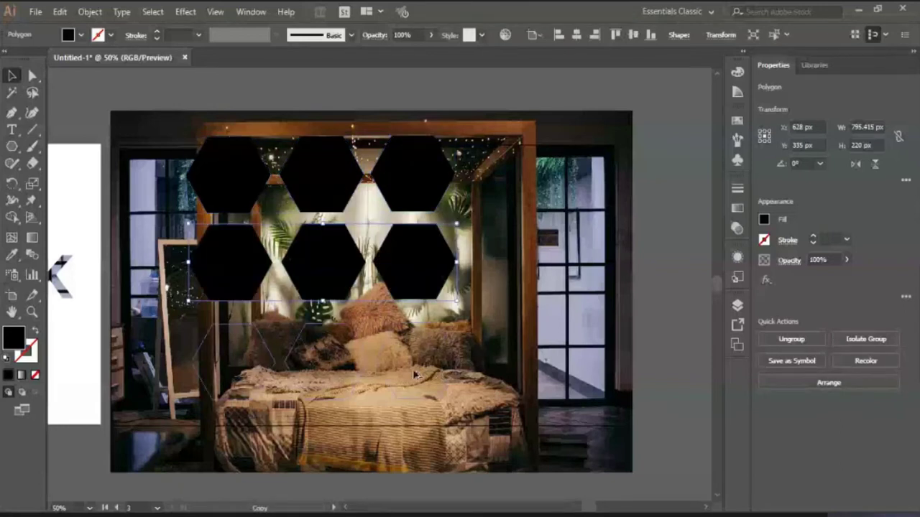
key("ctrl+d")
key("ctrl+z")
key("ctrl+z")
left_click_drag(339, 192, 342, 271)
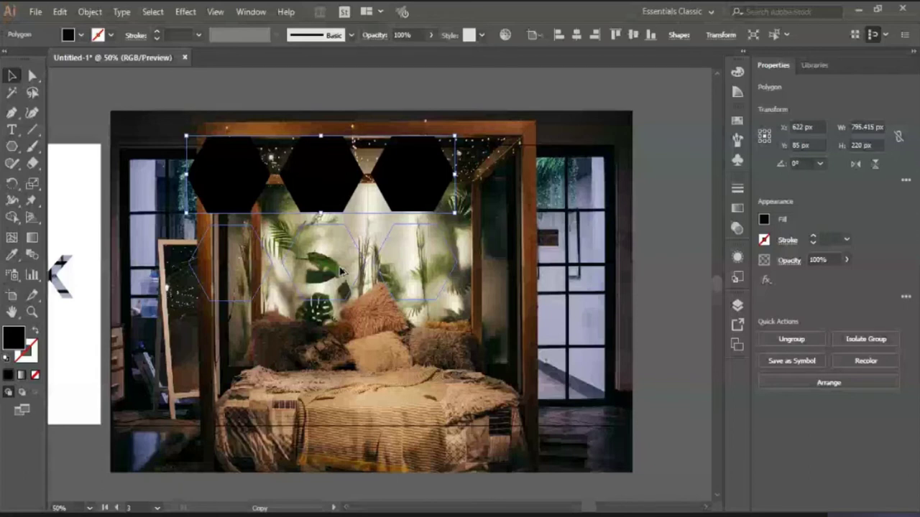
key("ctrl+d")
left_click(81, 34)
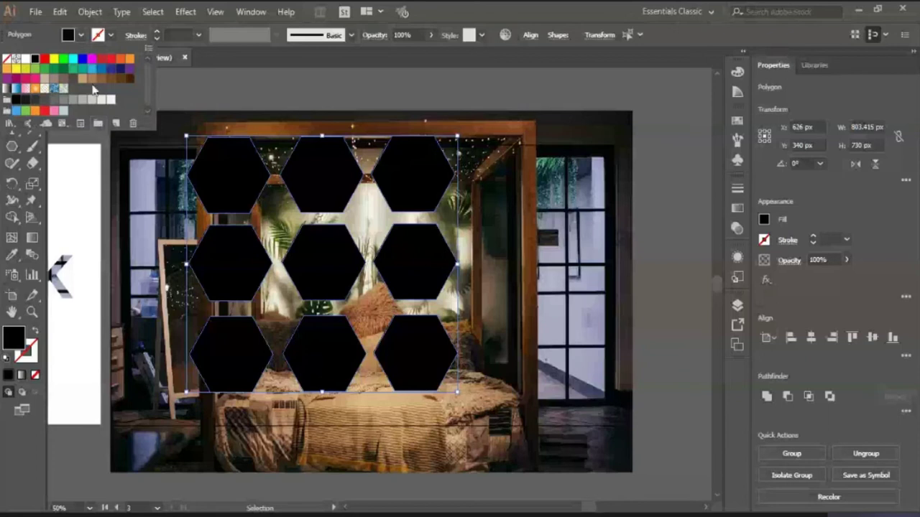
Fill all nine hexagons with blue and select the hexagon rows.
left_click(92, 69)
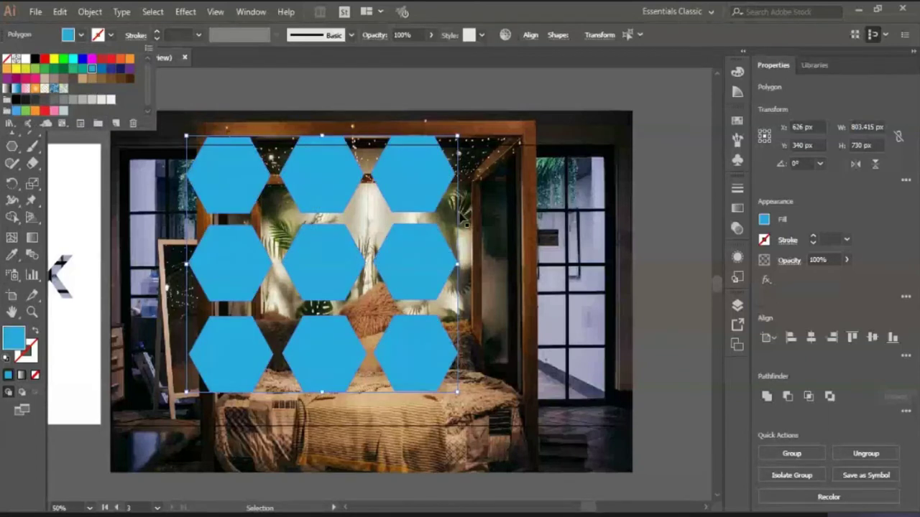
left_click(427, 312)
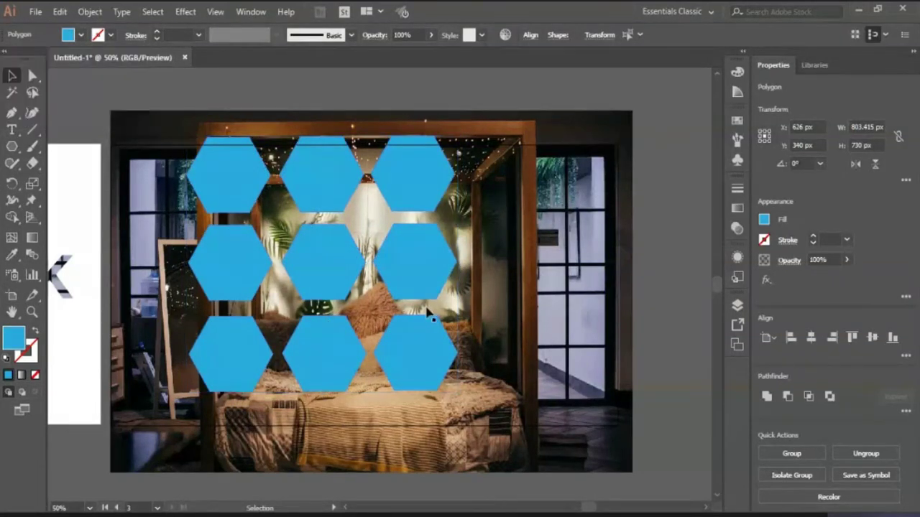
left_click(411, 287)
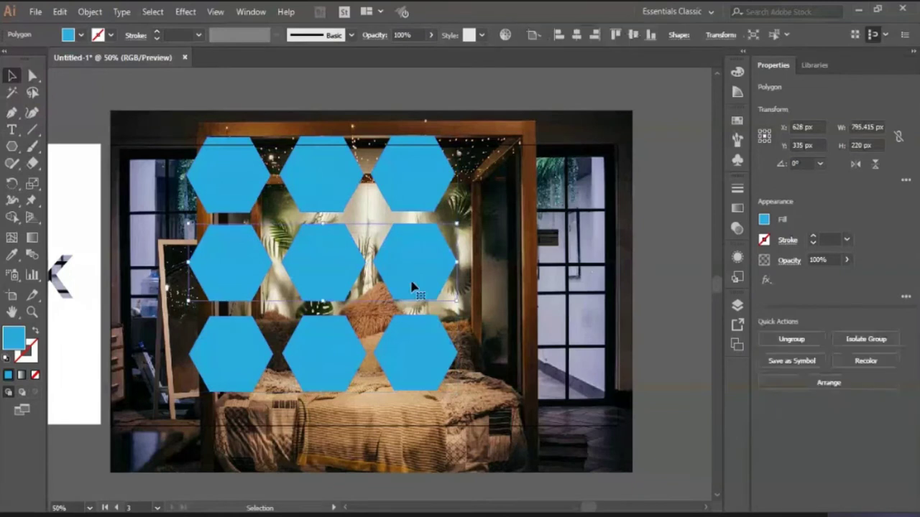
left_click(388, 151, "shift")
left_click(419, 353, "shift")
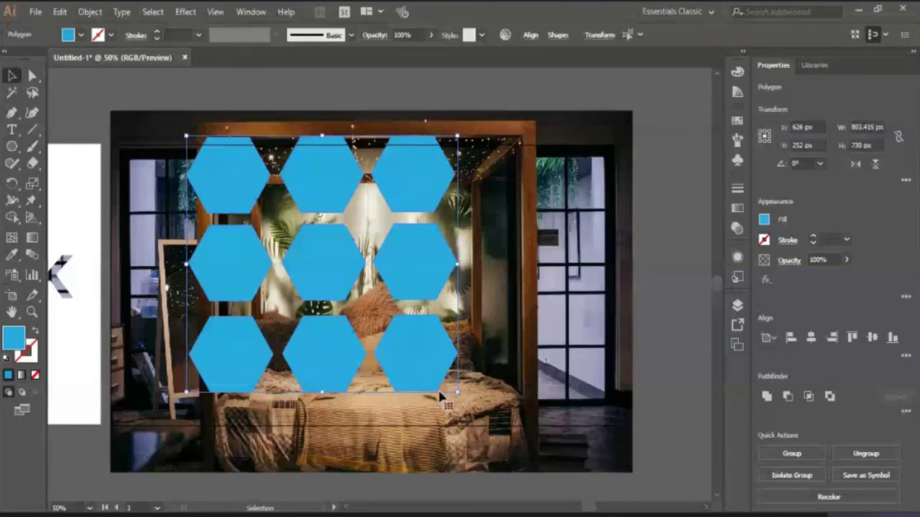
Select all hexagons and try clipping the photo into them with Ctrl+7, then undo.
left_click(656, 393)
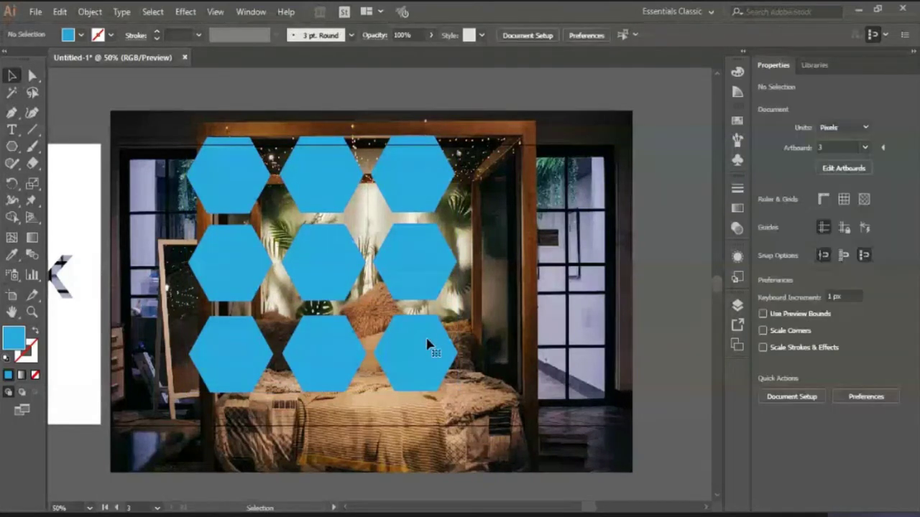
key("ctrl+a")
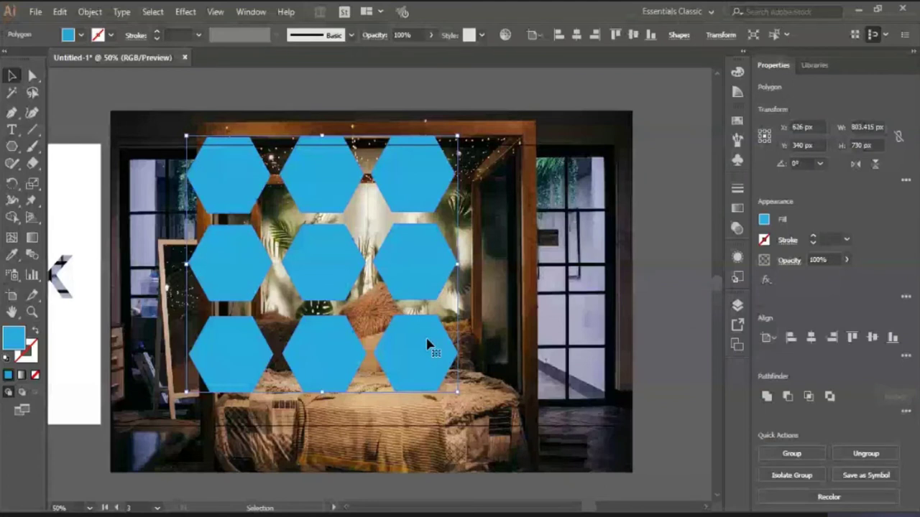
left_click(660, 396)
key("ctrl+a")
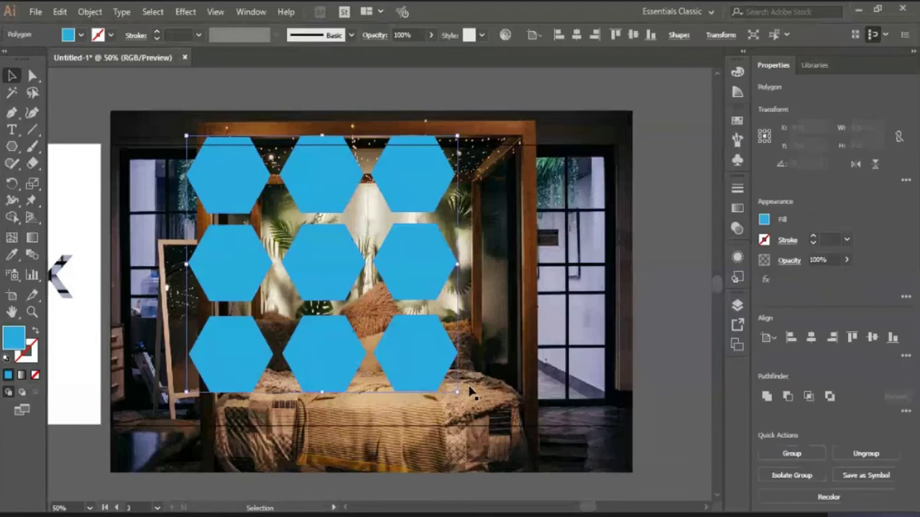
key("a")
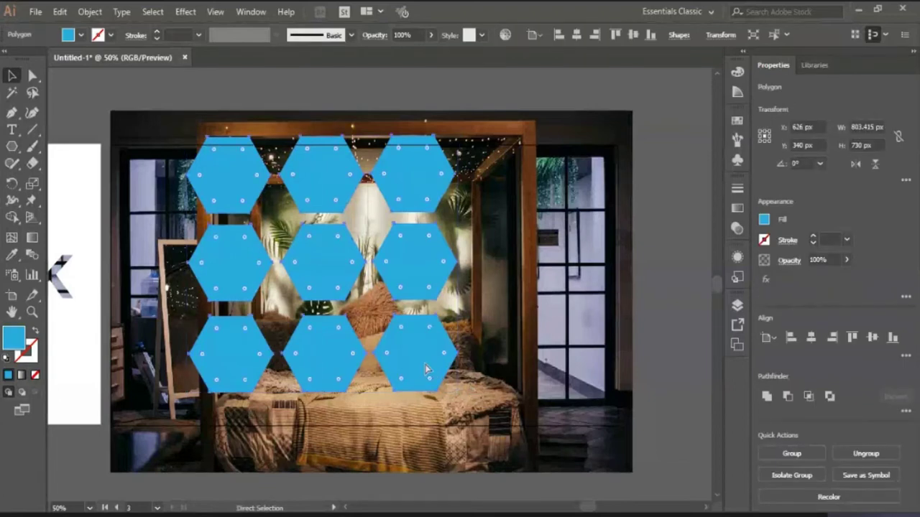
key("v")
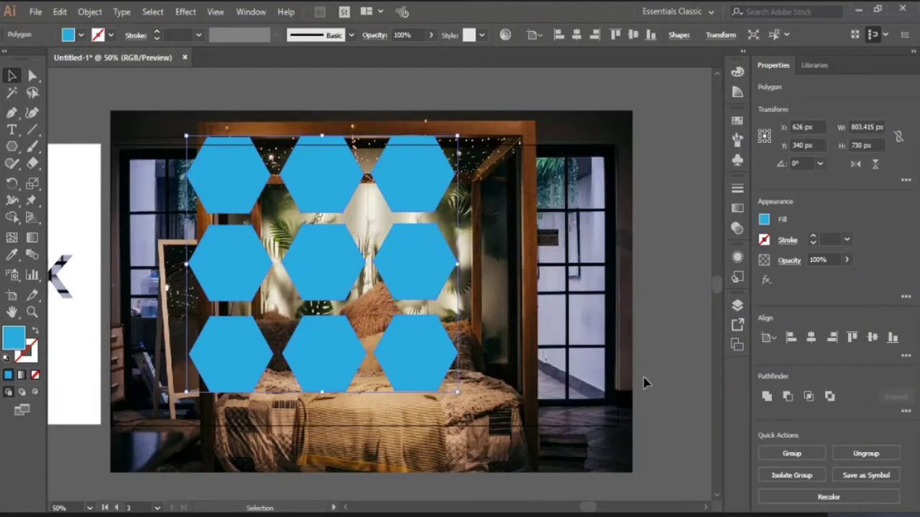
left_click(644, 383)
key("ctrl+a")
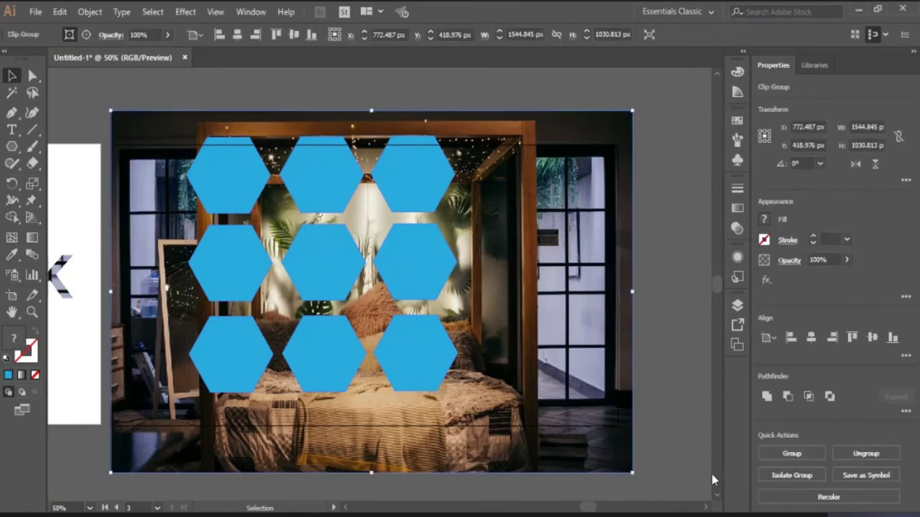
key("ctrl+7")
key("ctrl+z")
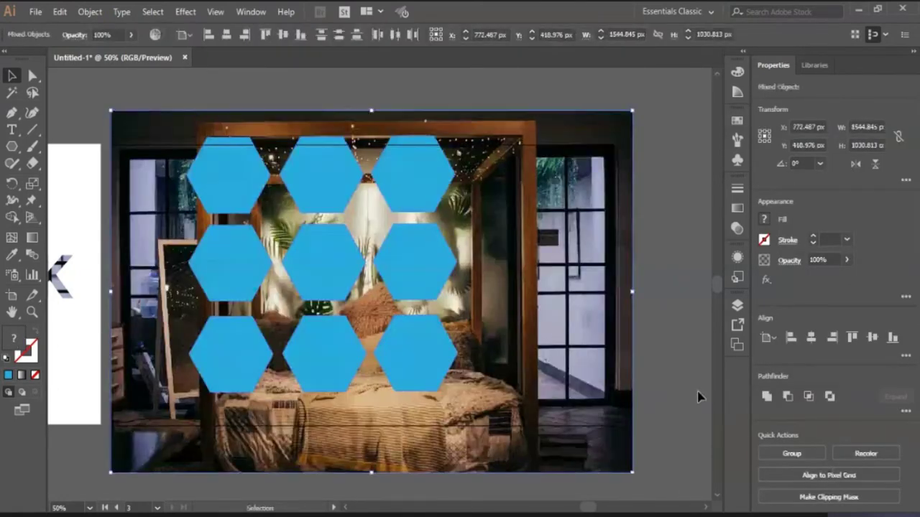
Select the nine blue hexagons and check their context menu without choosing anything.
left_click(698, 399)
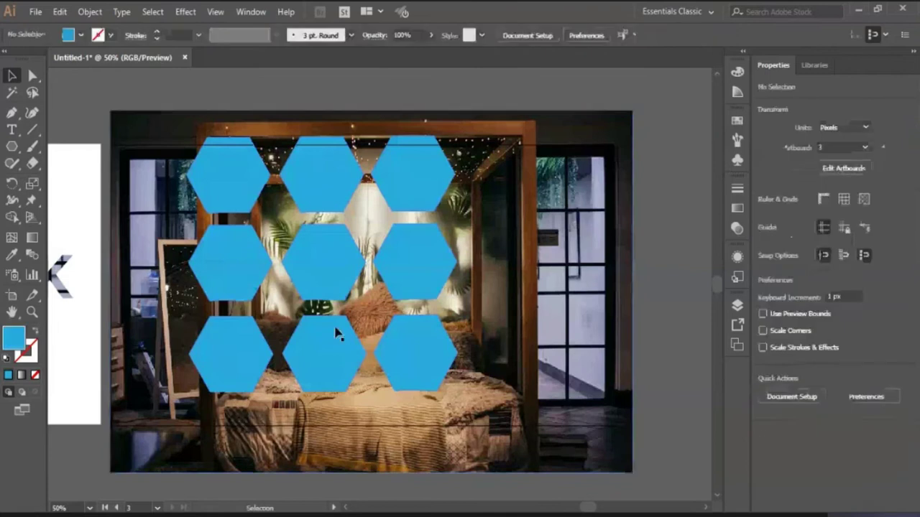
left_click(386, 352)
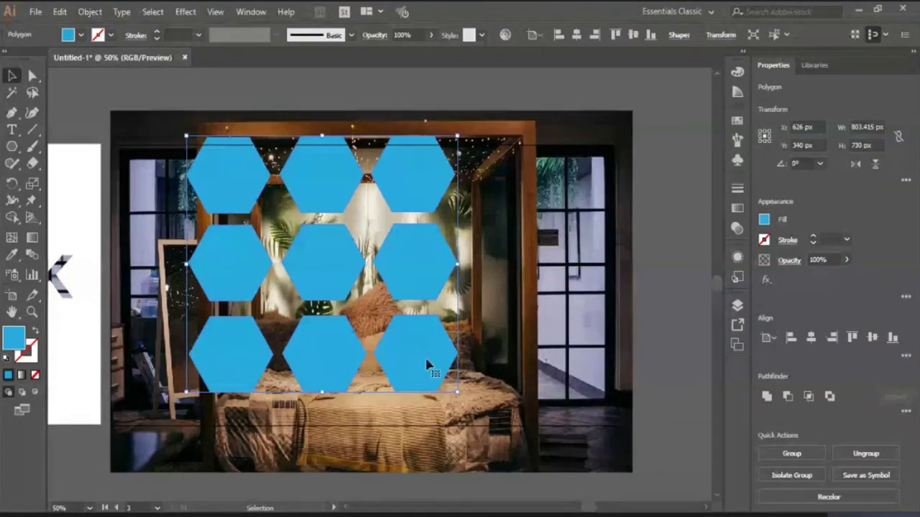
key("a")
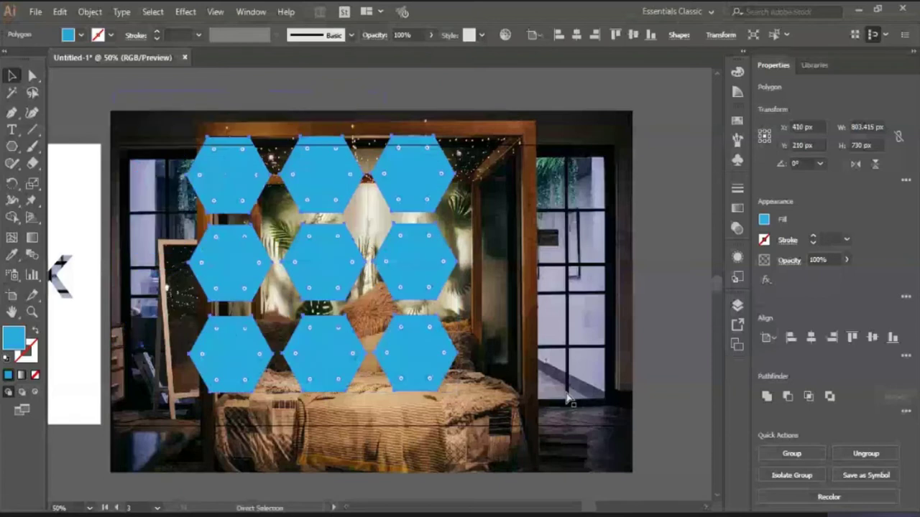
key("v")
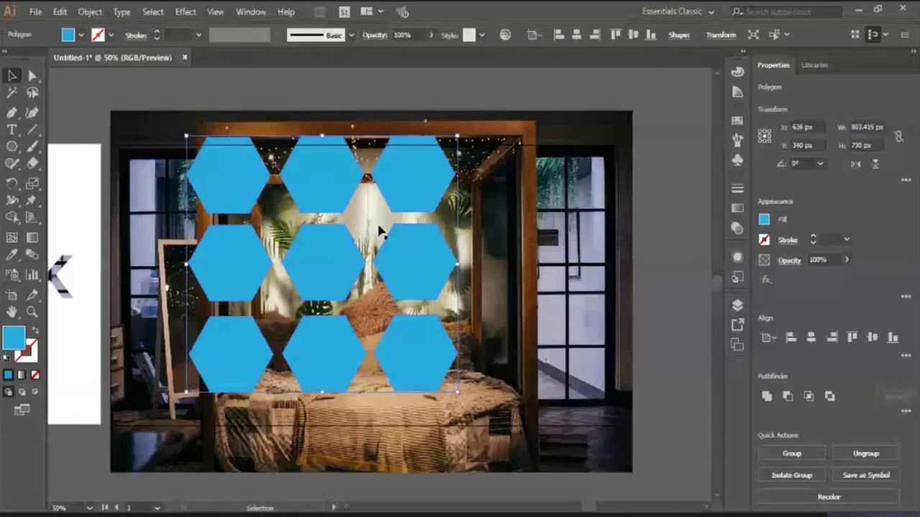
right_click(400, 267)
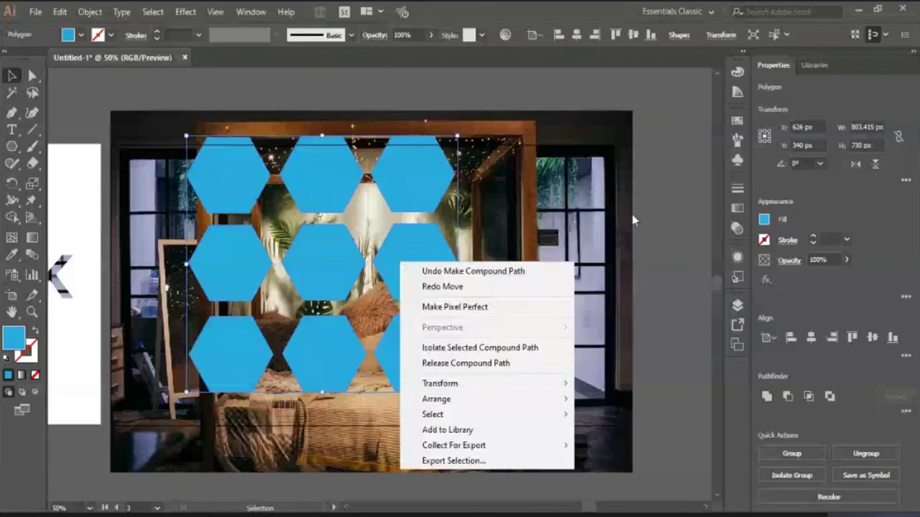
left_click(681, 286)
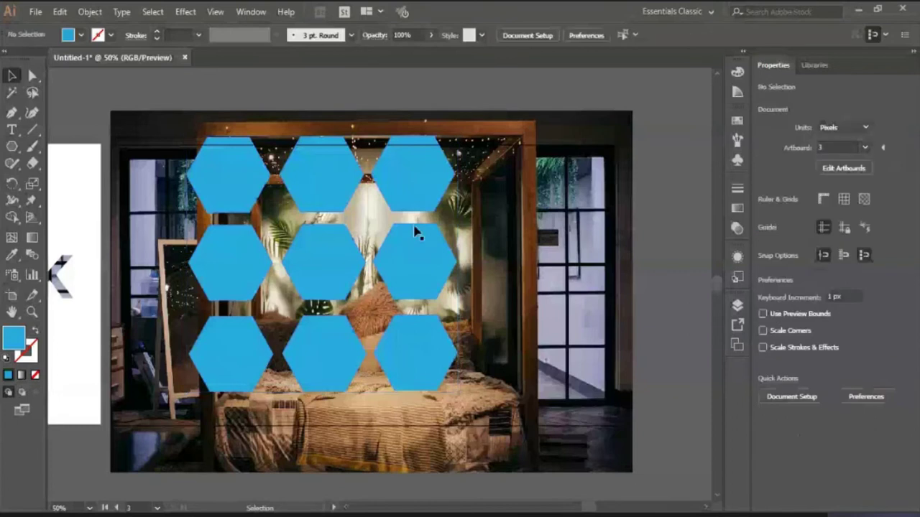
Browse the Select, Object and Effect menus for the hexagon group without choosing anything.
left_click(434, 277)
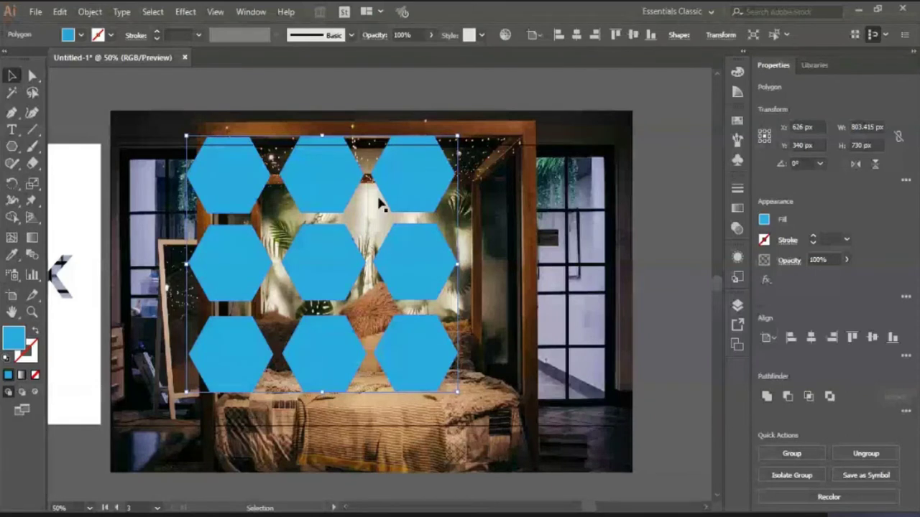
left_click(152, 12)
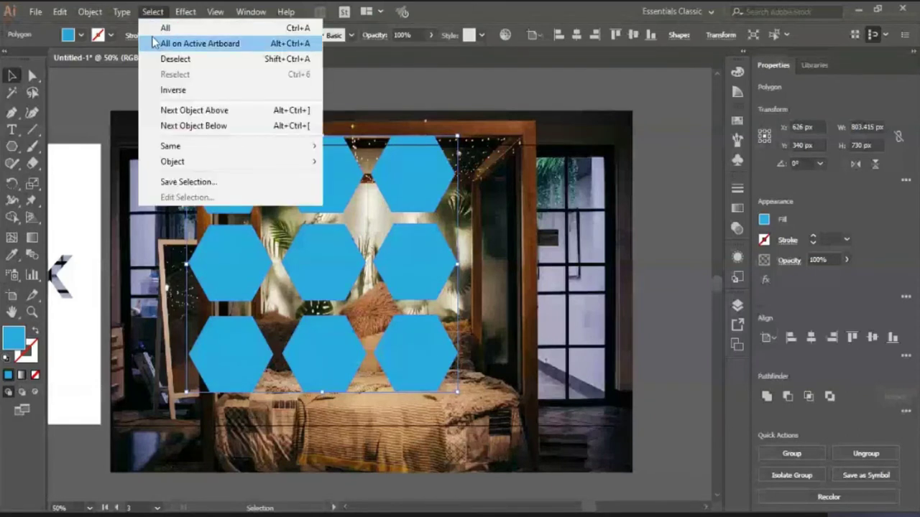
left_click(154, 43)
left_click(101, 15)
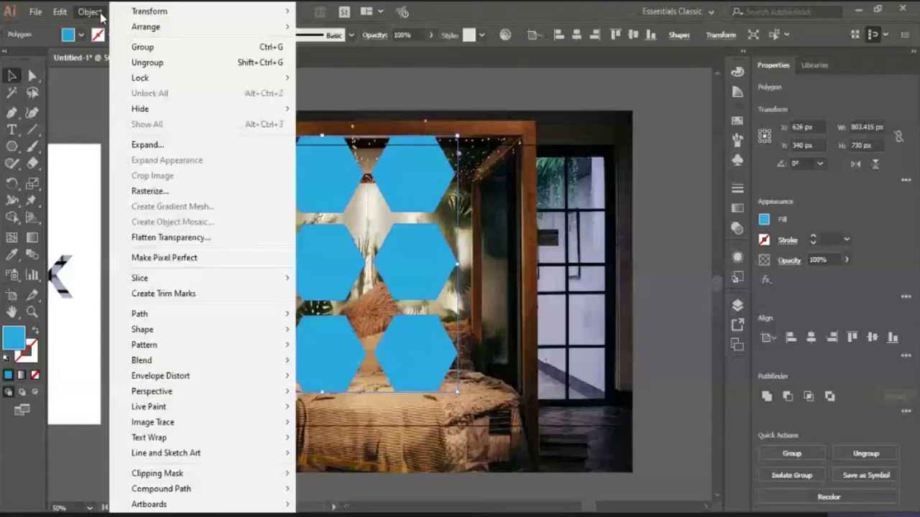
left_click(361, 92)
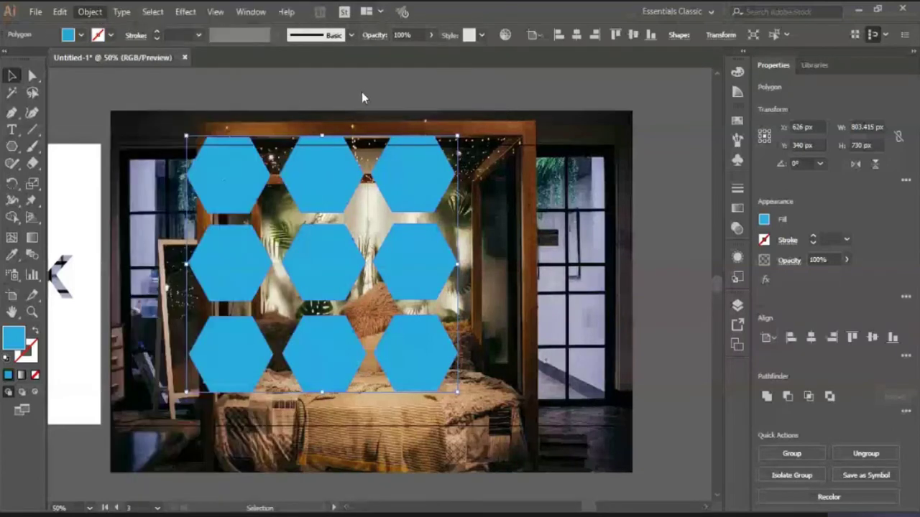
left_click(362, 92)
left_click(153, 12)
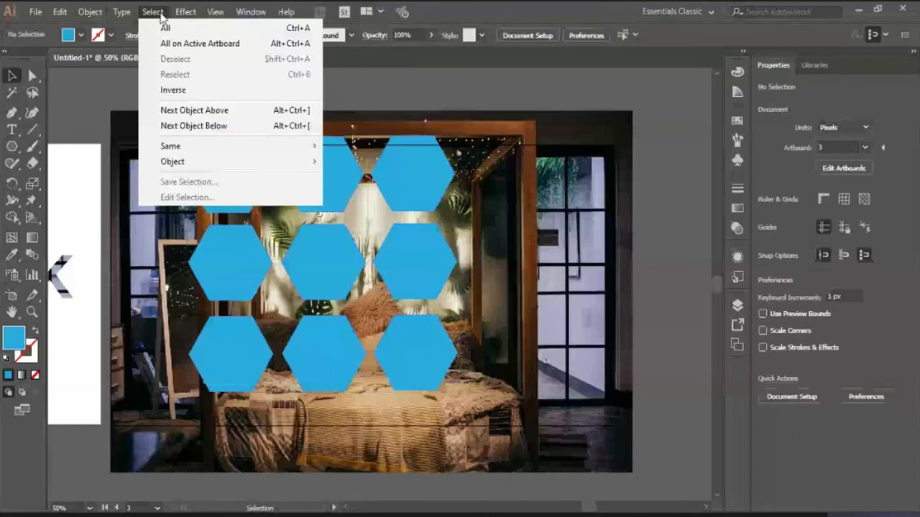
left_click(153, 12)
left_click(184, 12)
left_click(185, 20)
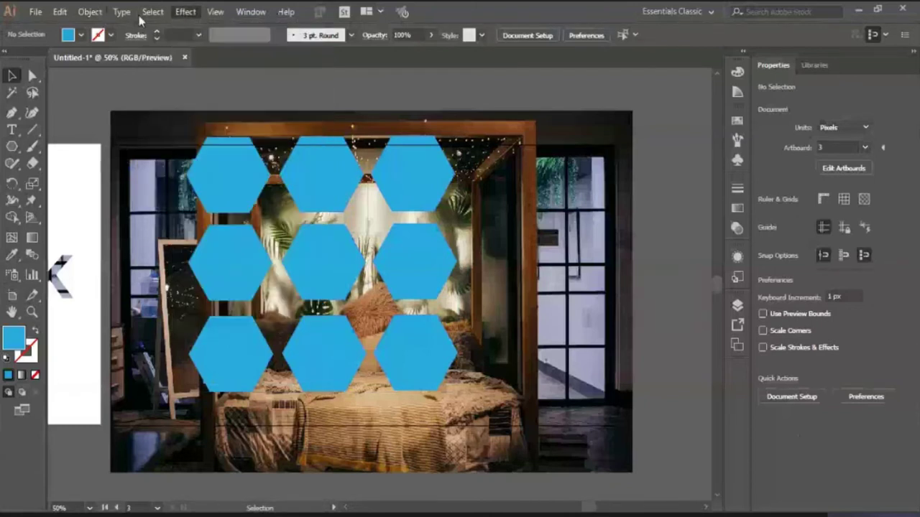
left_click(90, 12)
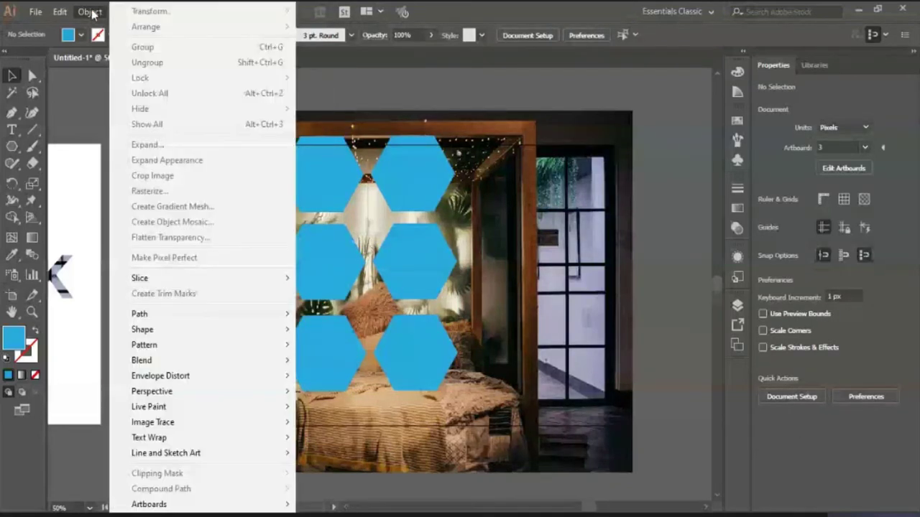
left_click(76, 113)
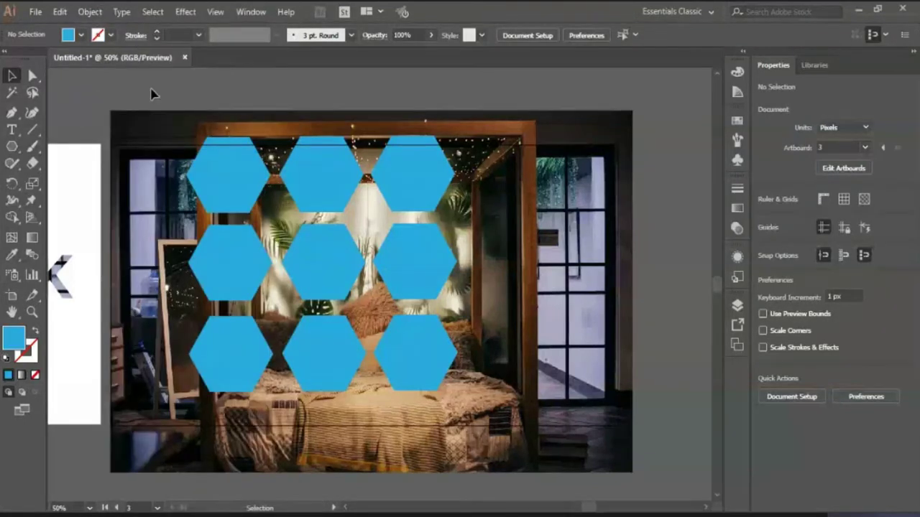
Make the nine hexagons a compound path and add the bedroom photo to the selection.
key("ctrl+a")
left_click(92, 12)
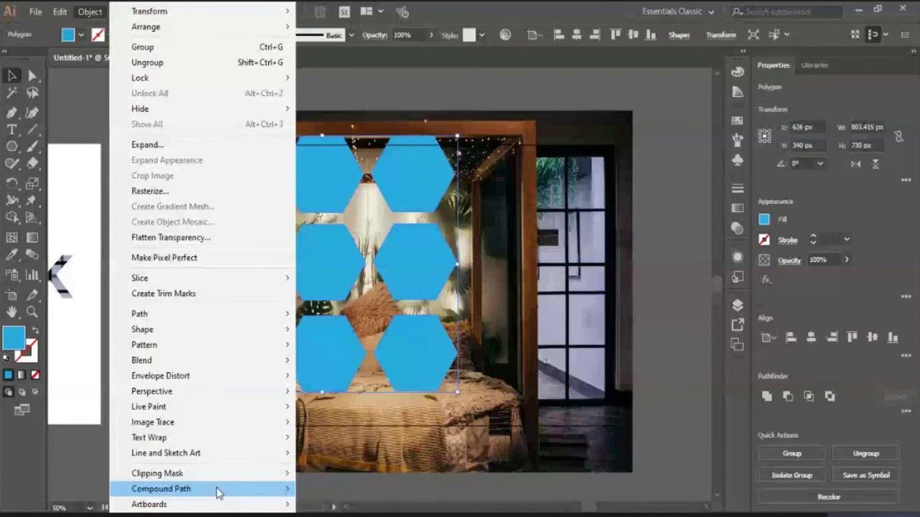
mouse_move(218, 491)
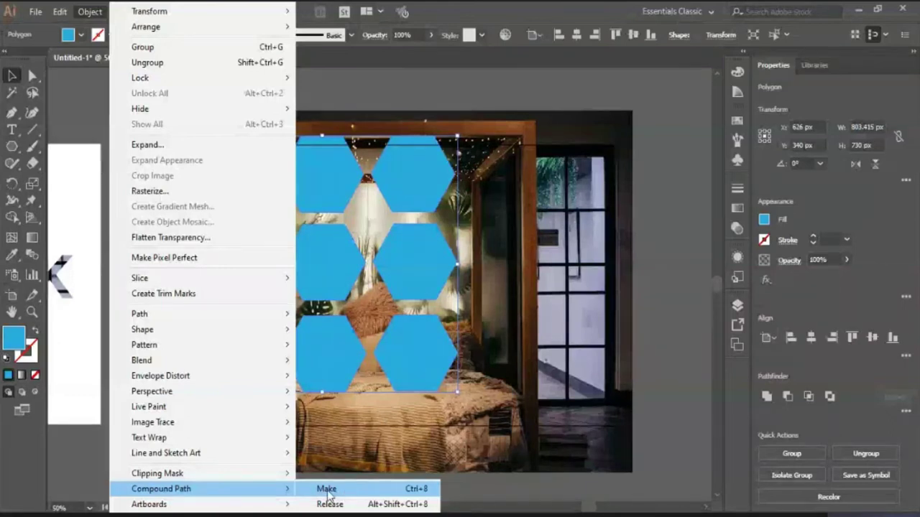
left_click(327, 490)
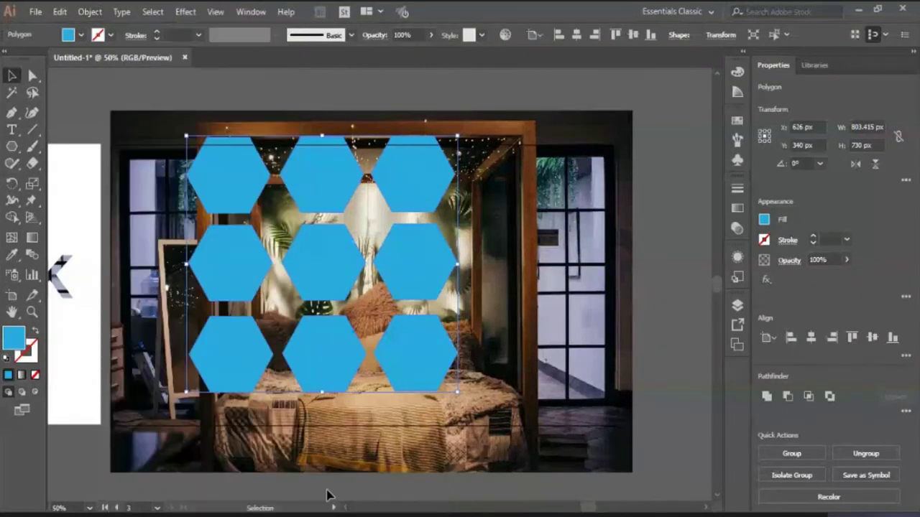
left_click(533, 330, "shift")
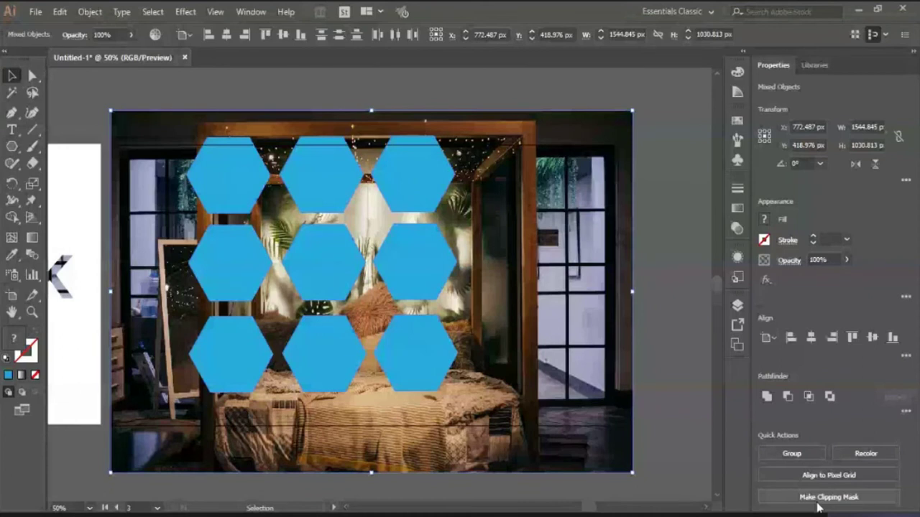
Clip the bedroom photo into the hexagon grid and move the clipped group right and down.
left_click(818, 498)
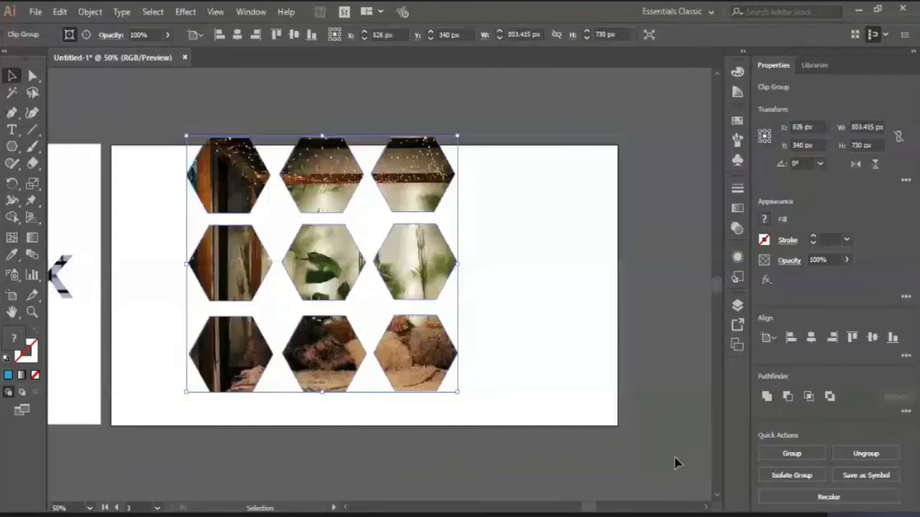
left_click_drag(451, 341, 480, 359)
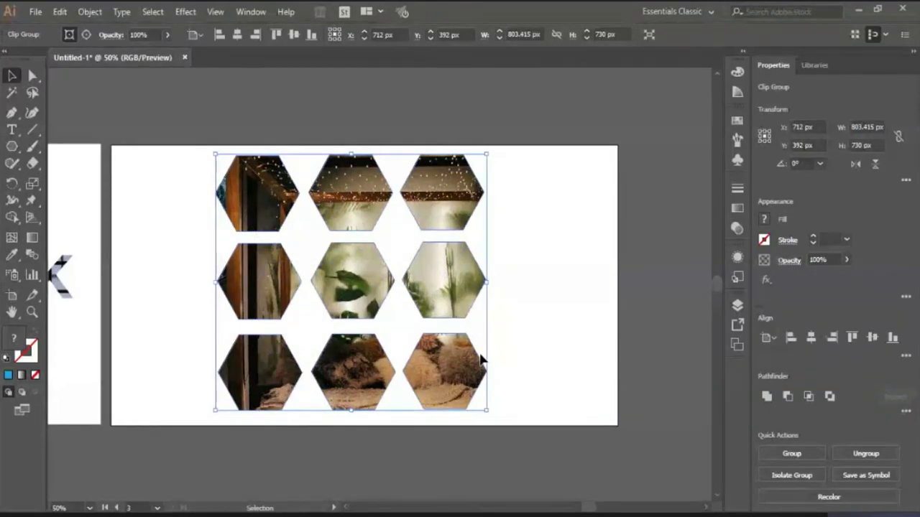
key("shift+Down")
Deselect the clipped hexagons, scroll right across the canvas, and switch to artboard editing.
key("ctrl+shift+a")
scroll(472, 184, "right", 3)
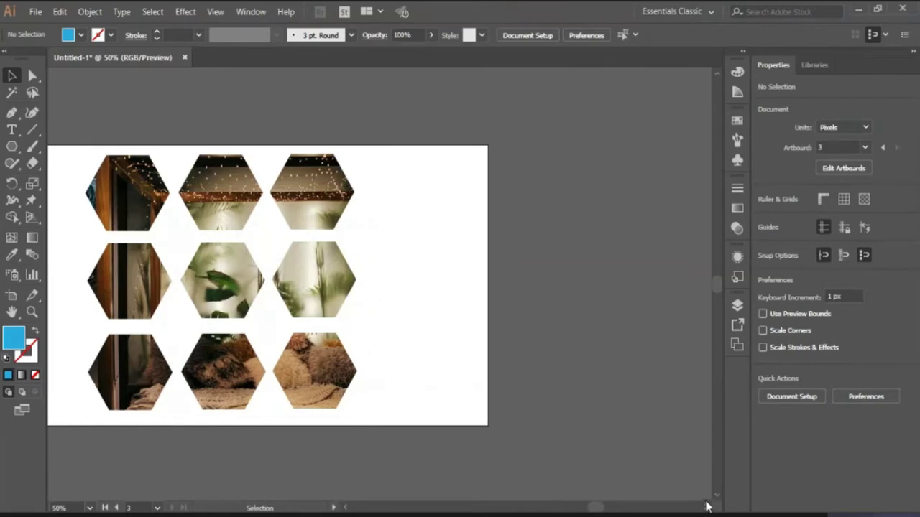
scroll(706, 507, "right", 1)
scroll(706, 508, "right", 3)
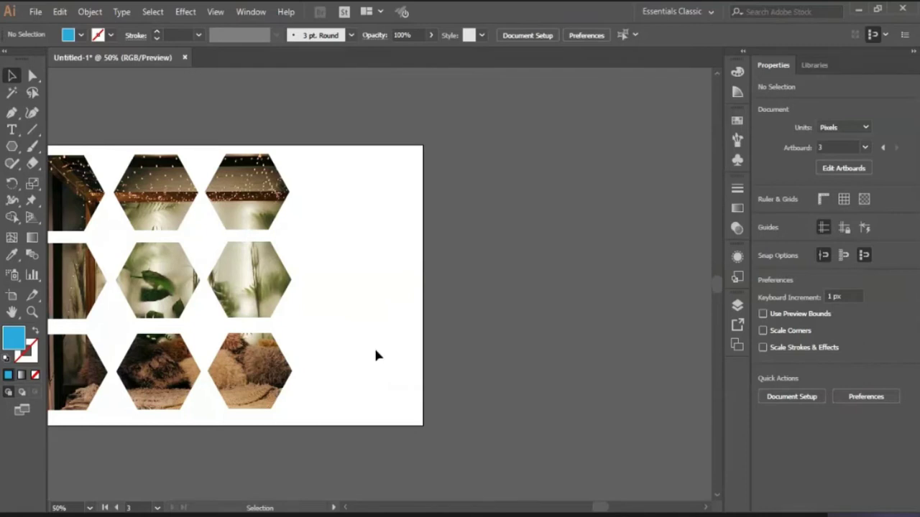
key("shift+o")
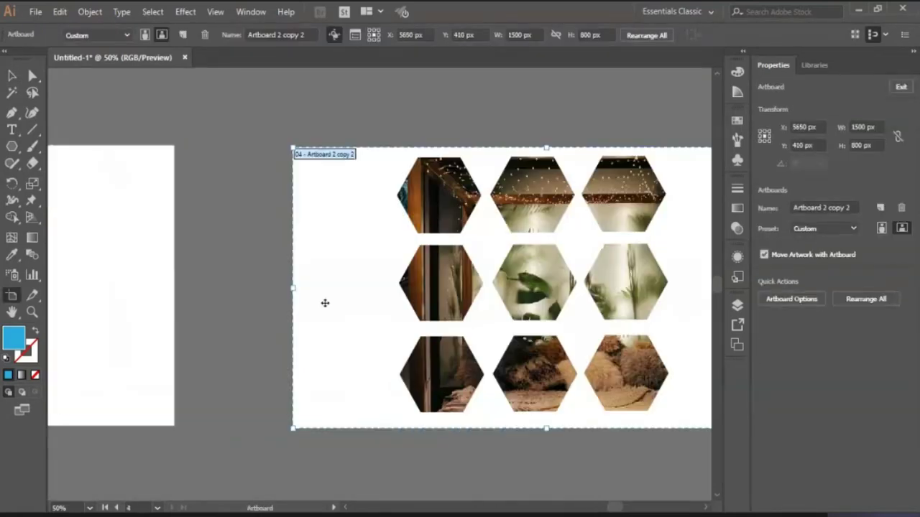
Delete the duplicated artboard and the leftover hexagon group.
key("Delete")
left_click(12, 75)
left_click(440, 284)
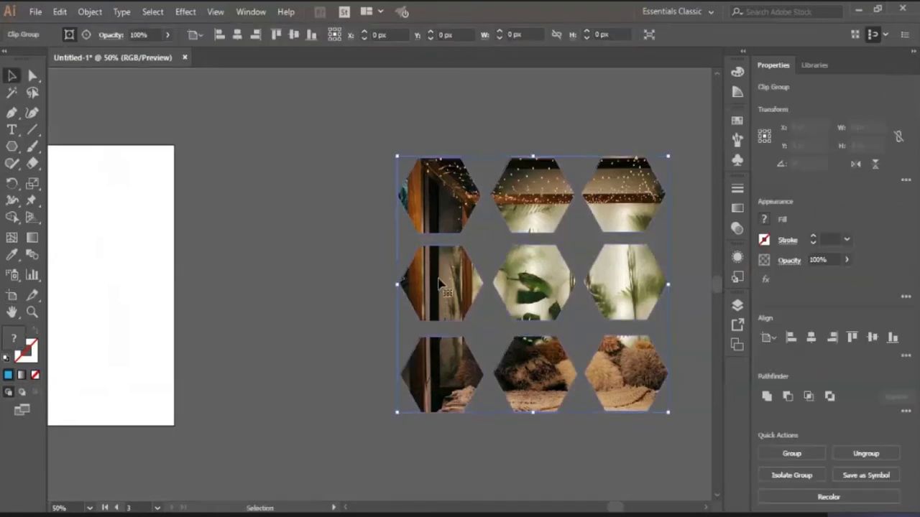
key("Delete")
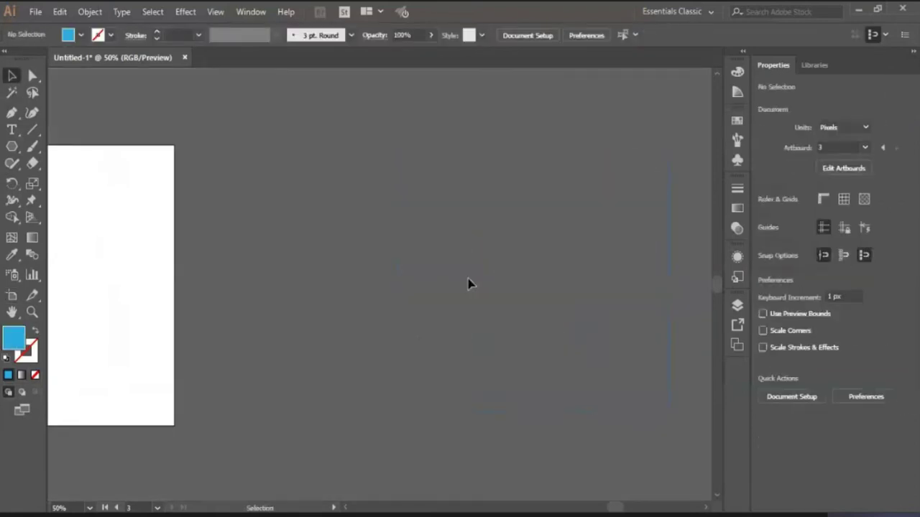
Add a new artboard, Artboard 5, from the artboards list.
left_click(738, 279)
left_click(737, 345)
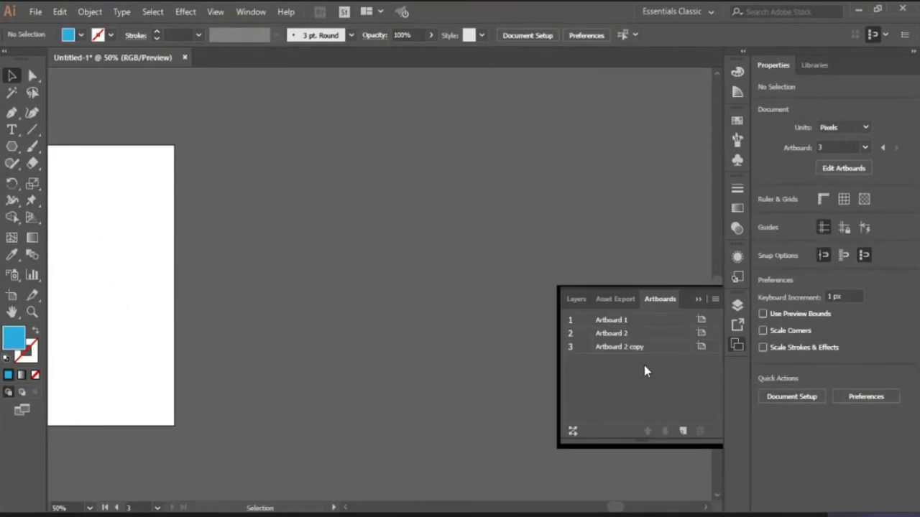
left_click(688, 429)
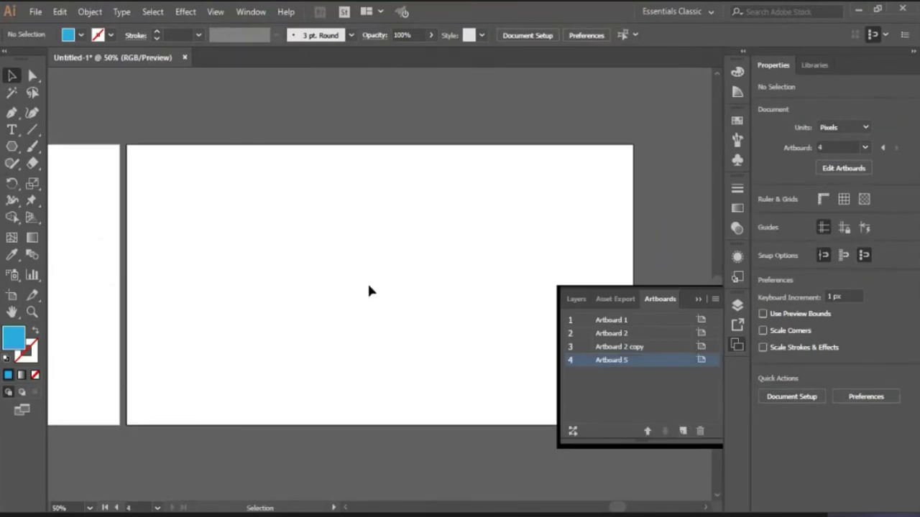
left_click(698, 298)
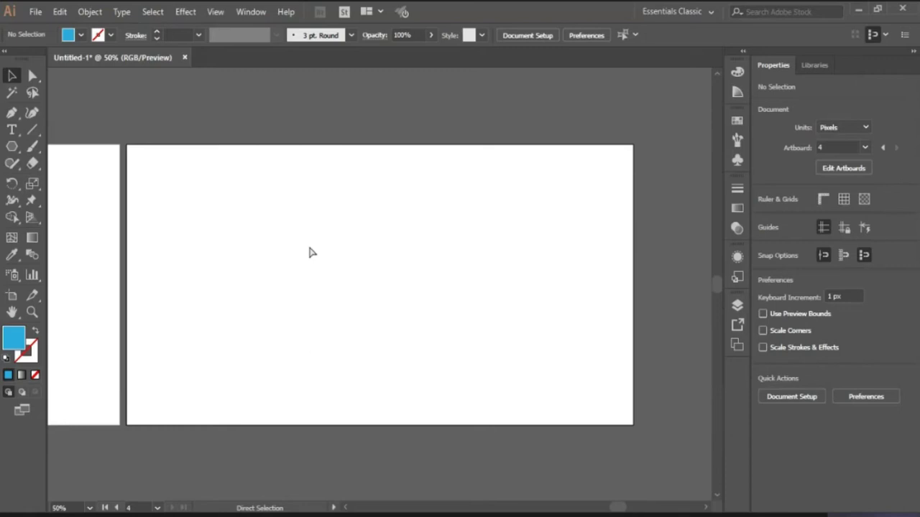
key("ctrl+0")
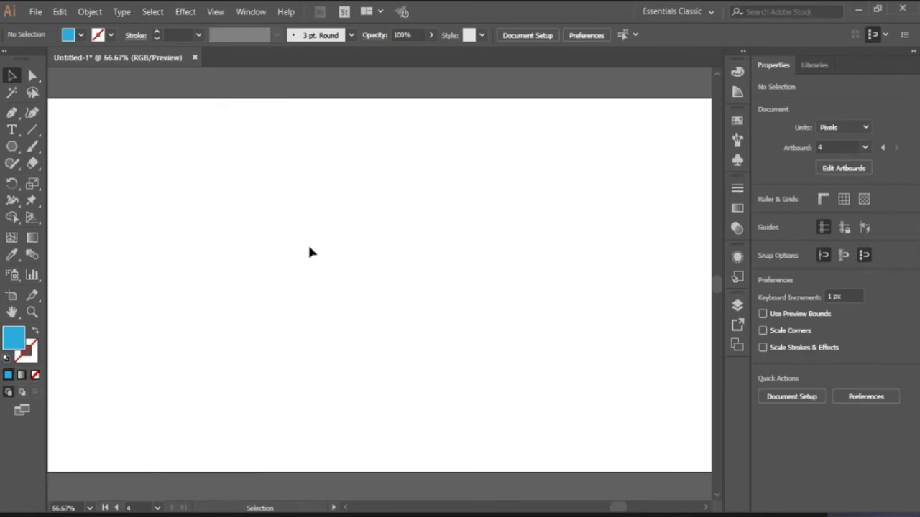
key("ctrl+minus")
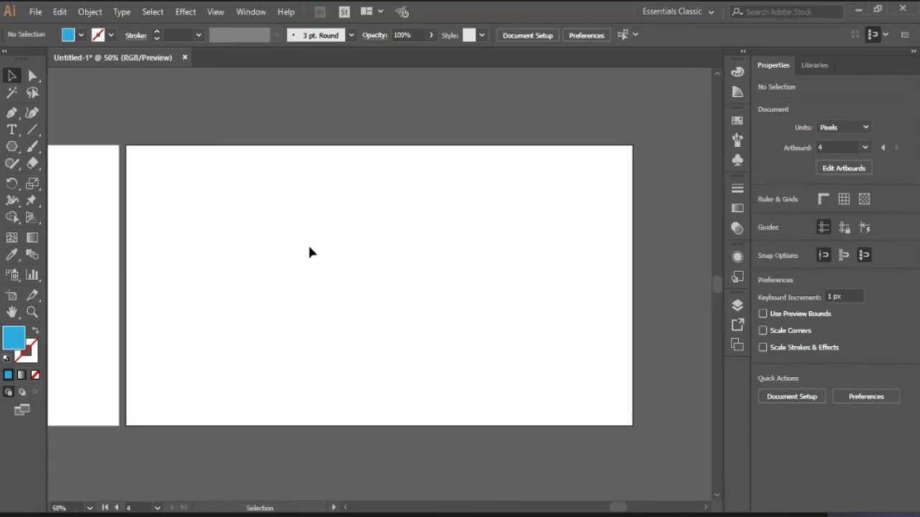
Set Artboard 5 to portrait orientation at 800 × 1500 px.
left_click(732, 347)
left_click(700, 360)
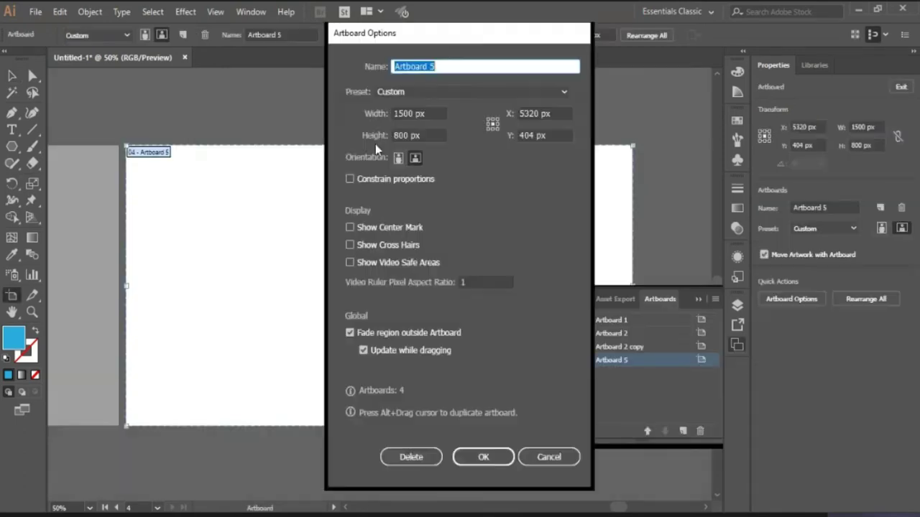
left_click(398, 158)
left_click(482, 457)
left_click(11, 74)
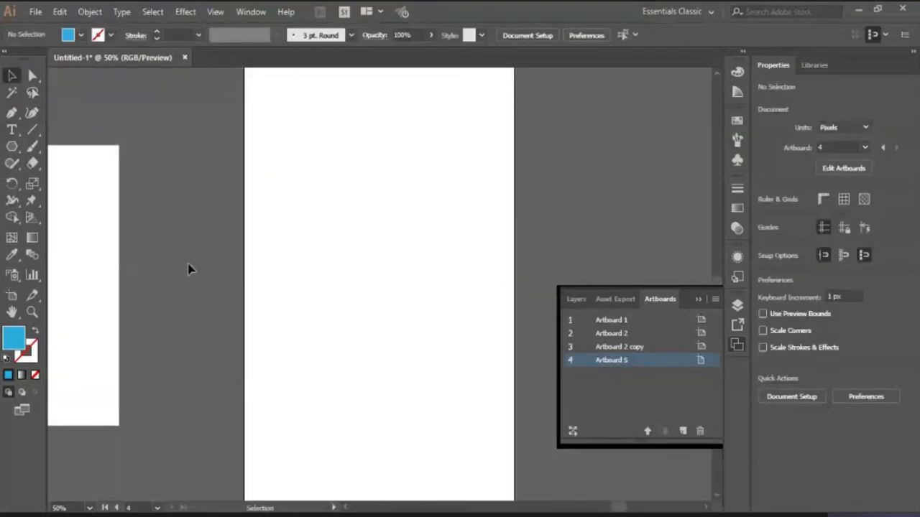
key("ctrl+minus")
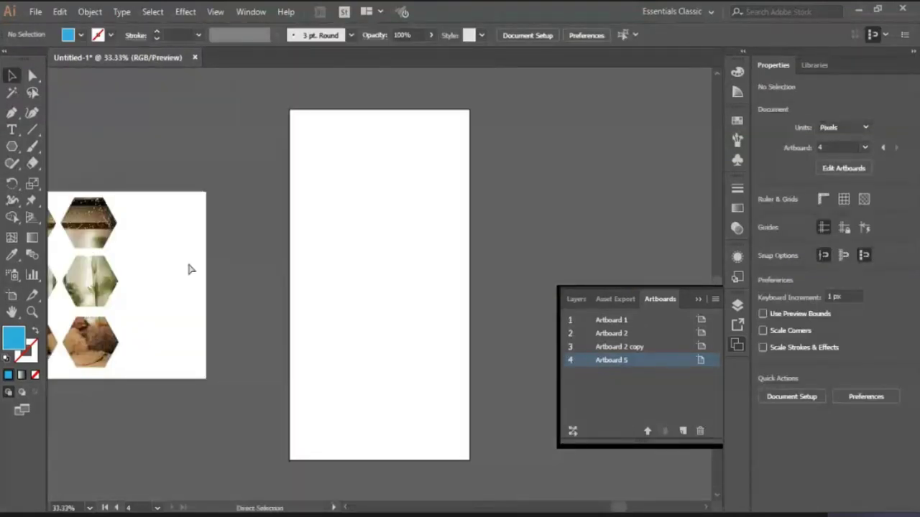
key("ctrl+plus")
key("ctrl+plus")
key("ctrl+minus")
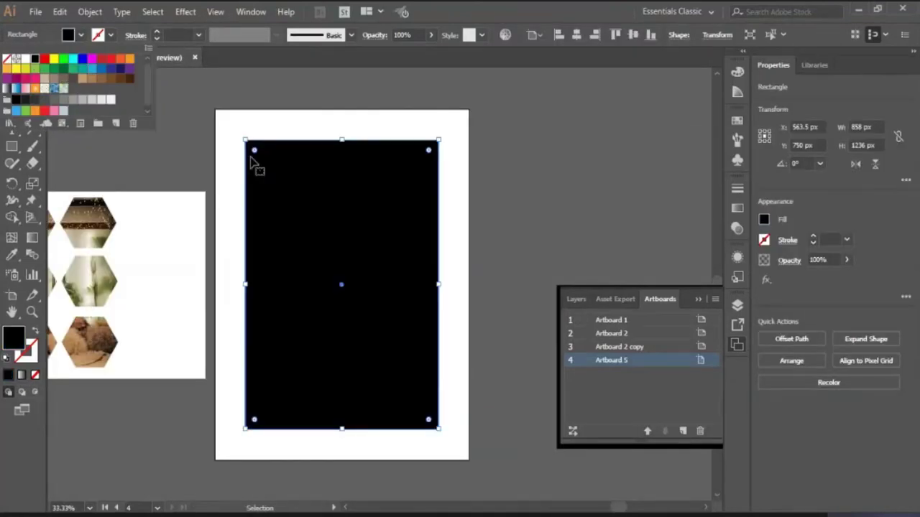
Nudge the black 858 × 1236 px rectangle right, trying and undoing rounded corners.
left_click(470, 132)
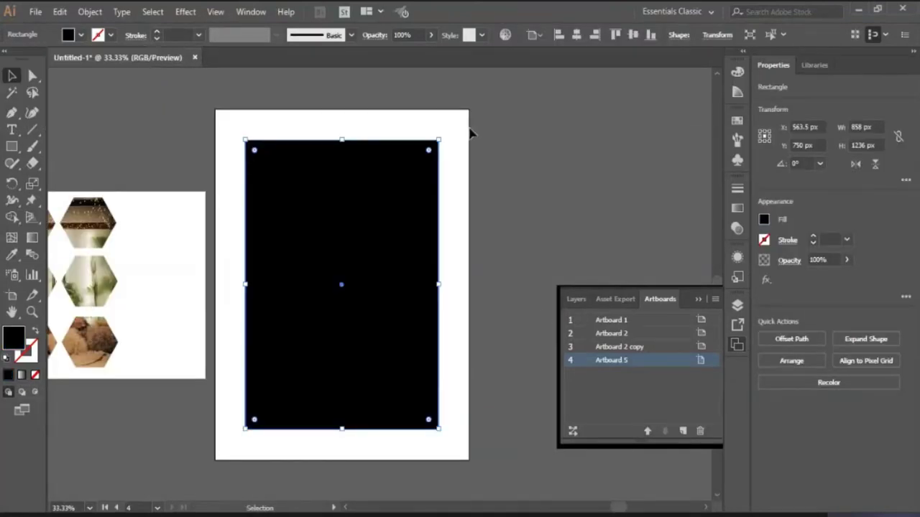
left_click(470, 131)
key("ctrl+alt+a")
key("shift")
key("shift+Right")
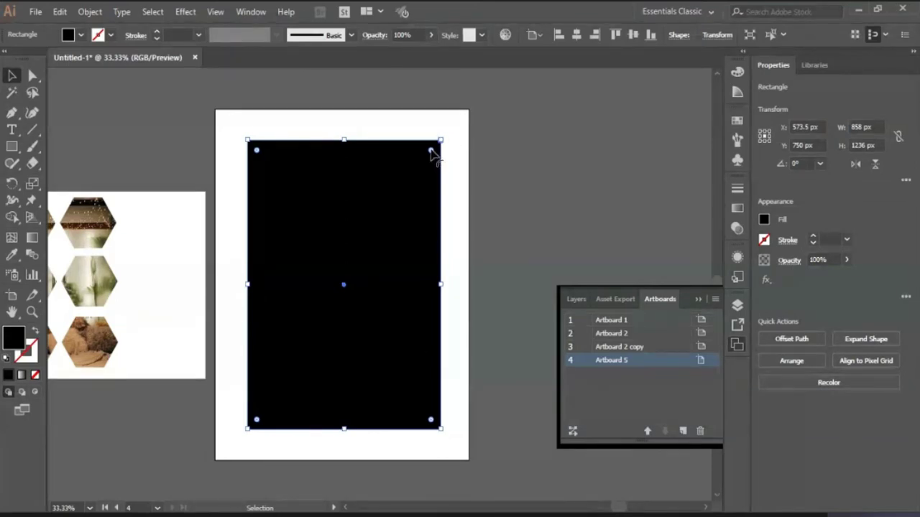
left_click_drag(432, 151, 432, 164)
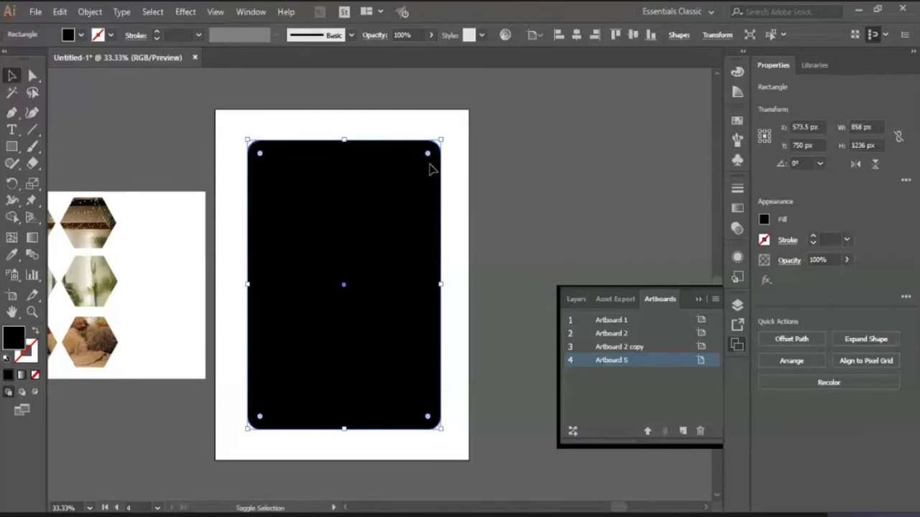
key("ctrl+z")
Scale a copy of the rectangle down about its centre to 590.049 × 850 px.
left_click(501, 225)
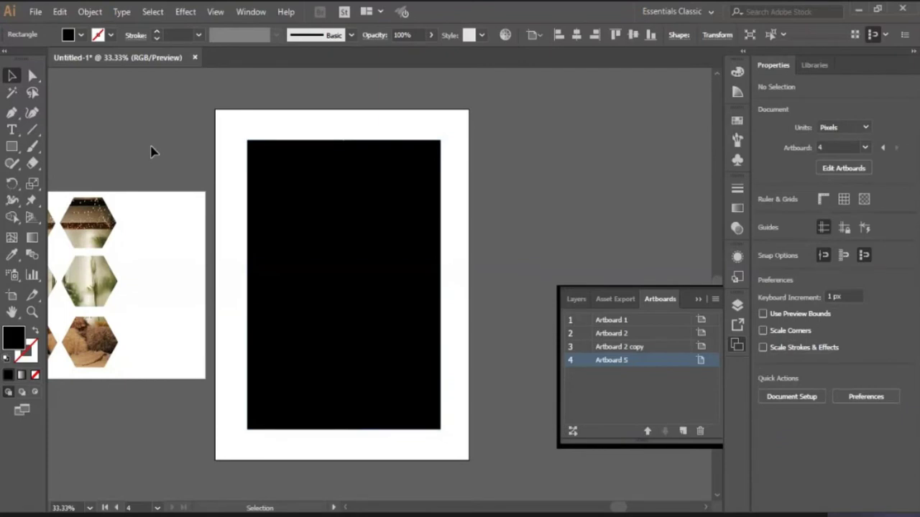
left_click(415, 339)
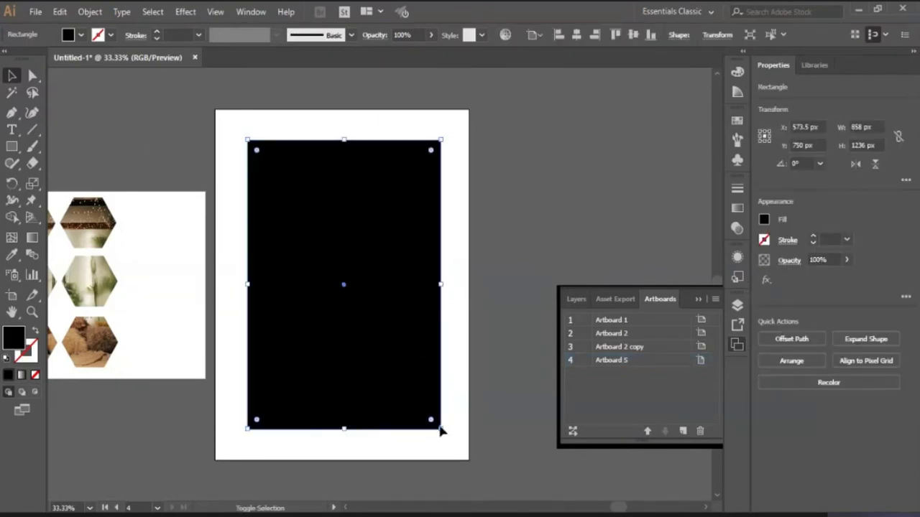
left_click_drag(442, 429, 417, 388)
Fill the inner rectangle white, widen it on both sides, and centre it vertically on the body.
key("i")
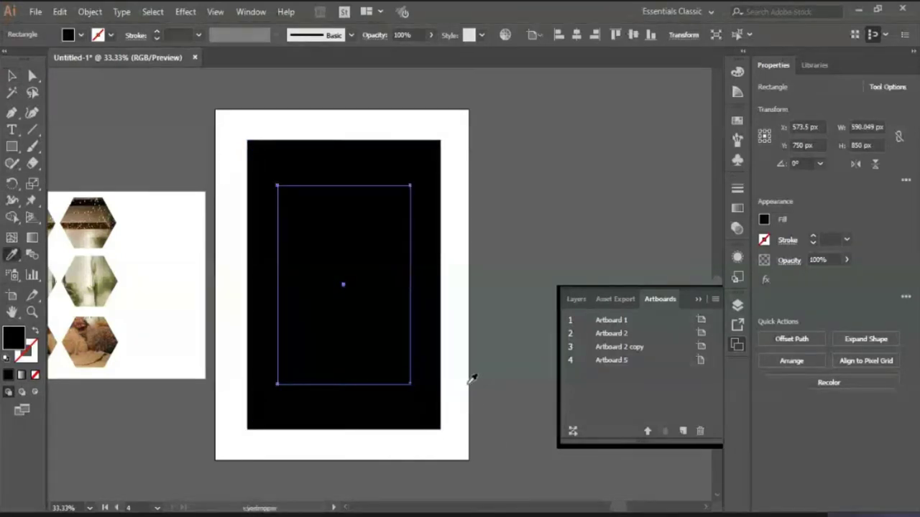
left_click(465, 373)
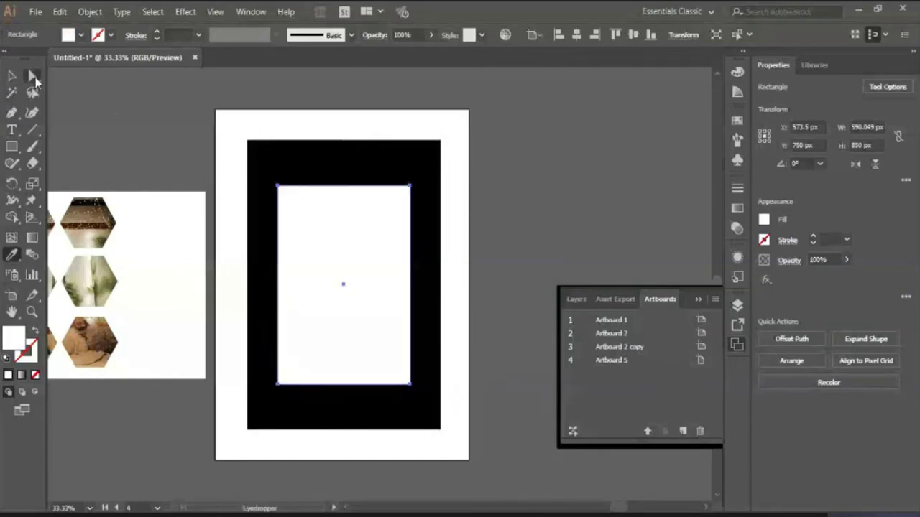
left_click(12, 75)
left_click(144, 144)
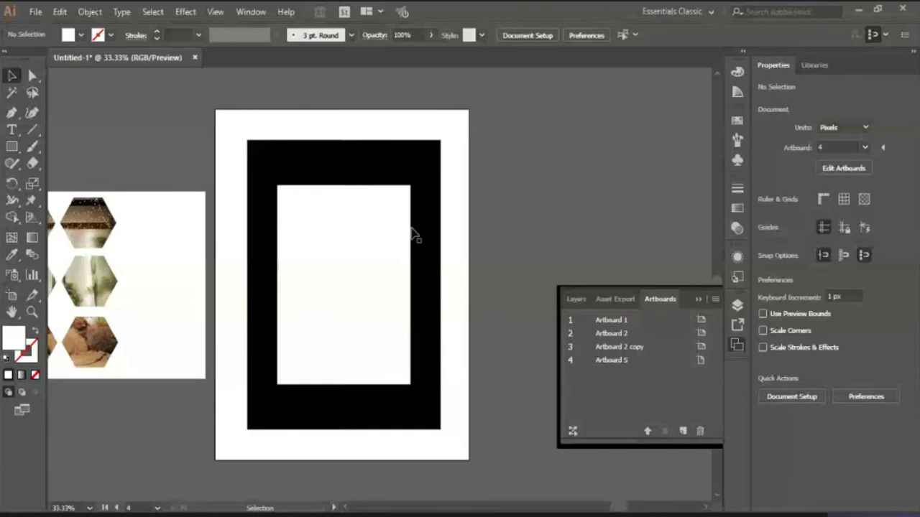
left_click(351, 271)
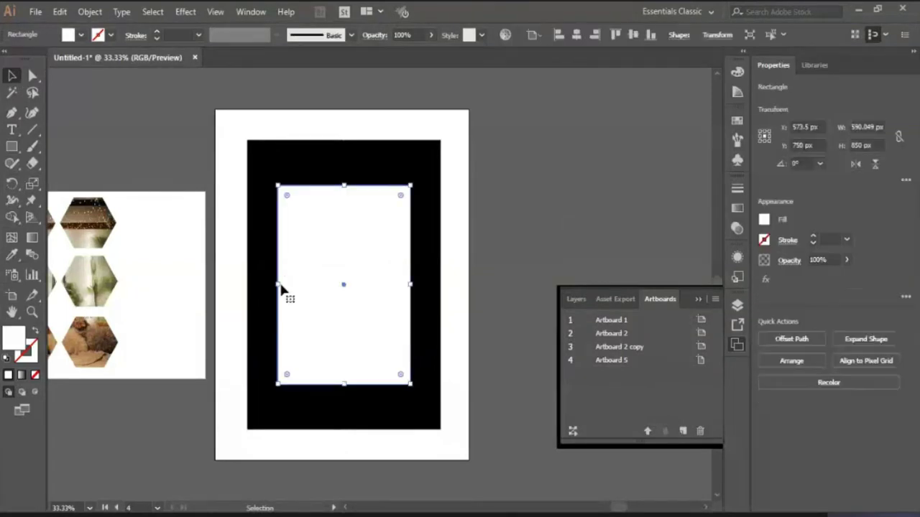
left_click_drag(277, 285, 258, 284)
left_click_drag(411, 284, 428, 284)
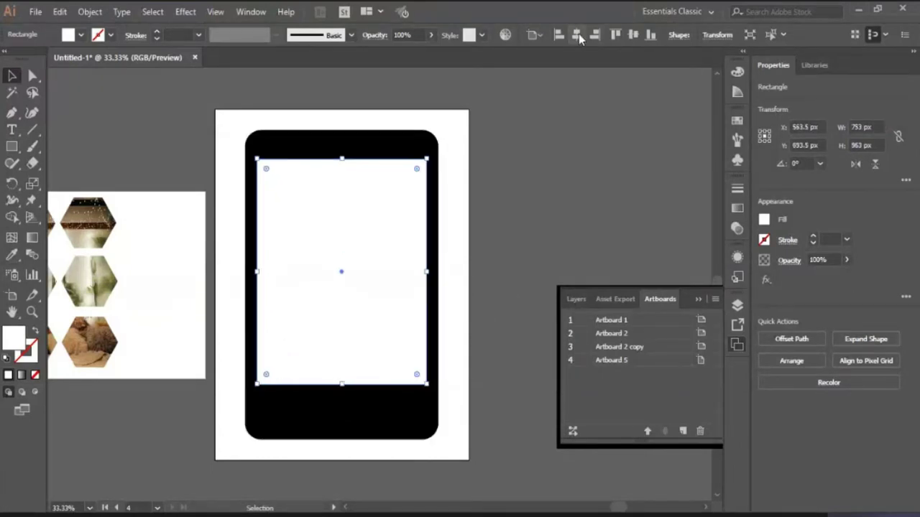
left_click(633, 34)
left_click(520, 300)
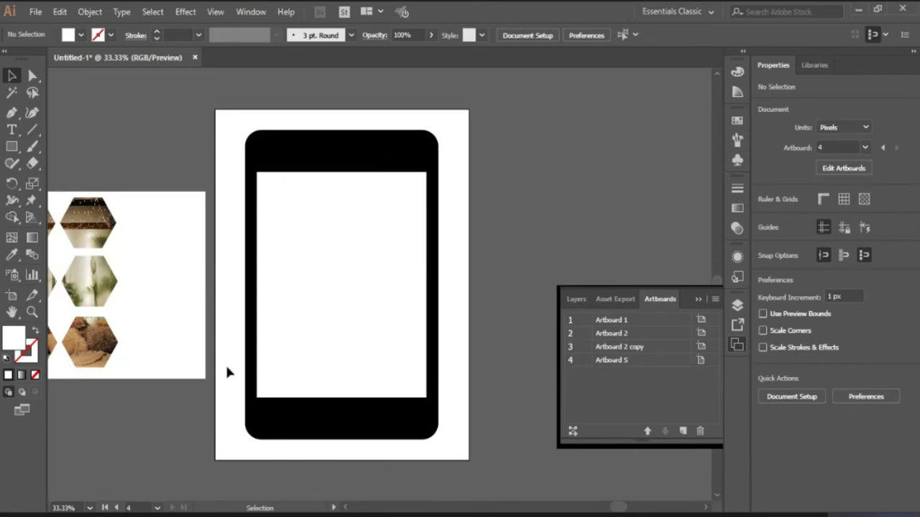
Fill the screen rectangle with light blue.
key("ctrl+alt+bracketright")
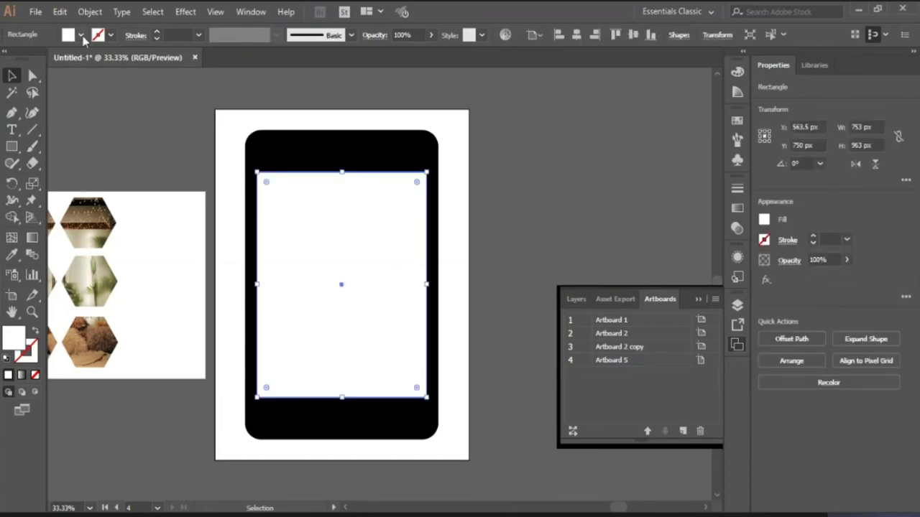
left_click(82, 35)
left_click(92, 69)
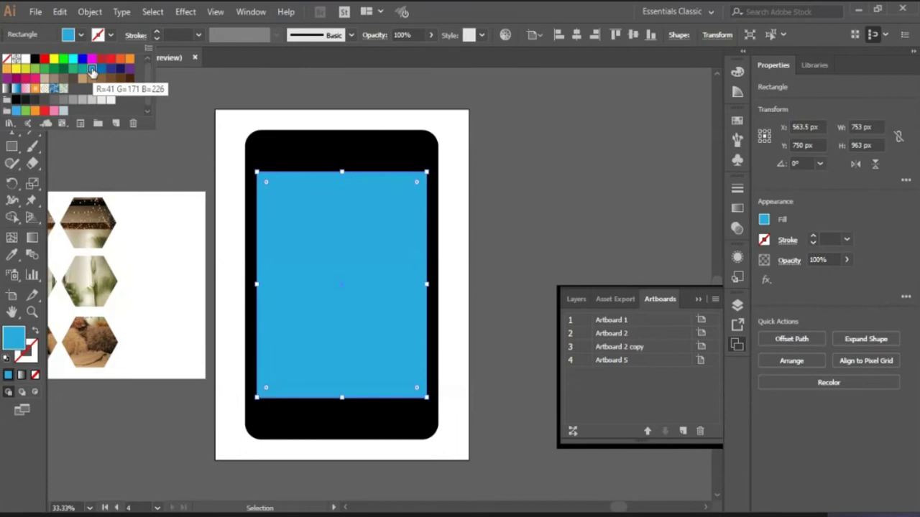
left_click(199, 142)
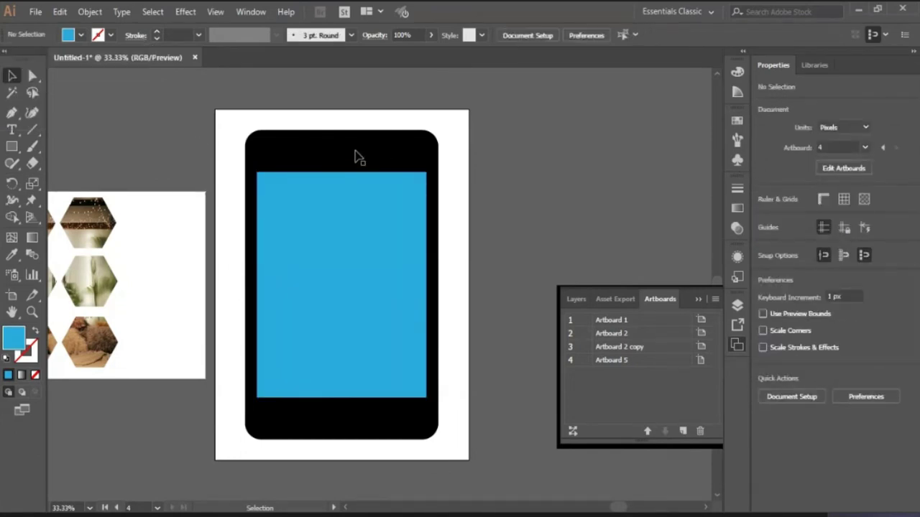
Draw a 225 × 36 px blue speaker bar above the screen with 18 px rounded corners.
key("m")
left_click_drag(316, 150, 366, 158)
key("ctrl+plus")
key("ctrl+plus")
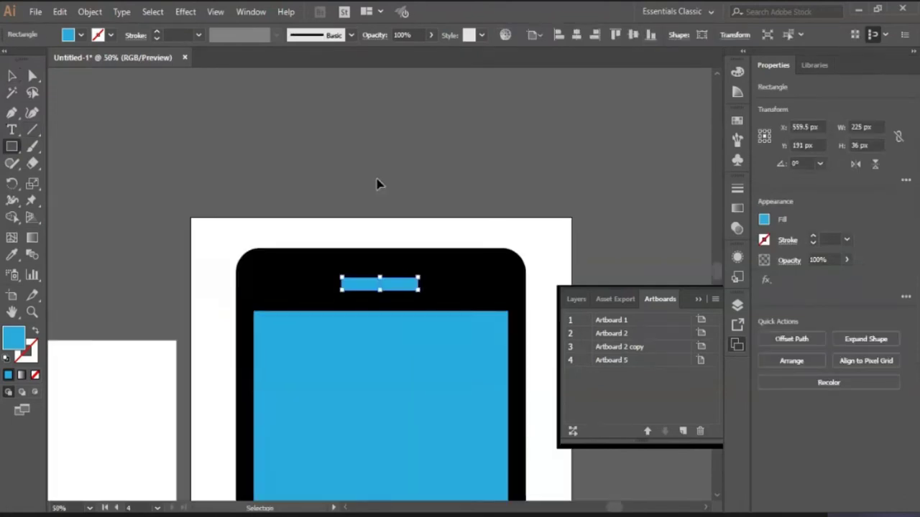
key("a")
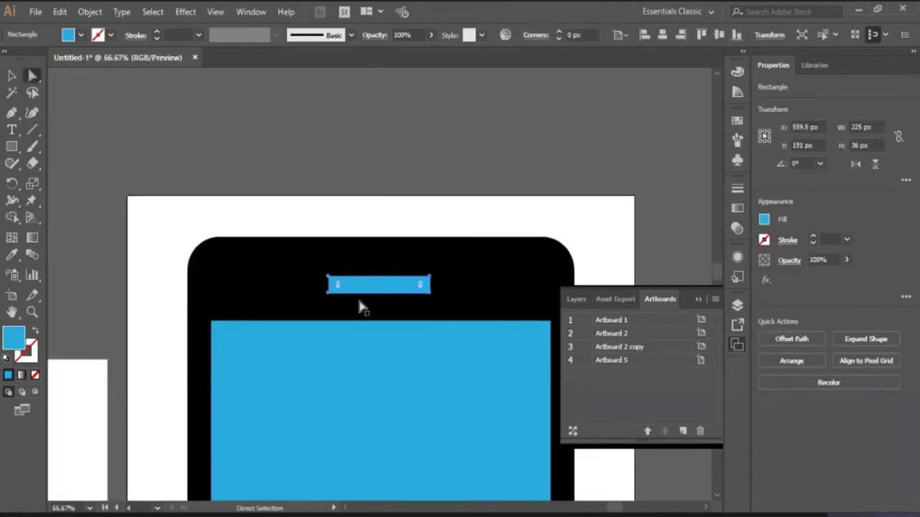
left_click_drag(337, 286, 428, 298)
key("v")
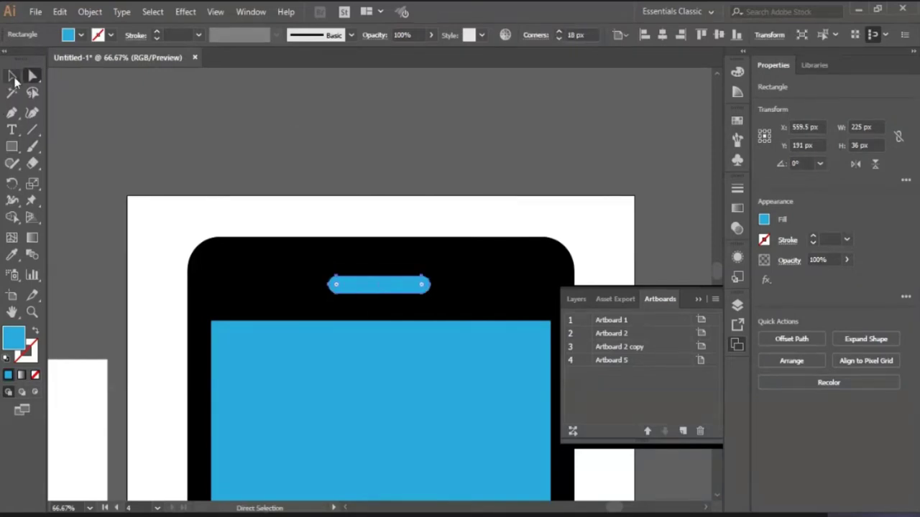
left_click(318, 161)
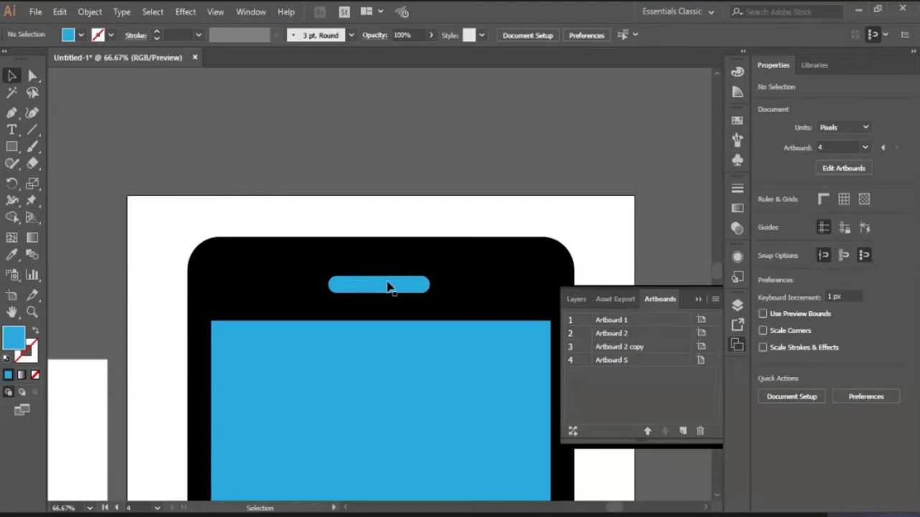
Nudge the speaker bar slightly to the right.
left_click(388, 286)
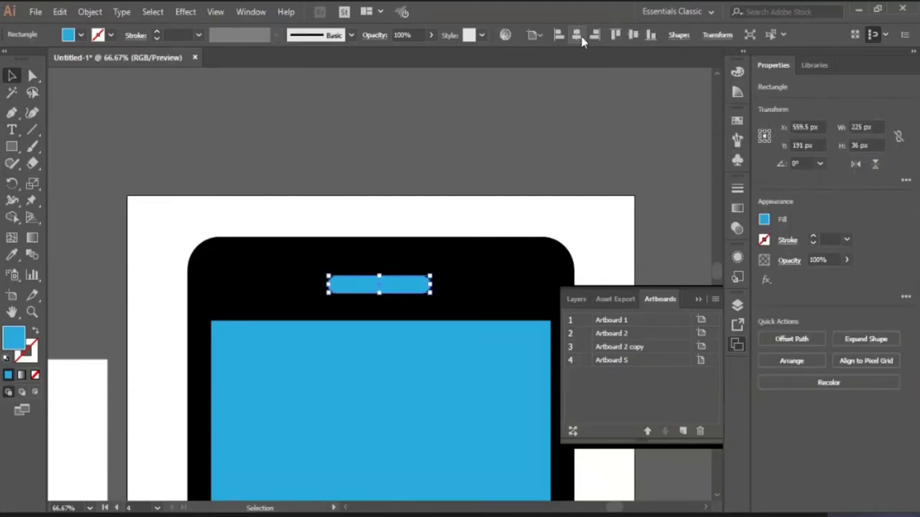
key("Right")
key("Right")
key("Right")
key("Right")
left_click(649, 180)
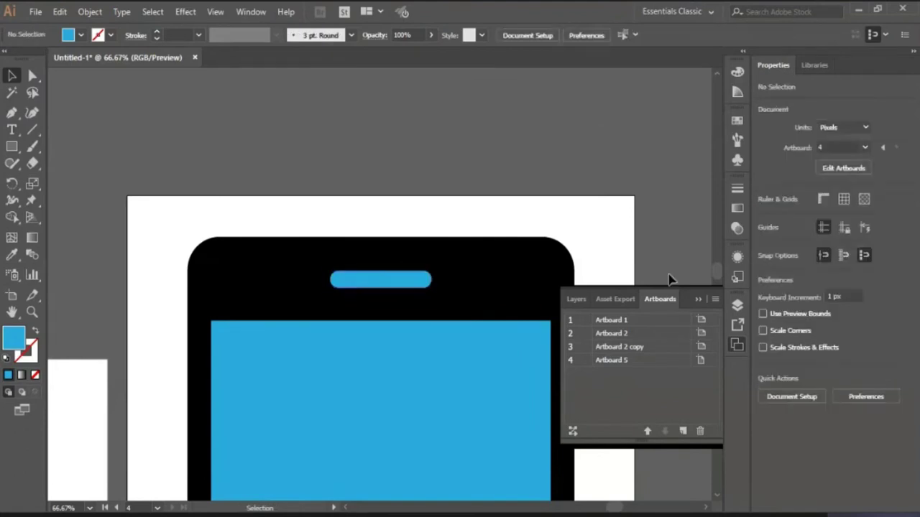
Draw a 42 × 42 px blue camera circle just right of the speaker bar.
key("l")
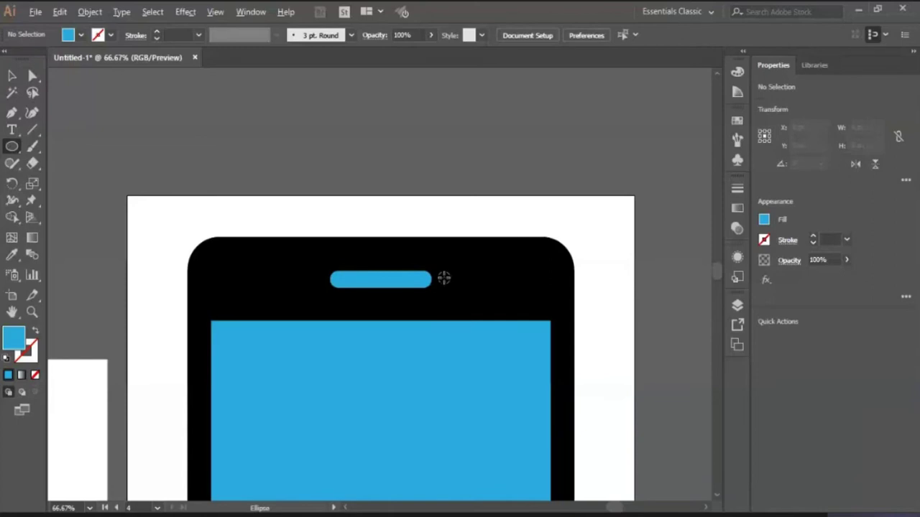
left_click_drag(444, 278, 461, 290)
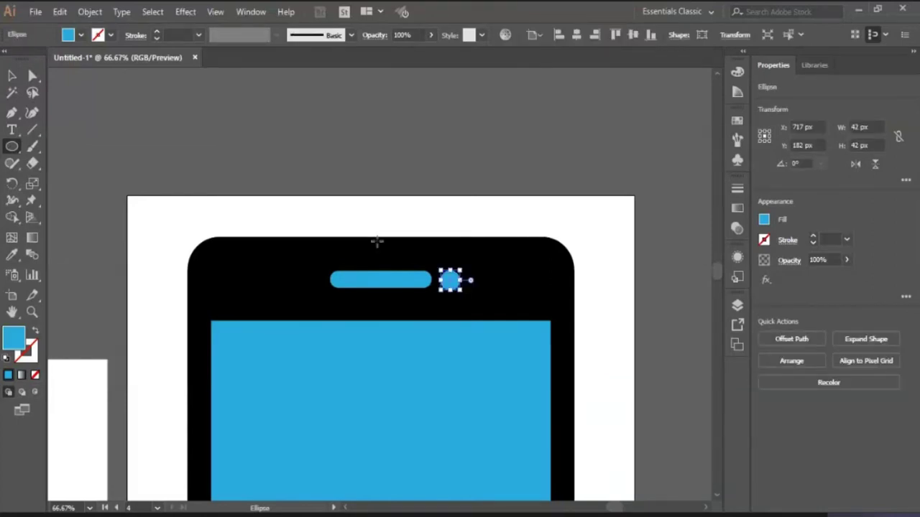
key("v")
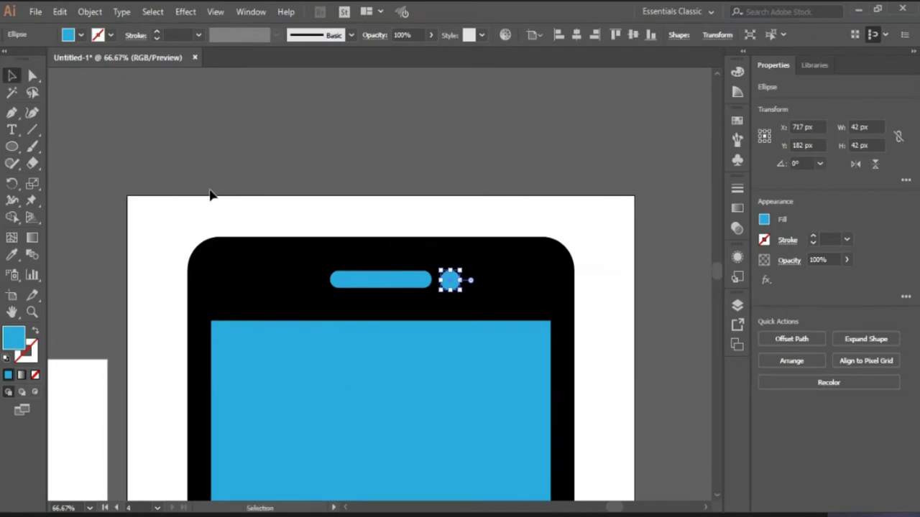
left_click(215, 201)
left_click(716, 497)
scroll(717, 500, "down", 4)
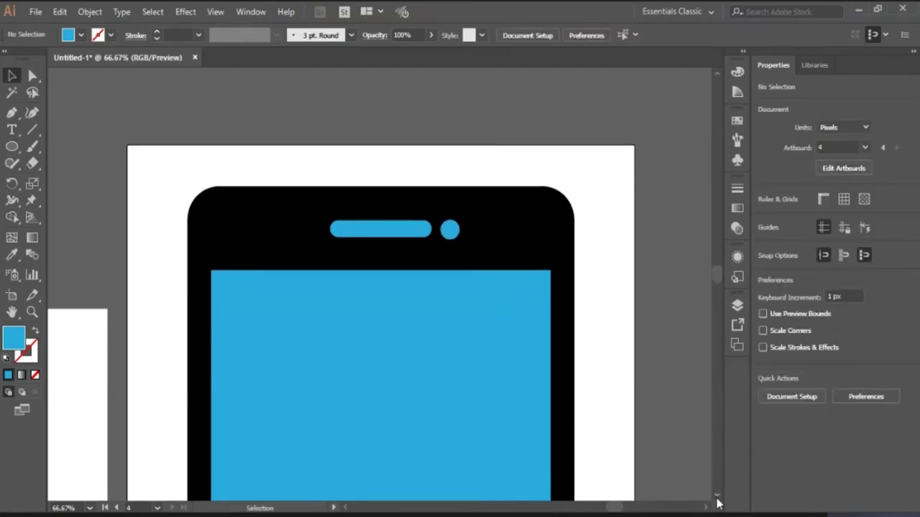
key("ctrl+minus")
key("ctrl+minus")
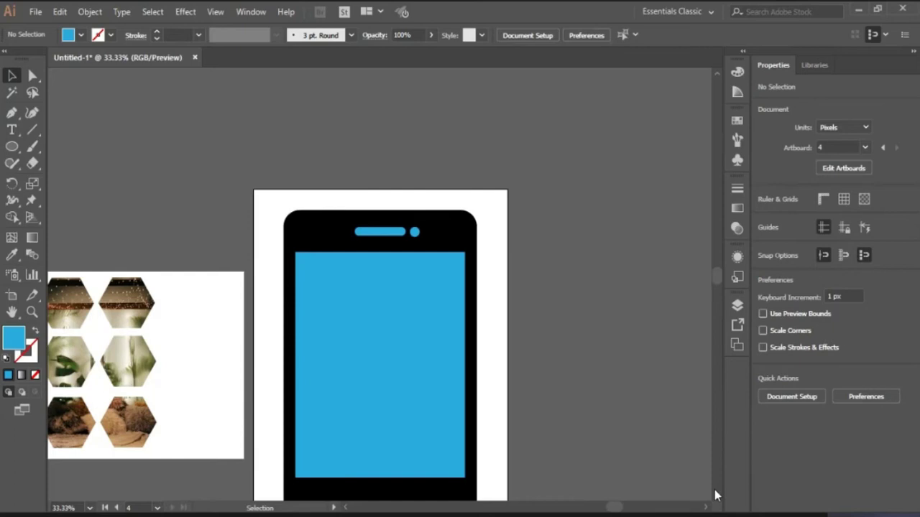
scroll(717, 497, "down", 3)
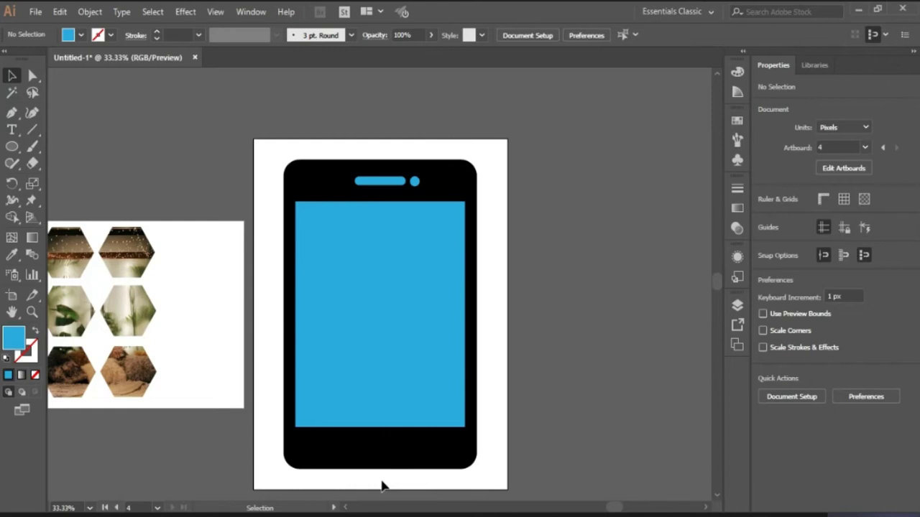
key("m")
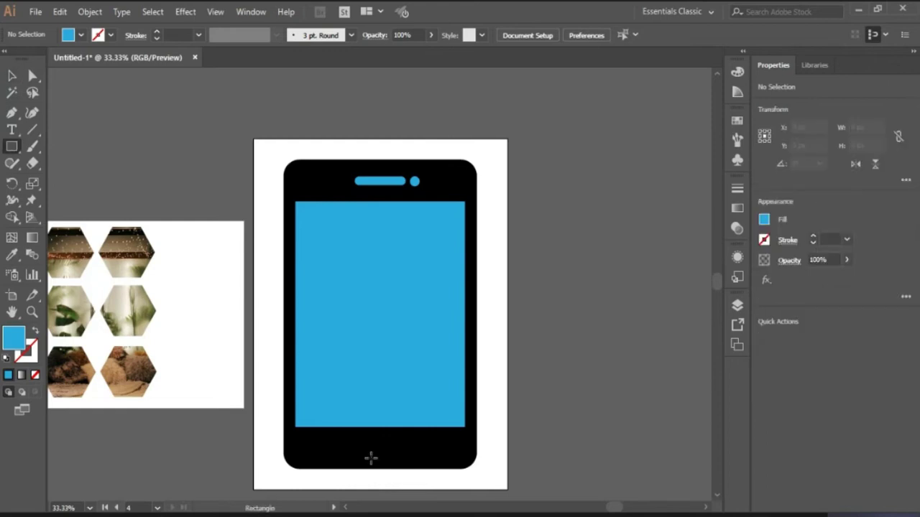
Draw a rounded 261 × 72 px blue home button and centre it below the screen.
mouse_move(359, 443)
left_mouse_down()
mouse_move(420, 460)
mouse_move(365, 450)
left_mouse_up()
key("a")
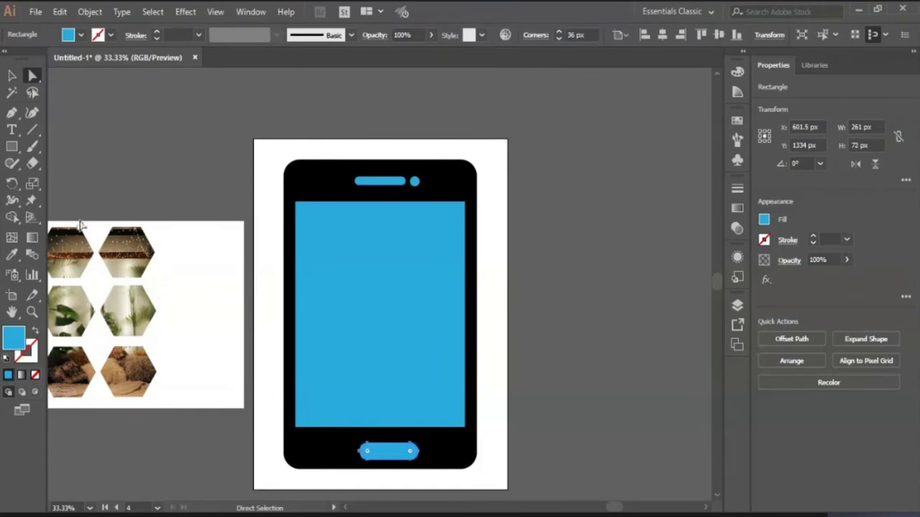
key("v")
left_click(424, 452)
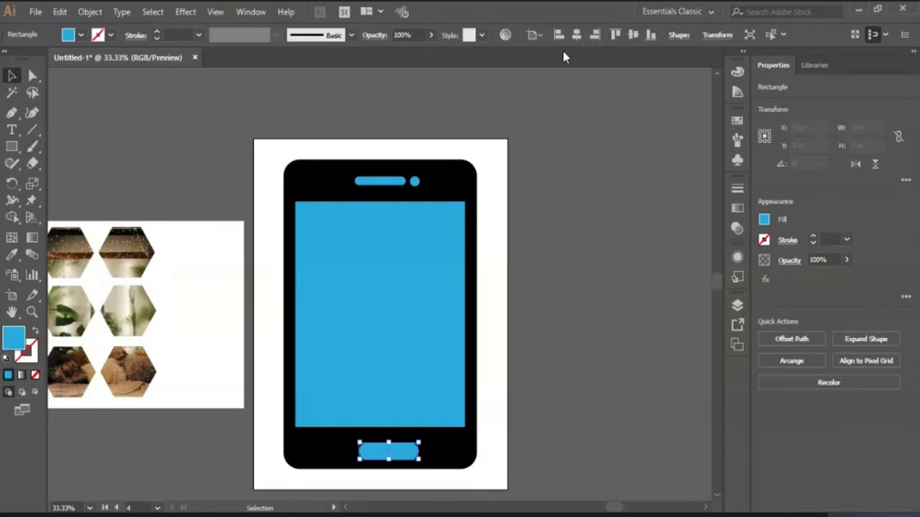
key("shift+Left")
key("shift+Left")
key("shift+Left")
key("shift+Left")
left_click(381, 466)
left_click(386, 456)
left_click_drag(386, 456, 380, 454)
key("Up")
key("Up")
key("Up")
key("Up")
key("Up")
key("Up")
key("Up")
key("Up")
key("Up")
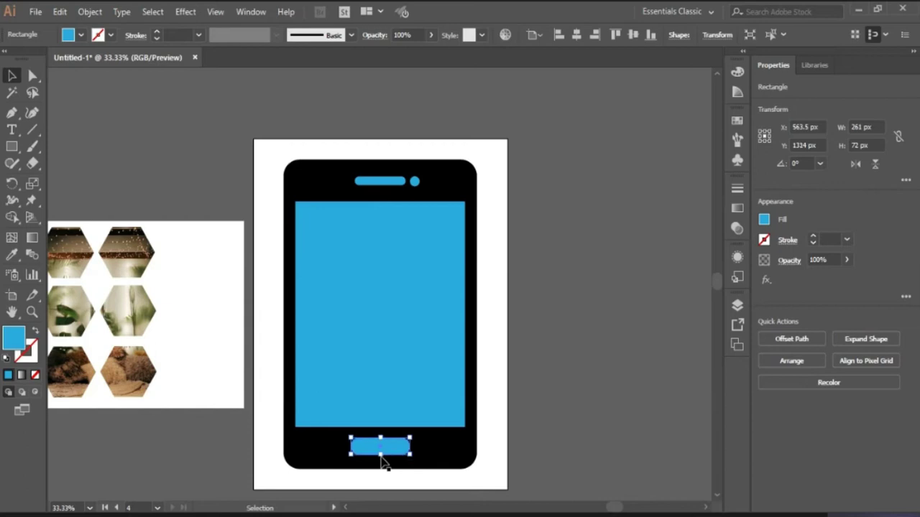
left_click(565, 443)
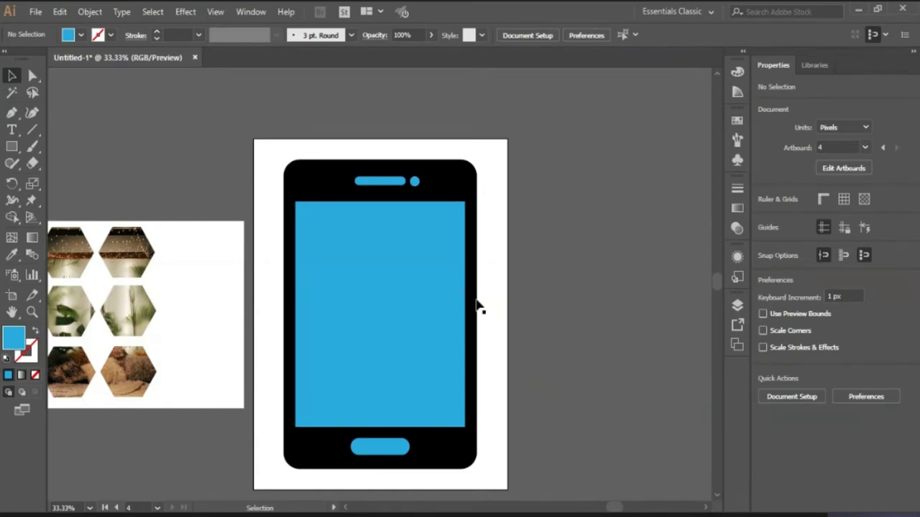
Test-move the black phone body to check the screen cutout, then undo.
left_click(413, 314)
key("a")
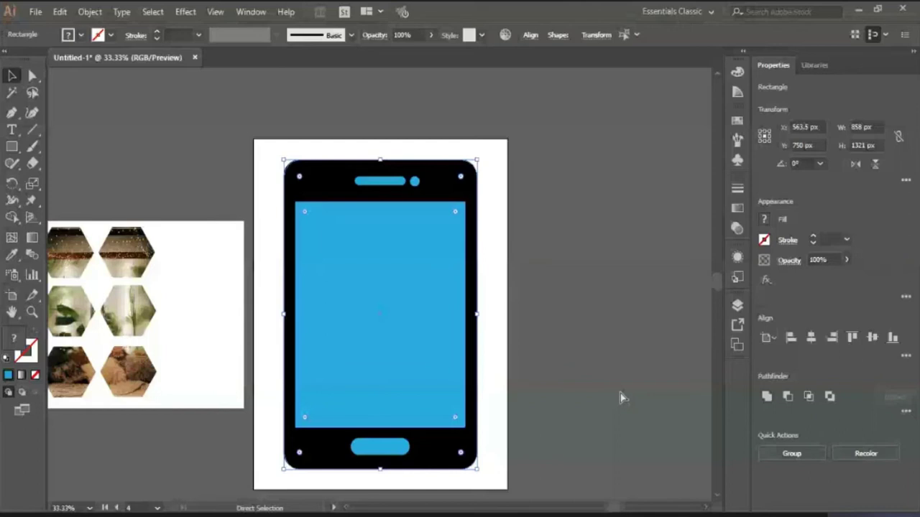
left_click_drag(478, 356, 381, 327)
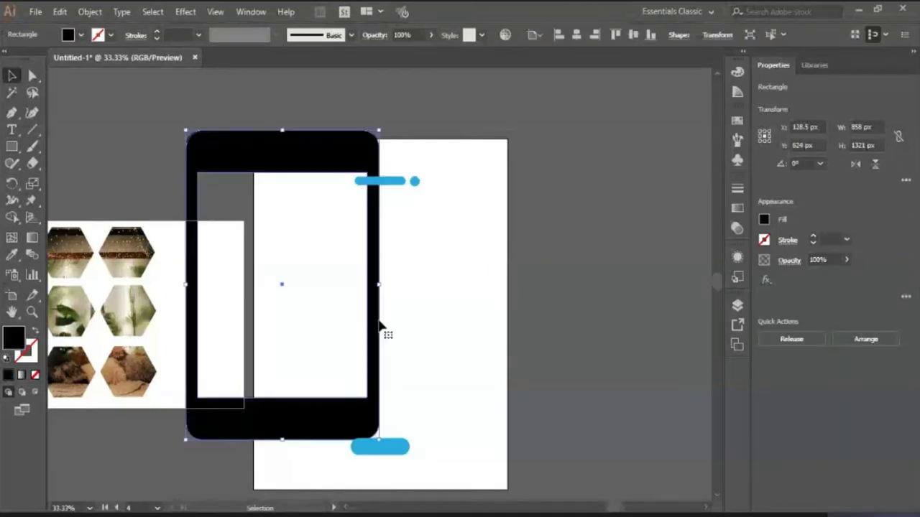
key("ctrl+z")
left_click(543, 341)
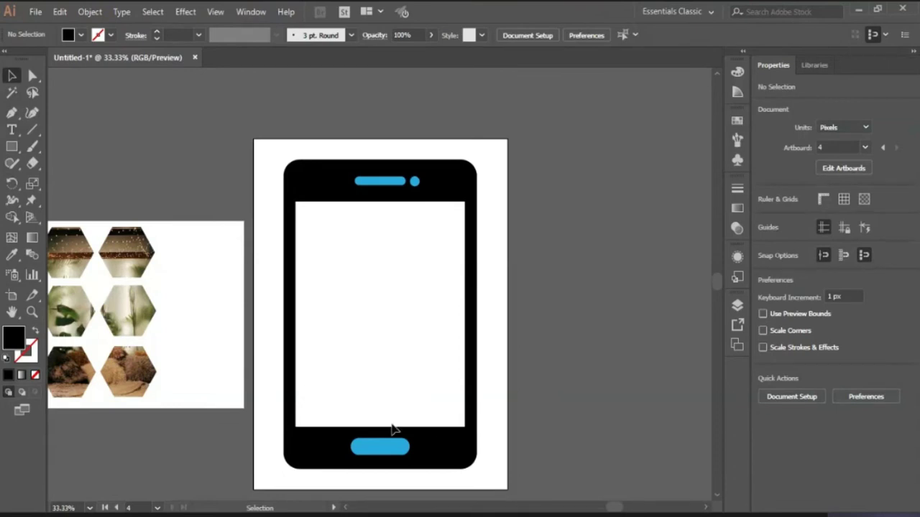
Make the speaker bar a hole in the phone body with Ctrl+8 and verify the cutouts.
left_click_drag(474, 374, 481, 396)
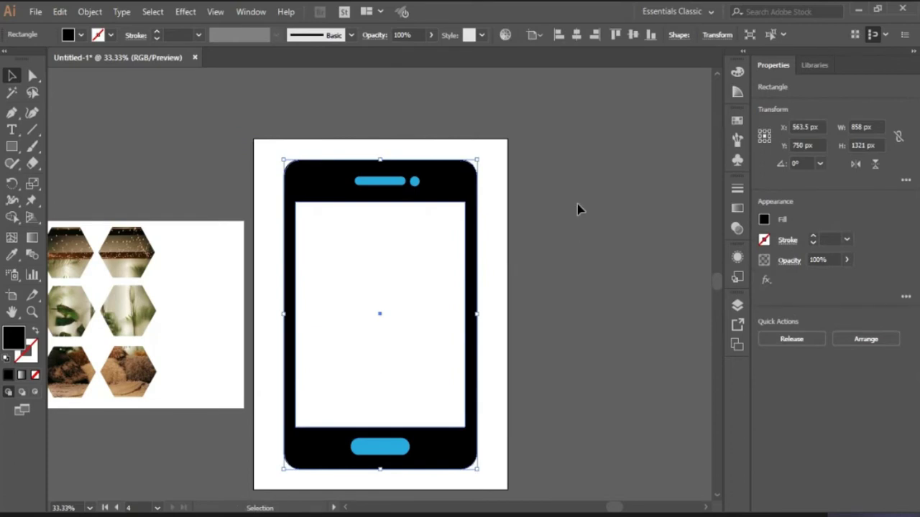
left_click(396, 186, "shift")
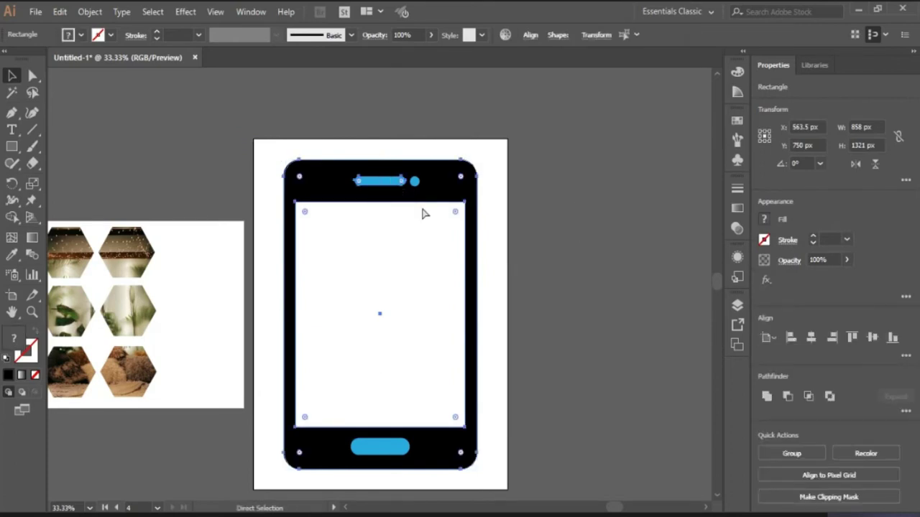
key("ctrl+8")
left_click(539, 285)
left_click_drag(333, 189, 288, 170)
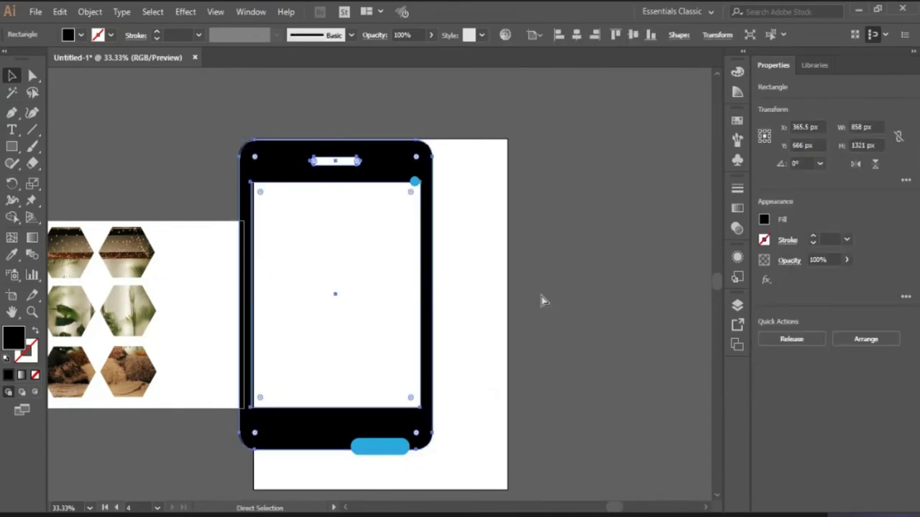
key("ctrl+z")
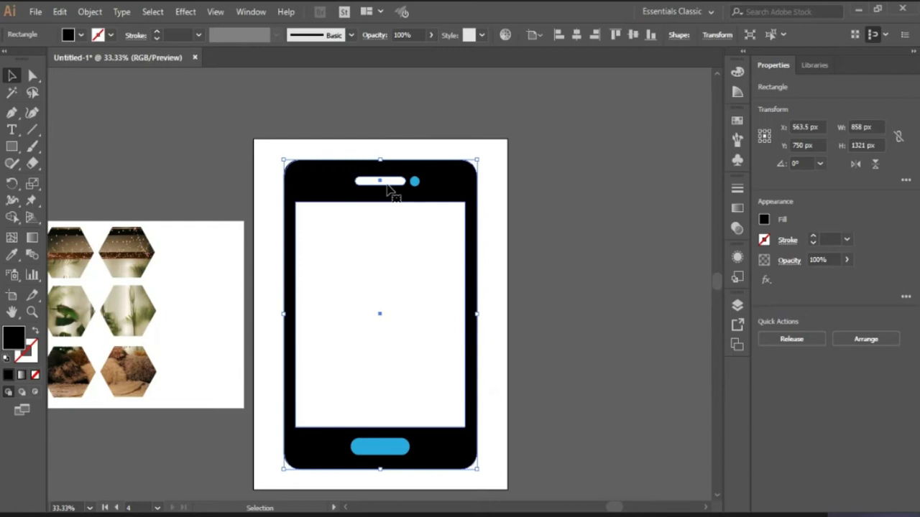
key("ctrl+shift+a")
right_click(463, 197)
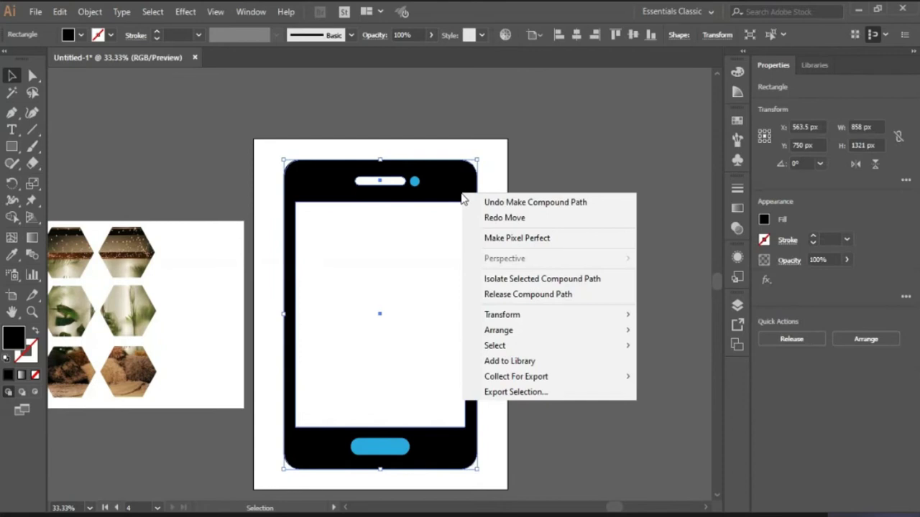
left_click(554, 300)
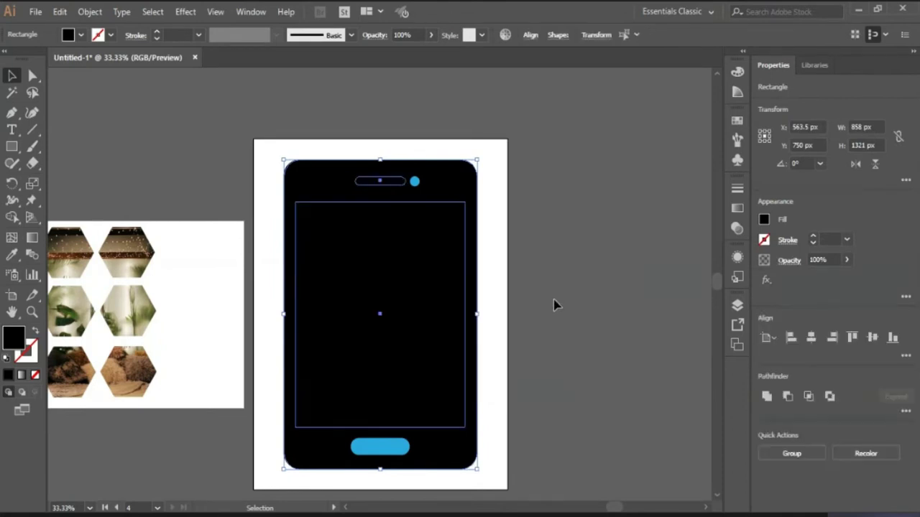
key("ctrl+shift+a")
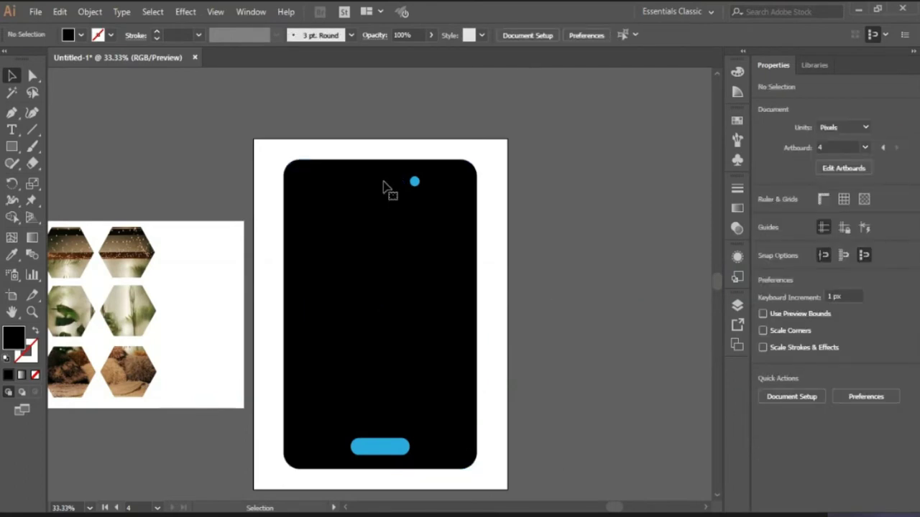
left_click(395, 189)
left_click_drag(394, 188, 403, 151)
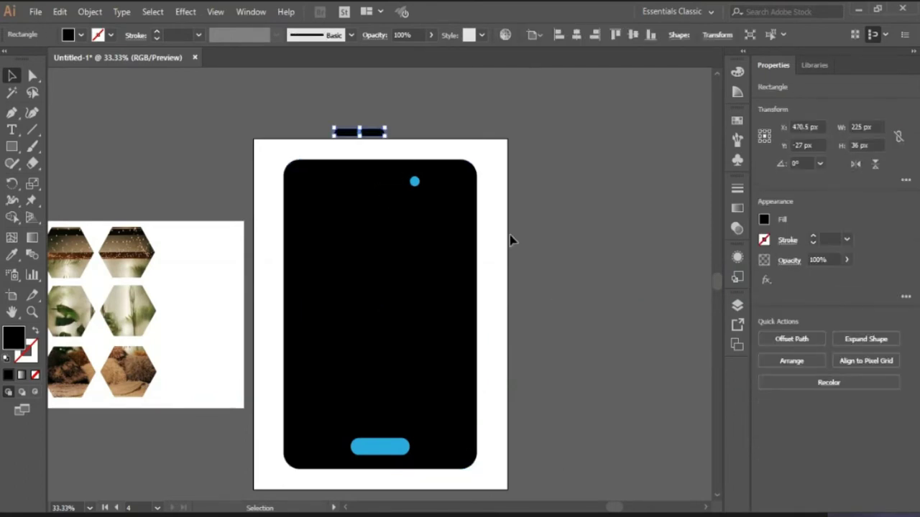
key("ctrl+z")
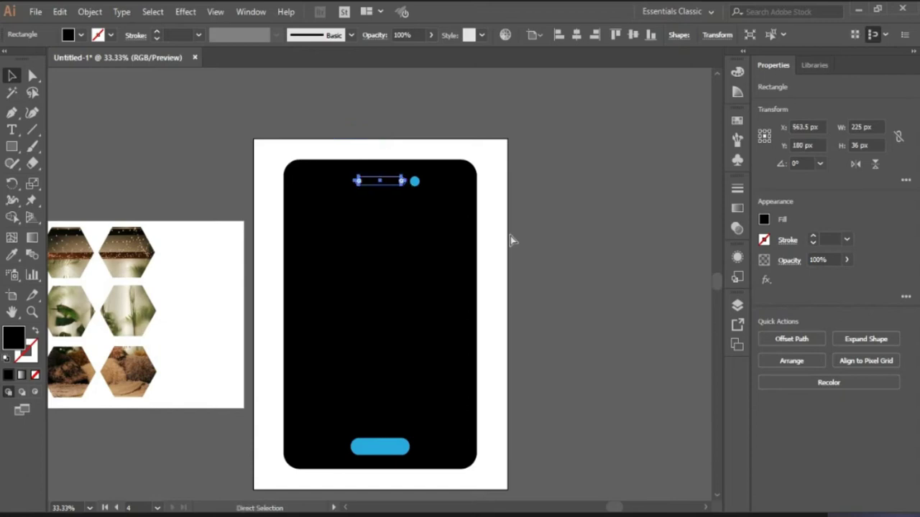
key("ctrl+z")
key("ctrl")
key("ctrl+shift+z")
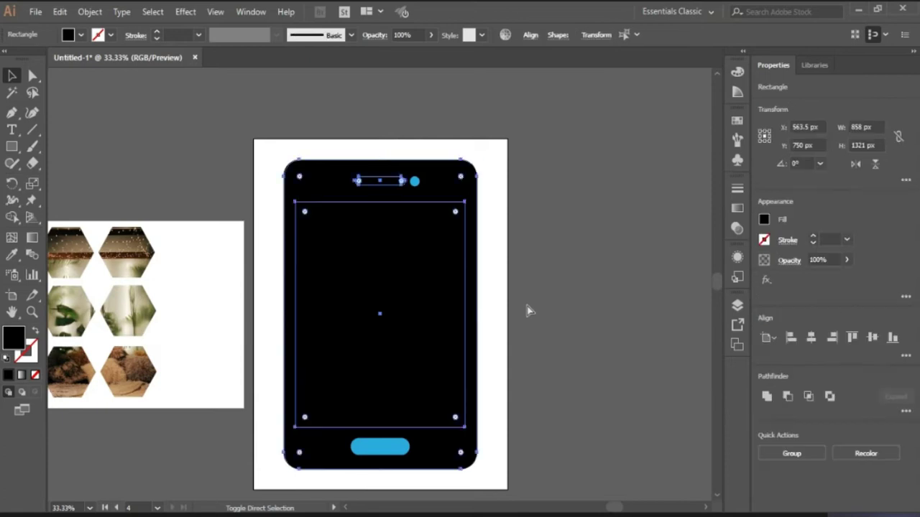
left_click(525, 310)
left_click_drag(417, 315, 243, 260)
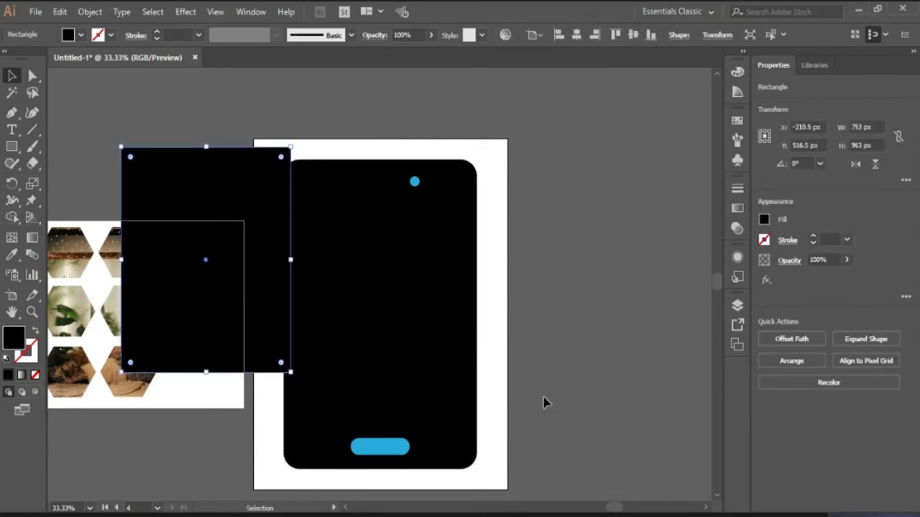
key("ctrl+z")
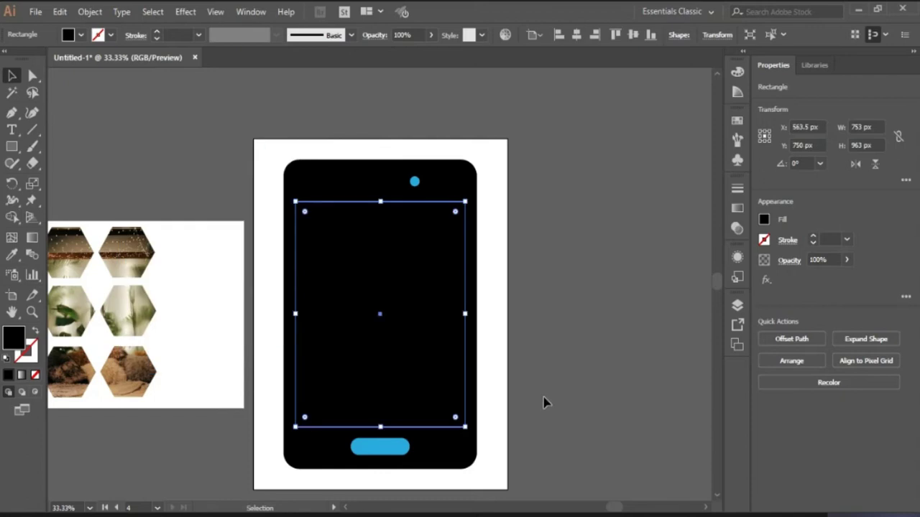
key("a")
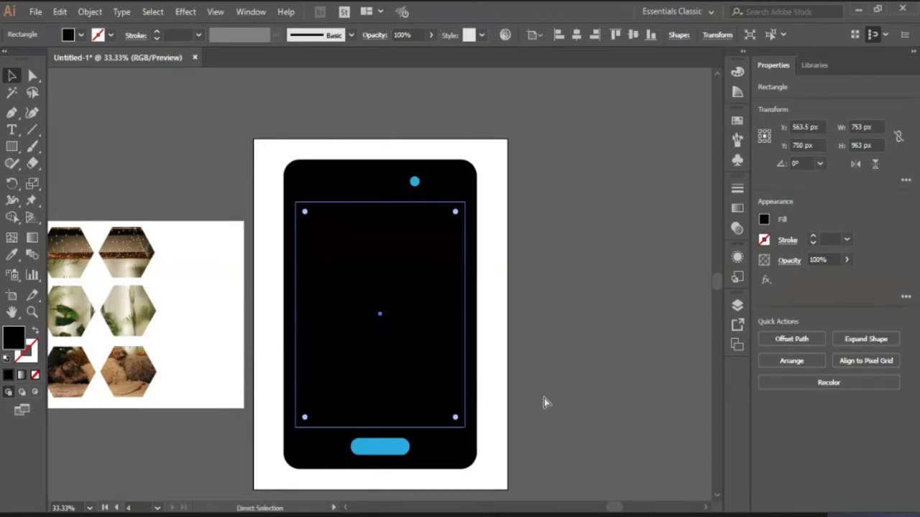
key("Delete")
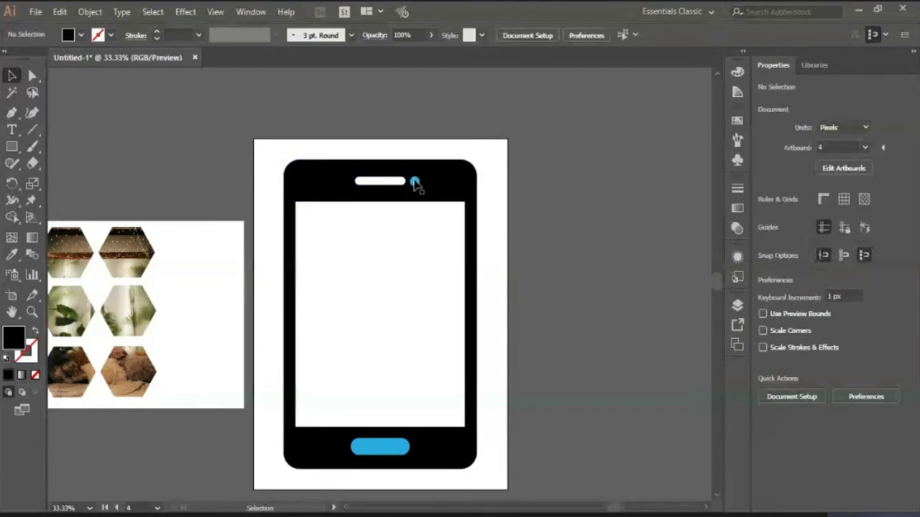
Cut the blue home button out of the phone body as a compound path (Ctrl+8).
left_click(414, 182)
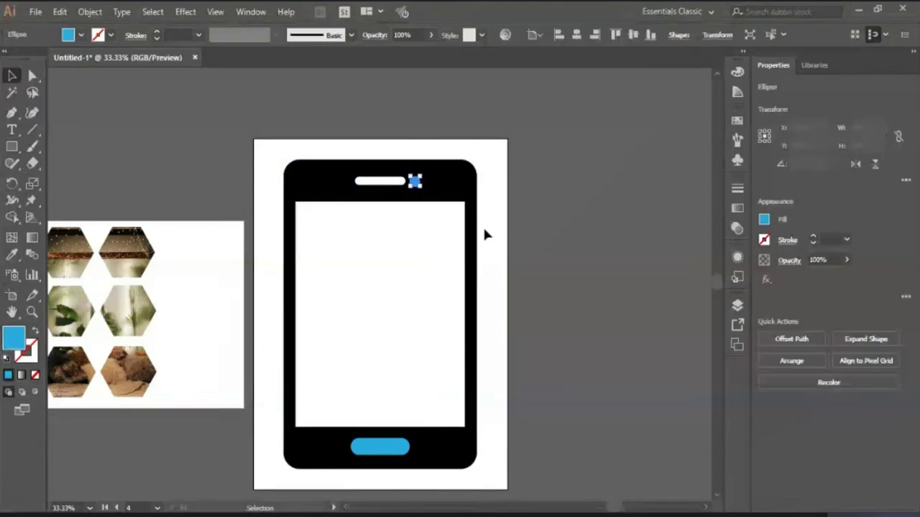
left_click(383, 452)
left_click(536, 442)
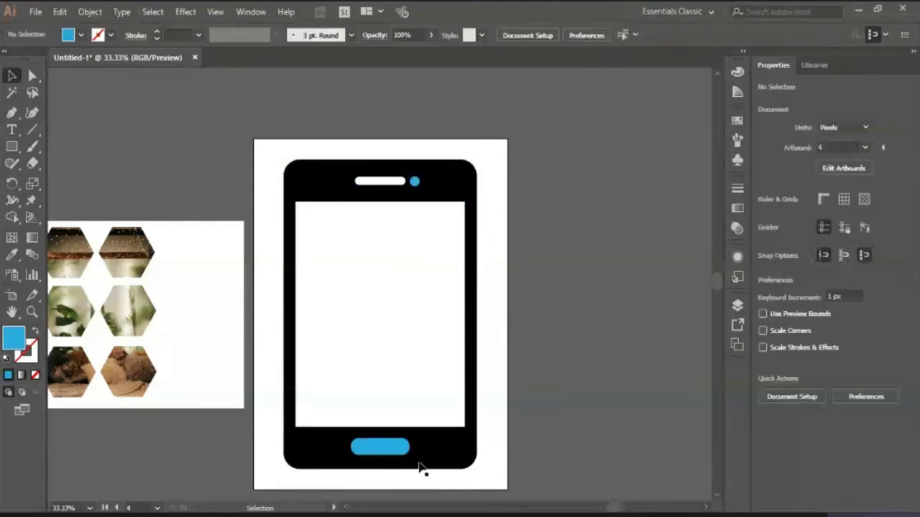
left_click(392, 450)
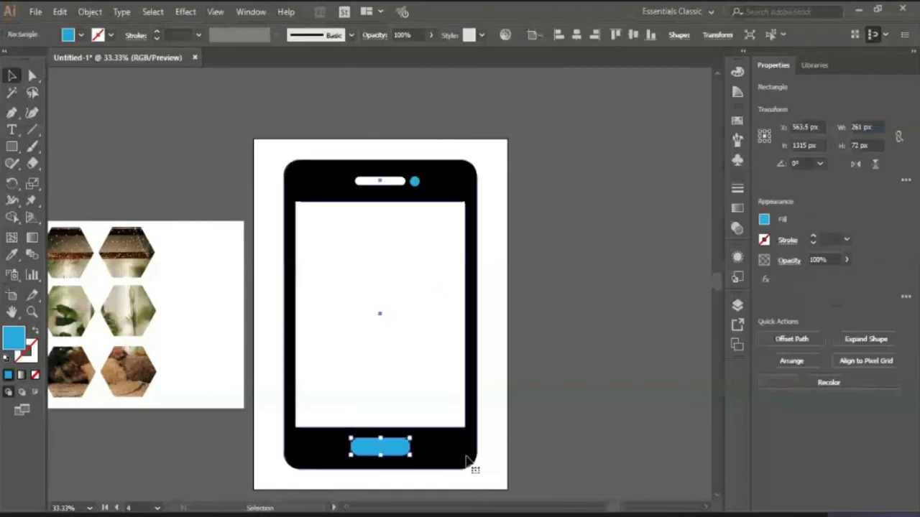
left_click(467, 459, "shift")
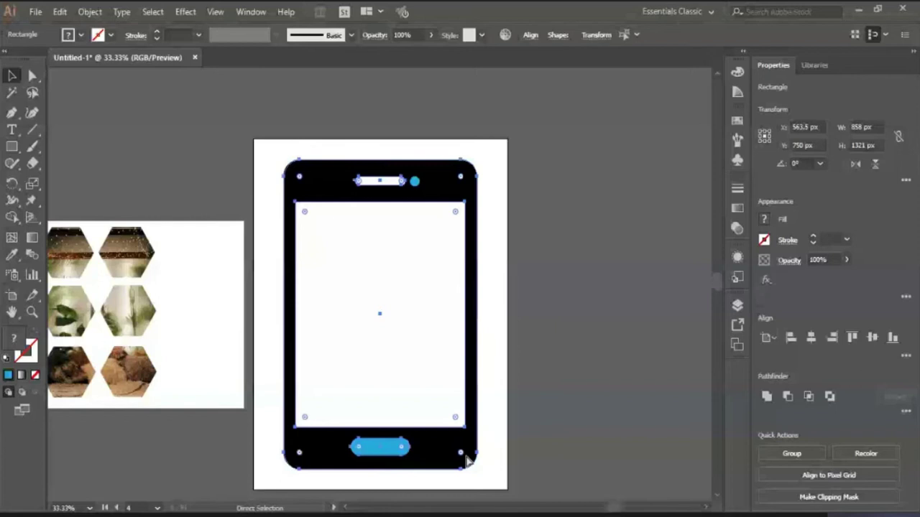
key("ctrl+8")
Restore the camera dot and cut it out of the phone body as another hole.
left_click(533, 463)
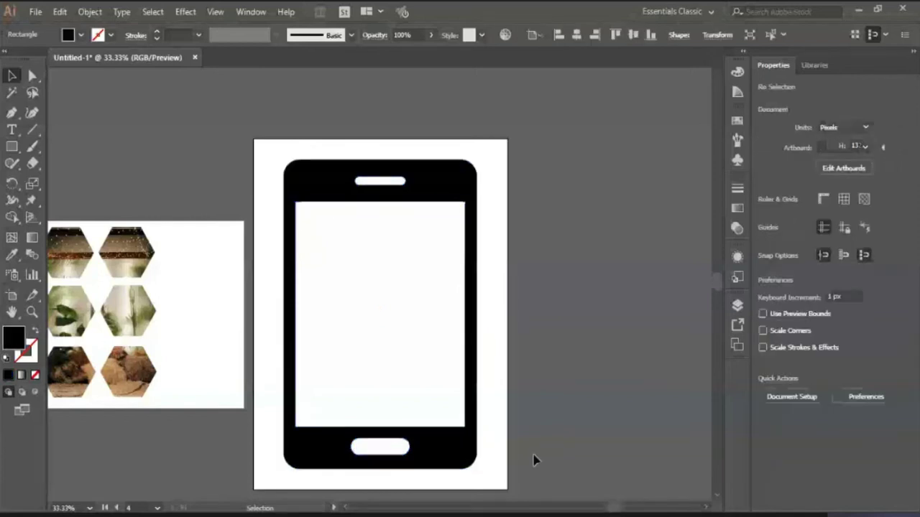
left_click_drag(457, 187, 349, 123)
key("ctrl+z")
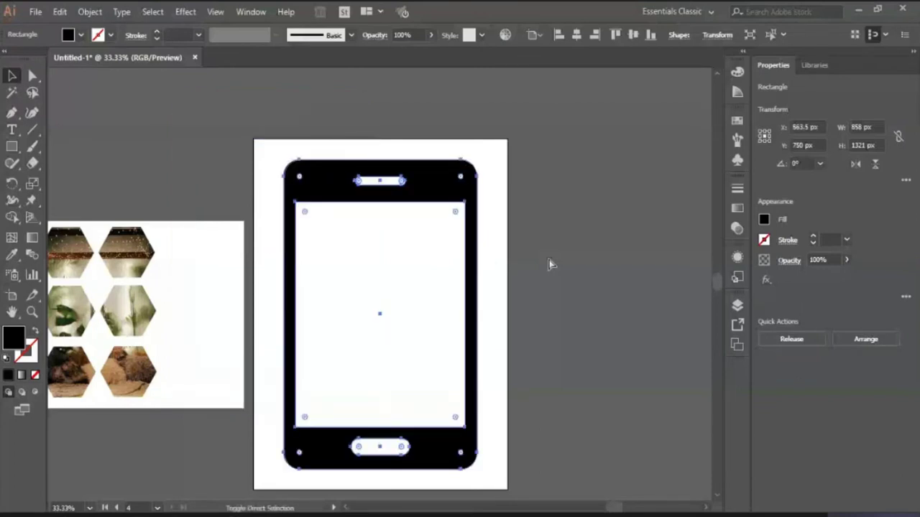
key("ctrl+z")
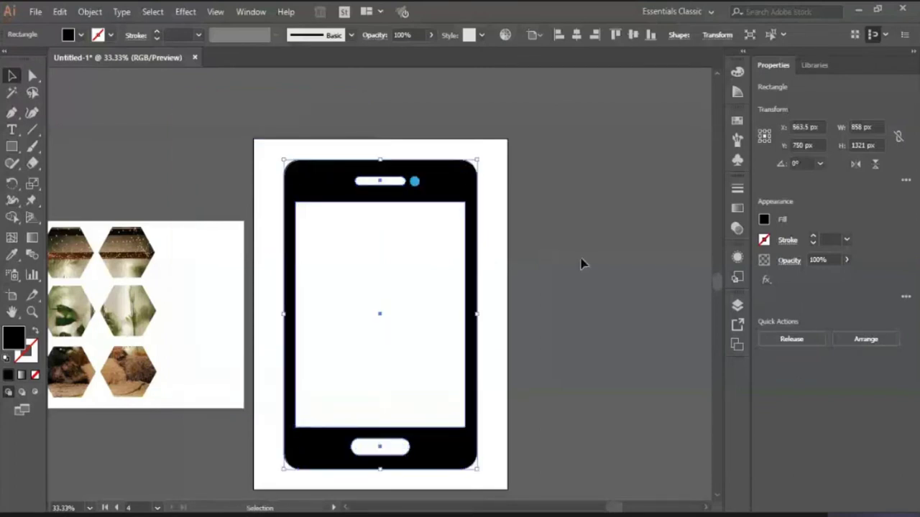
left_click(582, 263)
left_click(415, 181)
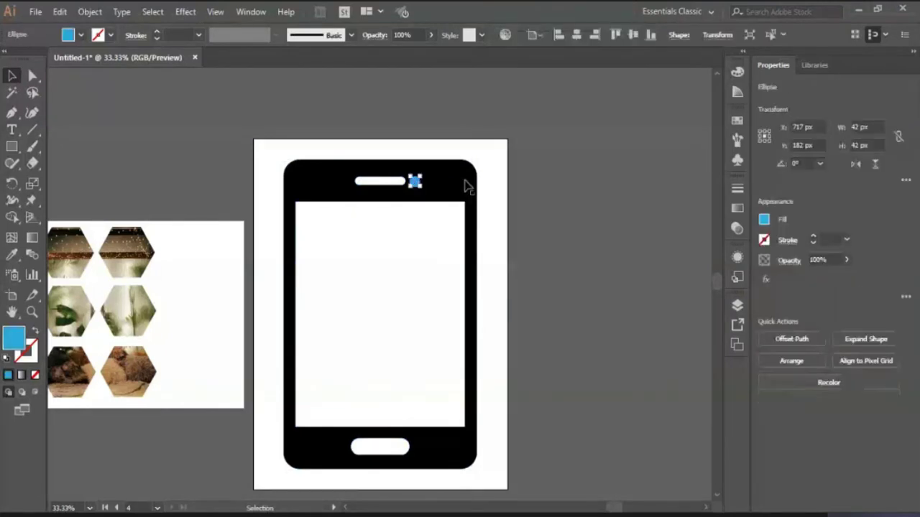
left_click(466, 186, "shift")
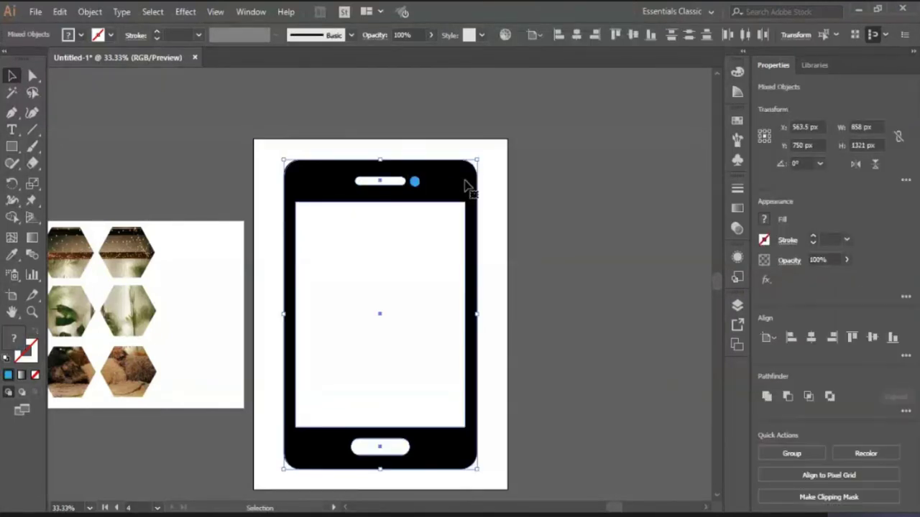
key("ctrl")
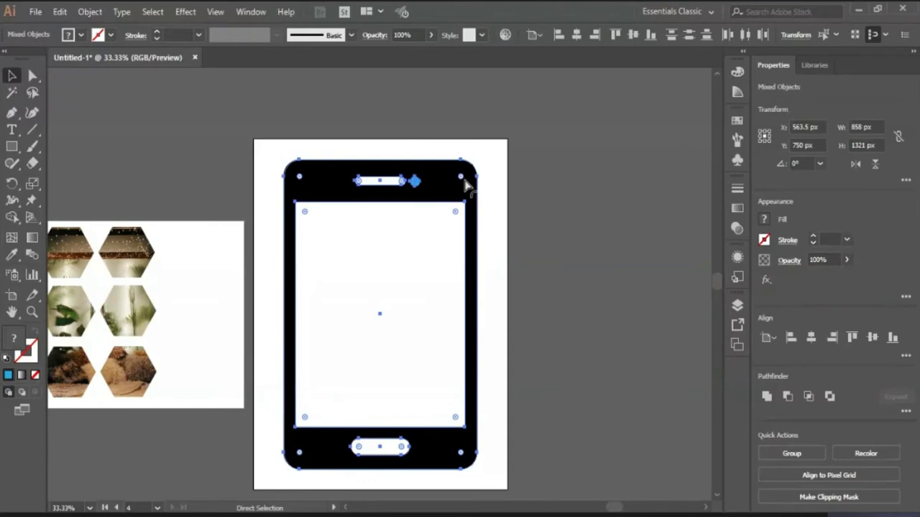
key("ctrl+8")
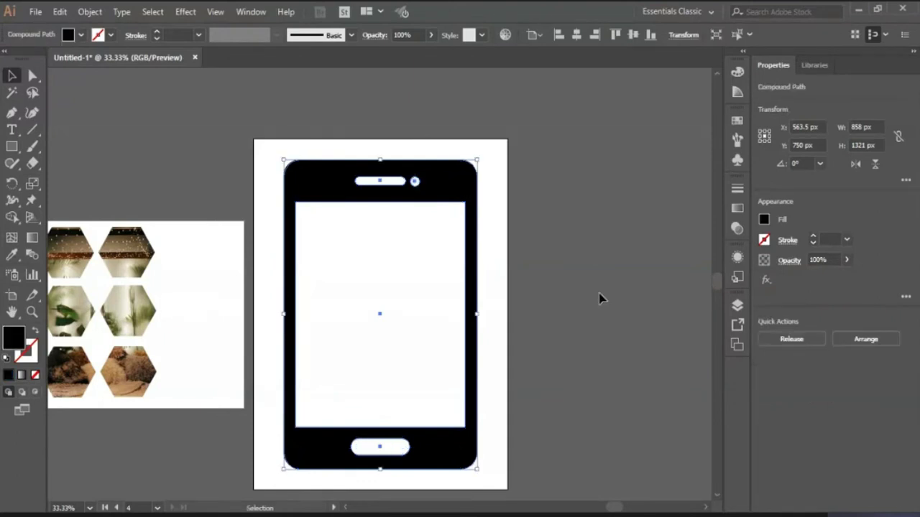
left_click(610, 327)
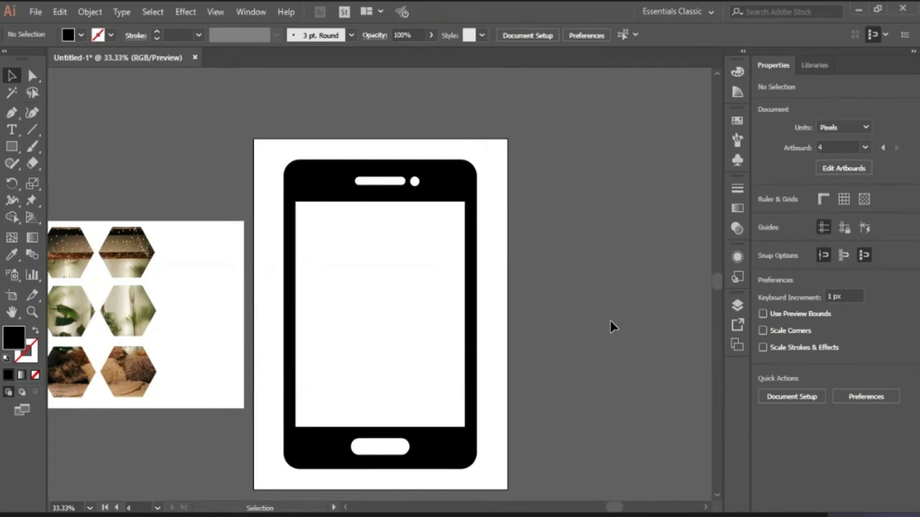
Release the phone's compound path so the screen, speaker, button and camera become separate shapes.
left_click(448, 190)
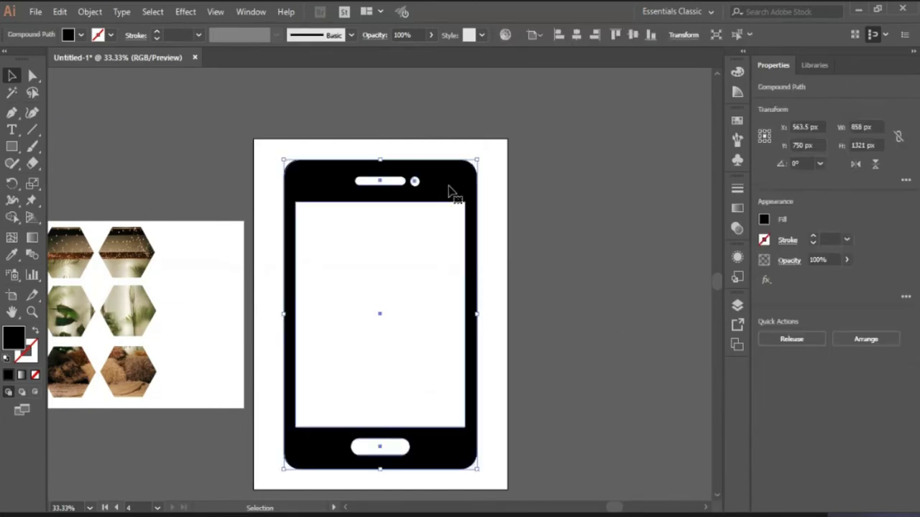
right_click(448, 187)
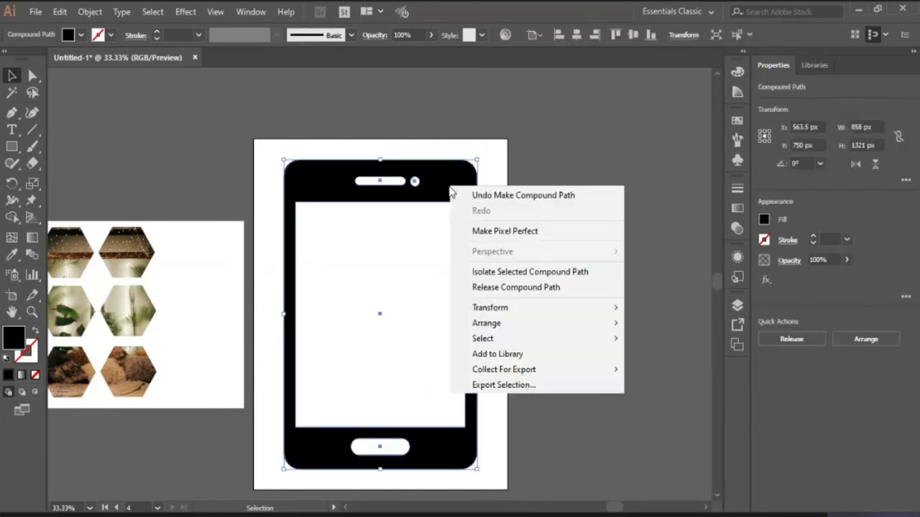
left_click(536, 289)
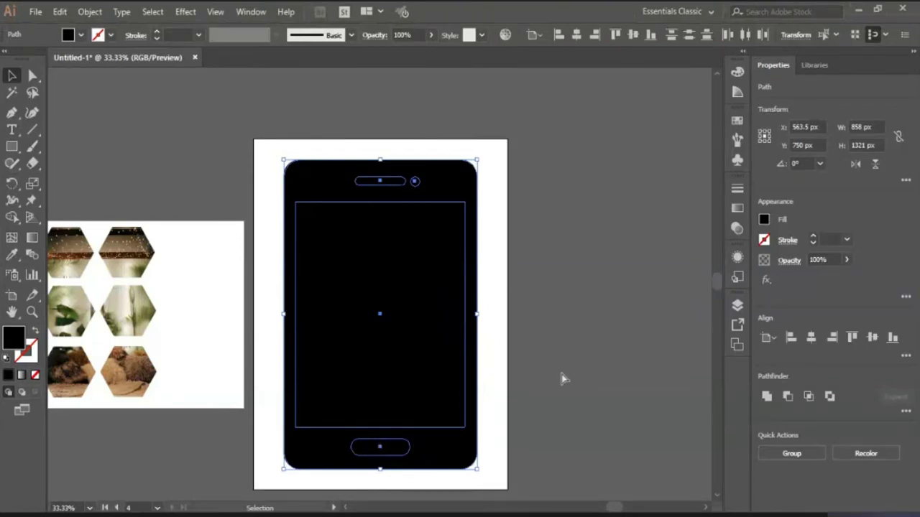
Combine the phone shapes into one compound path with Ctrl+8 so the screen and buttons cut out.
key("ctrl+8")
left_click(594, 375)
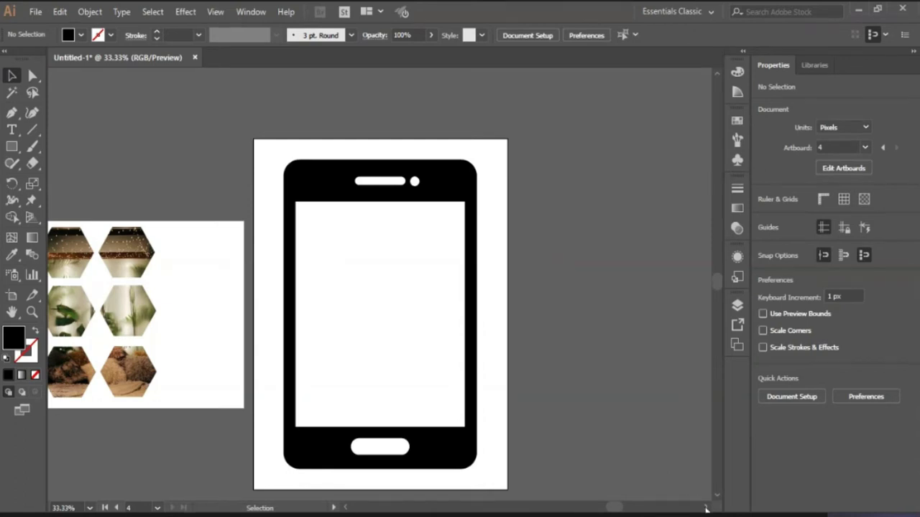
scroll(706, 508, "right", 5)
left_click(195, 180)
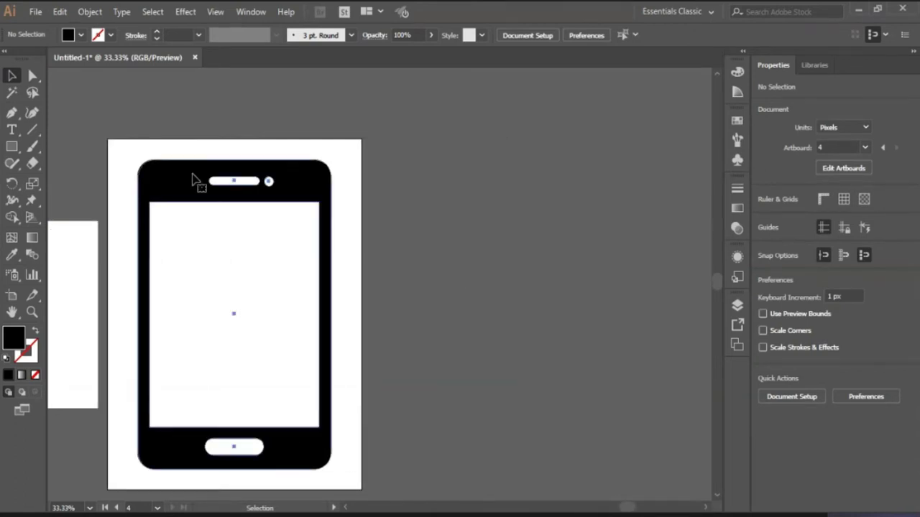
left_click(419, 284)
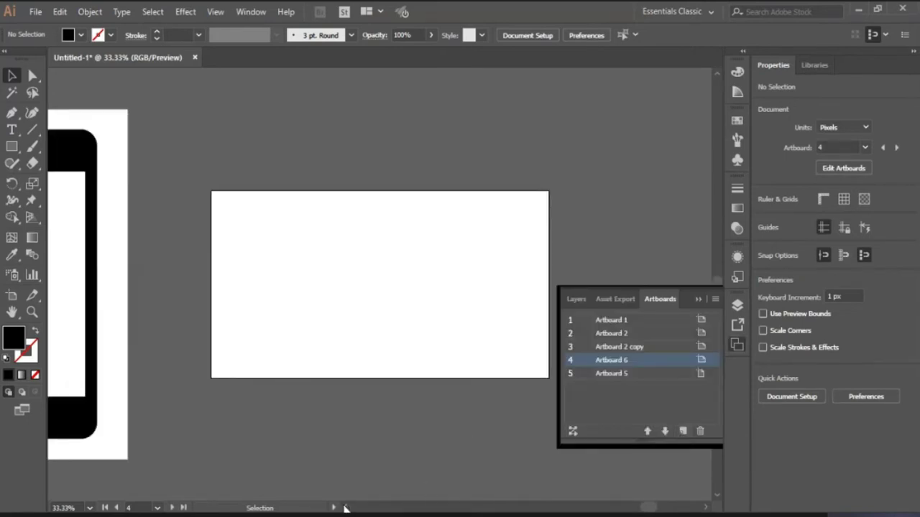
Zoom in on the blank artboard and close the artboards list.
left_click(707, 508)
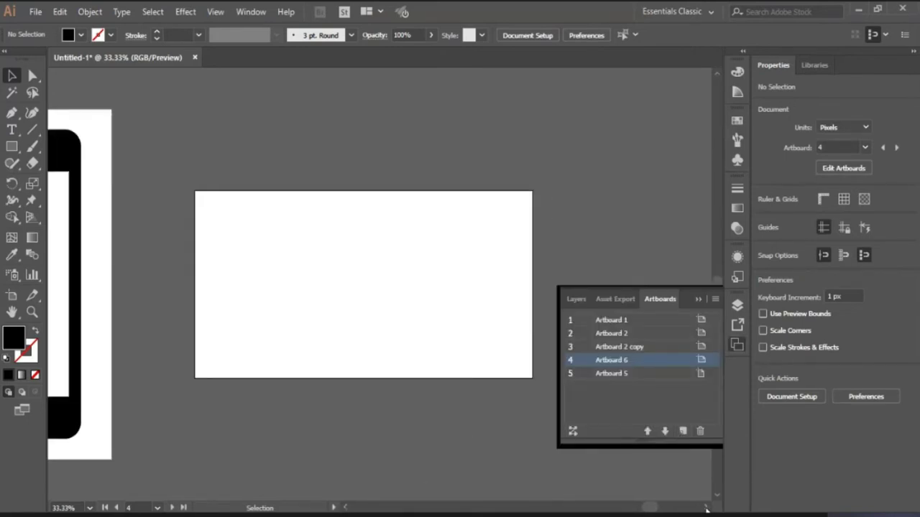
left_click(706, 508)
key("ctrl+equal")
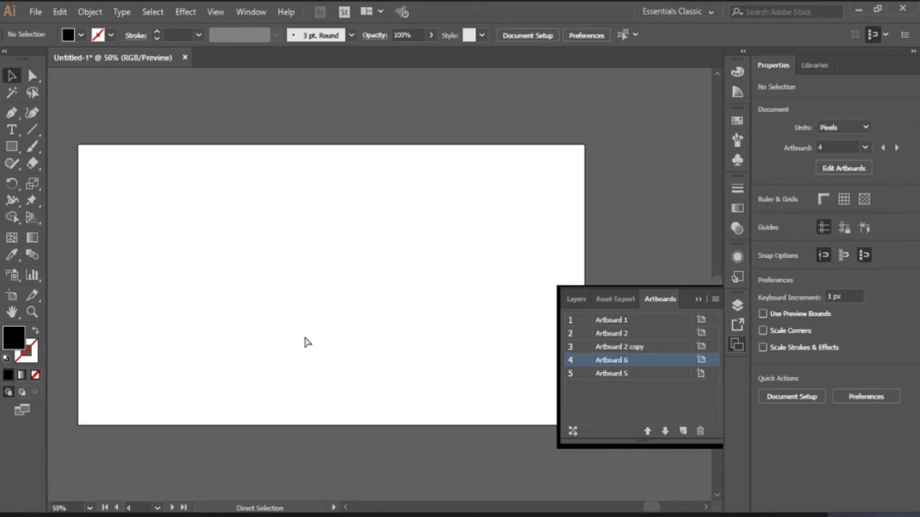
left_click(697, 298)
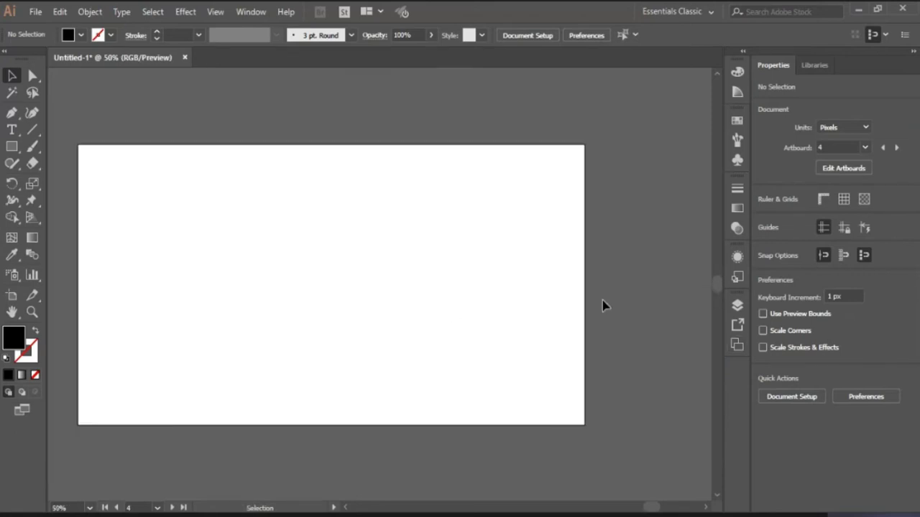
Draw a black rectangle on the blank artboard with the Rectangle tool.
key("m")
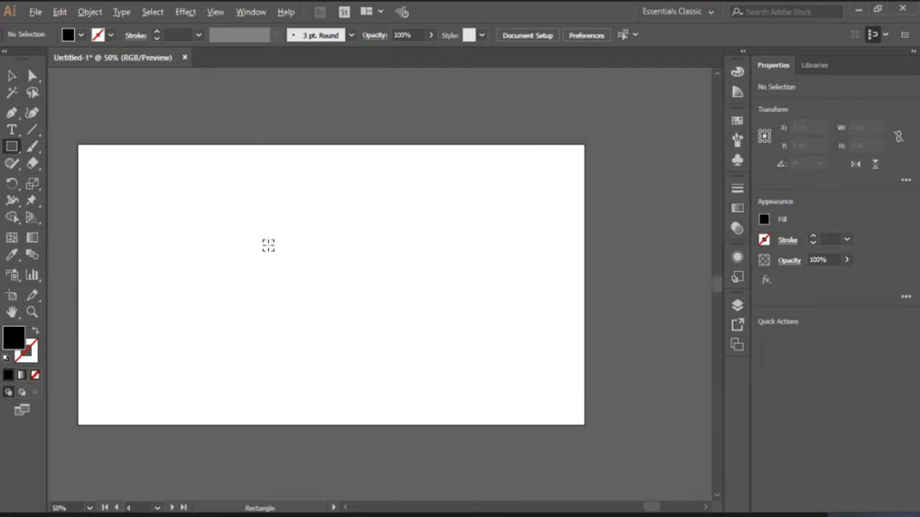
left_click_drag(265, 244, 270, 245)
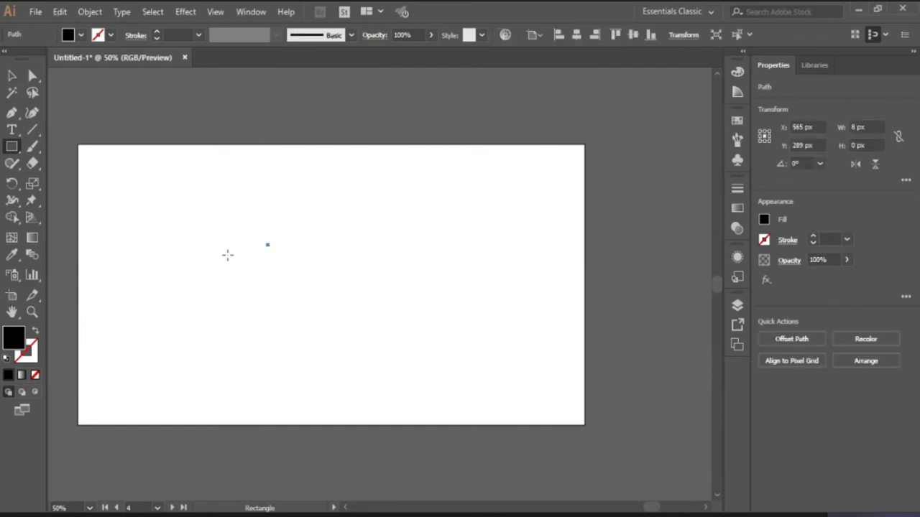
key("ctrl+z")
left_click_drag(237, 230, 502, 408)
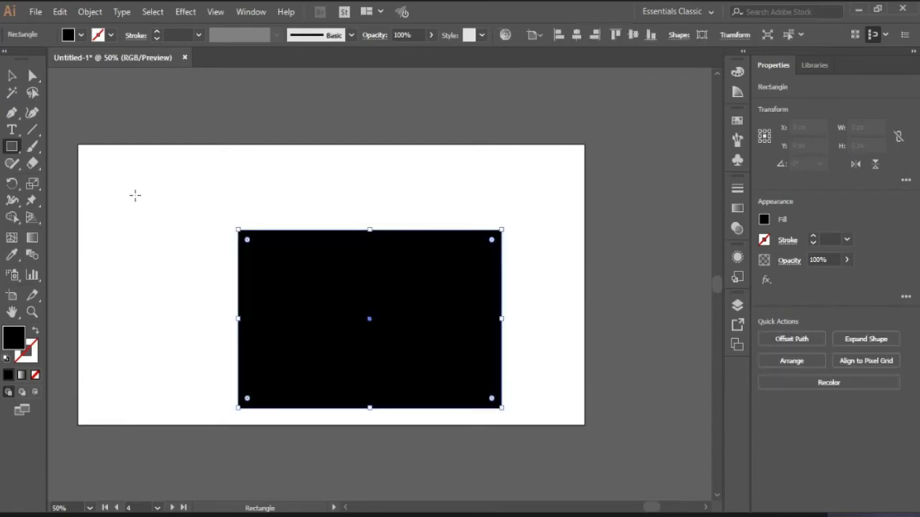
Move the black rectangle up and left, then shift it to the right.
left_click(12, 76)
left_click_drag(351, 335, 285, 306)
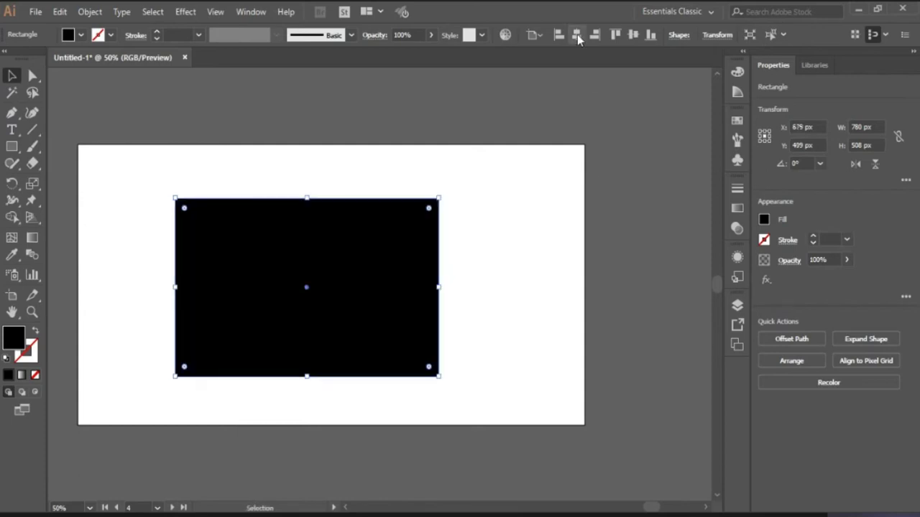
left_click(547, 275)
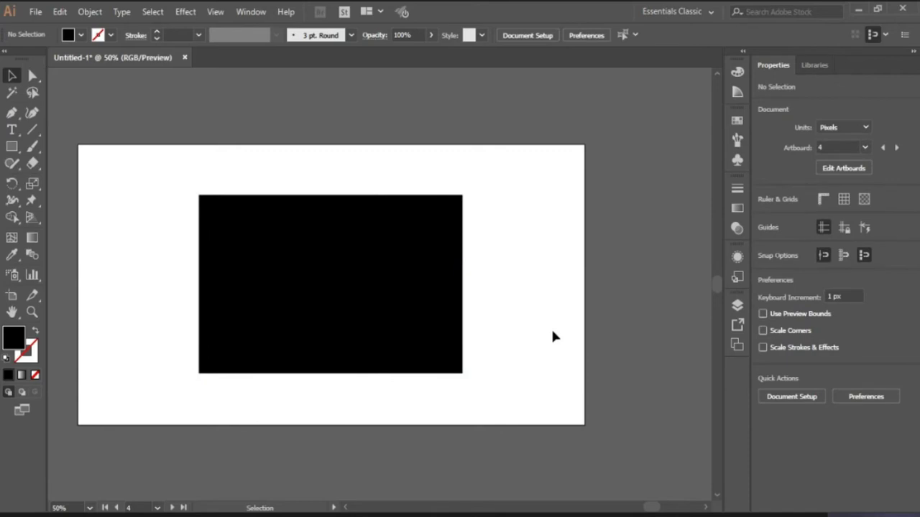
left_click(403, 313)
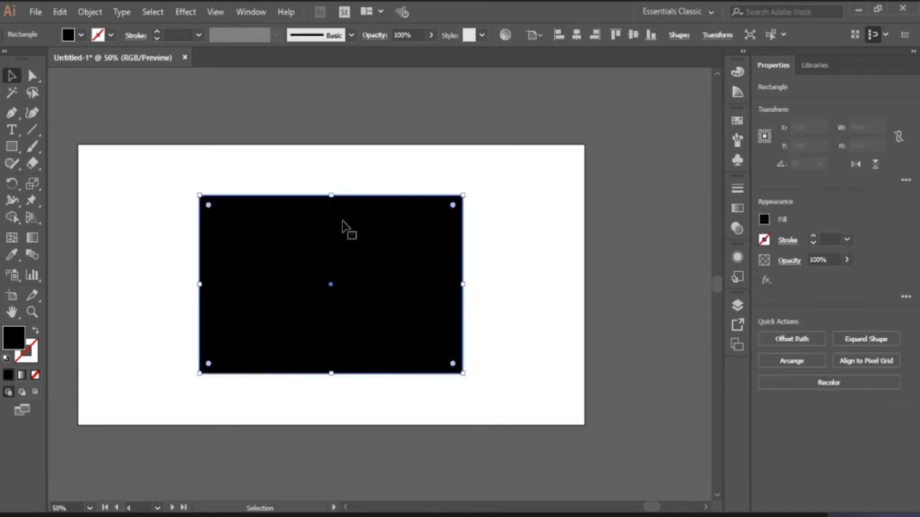
key("a")
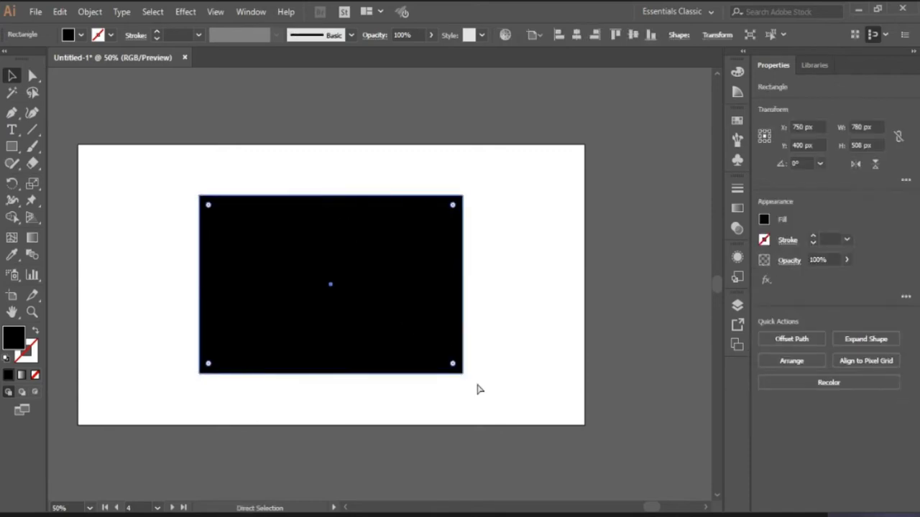
key("v")
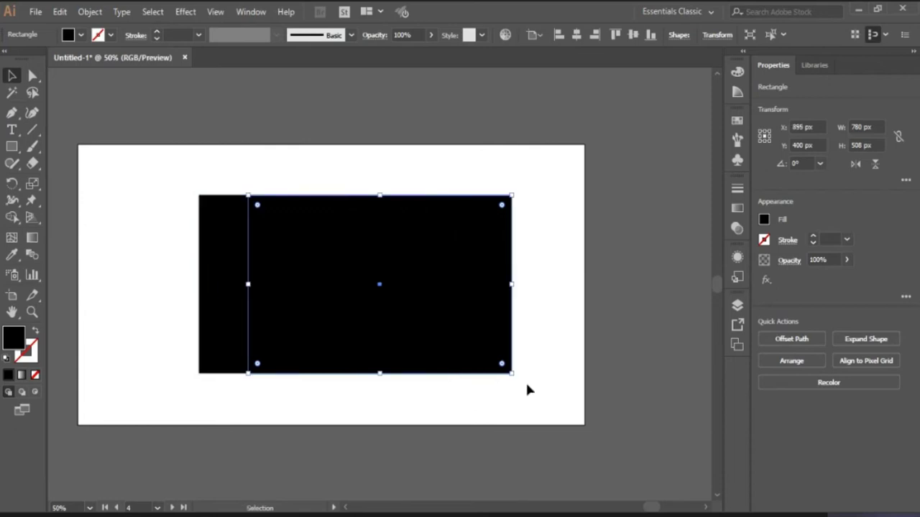
left_click(527, 385)
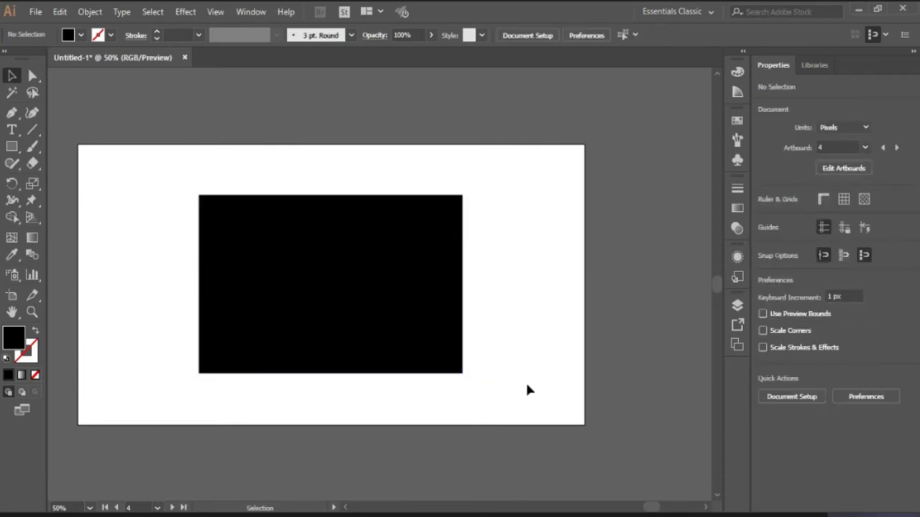
left_click(427, 318)
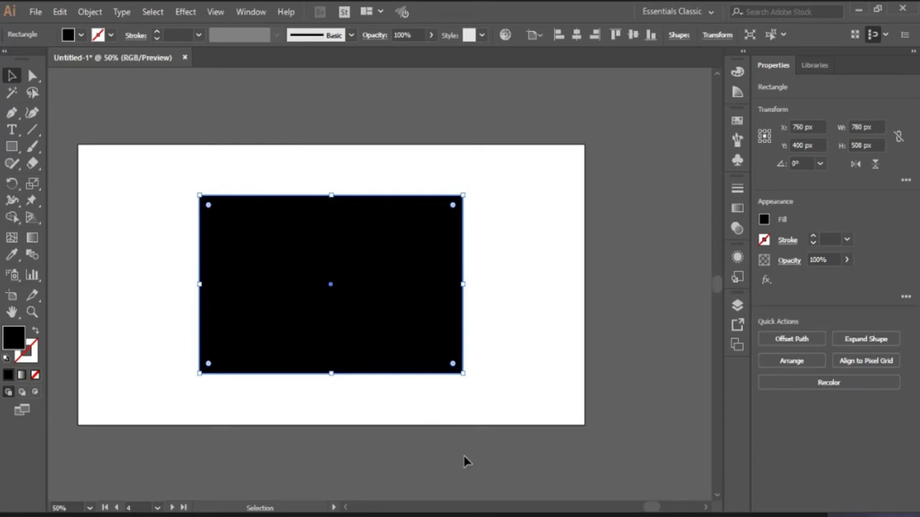
Fill the rectangle with a green swatch, then delete the rectangle.
scroll(404, 421, "left", 3)
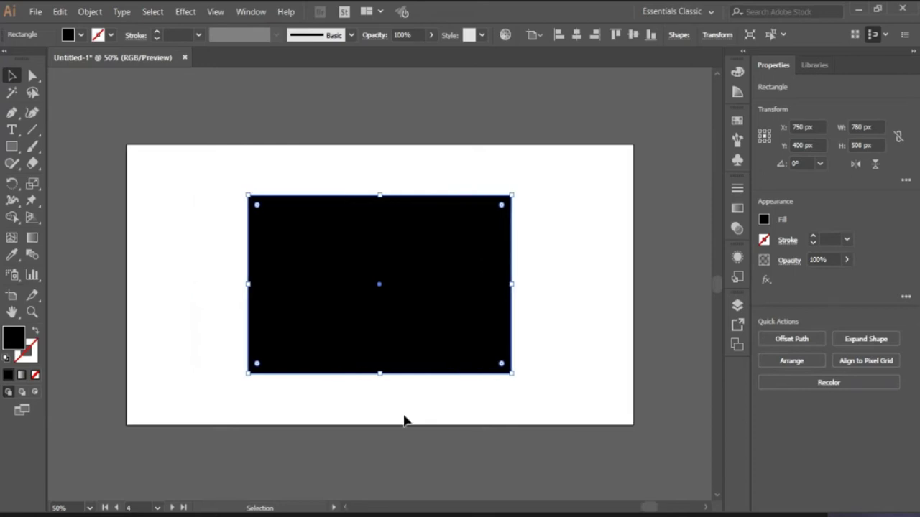
left_click(81, 34)
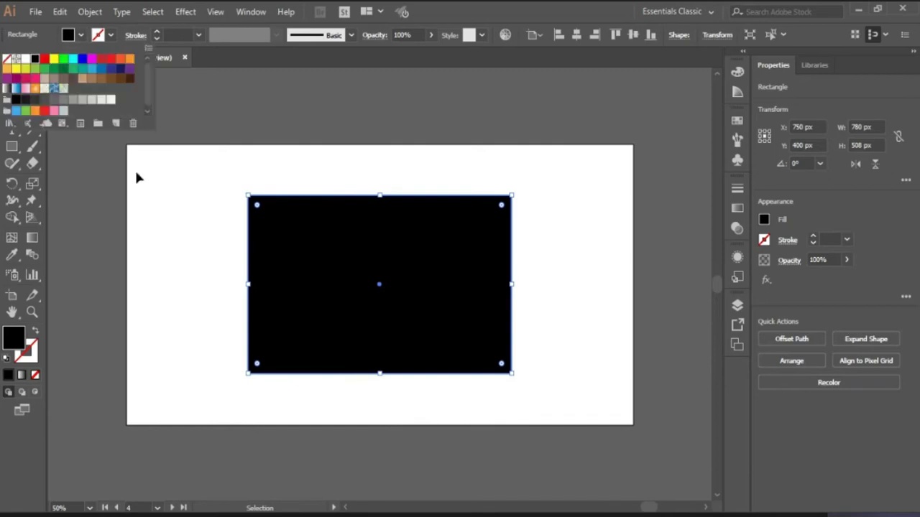
left_click(75, 75)
left_click(158, 246)
left_click(447, 378)
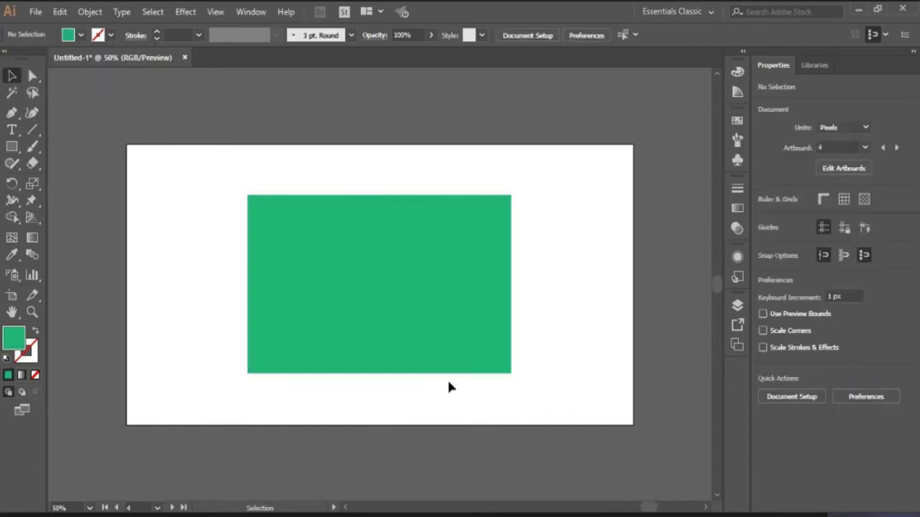
left_click(343, 298)
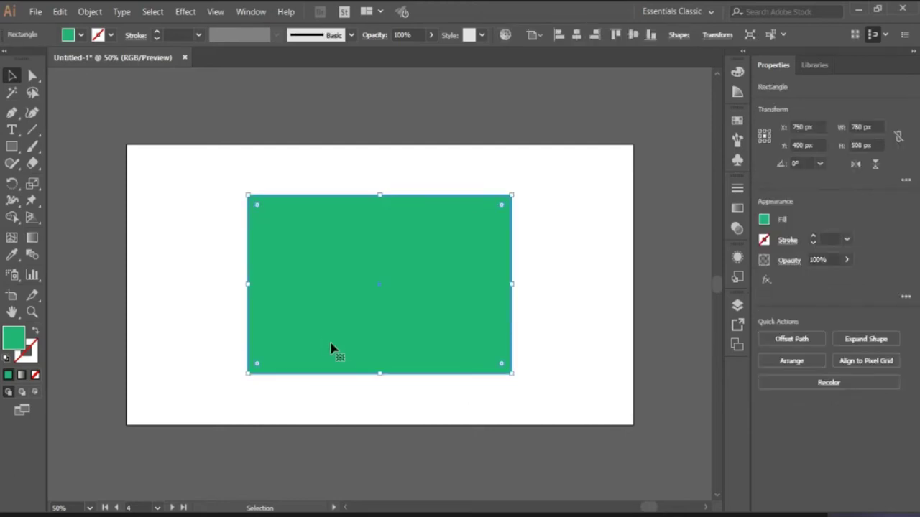
key("ctrl+equal")
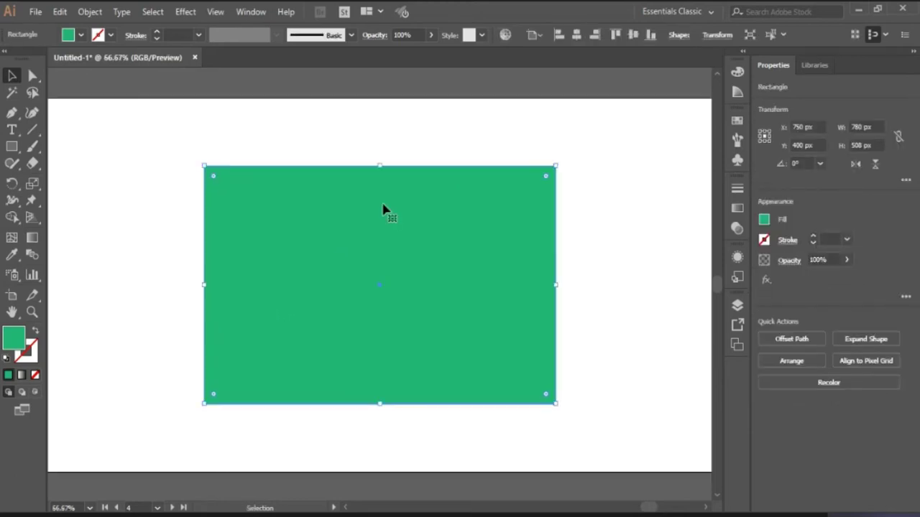
key("ctrl+minus")
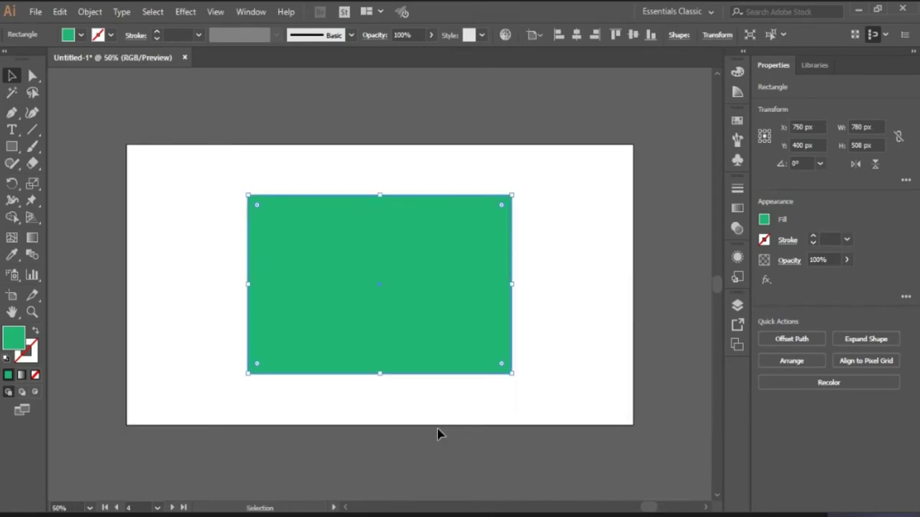
key("Delete")
Place a text object on the artboard and type 'Wtep Studio'.
left_click(11, 130)
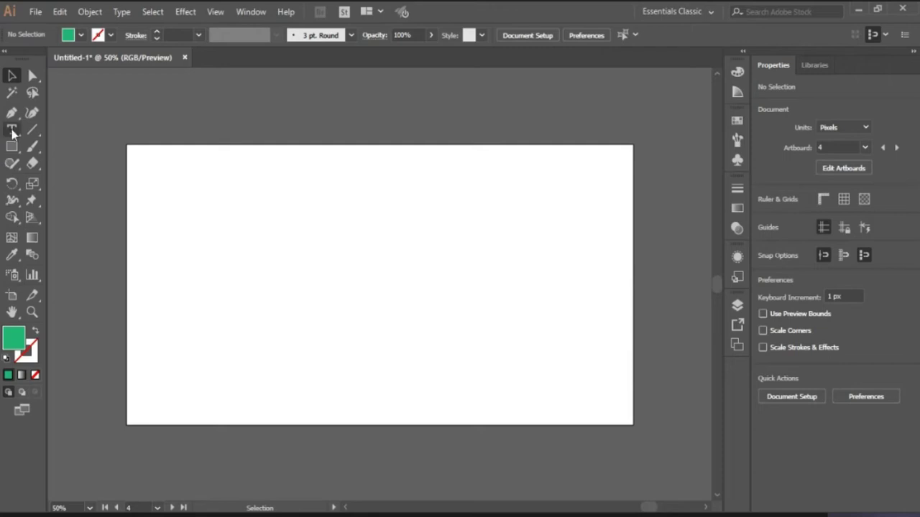
left_click(298, 249)
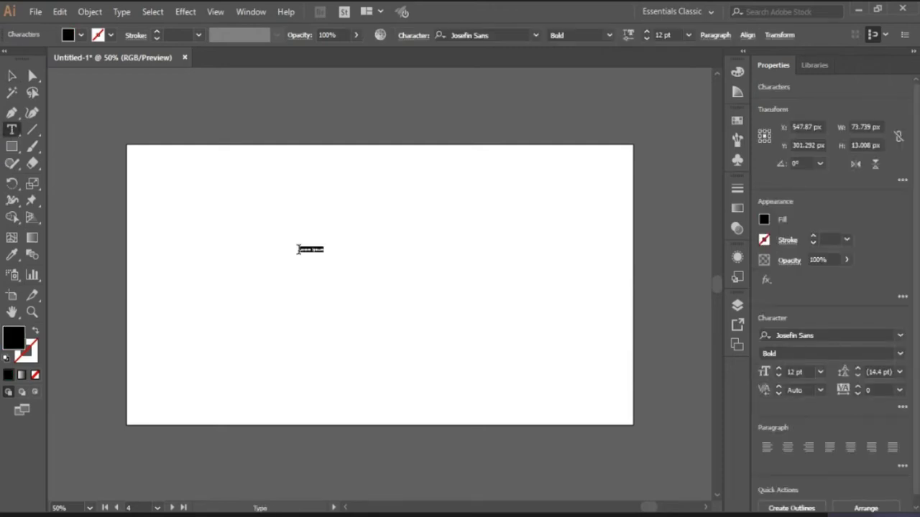
type("W")
type("tep Studio")
left_click(11, 76)
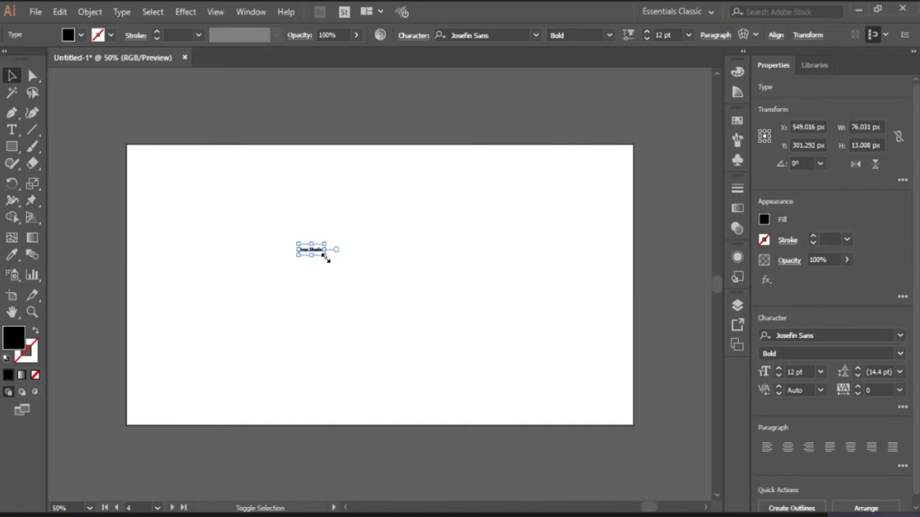
Scale up the headline text and centre it horizontally and vertically on the artboard.
left_click_drag(325, 258, 532, 368)
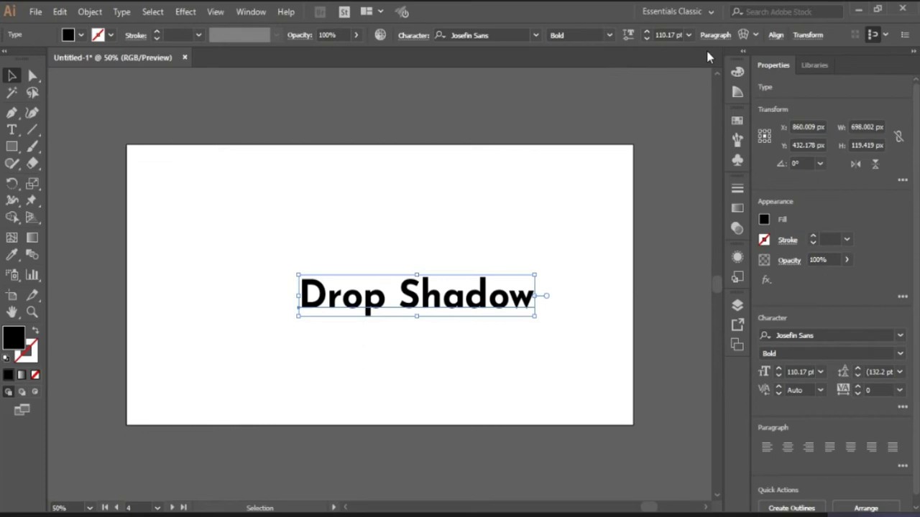
left_click(776, 36)
left_click(664, 73)
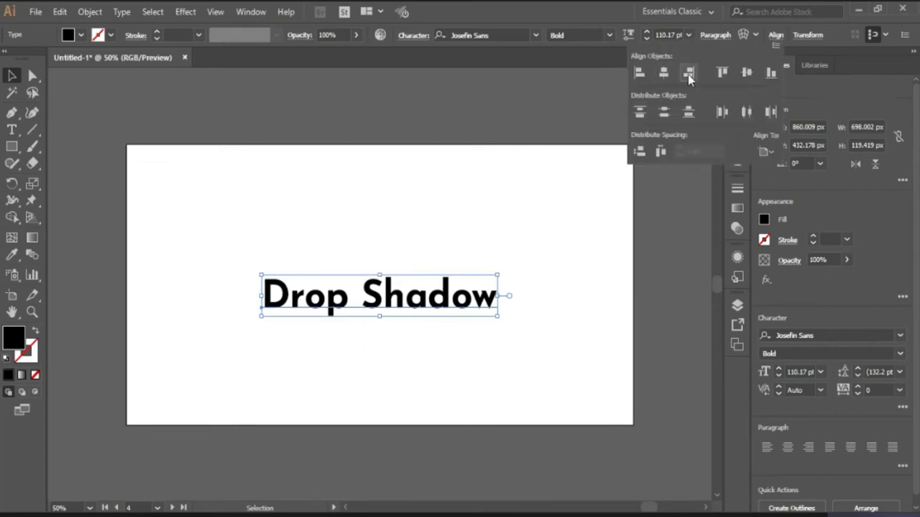
left_click(746, 72)
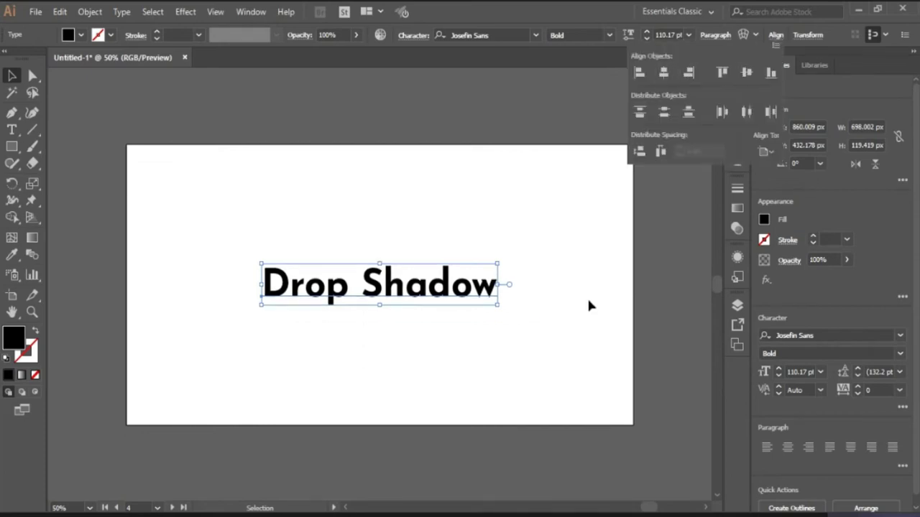
left_click(498, 308)
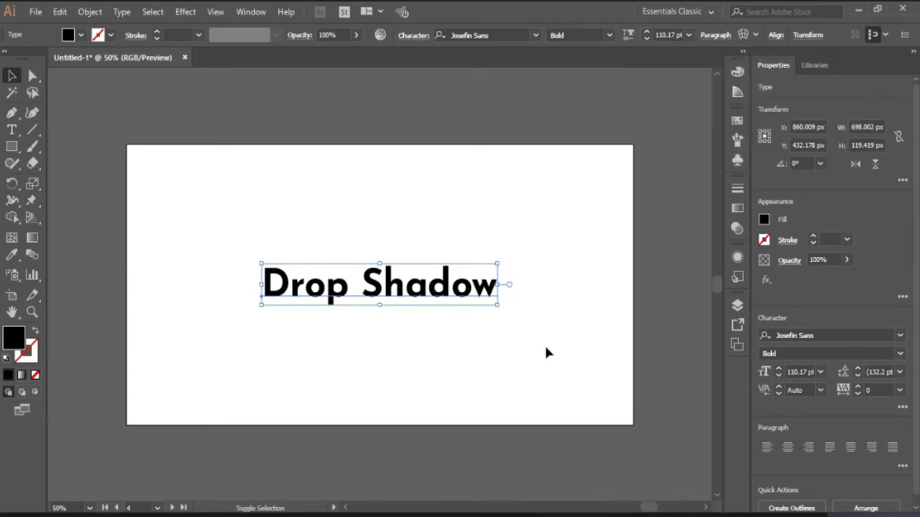
left_click_drag(497, 304, 562, 351)
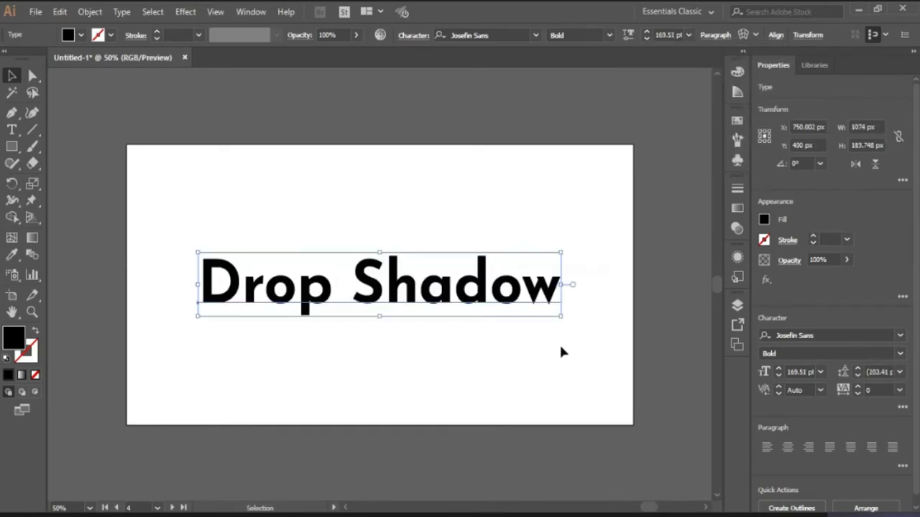
Change the headline's fill colour from black to a green swatch.
left_click(493, 363)
left_click(407, 274)
left_click(80, 35)
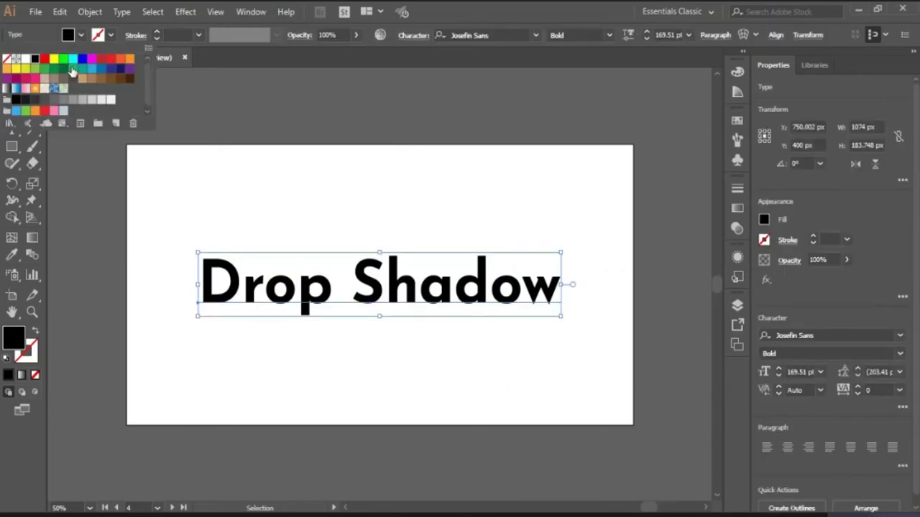
left_click(73, 68)
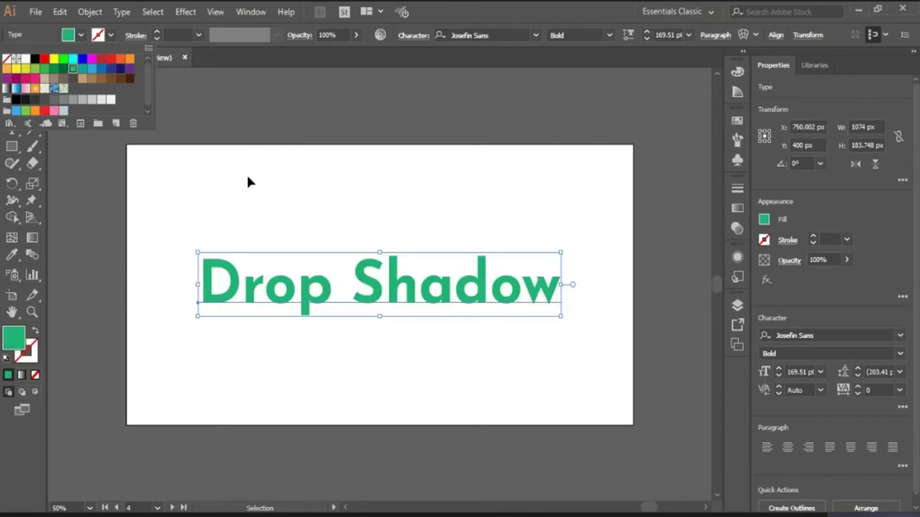
left_click(291, 176)
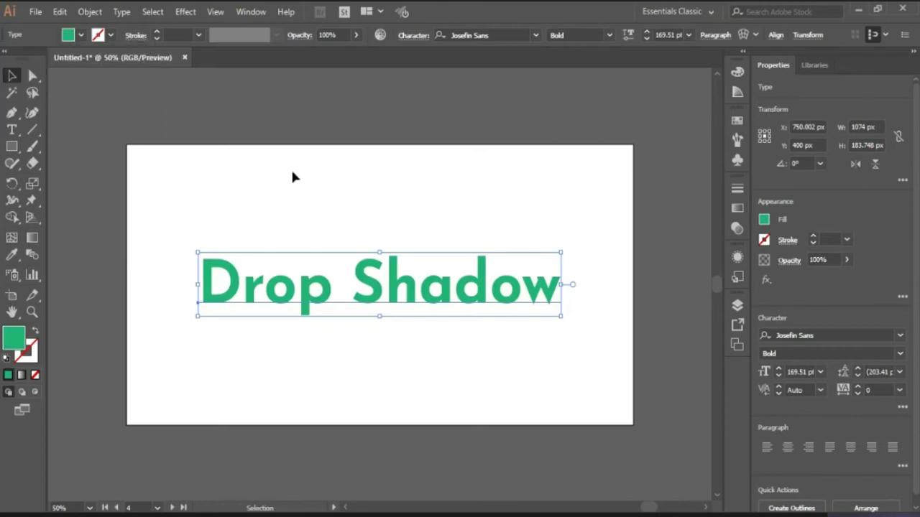
left_click(547, 391)
Reselect the Drop Shadow headline text.
left_click(706, 507)
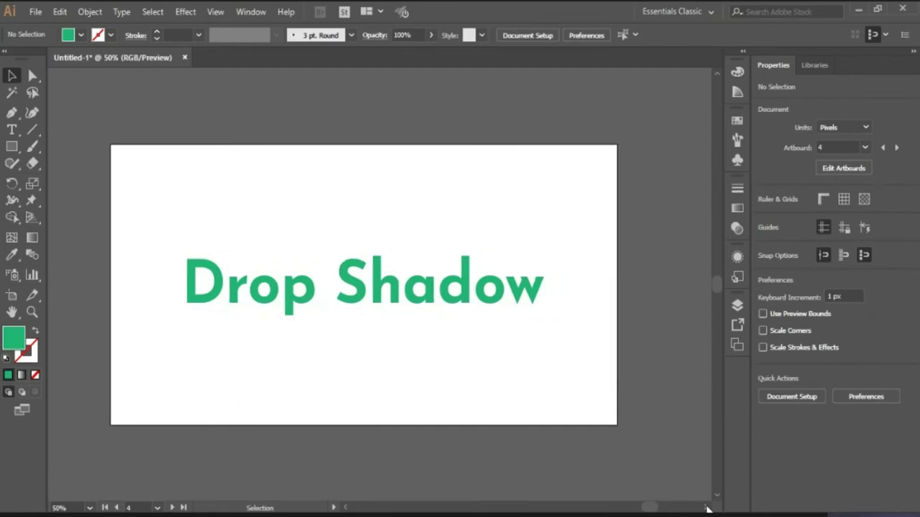
left_click(706, 506)
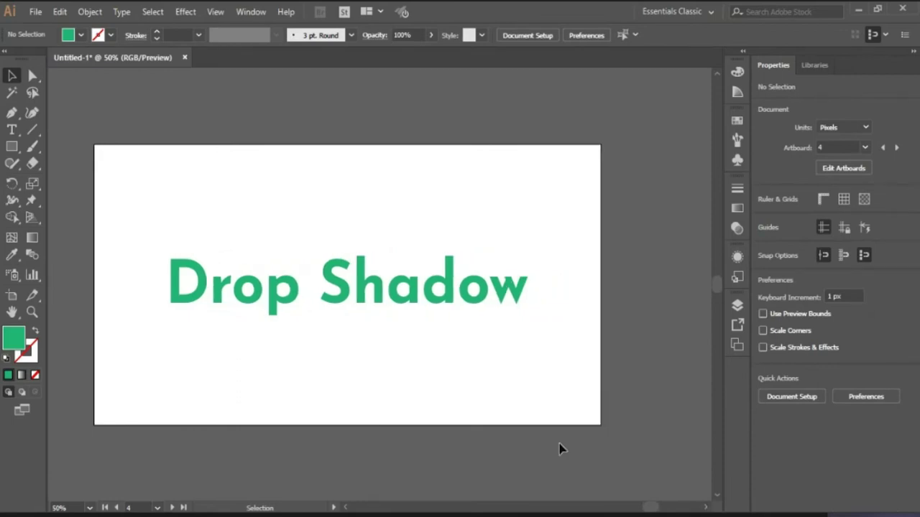
left_click(439, 311)
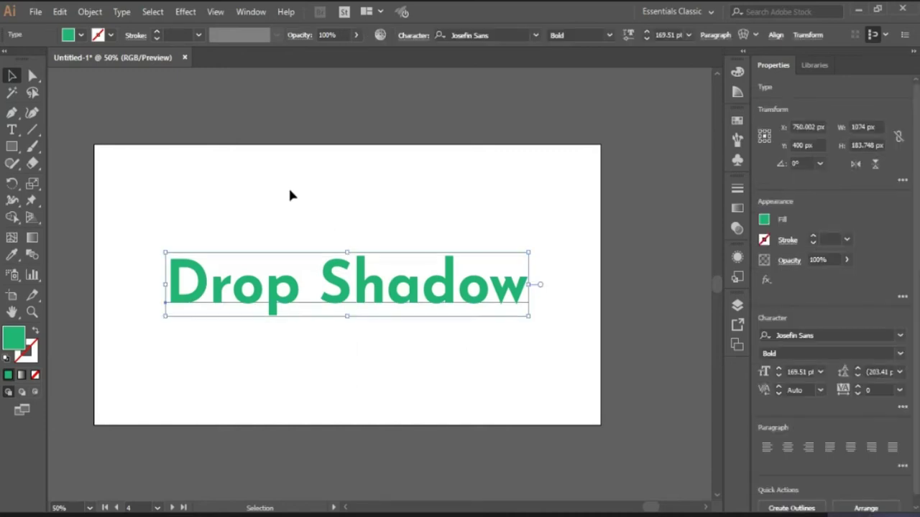
left_click(186, 12)
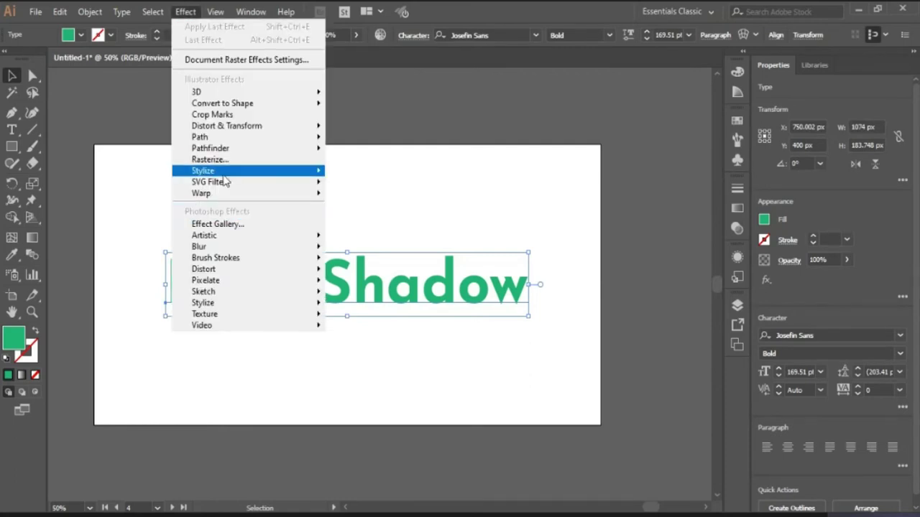
Apply Effect > Stylize > Drop Shadow to the text with Preview on and Mode set to Normal.
mouse_move(224, 178)
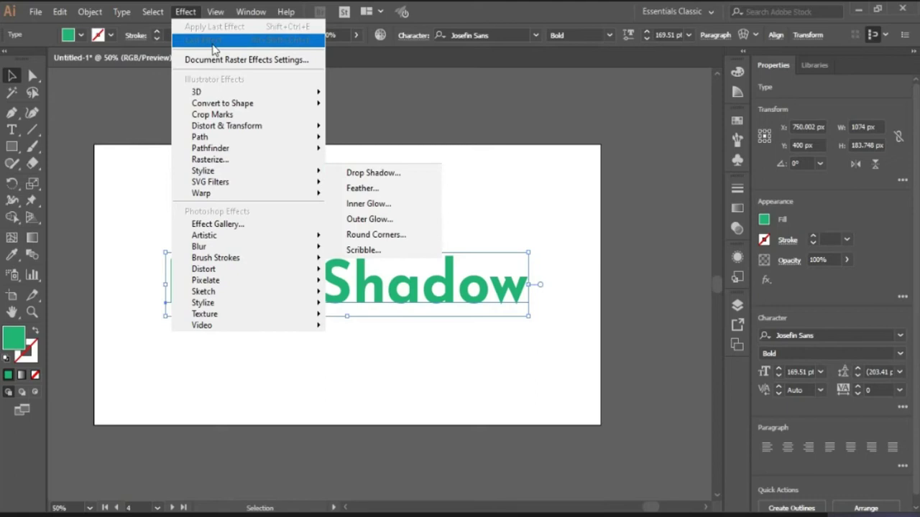
left_click(373, 174)
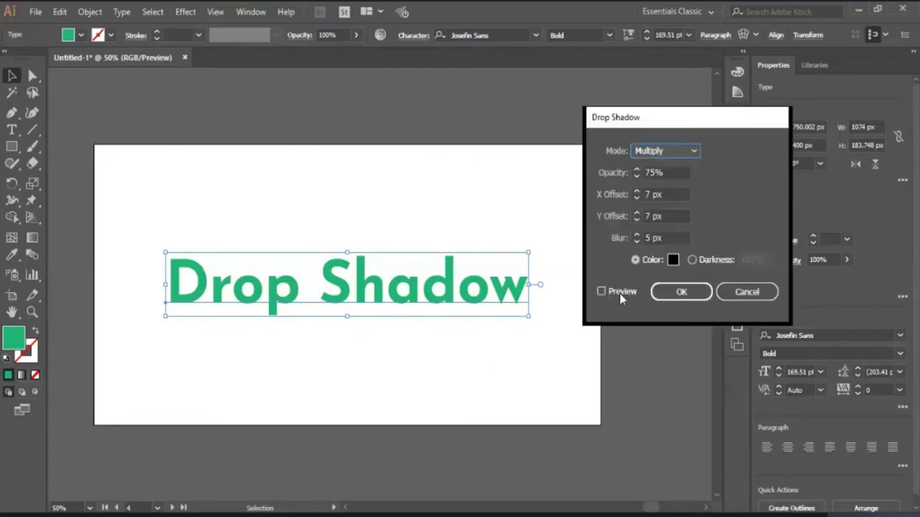
left_click(620, 294)
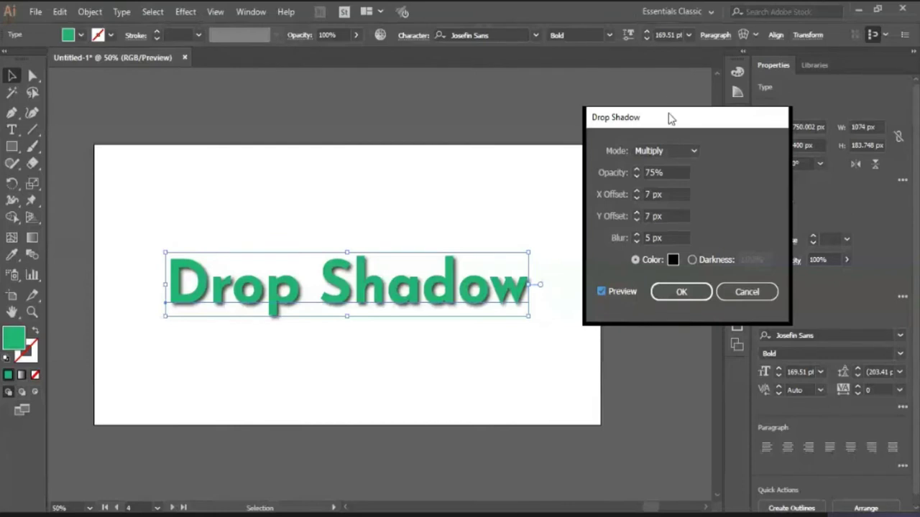
left_click_drag(668, 118, 624, 189)
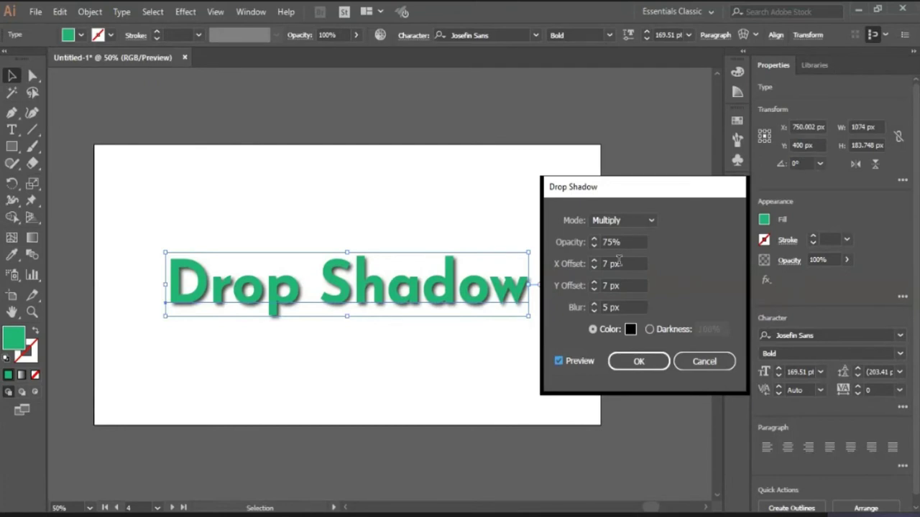
left_click(649, 220)
key("Down")
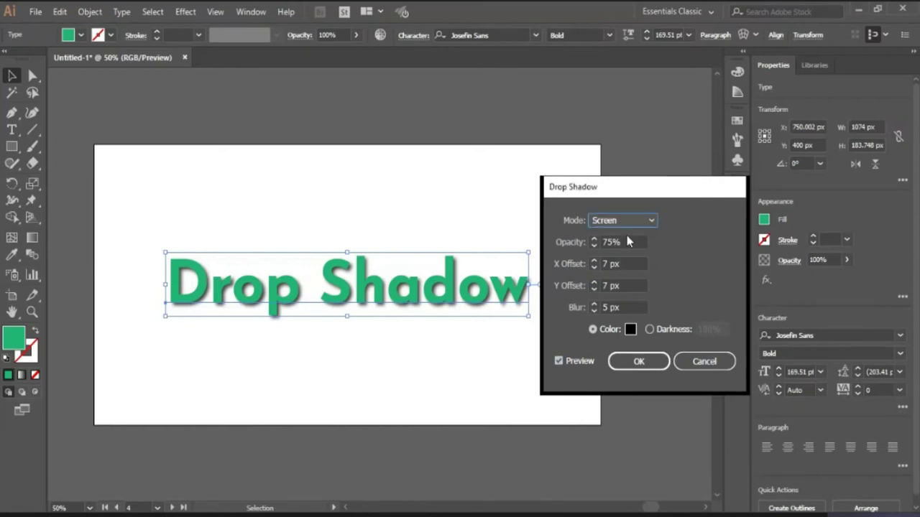
key("Up")
key("Up")
key("Up")
key("Up")
key("Up")
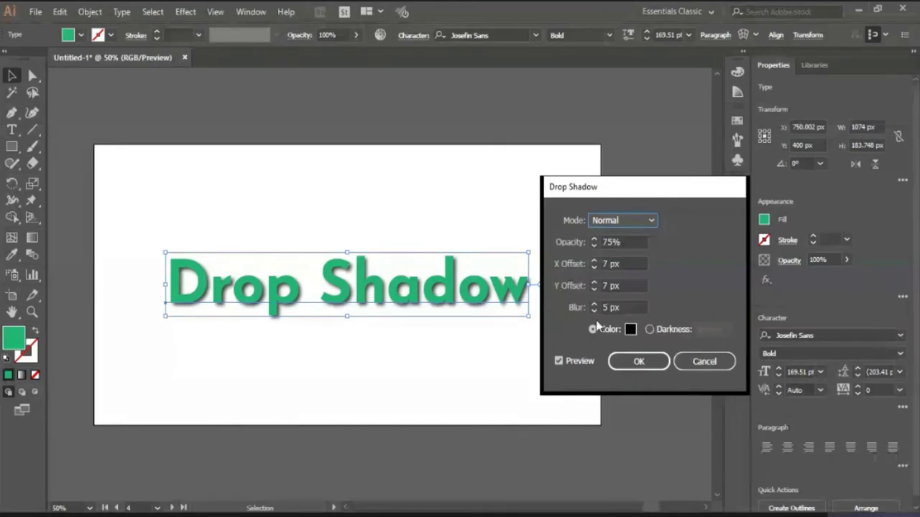
Set the shadow offsets to X 14 px and Y 13 px.
left_click(593, 262)
left_click(594, 262)
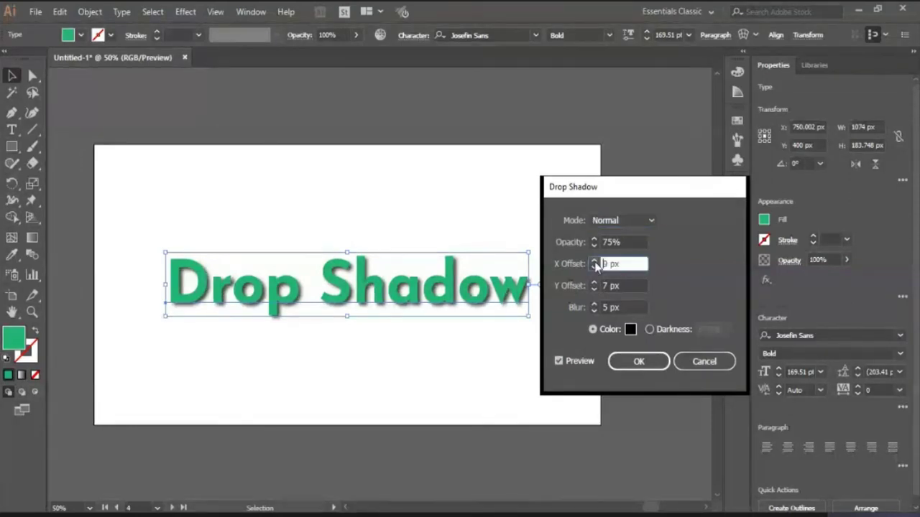
left_click(594, 262)
left_click(594, 262)
left_click(594, 262)
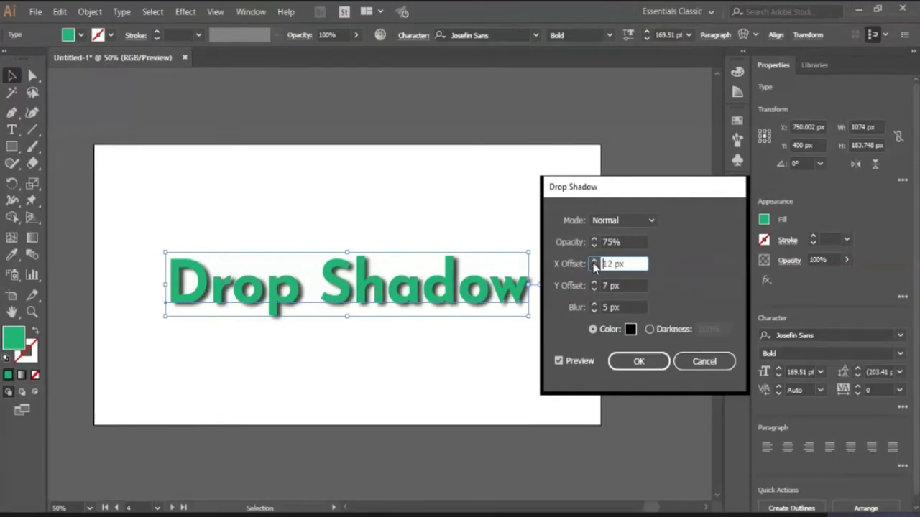
left_click(593, 262)
left_click(594, 262)
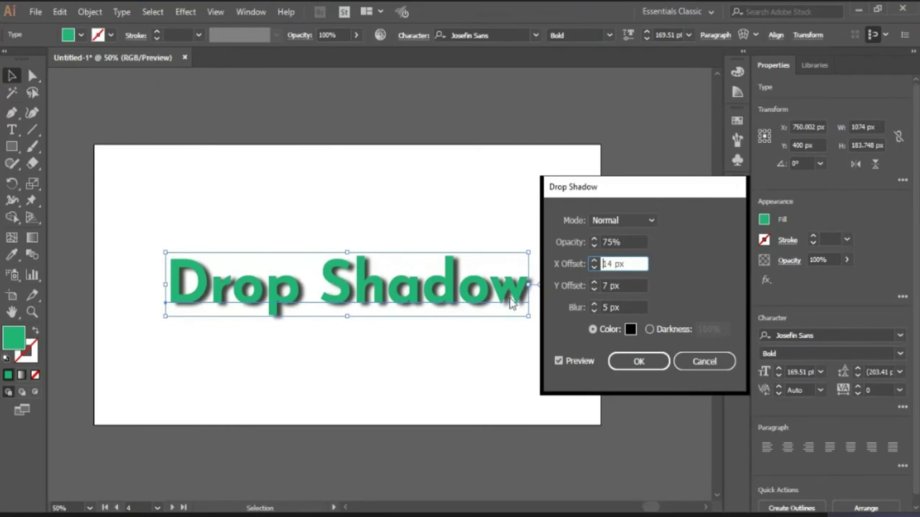
left_click(594, 283)
left_click(595, 284)
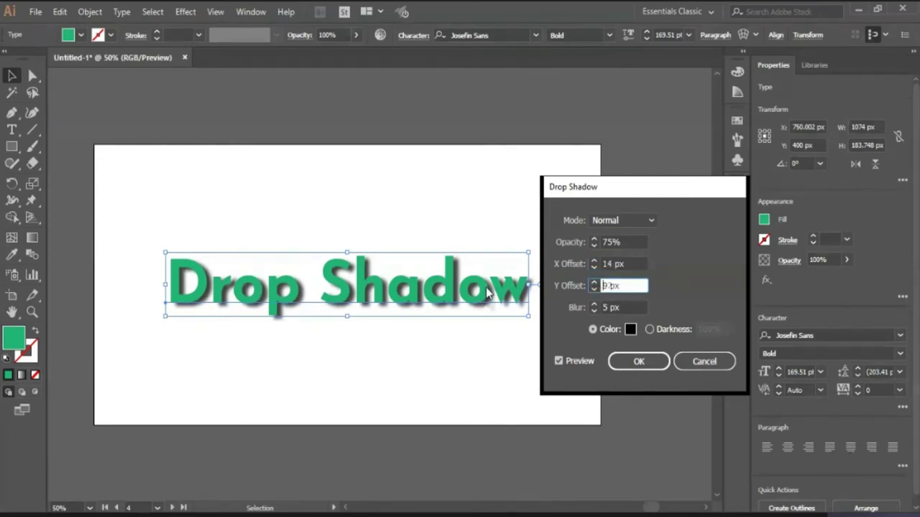
left_click(594, 283)
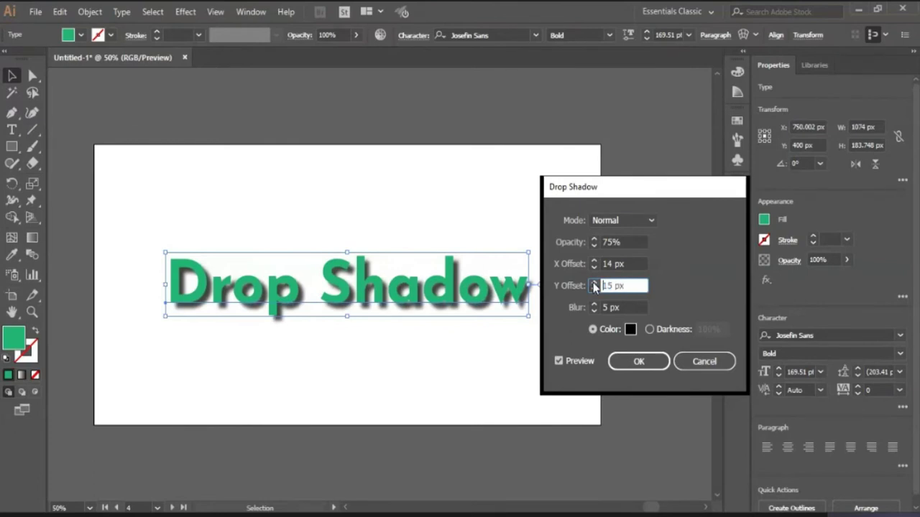
left_click(595, 291)
left_click(595, 291)
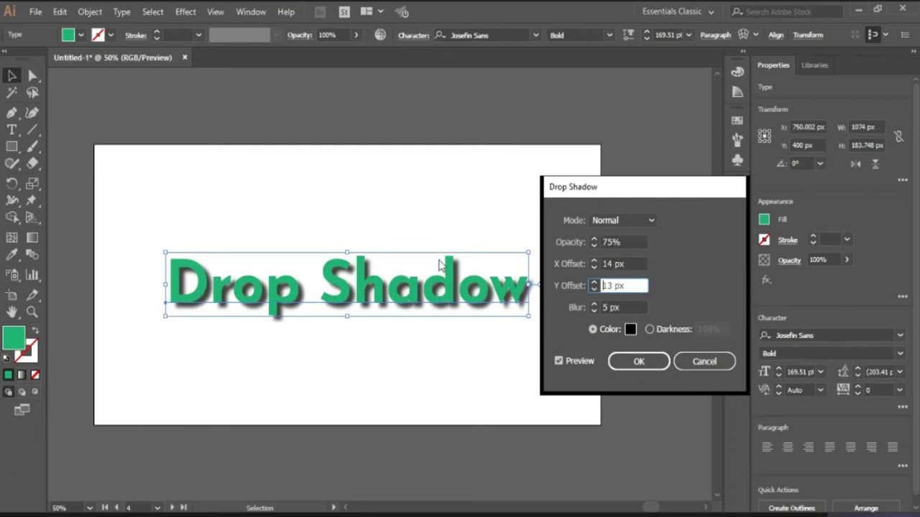
Set the shadow blur to 5 px.
left_click(595, 305)
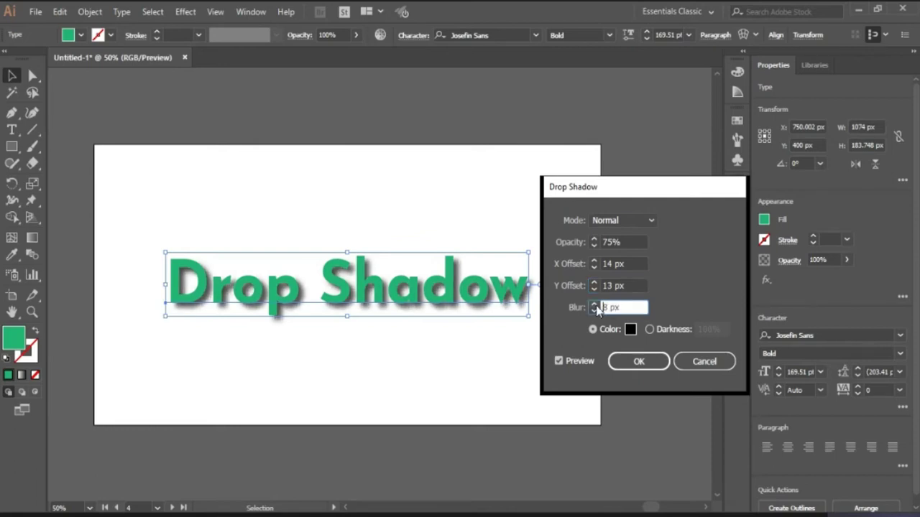
left_click(594, 305)
left_click(594, 305)
left_click(593, 304)
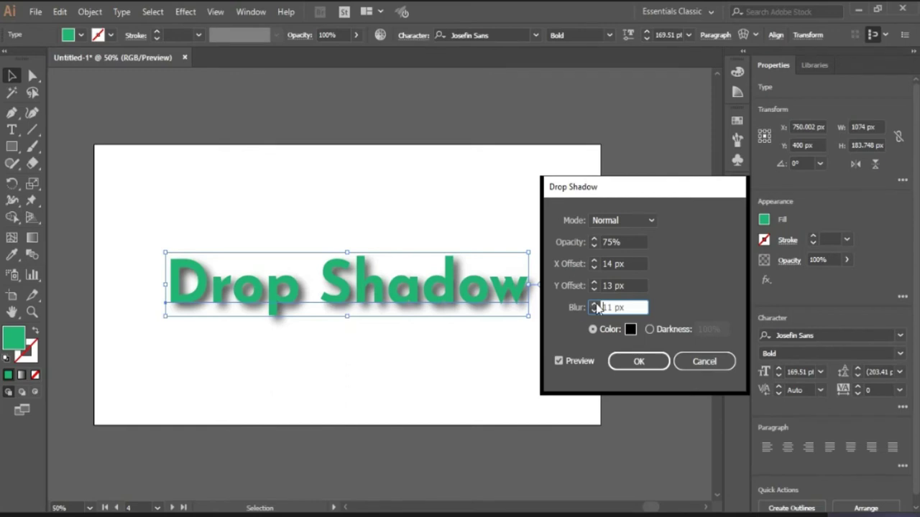
left_click(594, 311)
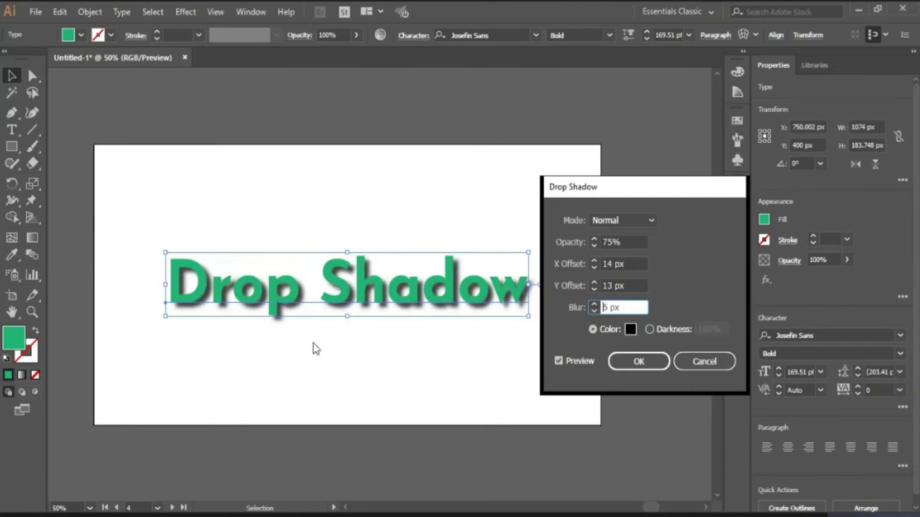
Pick the dark teal-black 161F21 as the drop shadow colour in the Color Picker.
left_click(630, 330)
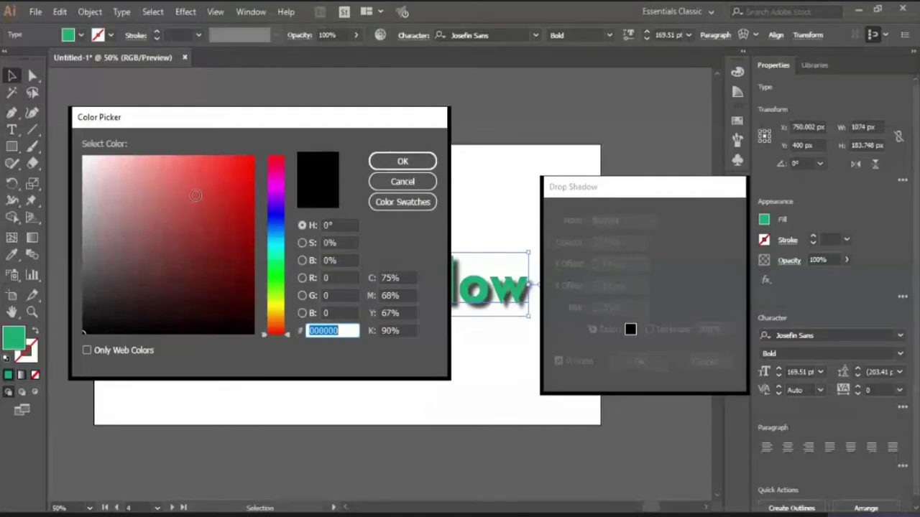
left_click(382, 164)
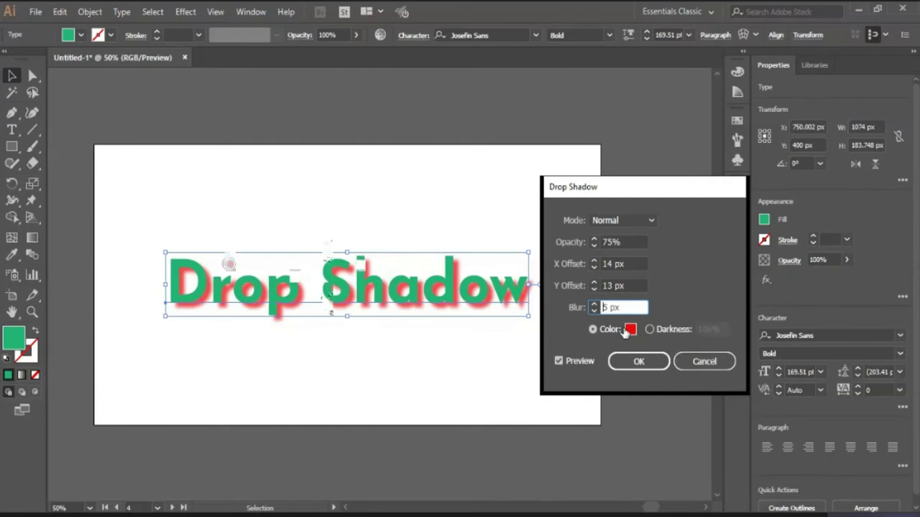
left_click(630, 330)
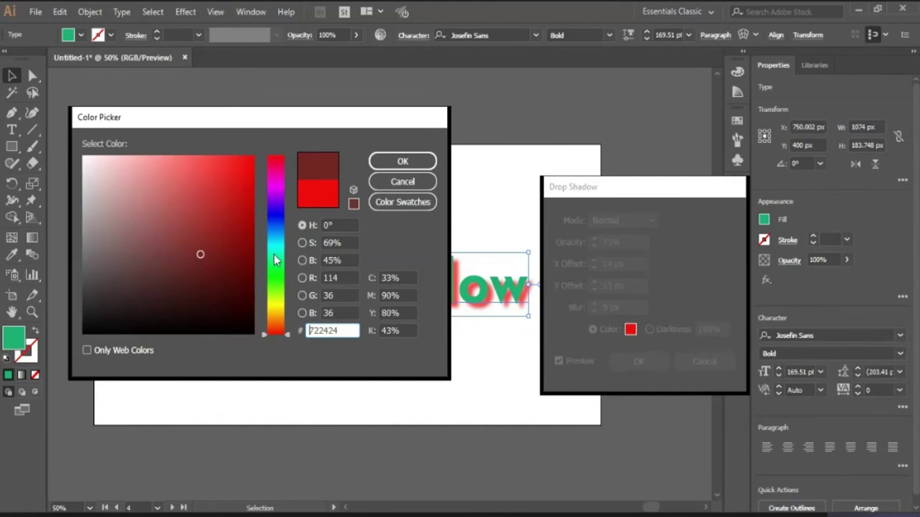
left_click(402, 181)
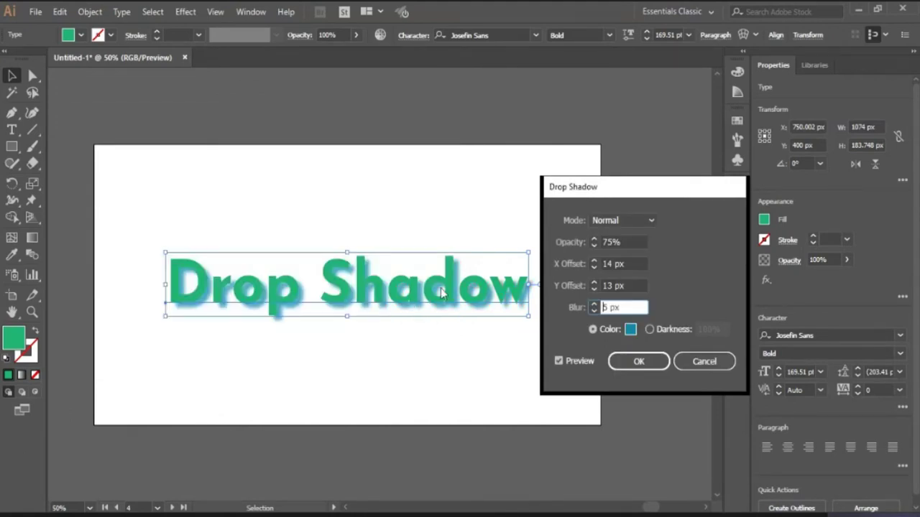
left_click(629, 329)
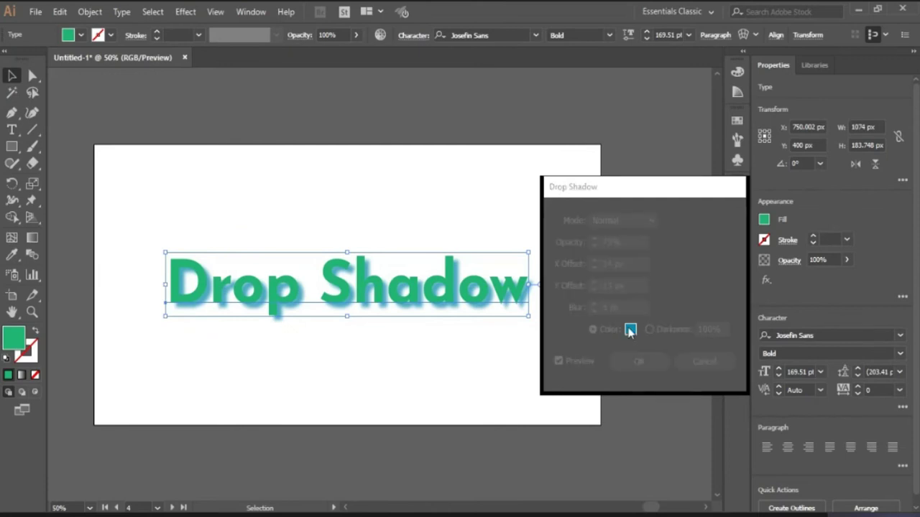
left_click(139, 312)
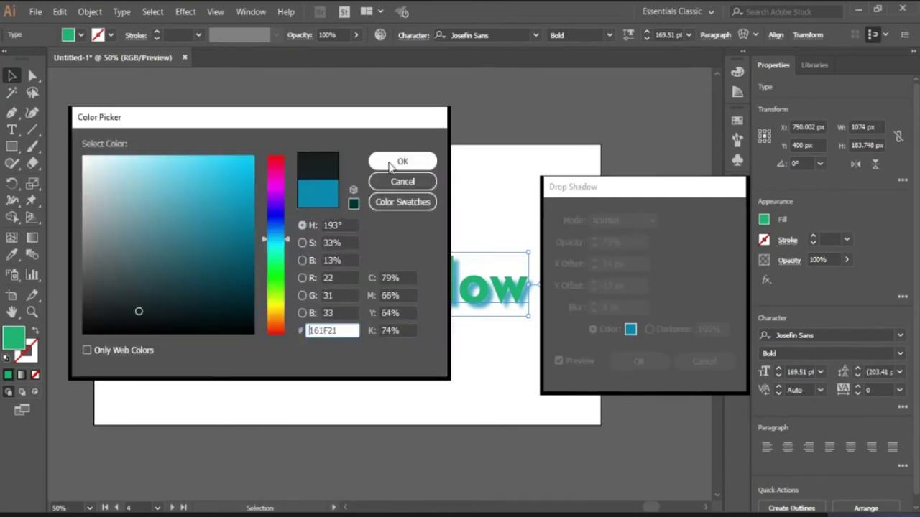
left_click(391, 164)
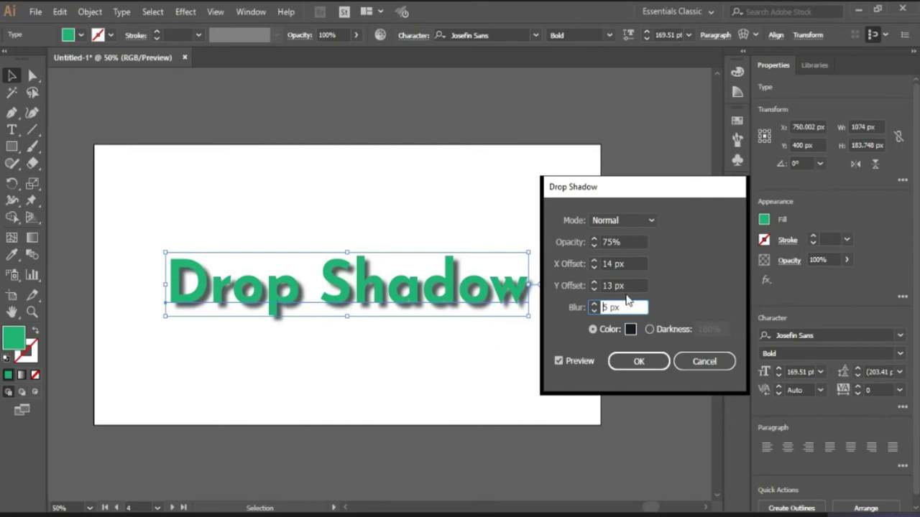
left_click(661, 330)
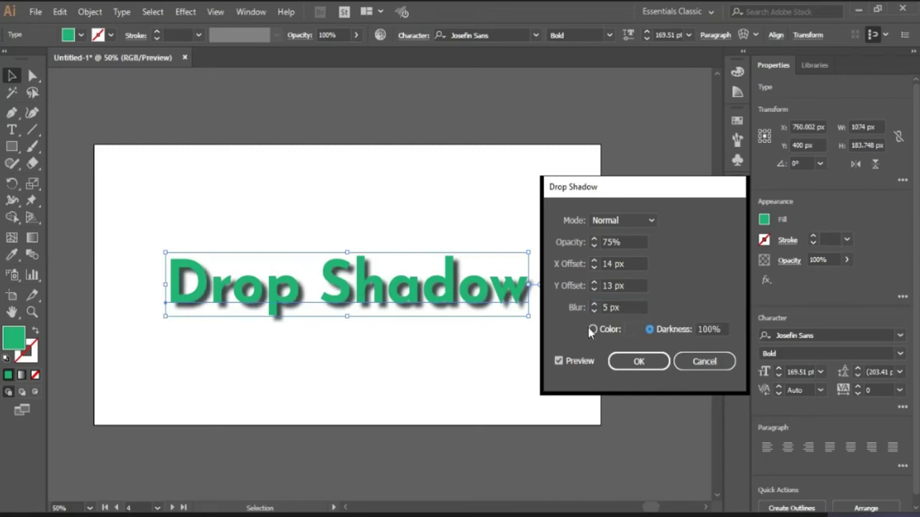
key("Tab")
type("50")
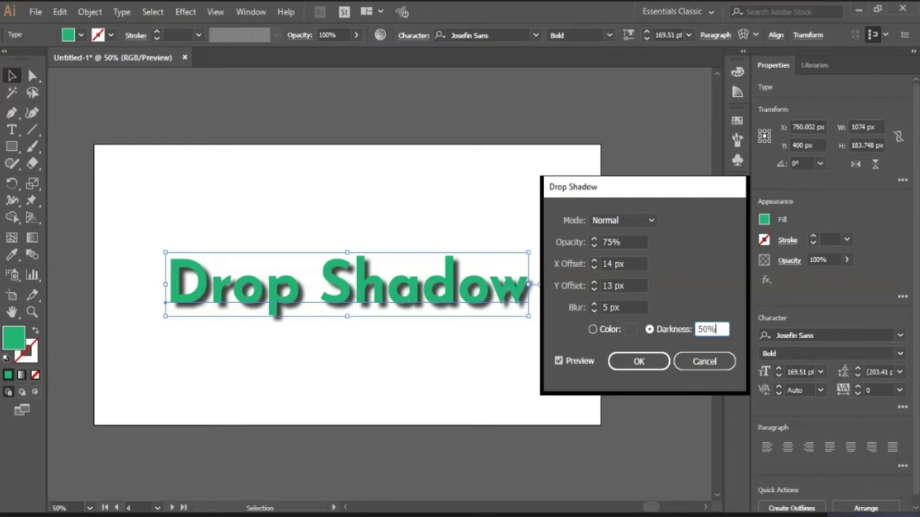
left_click(626, 379)
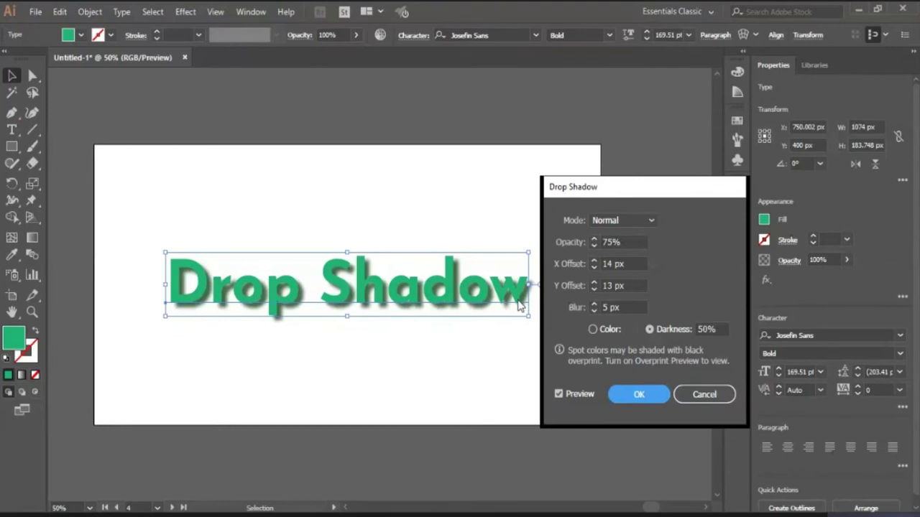
left_click(649, 329)
type("100%")
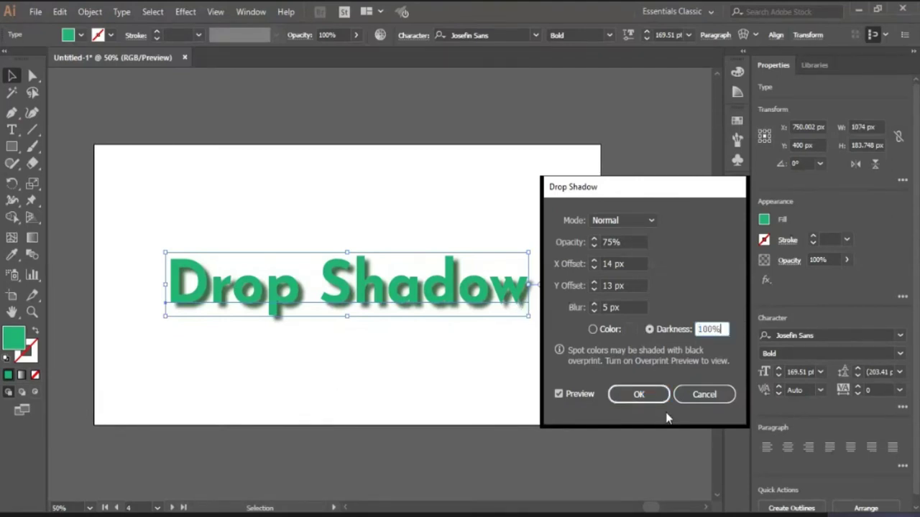
left_click(666, 417)
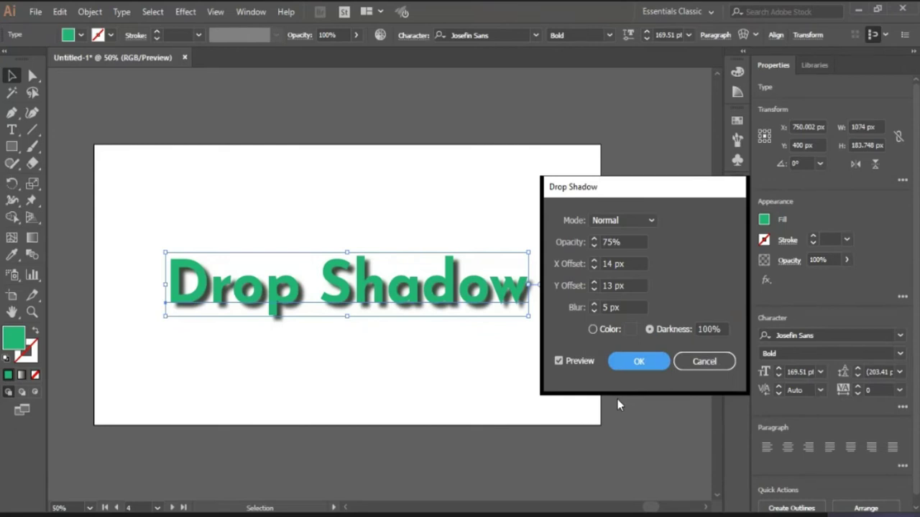
left_click(592, 329)
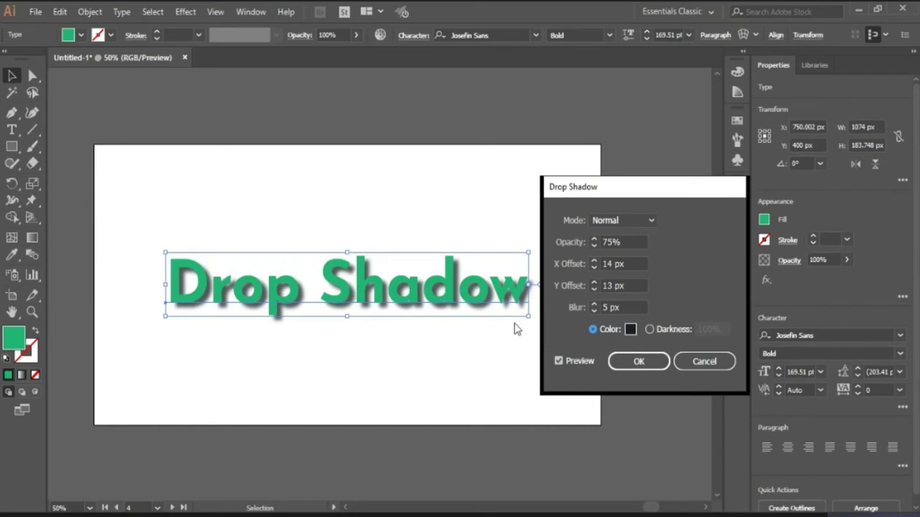
Reduce the shadow blur to 2 px, Y offset to 10 px and X offset to 8 px.
left_click(593, 310)
double_click(592, 312)
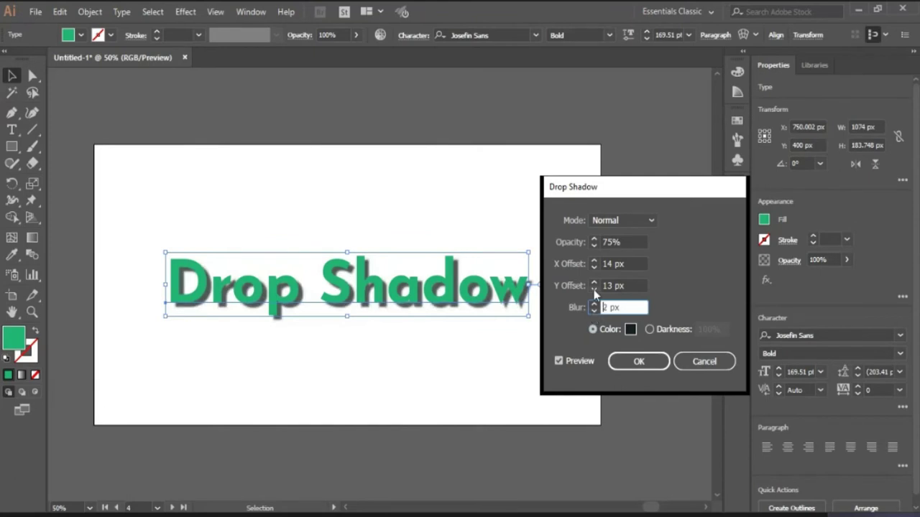
triple_click(593, 290)
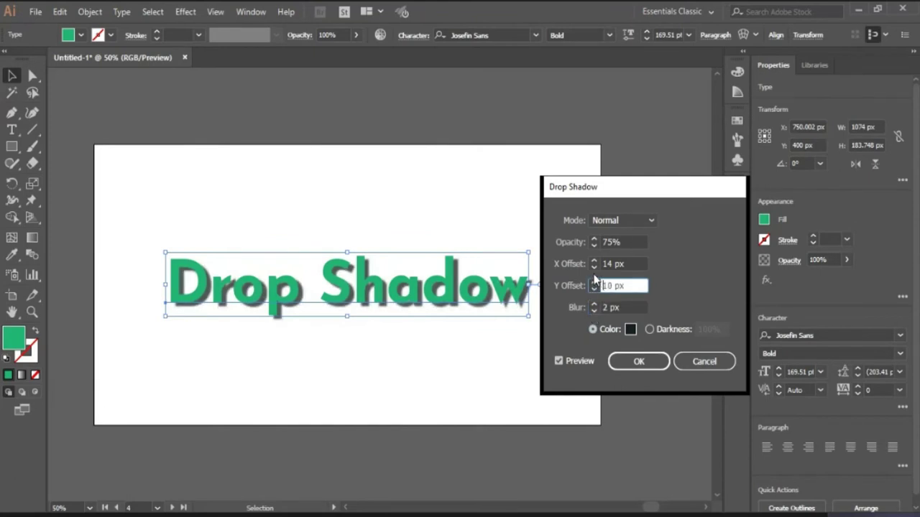
double_click(593, 267)
double_click(594, 267)
left_click(595, 270)
left_click(595, 270)
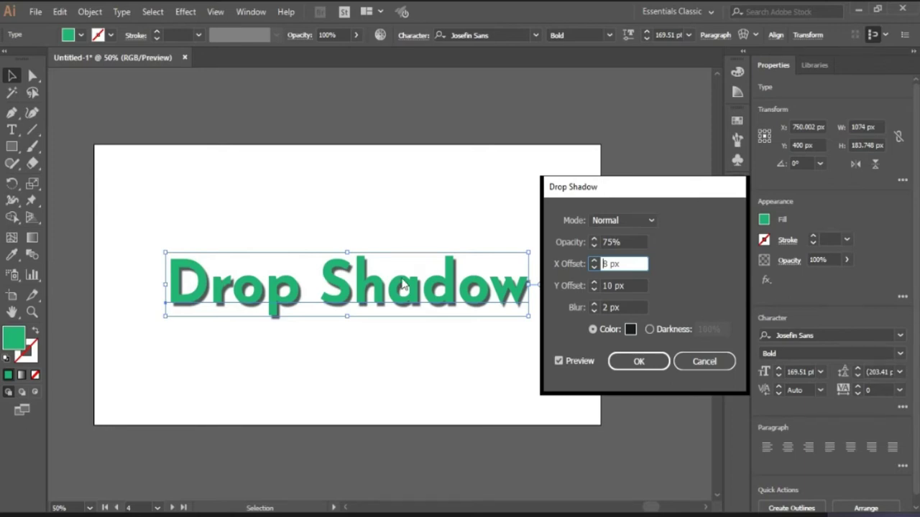
mouse_move(408, 466)
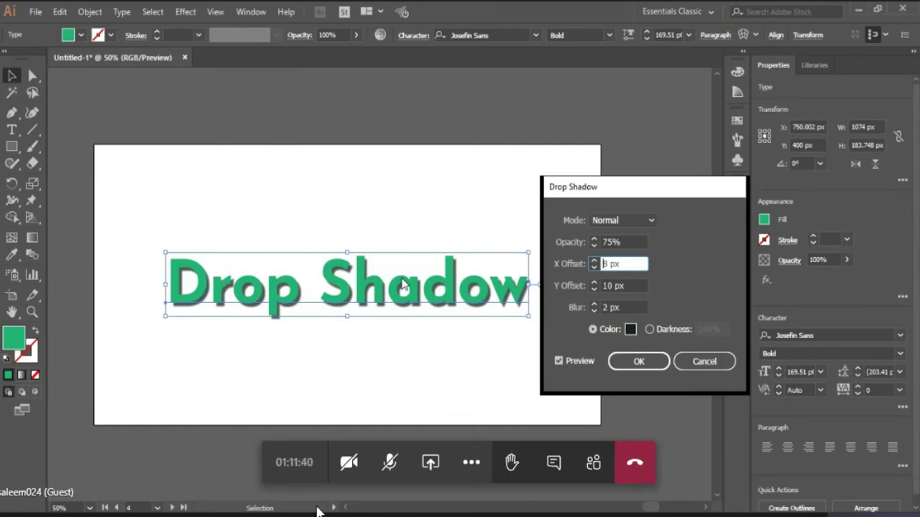
Try brown-grey, dark brown, crimson and red fills on the headline, then settle on white.
left_click(389, 465)
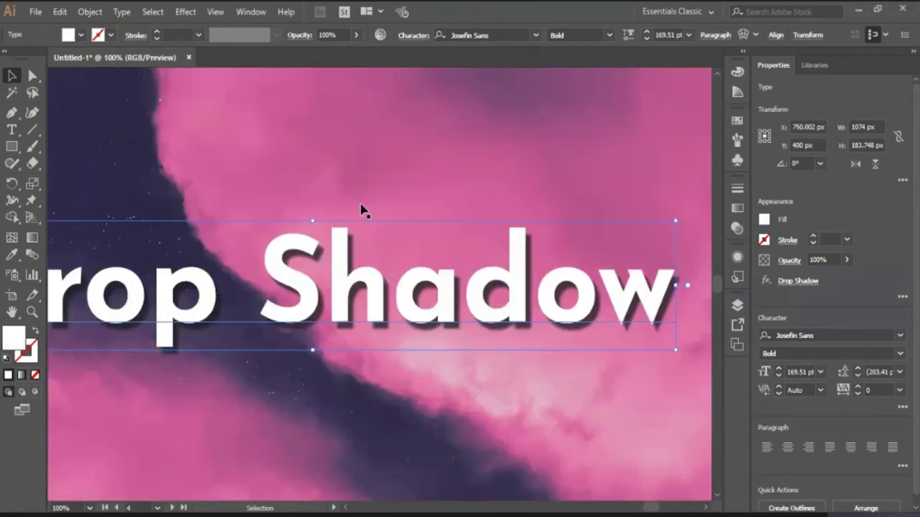
left_click(82, 35)
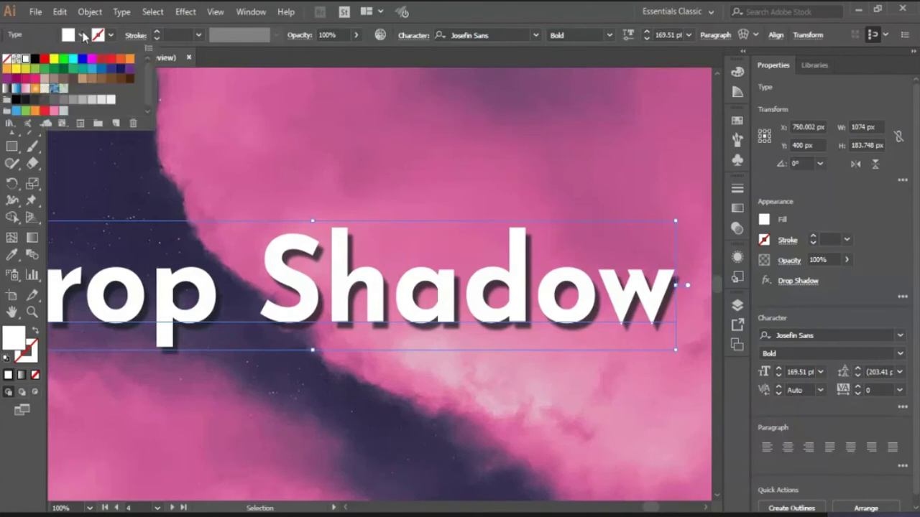
left_click(65, 80)
left_click(73, 80)
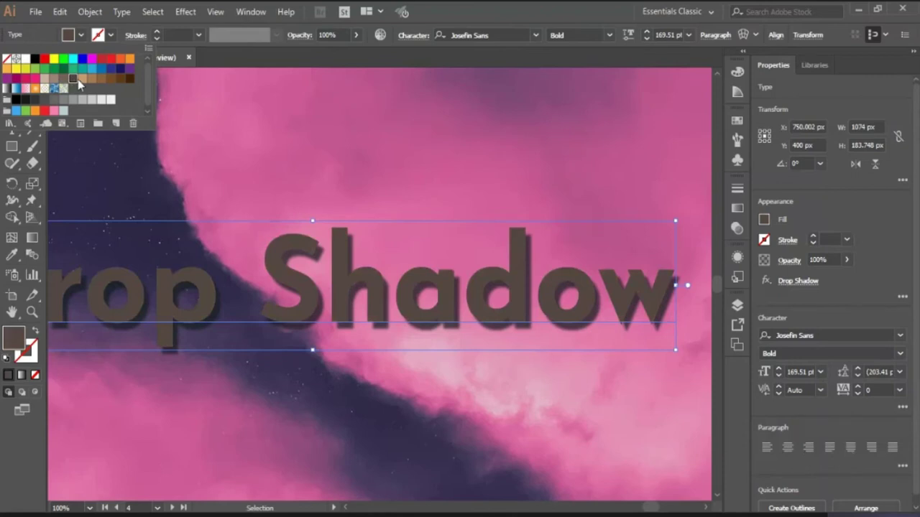
left_click(103, 61)
left_click(111, 58)
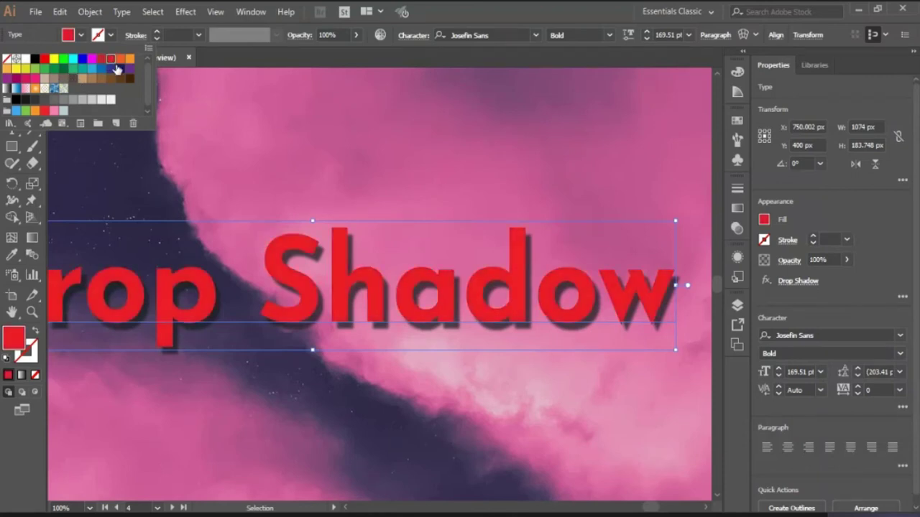
left_click(26, 60)
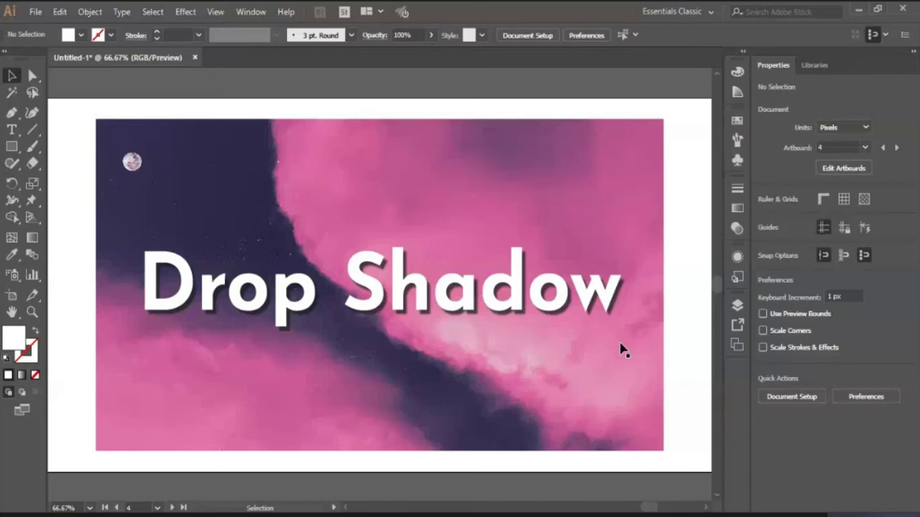
key("ctrl+minus")
key("shift+o")
Move Artboard 6 further right on the canvas.
left_click_drag(364, 355, 644, 392)
left_click(551, 281)
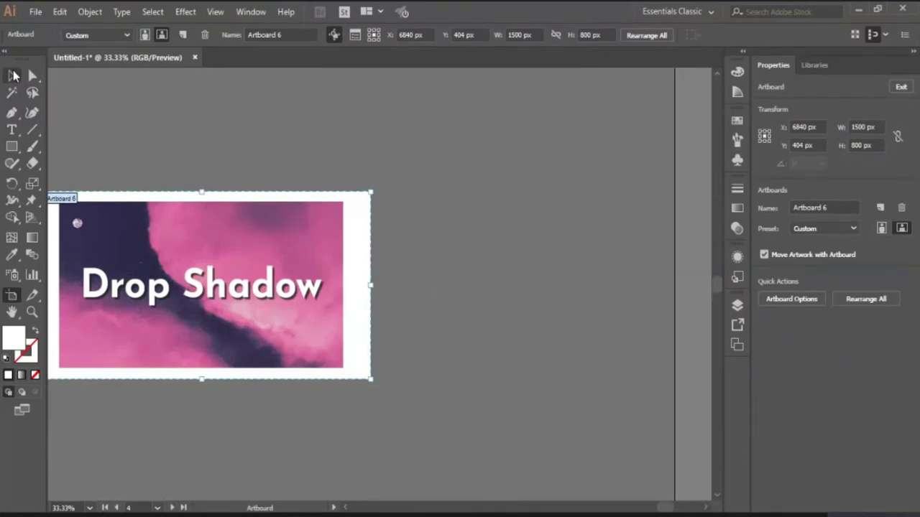
left_click(13, 76)
Add a new landscape Artboard 8 after Artboard 5, discarding the extra Artboard 7, and zoom to 50%.
left_click(736, 345)
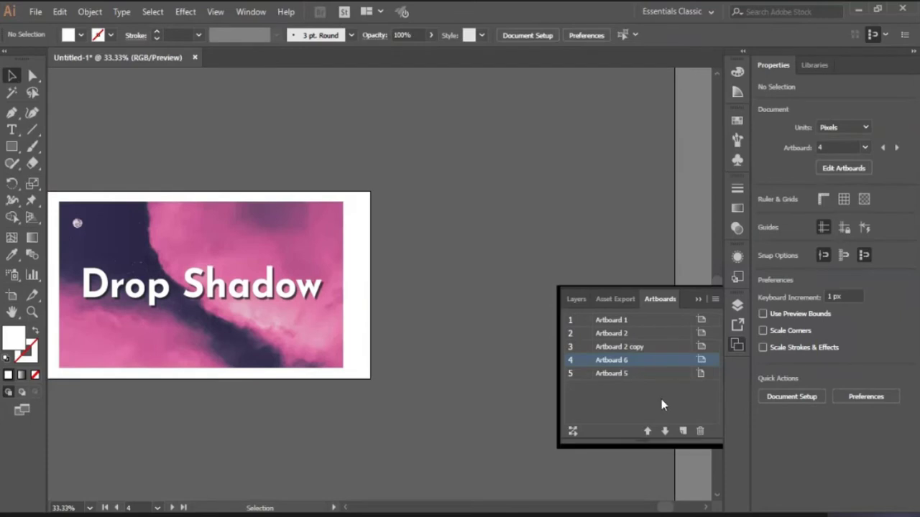
left_click(664, 431)
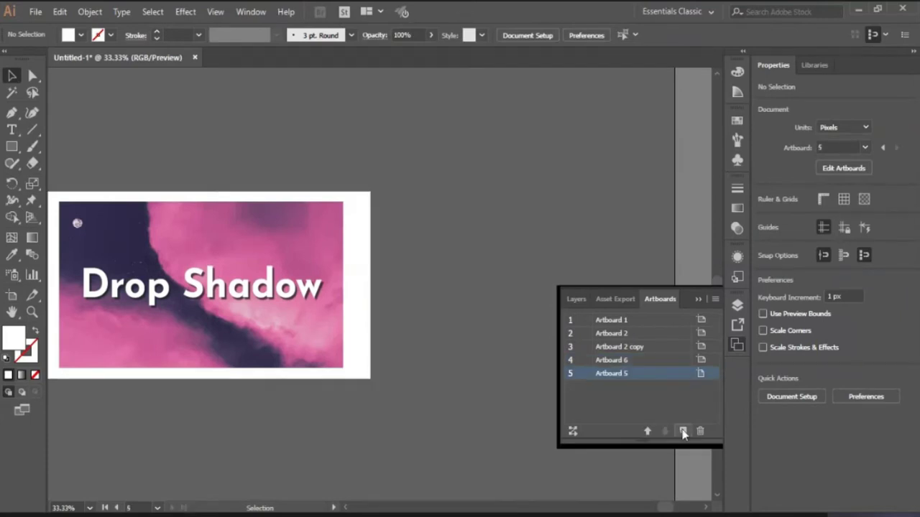
left_click(682, 431)
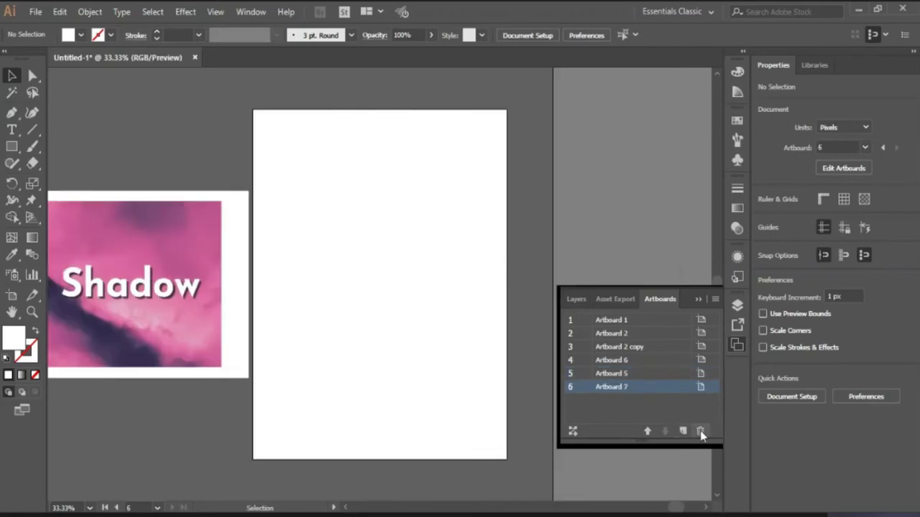
left_click(701, 431)
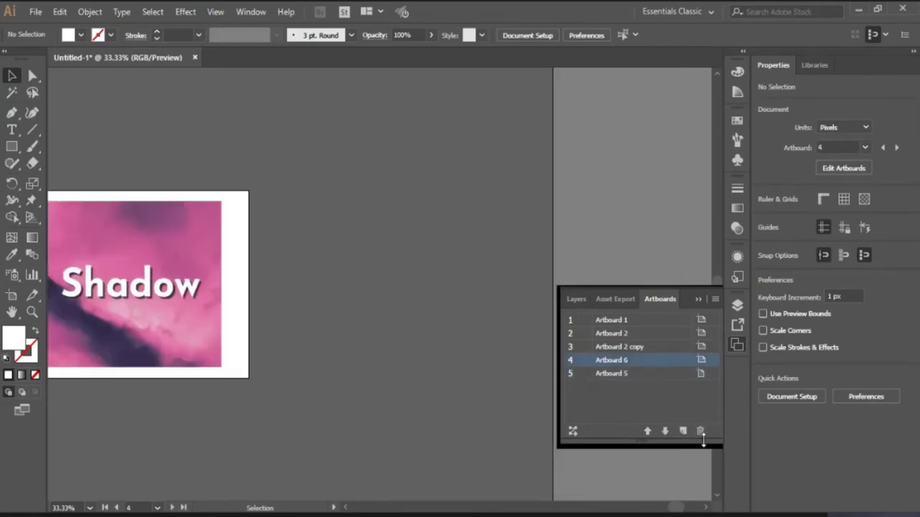
left_click(682, 431)
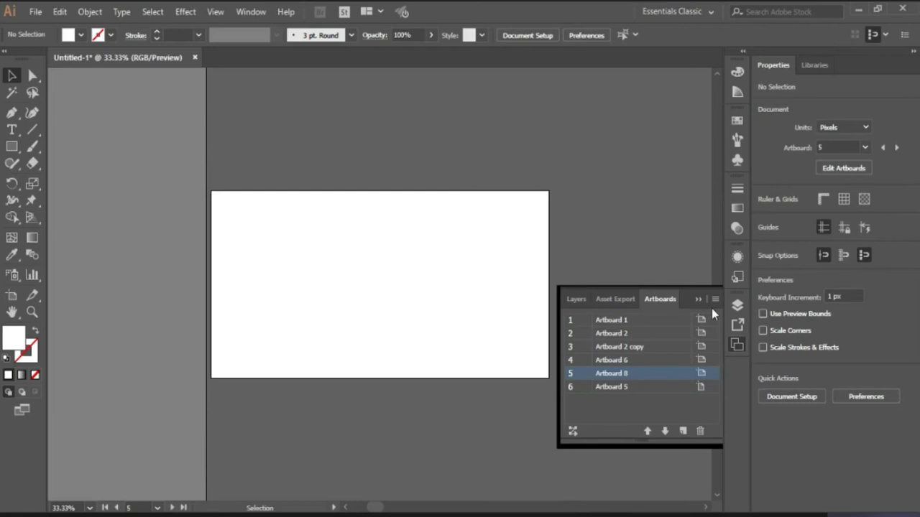
left_click(736, 344)
key("a")
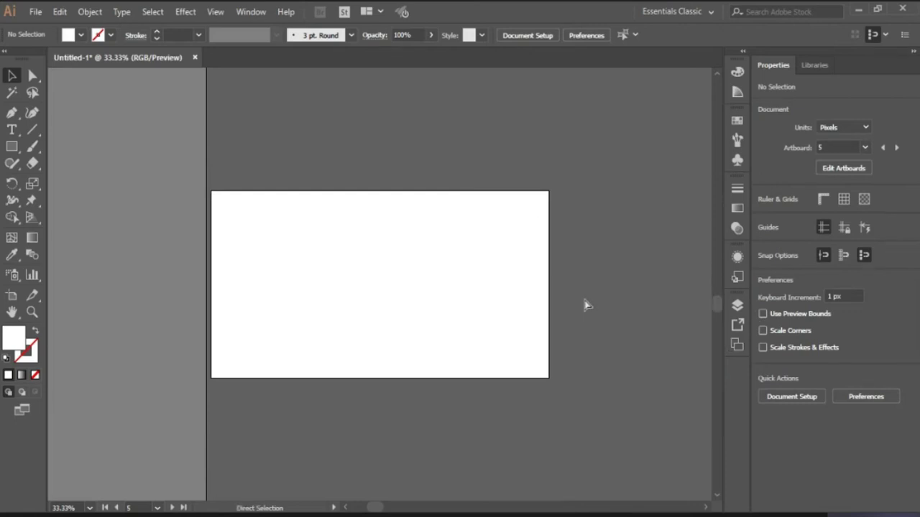
key("ctrl+equal")
Draw a 500 px circle on the new artboard and fill it green.
left_click(346, 508)
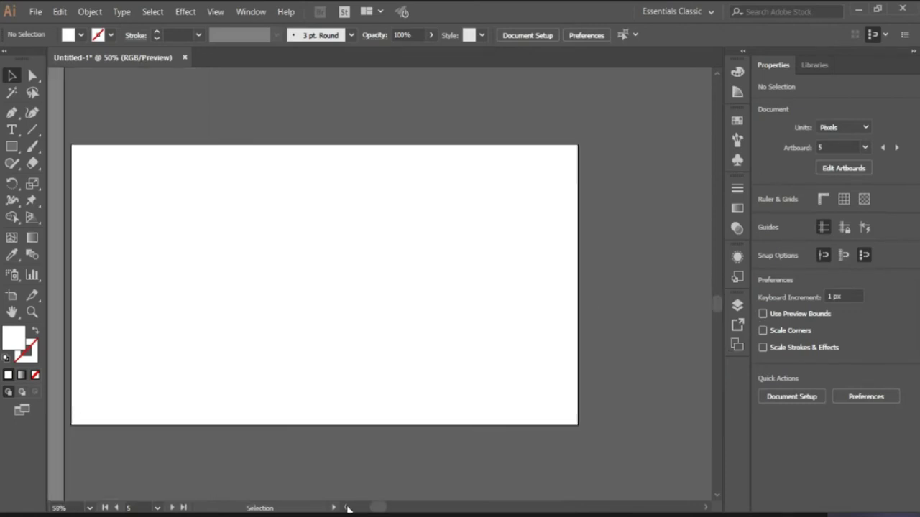
left_click(347, 509)
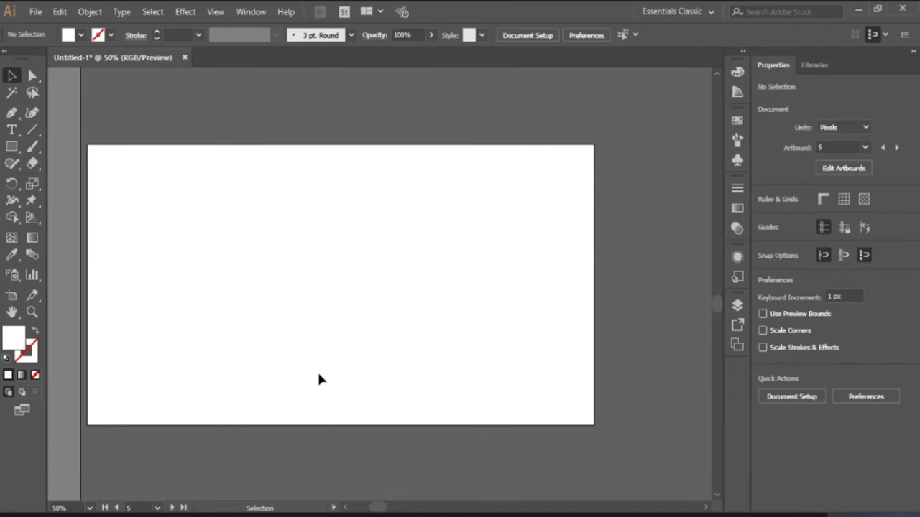
key("l")
left_click_drag(295, 263, 380, 351)
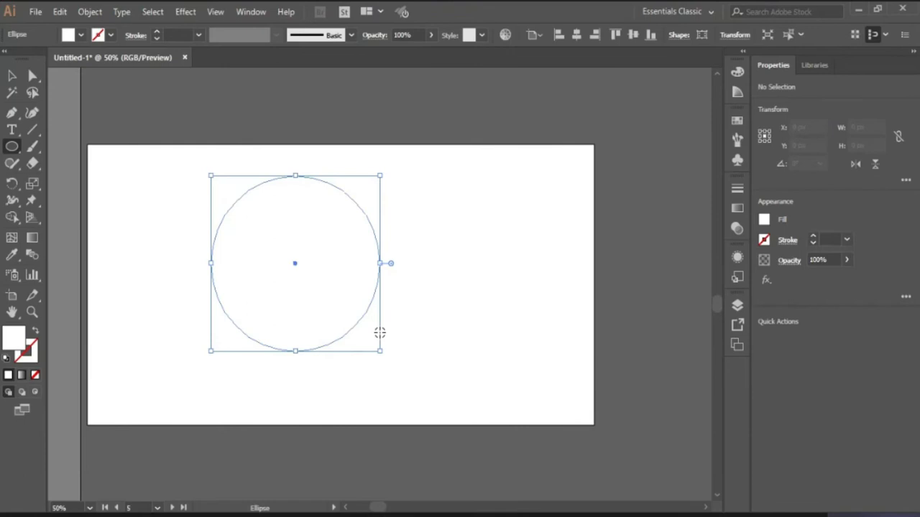
left_click(11, 75)
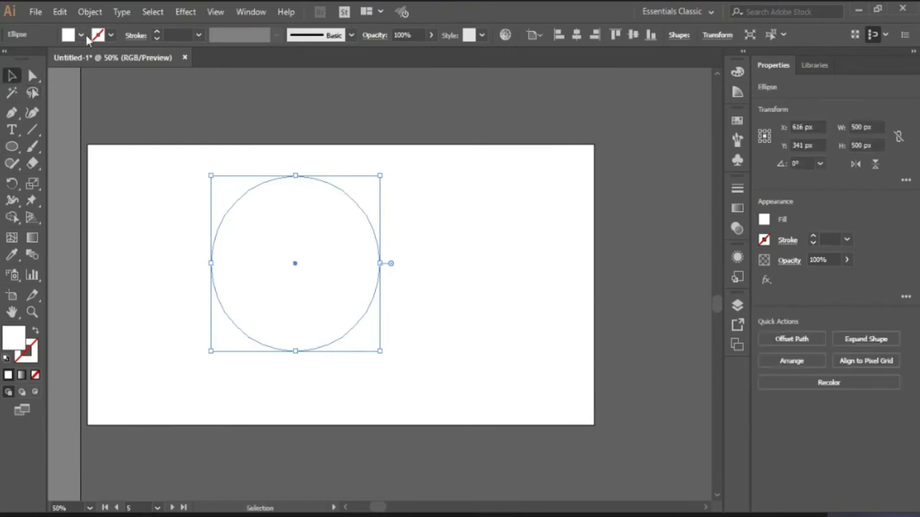
left_click(81, 34)
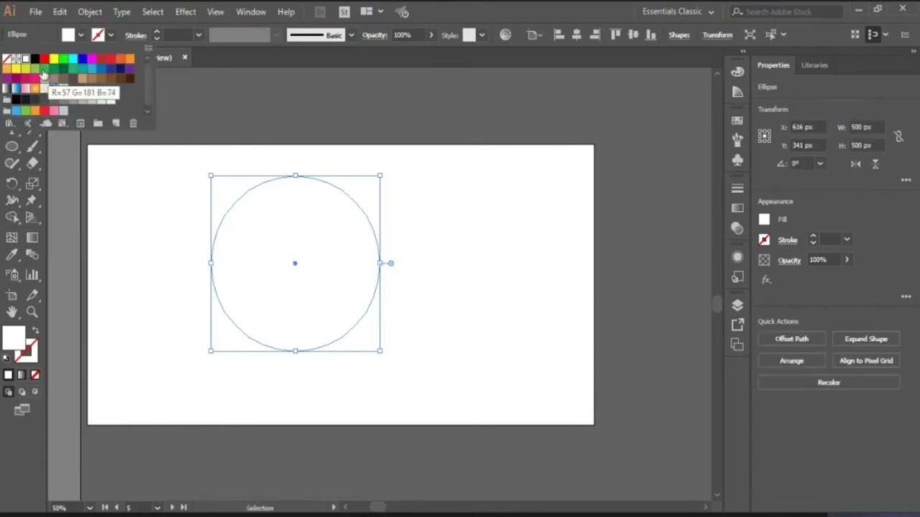
left_click(44, 72)
Align the green circle to the artboard's horizontal and vertical centre.
left_click(576, 35)
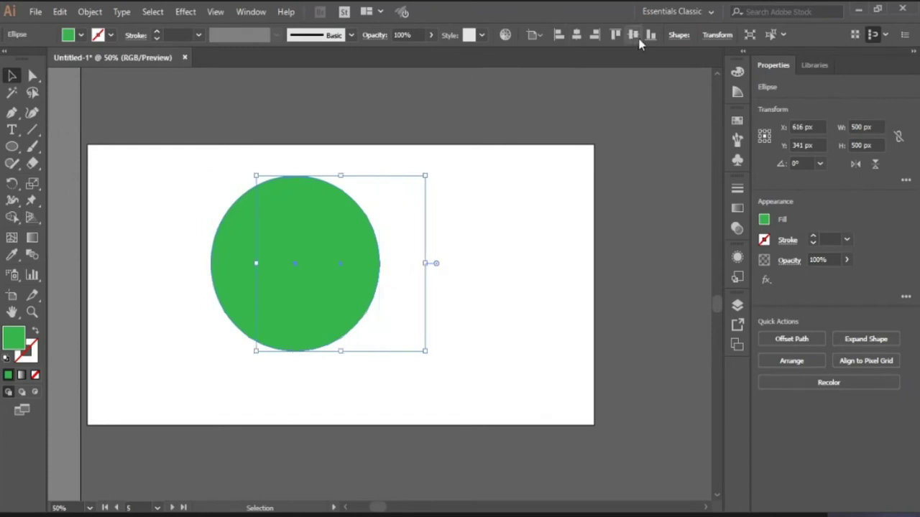
left_click(633, 35)
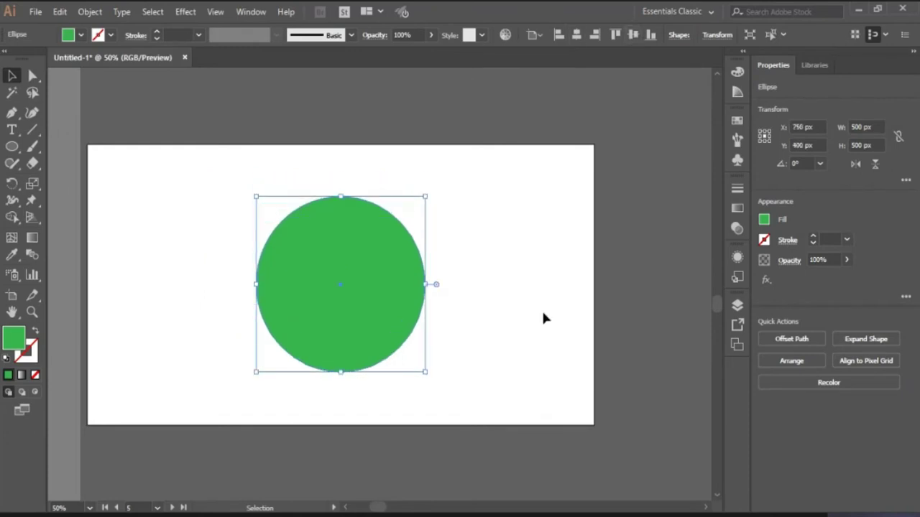
left_click(552, 332)
key("ctrl+a")
Add a Drop Shadow to the circle with Preview on and X Offset -10 px.
left_click(192, 13)
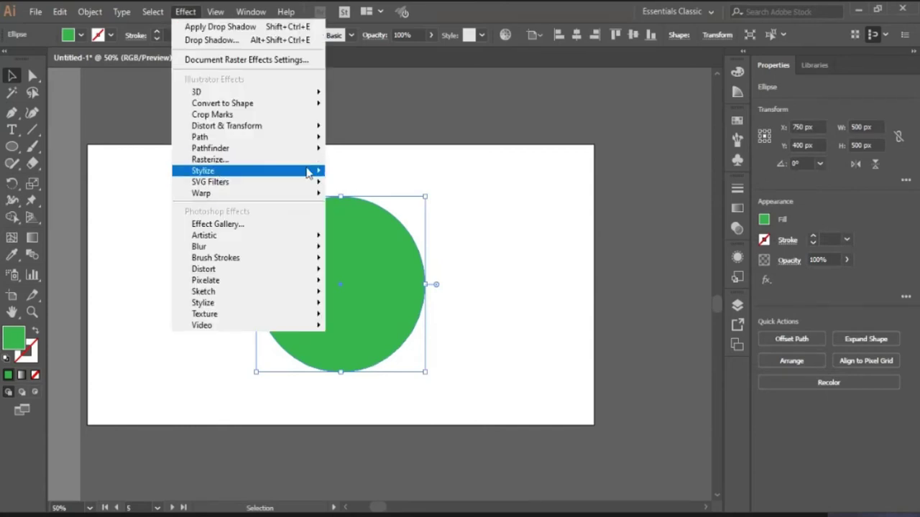
left_click(347, 175)
left_click(577, 363)
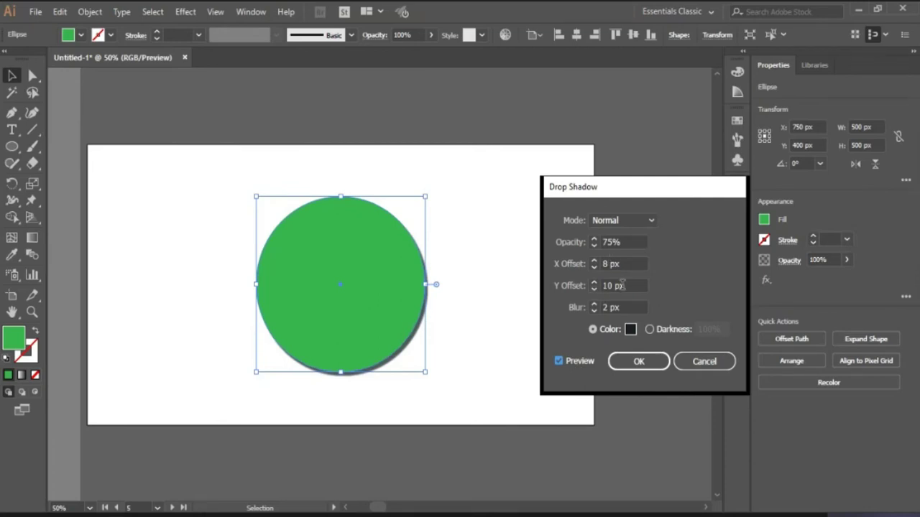
left_click(593, 260)
left_click(593, 260)
left_click(594, 260)
left_click(594, 260)
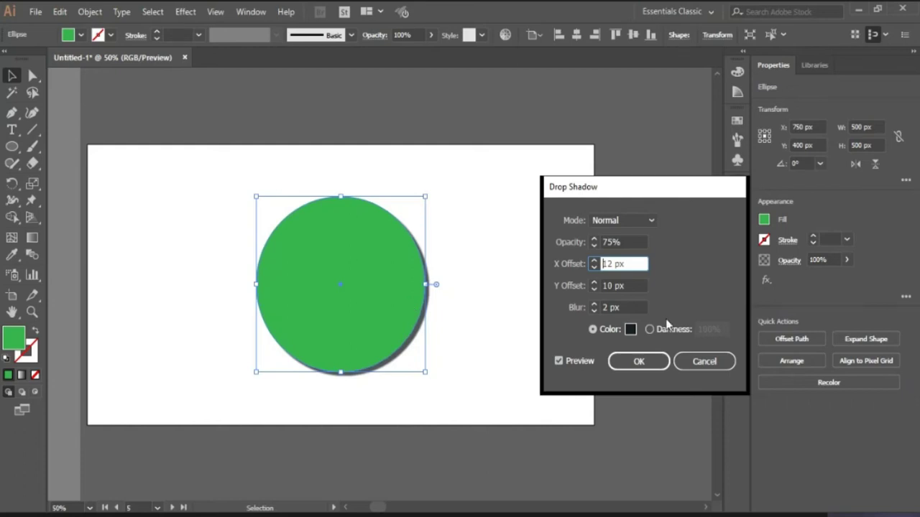
left_click(594, 267)
left_click(594, 267)
left_click(594, 268)
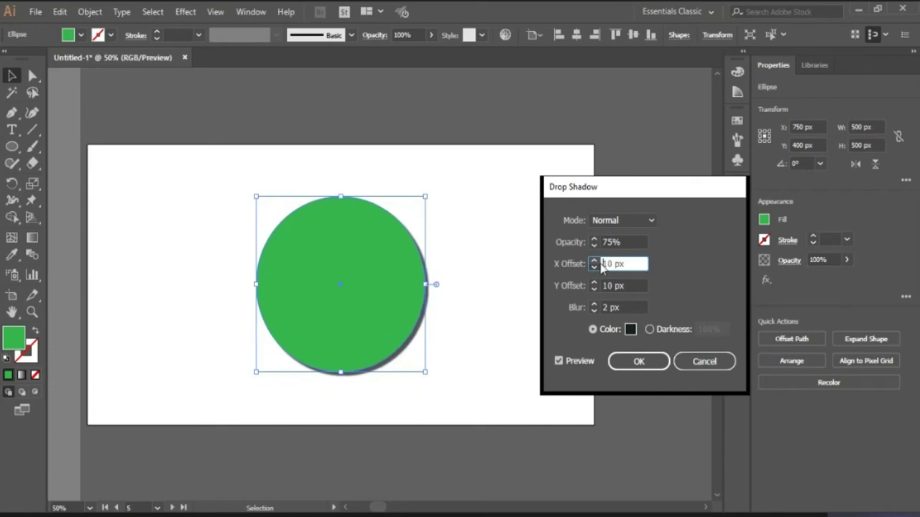
left_click(595, 268)
type("5")
left_click_drag(595, 268, 595, 268)
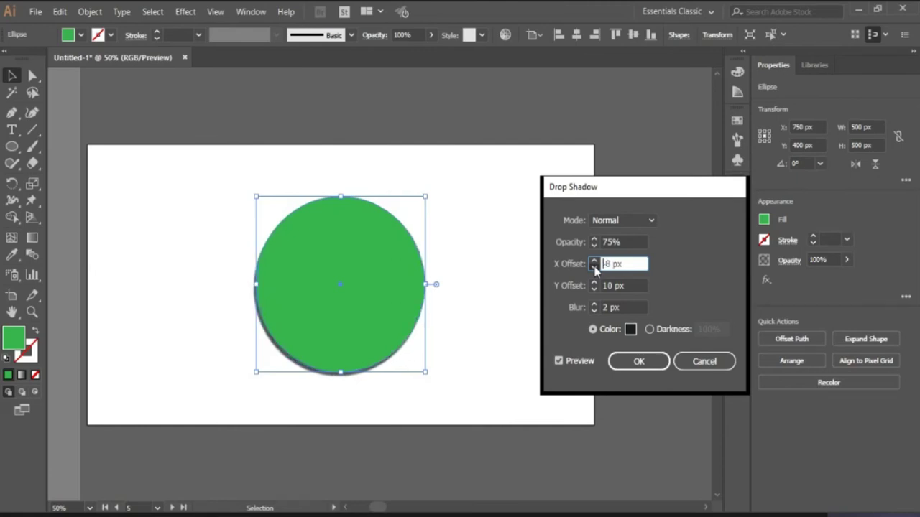
left_click(595, 268)
left_click(595, 268)
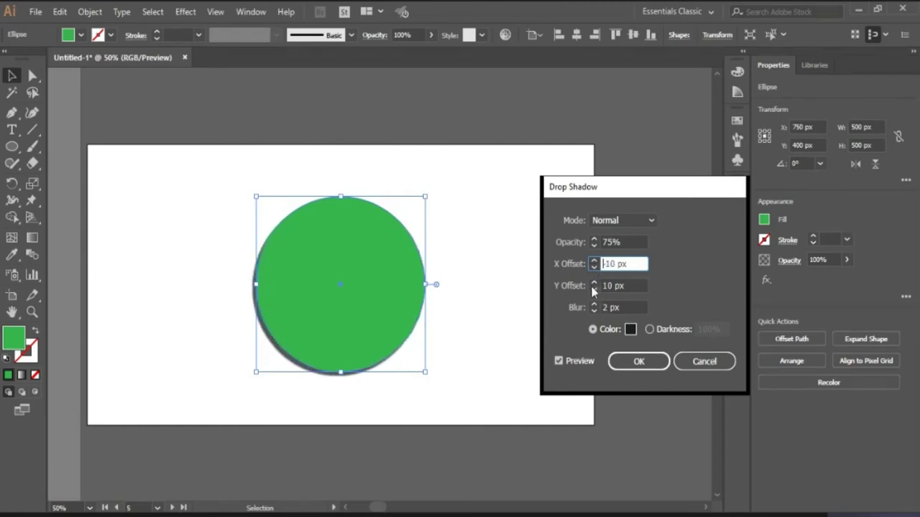
Set the shadow's Y Offset to -10 px and apply the effect.
key("Tab")
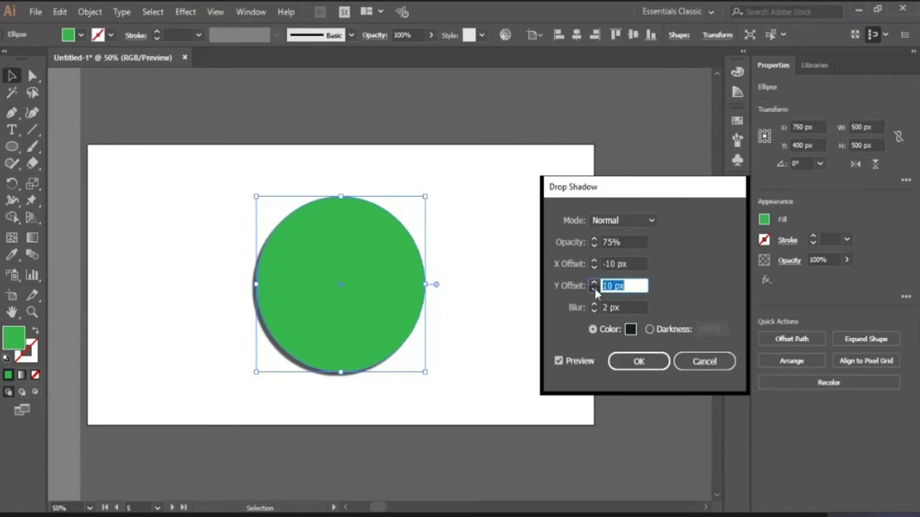
left_click(595, 289)
left_click(594, 289)
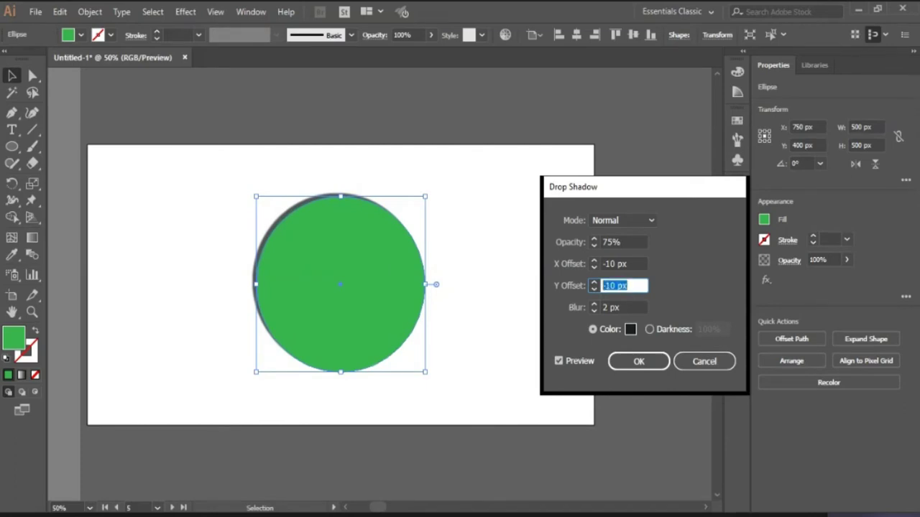
key("Return")
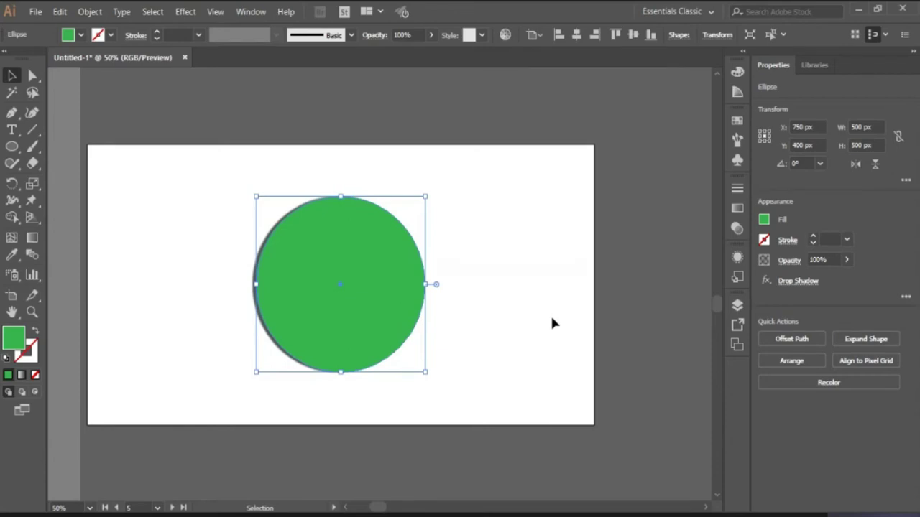
left_click(250, 12)
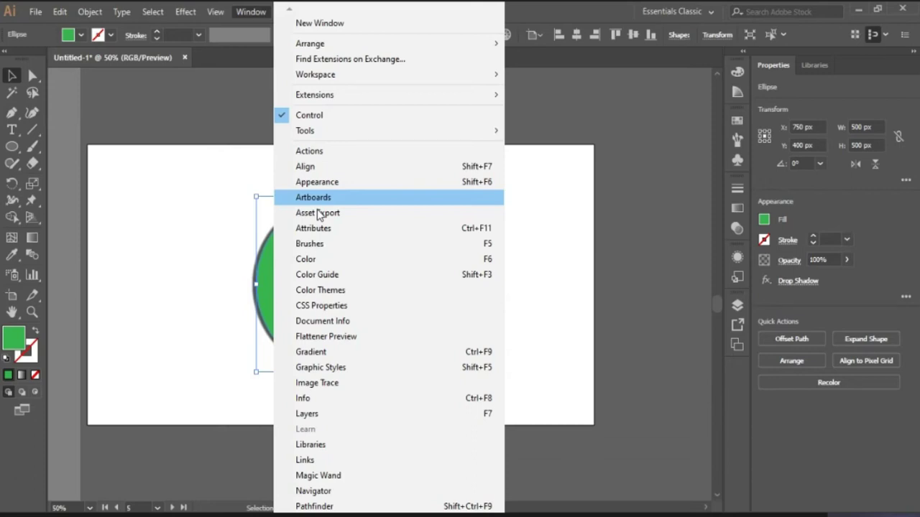
Turn off the eye icon of the circle's Drop Shadow in the Appearance panel, keeping the effect listed.
left_click(185, 11)
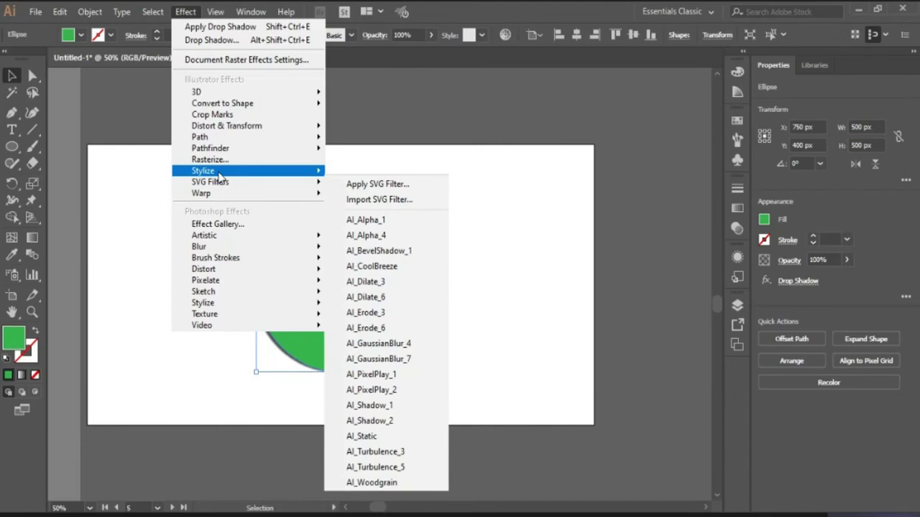
mouse_move(240, 174)
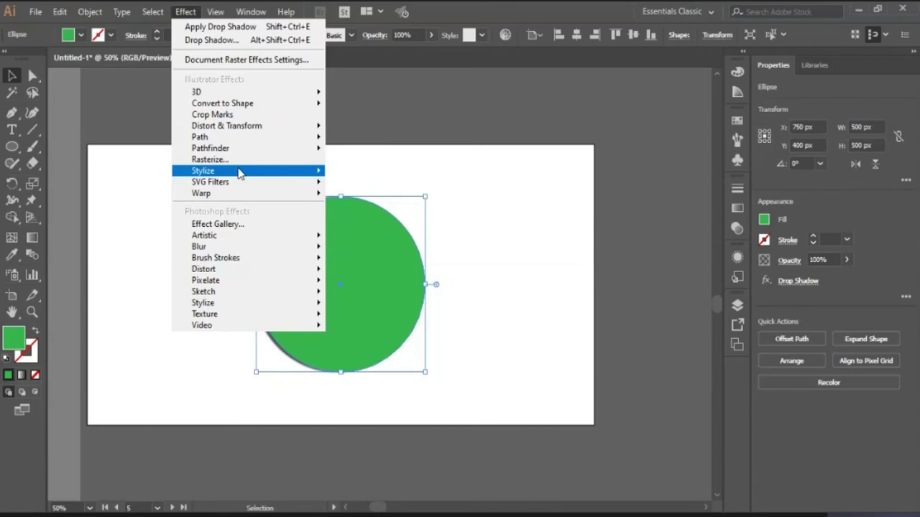
left_click(529, 316)
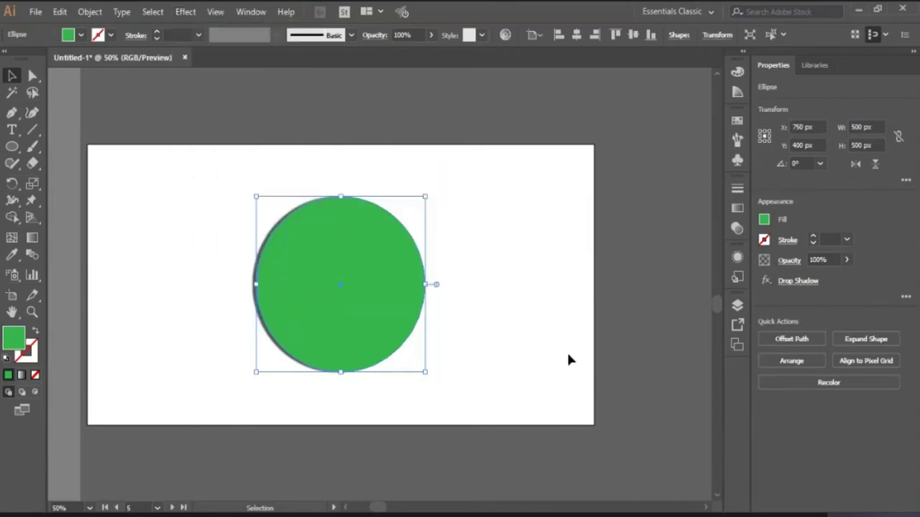
left_click(737, 257)
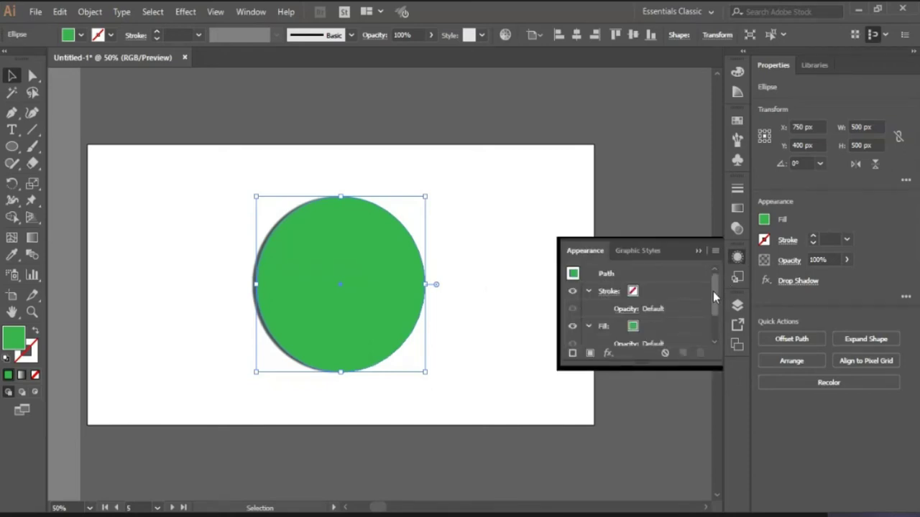
scroll(713, 293, "down", 2)
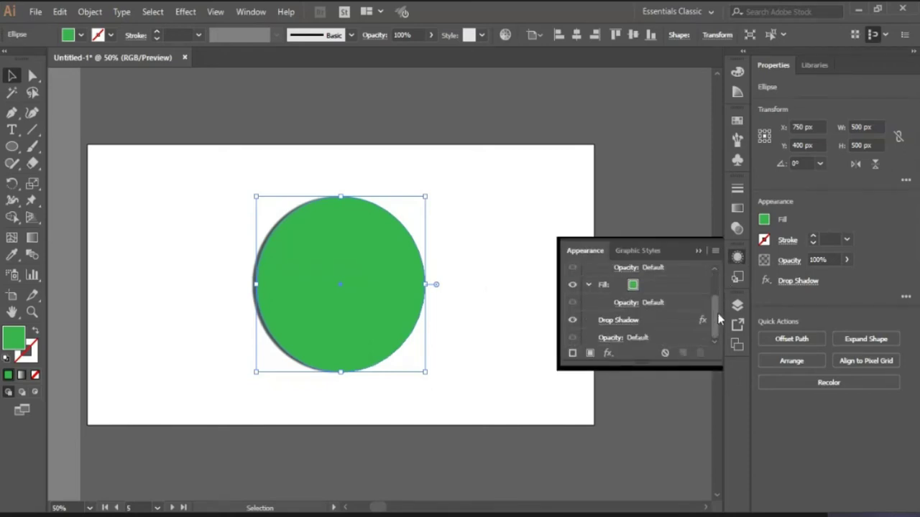
left_click(573, 321)
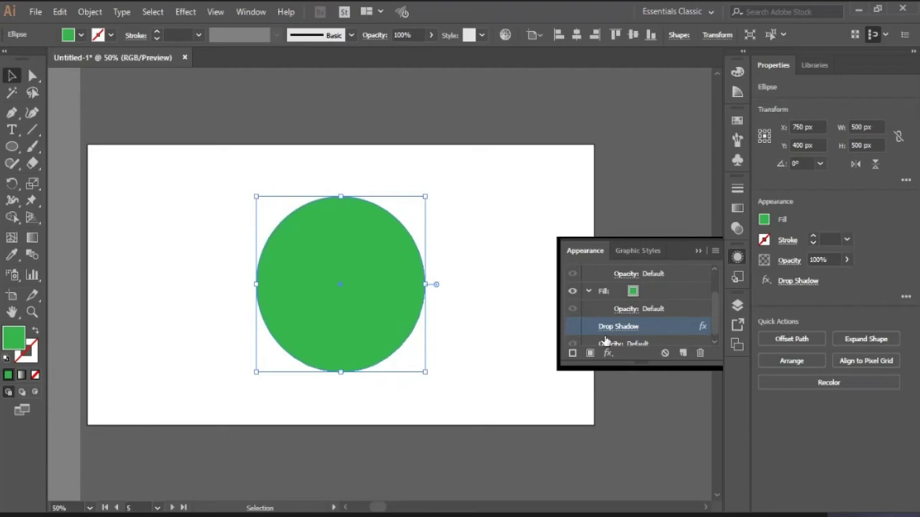
scroll(718, 322, "up", 2)
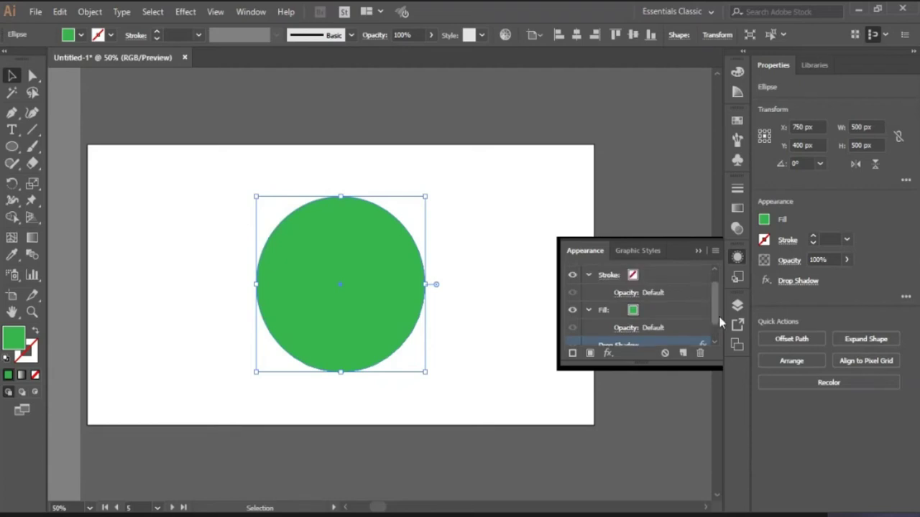
scroll(718, 322, "down", 2)
left_click(699, 251)
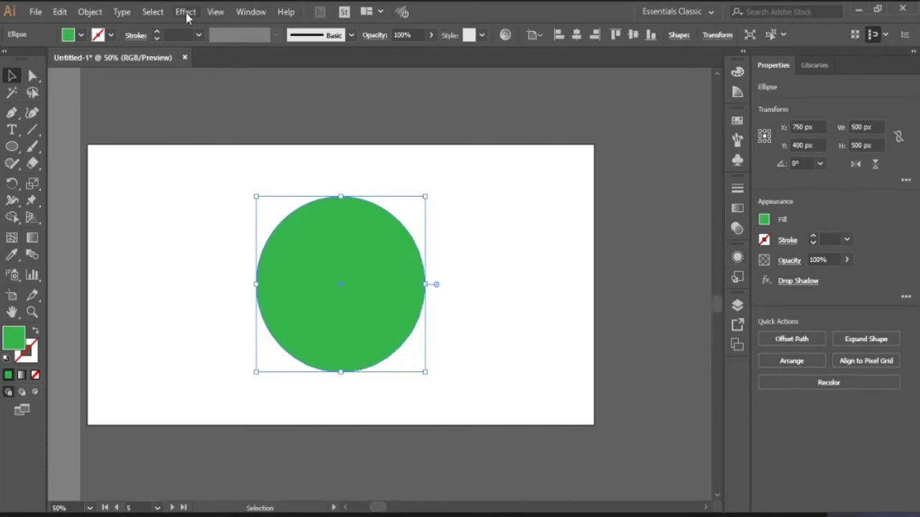
Cancel the reapplied drop shadow and use undo/redo to restore the plain green circle.
key("shift+ctrl+e")
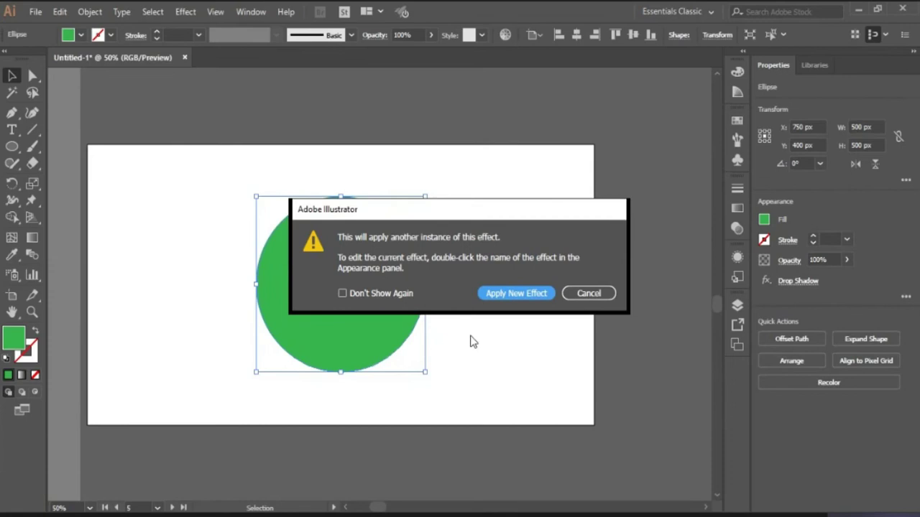
key("Escape")
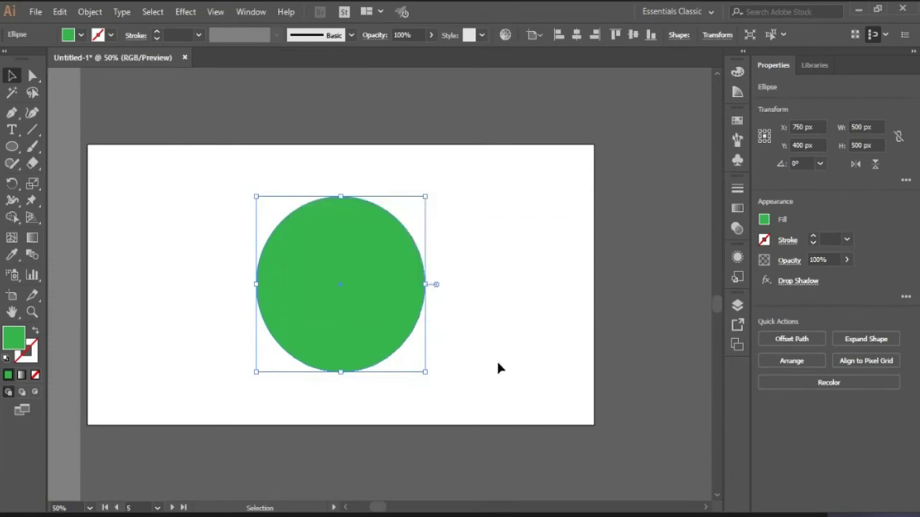
key("ctrl+z")
key("ctrl+z")
key("ctrl+z")
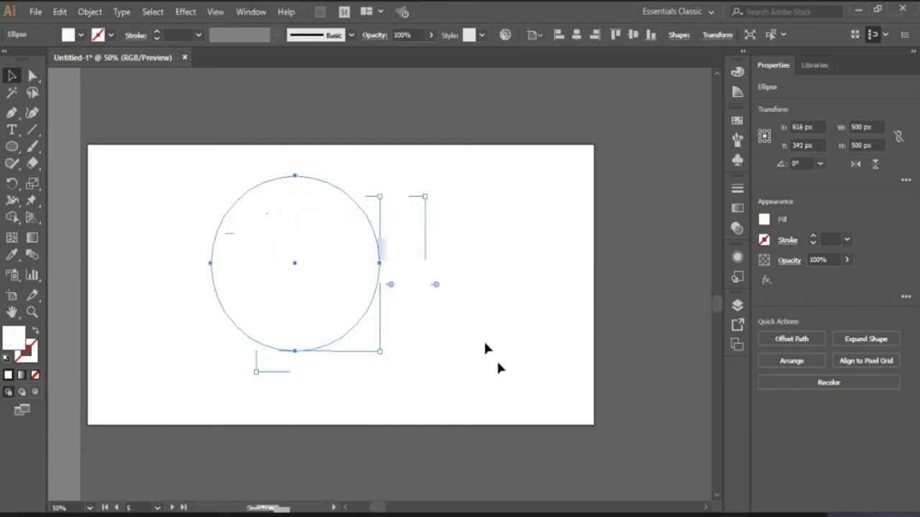
key("ctrl+shift+z")
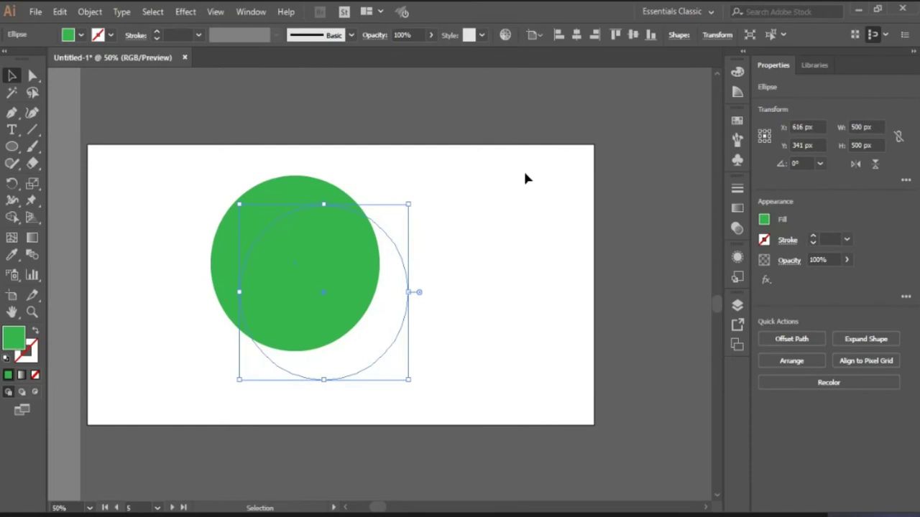
Open the Drop Shadow dialog from the Effect menu for the circle.
left_click(185, 12)
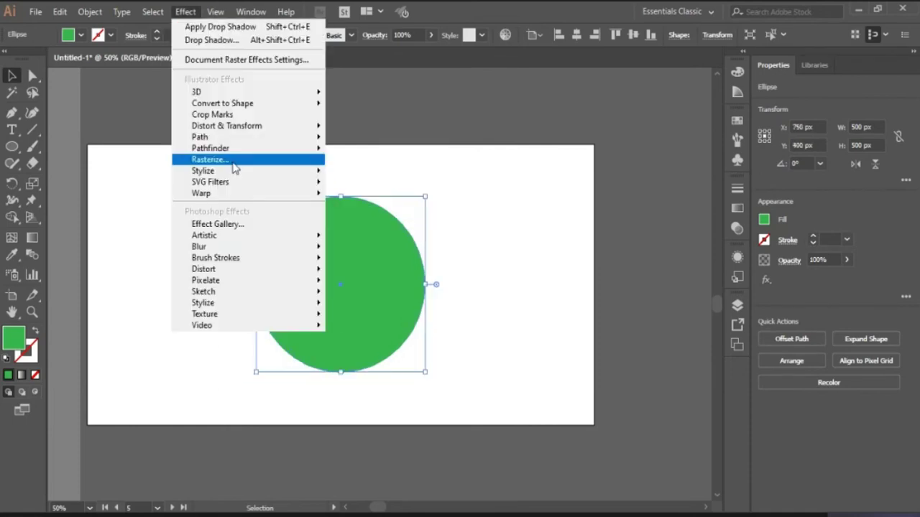
mouse_move(267, 174)
left_click(352, 171)
Preview the circle's shadow and set its offsets to X 10 px and Y 5 px.
left_click(558, 360)
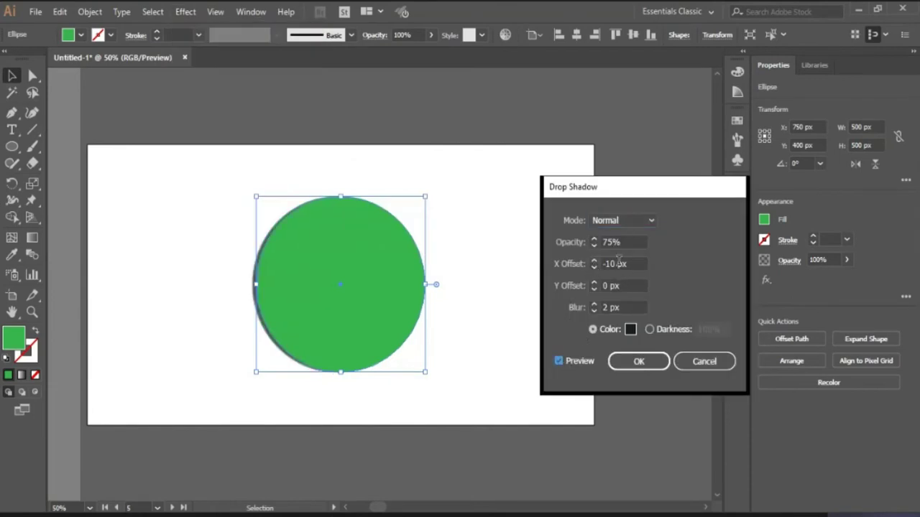
left_click(582, 268)
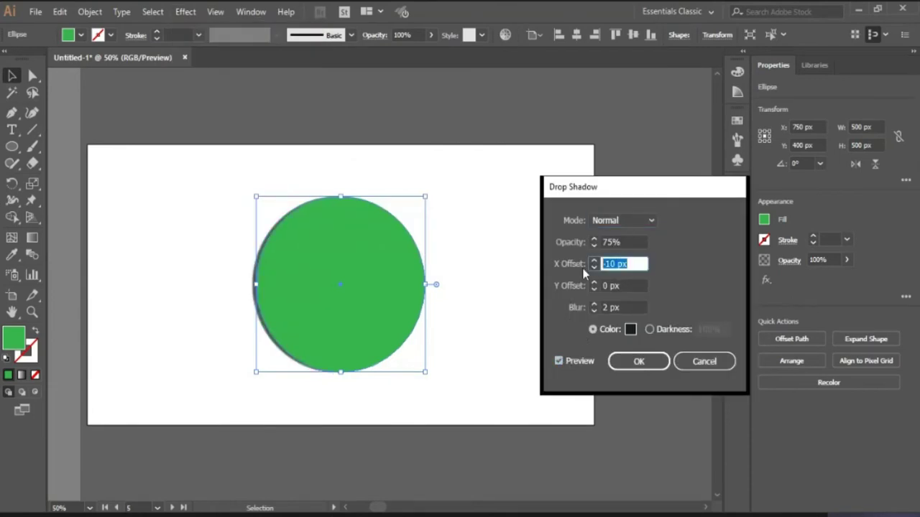
type("10")
key("Tab")
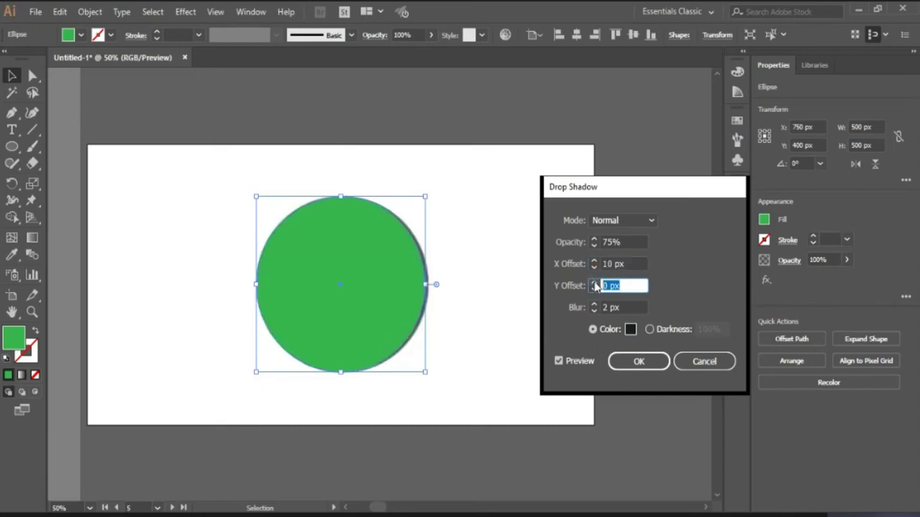
type("5")
key("Tab")
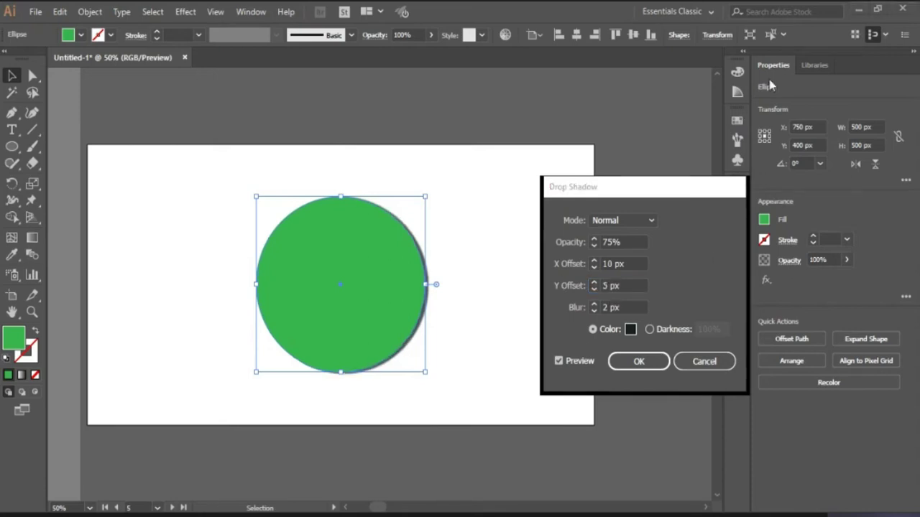
Change the shadow colour from teal 298B95 to dark #182223 and apply the effect.
left_click(617, 285)
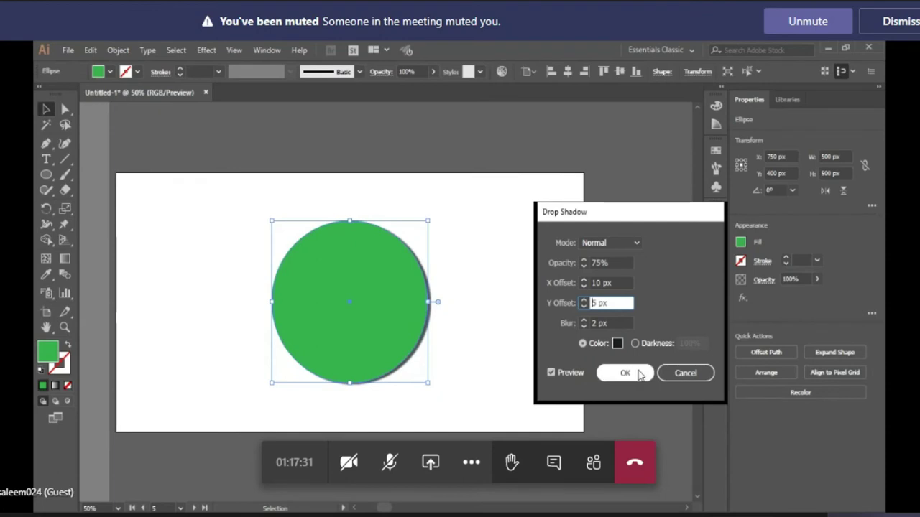
left_click(617, 342)
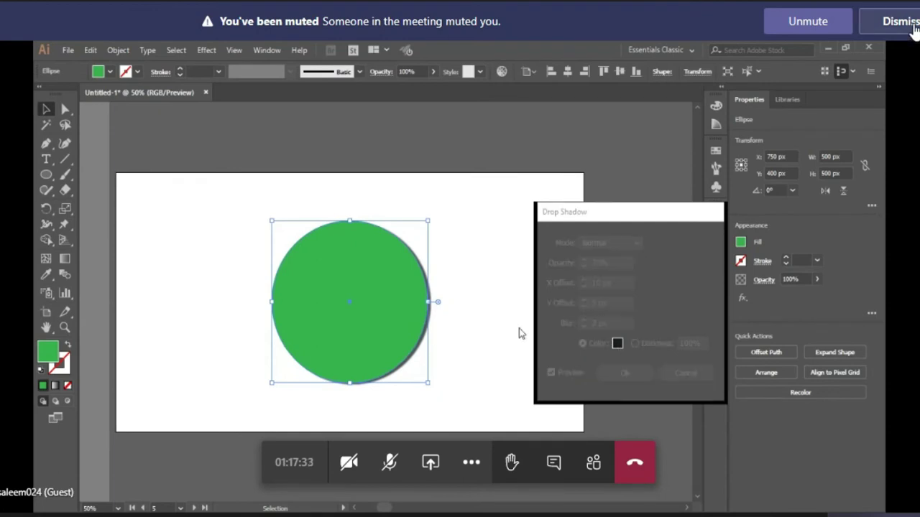
type("298B95")
left_click(402, 161)
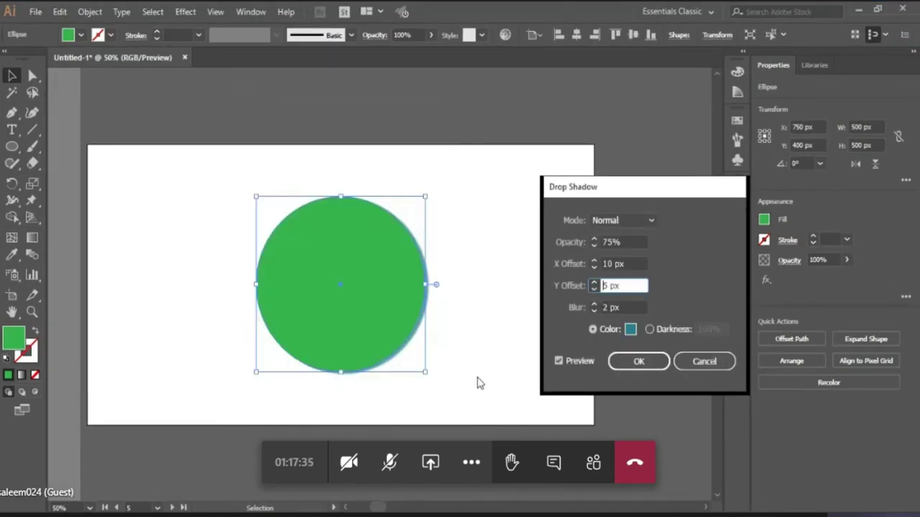
left_click(630, 329)
left_click(137, 310)
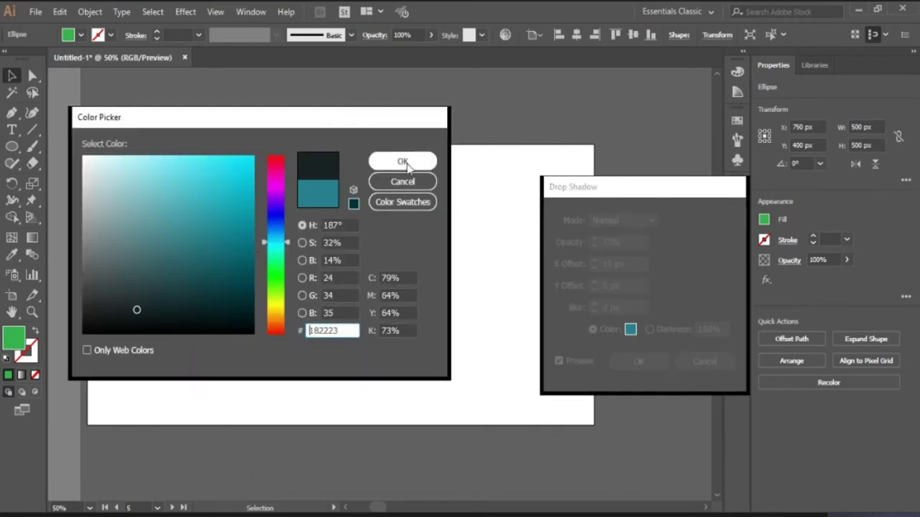
left_click(403, 163)
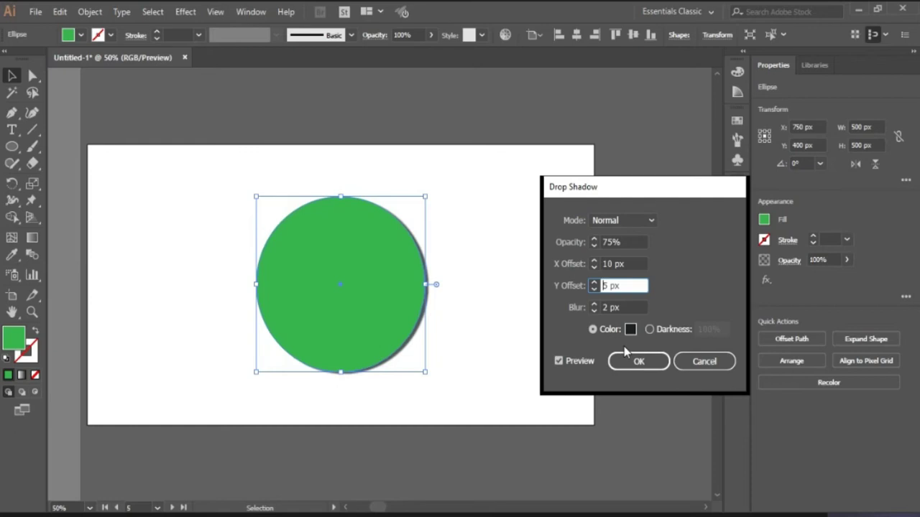
left_click(637, 360)
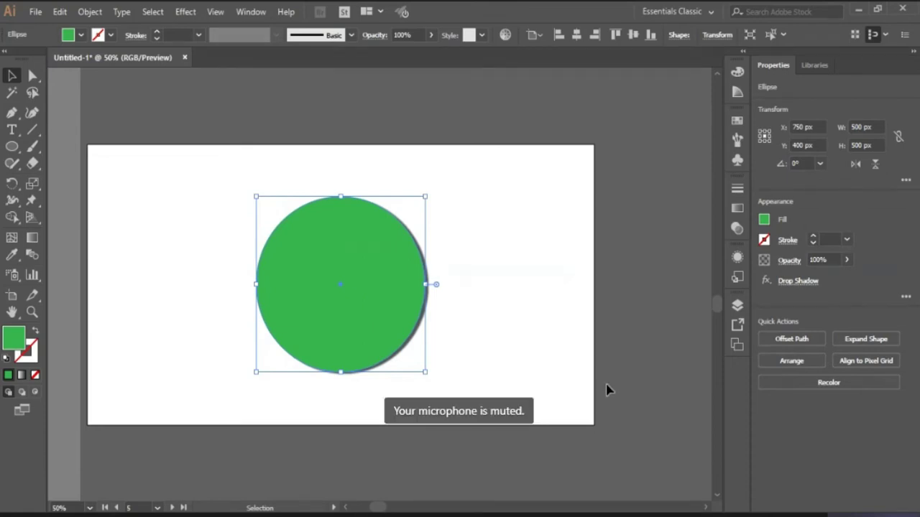
left_click(738, 325)
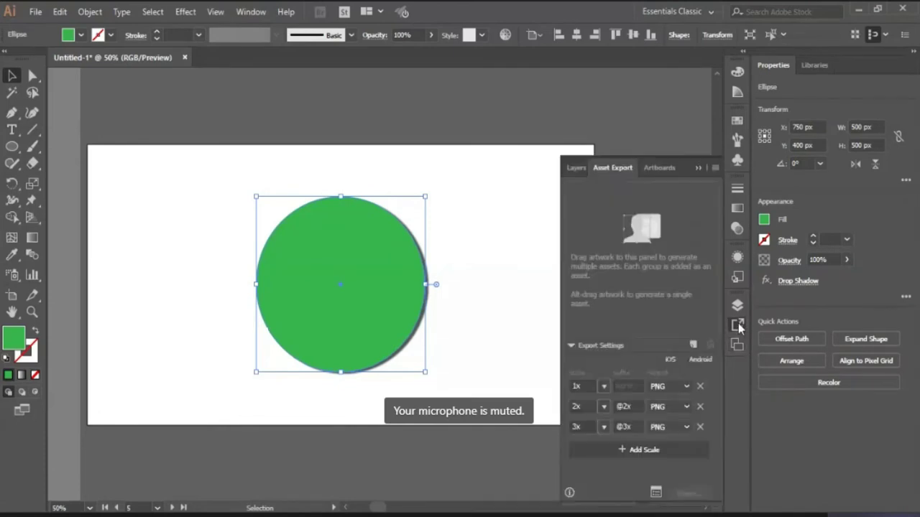
left_click(738, 324)
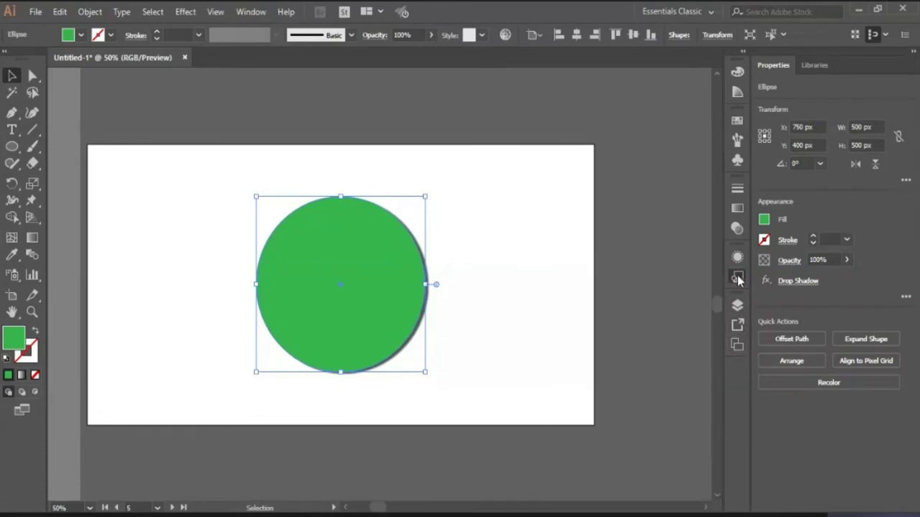
left_click(738, 280)
left_click(738, 278)
left_click(737, 259)
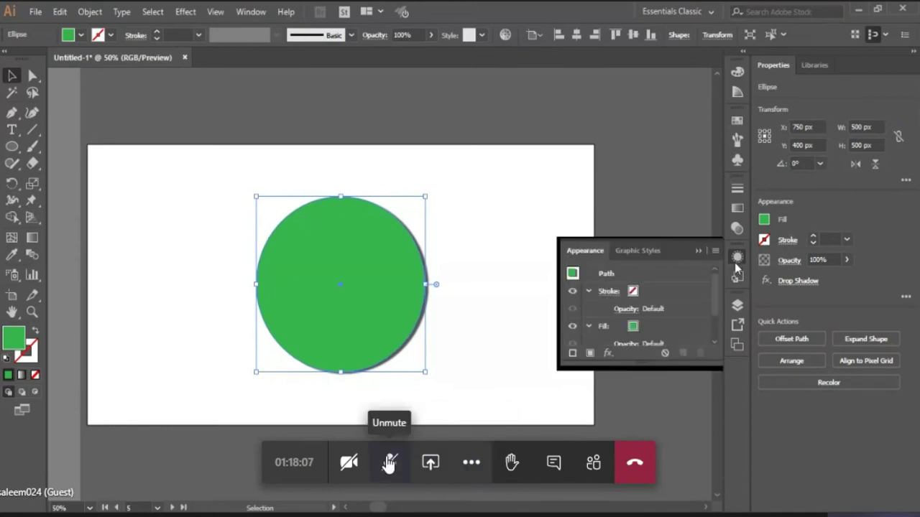
left_click(389, 464)
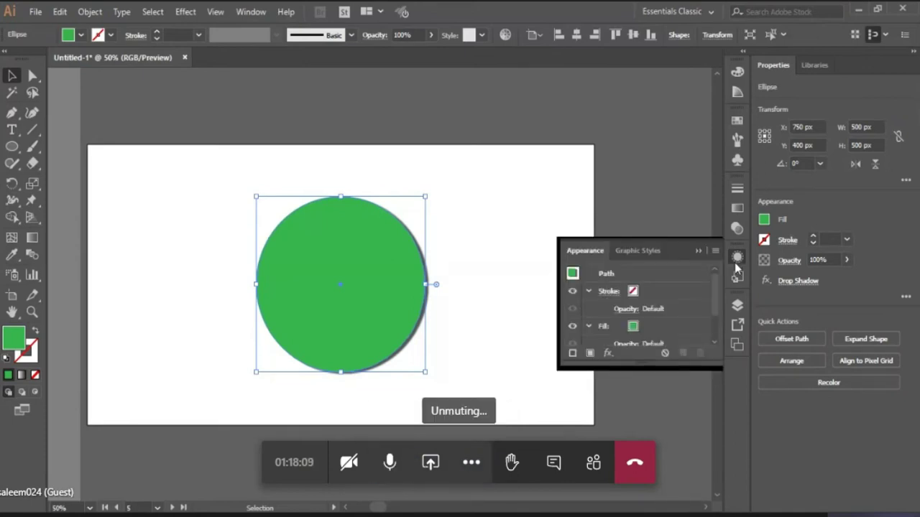
left_click(736, 260)
left_click(738, 228)
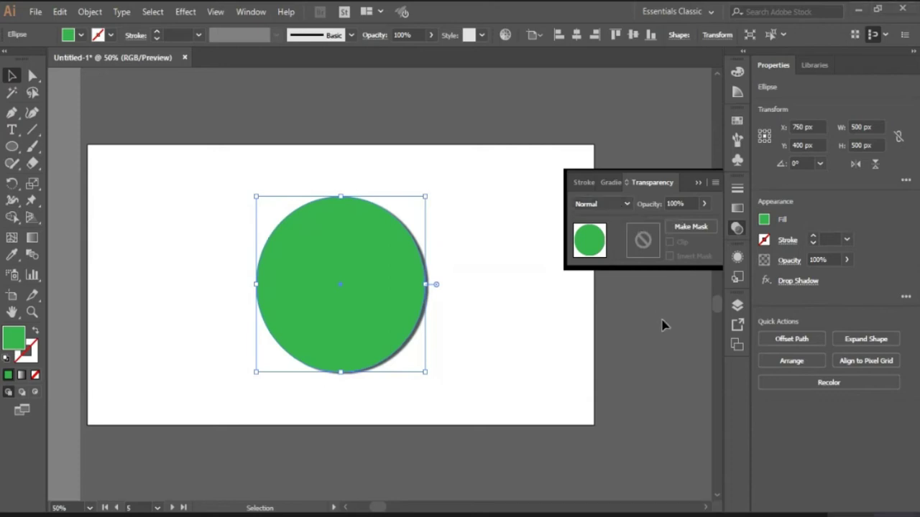
left_click(703, 183)
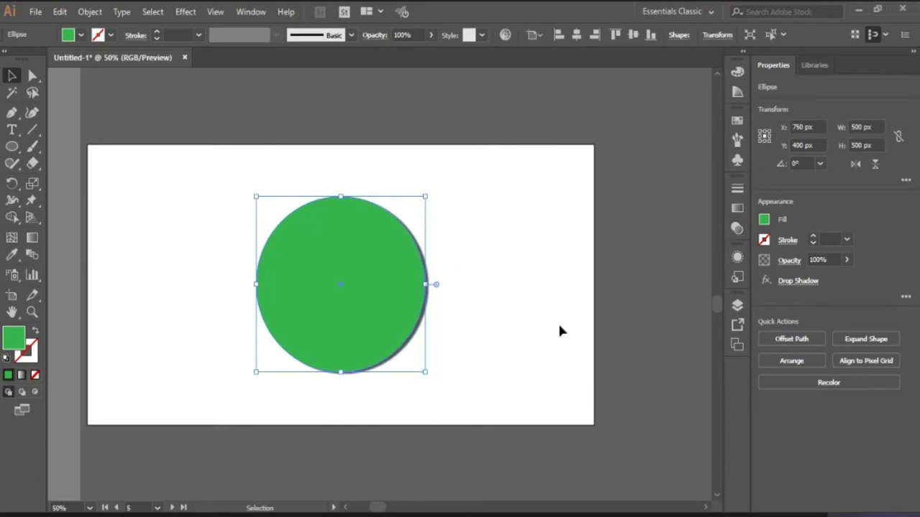
Swap the circle's fill and stroke so it becomes a green outline.
left_click(559, 329)
left_click_drag(359, 335, 248, 308)
key("ctrl+z")
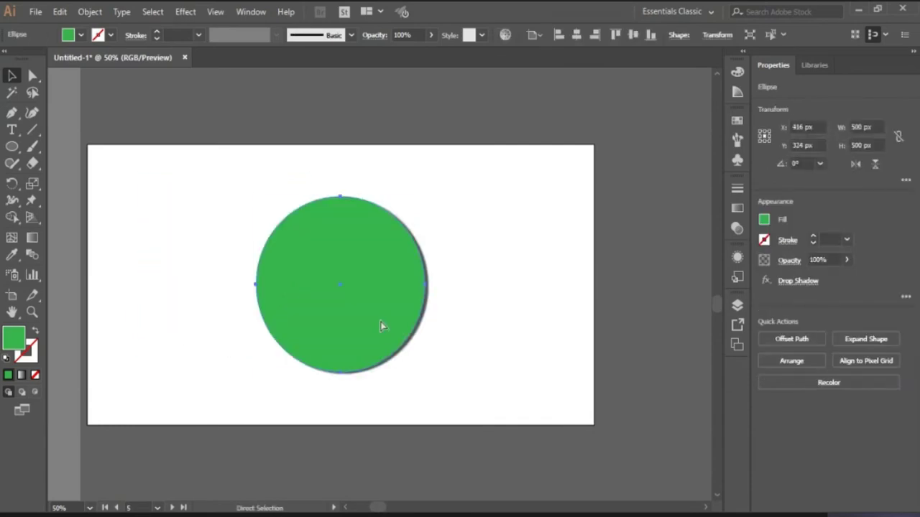
key("ctrl")
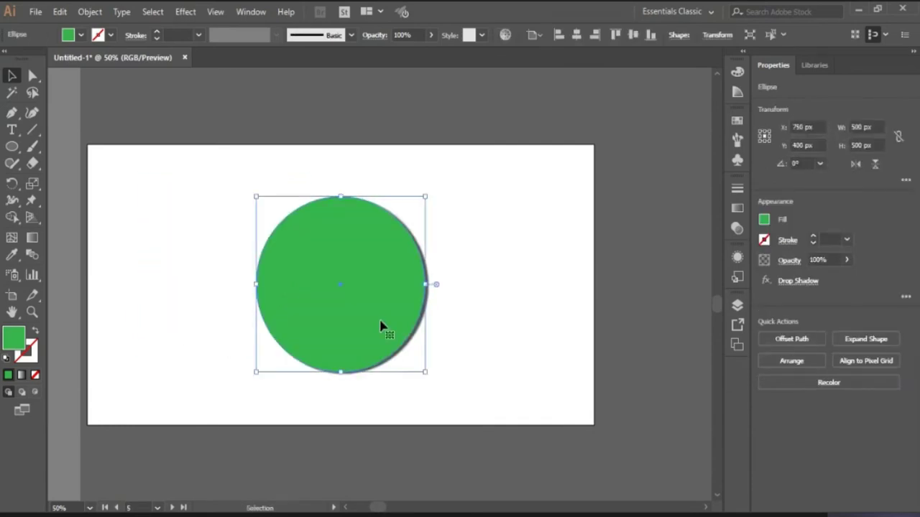
key("shift")
key("shift+x")
Zoom to 100% and delete the Drop Shadow from the circle's appearance.
left_click(501, 348)
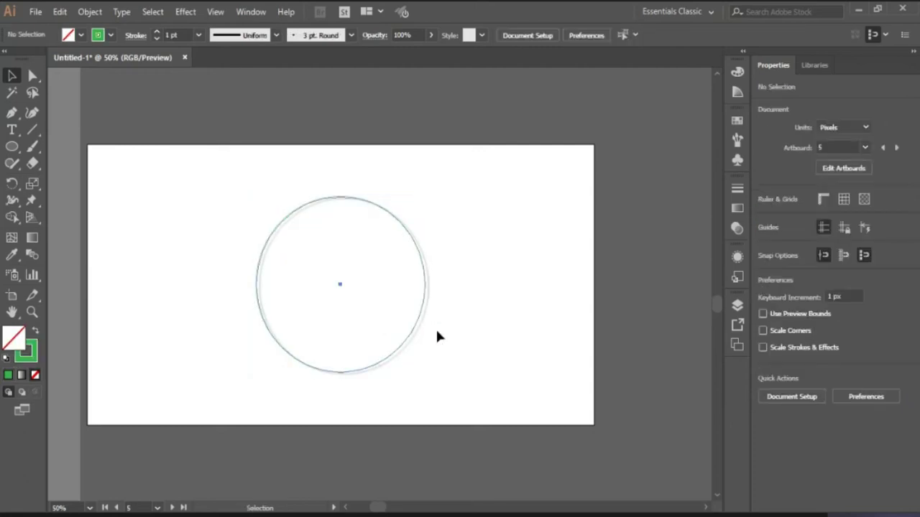
key("a")
key("ctrl+a")
key("ctrl+plus")
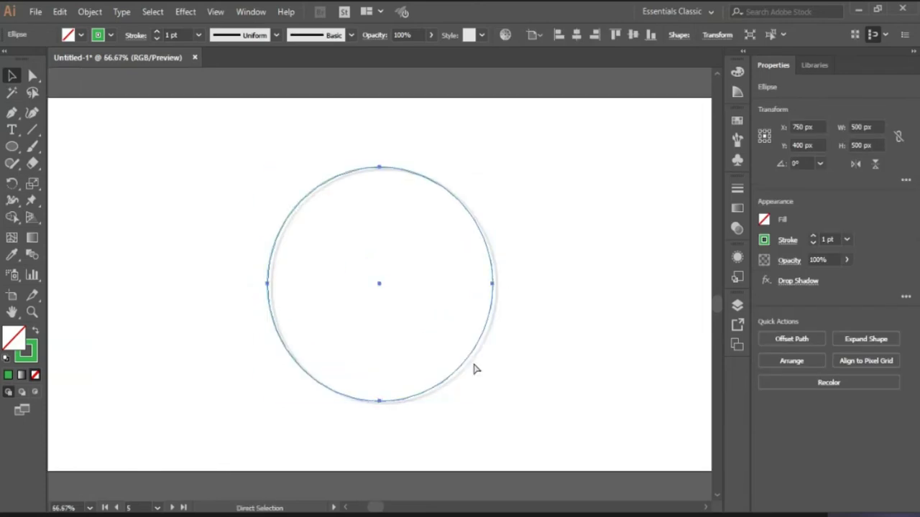
key("ctrl+plus")
key("v")
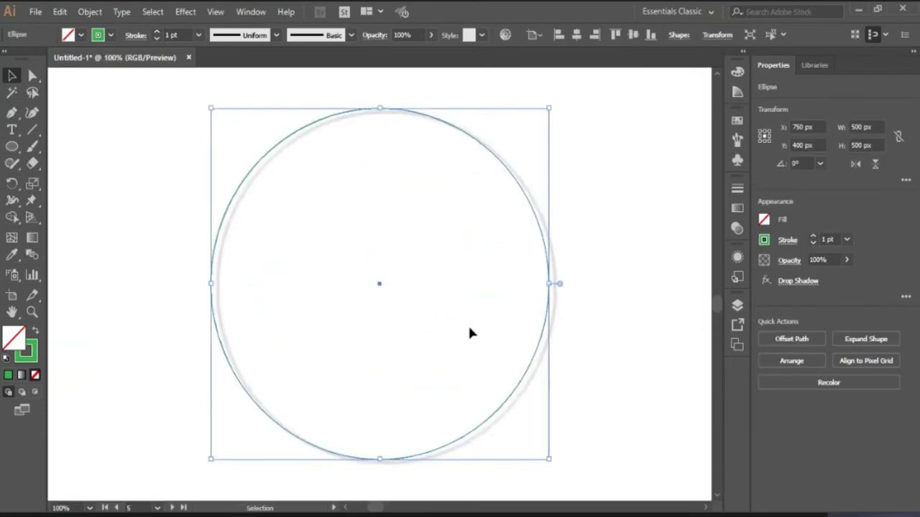
left_click(738, 278)
left_click(738, 277)
left_click(738, 259)
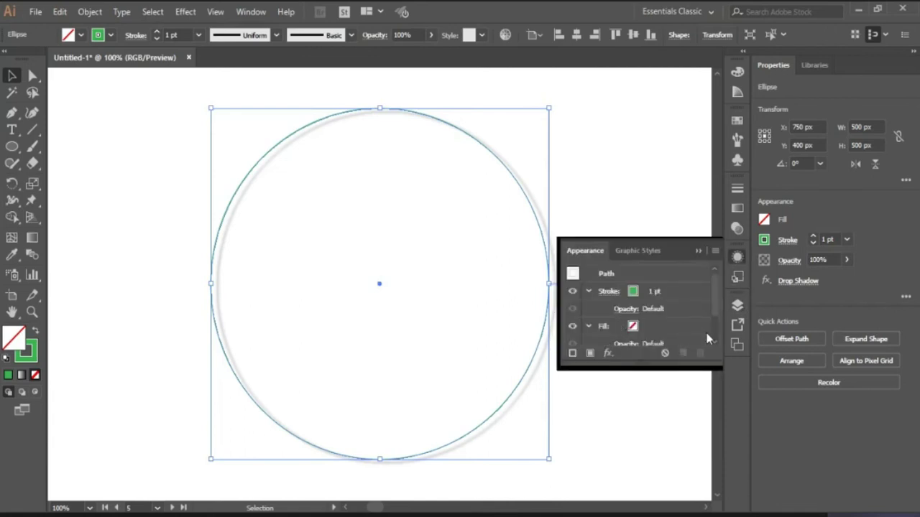
scroll(714, 316, "down", 3)
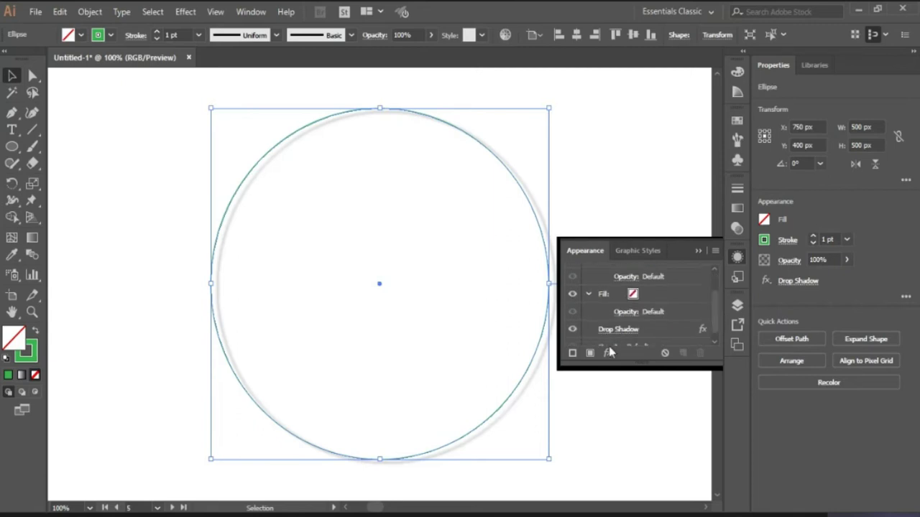
left_click(573, 329)
Move the circle left and draw a 293 × 253.745 px hexagon beside it.
left_click(520, 334)
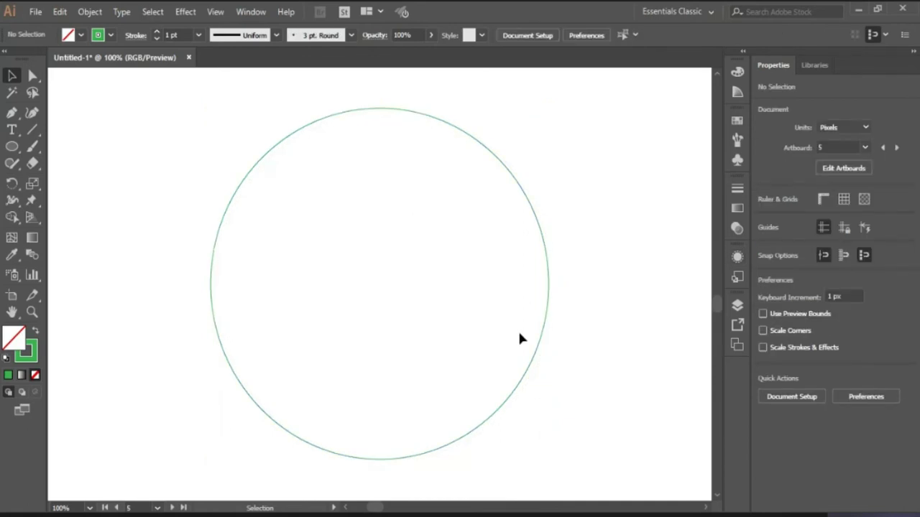
left_click(543, 325)
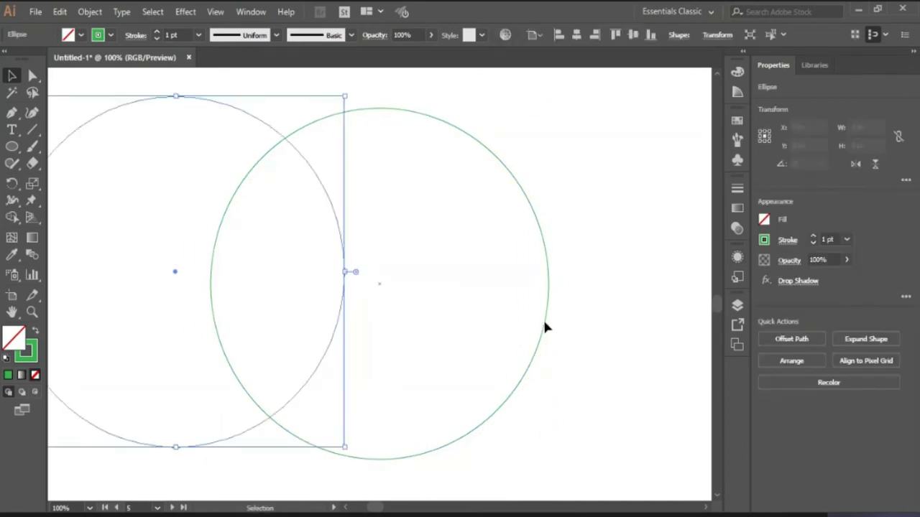
left_click(583, 387)
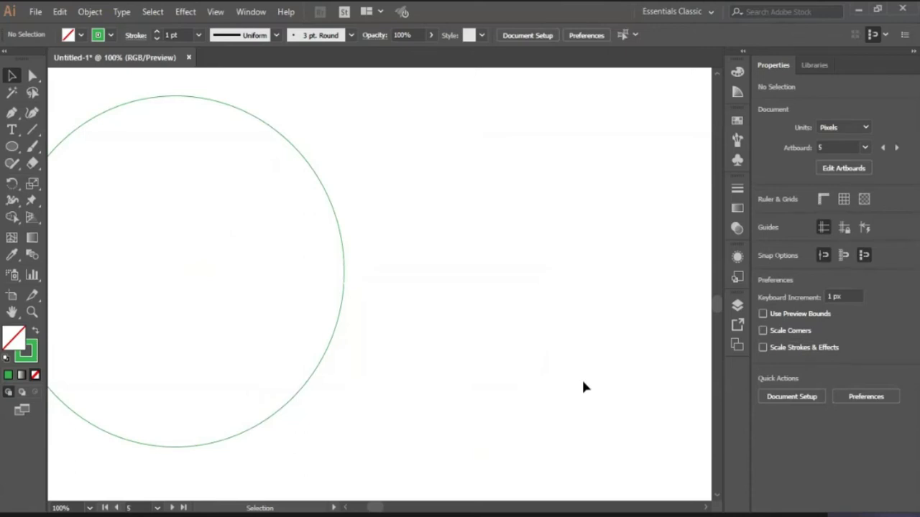
key("l")
left_click_drag(462, 254, 500, 314)
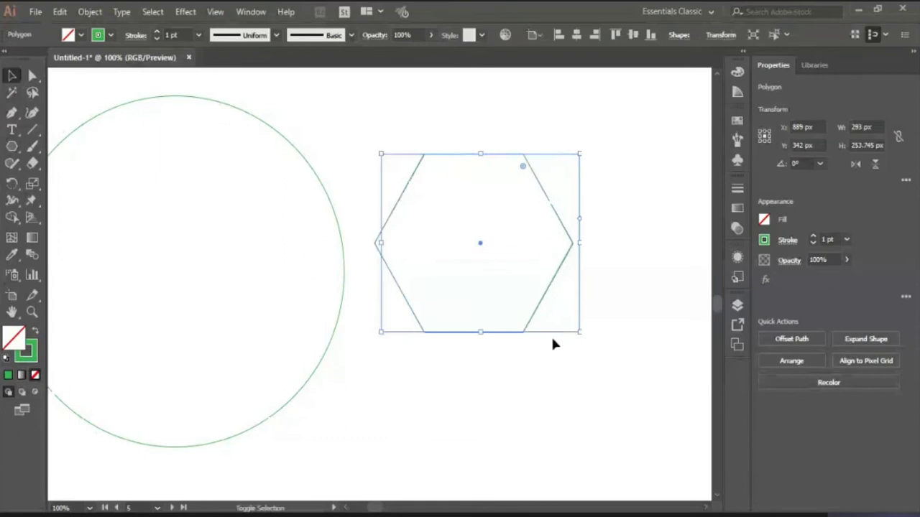
Apply a Drop Shadow to the hexagon: 75% opacity, offsets 8 px and 5 px, 2 px blur.
key("v")
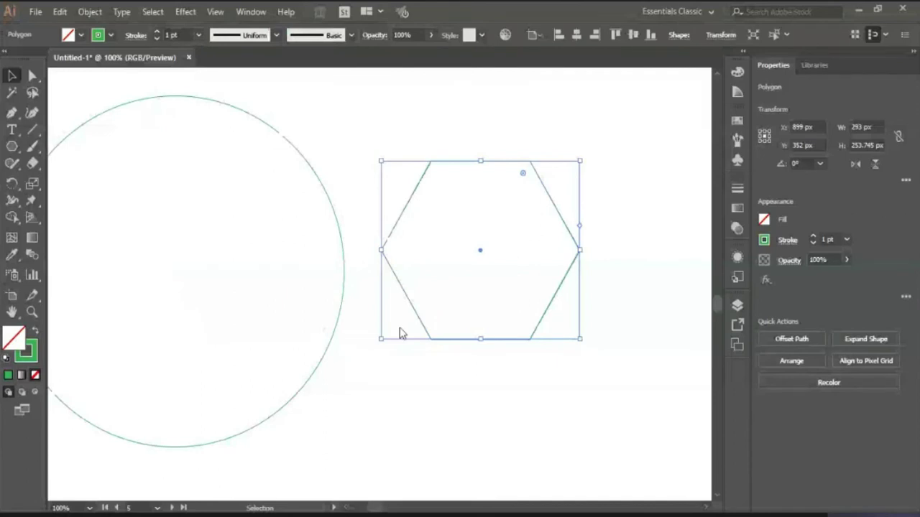
key("ctrl+alt+shift+e")
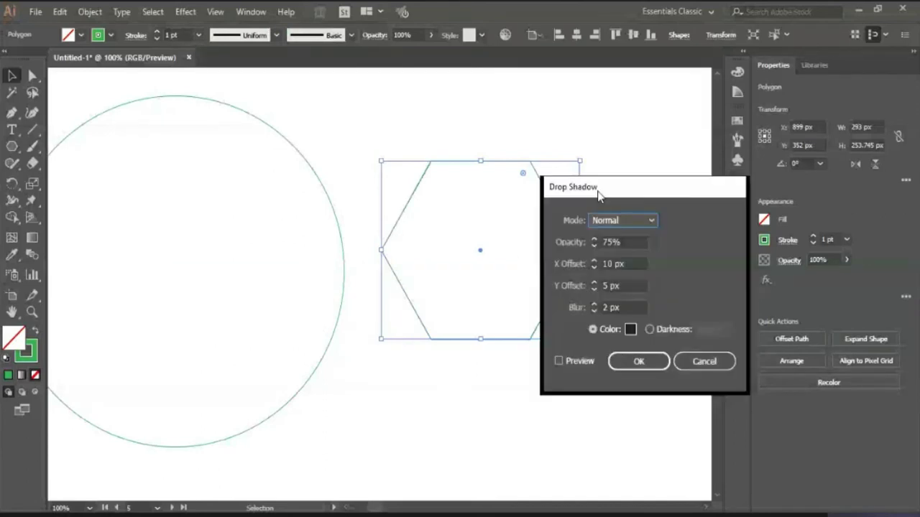
left_click_drag(598, 196, 113, 156)
left_click(74, 321)
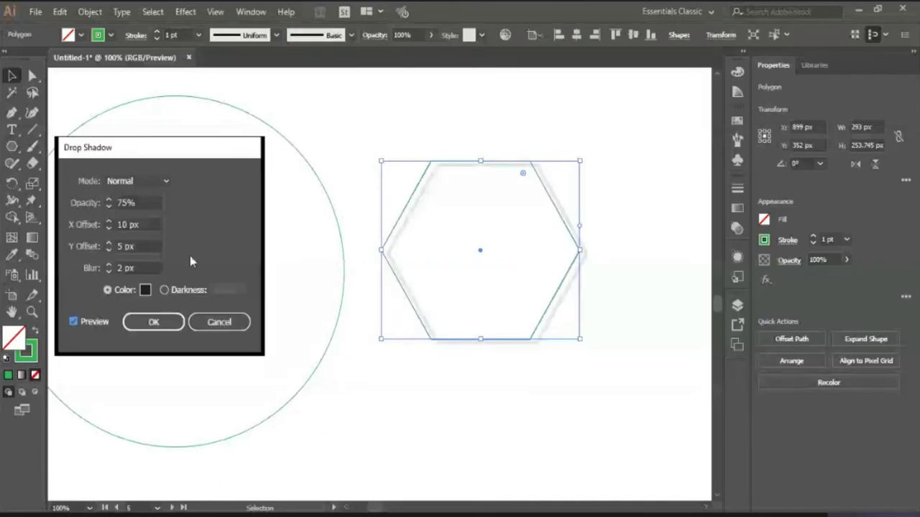
left_click(110, 227)
type("2")
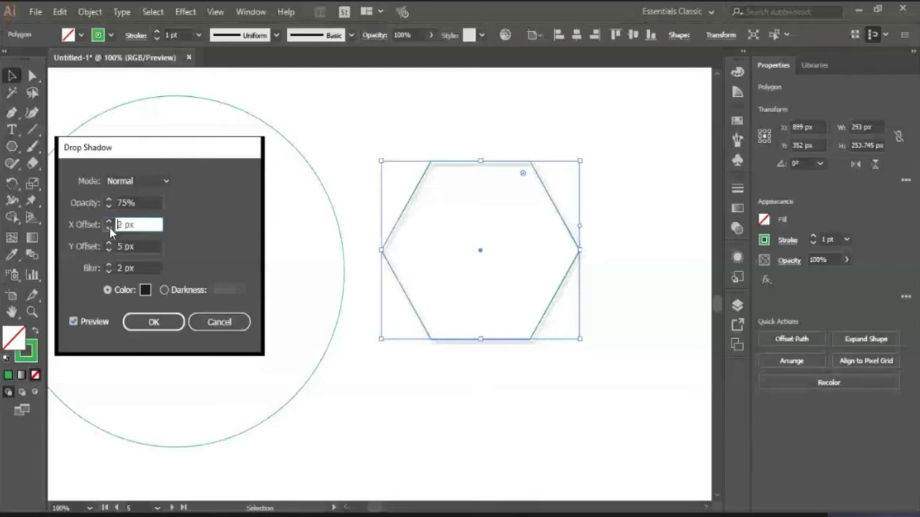
left_click(109, 228)
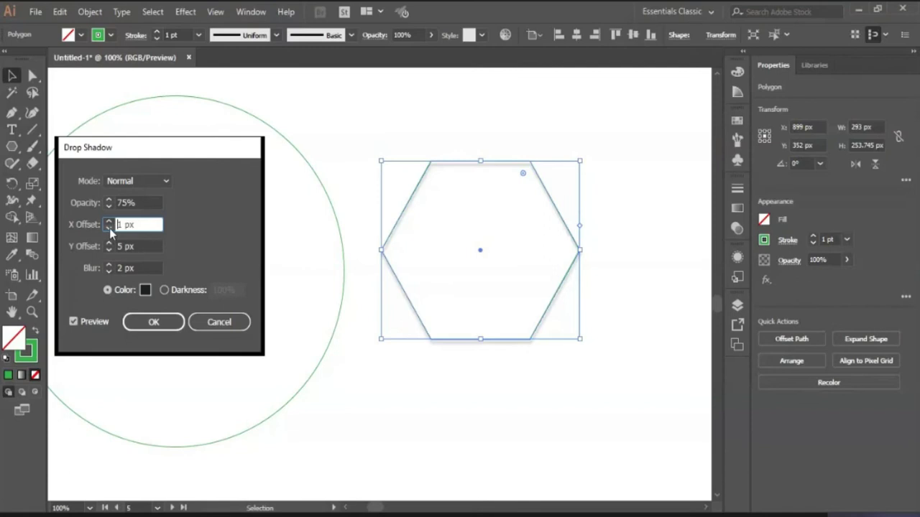
left_click(109, 251)
left_click(109, 250)
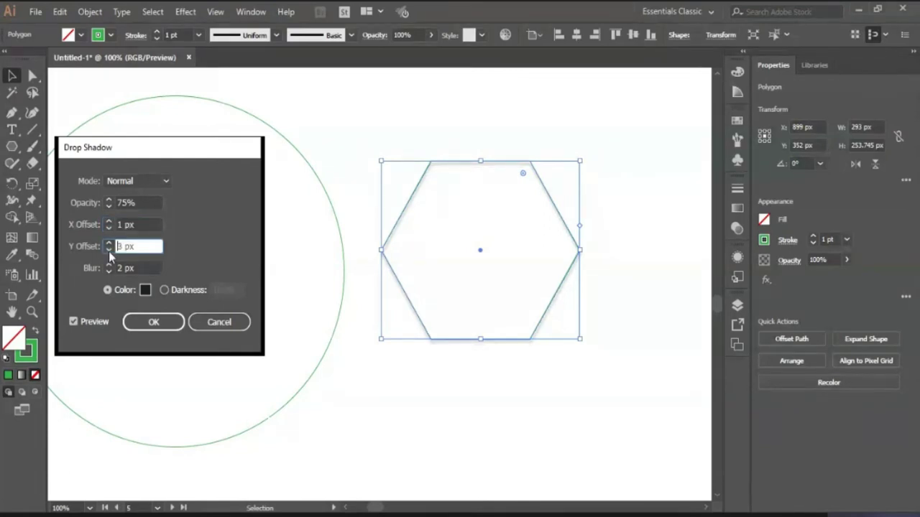
left_click(109, 243)
left_click(109, 244)
left_click(110, 224)
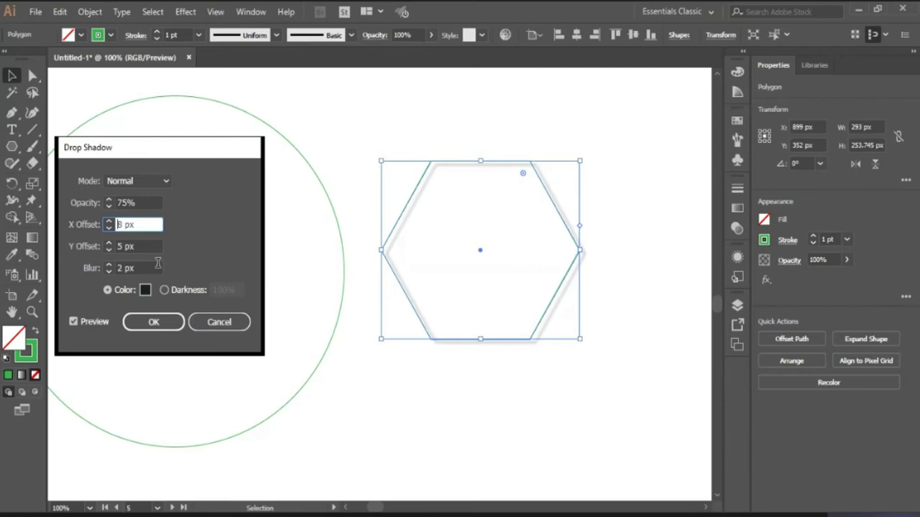
left_click(154, 322)
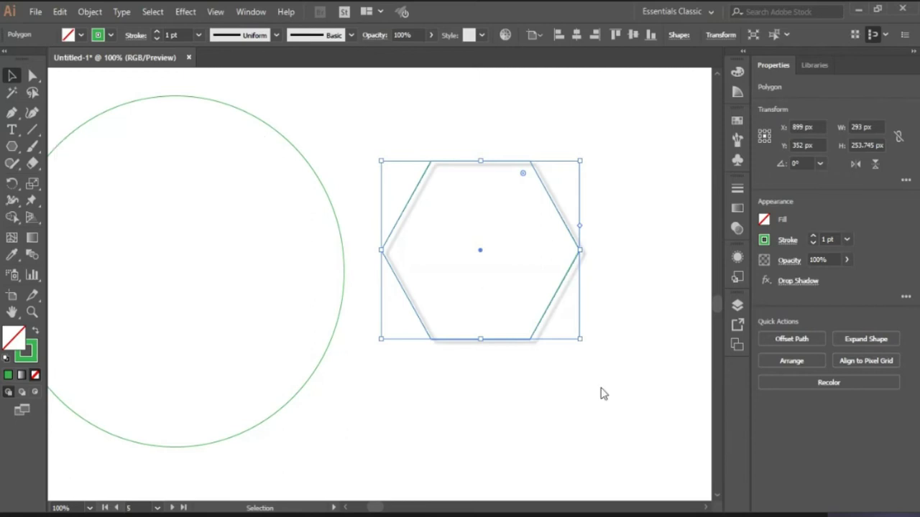
Make a vertically reflected copy of the hexagon and nudge it into line with the original.
right_click(535, 315)
mouse_move(597, 425)
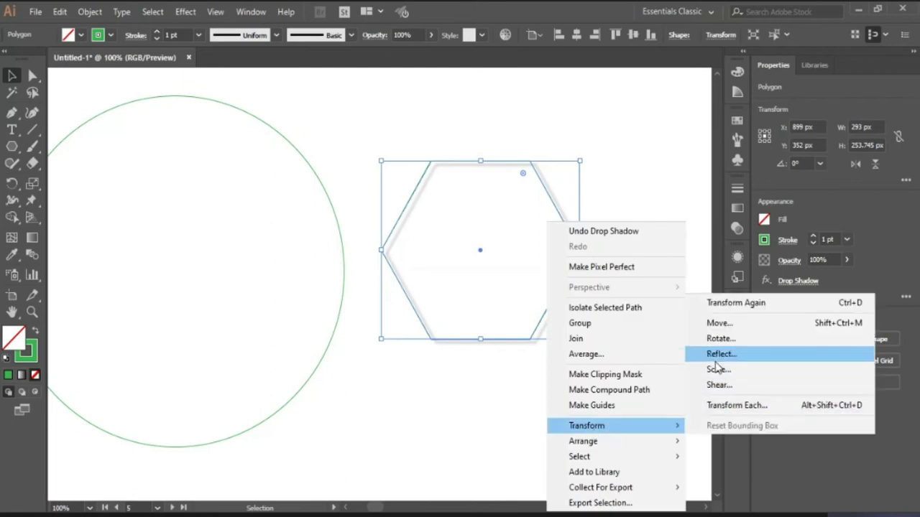
left_click(719, 356)
left_click(717, 307)
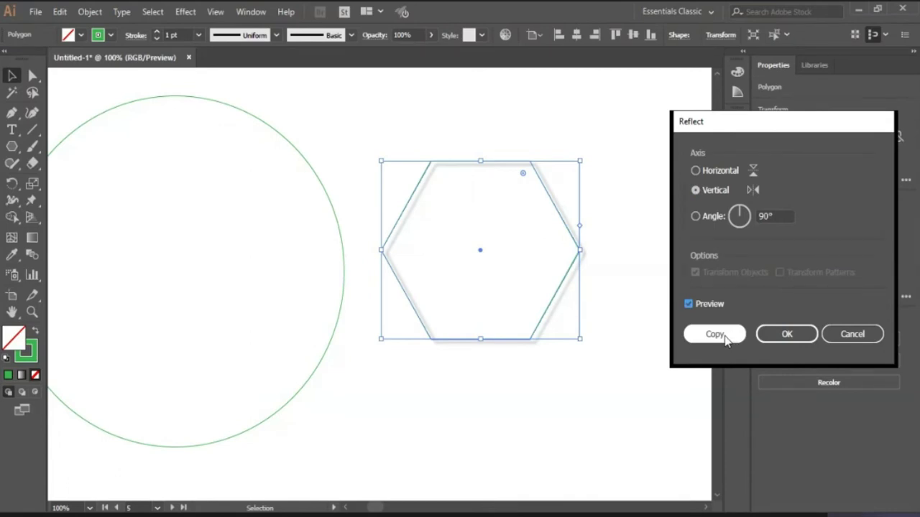
left_click(719, 335)
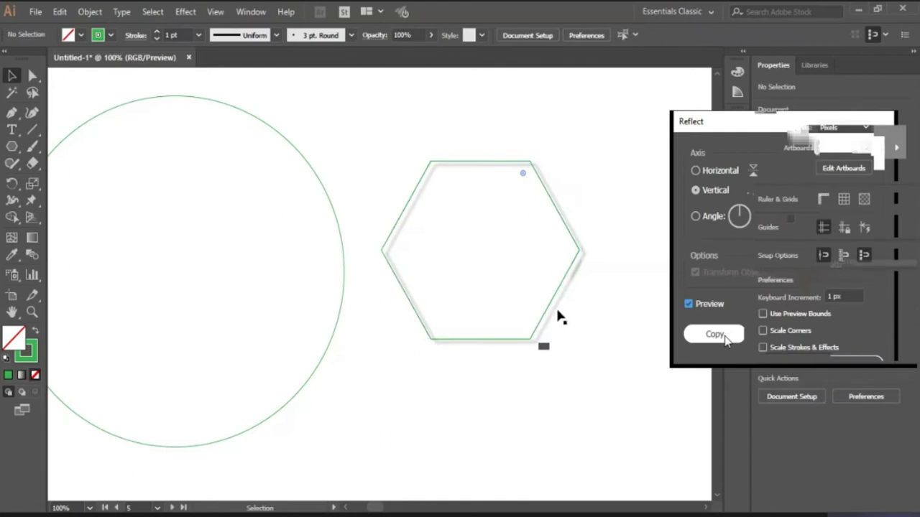
left_click(571, 348)
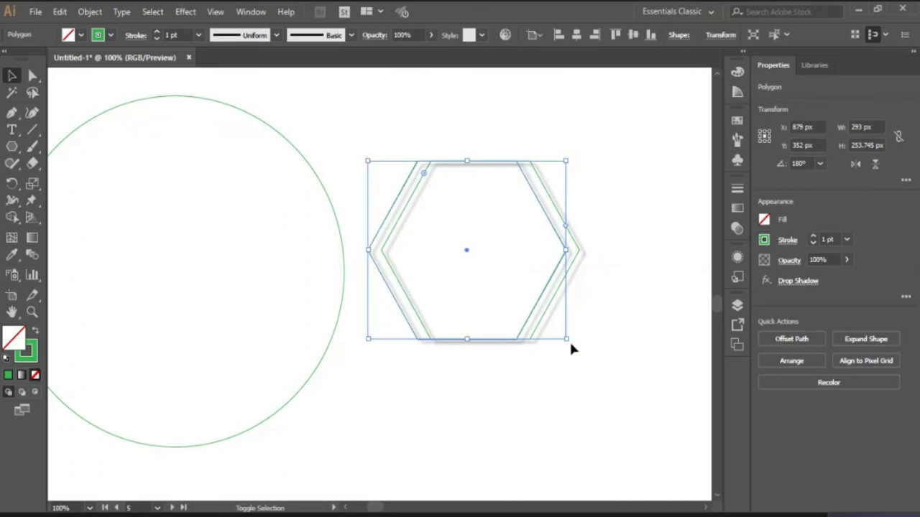
key("Right")
key("Right")
key("Right")
key("Right")
key("Right")
key("Right")
key("Right")
key("Right")
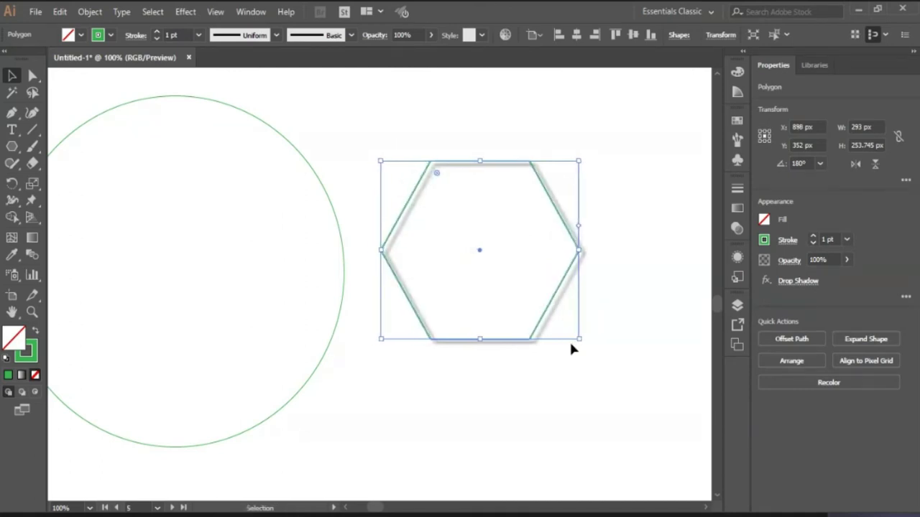
Marquee-select the hexagons and delete them.
left_click(598, 363)
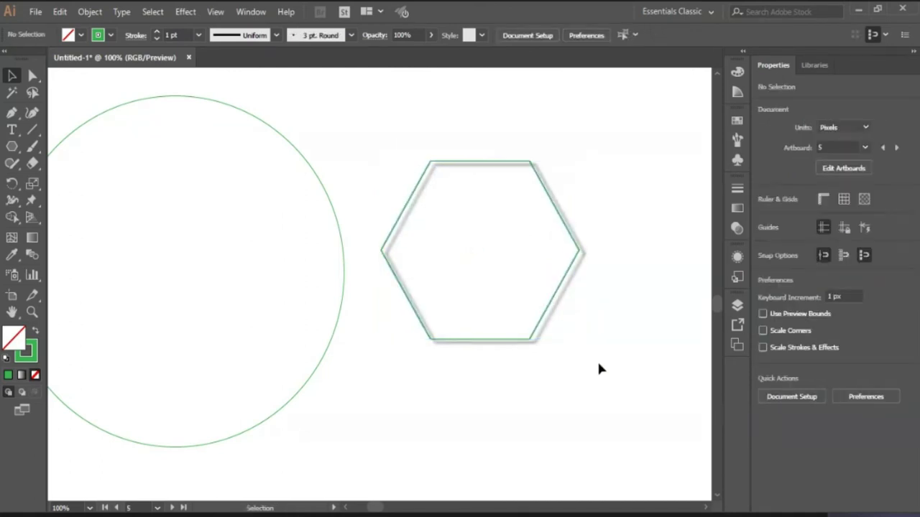
left_click_drag(536, 245, 590, 325)
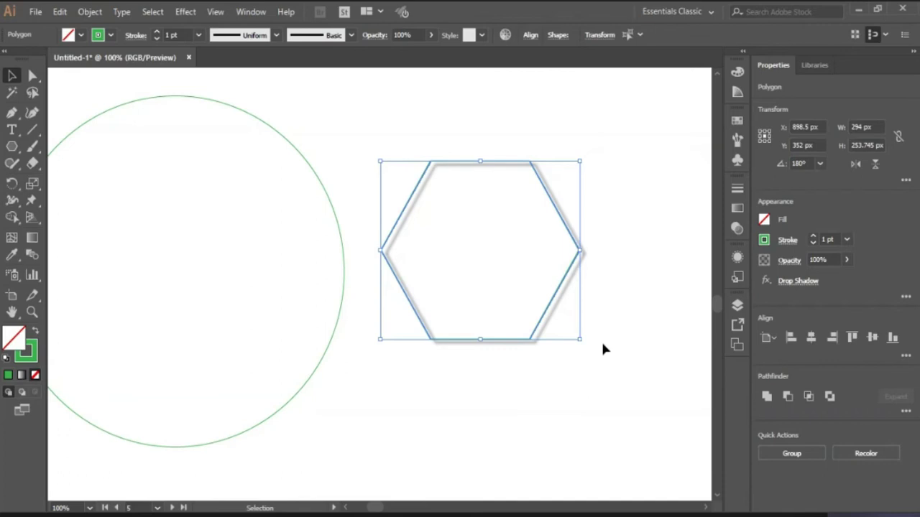
key("Delete")
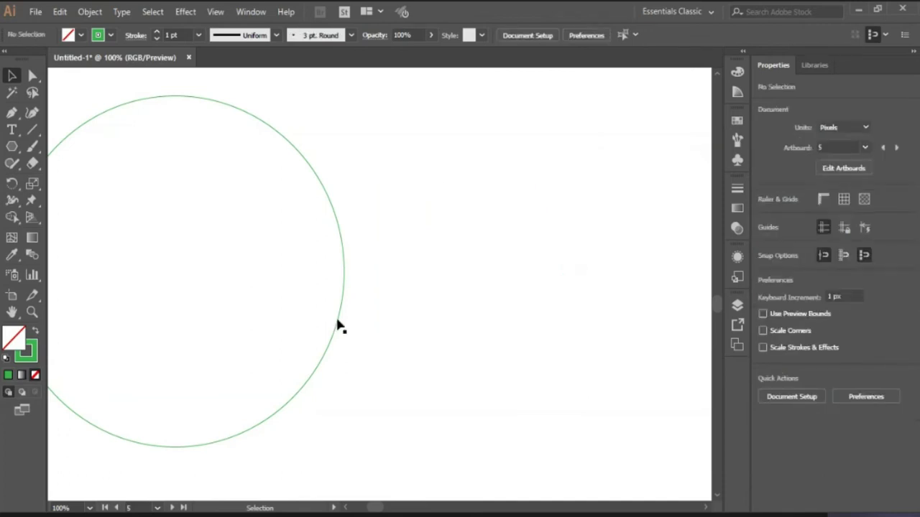
Move the green circle aside, then delete it to leave Artboard 5 empty.
left_click_drag(338, 323, 298, 308)
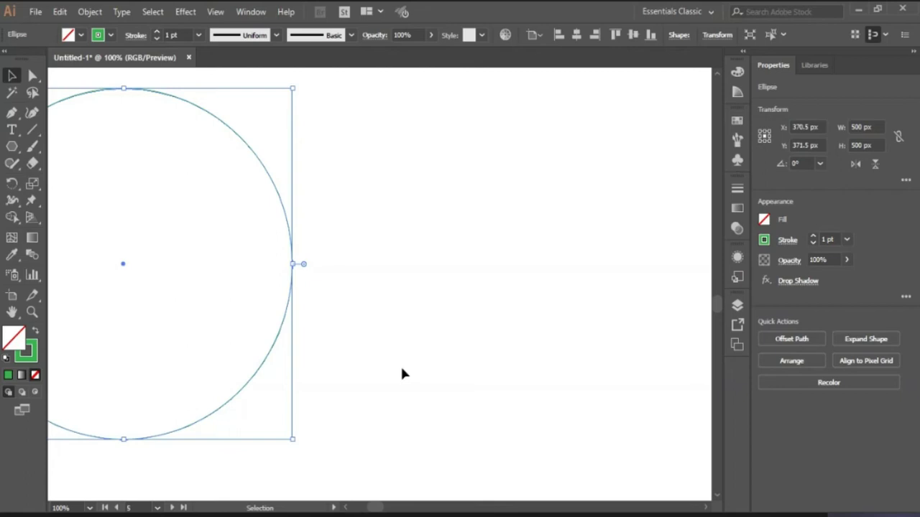
key("Delete")
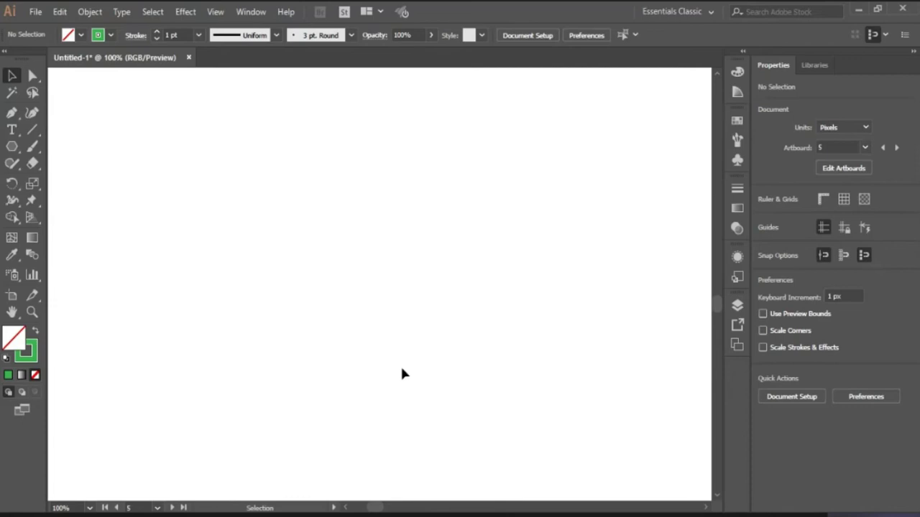
Zoom to 66.67% and type 'Shadow' on the artboard in Josefin Sans Bold.
key("ctrl+minus")
key("ctrl+minus")
key("ctrl+minus")
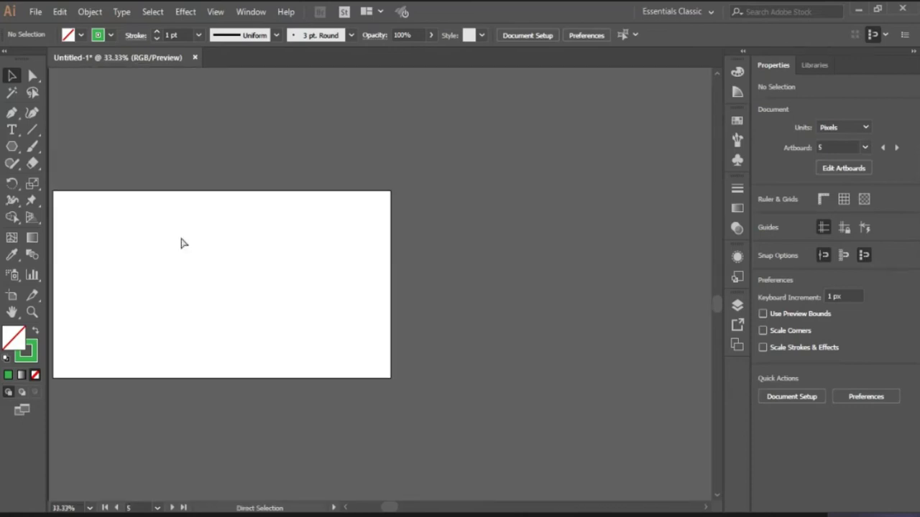
key("ctrl+plus")
key("ctrl+plus")
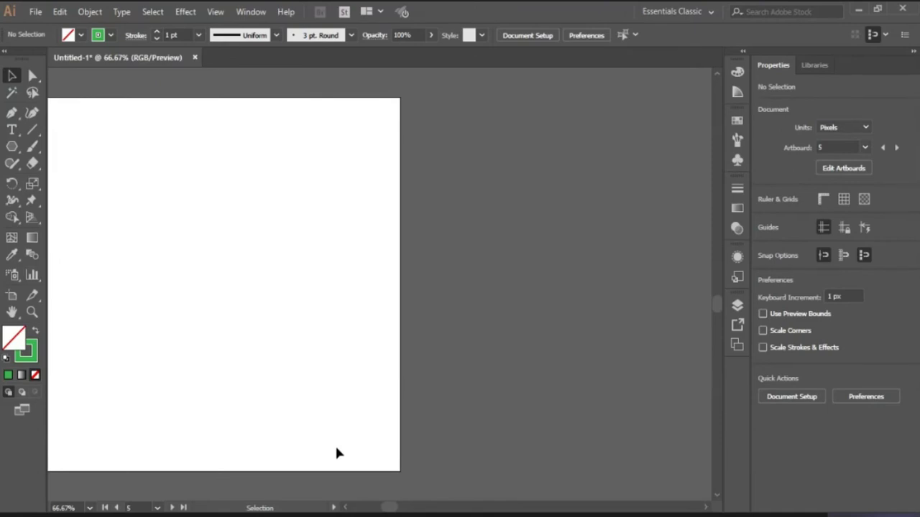
left_click(345, 508)
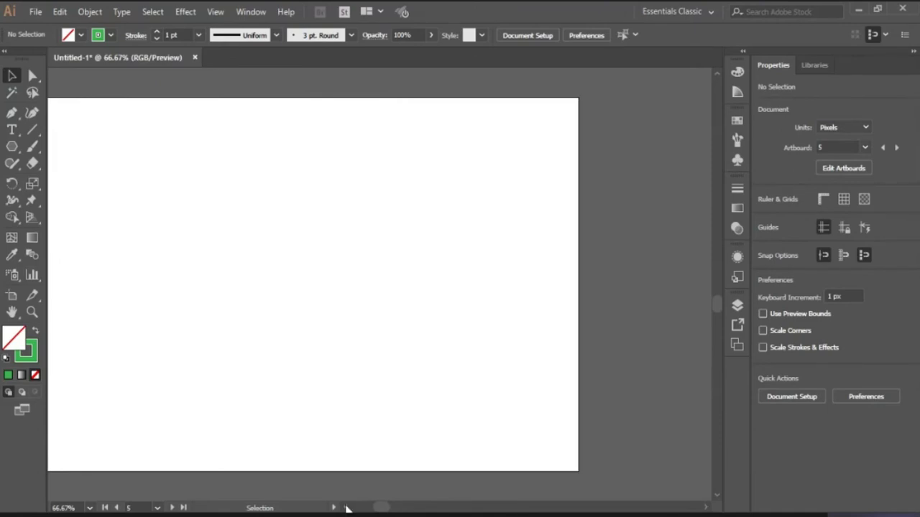
left_click(346, 508)
left_click(346, 508)
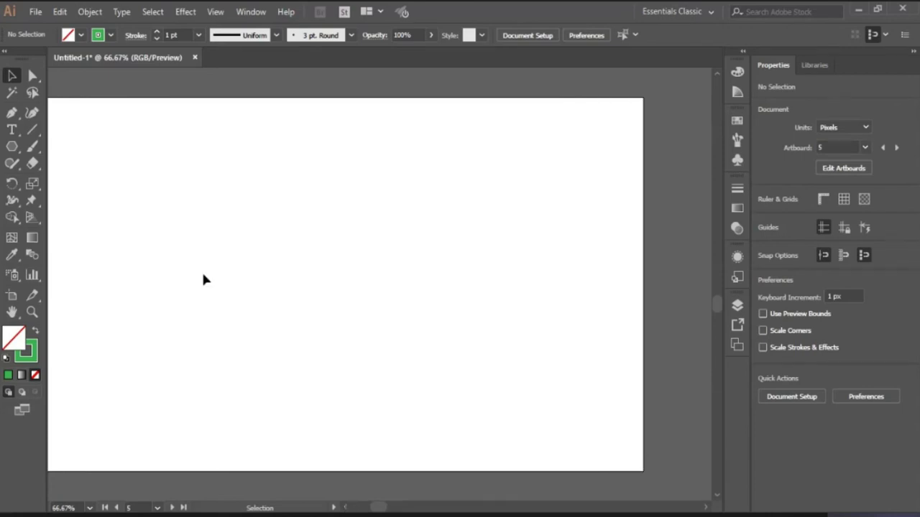
left_click(13, 130)
left_click(286, 263)
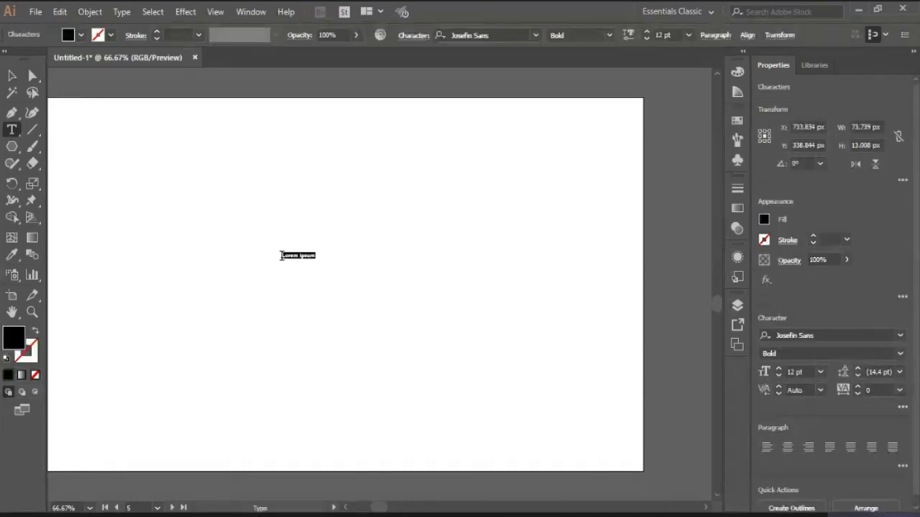
type("Shadow")
Enlarge the Shadow text to about 265 pt and swap it to no fill with a black stroke.
left_click(12, 78)
left_click_drag(302, 263, 481, 400)
key("shift+x")
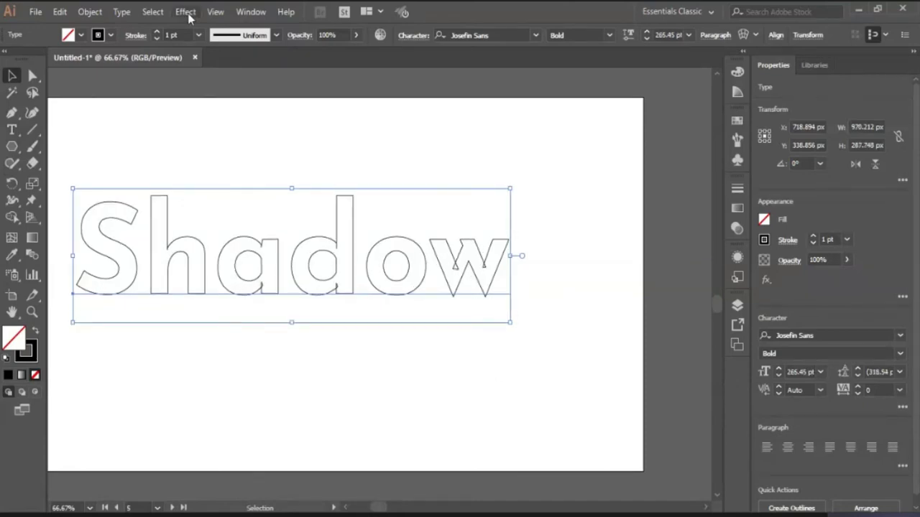
Preview a Drop Shadow on the Shadow text at 75% opacity, 8/5 px offsets, settling on 1 px blur.
left_click(187, 13)
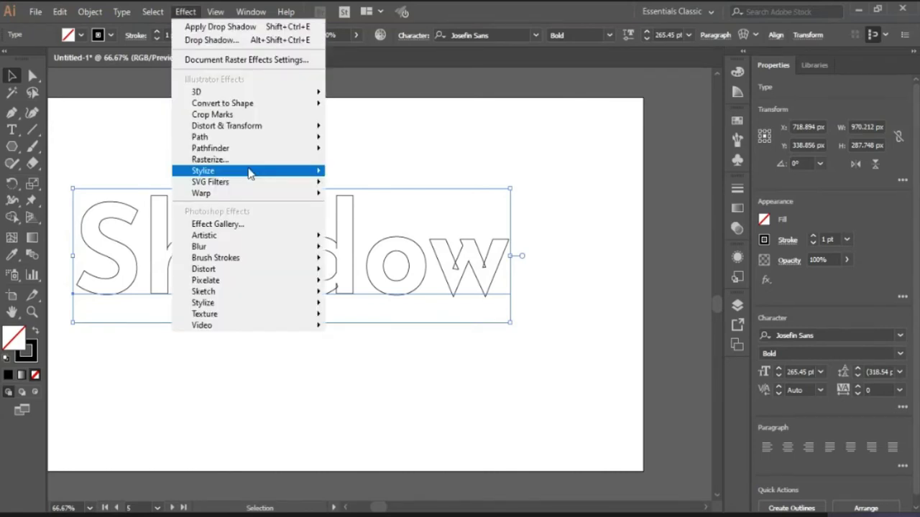
left_click(352, 171)
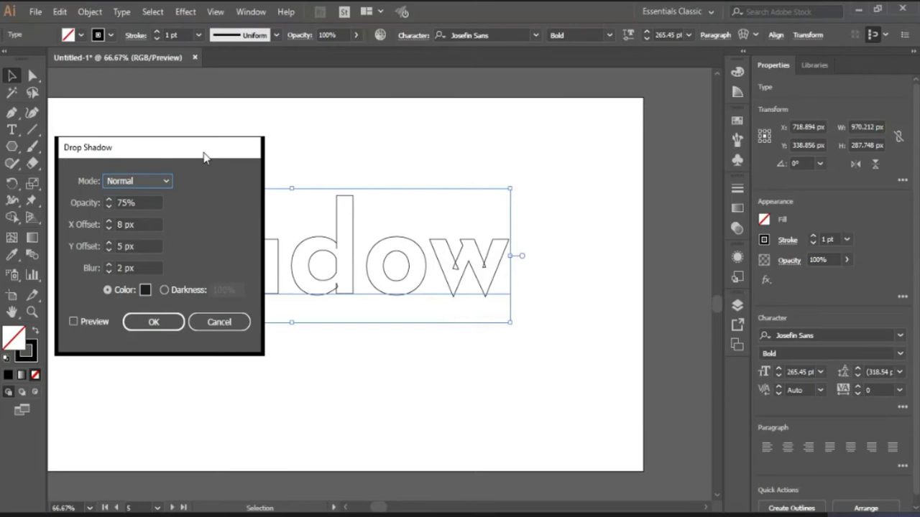
left_click_drag(204, 158, 693, 173)
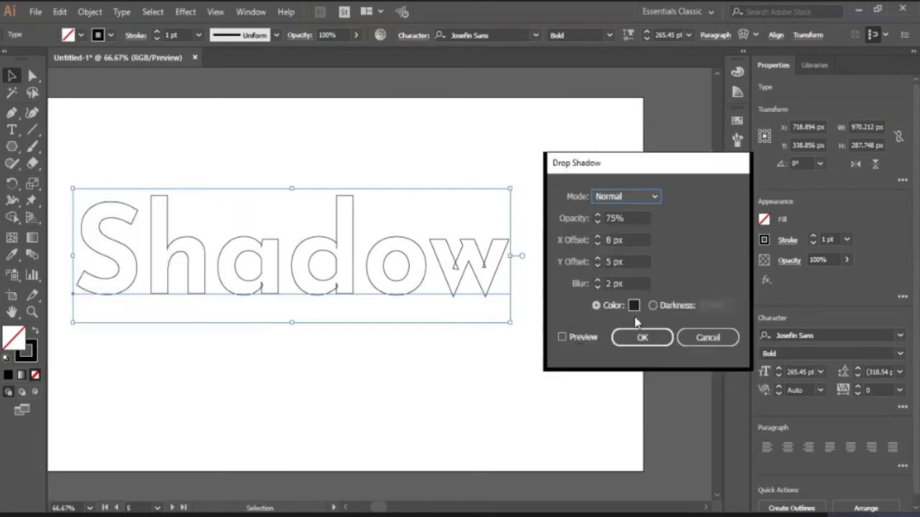
left_click(562, 337)
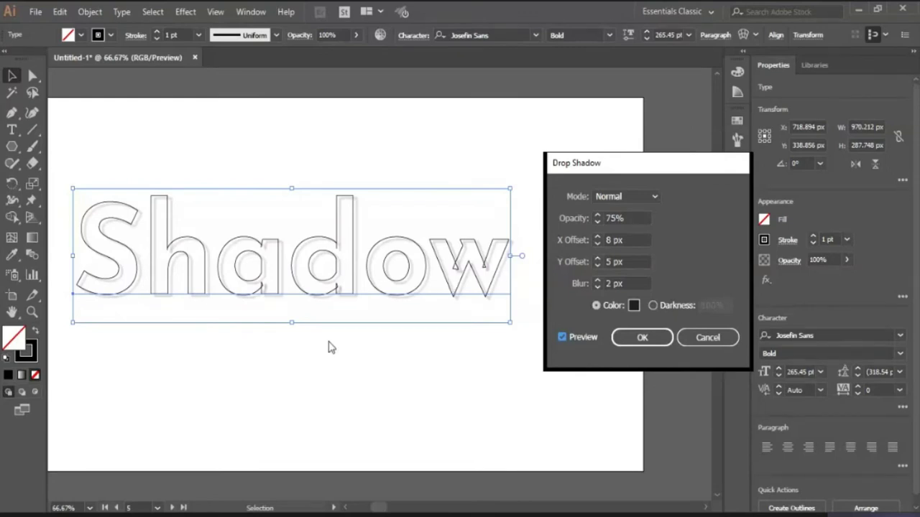
left_click(597, 286)
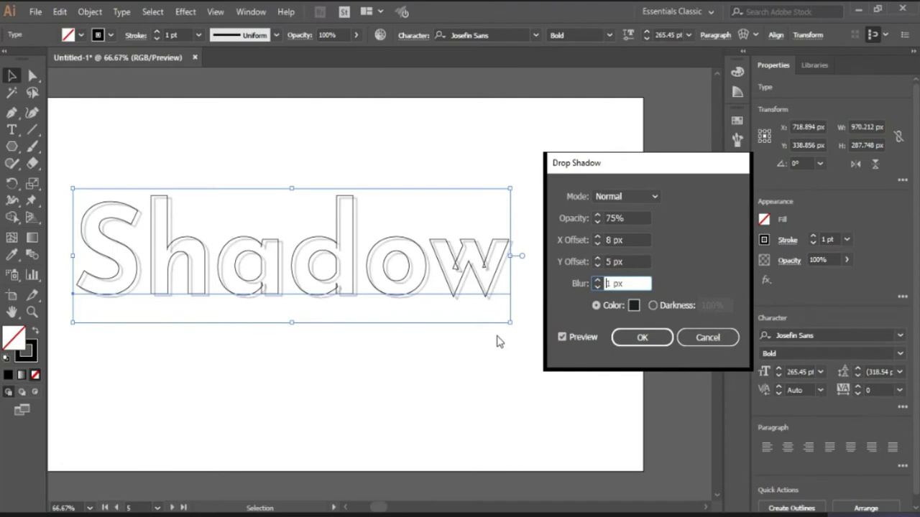
left_click(599, 280)
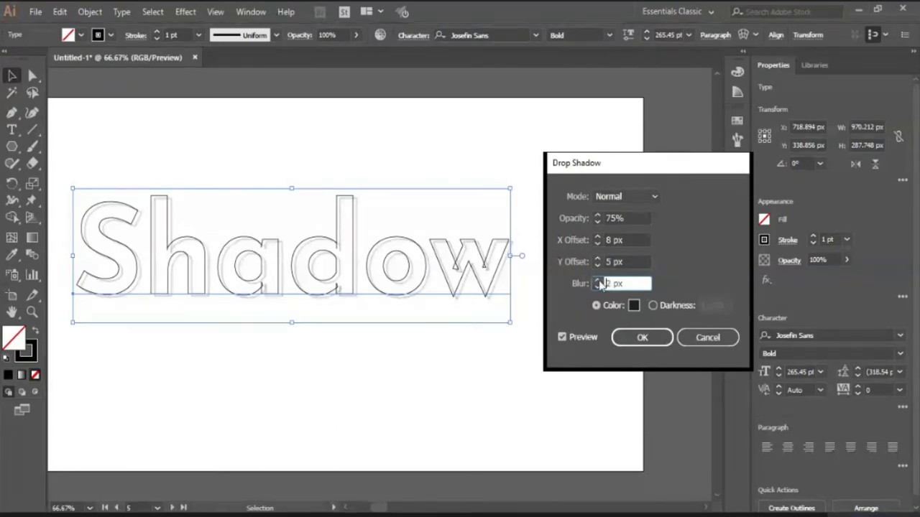
left_click(598, 281)
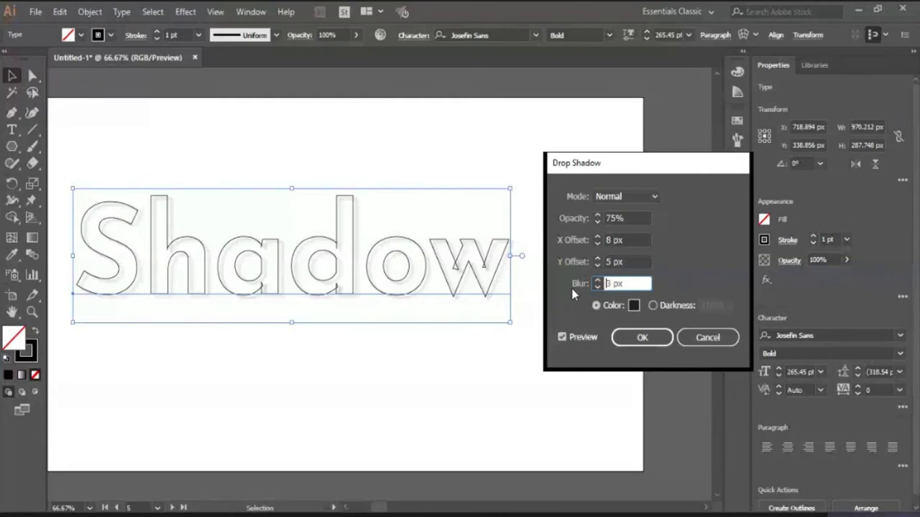
key("Up")
key("Up")
key("Up")
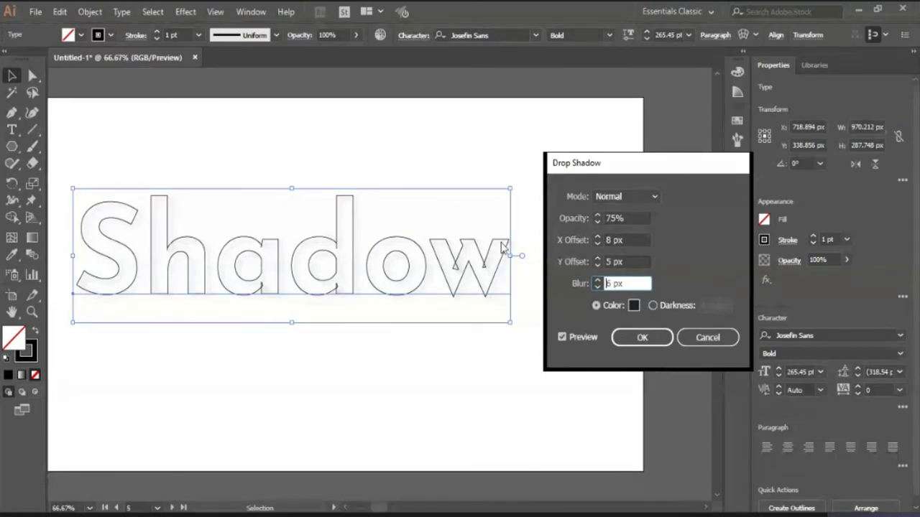
left_click(597, 286)
key("Down")
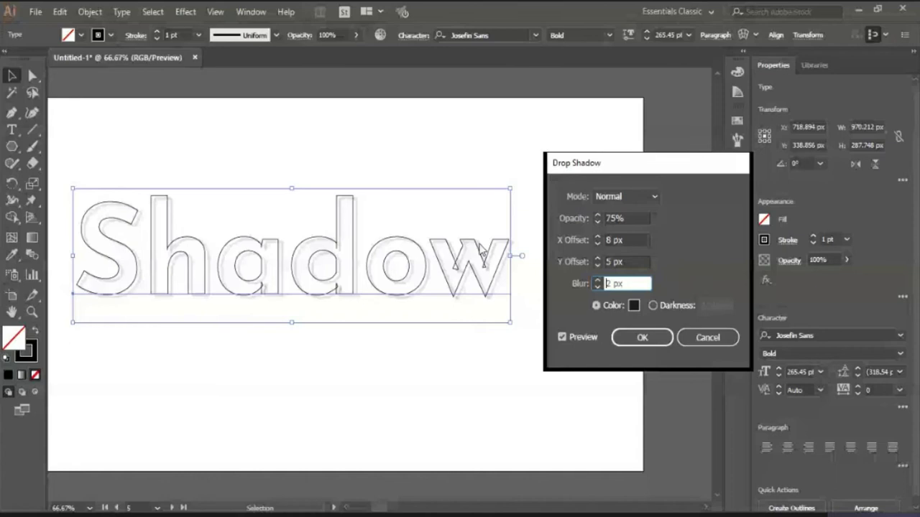
key("Down")
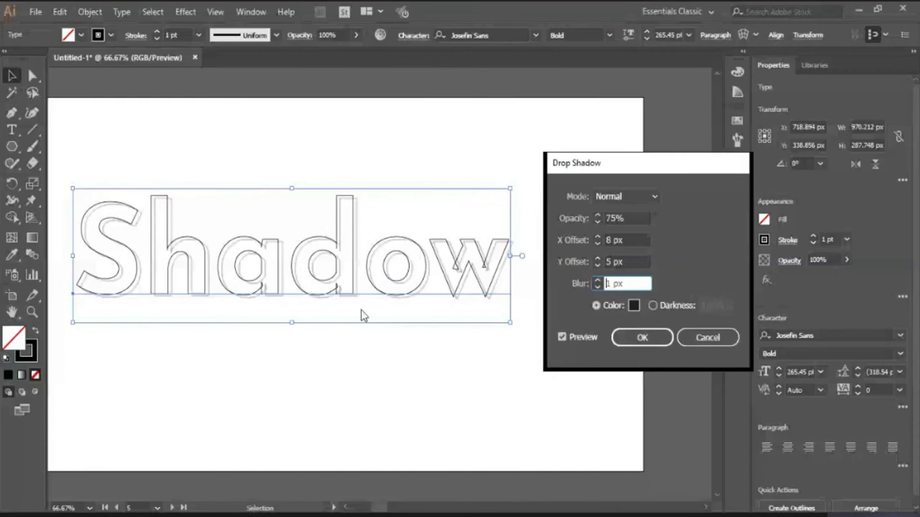
Apply the drop shadow to the Shadow text and reselect the text.
key("Return")
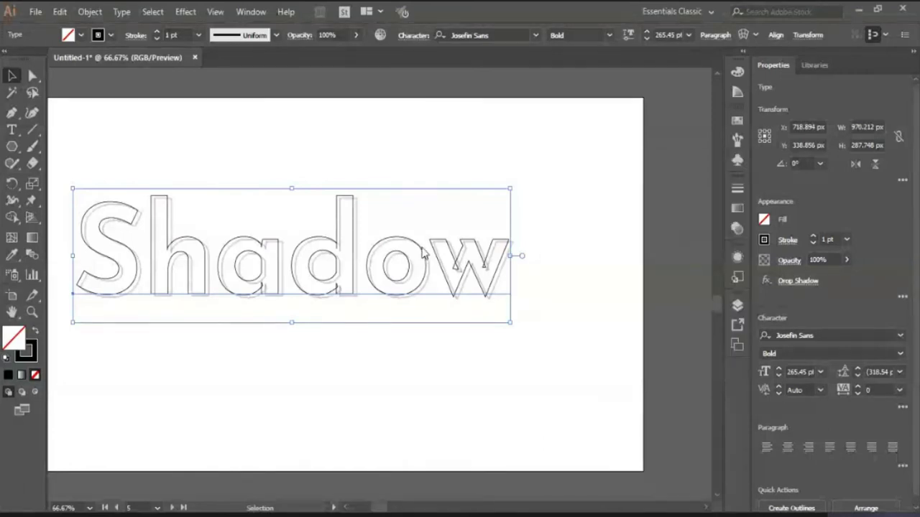
right_click(422, 251)
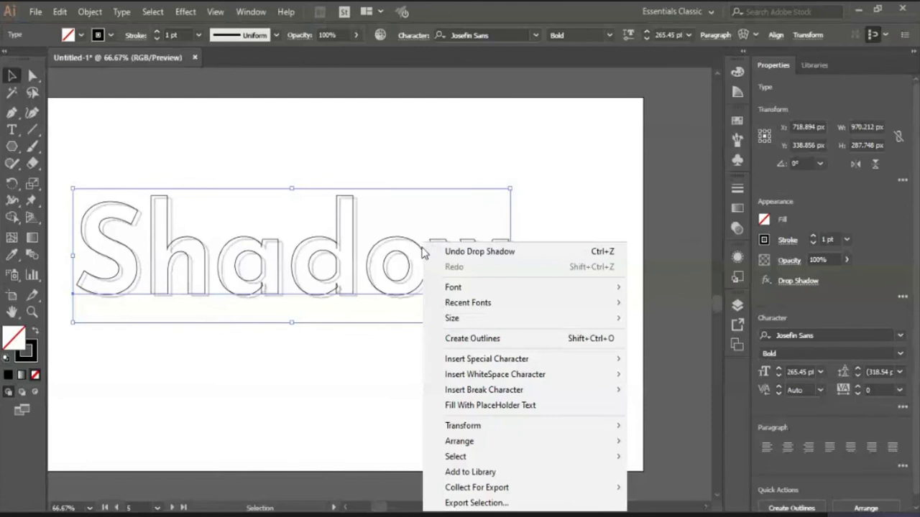
left_click(379, 381)
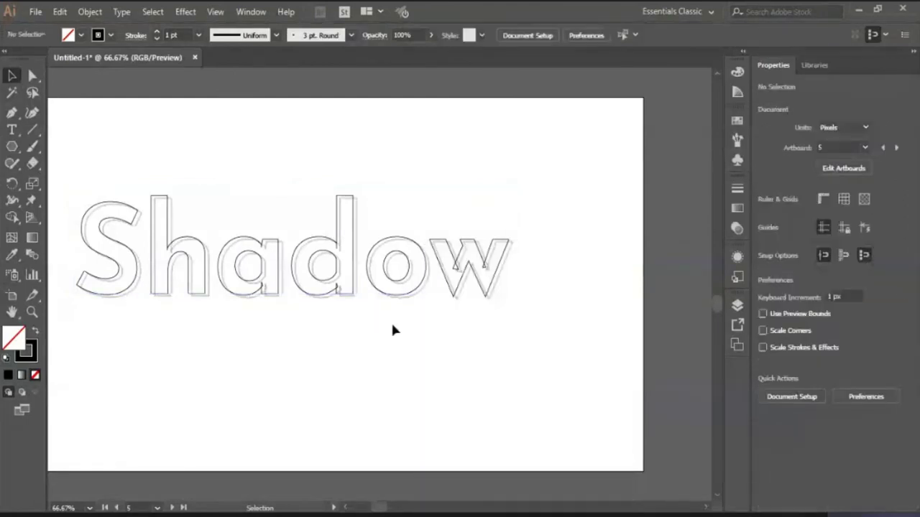
left_click(402, 298)
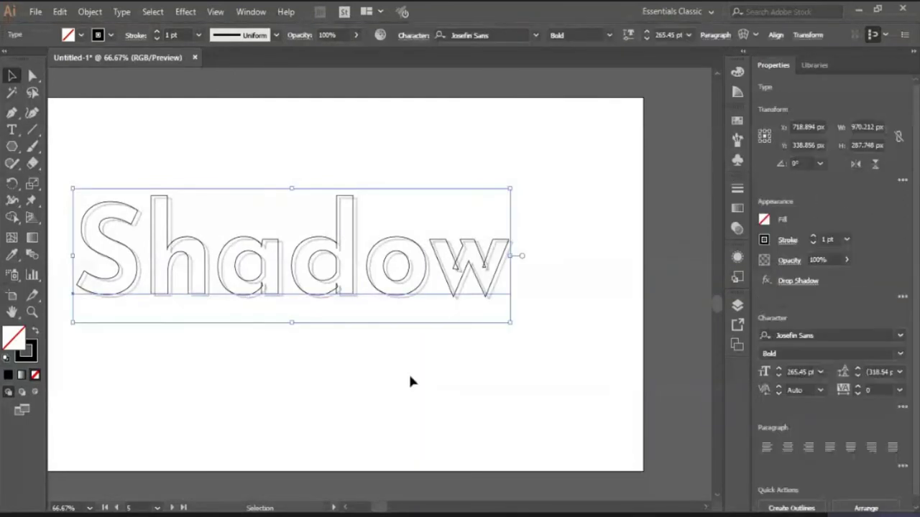
left_click(475, 397)
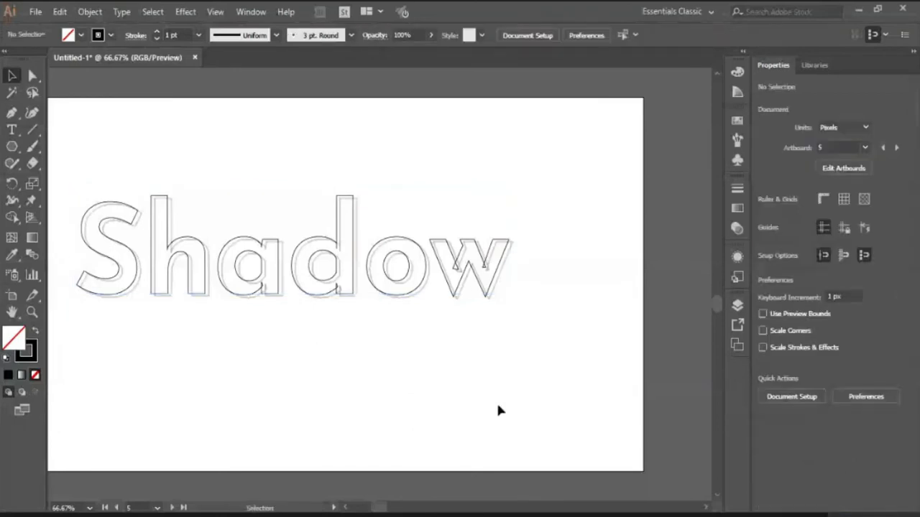
left_click(345, 508)
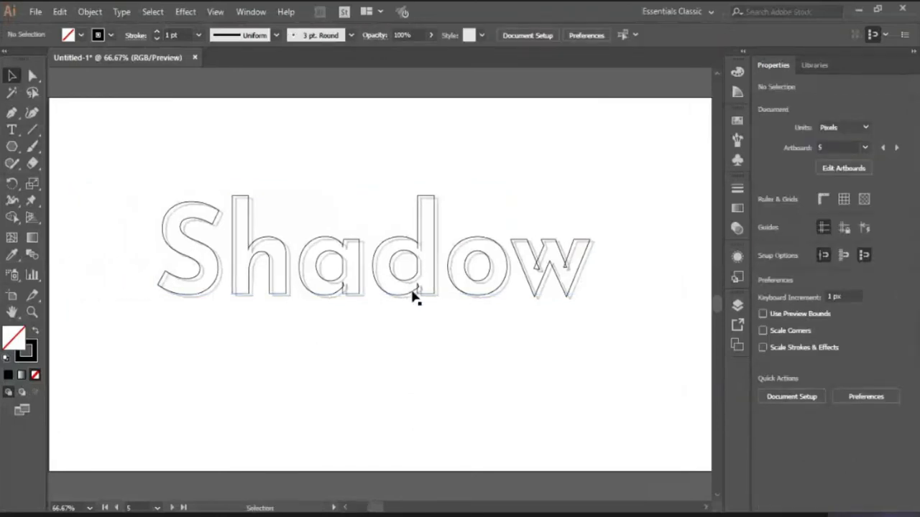
key("ctrl+a")
key("ctrl+h")
Convert the Shadow text to outlines and test moving the outlined group.
key("shift+ctrl+o")
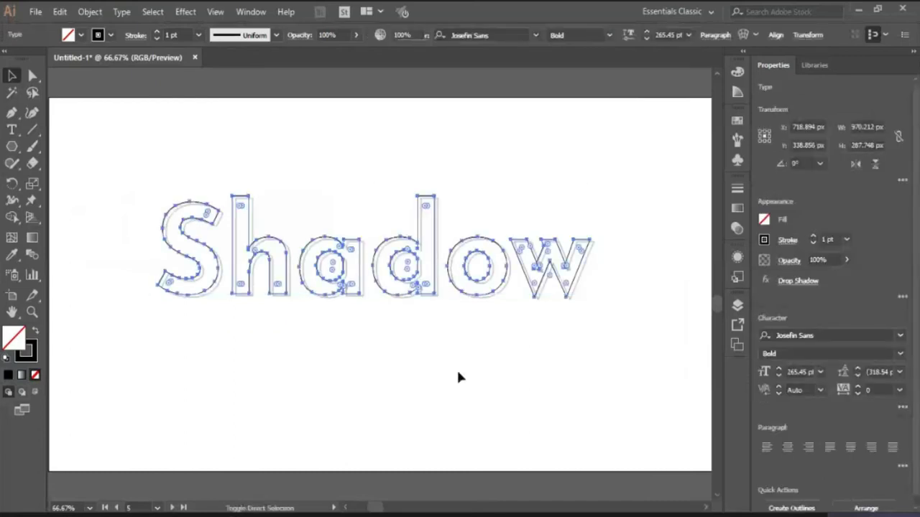
key("shift+ctrl+a")
left_click_drag(433, 288, 456, 358)
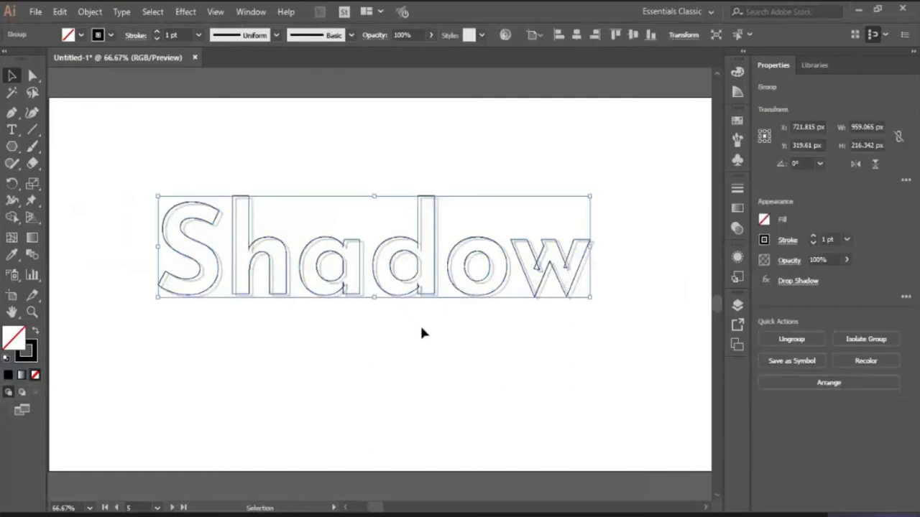
left_click_drag(406, 296, 410, 366)
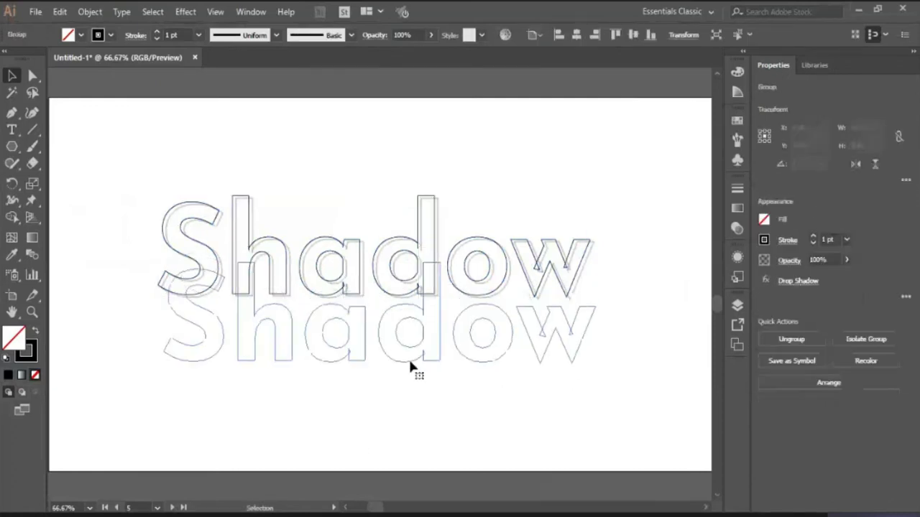
key("ctrl+z")
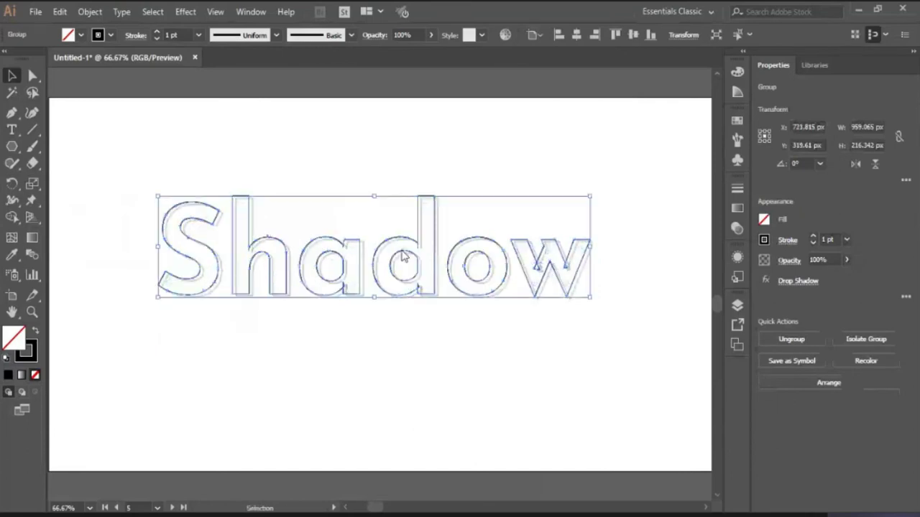
Ungroup the outlined letters and try moving the d onto the a.
right_click(402, 368)
left_click(444, 365)
left_click(427, 368)
left_click_drag(435, 261, 363, 240)
key("ctrl+z")
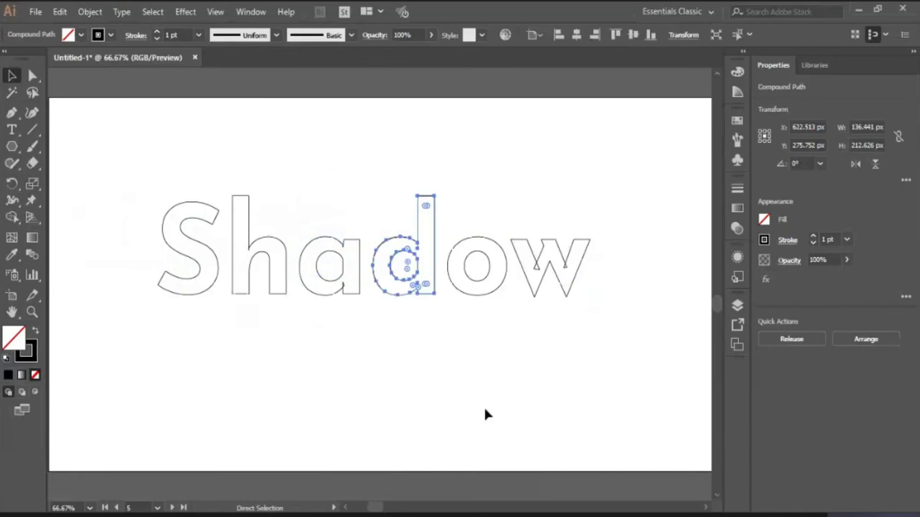
Undo the ungrouping and outline conversion, restoring plain solid black live Shadow text.
key("ctrl+z")
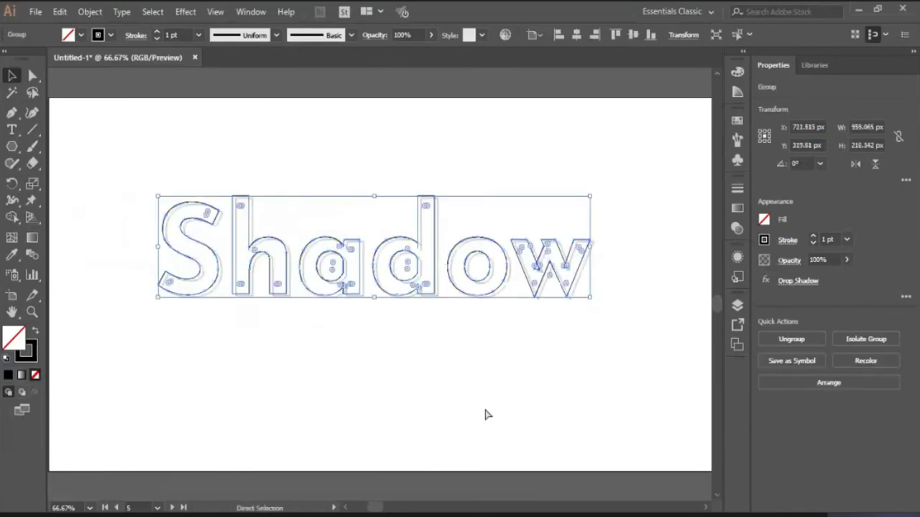
key("ctrl+z")
left_click(485, 415)
key("a")
key("ctrl+z")
key("ctrl+z")
key("v")
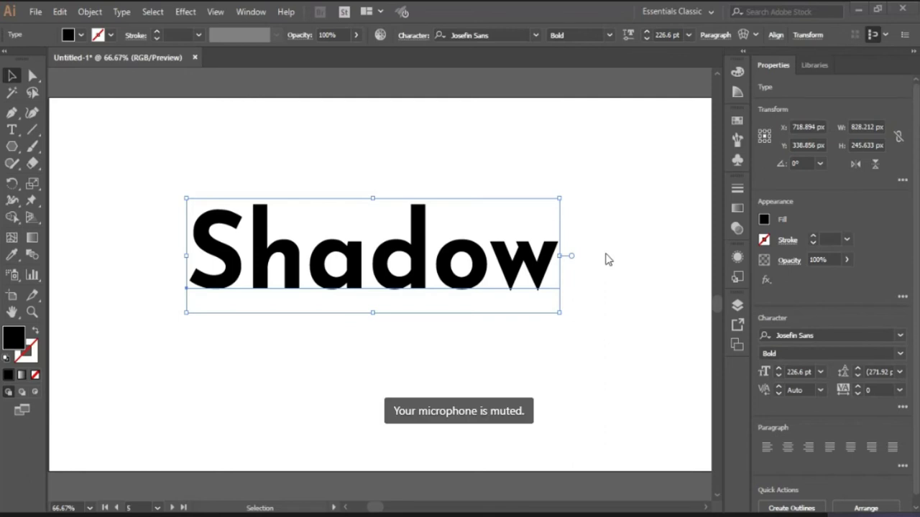
Deselect the Shadow text to move on to the Find Font artboard.
left_click(613, 377)
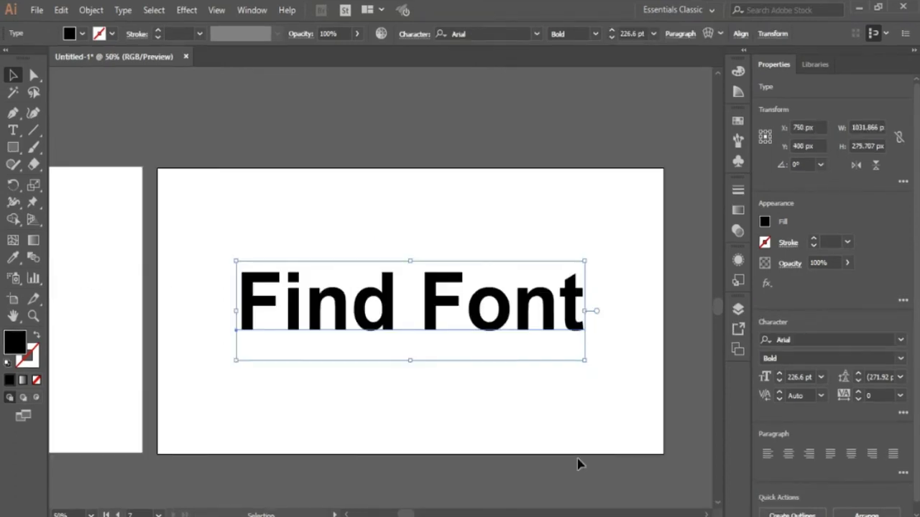
Zoom out to show both the Shadow and Find Font artboards, select the Find Font text, and open the Type menu.
left_click(618, 365)
left_click(523, 356)
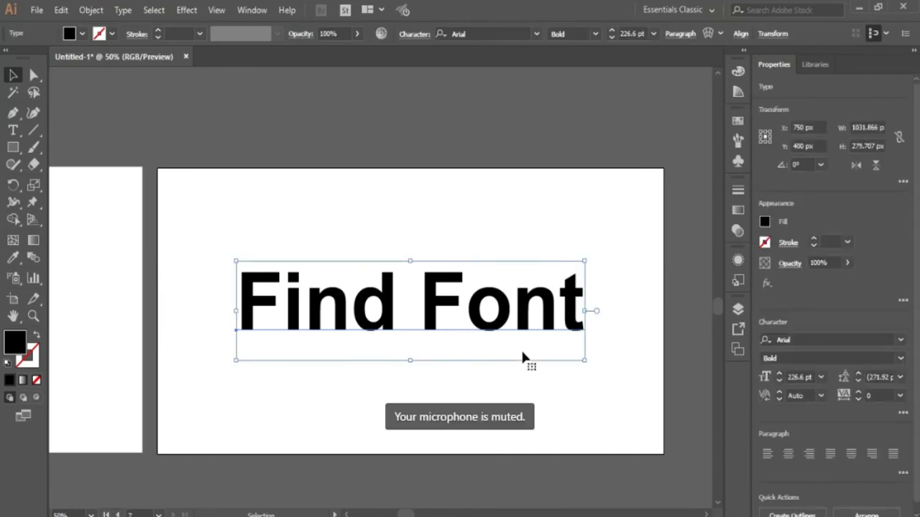
left_click(464, 199)
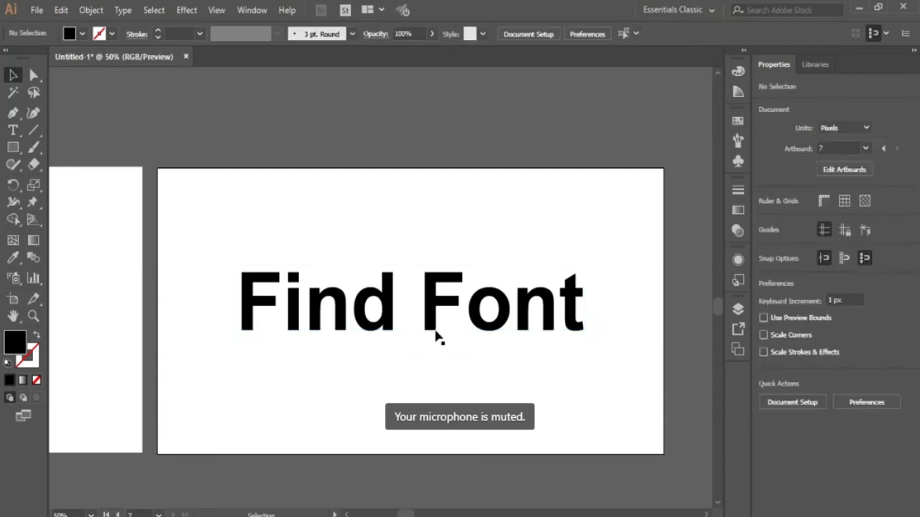
left_click(435, 335)
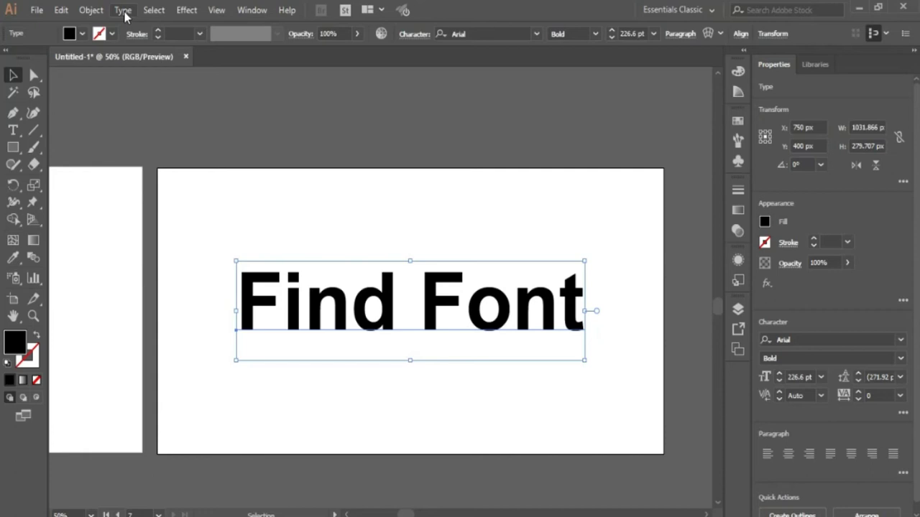
key("ctrl+shift+a")
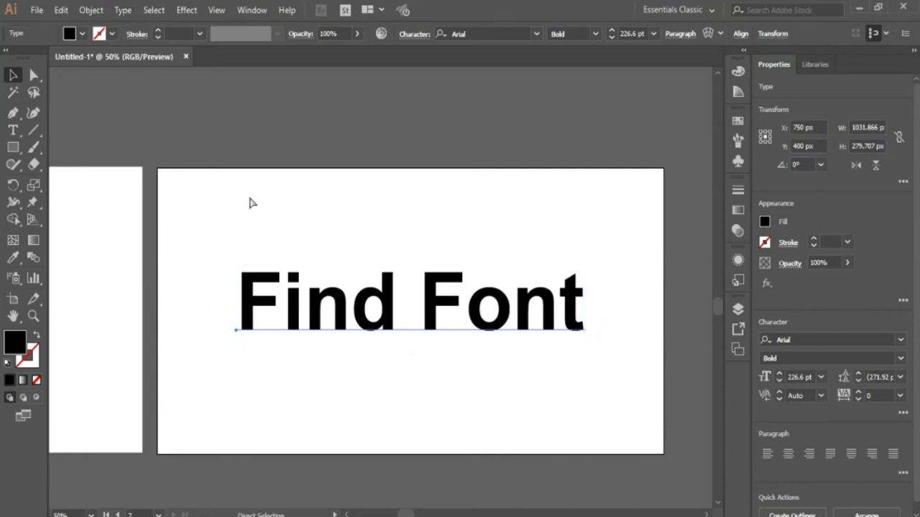
key("ctrl+minus")
key("ctrl+minus")
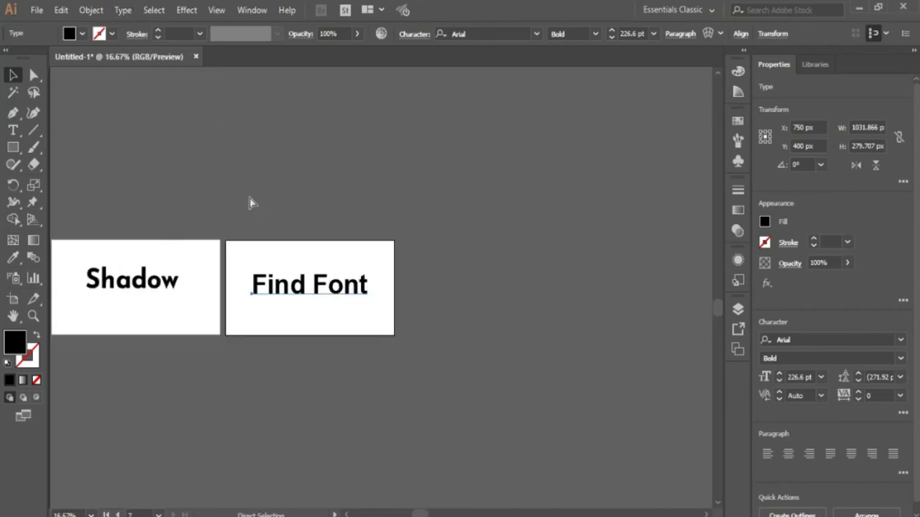
key("ctrl+z")
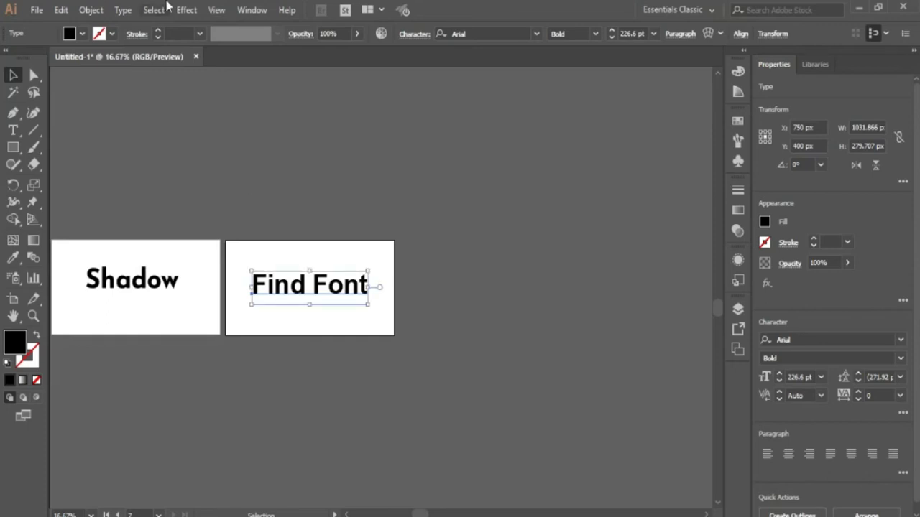
left_click(129, 15)
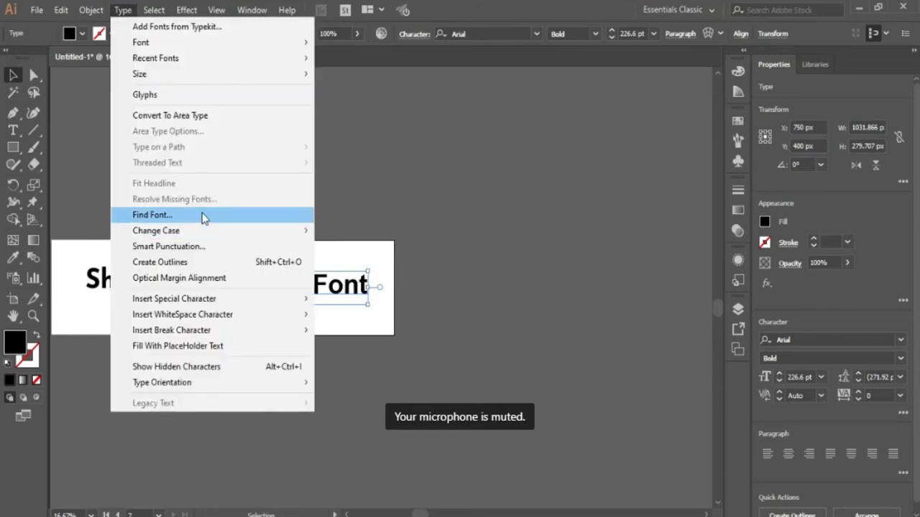
In Find Font, step through every text set in Josefin Sans Bold.
left_click(164, 220)
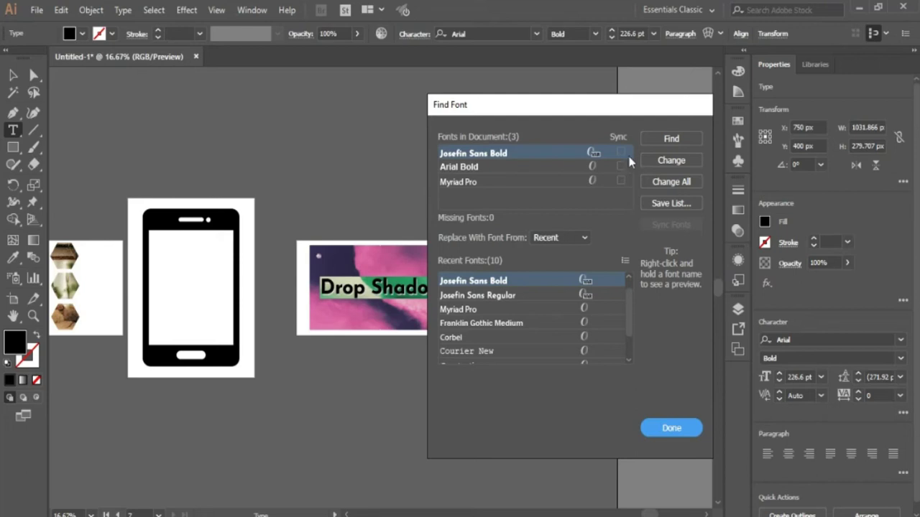
left_click(673, 145)
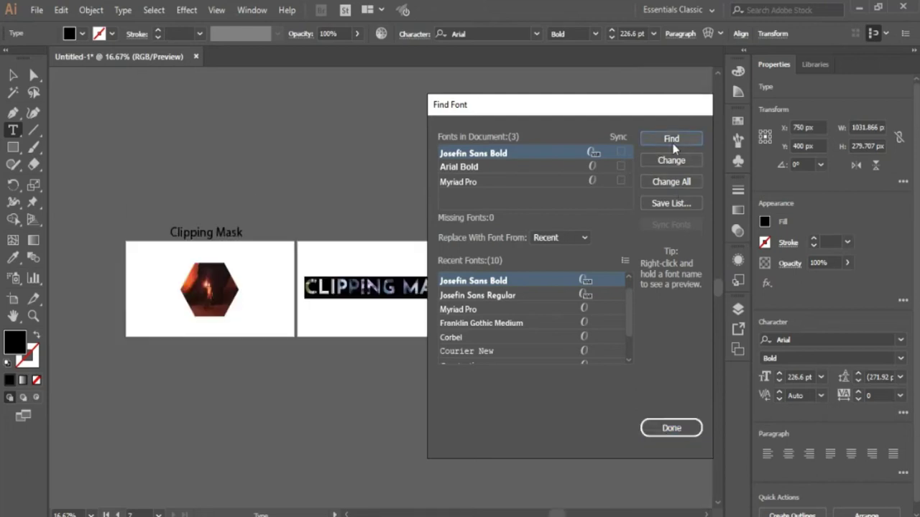
left_click(674, 146)
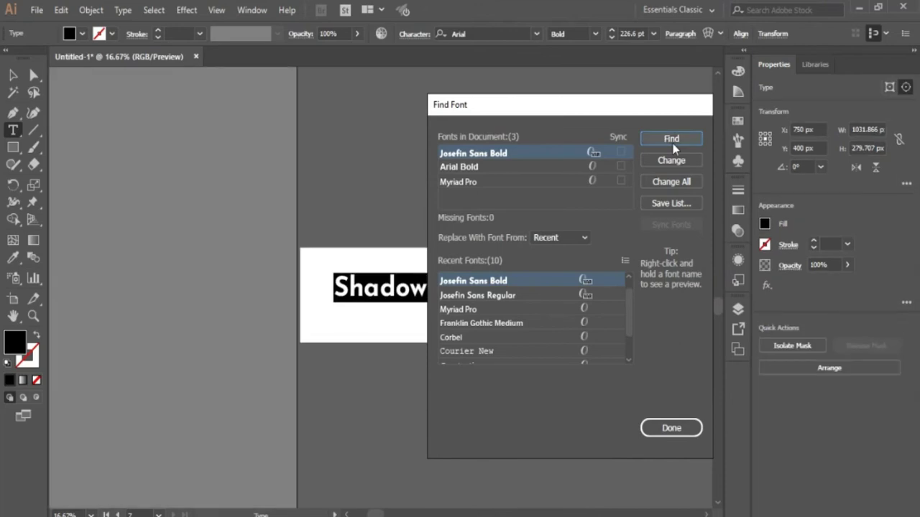
left_click(672, 139)
left_click(672, 139)
left_click(672, 140)
left_click(672, 139)
left_click(673, 145)
left_click(673, 144)
left_click(672, 145)
left_click(673, 145)
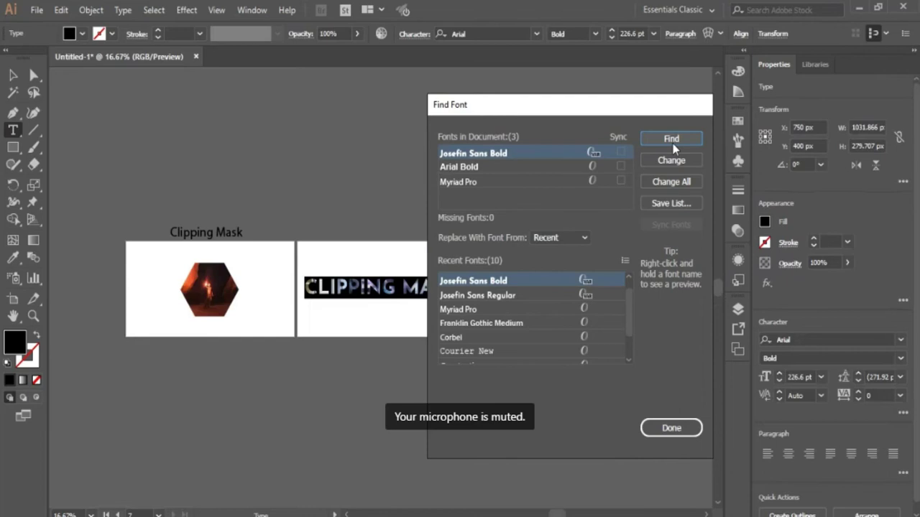
left_click(673, 144)
left_click(673, 146)
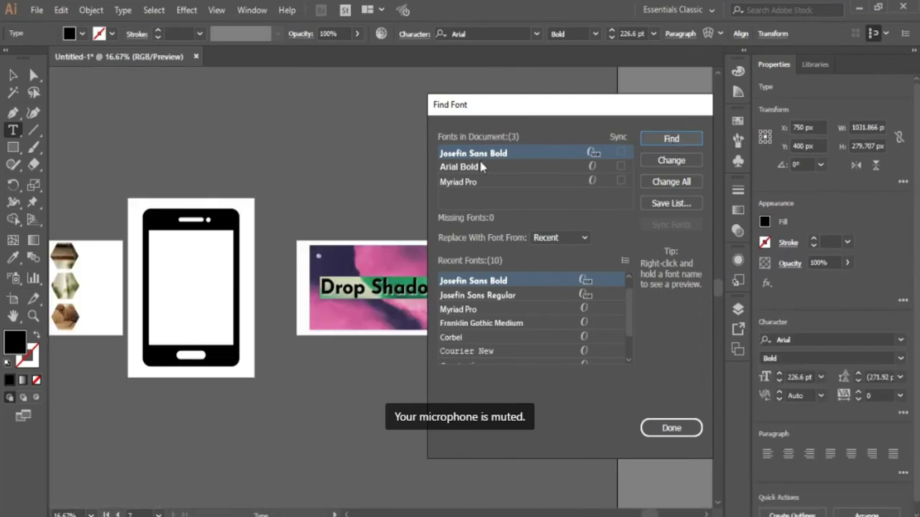
Locate the Arial Bold Find Font text, close Find Font, and zoom to 25% with the Selection tool.
left_click(480, 167)
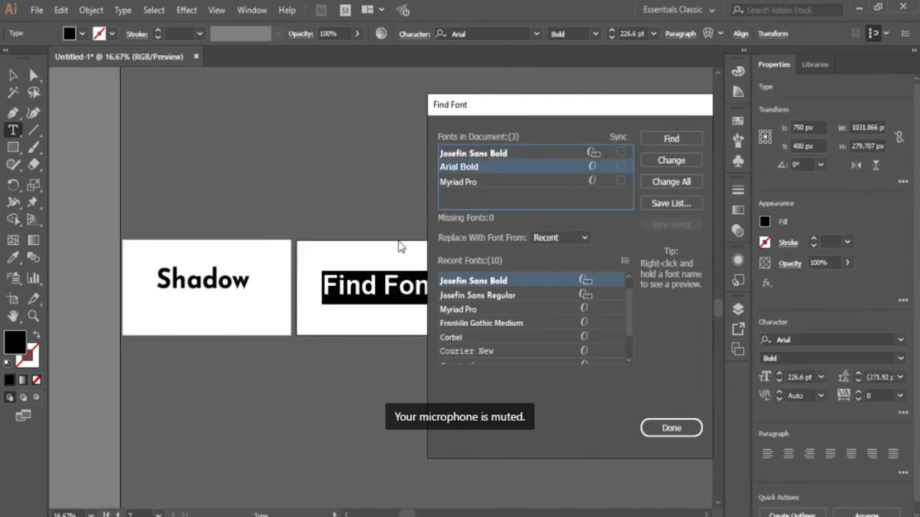
left_click(460, 182)
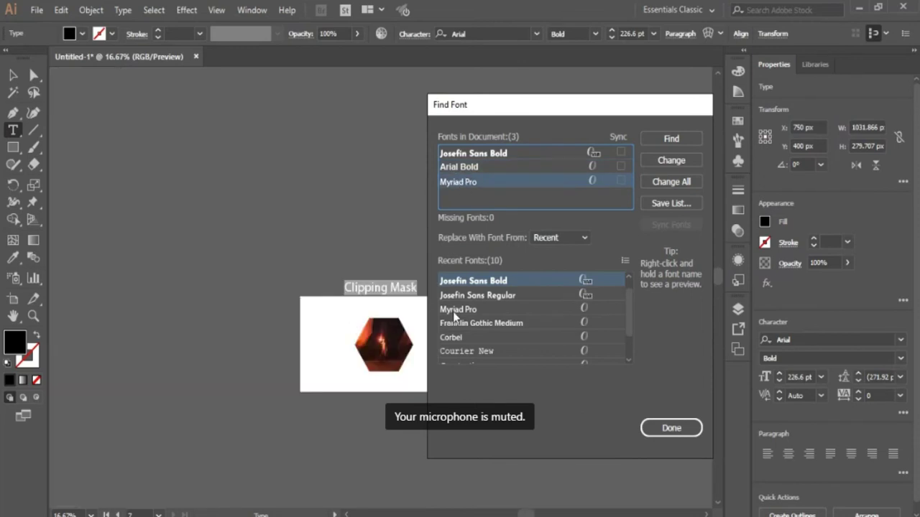
left_click(486, 159)
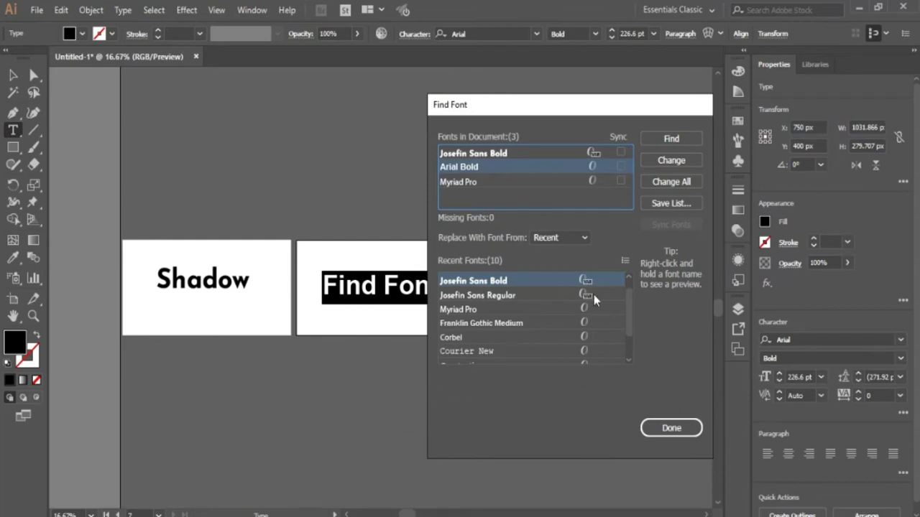
left_click(679, 433)
left_click(13, 75)
key("ctrl+plus")
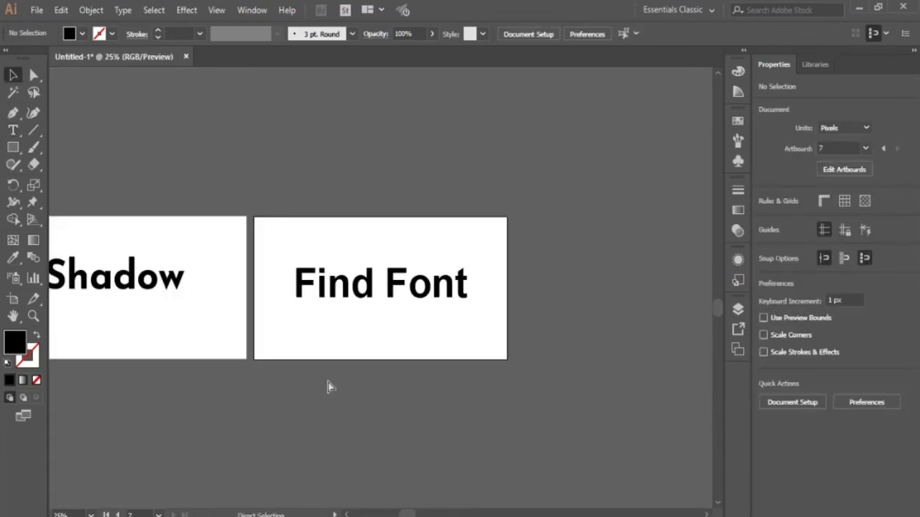
Fill the Arial Bold Find Font text with orange from the control bar swatches, then reselect it.
key("ctrl+plus")
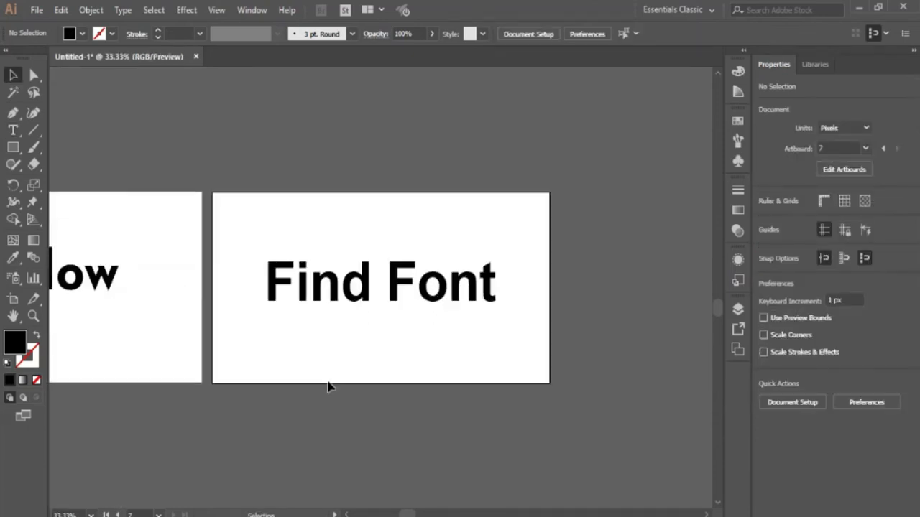
left_click(336, 297)
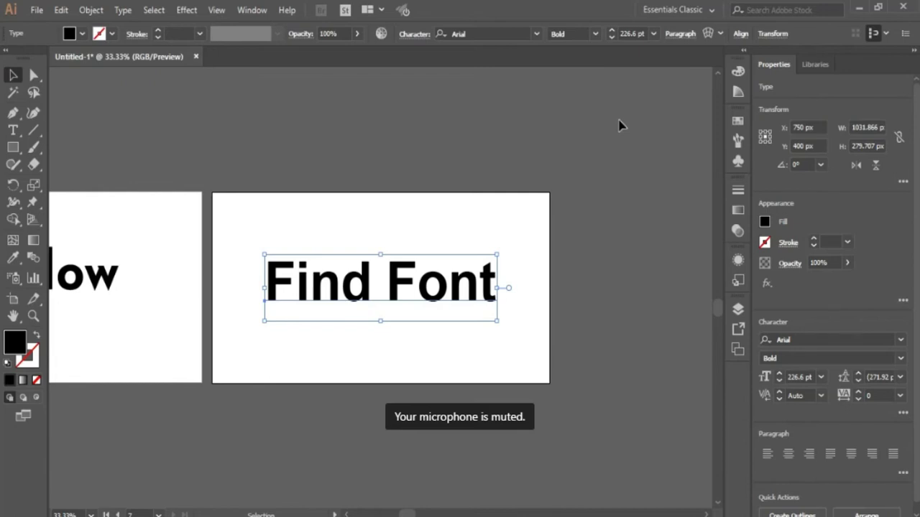
left_click(82, 35)
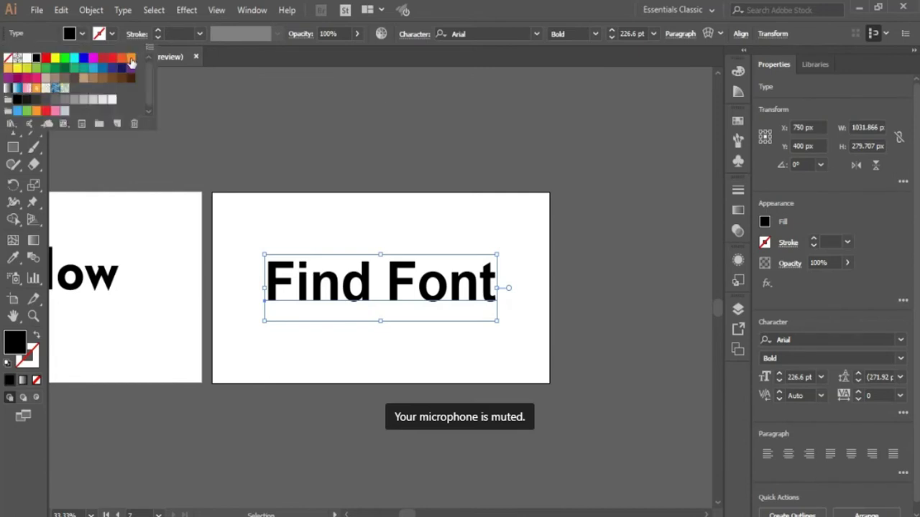
left_click(132, 63)
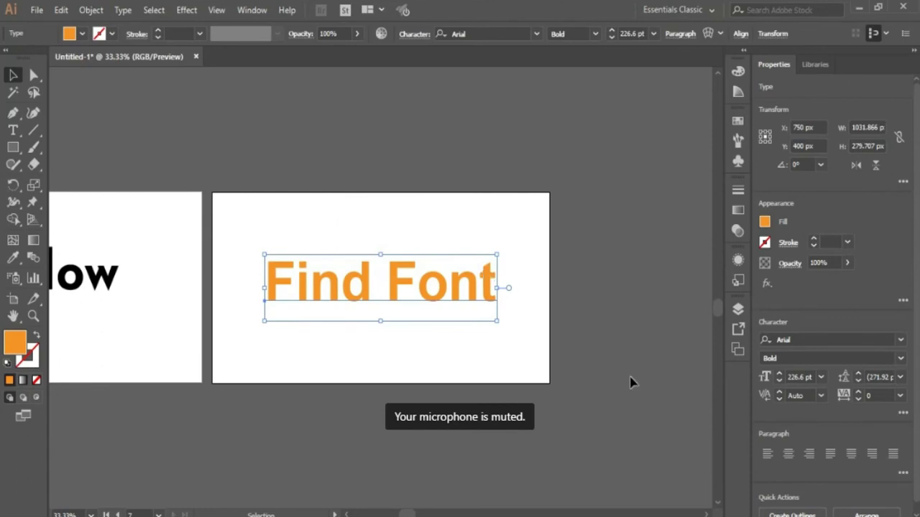
left_click(575, 378)
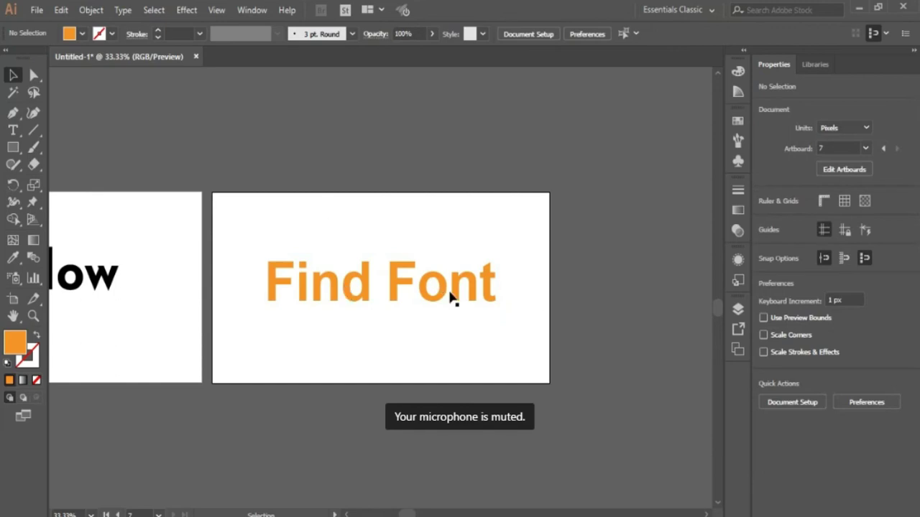
left_click(731, 348)
left_click(521, 281)
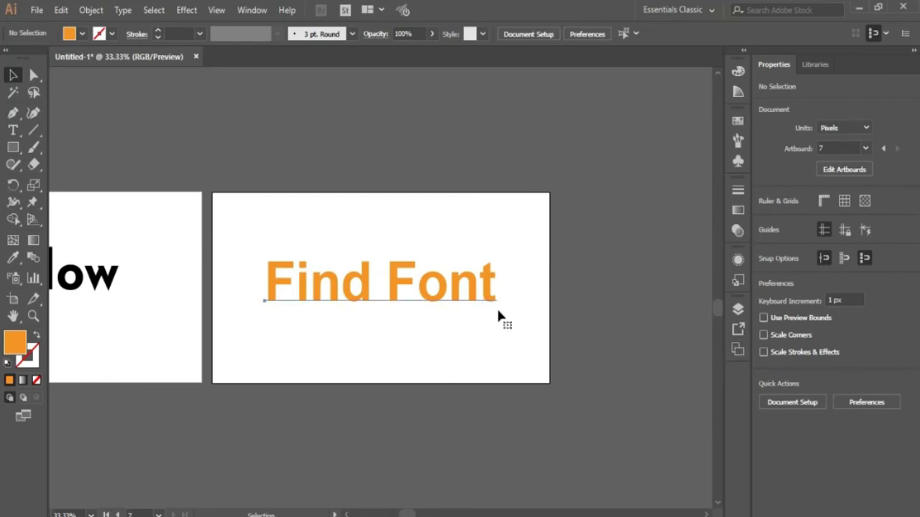
left_click(497, 309)
left_click(37, 10)
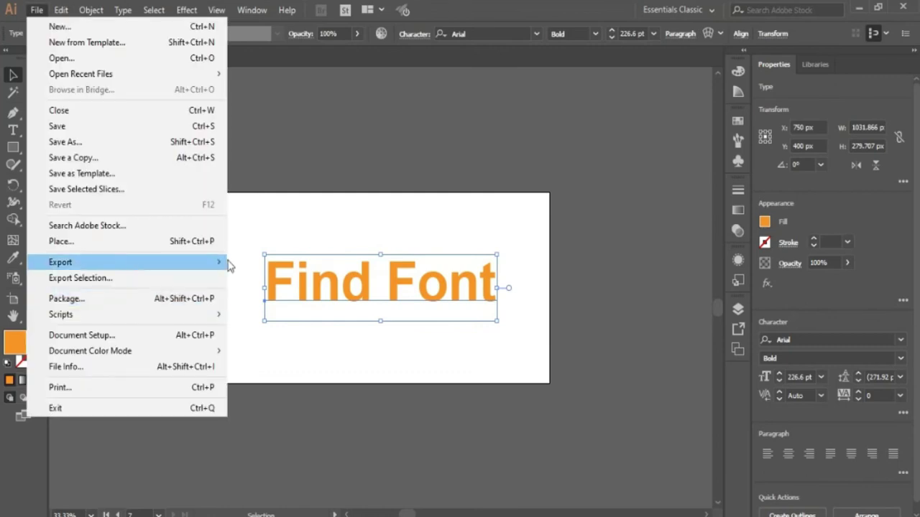
left_click(280, 278)
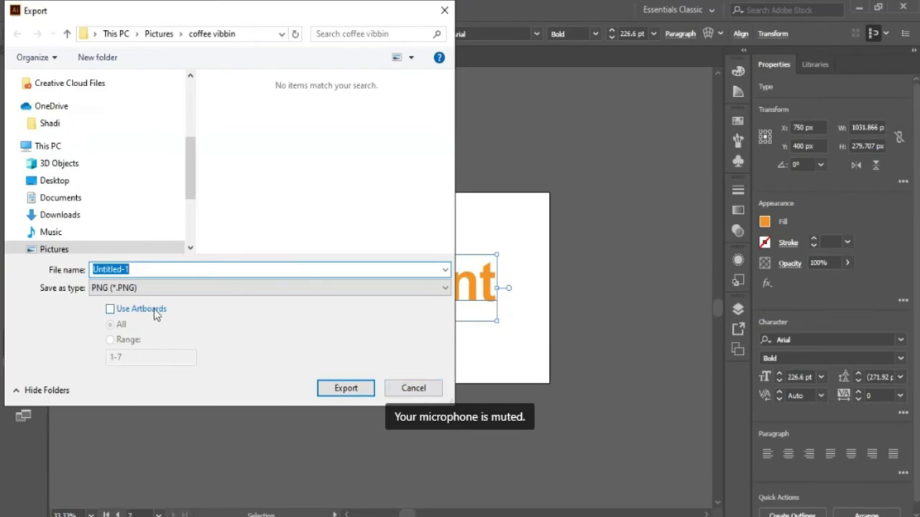
left_click(155, 315)
left_click(157, 270)
type("font")
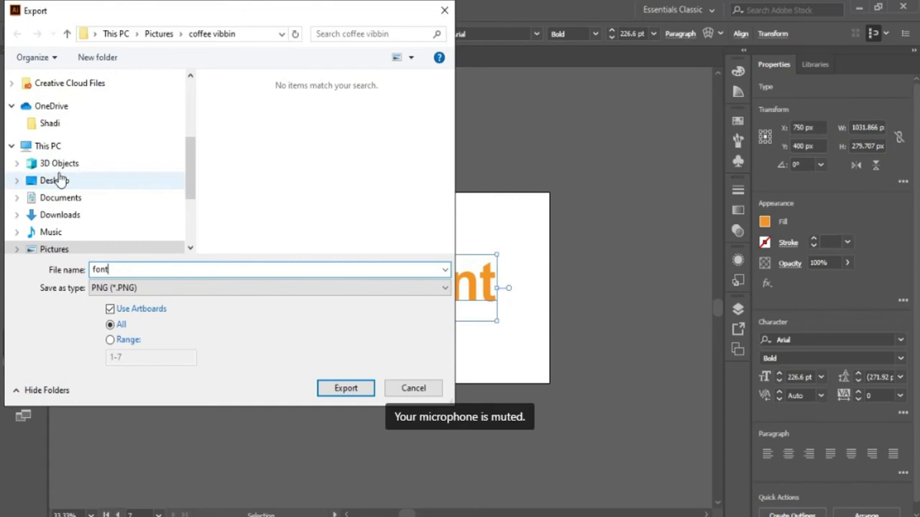
left_click(57, 180)
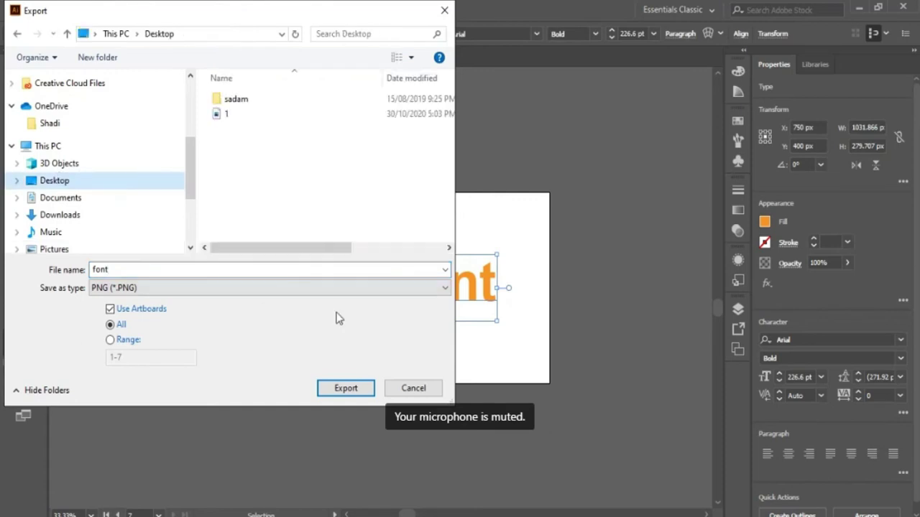
left_click(346, 389)
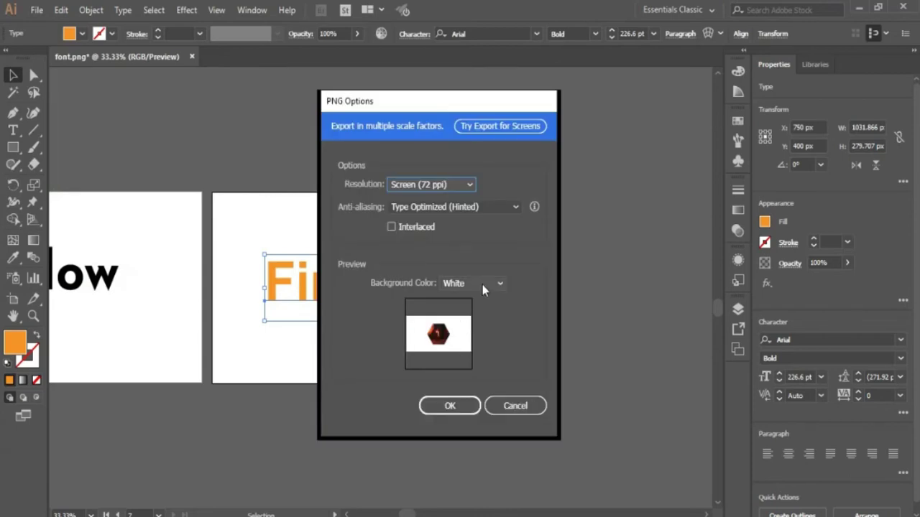
left_click(511, 405)
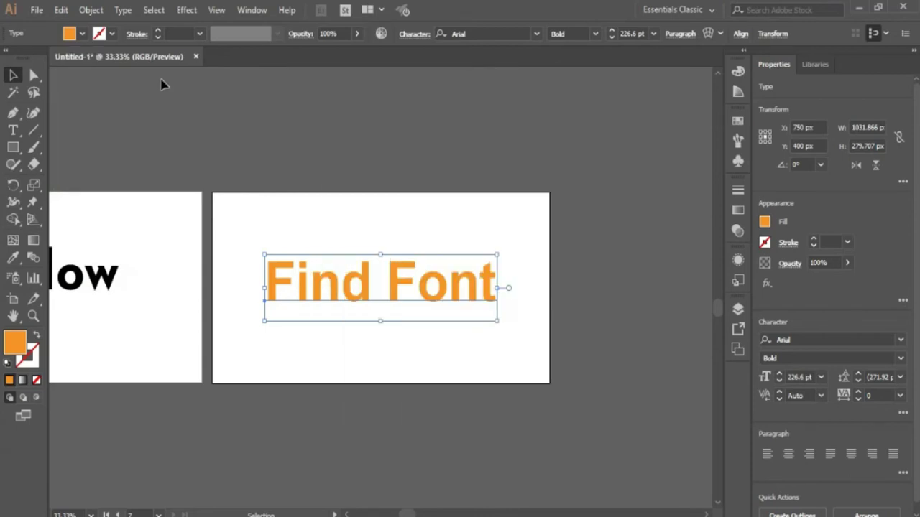
Start an Export As using artboards, with the artboard range set to 8.
key("alt+f")
mouse_move(216, 263)
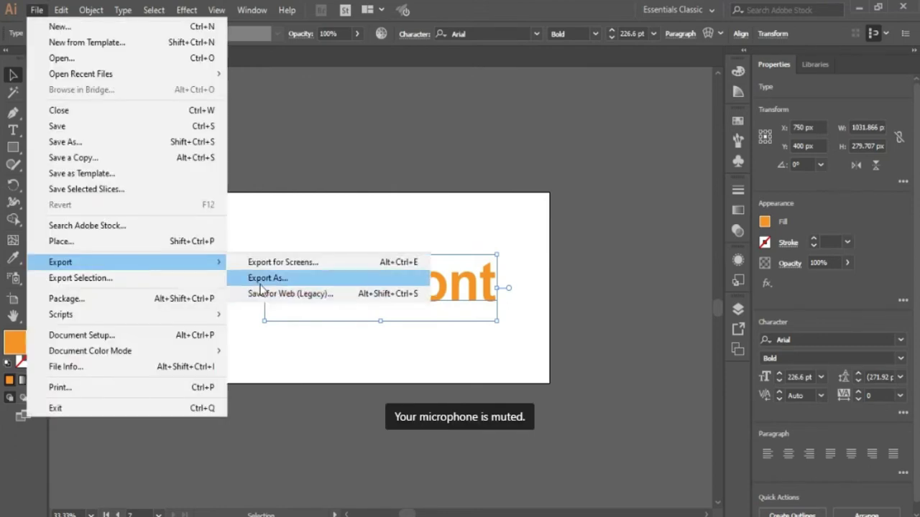
left_click(261, 279)
left_click(149, 309)
left_click(130, 339)
left_click(139, 357)
left_click_drag(130, 356, 97, 371)
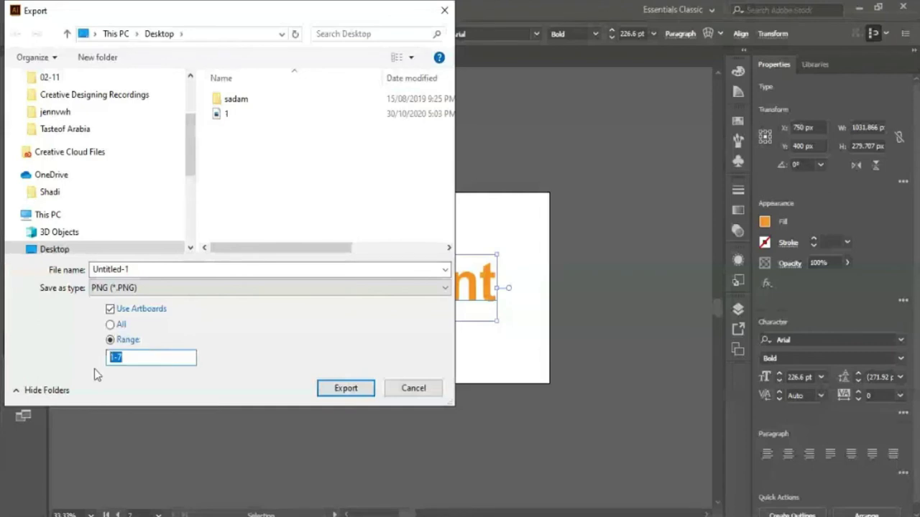
type("8")
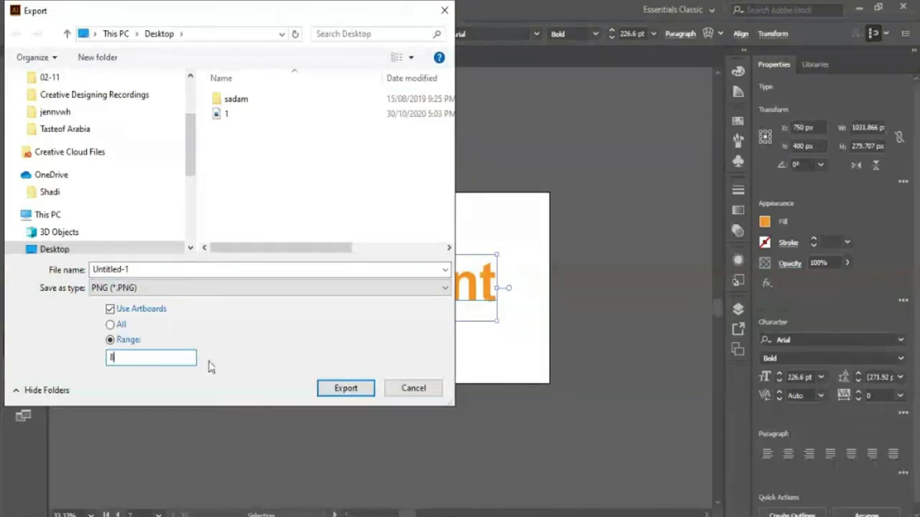
Name the file 'font' and attempt the export, dismissing the invalid range warning.
left_click(206, 270)
type("d")
key("BackSpace")
type("font")
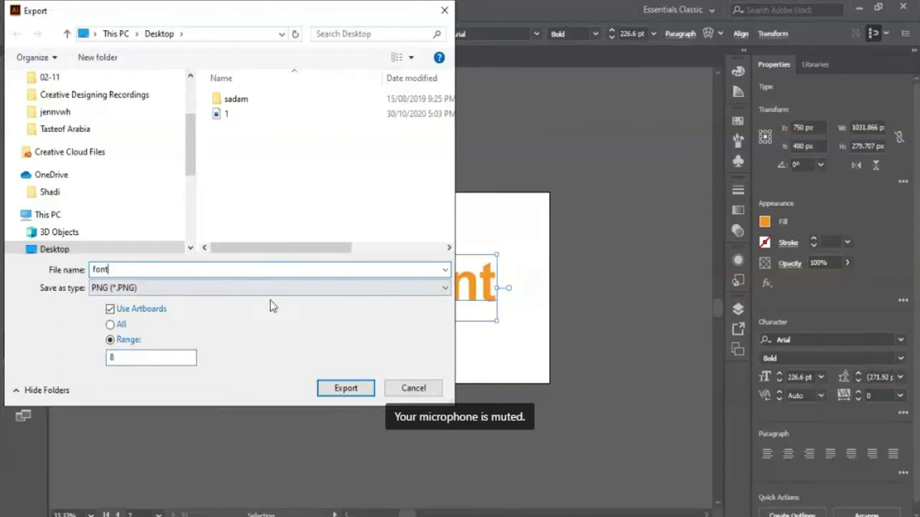
key("Return")
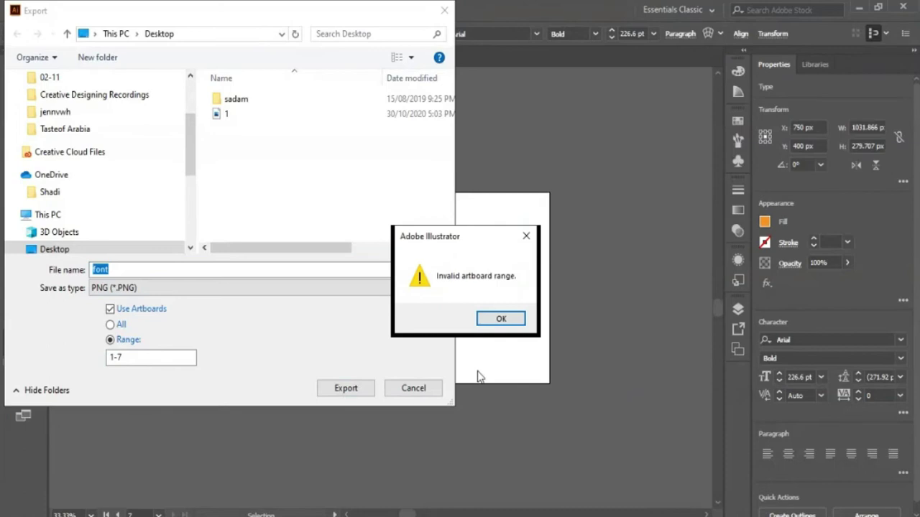
left_click(501, 319)
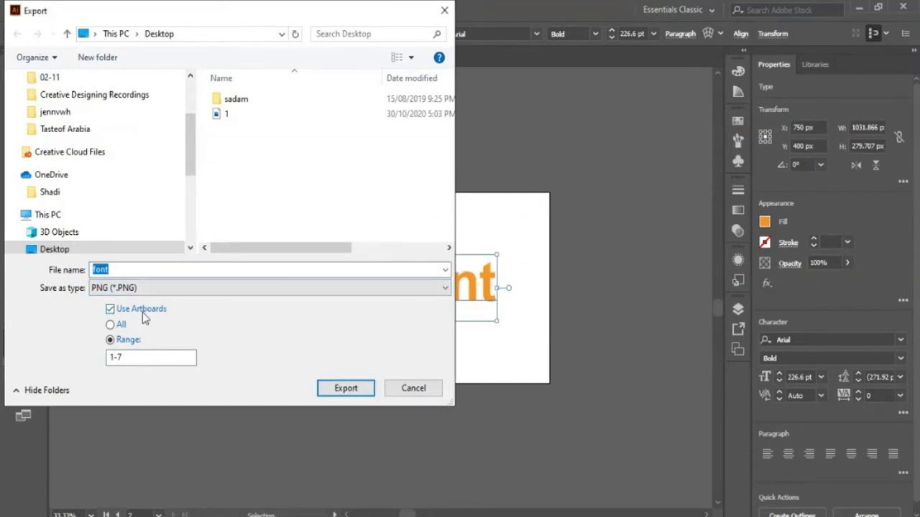
Retry with artboard range 7-8, dismissing another invalid range warning.
left_click(113, 327)
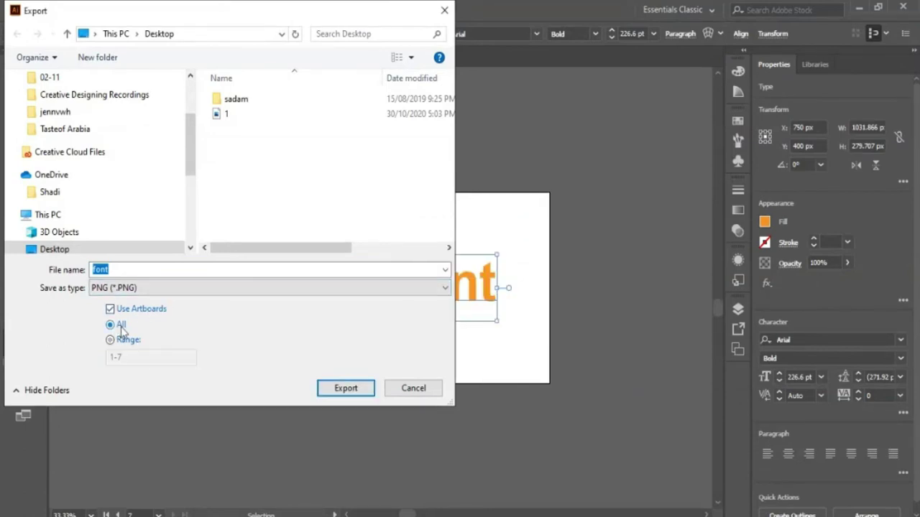
left_click(122, 340)
left_click(138, 359)
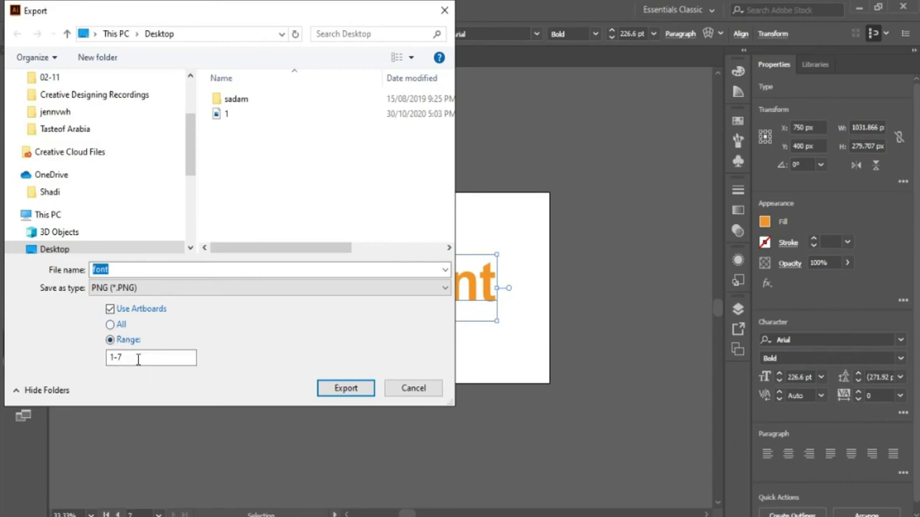
key("BackSpace")
key("BackSpace")
key("BackSpace")
type("7-8")
left_click(339, 388)
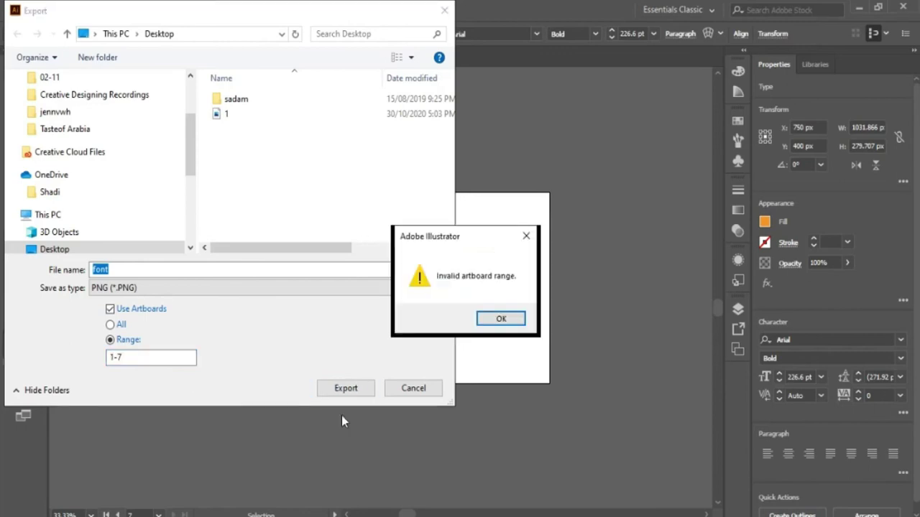
left_click(501, 320)
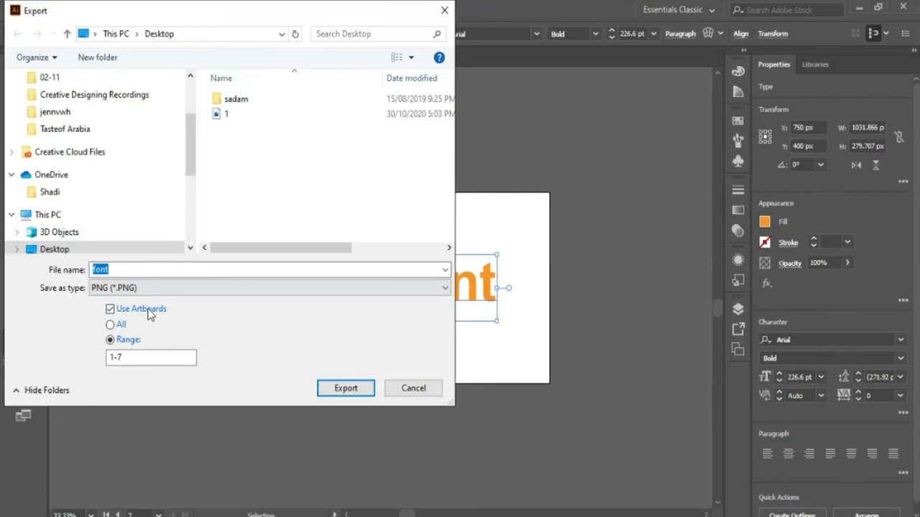
Export all artboards as 'font' PNG to the Desktop and confirm the PNG Options.
left_click(115, 324)
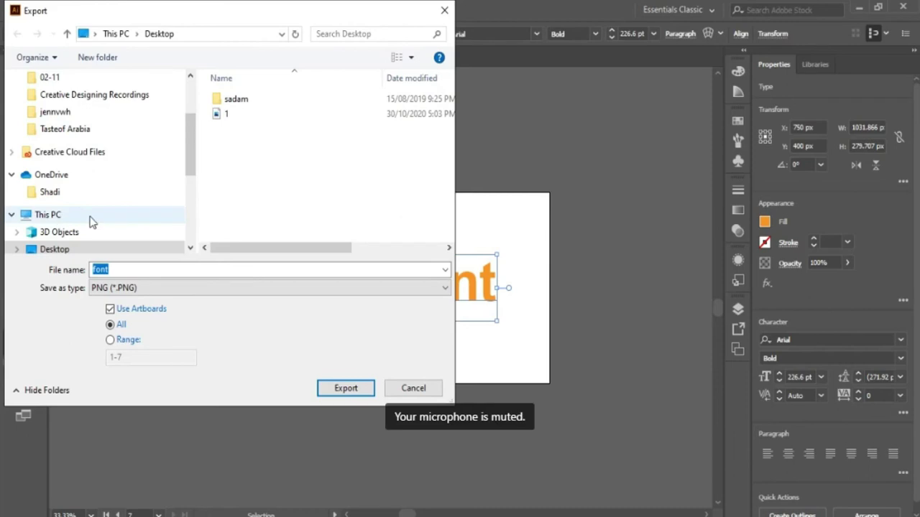
left_click(341, 388)
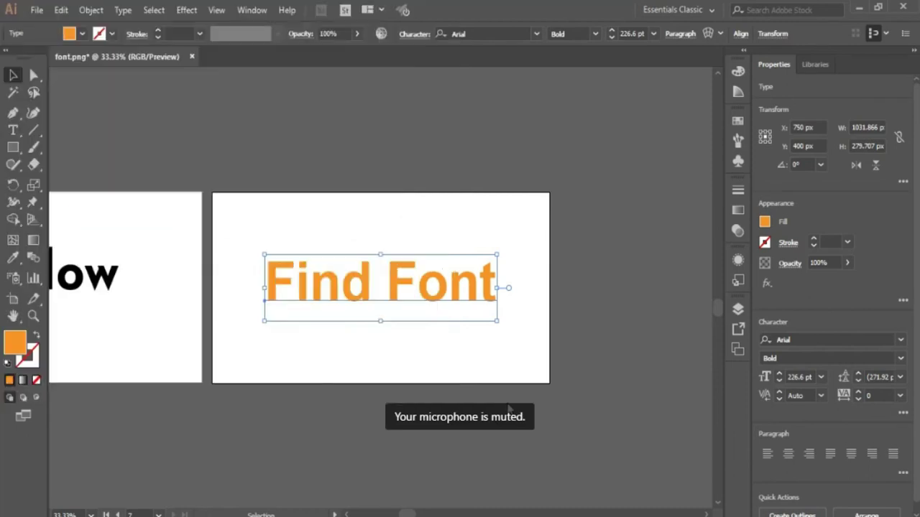
left_click(465, 408)
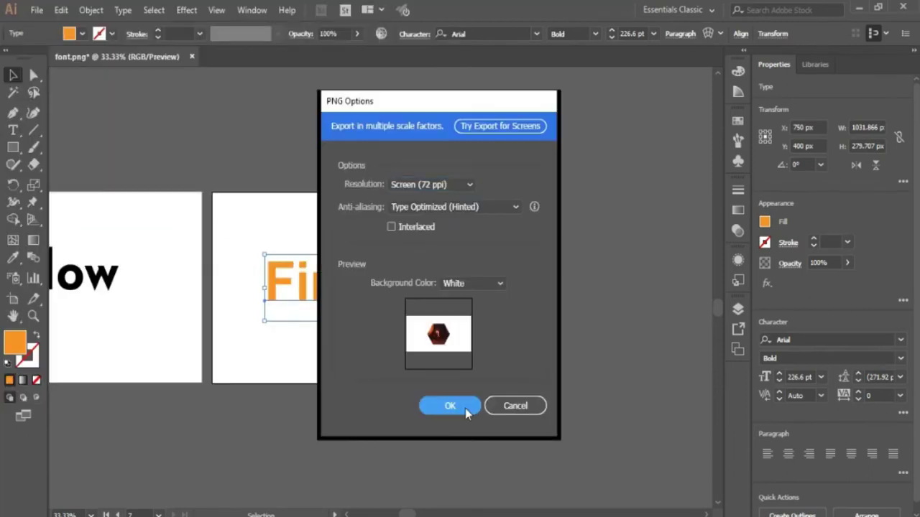
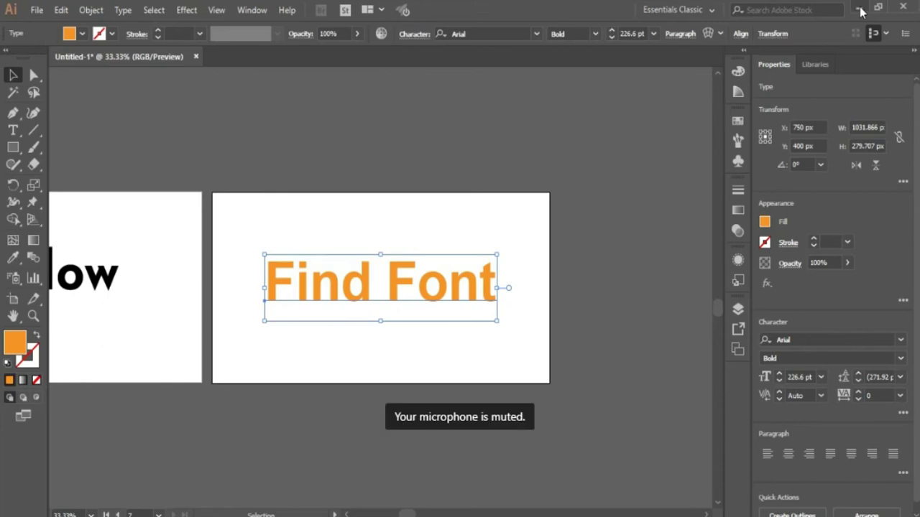
Minimize Illustrator to reveal Chrome's Google results for 'adobe fonts'.
left_click(860, 7)
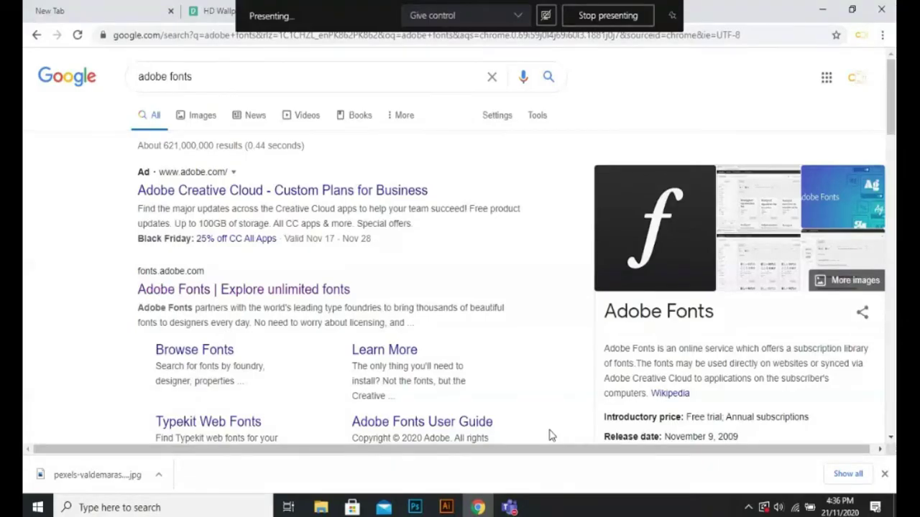
Open fonts.adobe.com from the results, close the Pexels tab, and focus the font search box.
left_click(192, 298)
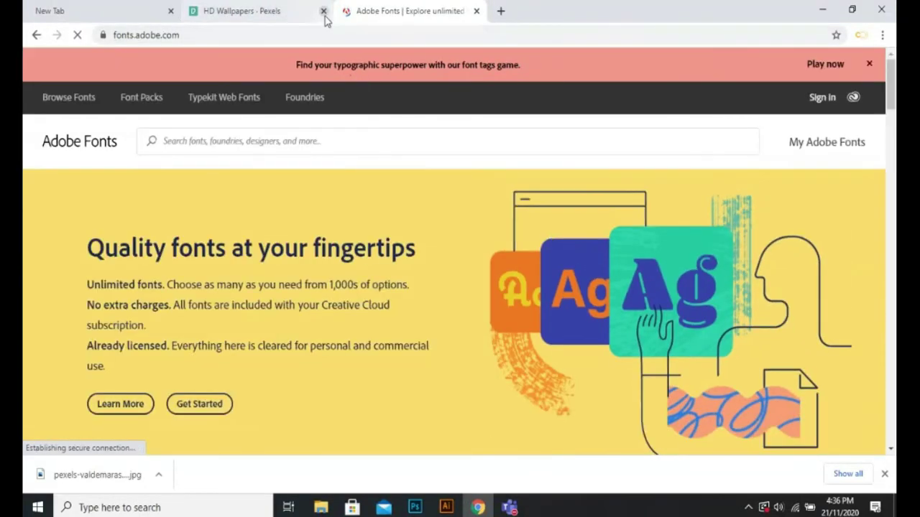
left_click(323, 12)
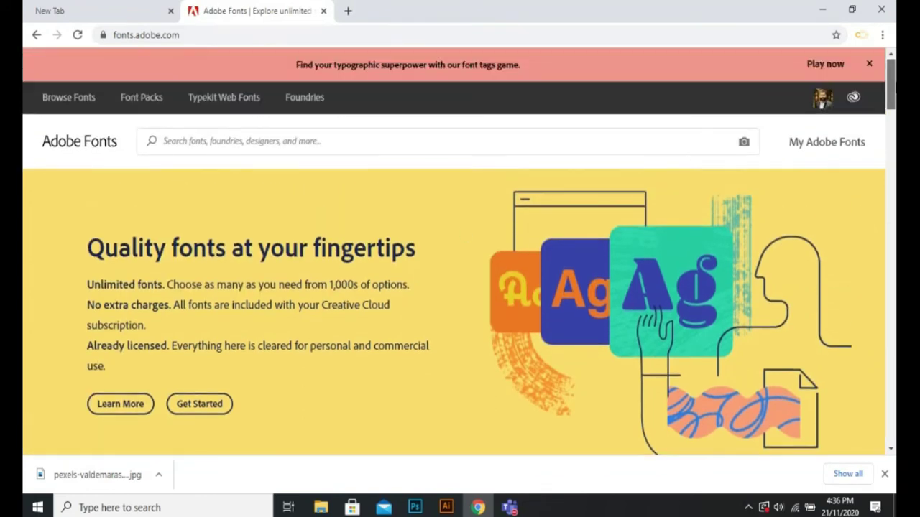
left_click(313, 144)
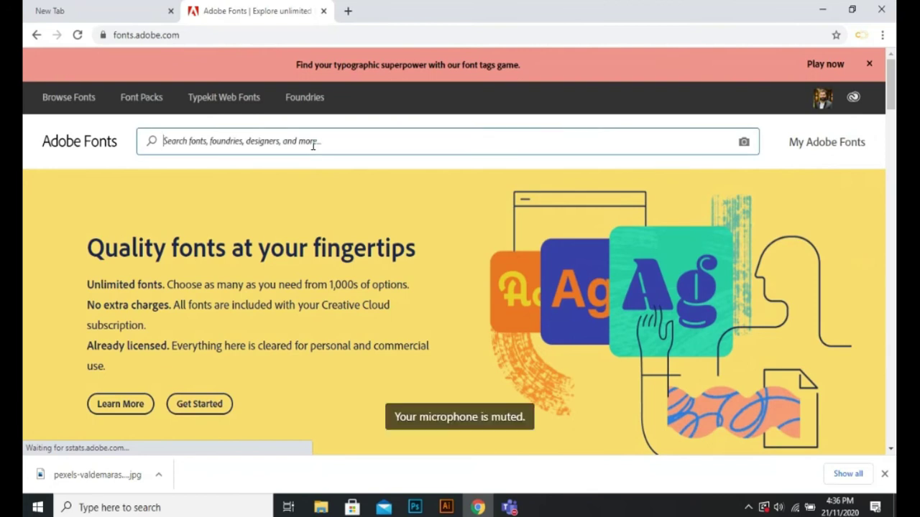
Upload font-07.png from the Desktop, viewed as large icons, for a visual font search.
left_click(744, 146)
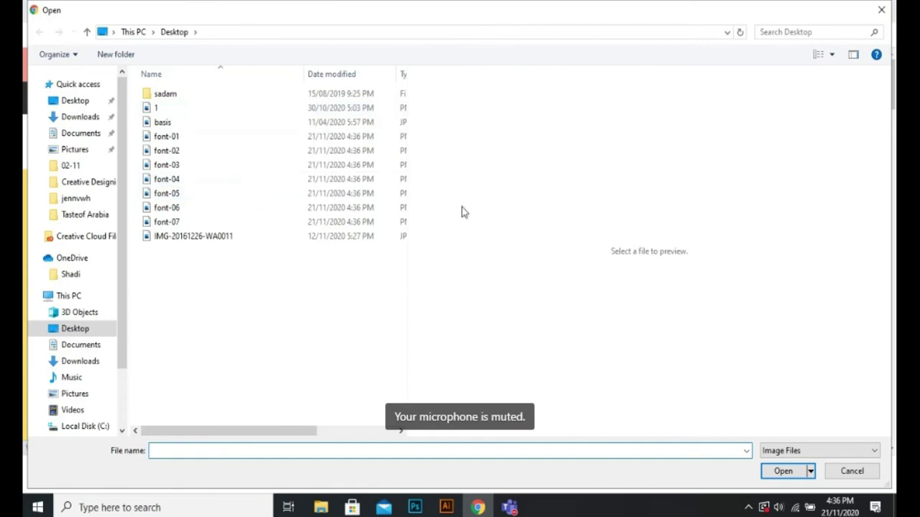
right_click(477, 220)
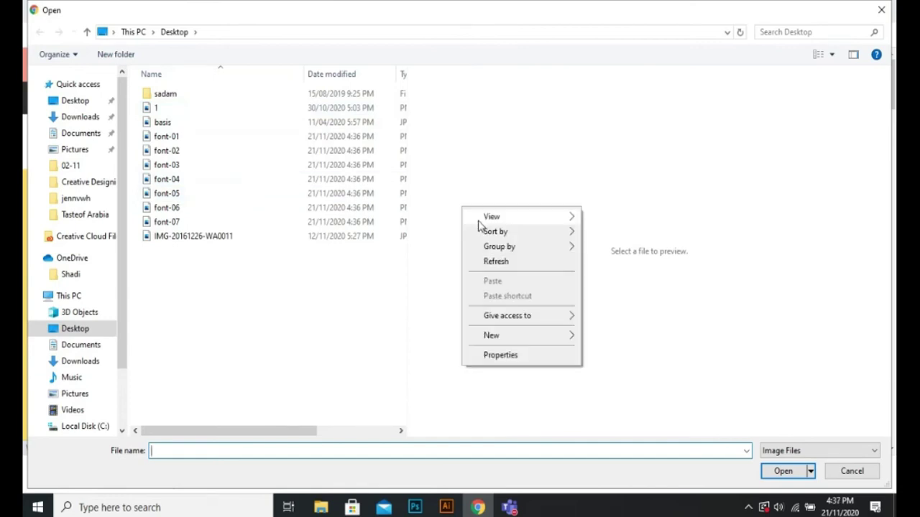
mouse_move(532, 218)
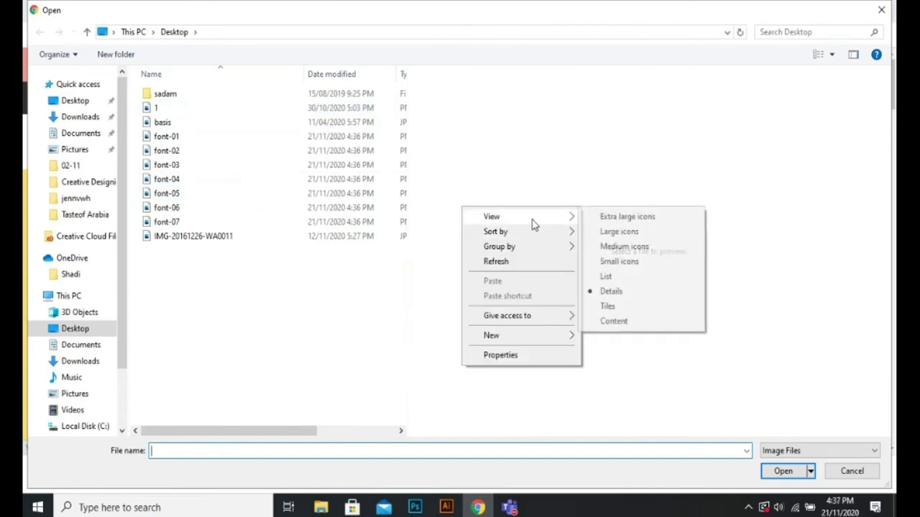
left_click(604, 232)
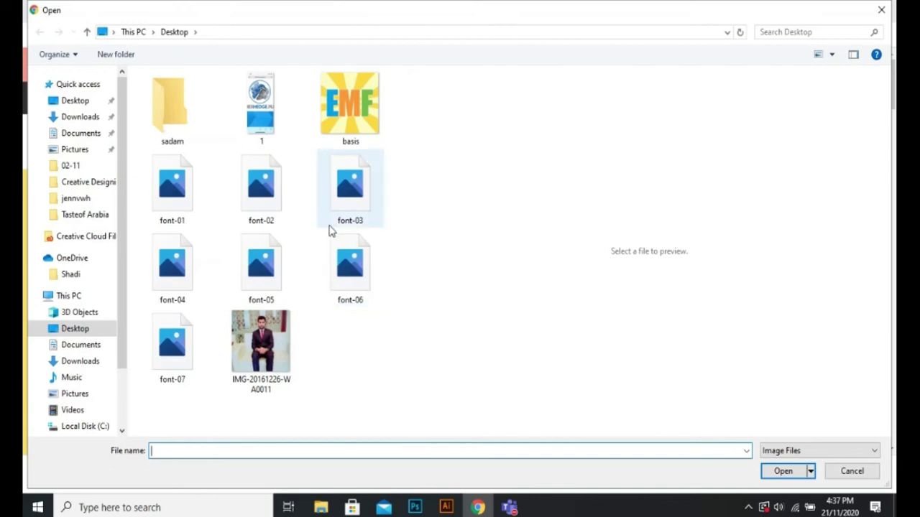
left_click(200, 343)
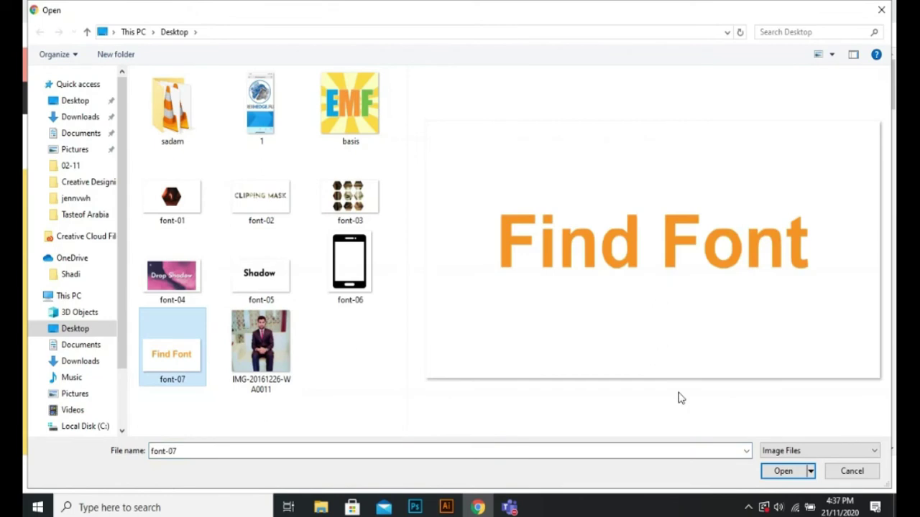
left_click(782, 472)
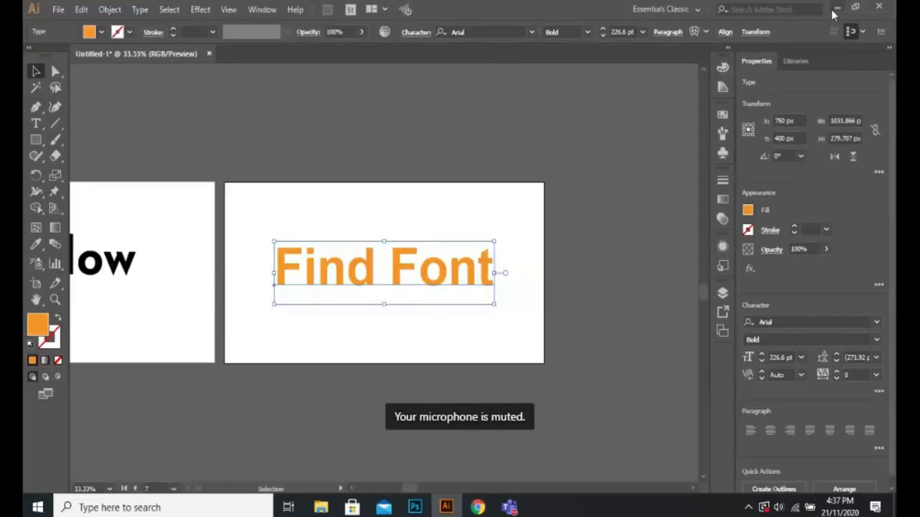
Back in Chrome, accept the 'Find Font' region to list similar fonts led by Campaign Medium.
left_click(836, 7)
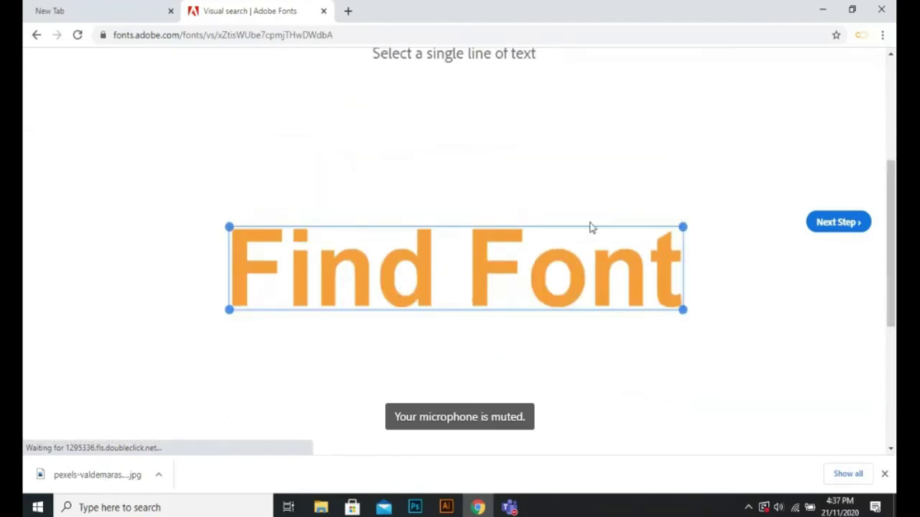
left_click(837, 224)
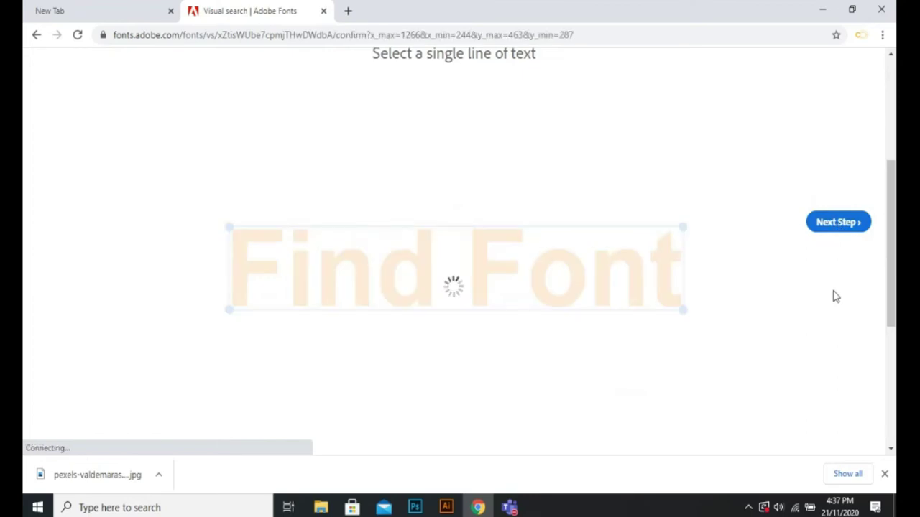
mouse_move(891, 180)
left_mouse_down()
mouse_move(891, 252)
mouse_move(885, 191)
left_mouse_up()
left_click(833, 224)
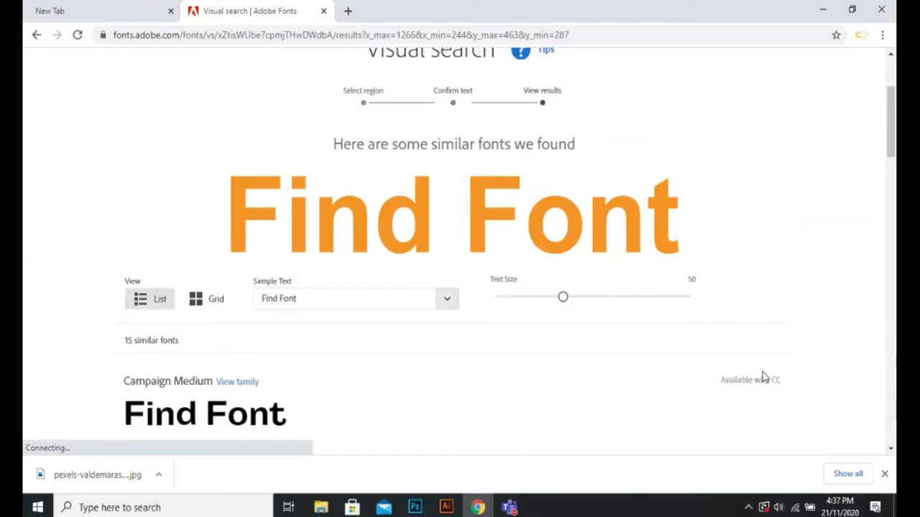
left_click_drag(890, 115, 895, 141)
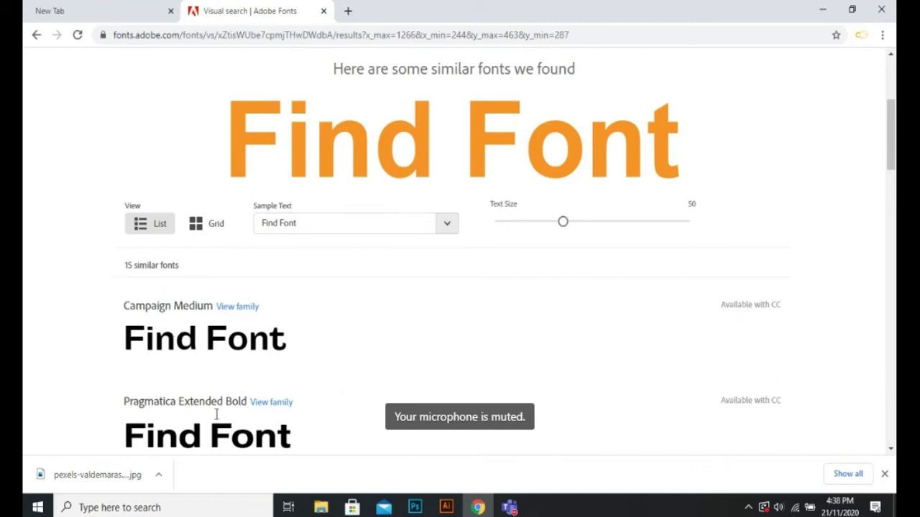
left_click_drag(894, 164, 894, 354)
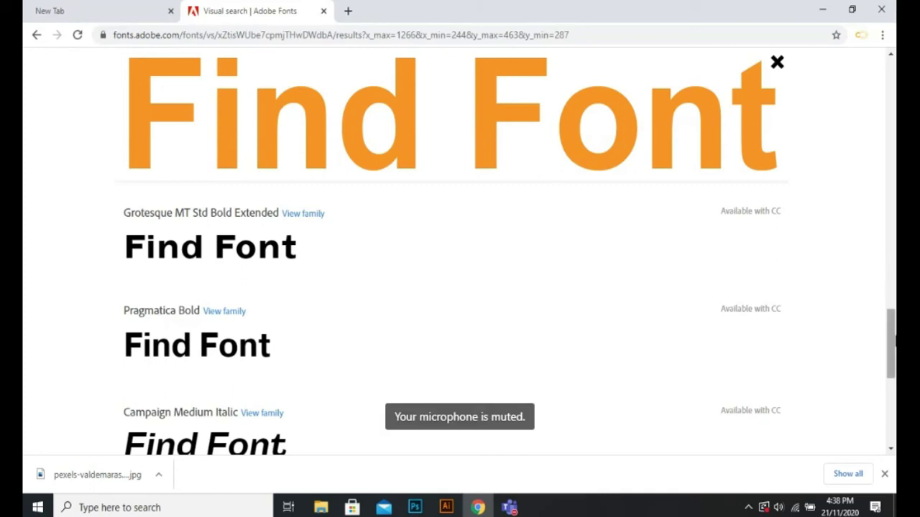
left_click_drag(893, 338, 894, 153)
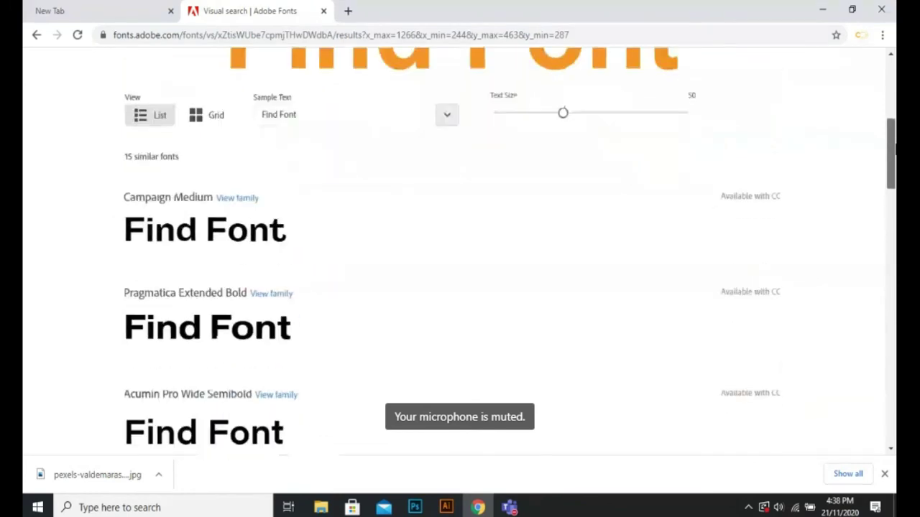
scroll(894, 163, "up", 2)
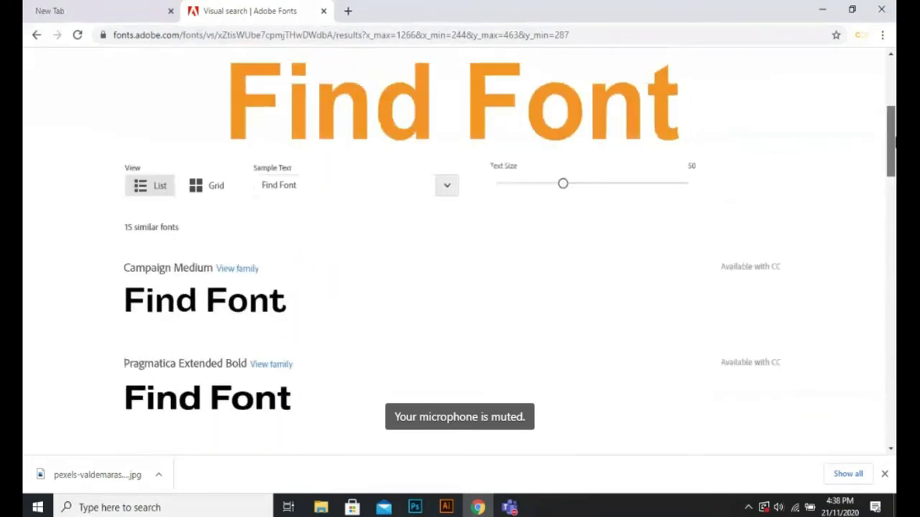
scroll(894, 164, "down", 1)
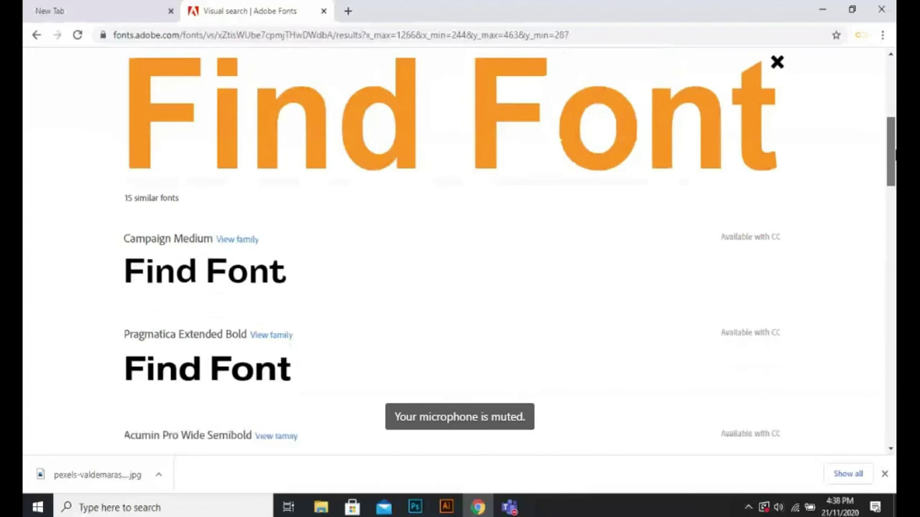
scroll(894, 155, "down", 1)
scroll(894, 164, "down", 1)
scroll(894, 164, "down", 3)
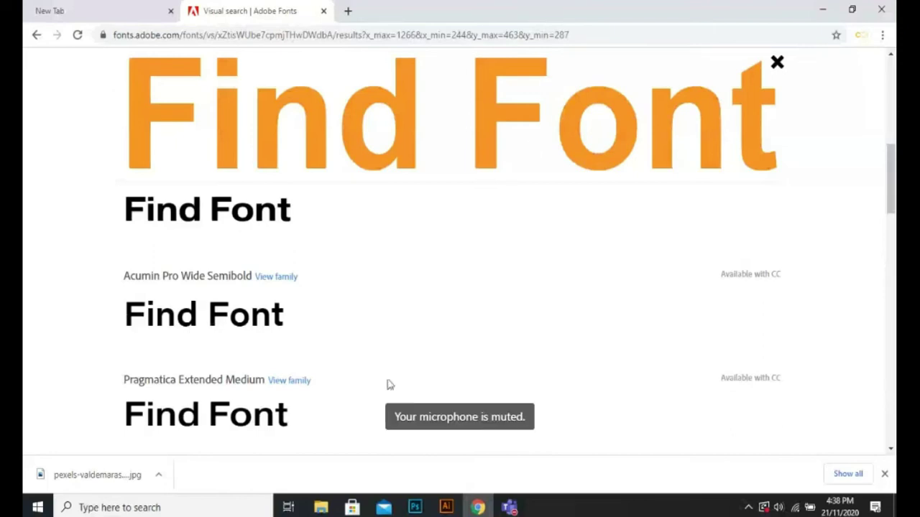
left_click_drag(891, 187, 895, 266)
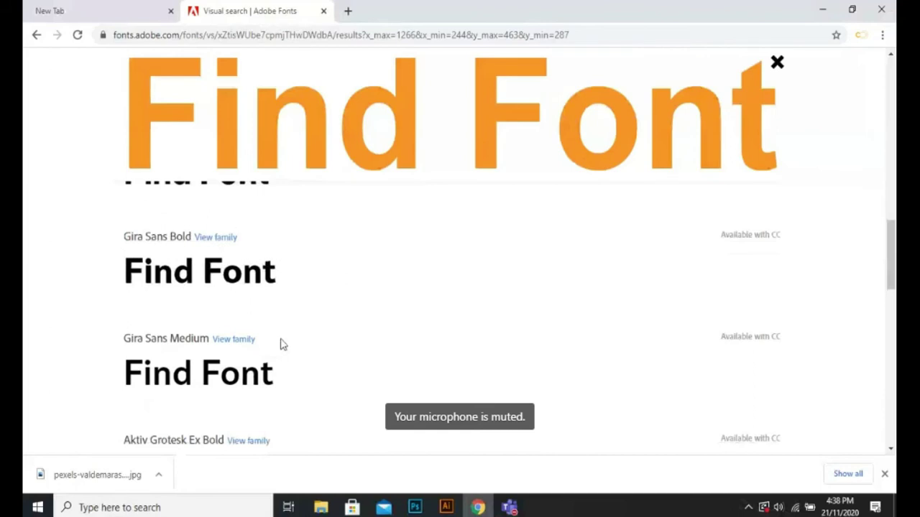
left_click_drag(892, 255, 893, 307)
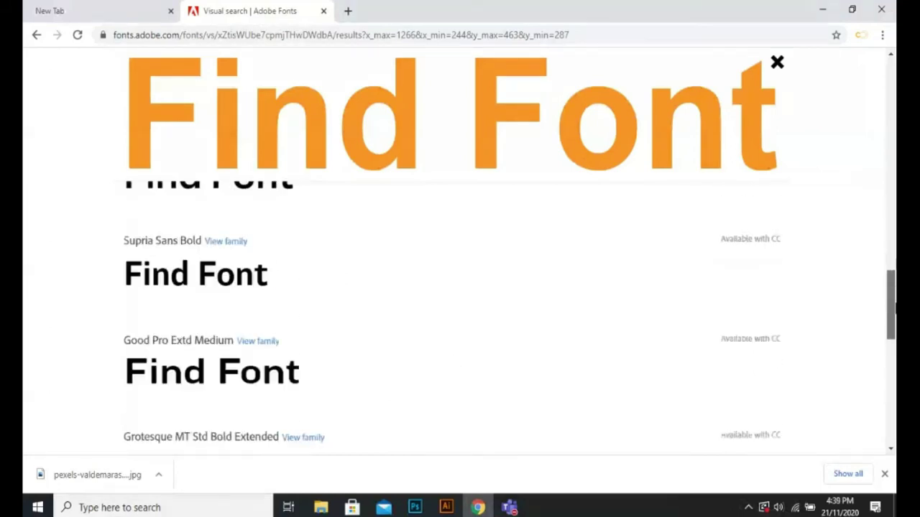
Open the Supria Sans result, copy the 'Supria Sans' heading, and start a new tab.
left_click(298, 290)
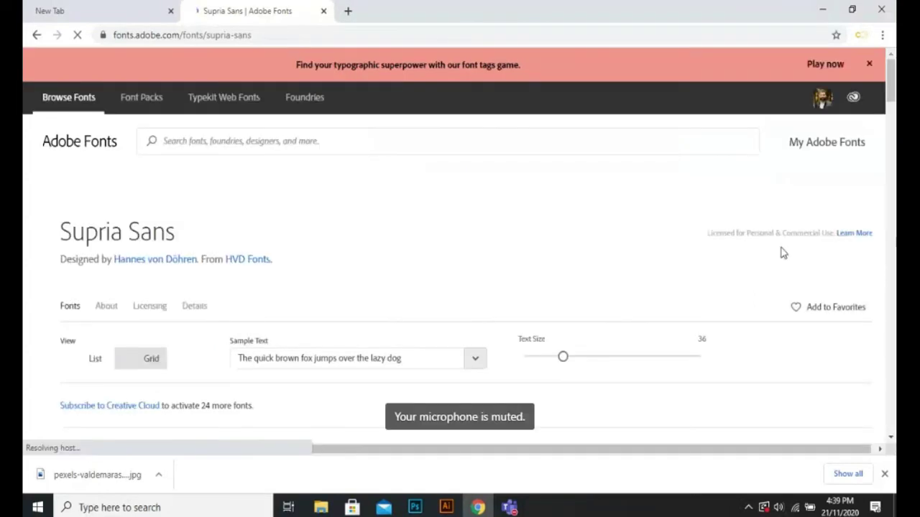
scroll(893, 100, "down", 1)
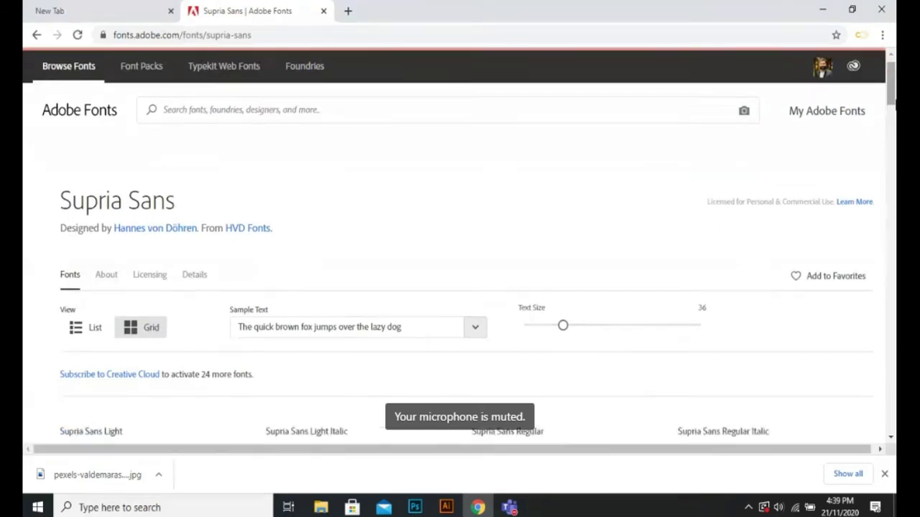
scroll(460, 251, "down", 3)
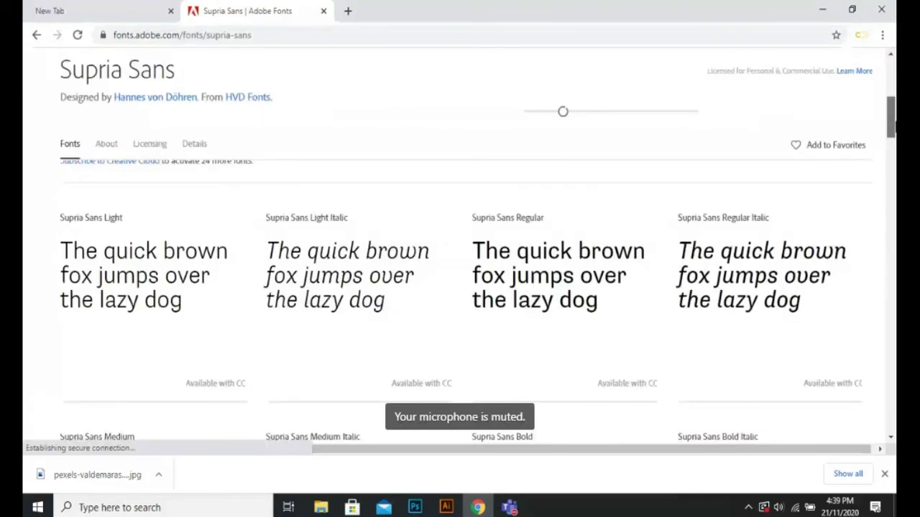
scroll(866, 296, "down", 5)
scroll(866, 296, "up", 10)
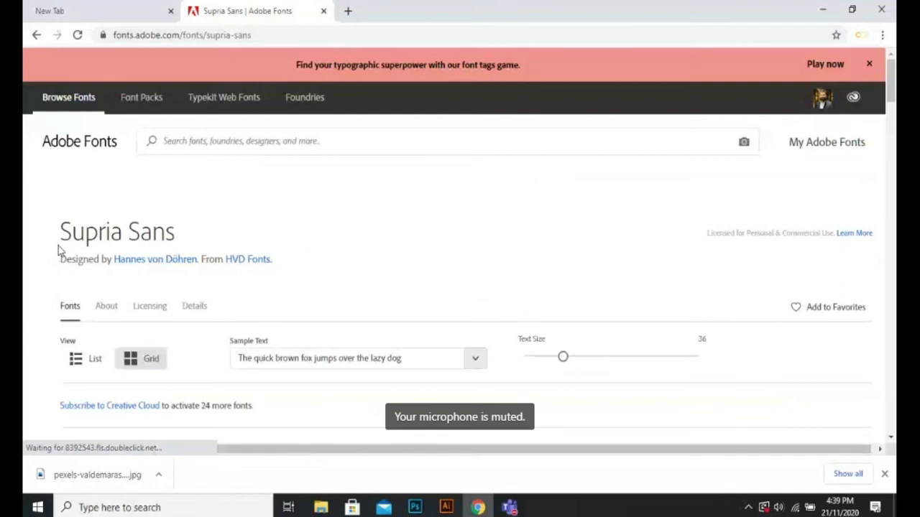
triple_click(137, 239)
key("ctrl+c")
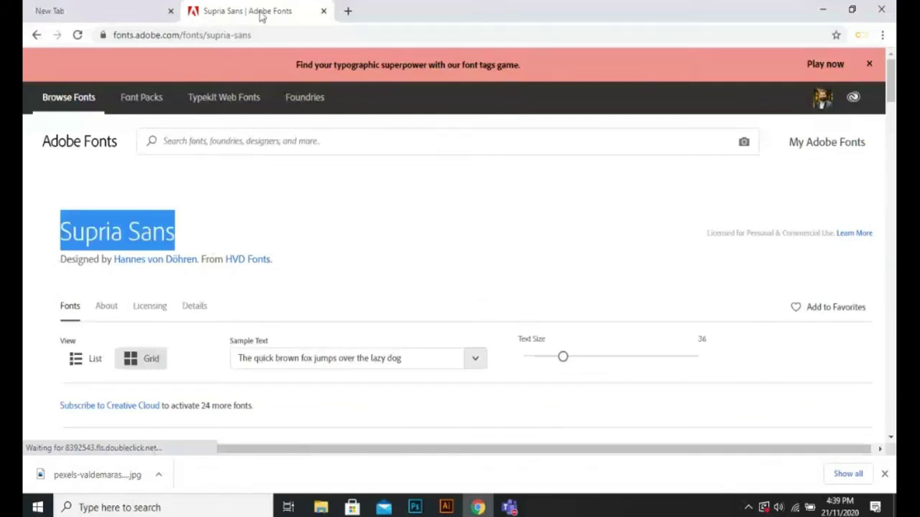
left_click(348, 11)
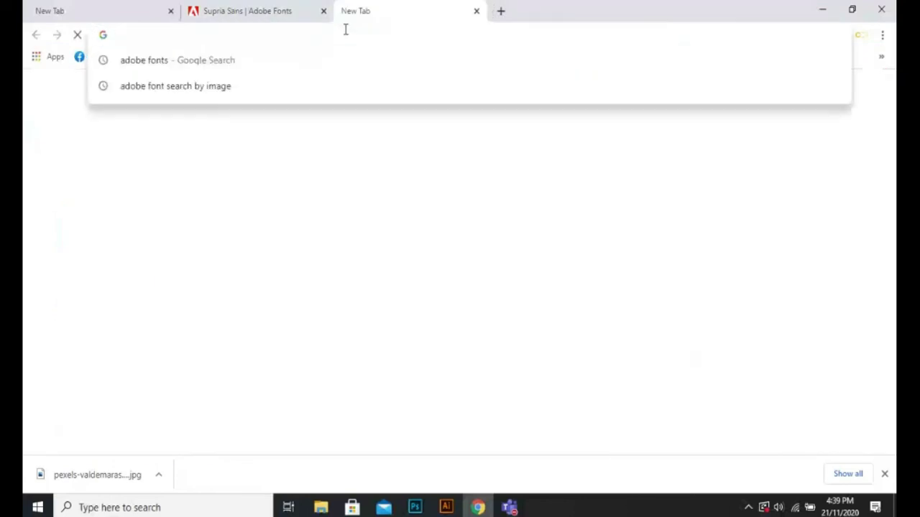
Search Google for 'Supria Sans font free download' and open a download result.
key("ctrl+v")
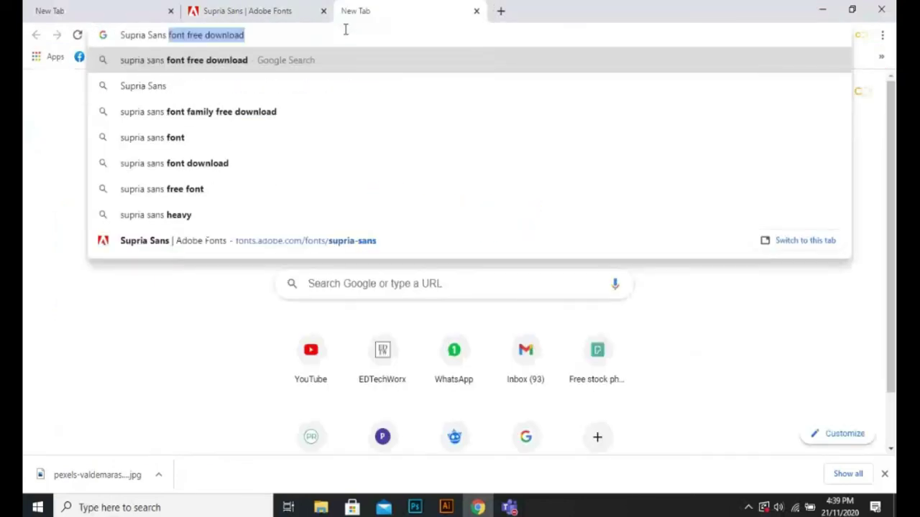
key("Right")
key("Return")
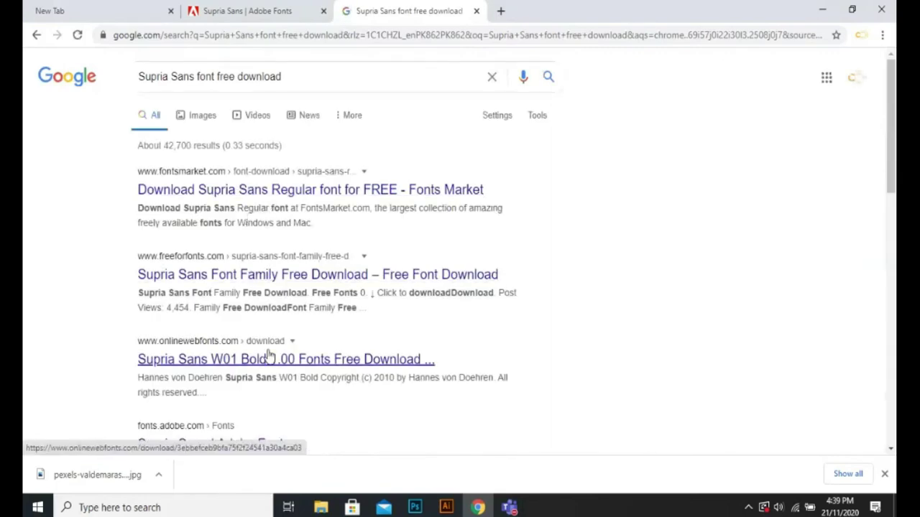
middle_click(304, 190)
left_click(526, 12)
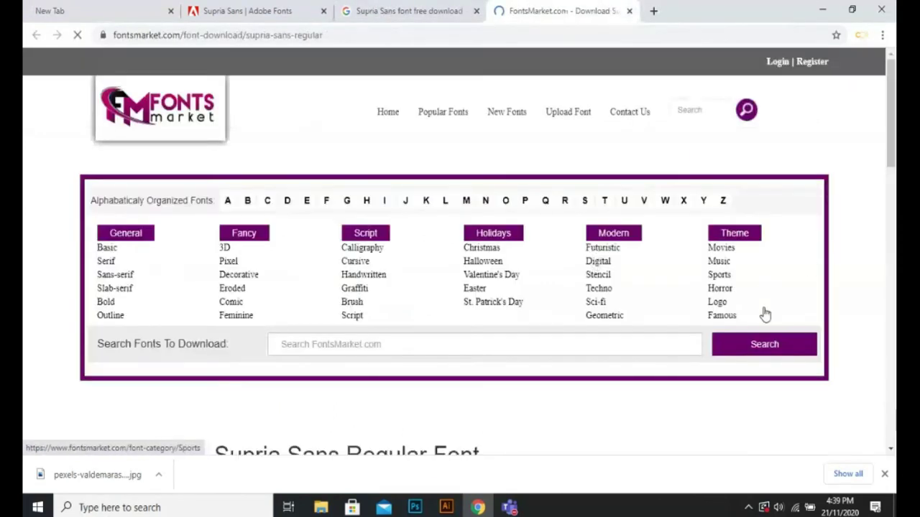
Review the FontsMarket download page, close it, and return to the Supria Sans tab.
scroll(723, 220, "down", 5)
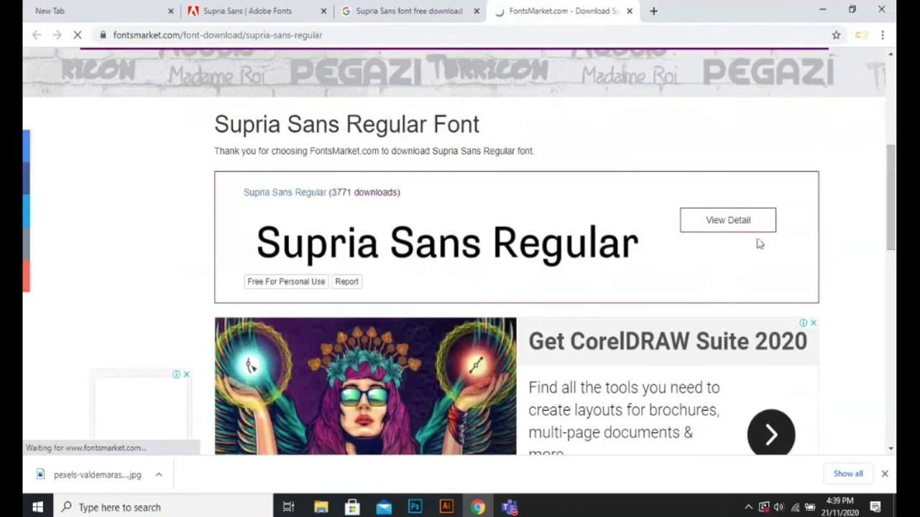
left_click_drag(894, 190, 894, 288)
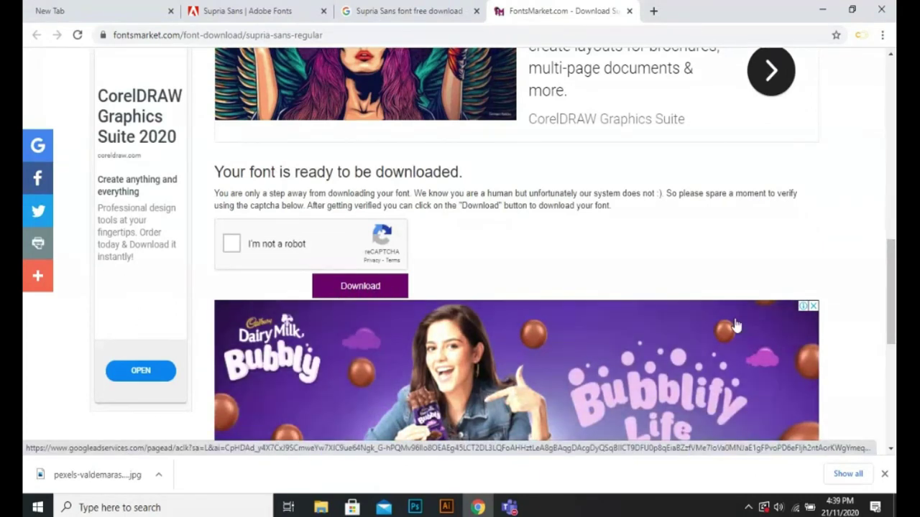
scroll(736, 326, "up", 10)
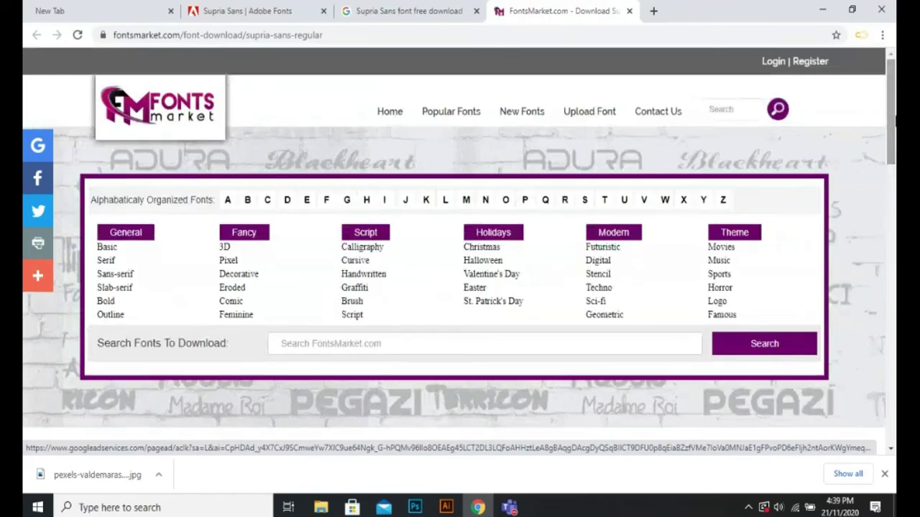
left_click(630, 11)
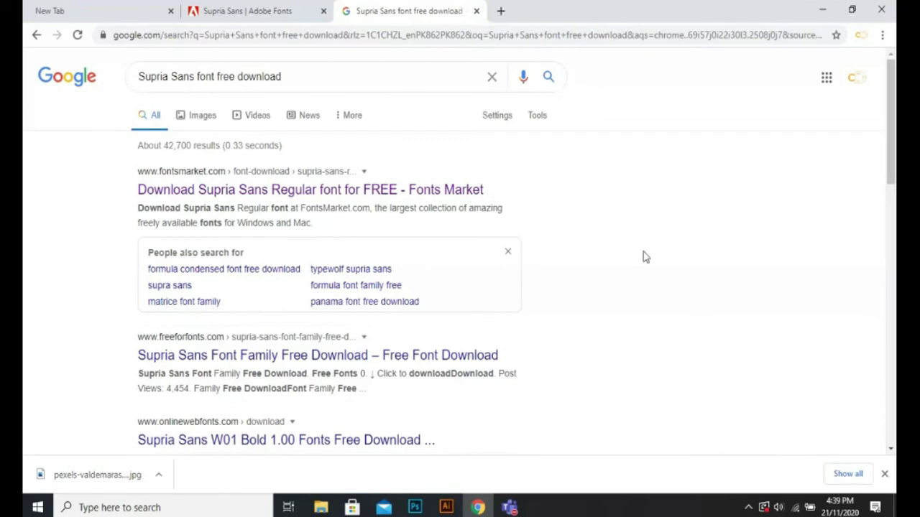
left_click(280, 11)
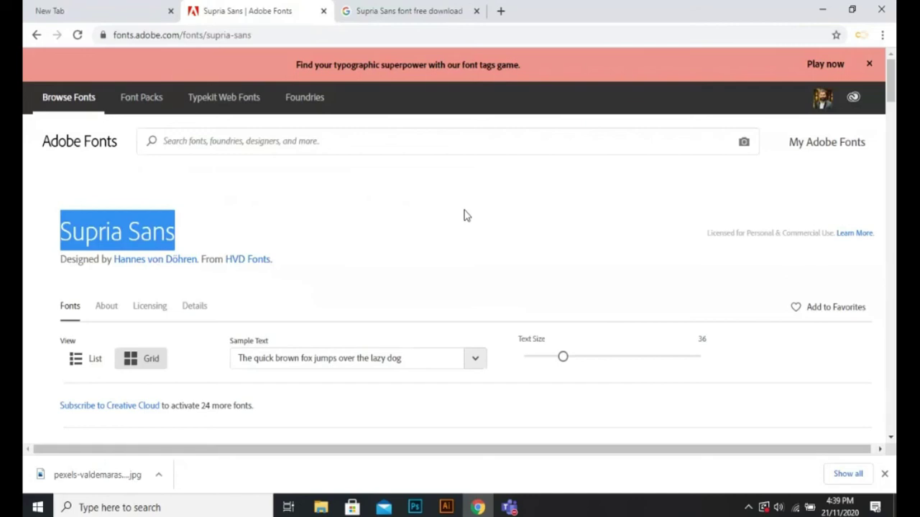
mouse_move(512, 509)
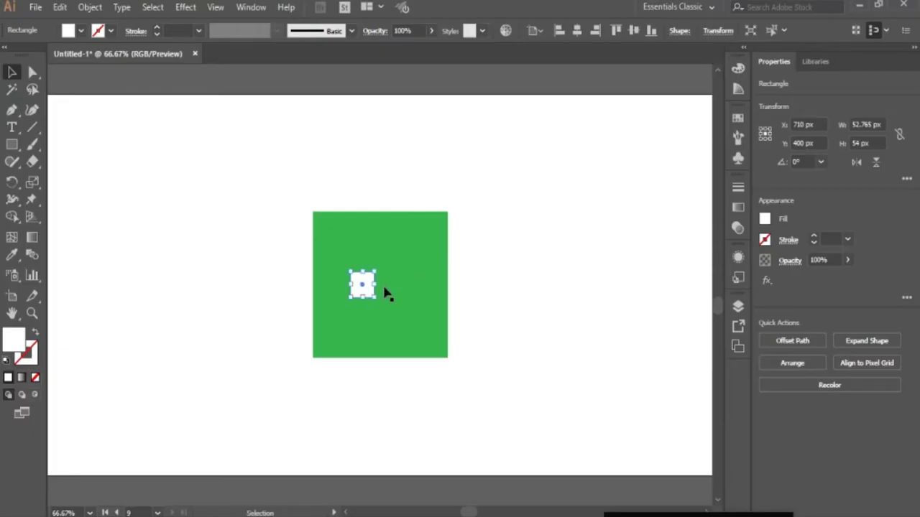
Duplicate the white squares into a 2×2 grid and group the four squares.
key("shift+Right")
left_click(367, 288, "shift")
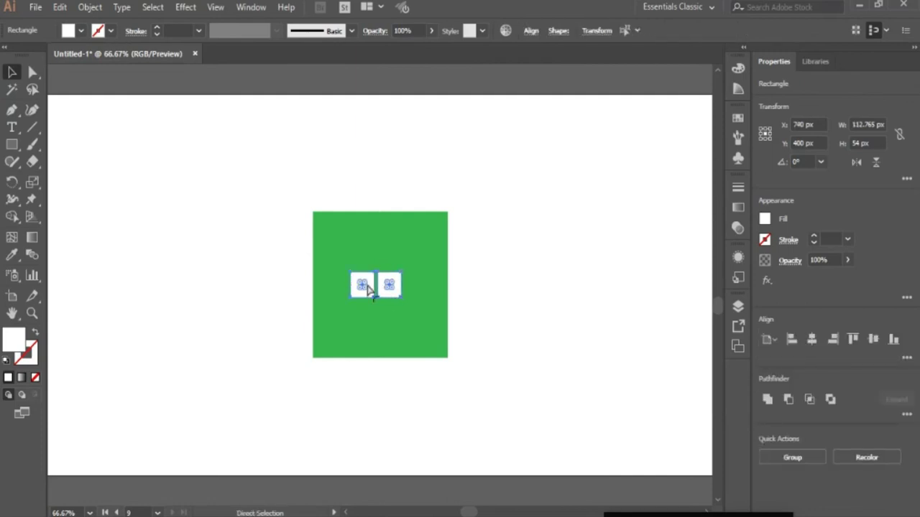
key("alt+Down")
key("Down")
key("Down")
key("Down")
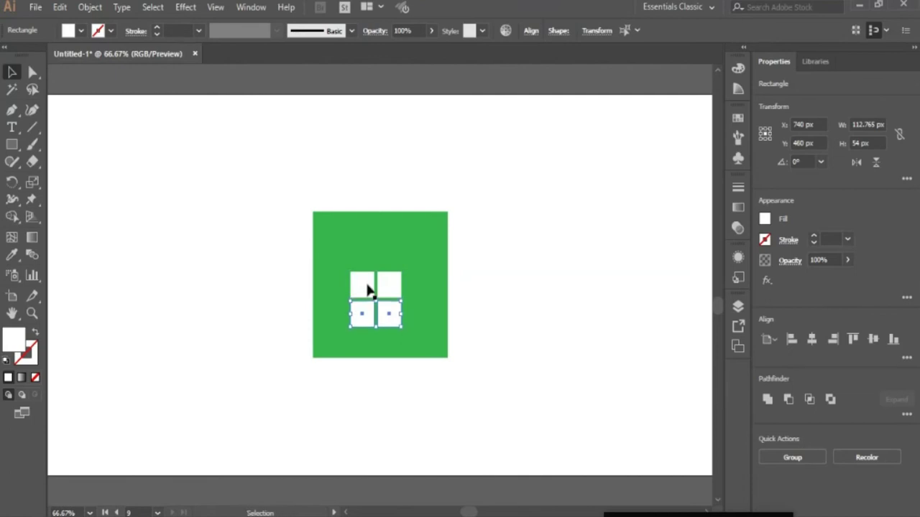
left_click(367, 289, "shift")
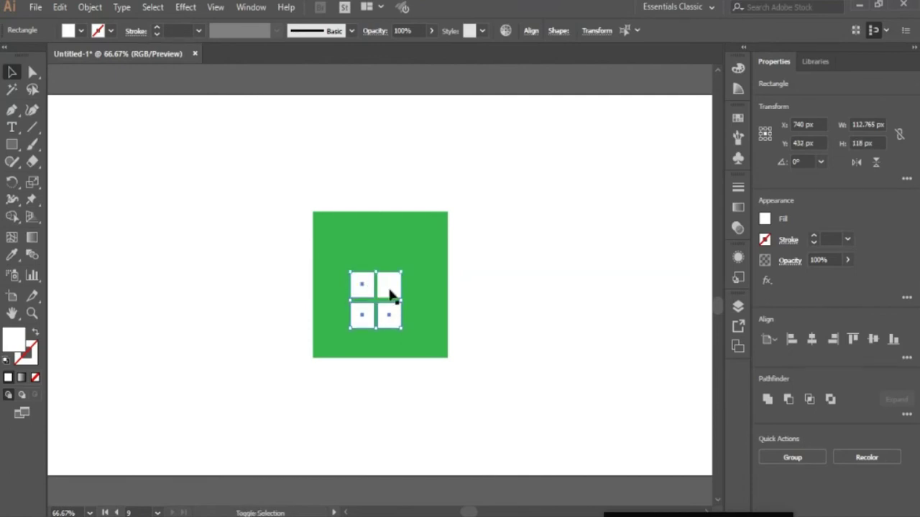
key("ctrl+g")
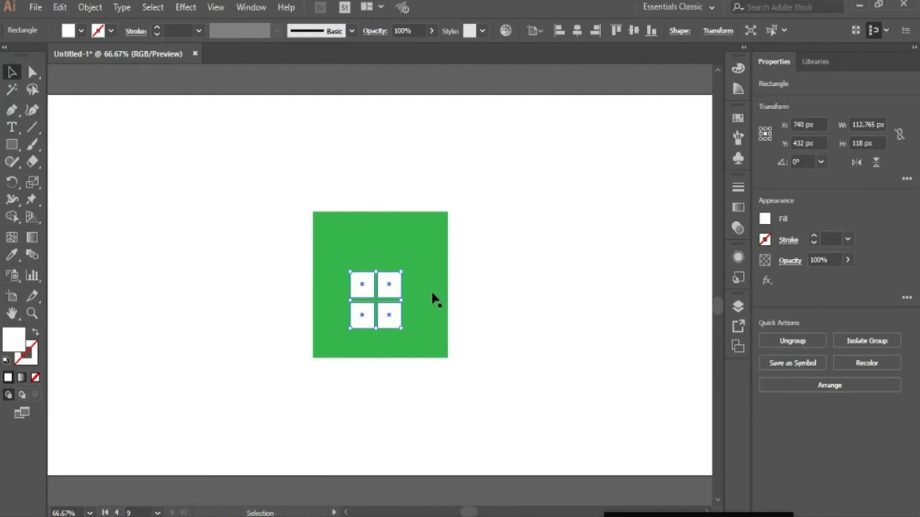
Center the grouped white squares horizontally and vertically on the green square.
left_click(435, 303, "shift")
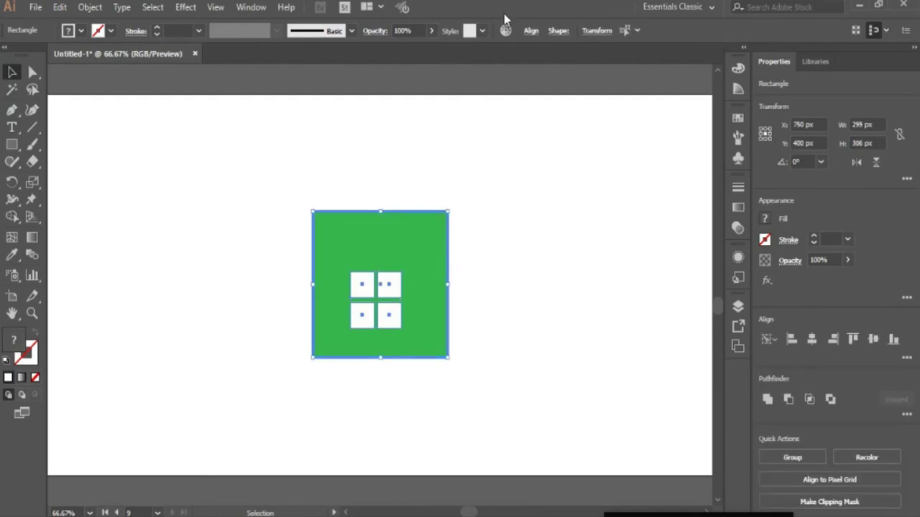
left_click(530, 31)
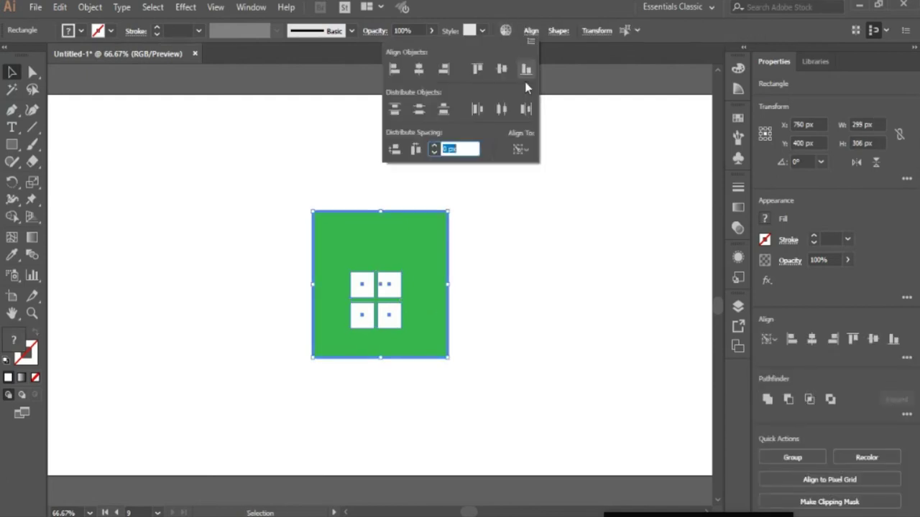
left_click(419, 73)
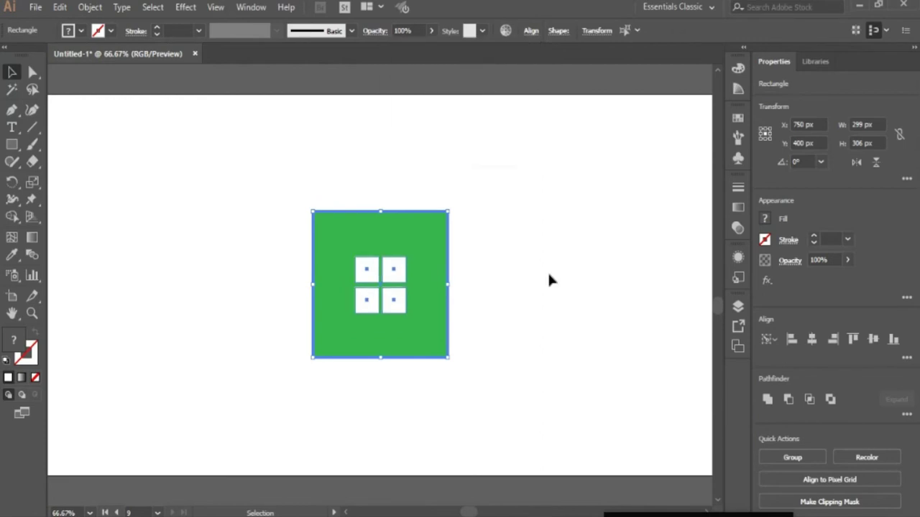
left_click(568, 302)
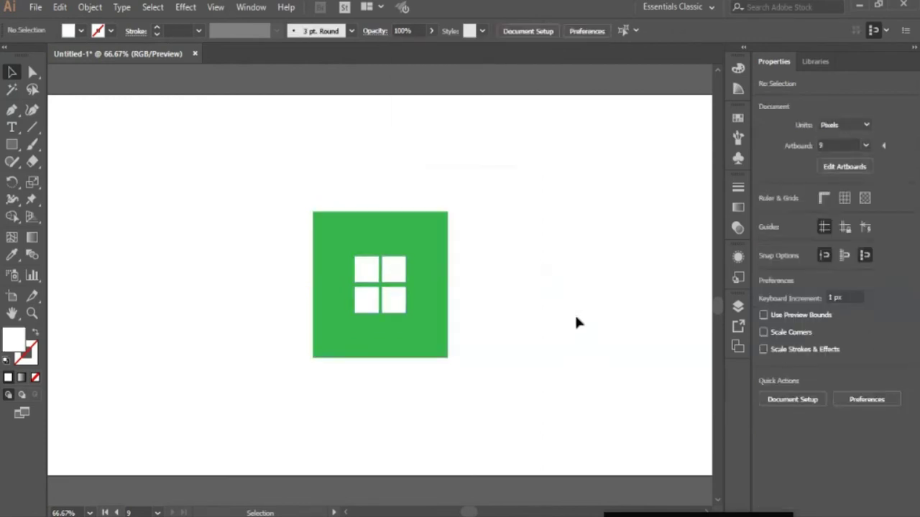
left_click(423, 347)
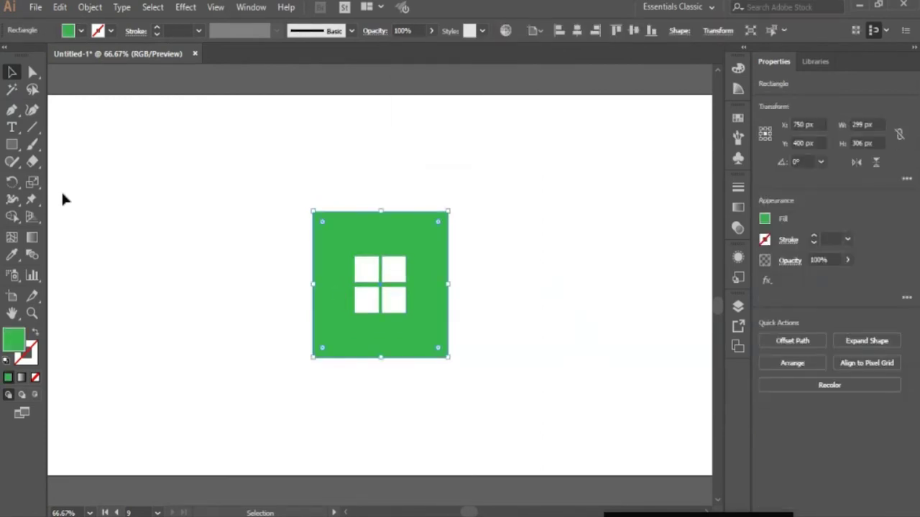
left_click(13, 204)
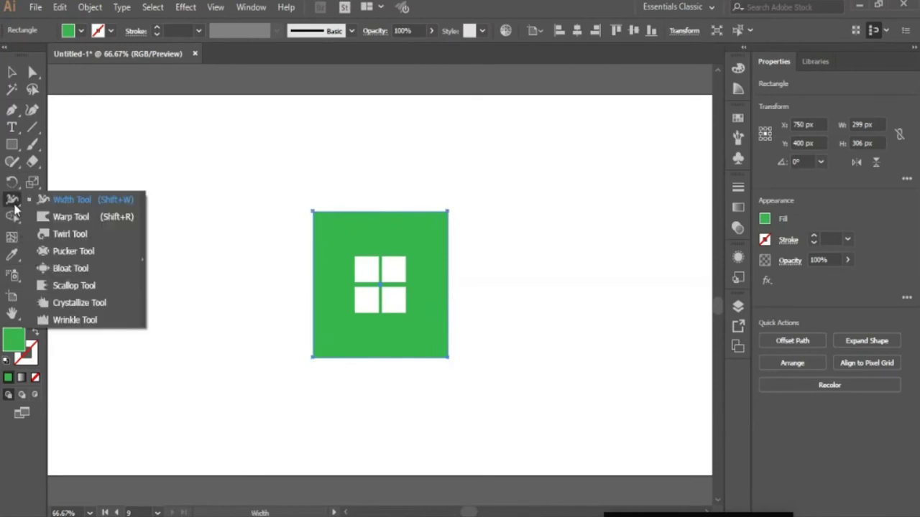
left_click(67, 218)
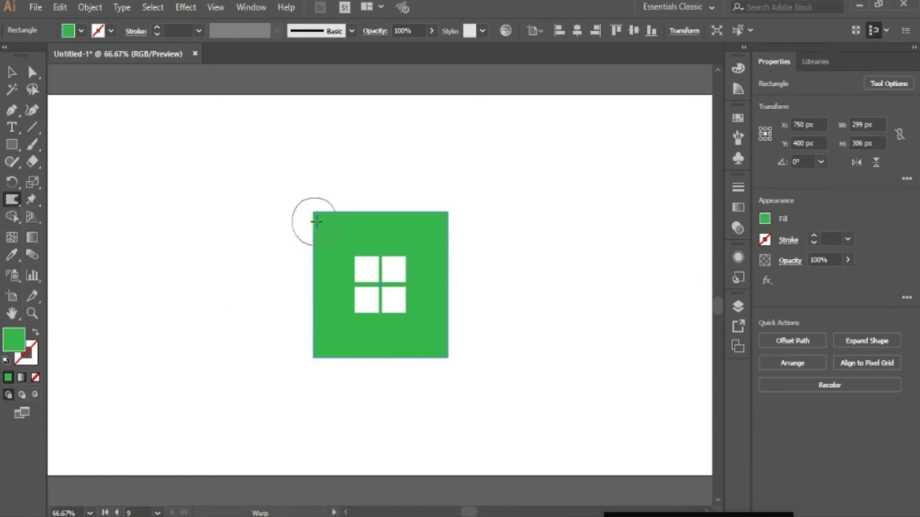
left_click_drag(311, 213, 321, 219)
key("ctrl+z")
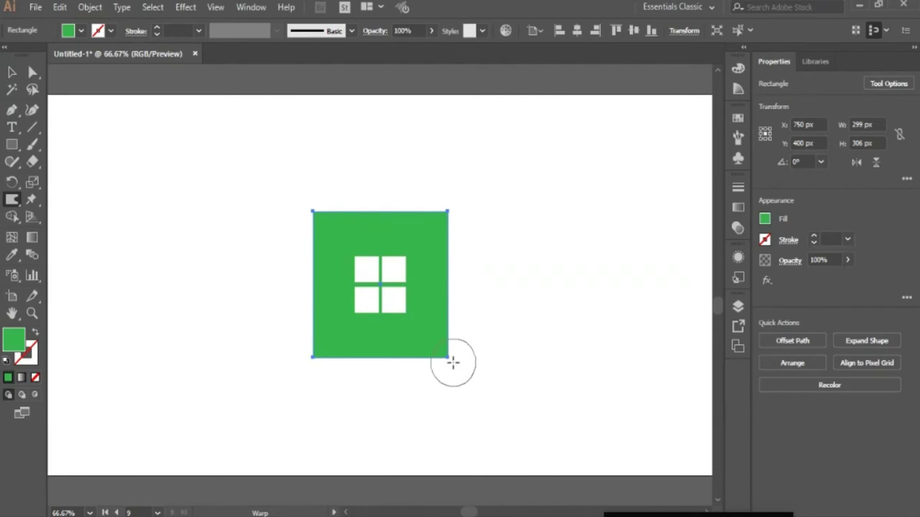
left_click_drag(455, 357, 469, 305)
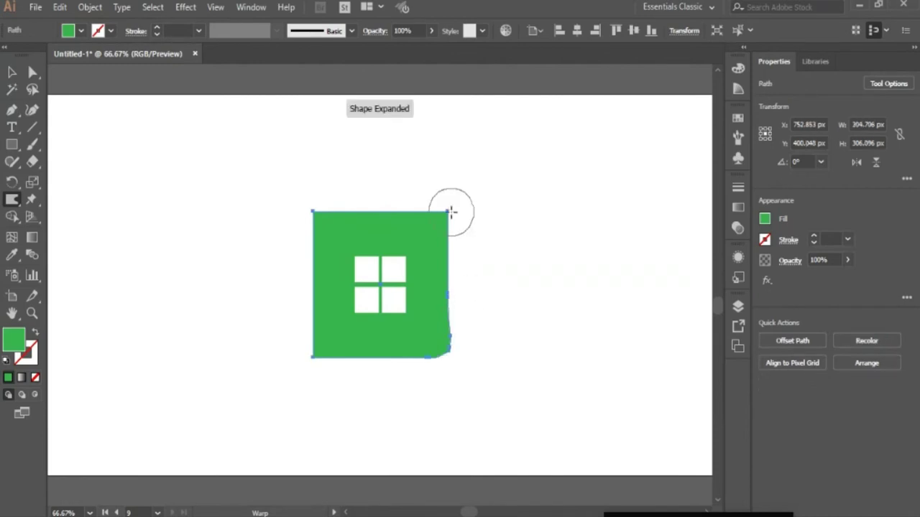
left_click_drag(438, 223, 454, 220)
left_click_drag(328, 223, 328, 205)
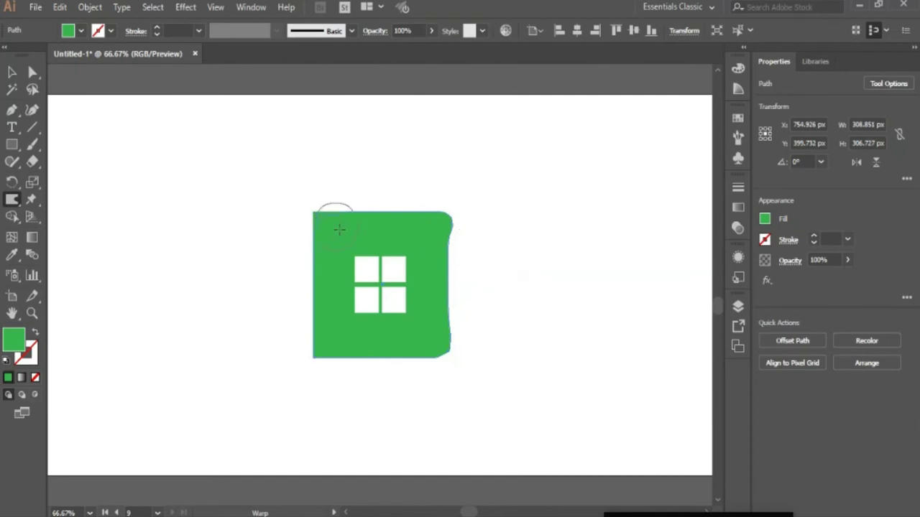
mouse_move(394, 376)
left_mouse_down()
mouse_move(394, 365)
mouse_move(439, 378)
mouse_move(444, 298)
left_mouse_up()
key("ctrl+z")
key("ctrl+z")
key("ctrl+z")
key("ctrl+z")
key("ctrl+z")
key("ctrl+z")
key("ctrl+z")
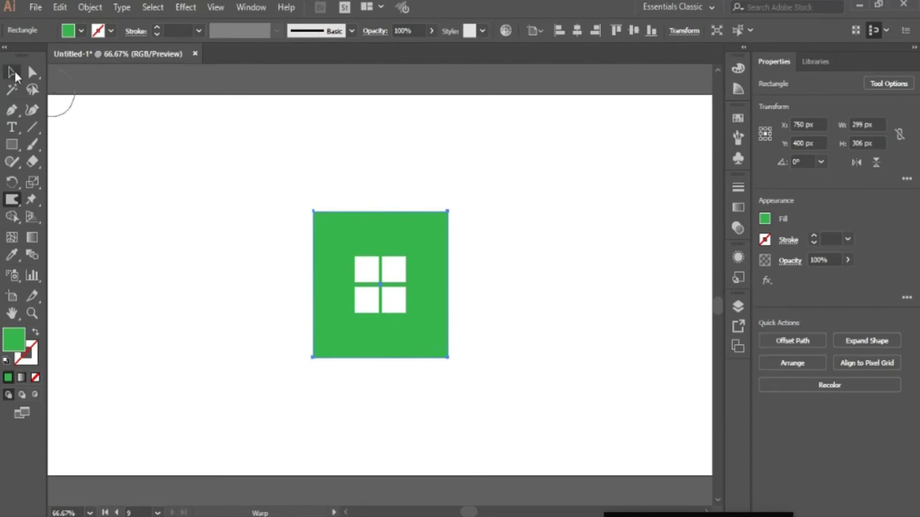
key("v")
Select the whole green window icon, zoom out, and move it to the artboard's upper-left.
left_click_drag(244, 189, 493, 393)
key("v")
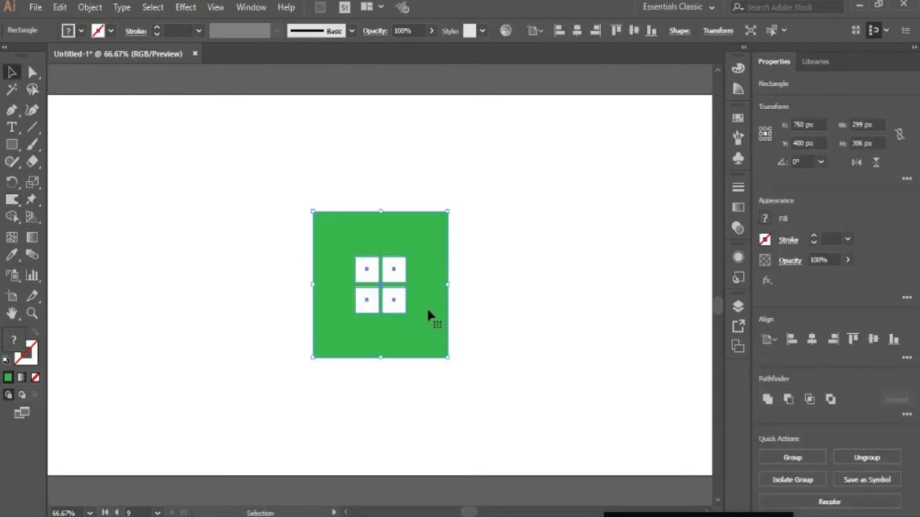
key("ctrl+minus")
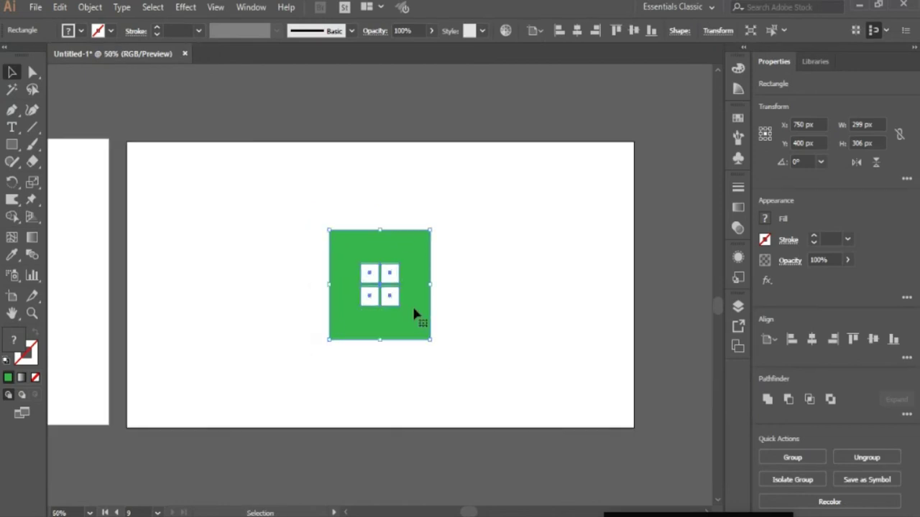
left_click_drag(392, 300, 466, 242)
Arrange the icons into two rows of three, shift all six right, then select the top-left icon.
left_click_drag(164, 159, 453, 386)
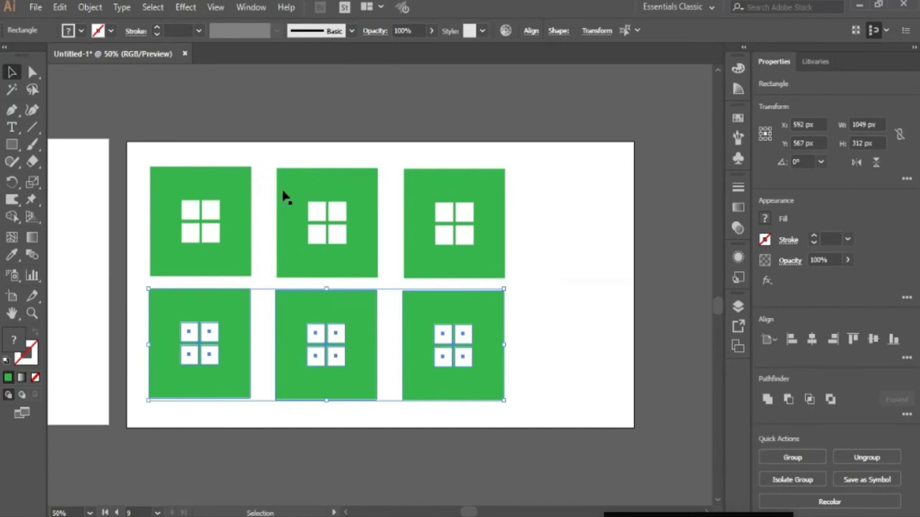
left_click_drag(137, 151, 534, 401)
left_click_drag(468, 372, 524, 382)
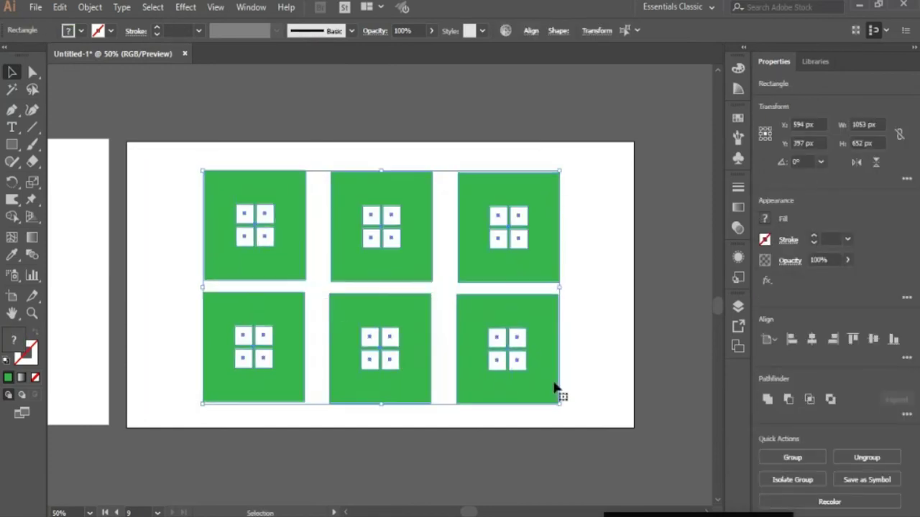
left_click(596, 395)
left_click(388, 243)
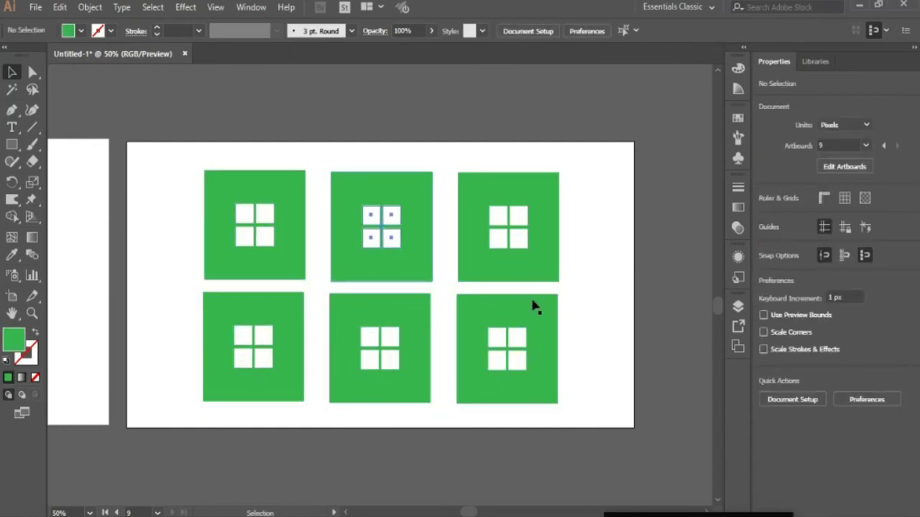
left_click(594, 286)
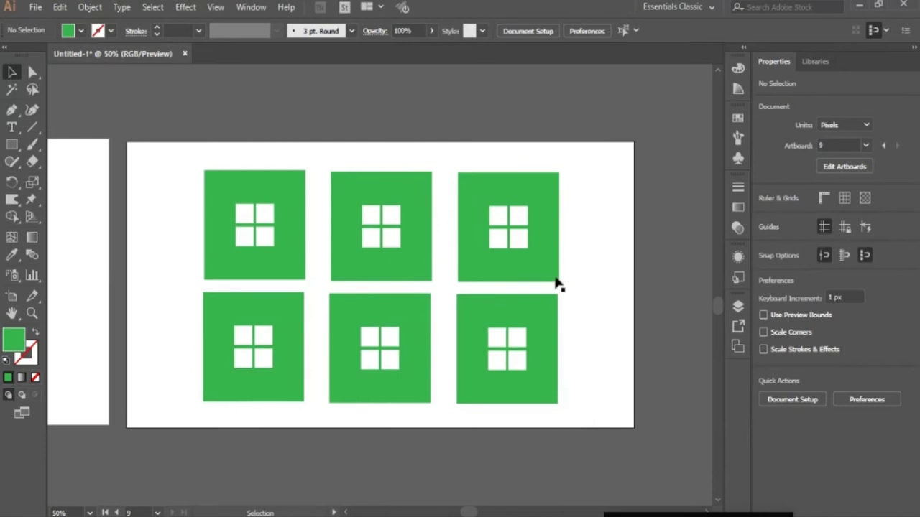
left_click(301, 255)
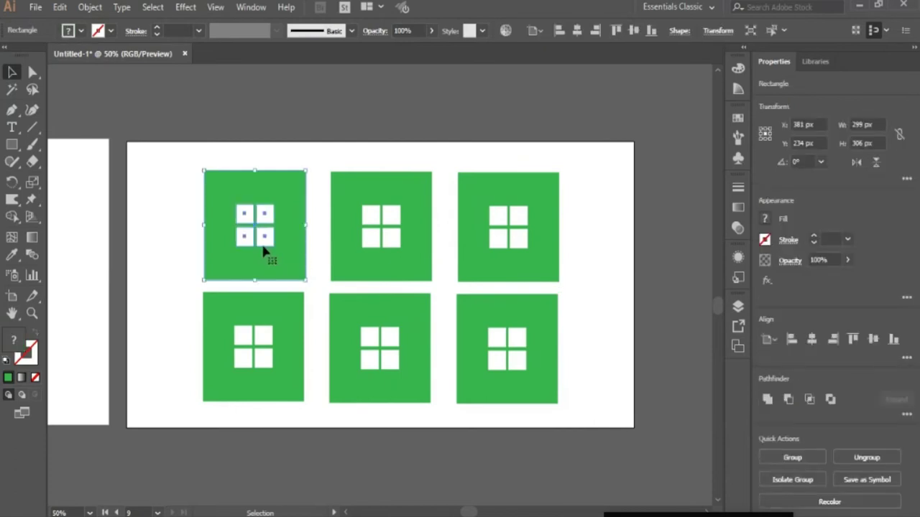
Show rulers and drag two horizontal guides across the icon rows.
key("ctrl+plus")
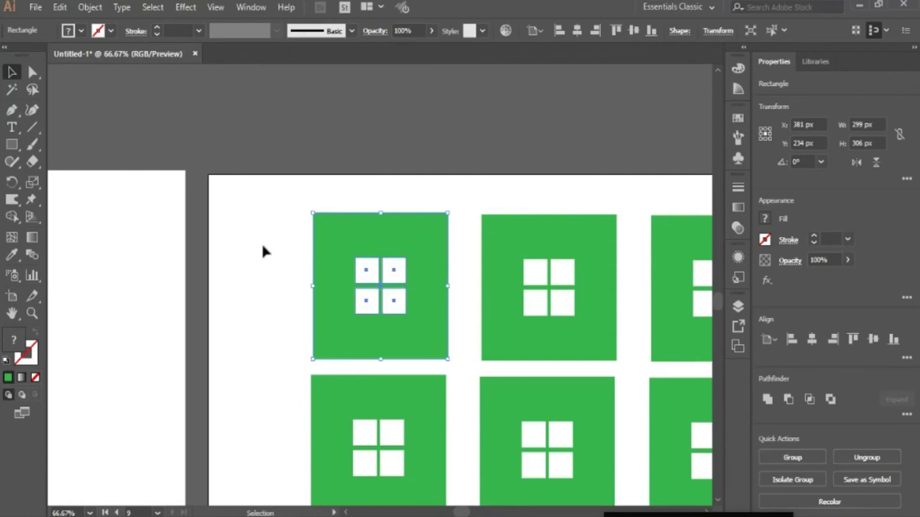
key("ctrl+r")
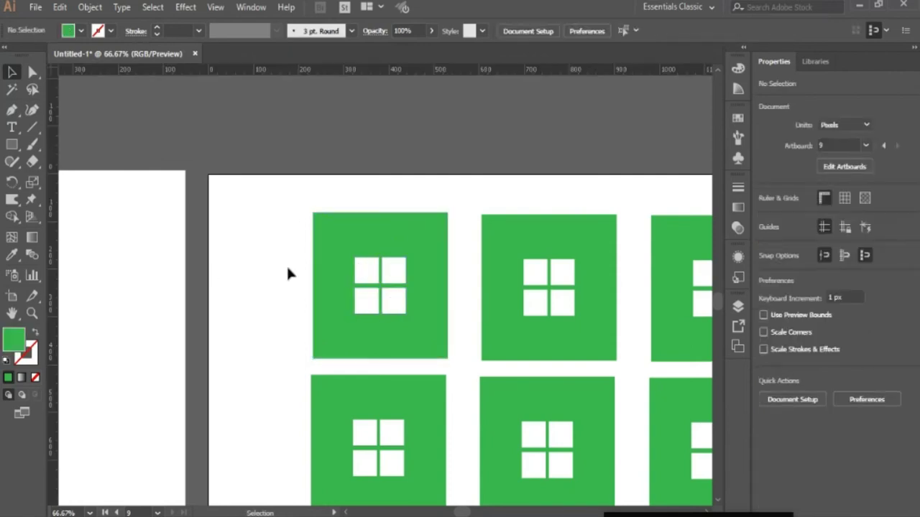
left_click_drag(307, 72, 308, 89)
left_click_drag(330, 273, 336, 76)
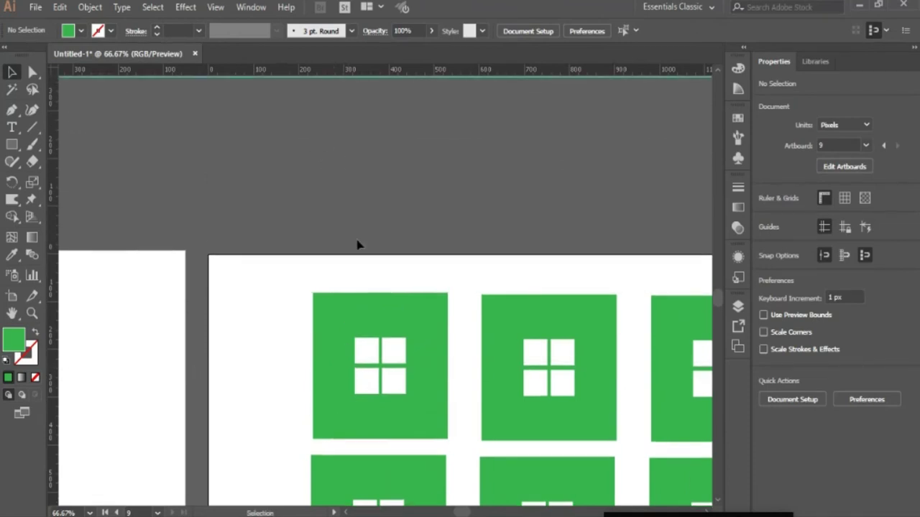
left_click(718, 501)
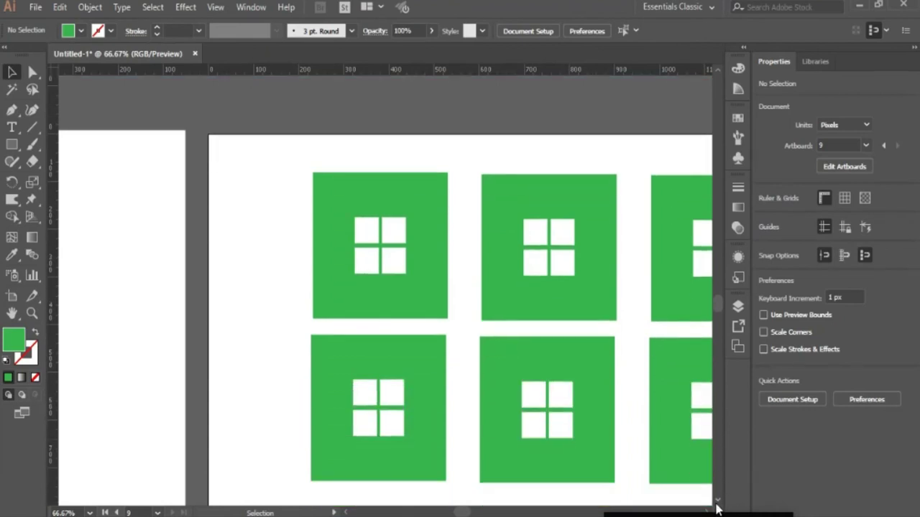
left_click(706, 512)
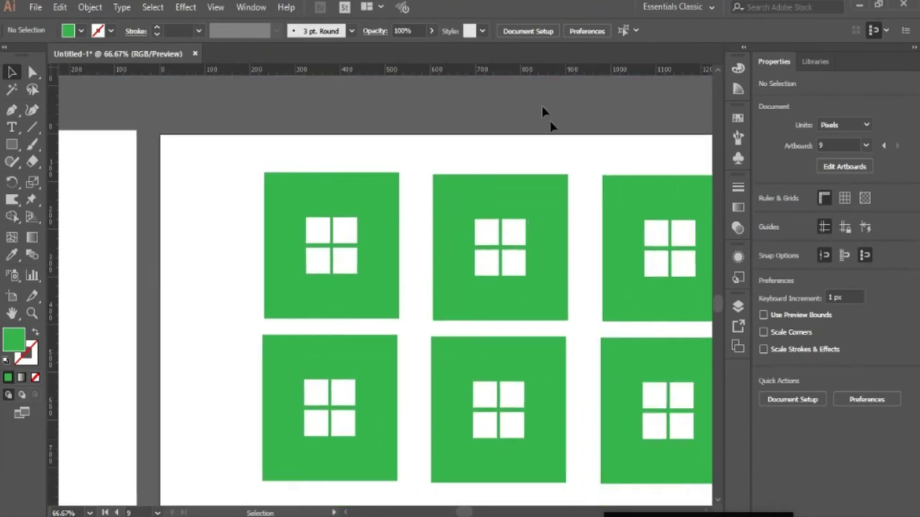
left_click_drag(525, 69, 490, 246)
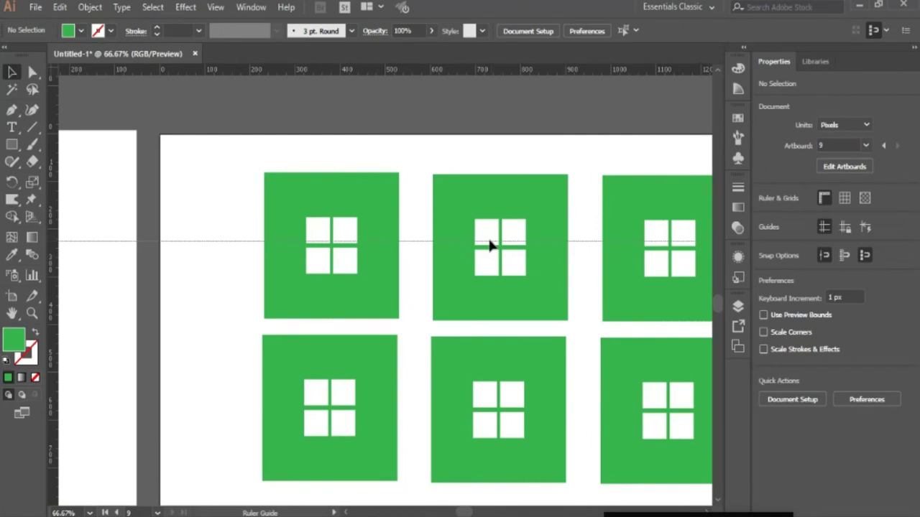
Show the grid at 150% and nudge the first green square to X 385 px.
key("ctrl+plus")
key("ctrl+plus")
right_click(461, 263)
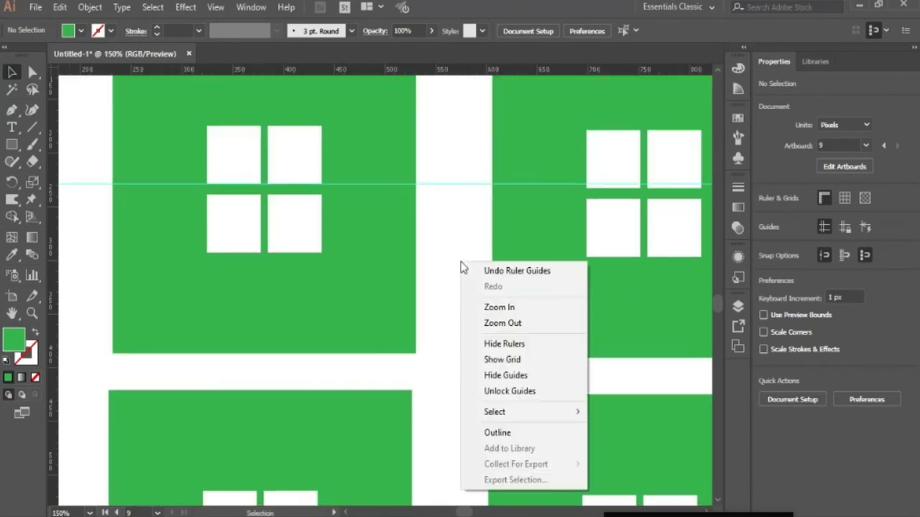
left_click(496, 360)
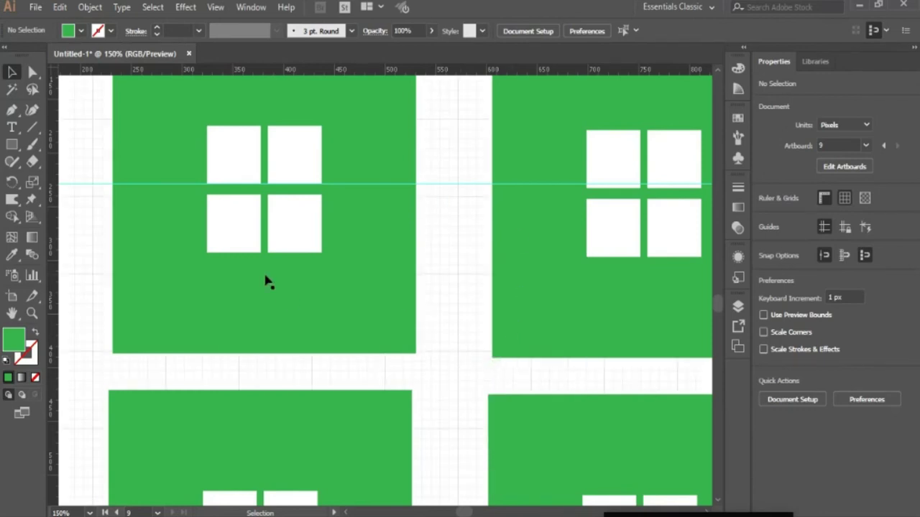
key("ctrl+plus")
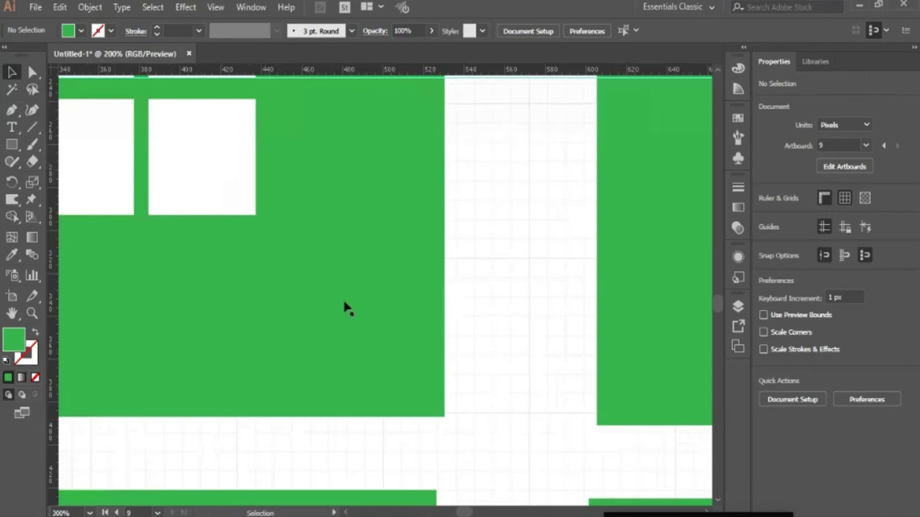
left_click(411, 390)
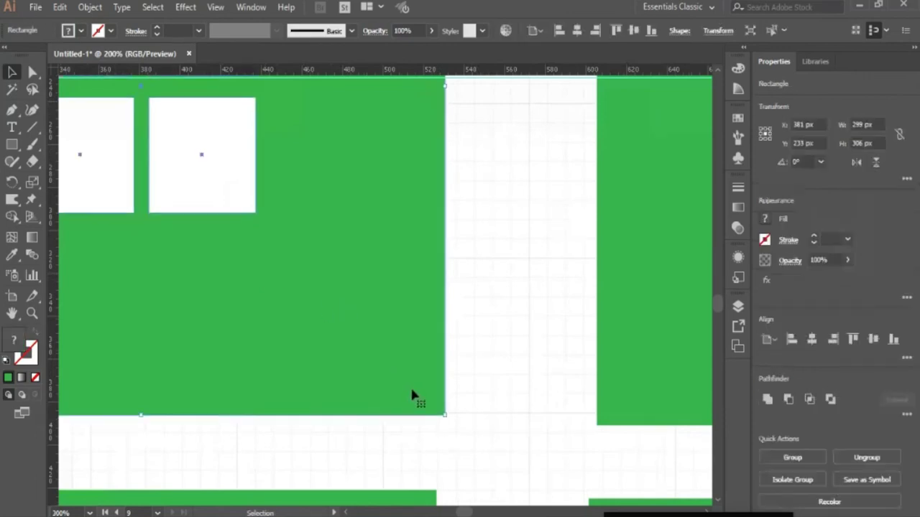
key("Right")
key("Right")
key("Right")
key("Right")
key("Left")
key("Right")
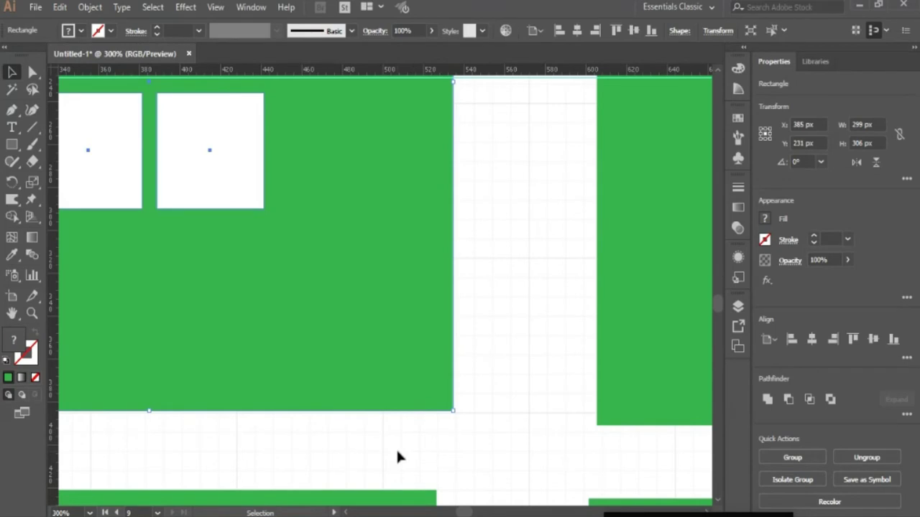
key("a")
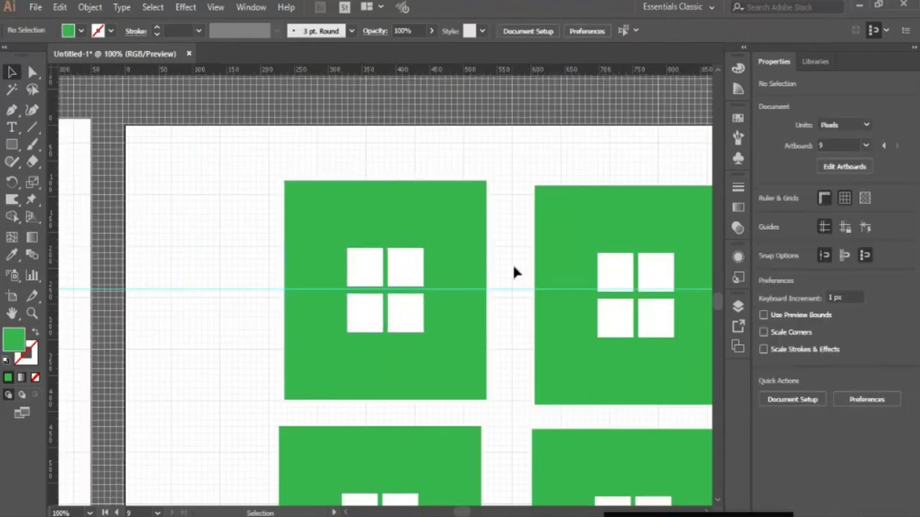
Hide the grid, zoom out to 66.67%, and scroll until all six icons show.
right_click(513, 265)
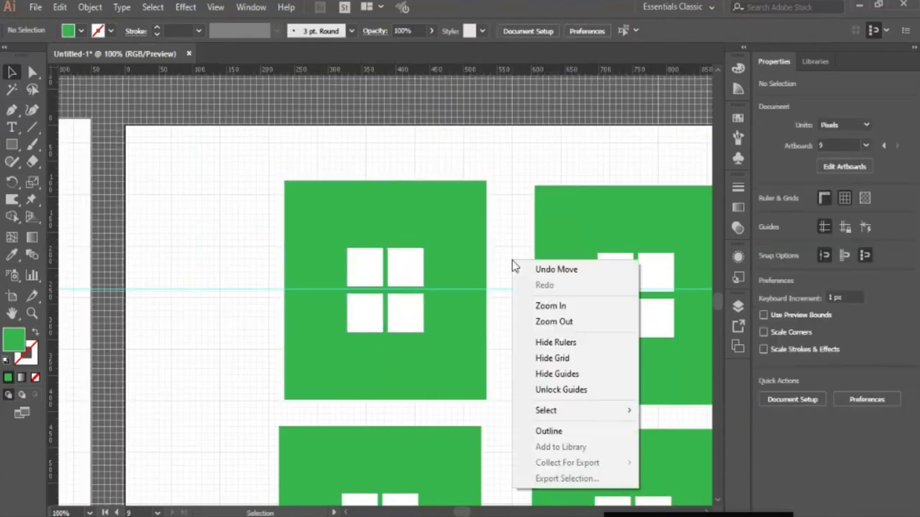
left_click(545, 359)
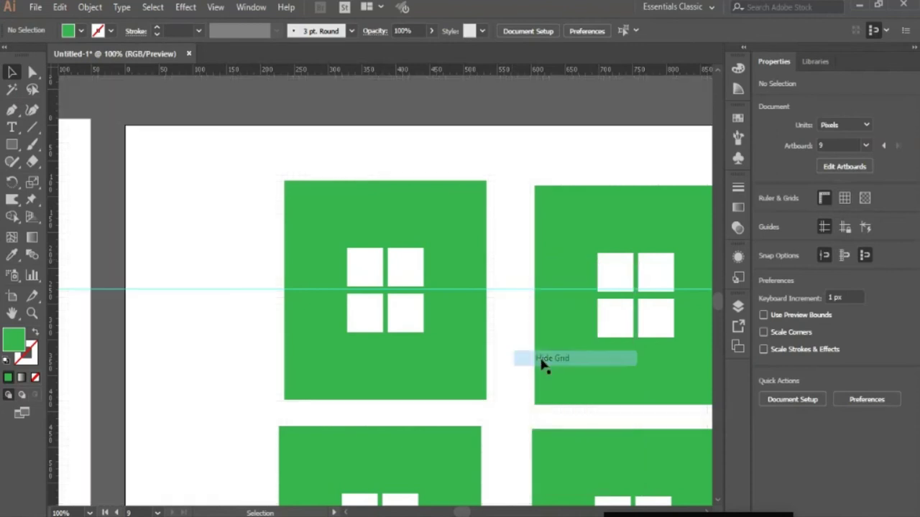
right_click(515, 322)
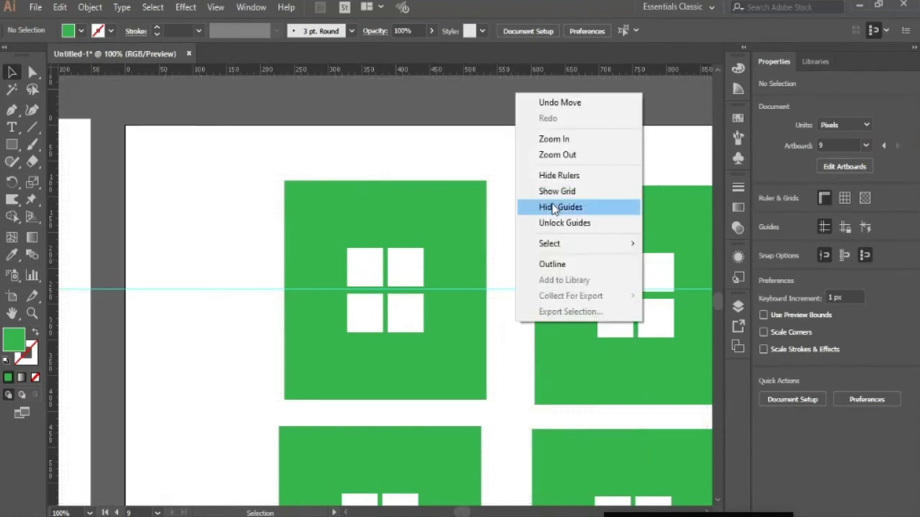
left_click(366, 165)
key("ctrl+equal")
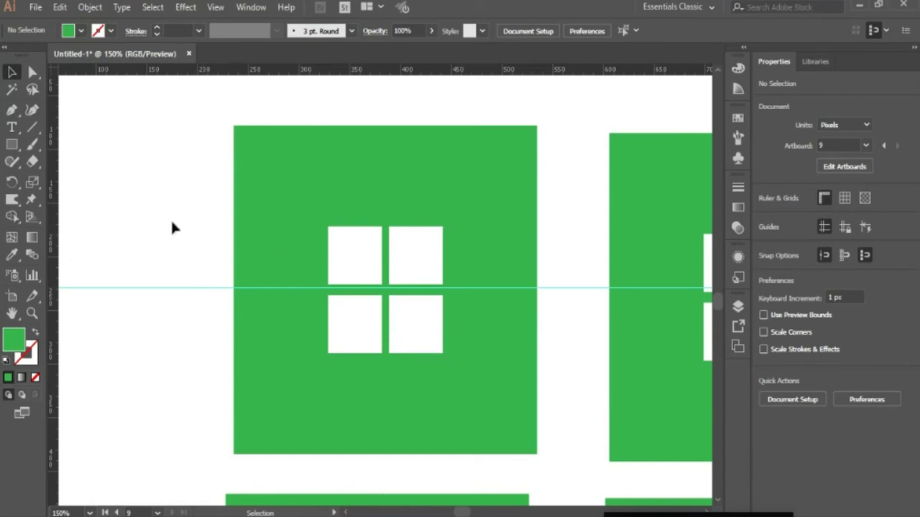
key("ctrl")
key("ctrl+minus")
key("ctrl+minus")
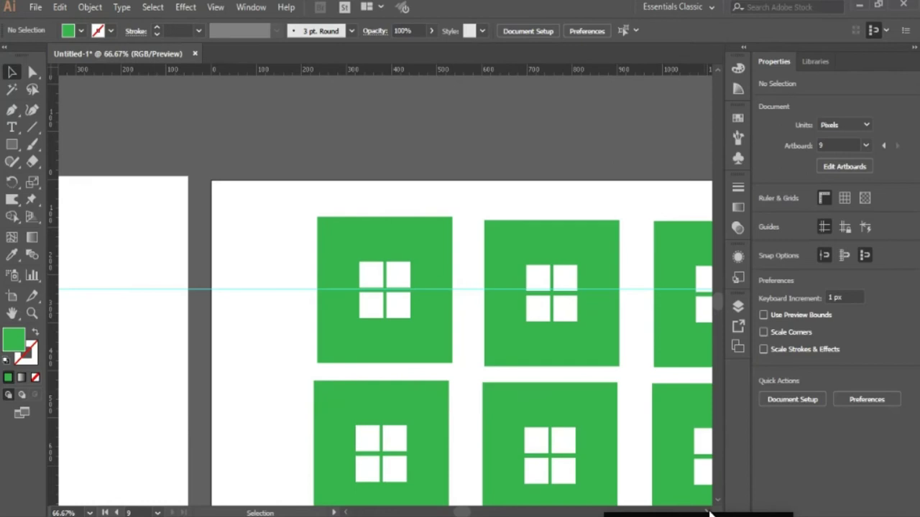
scroll(708, 511, "right", 5)
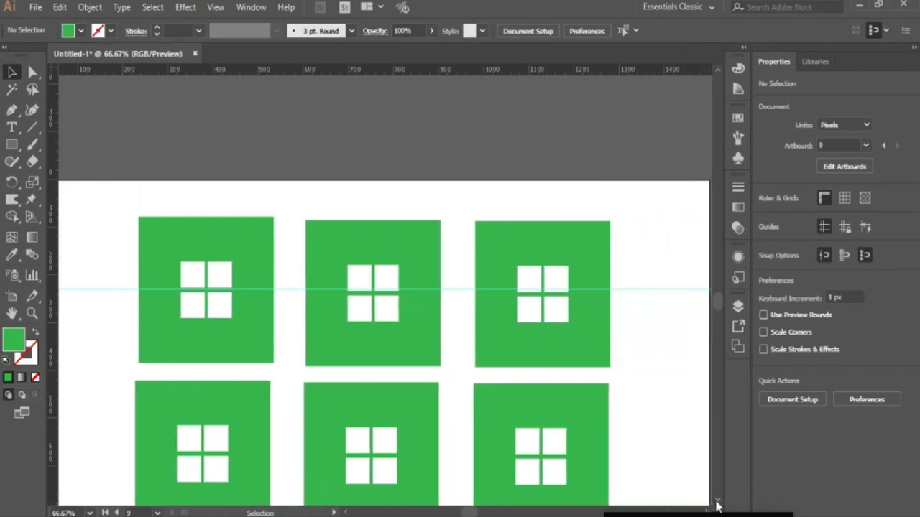
scroll(717, 503, "down", 3)
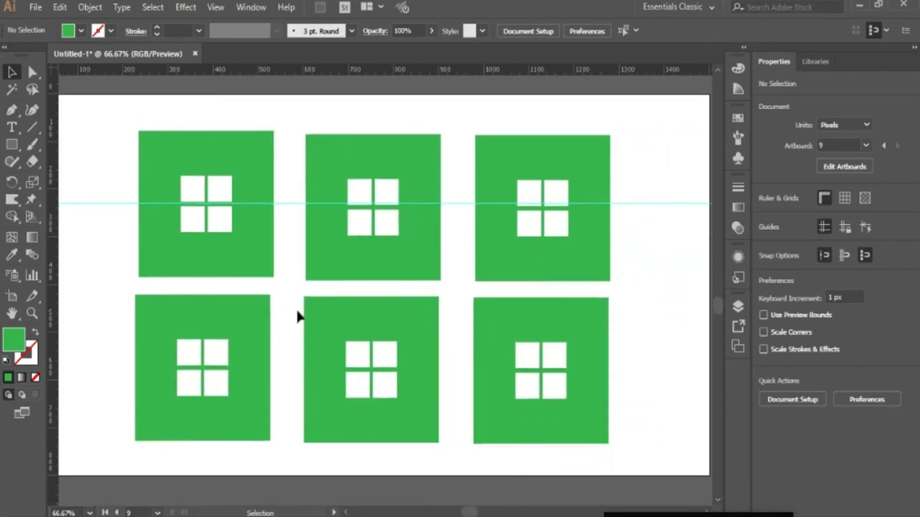
Group each top-row green square with its white window squares, one icon at a time.
left_click(187, 216)
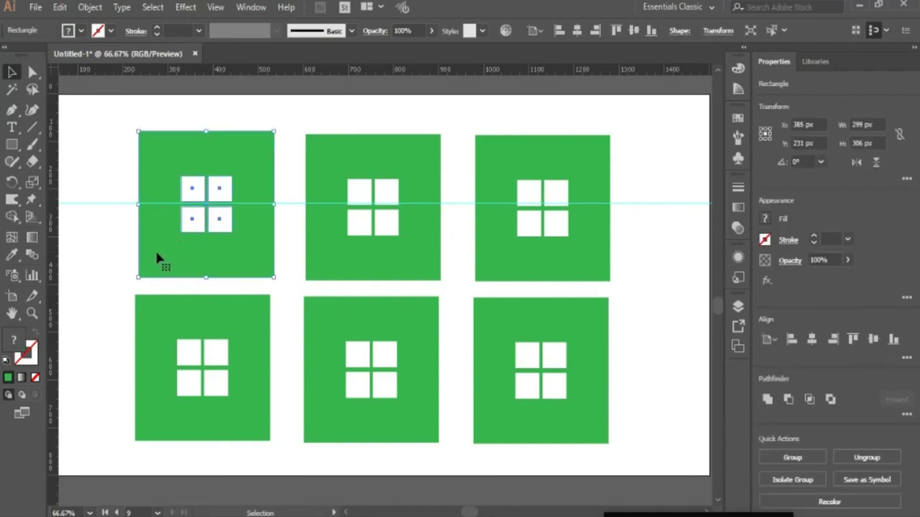
key("ctrl+shift+a")
key("shift+m")
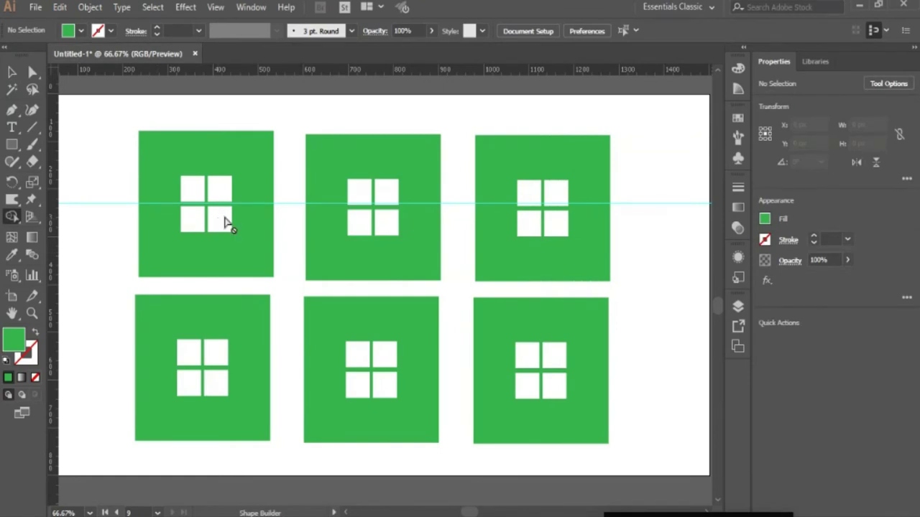
key("v")
left_click(237, 248)
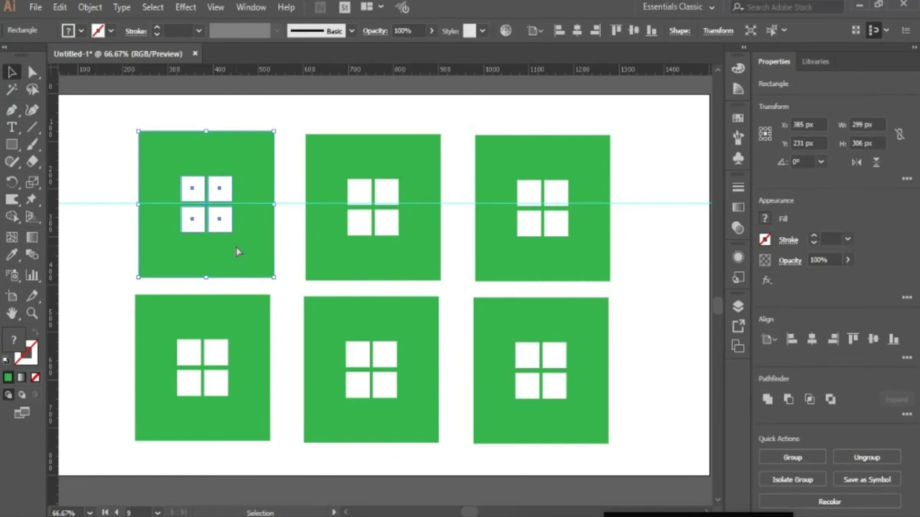
key("ctrl+g")
left_click(373, 259)
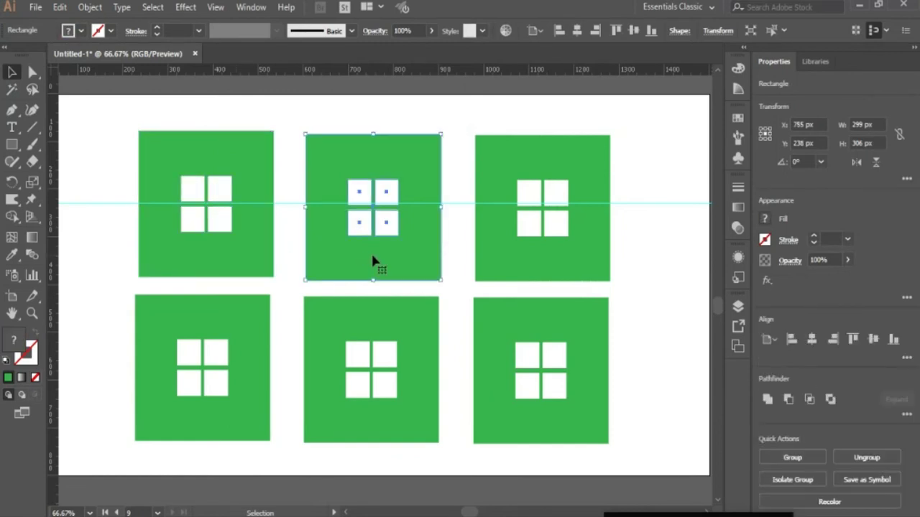
key("ctrl+g")
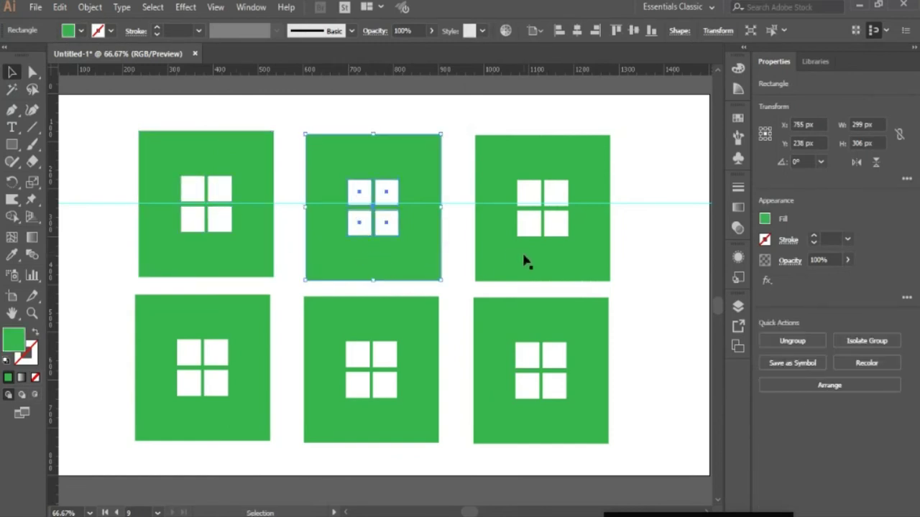
left_click(524, 256)
key("ctrl+g")
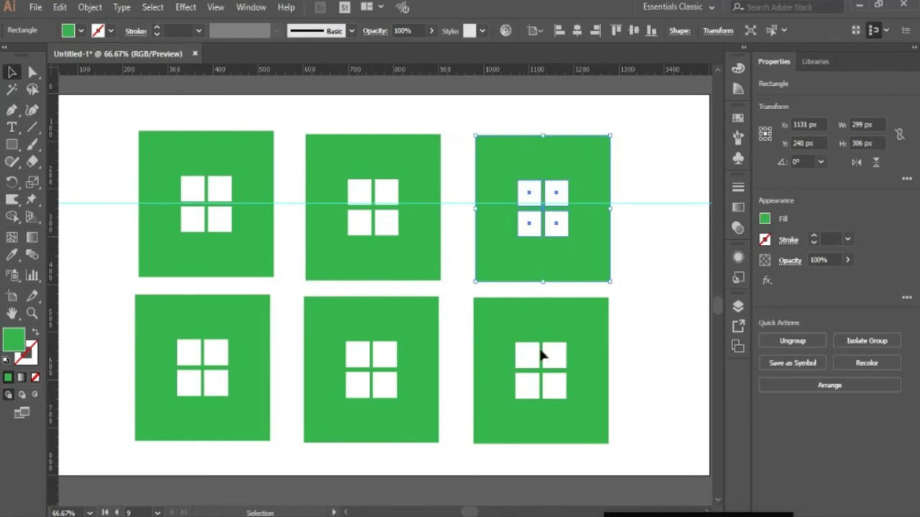
Group the three bottom-row icons' squares and windows the same way.
left_click(543, 353)
key("ctrl+g")
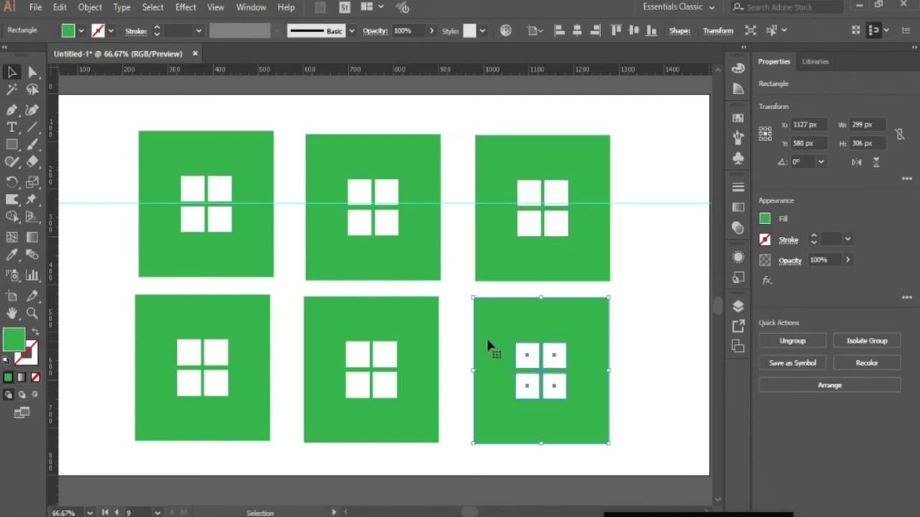
left_click(424, 348)
key("ctrl+g")
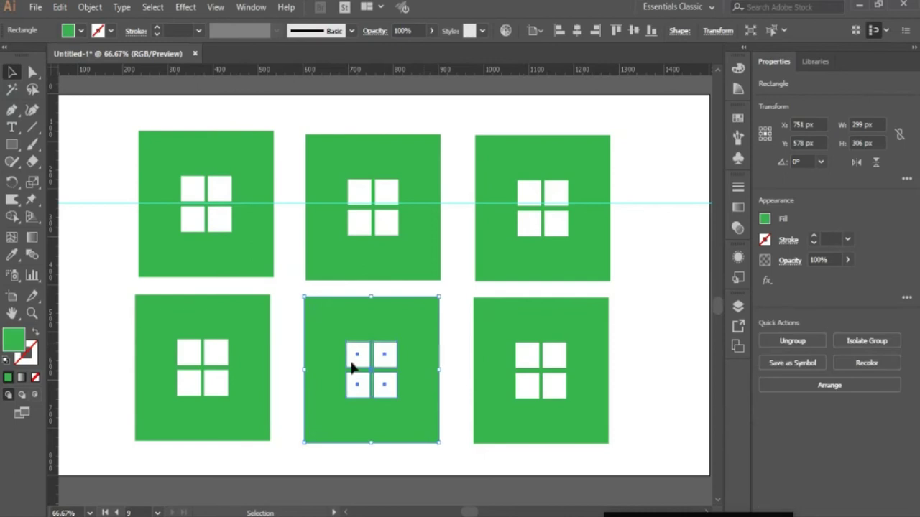
left_click(251, 355)
left_click(222, 166)
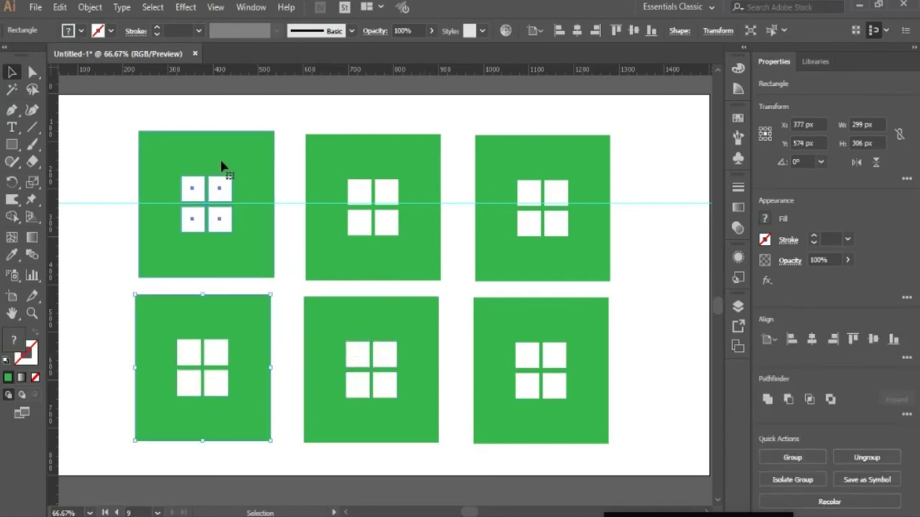
key("ctrl+g")
Fill the top-left icon red and the second icon blue from the Fill swatches.
left_click(82, 33)
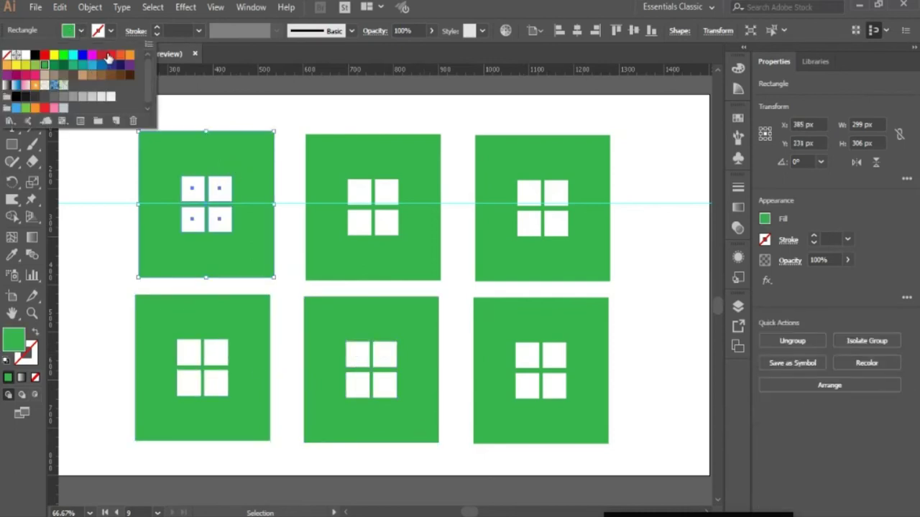
left_click(107, 60)
left_click(390, 186)
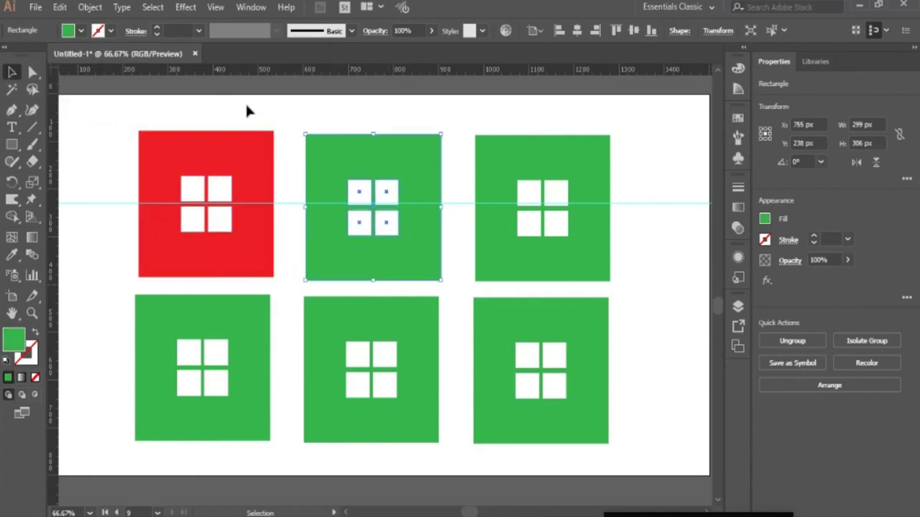
left_click(81, 31)
left_click(101, 65)
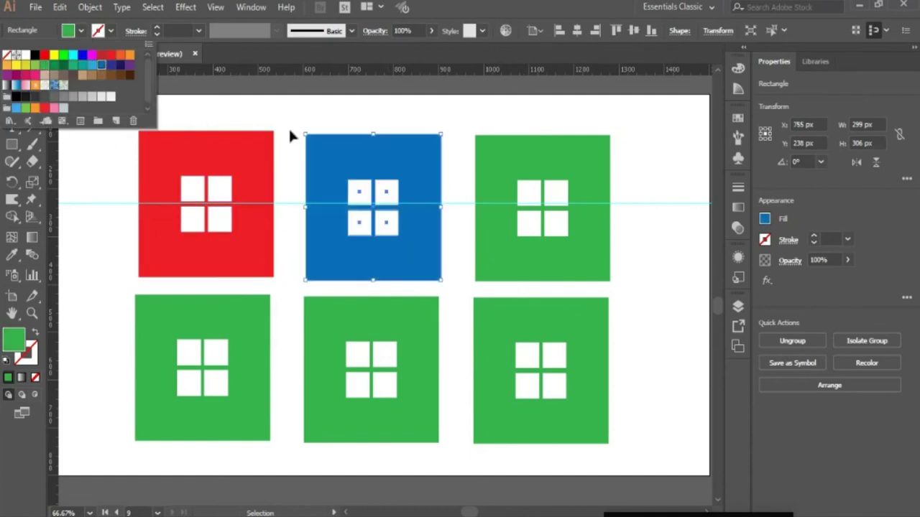
left_click(289, 126)
Undo an accidental nudge of the blue icon, then fill the top-right icon tan.
left_click_drag(424, 267, 422, 230)
key("ctrl+z")
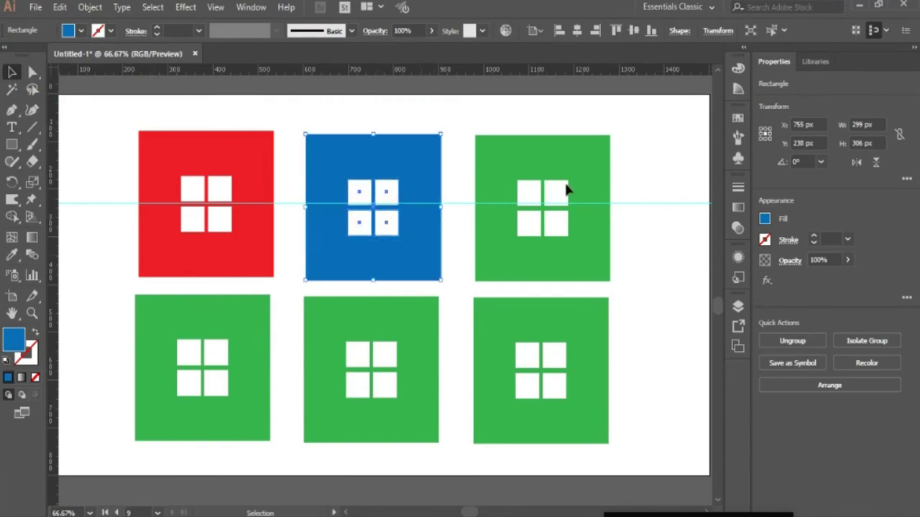
key("ctrl+shift+a")
left_click(588, 180)
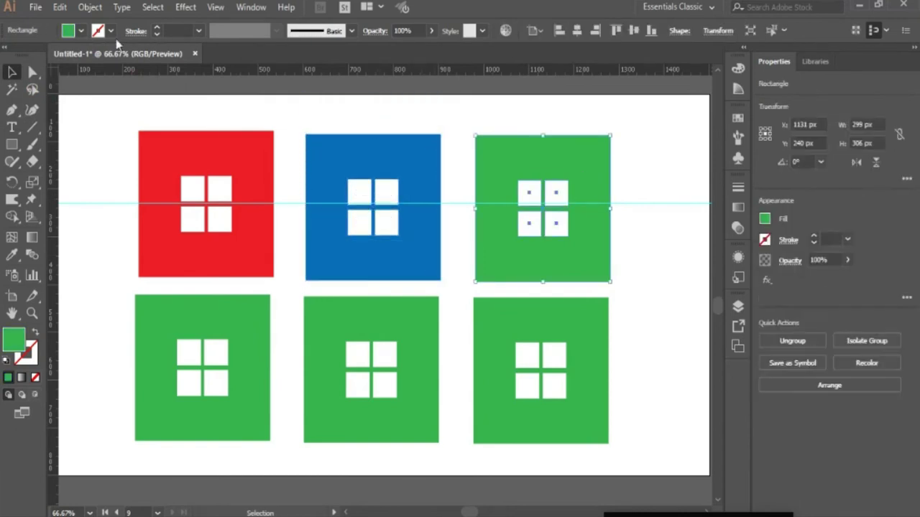
left_click(82, 31)
left_click(92, 75)
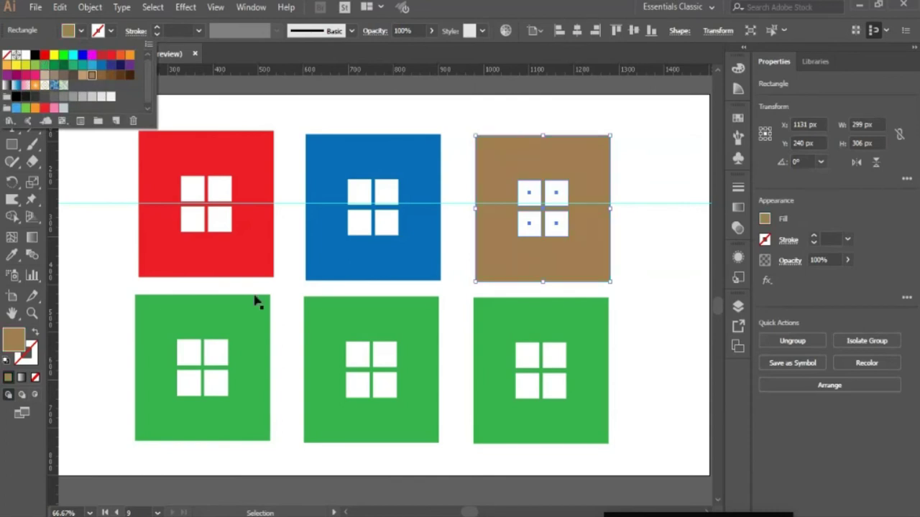
left_click(321, 340)
Fill the bottom-middle icon dark brown and the bottom-right icon purple.
left_click(342, 335)
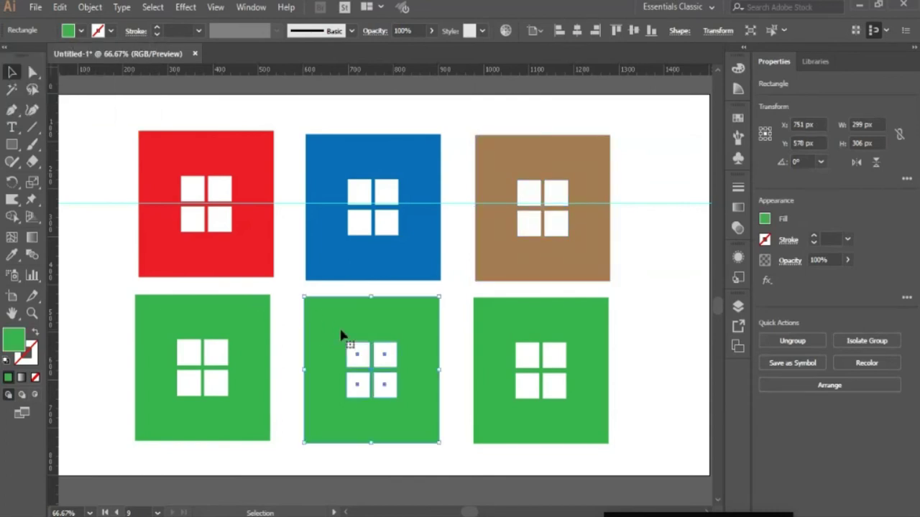
left_click(82, 32)
left_click(101, 74)
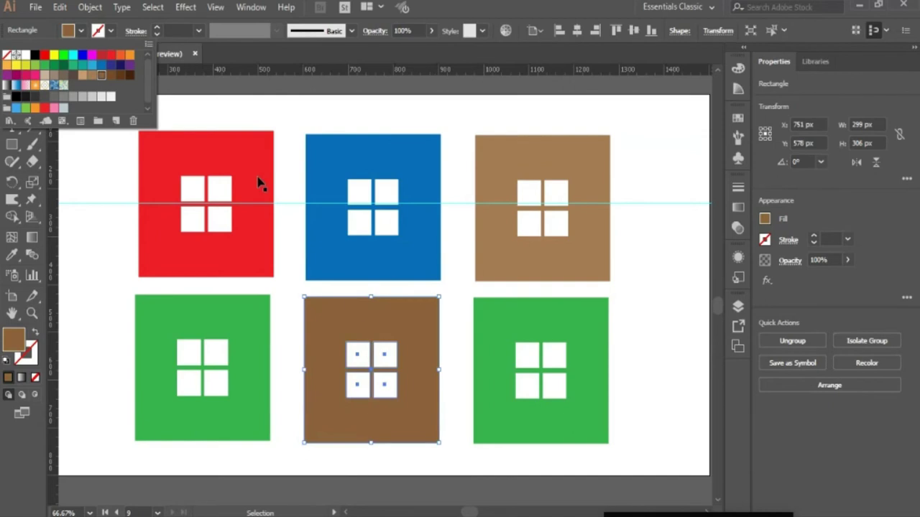
left_click(505, 351)
left_click(545, 348)
left_click(81, 31)
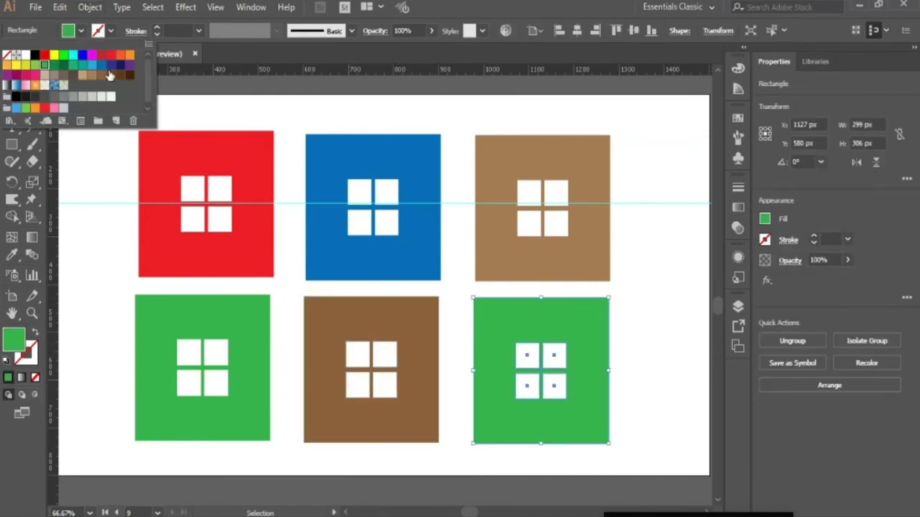
left_click(129, 65)
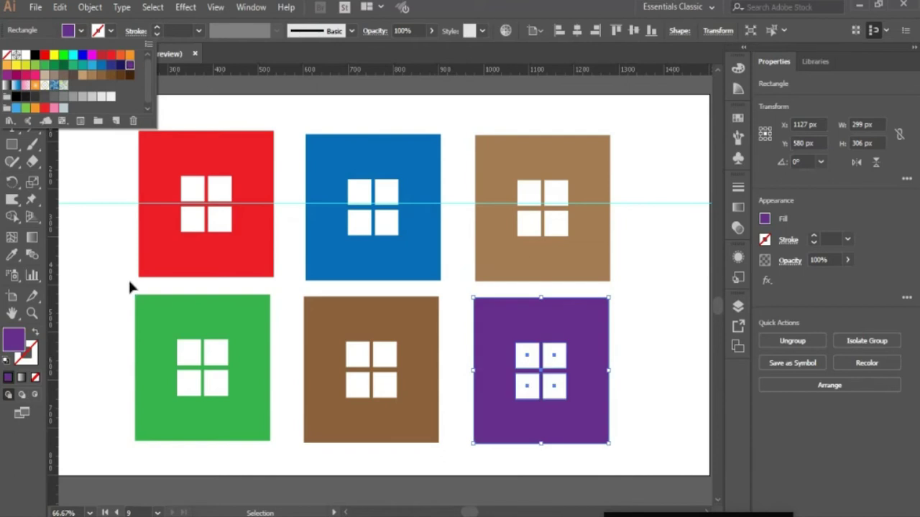
left_click(105, 320)
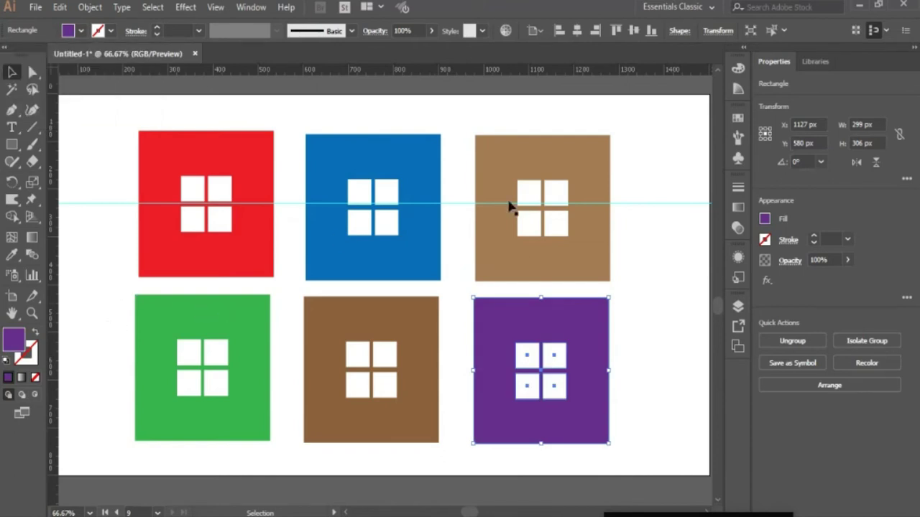
Unlock the guides and delete the horizontal guide crossing the icons.
right_click(659, 223)
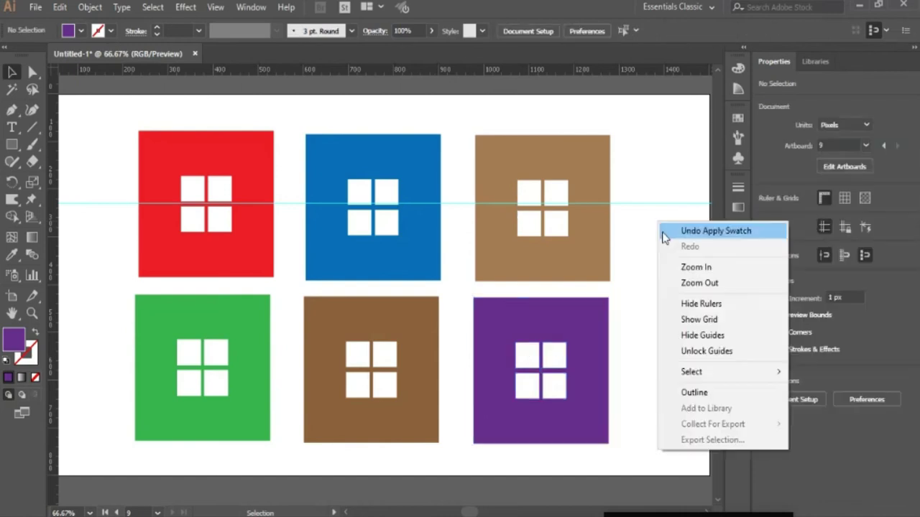
left_click(683, 351)
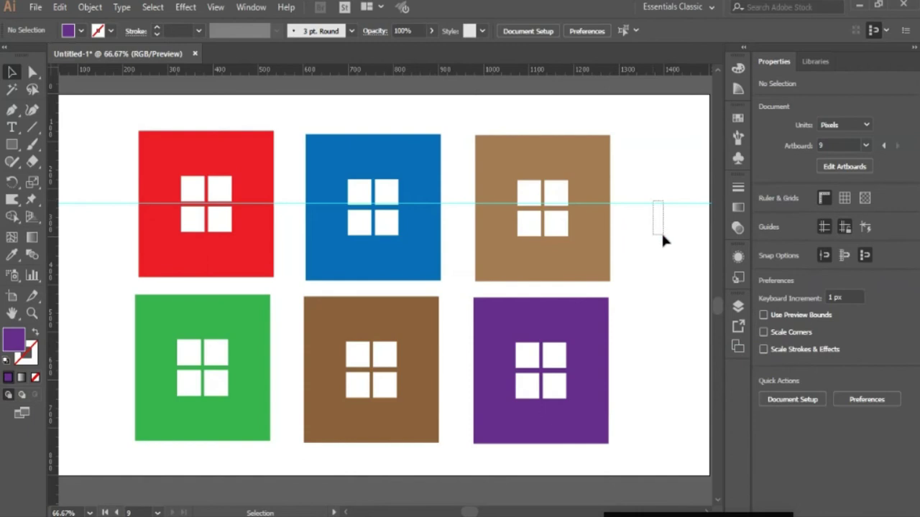
left_click(665, 204)
key("Delete")
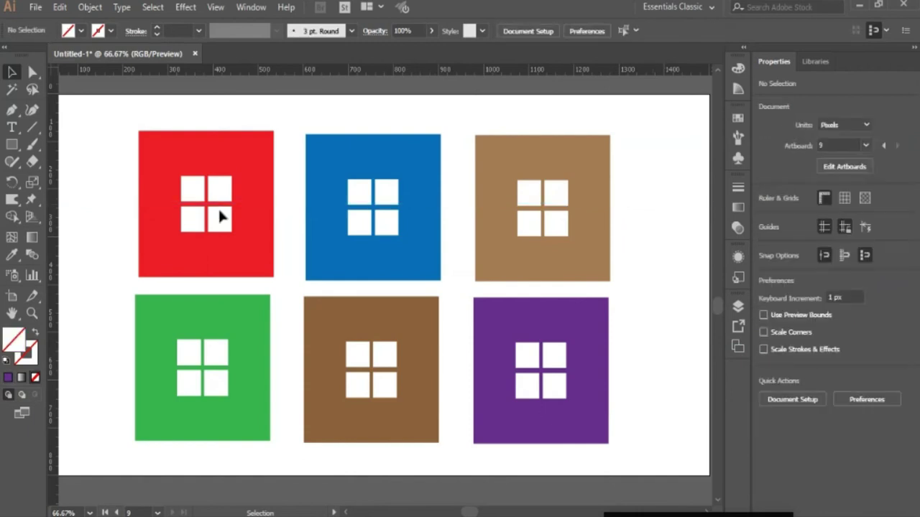
left_click(12, 200)
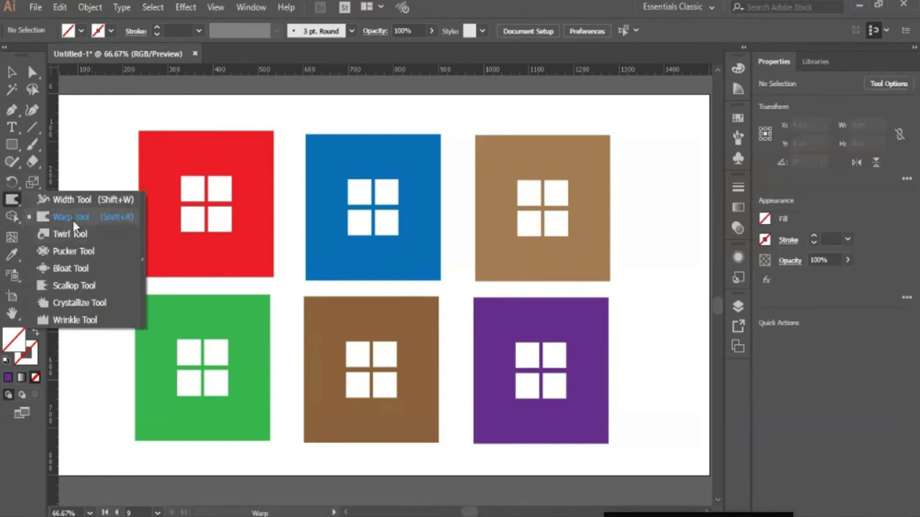
Warp the red square's corner, top and lower-left edges, and bend its white panes into curves.
left_click(73, 222)
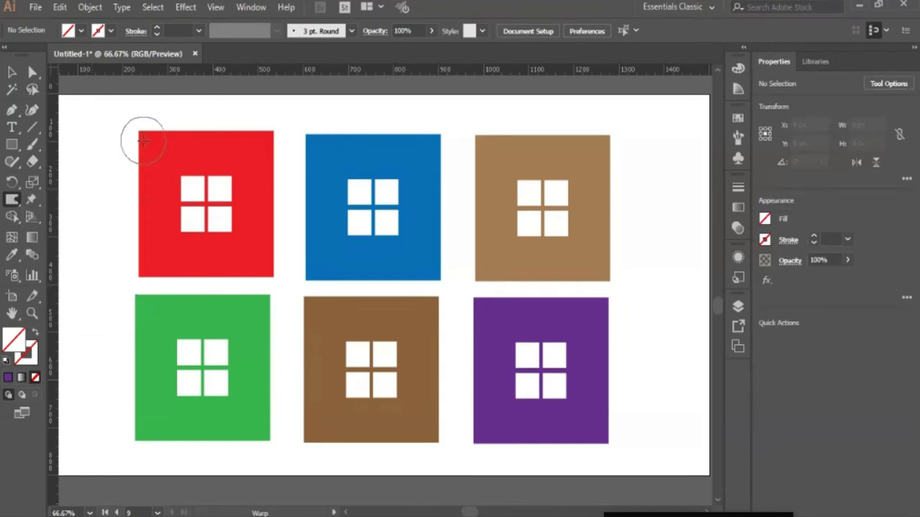
left_click_drag(175, 166, 169, 161)
left_click_drag(298, 125, 263, 153)
mouse_move(249, 205)
left_mouse_down()
mouse_move(227, 187)
mouse_move(264, 248)
mouse_move(188, 207)
mouse_move(208, 222)
mouse_move(204, 248)
mouse_move(180, 251)
mouse_move(211, 182)
left_mouse_up()
mouse_move(129, 258)
left_mouse_down()
mouse_move(157, 229)
mouse_move(233, 256)
left_mouse_up()
left_click_drag(208, 200, 201, 204)
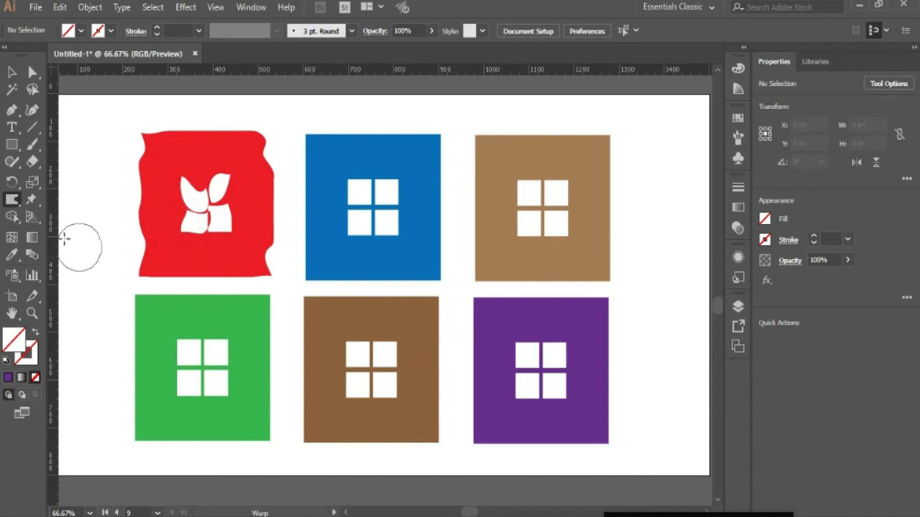
left_click_drag(12, 201, 66, 233)
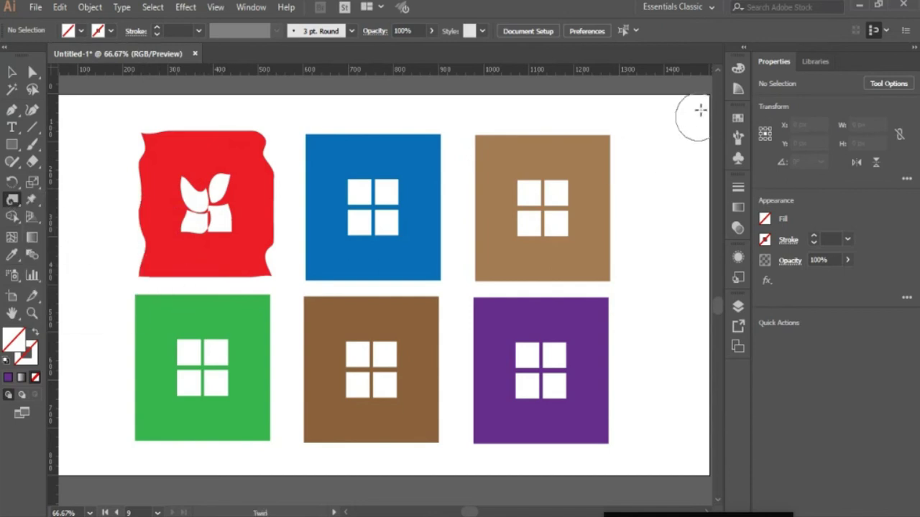
Twirl each of the blue square's four corners into a spiral.
scroll(718, 74, "up", 2)
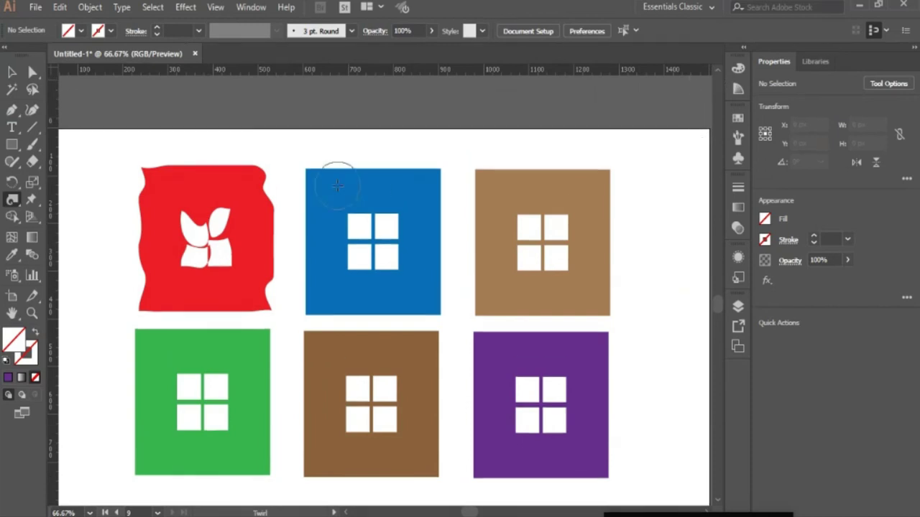
left_click_drag(423, 181, 432, 176)
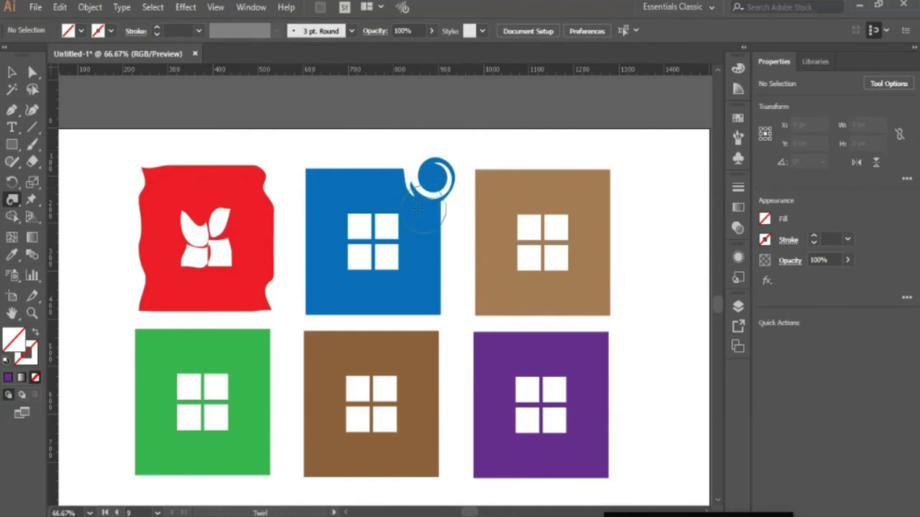
left_click_drag(319, 186, 318, 185)
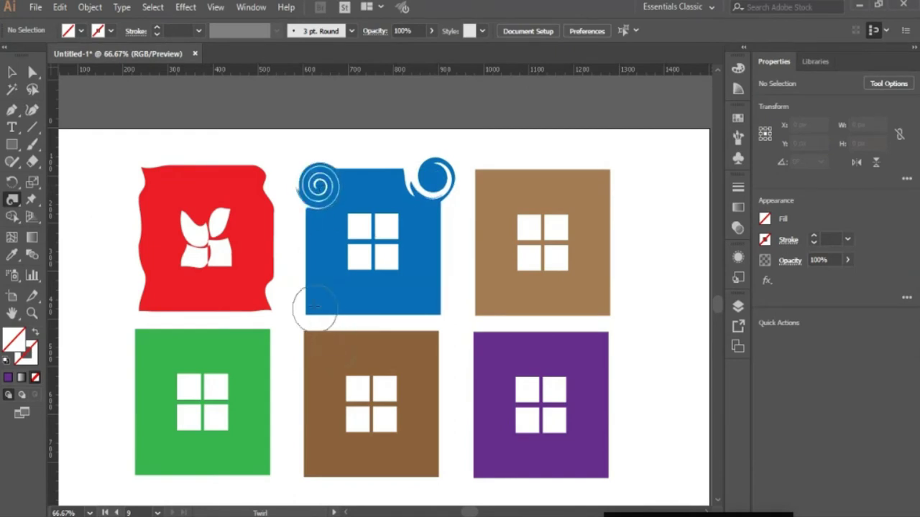
left_click_drag(309, 302, 311, 301)
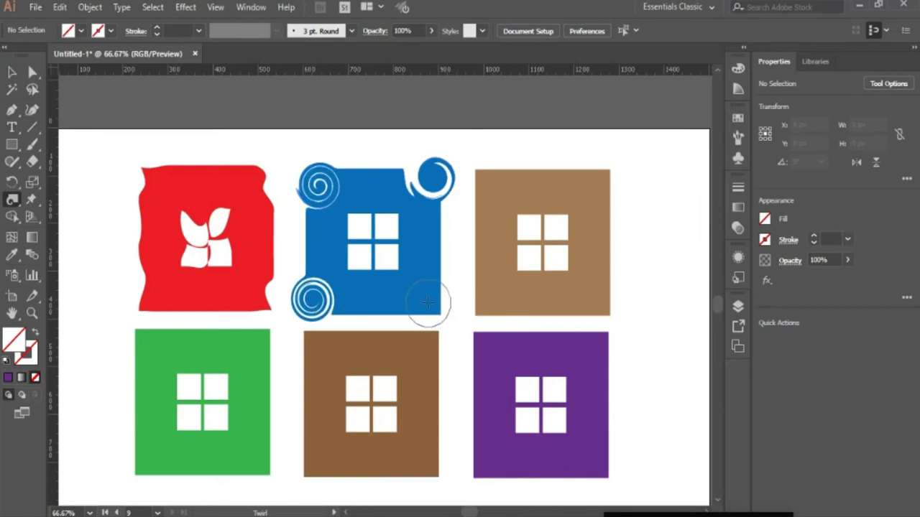
left_click_drag(427, 303, 429, 299)
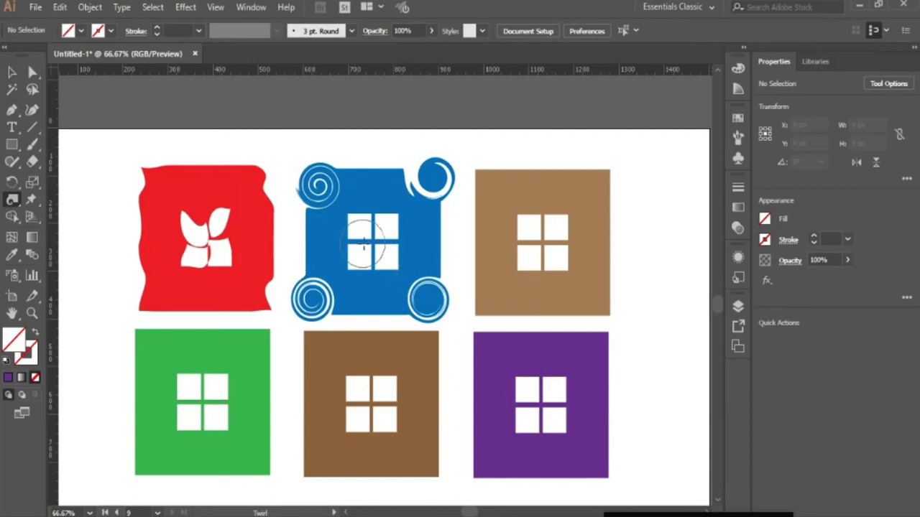
Undo a twirl on the panes and pull a swirl up from the blue square's top edge.
left_click_drag(372, 242, 411, 243)
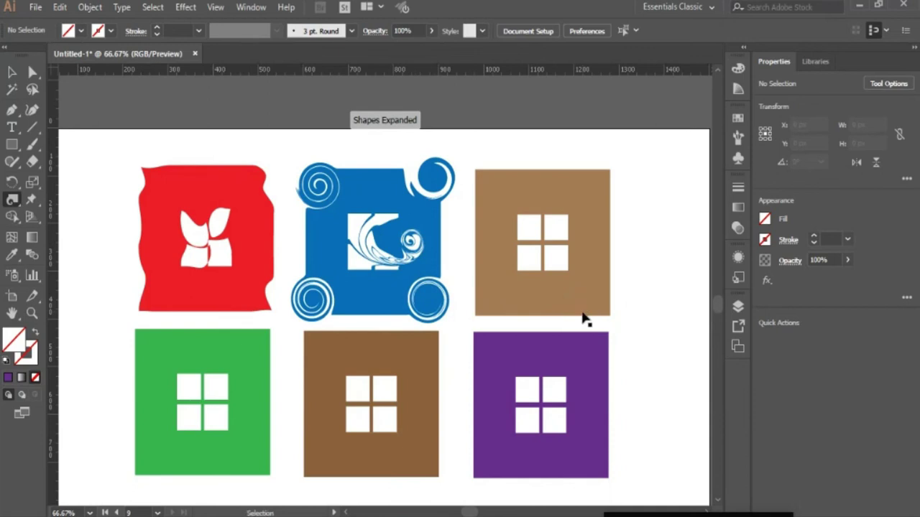
key("ctrl+z")
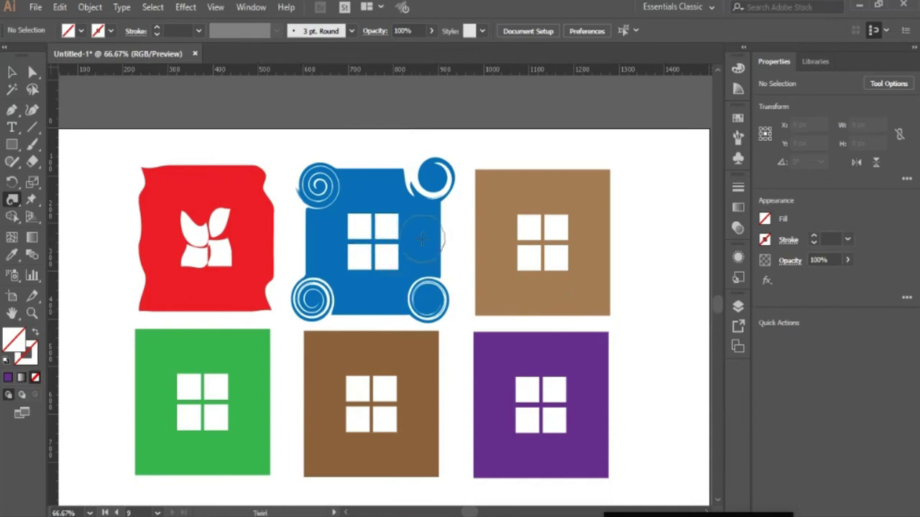
mouse_move(377, 182)
left_mouse_down()
mouse_move(369, 154)
mouse_move(380, 152)
left_mouse_up()
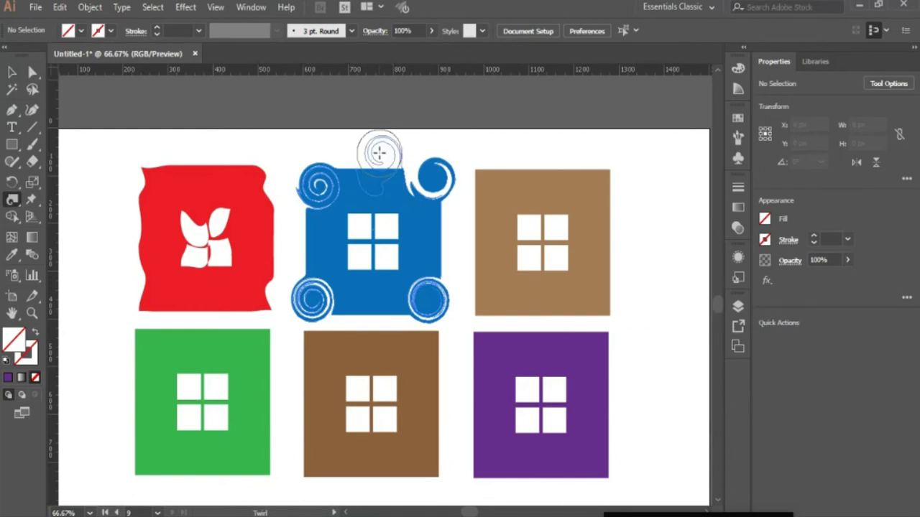
left_click_drag(379, 152, 379, 153)
key("v")
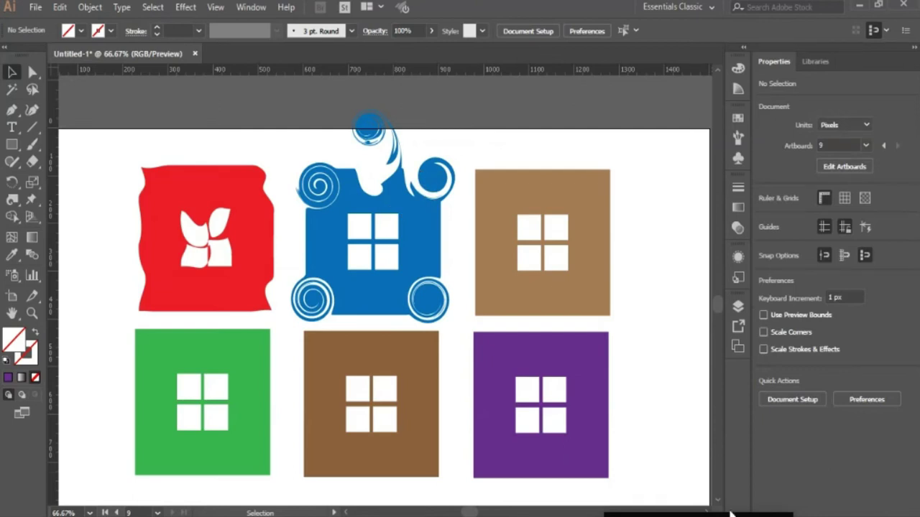
scroll(707, 513, "right", 2)
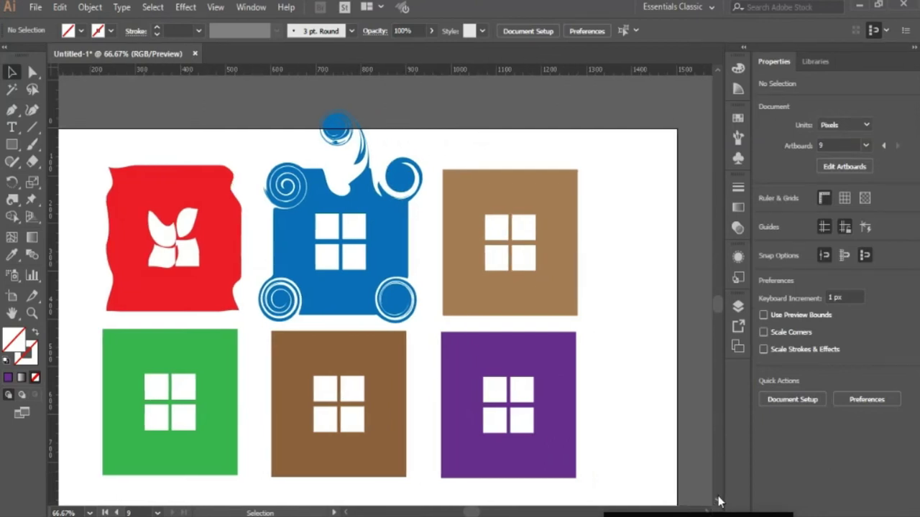
left_click(718, 501)
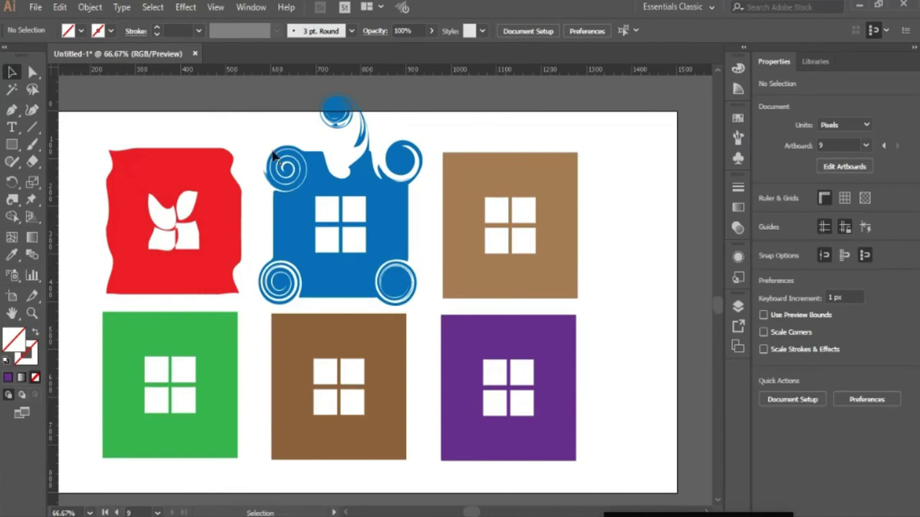
Pucker the tan square's right, left and bottom edges inward with the Pucker Tool.
left_click_drag(12, 199, 55, 263)
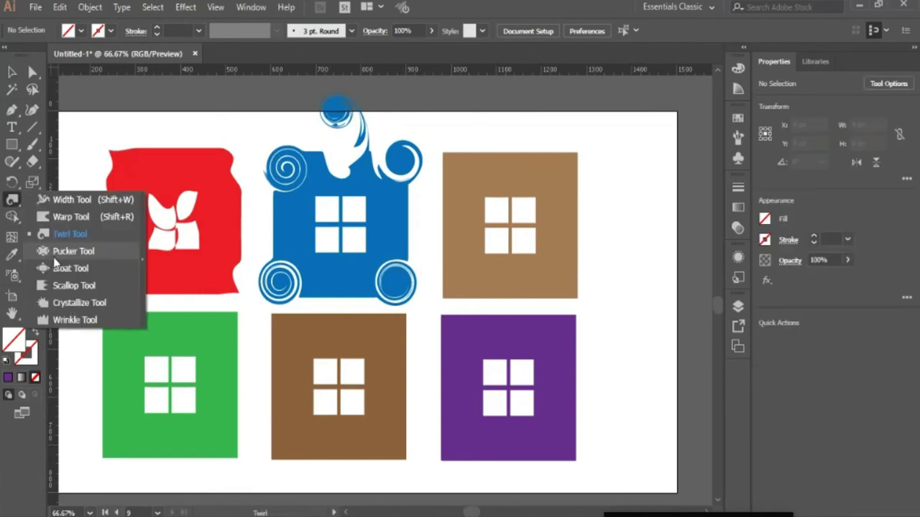
left_click(54, 258)
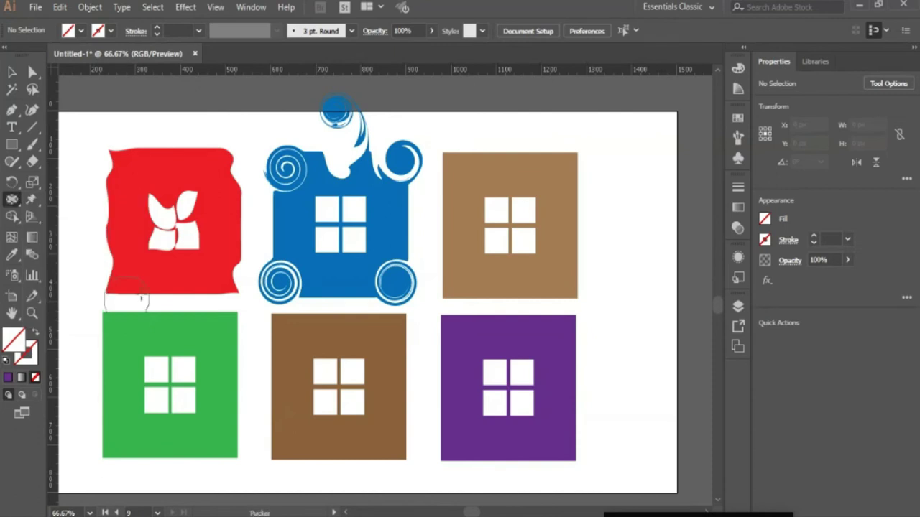
mouse_move(585, 275)
left_mouse_down()
mouse_move(587, 250)
mouse_move(601, 268)
mouse_move(581, 285)
mouse_move(551, 254)
mouse_move(596, 261)
mouse_move(577, 206)
mouse_move(591, 177)
mouse_move(579, 148)
mouse_move(519, 166)
mouse_move(456, 148)
mouse_move(470, 150)
mouse_move(463, 161)
left_mouse_up()
mouse_move(462, 243)
left_mouse_down()
mouse_move(469, 213)
mouse_move(493, 273)
mouse_move(474, 285)
mouse_move(481, 248)
mouse_move(551, 288)
mouse_move(534, 291)
mouse_move(521, 258)
mouse_move(595, 297)
left_mouse_up()
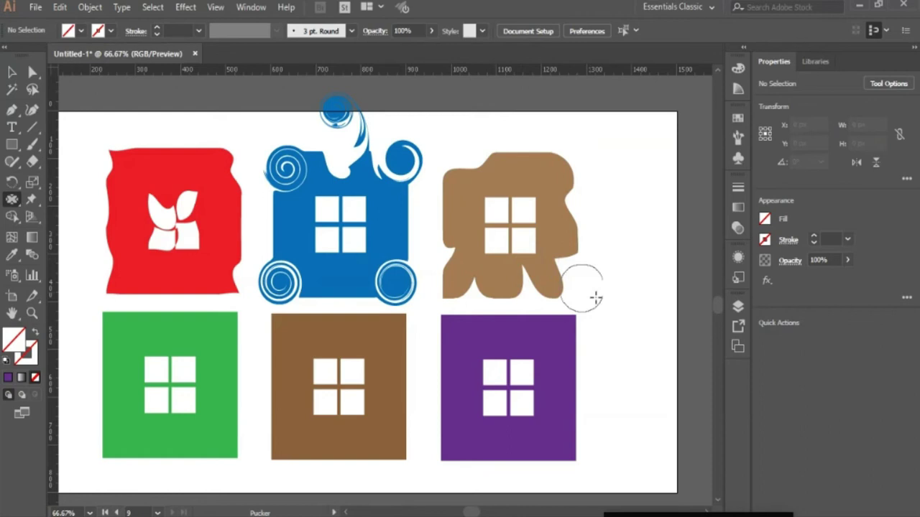
scroll(596, 298, "down", 3)
left_click(11, 199)
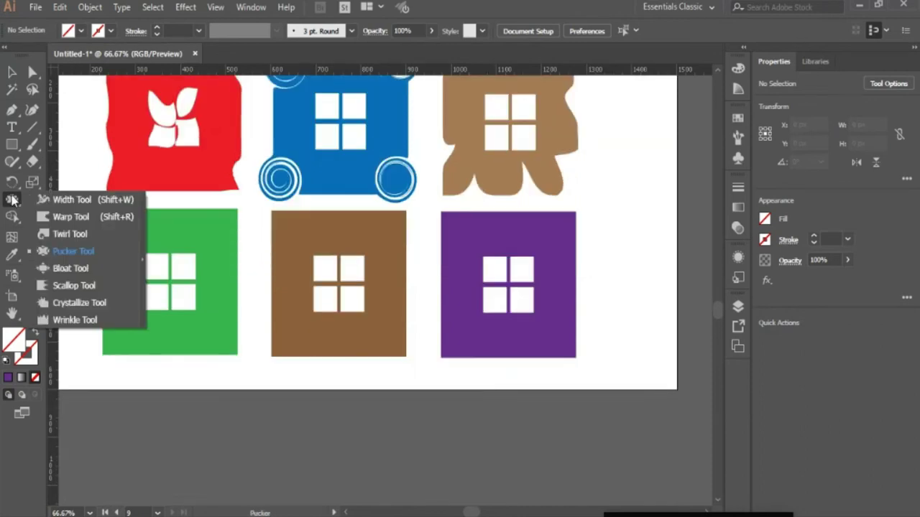
Bulge the purple square's edges outward with the Bloat Tool.
left_click(71, 268)
mouse_move(501, 351)
left_mouse_down()
mouse_move(555, 353)
mouse_move(595, 305)
mouse_move(468, 370)
mouse_move(444, 368)
mouse_move(448, 333)
mouse_move(436, 317)
mouse_move(452, 248)
mouse_move(476, 215)
mouse_move(511, 199)
mouse_move(579, 382)
left_mouse_up()
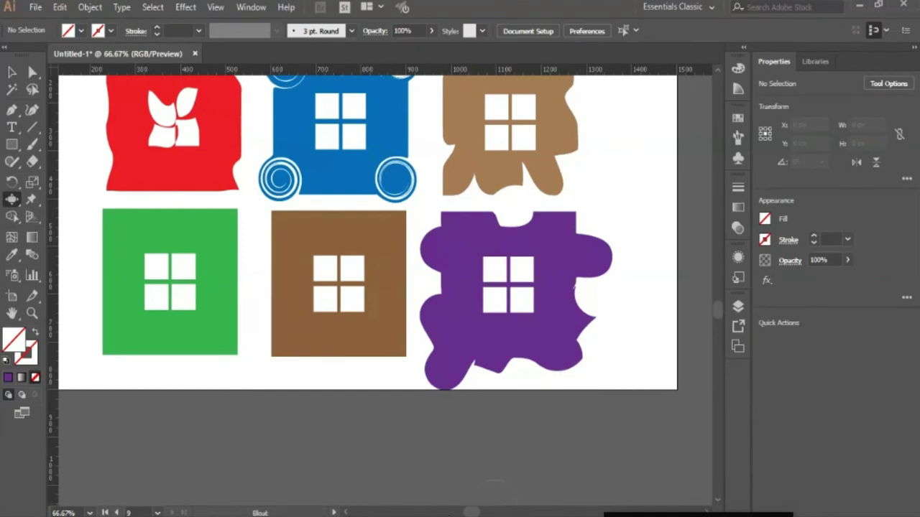
scroll(346, 513, "left", 3)
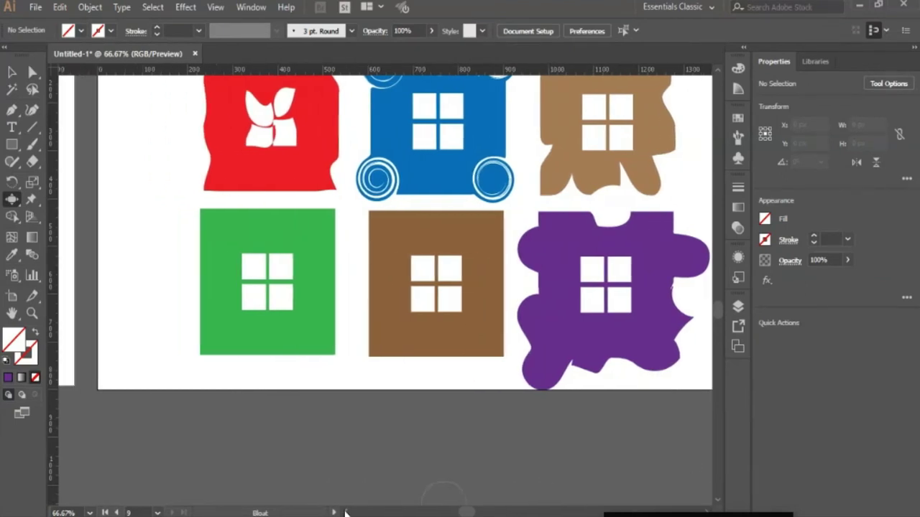
Scallop the dark brown square's edges, then open Scallop Tool Options and move it aside.
left_click(11, 202)
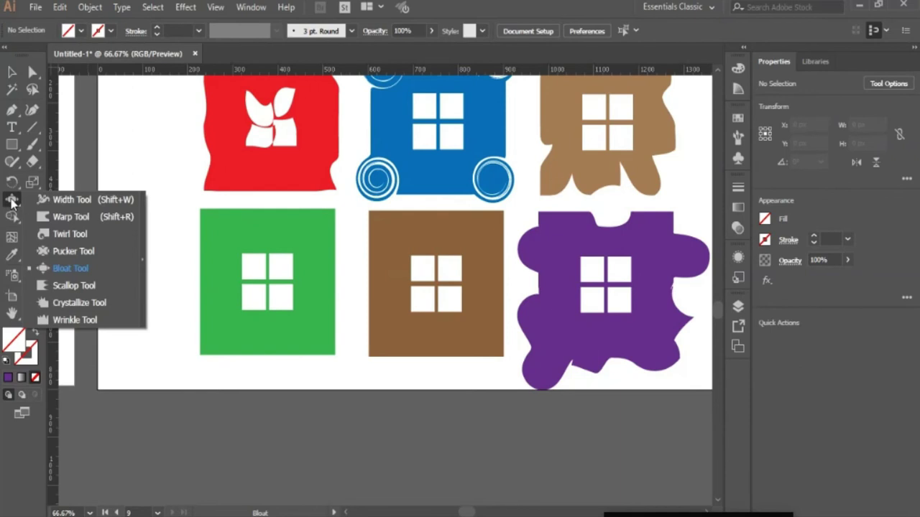
left_click(69, 285)
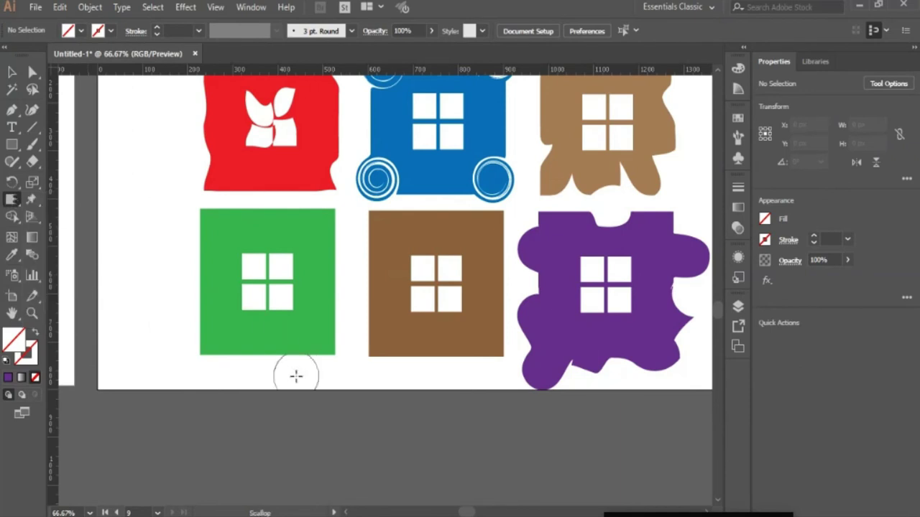
mouse_move(404, 358)
left_mouse_down()
mouse_move(431, 376)
mouse_move(449, 370)
mouse_move(477, 382)
mouse_move(490, 338)
mouse_move(485, 367)
mouse_move(410, 353)
mouse_move(366, 381)
mouse_move(393, 345)
mouse_move(417, 372)
left_mouse_up()
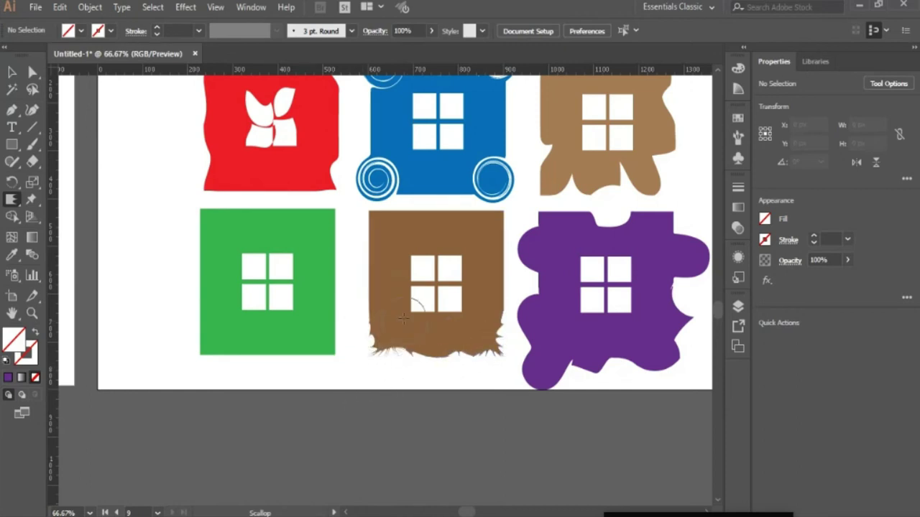
mouse_move(403, 318)
left_mouse_down()
mouse_move(495, 251)
mouse_move(467, 325)
mouse_move(475, 308)
mouse_move(491, 308)
mouse_move(447, 274)
left_mouse_up()
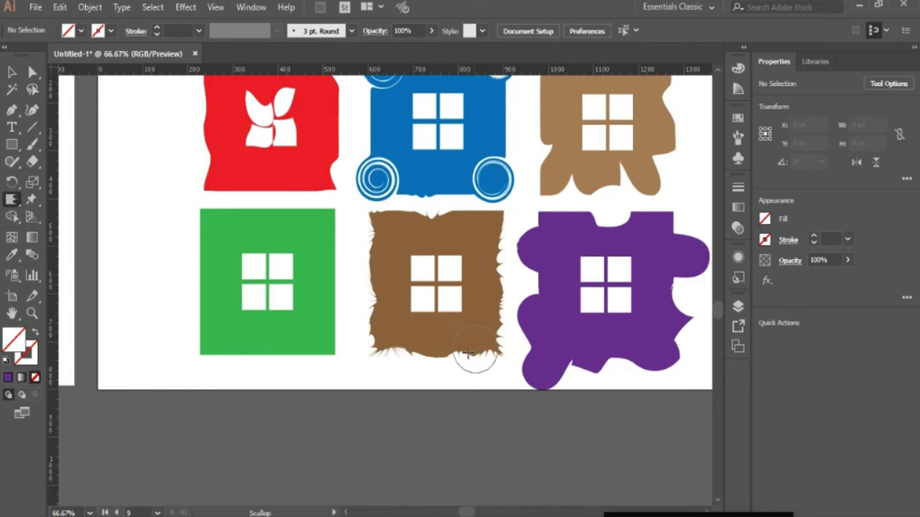
key("Return")
left_click_drag(449, 76, 186, 96)
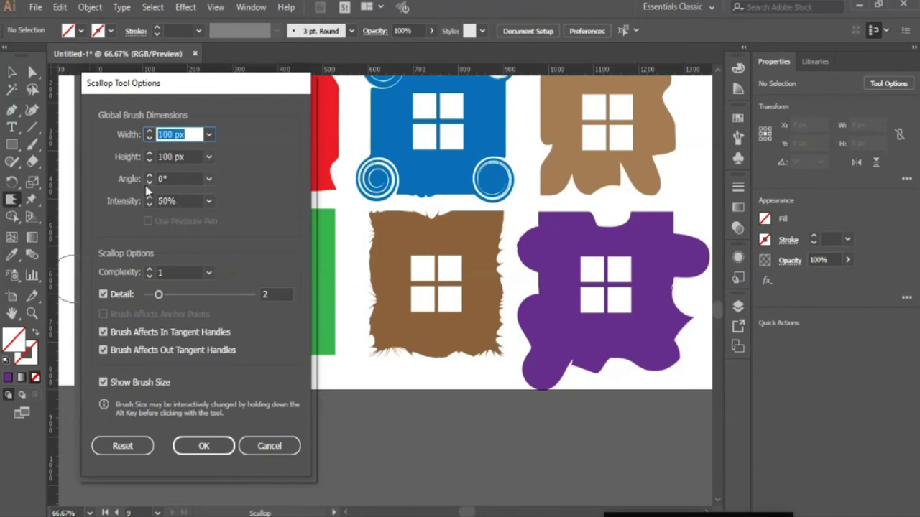
Raise the scallop complexity and scallop the brown square's bottom and left edges.
left_click(150, 270)
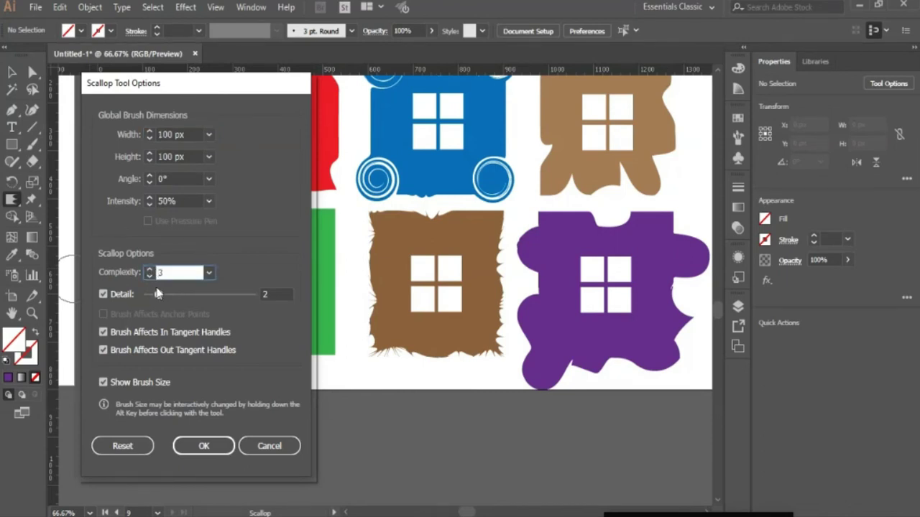
left_click(204, 446)
left_click(421, 356)
left_click(437, 359)
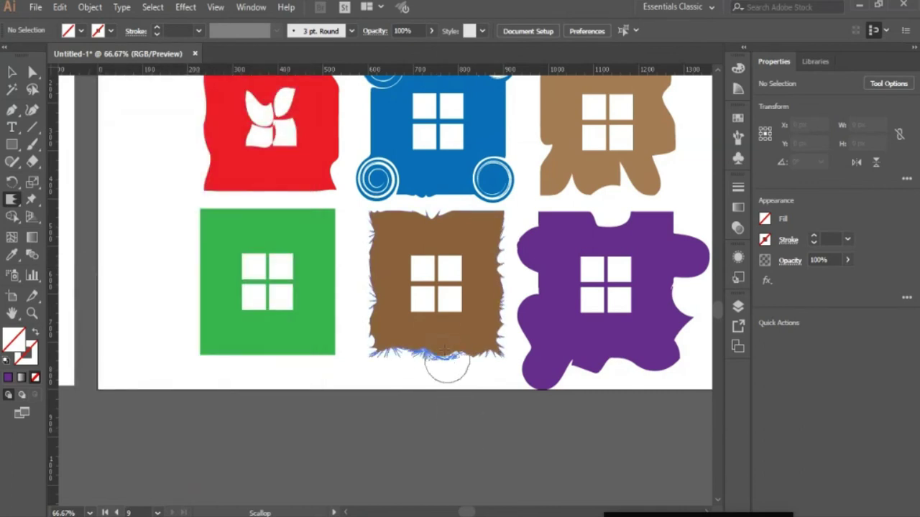
left_click(487, 374)
left_click(360, 293)
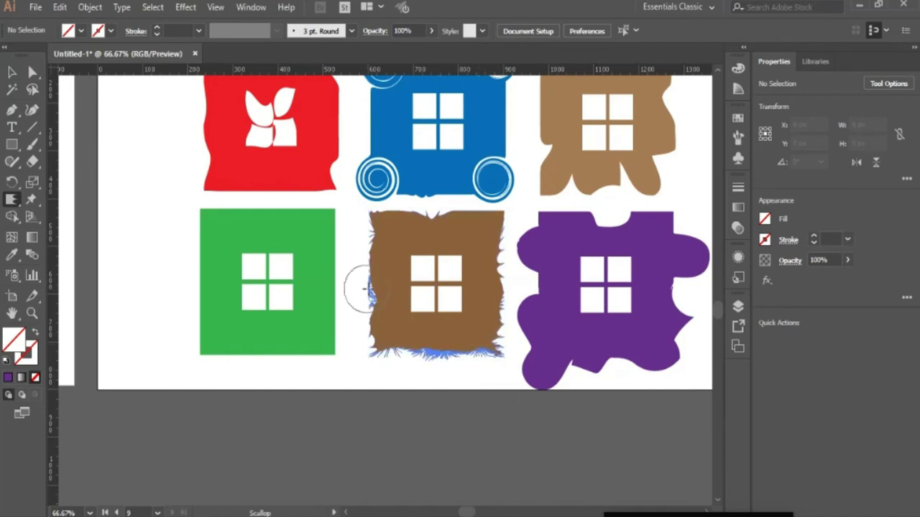
Set the Scallop brush width and height to 50 px.
double_click(10, 199)
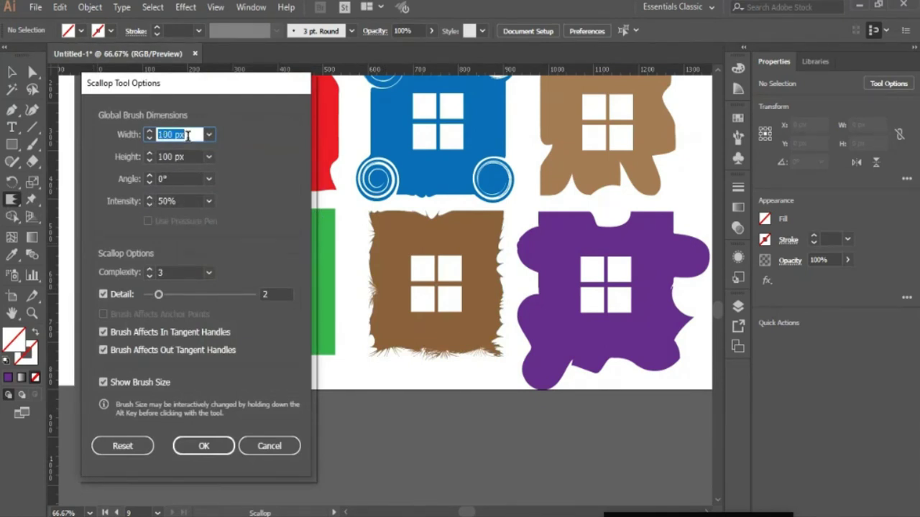
type("50")
key("Tab")
type("50")
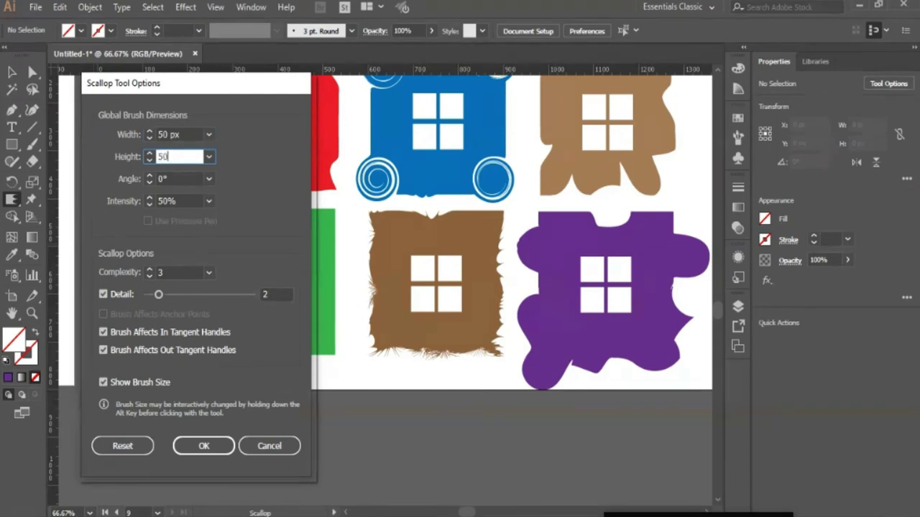
left_click(201, 447)
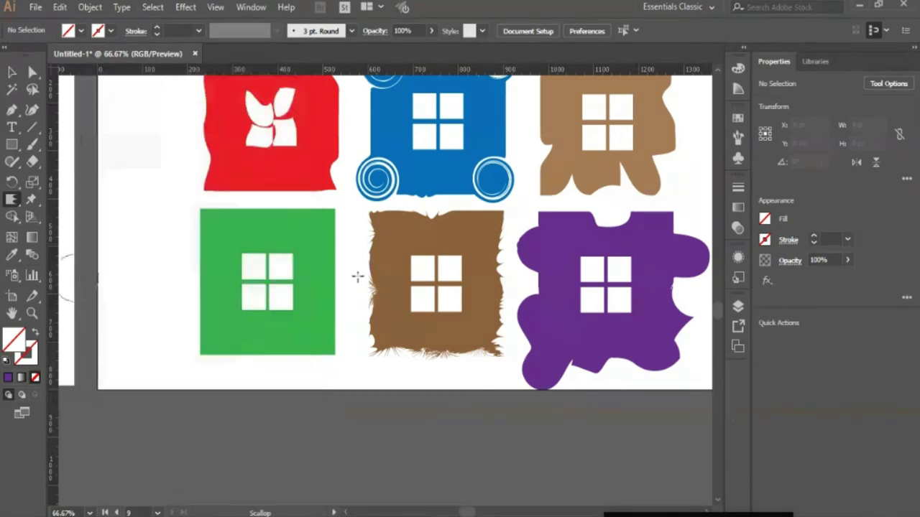
Fringe all of the brown square's edges with the smaller 50 px scallop brush.
mouse_move(368, 264)
left_mouse_down()
mouse_move(364, 249)
mouse_move(388, 248)
mouse_move(401, 279)
left_mouse_up()
mouse_move(435, 236)
left_mouse_down()
mouse_move(484, 255)
mouse_move(496, 245)
left_mouse_up()
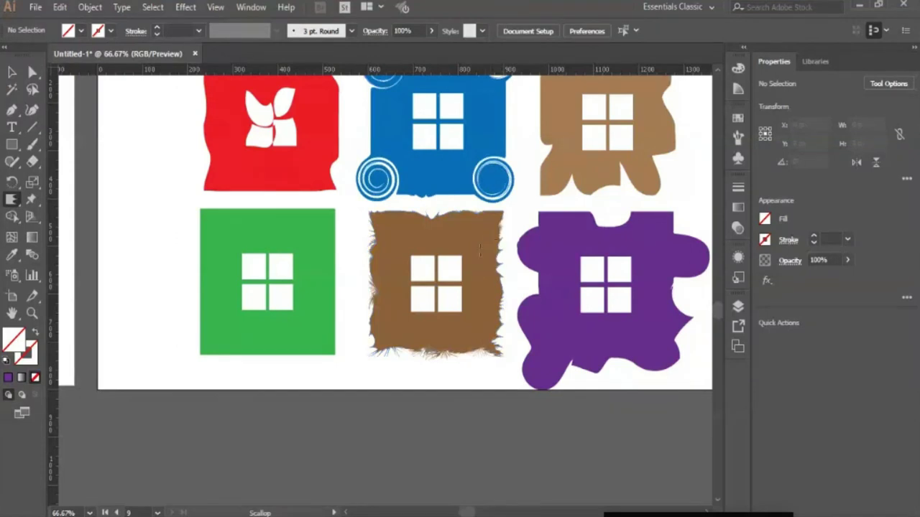
mouse_move(506, 210)
left_mouse_down()
mouse_move(496, 237)
mouse_move(473, 255)
left_mouse_up()
mouse_move(364, 218)
left_mouse_down()
mouse_move(396, 232)
mouse_move(429, 268)
left_mouse_up()
key("ctrl+equal")
key("ctrl+equal")
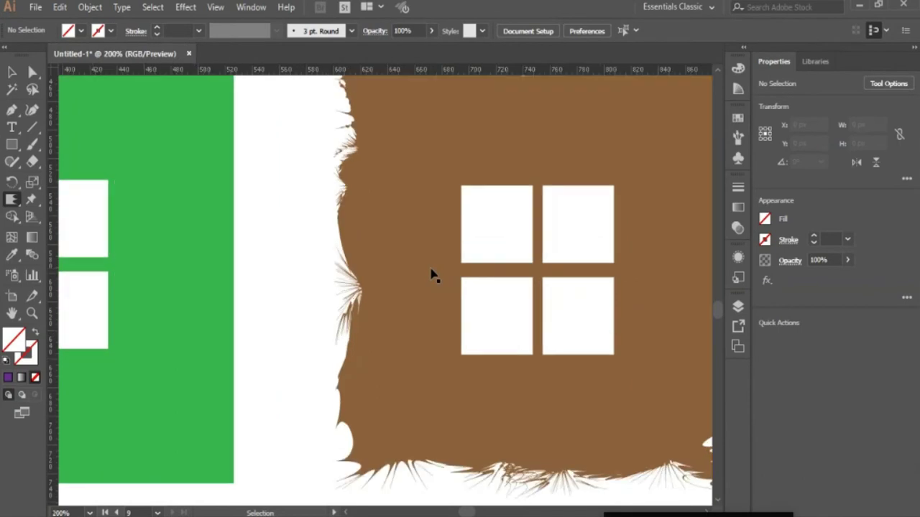
left_click_drag(370, 357, 371, 359)
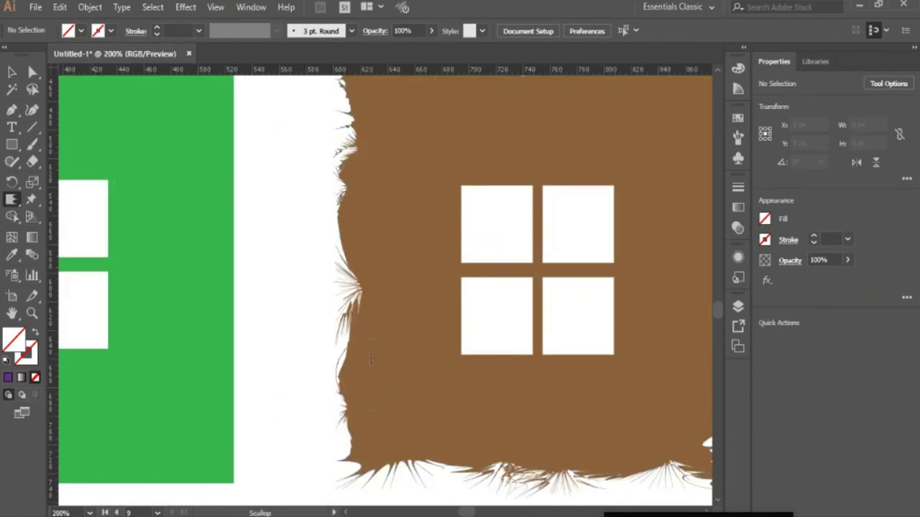
Select the Crystallize Tool and try it on the green square's edge.
key("ctrl+minus")
key("ctrl+minus")
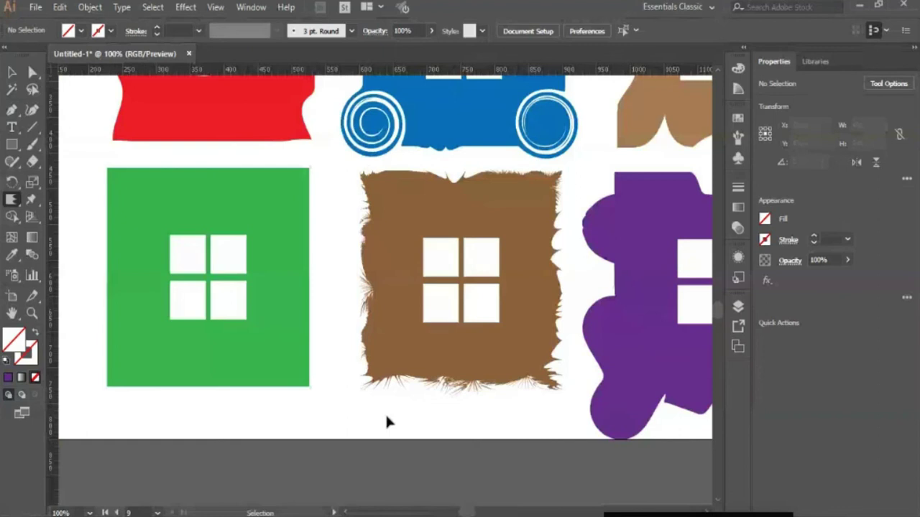
left_click(13, 202)
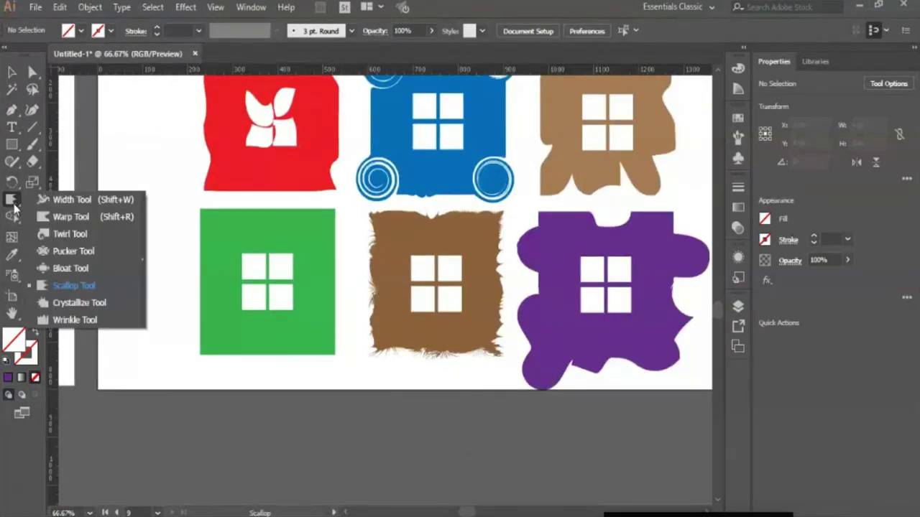
left_click(75, 302)
left_click(305, 319)
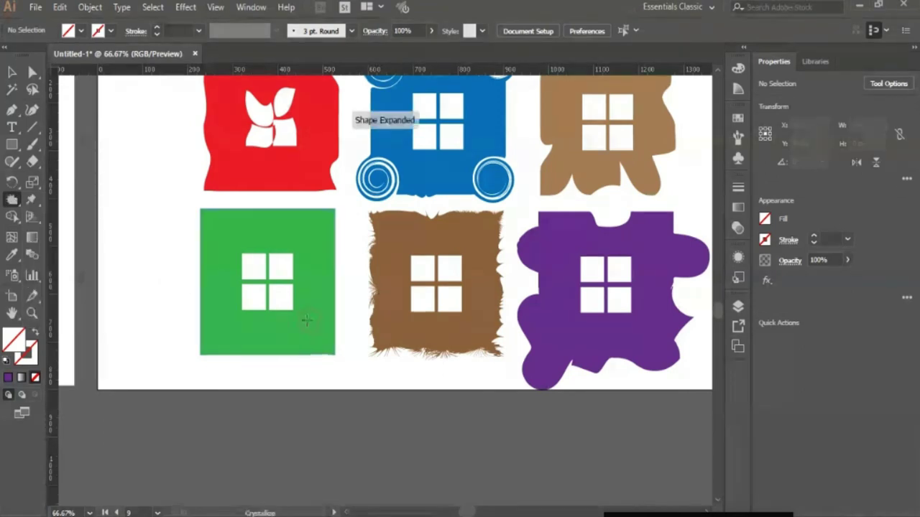
key("plus")
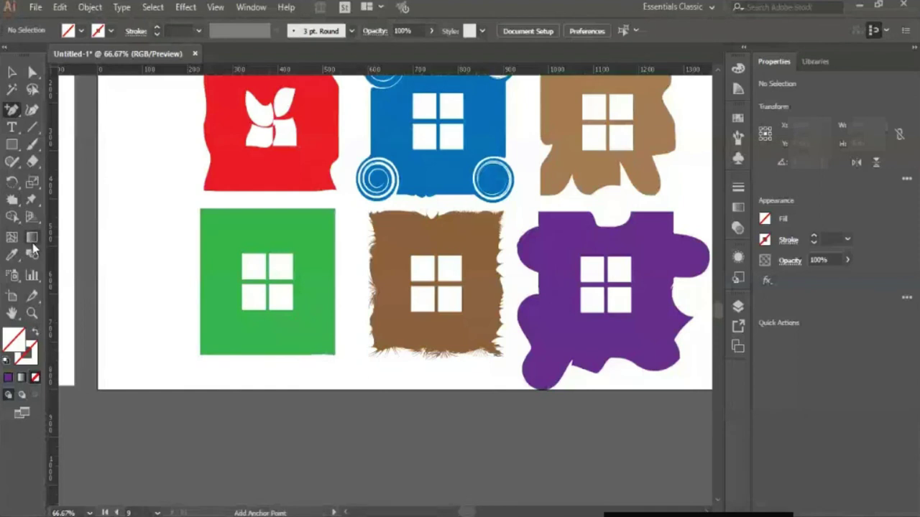
left_click(13, 201)
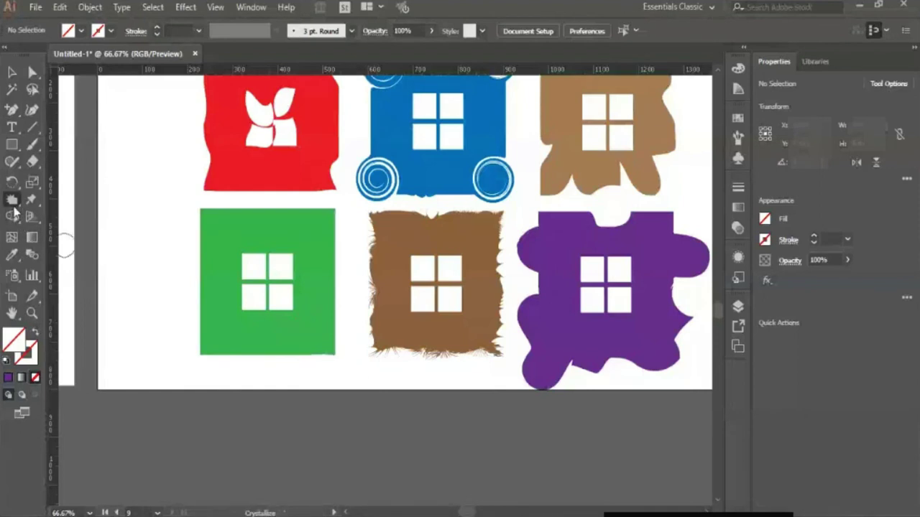
Set the Crystallize brush width and height to 100 px.
double_click(12, 200)
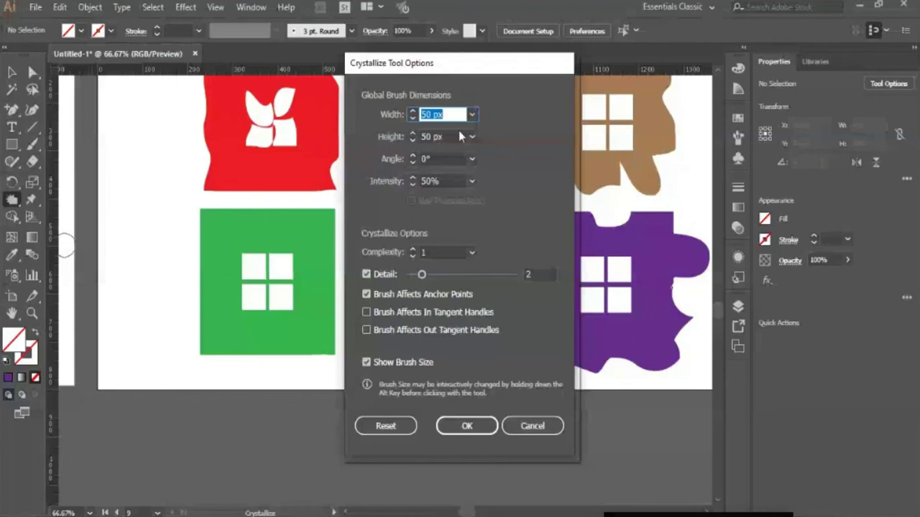
type("100")
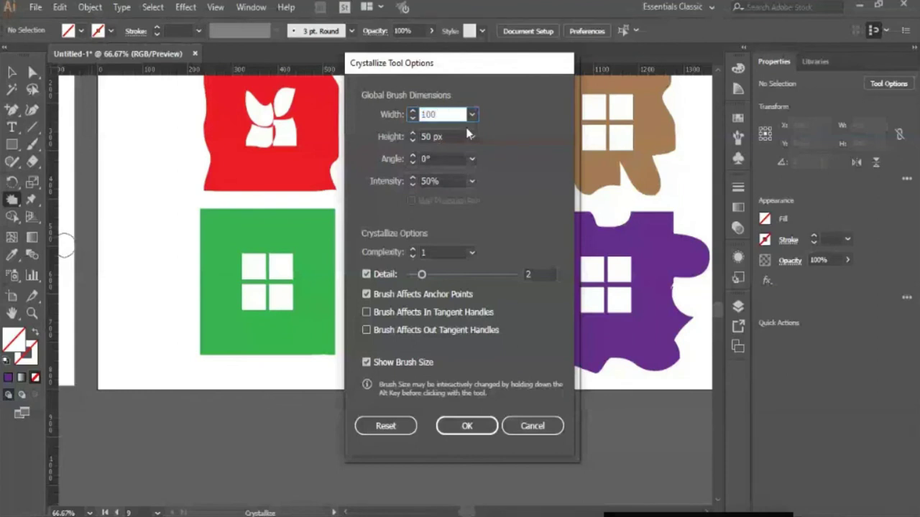
key("Tab")
type("100")
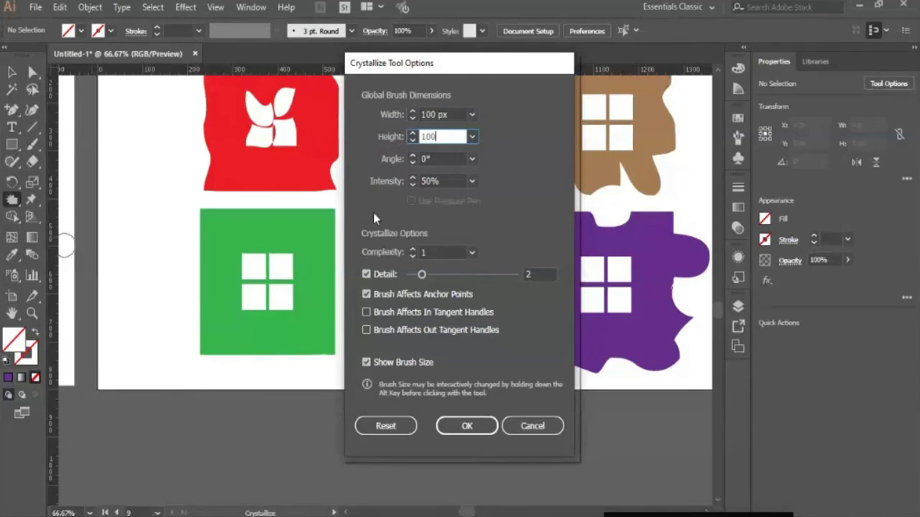
left_click(466, 425)
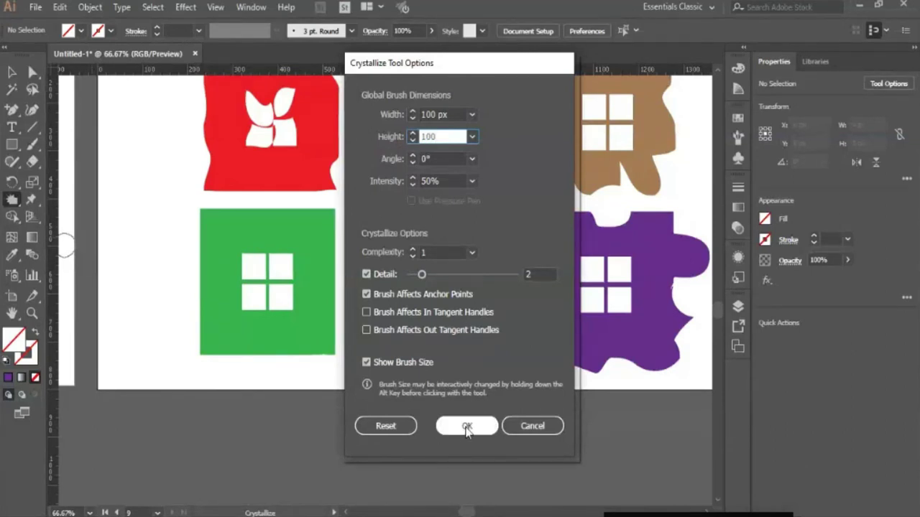
Crystallize the green square's bottom edge, corners and left edge into sharp spikes.
mouse_move(294, 366)
left_mouse_down()
mouse_move(278, 327)
mouse_move(287, 329)
left_mouse_up()
mouse_move(187, 352)
left_mouse_down()
mouse_move(208, 302)
mouse_move(163, 294)
mouse_move(163, 281)
mouse_move(198, 260)
mouse_move(204, 217)
mouse_move(216, 223)
mouse_move(286, 210)
left_mouse_up()
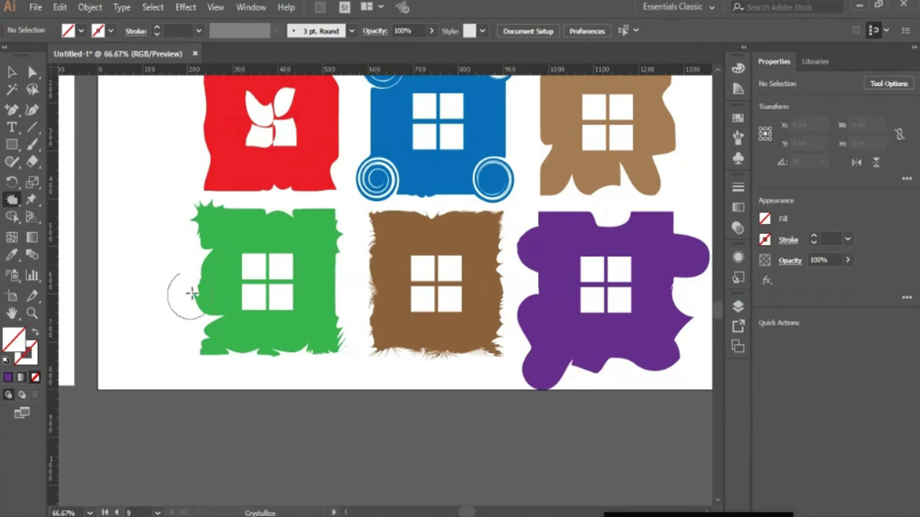
mouse_move(192, 293)
left_mouse_down()
mouse_move(329, 365)
mouse_move(273, 365)
mouse_move(318, 379)
mouse_move(267, 365)
mouse_move(327, 332)
mouse_move(342, 338)
mouse_move(352, 309)
mouse_move(338, 230)
mouse_move(317, 236)
mouse_move(309, 219)
mouse_move(287, 208)
mouse_move(280, 216)
left_mouse_up()
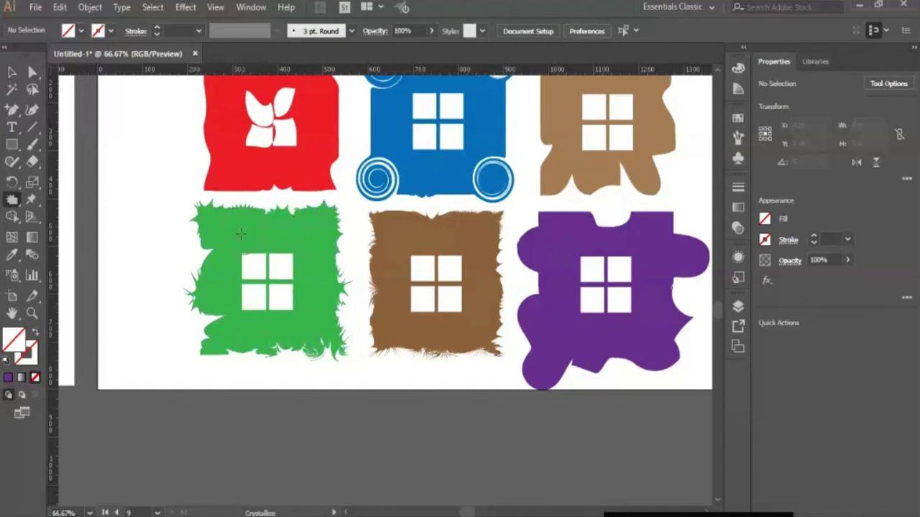
left_click_drag(241, 234, 205, 316)
Draw a rectangle below the artboard, fill it with the square's green, and stretch it to about 734 × 231 px.
key("v")
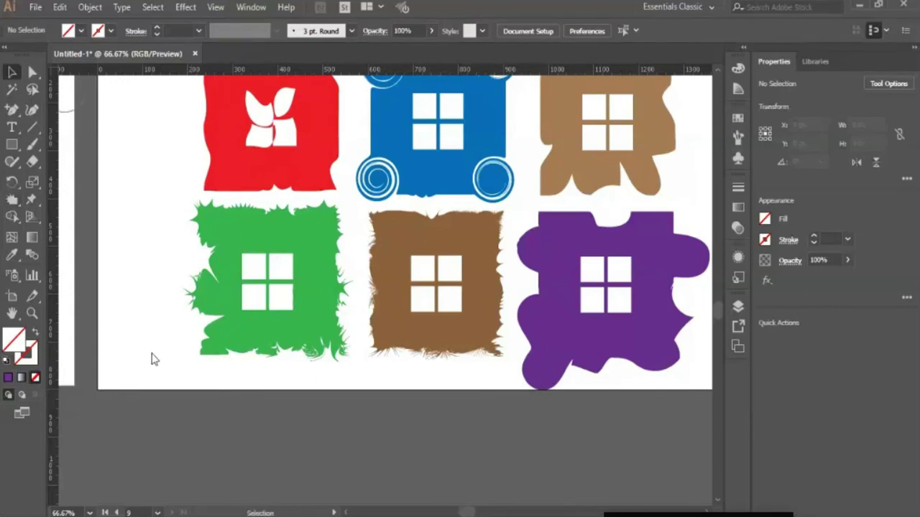
key("ctrl+minus")
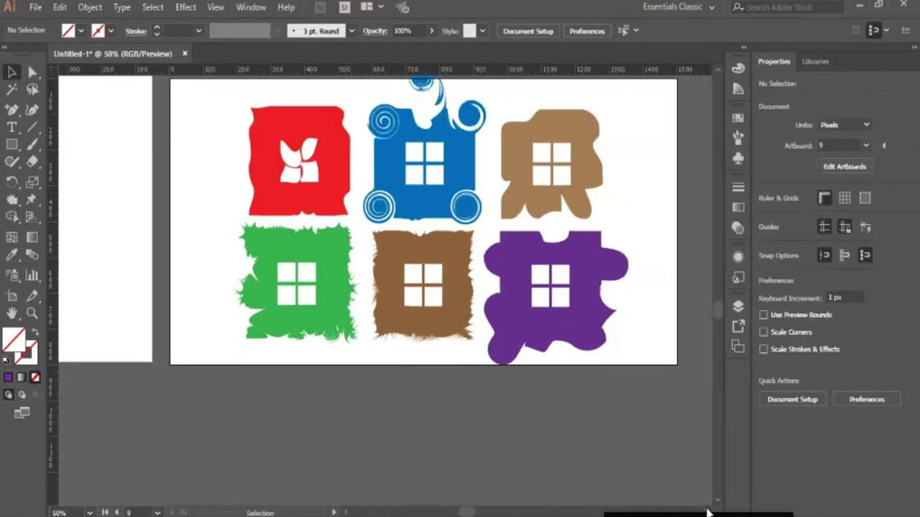
key("m")
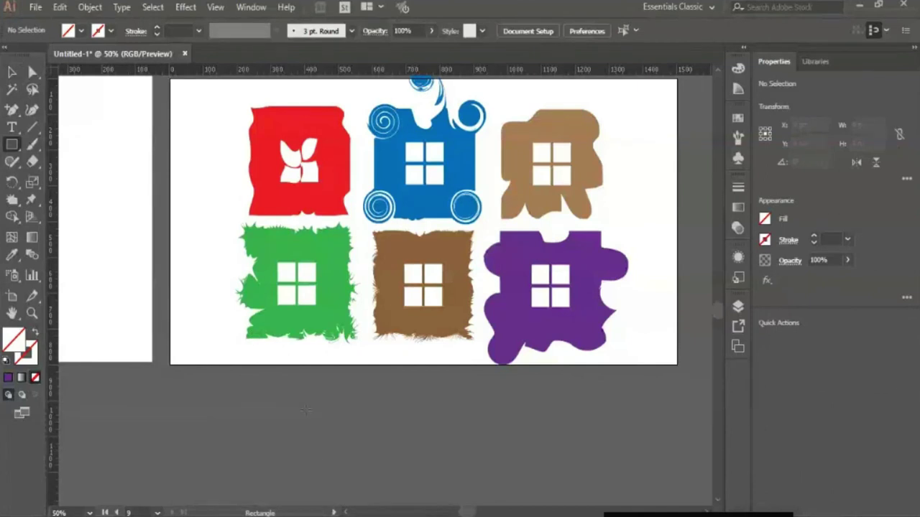
left_click_drag(290, 393, 455, 449)
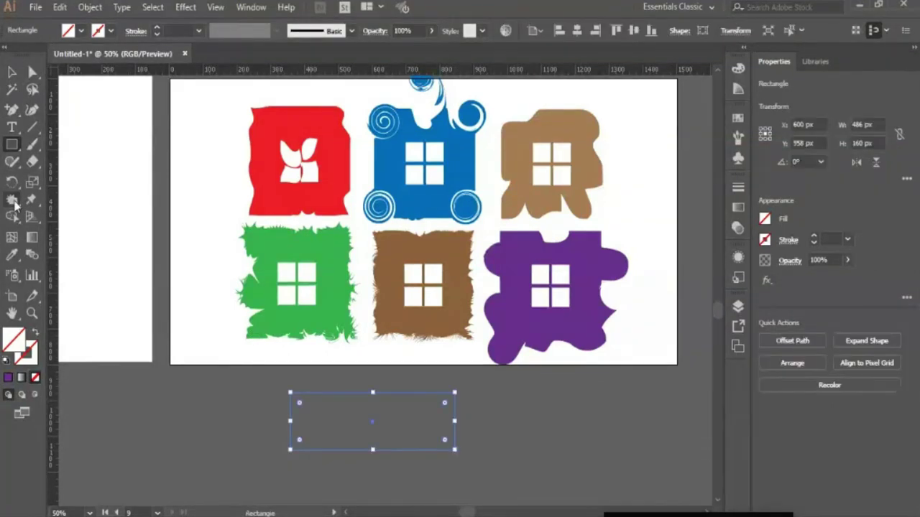
left_click(12, 254)
left_click(329, 251)
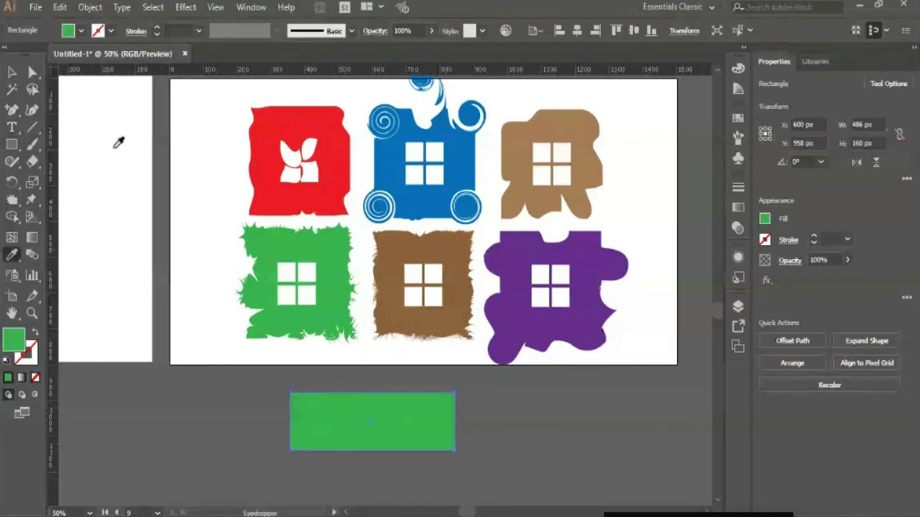
left_click(11, 71)
left_click_drag(374, 450, 409, 447)
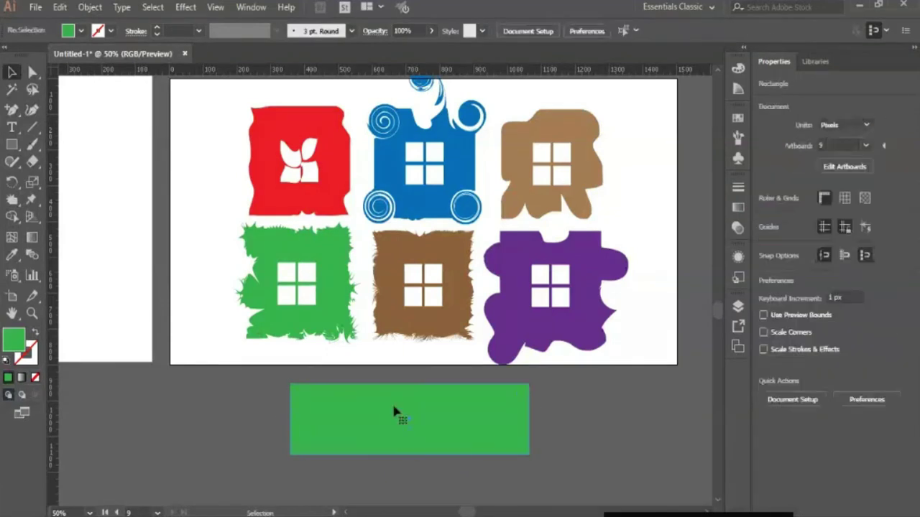
Crystallize all four corners of the green rectangle, enlarging the top-left spike.
left_click(302, 387)
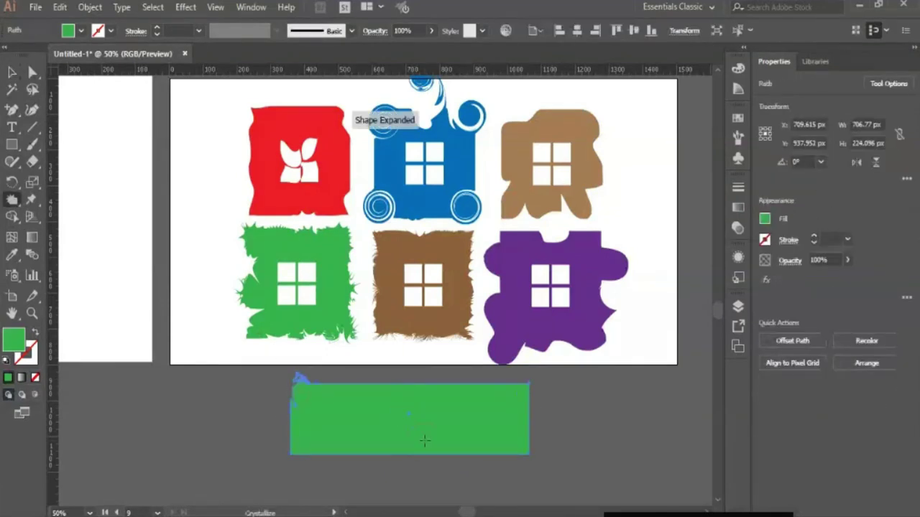
left_click(522, 393)
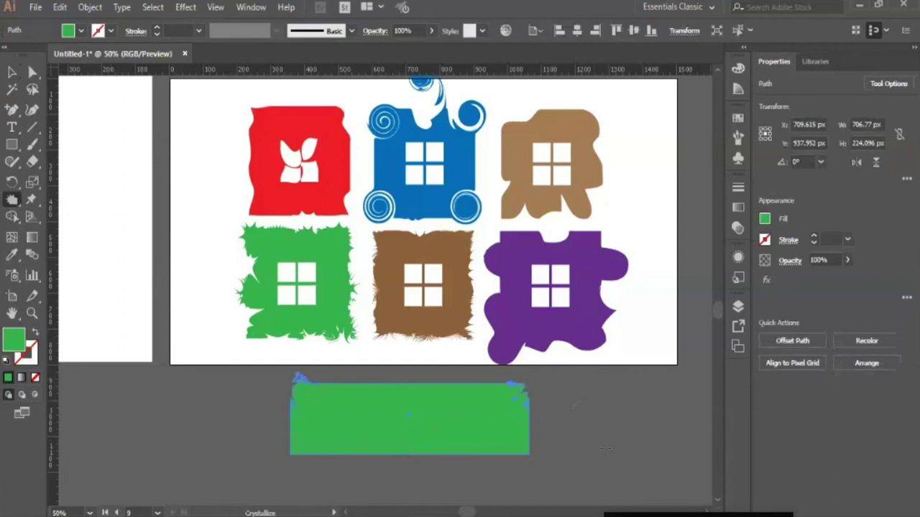
left_click(528, 454)
left_click(297, 449)
left_click(294, 358)
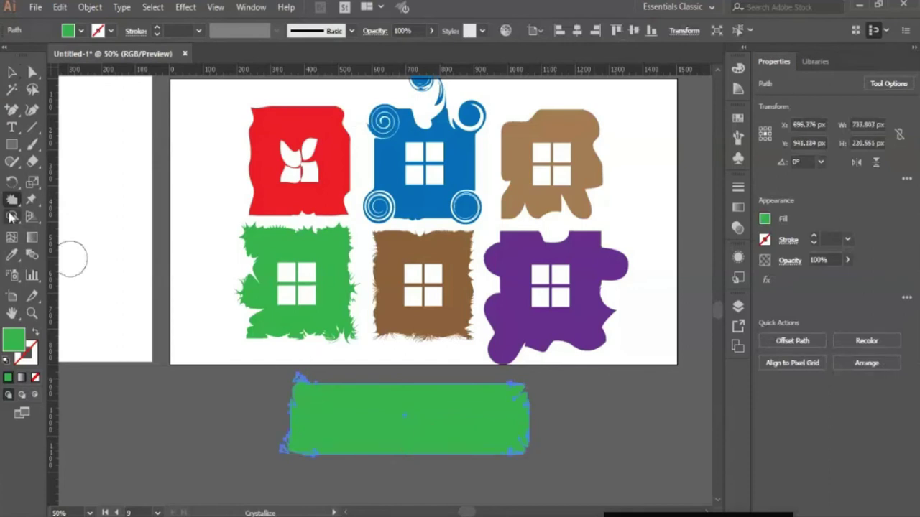
key("t")
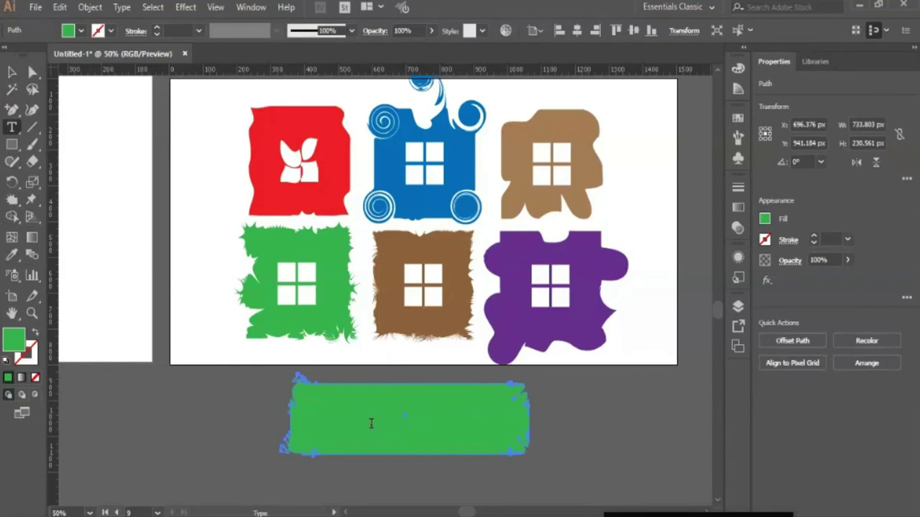
left_click(372, 424)
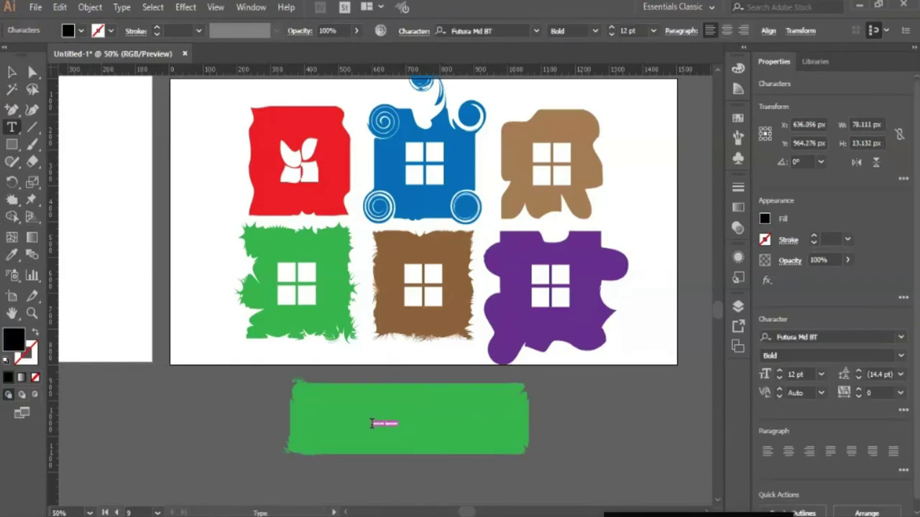
type("Sale")
key("Escape")
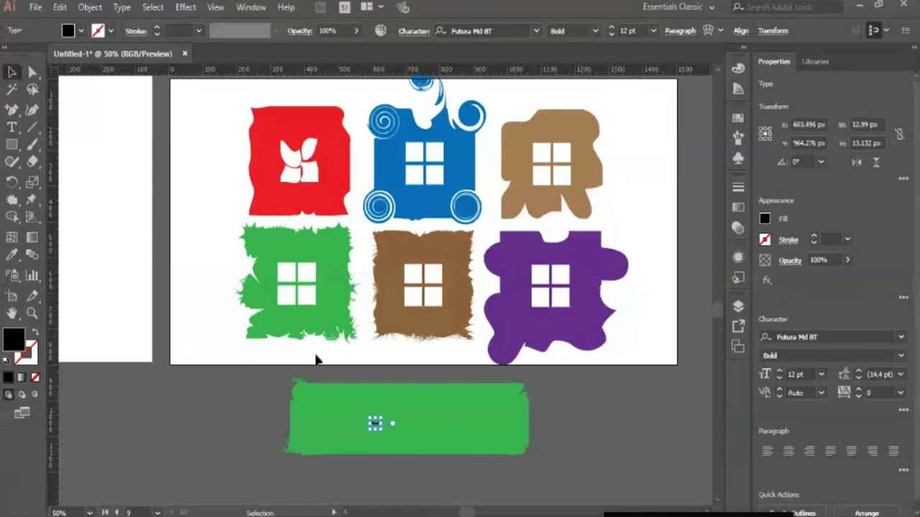
left_click_drag(381, 428, 490, 498)
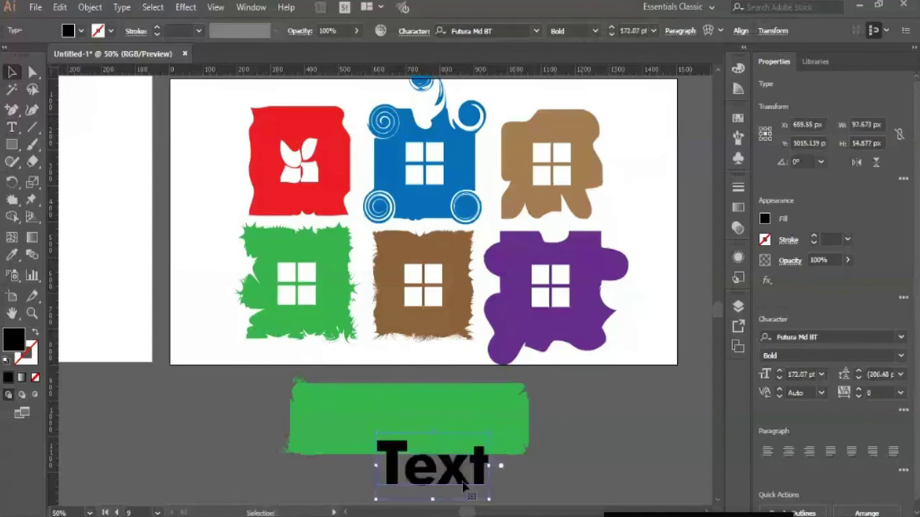
left_click_drag(449, 468, 431, 428)
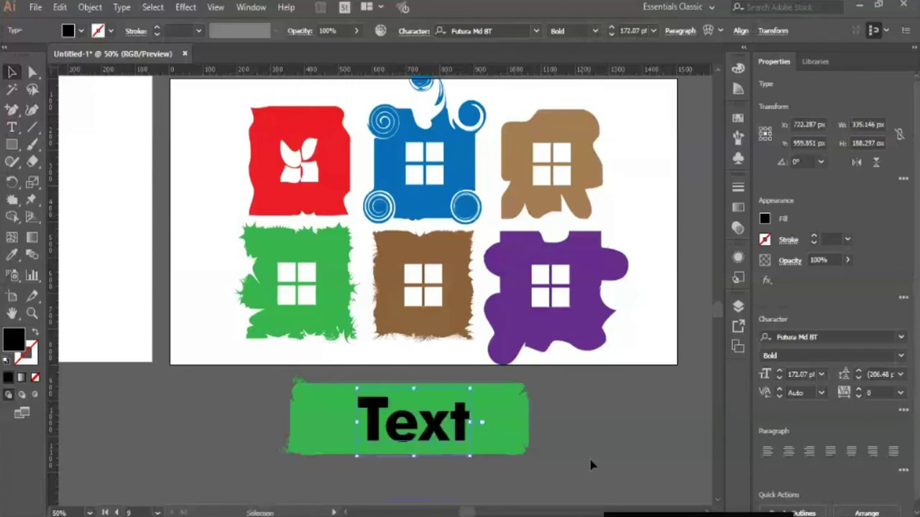
left_click(590, 465)
left_click(522, 427)
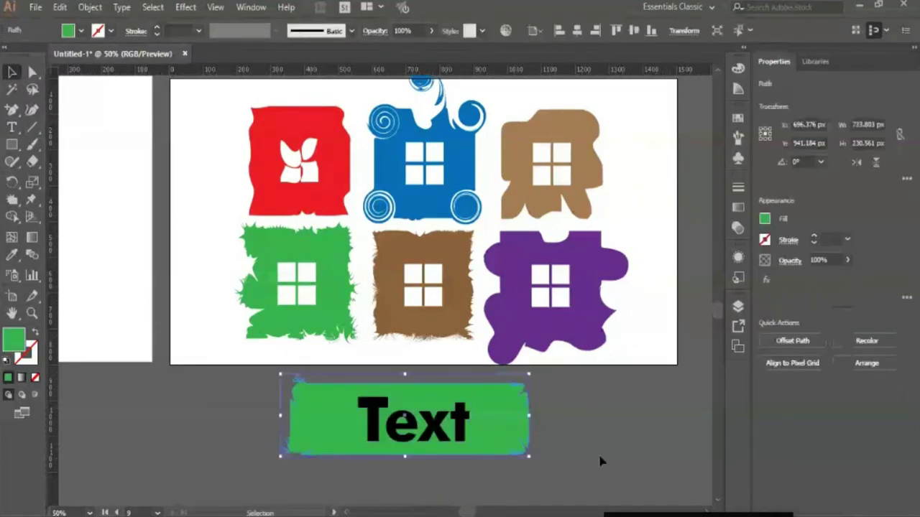
left_click(600, 461)
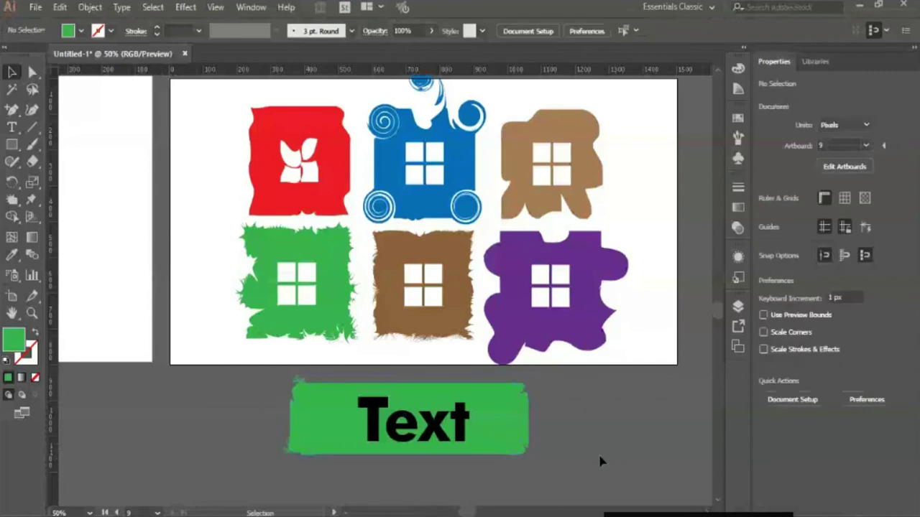
left_click(528, 428)
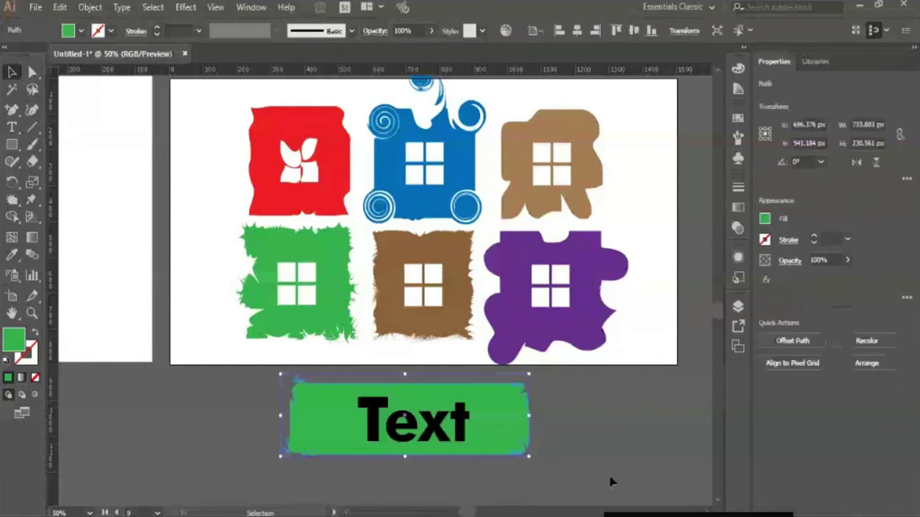
scroll(708, 514, "right", 3)
Draw a green rectangle beside the Text banner and twirl its top-right and bottom-left corners.
scroll(708, 513, "right", 1)
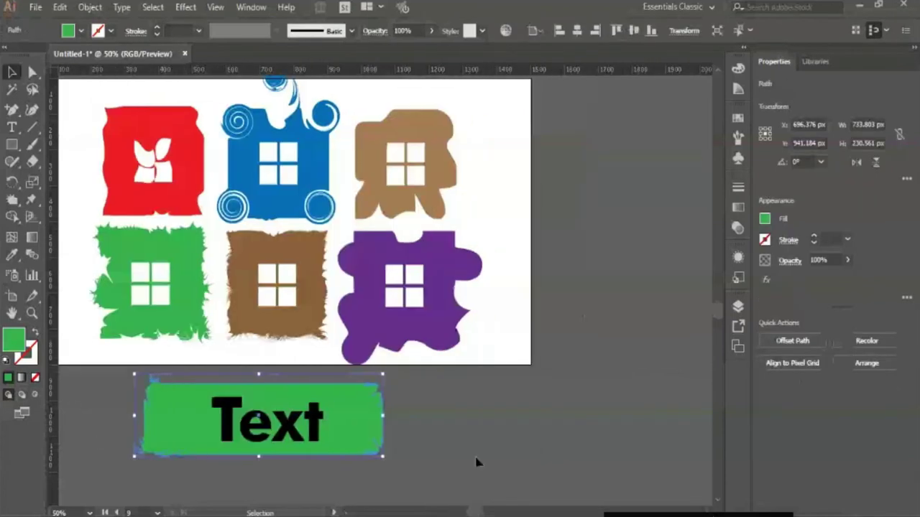
key("l")
key("m")
left_click_drag(401, 392, 437, 449)
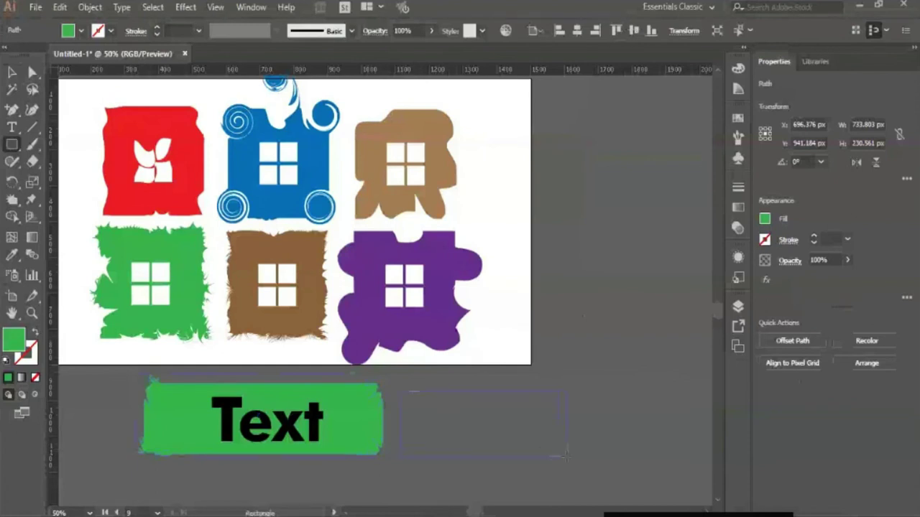
left_click_drag(565, 454, 567, 456)
left_click_drag(18, 217, 62, 232)
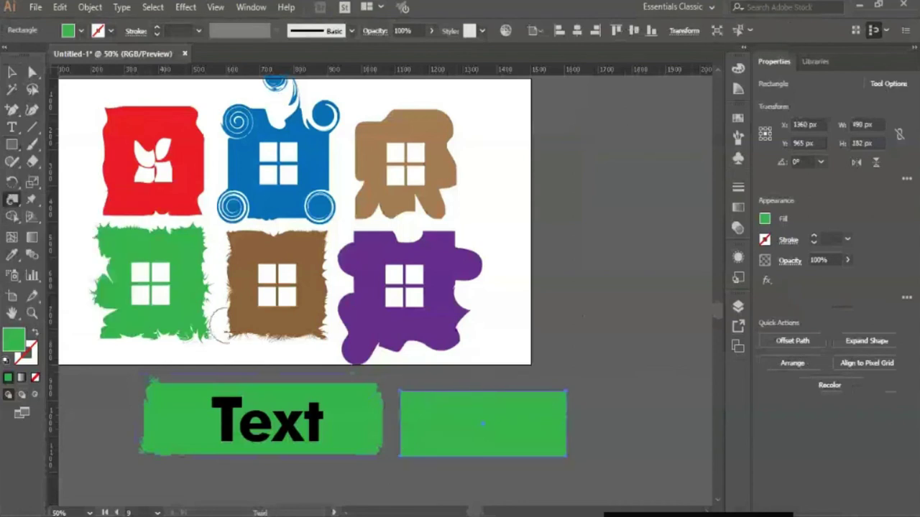
left_click(568, 401)
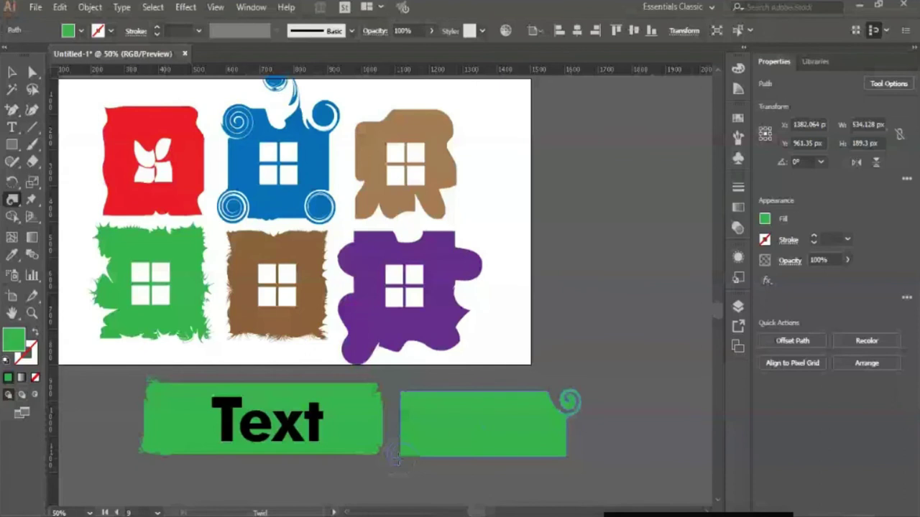
left_click(393, 459)
Nudge the new rectangle right and place a copy of the Text label onto it.
key("v")
left_click(630, 359)
left_click_drag(512, 428, 520, 426)
left_click(392, 431)
left_click_drag(294, 431, 507, 424)
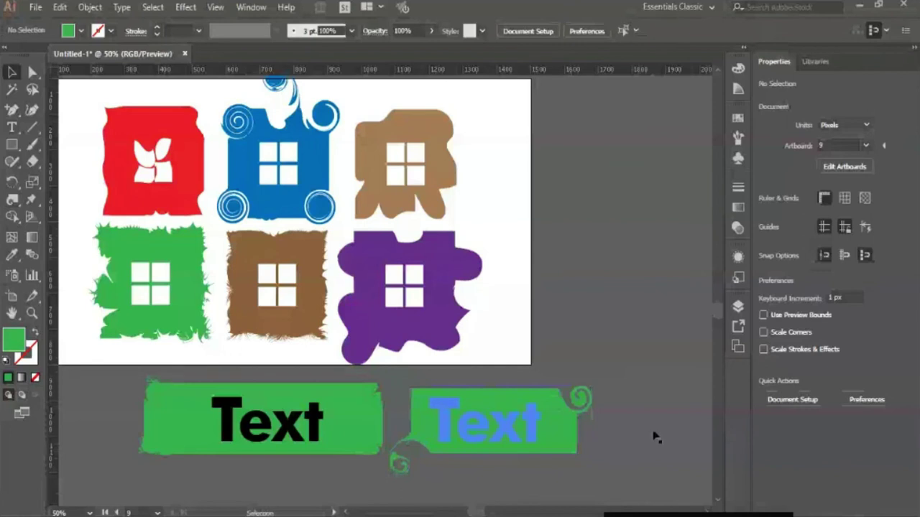
Send the right green rectangle to the back so the black Text shows on top.
key("ctrl+shift+bracketleft")
left_click(654, 427)
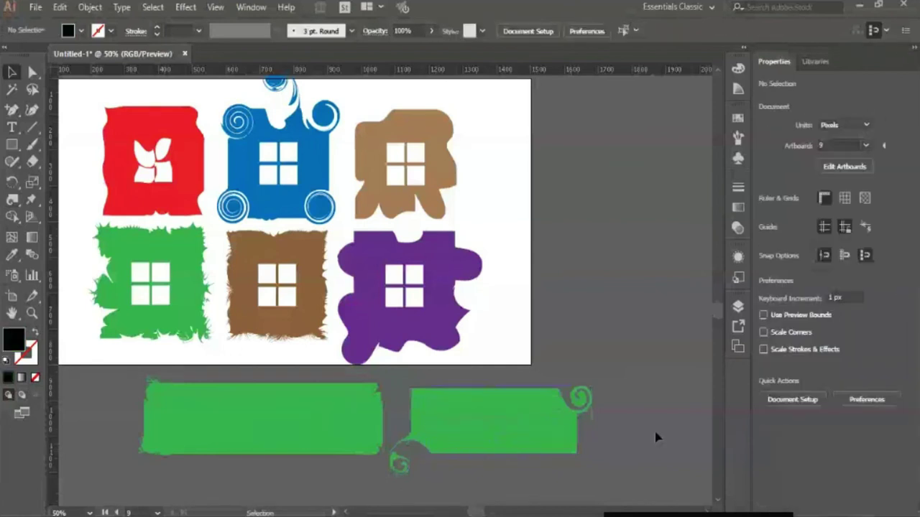
left_click(555, 437)
key("ctrl+shift+bracketleft")
left_click(674, 439)
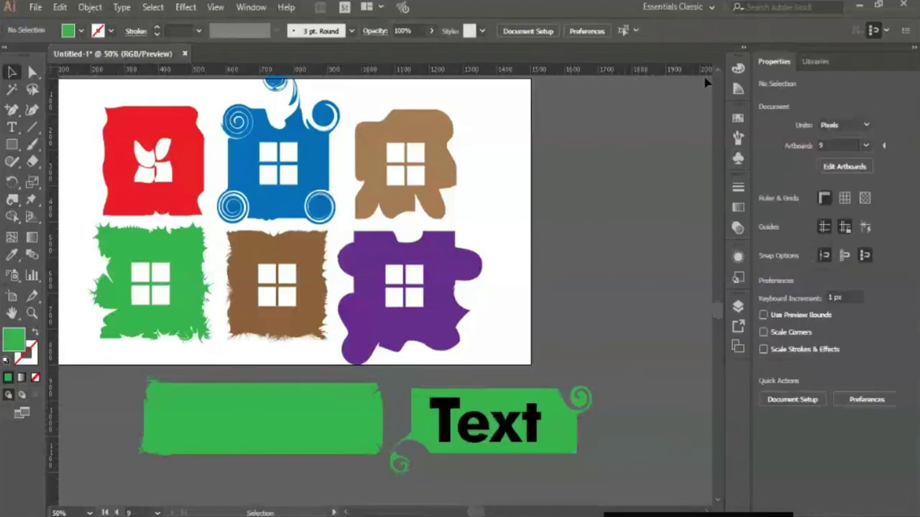
scroll(718, 73, "up", 3)
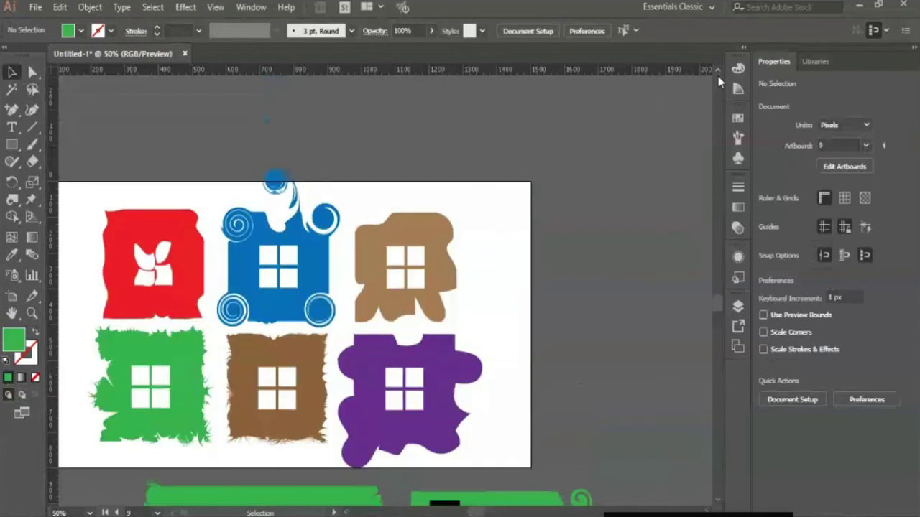
left_click_drag(12, 200, 70, 233)
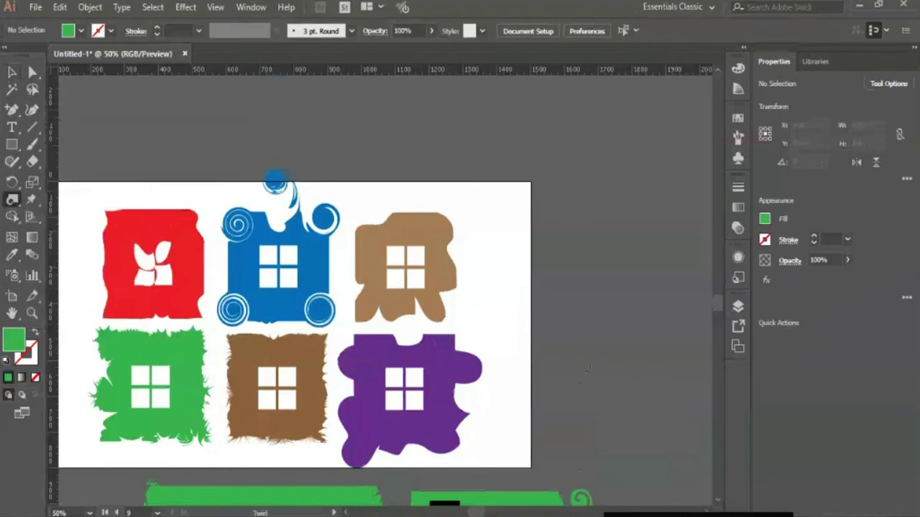
Draw a circle beside the icon grid and move it down and right.
left_click(11, 145)
key("l")
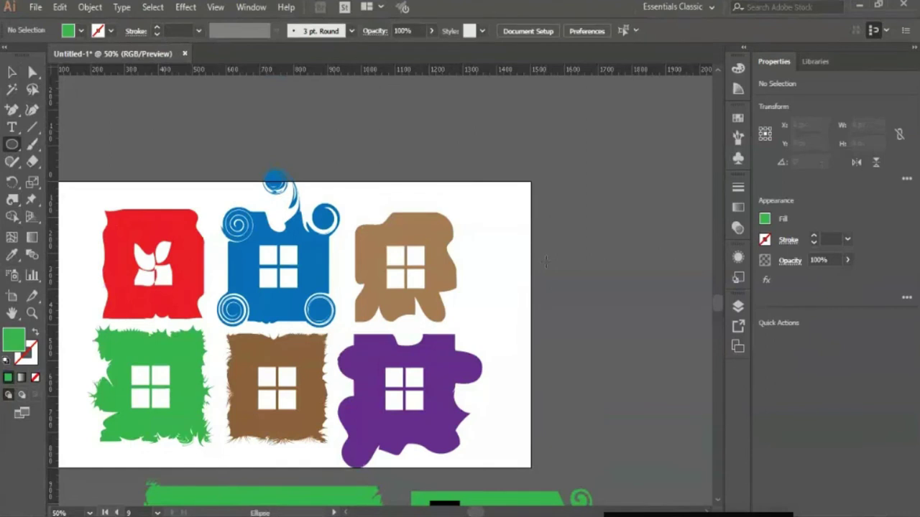
left_click_drag(539, 291, 602, 363)
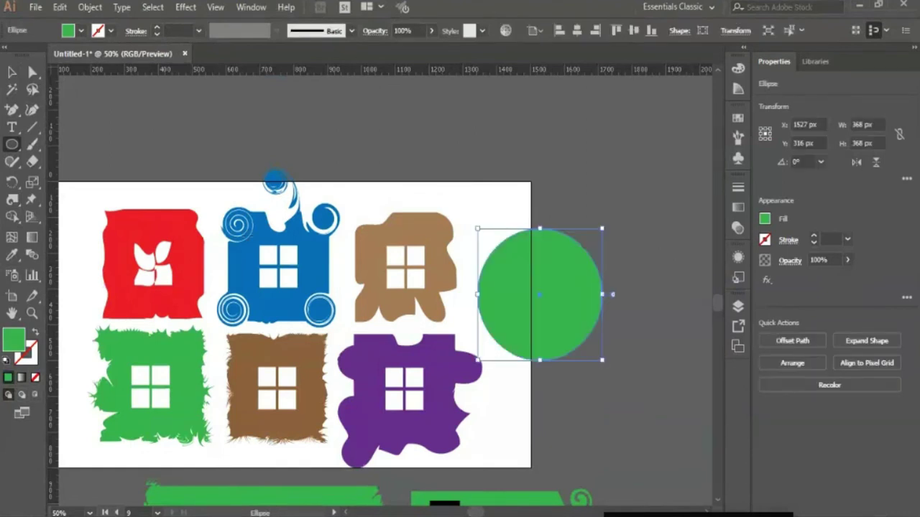
left_click(11, 72)
left_click_drag(558, 326, 579, 340)
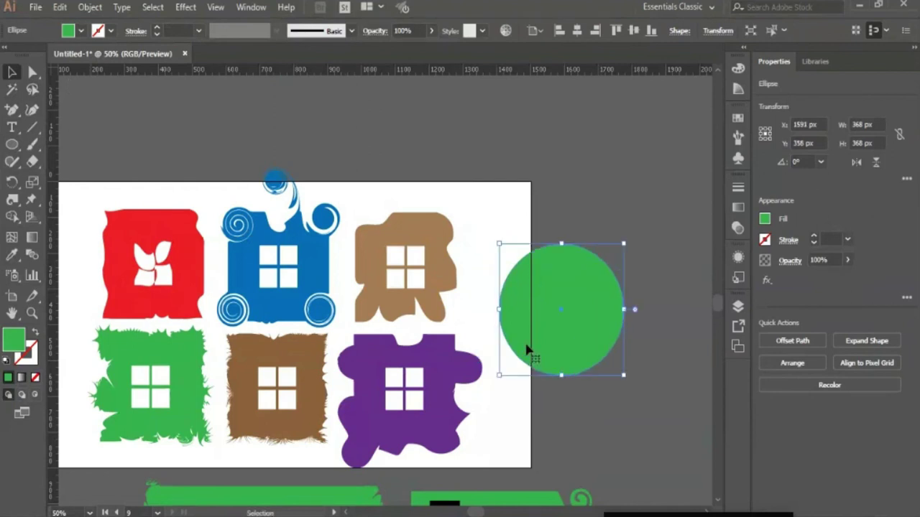
Set the circle's fill to dark purple, RGB 57/32/60 (#39203C).
left_click(765, 219)
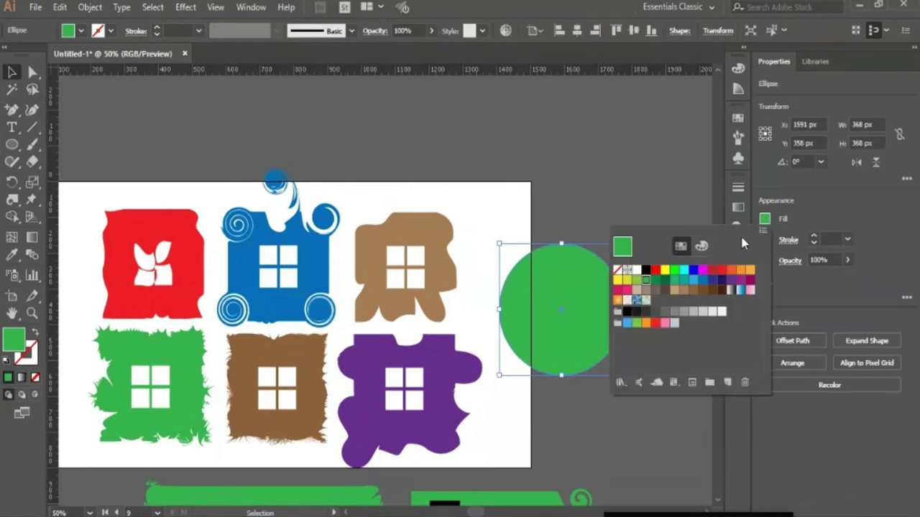
left_click(702, 246)
left_click_drag(673, 324, 665, 322)
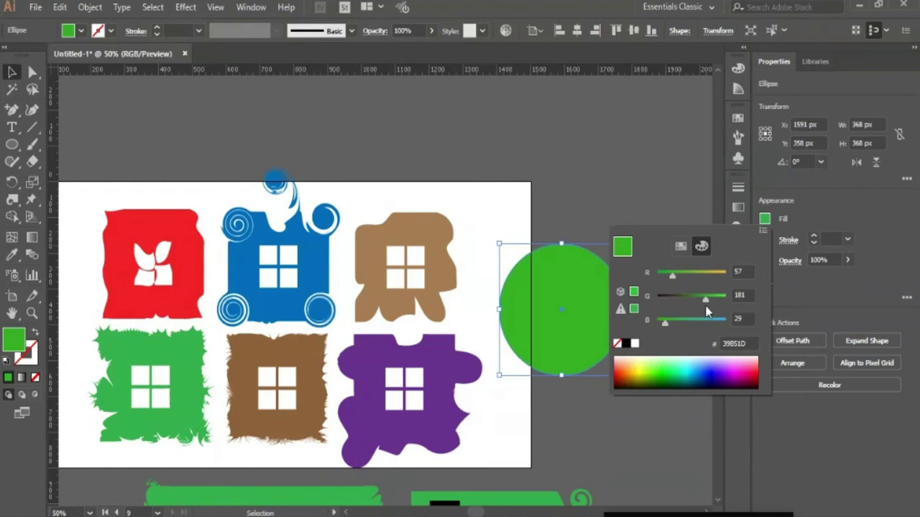
left_click_drag(705, 306, 675, 331)
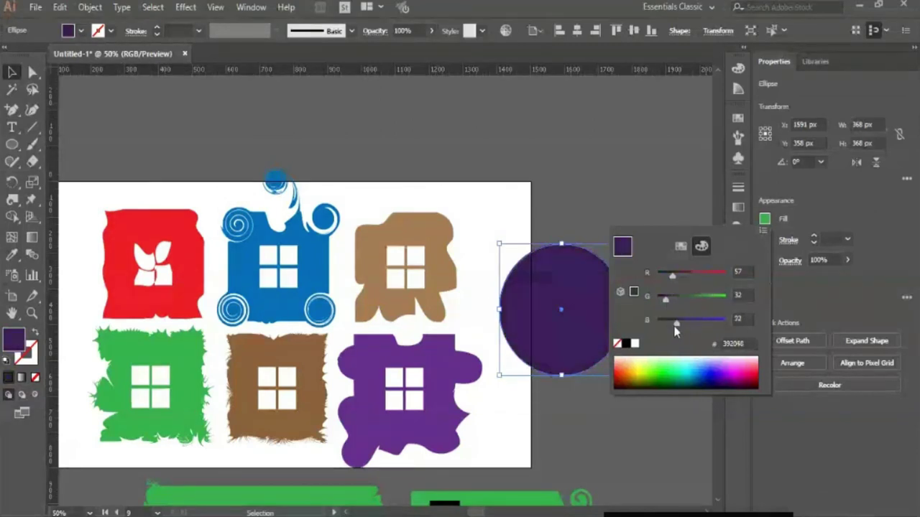
left_click(672, 213)
left_click(14, 201)
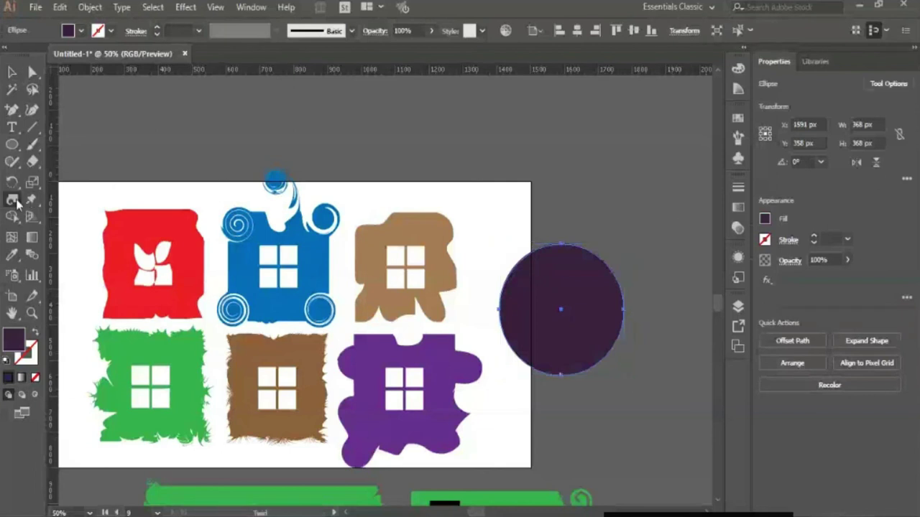
left_click_drag(16, 200, 44, 267)
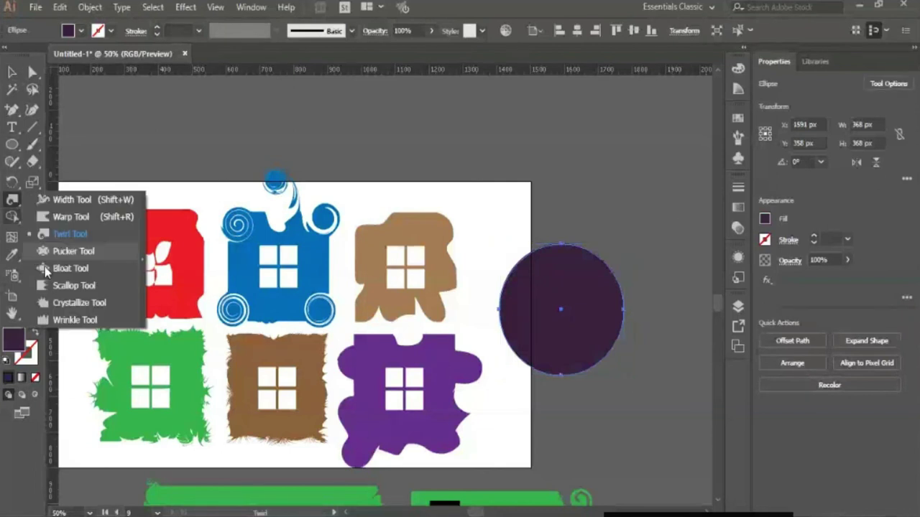
Roughen the purple circle's edges with the Wrinkle Tool.
left_click_drag(44, 266, 45, 320)
left_click(614, 316)
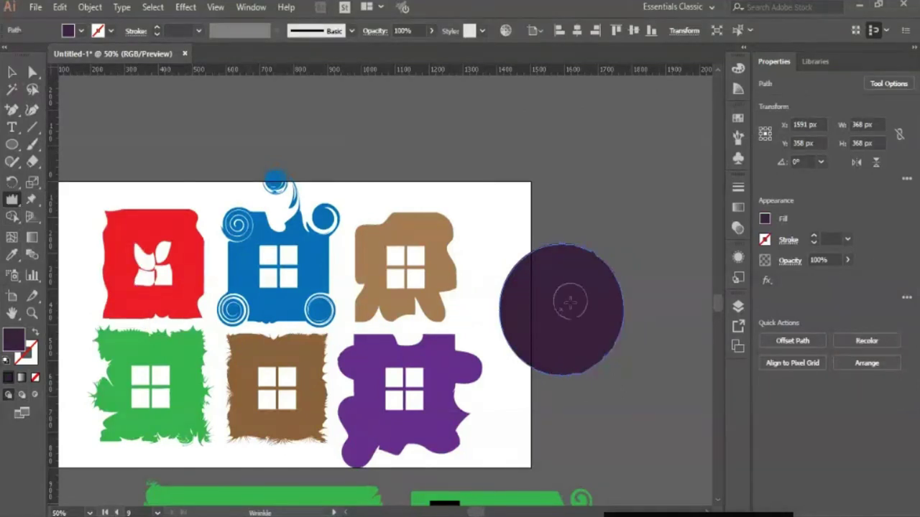
left_click_drag(569, 303, 550, 322)
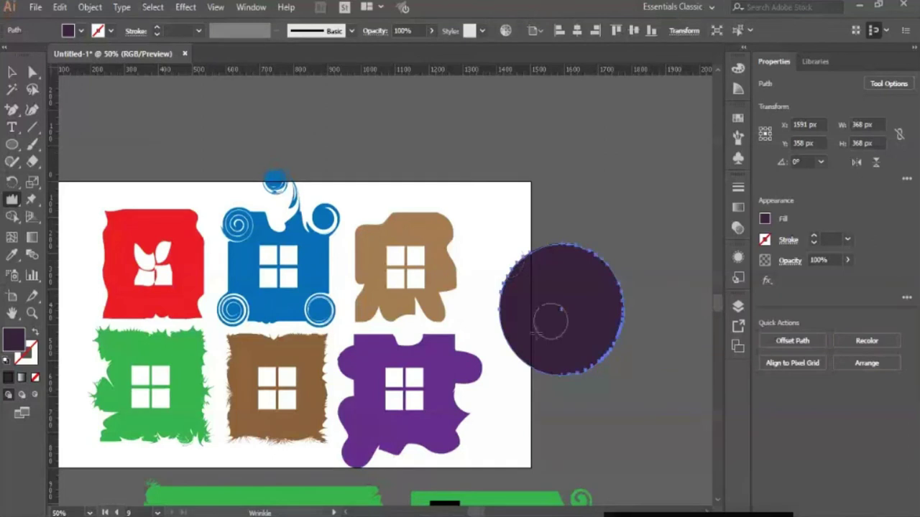
Zoom to 100% and move the wrinkled circle over the brown icon.
key("v")
left_click(629, 375)
key("ctrl+1")
left_click_drag(642, 367, 361, 240)
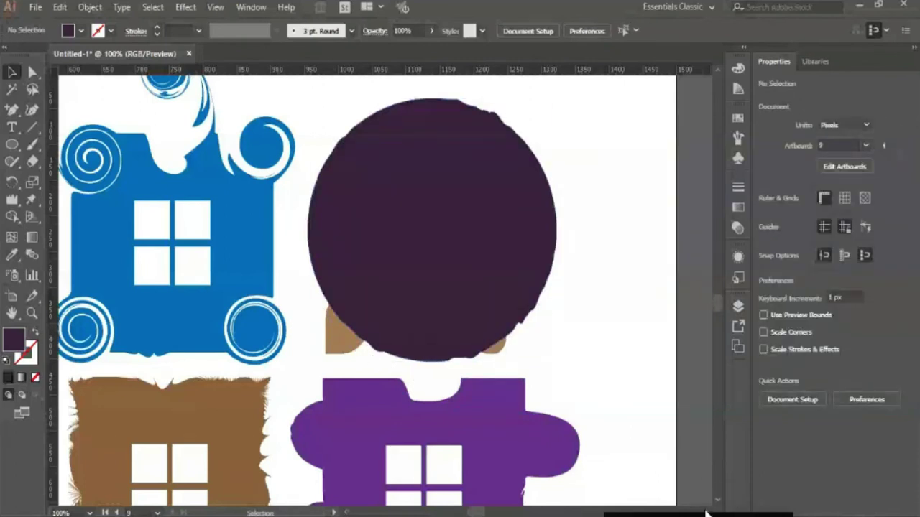
scroll(707, 513, "right", 5)
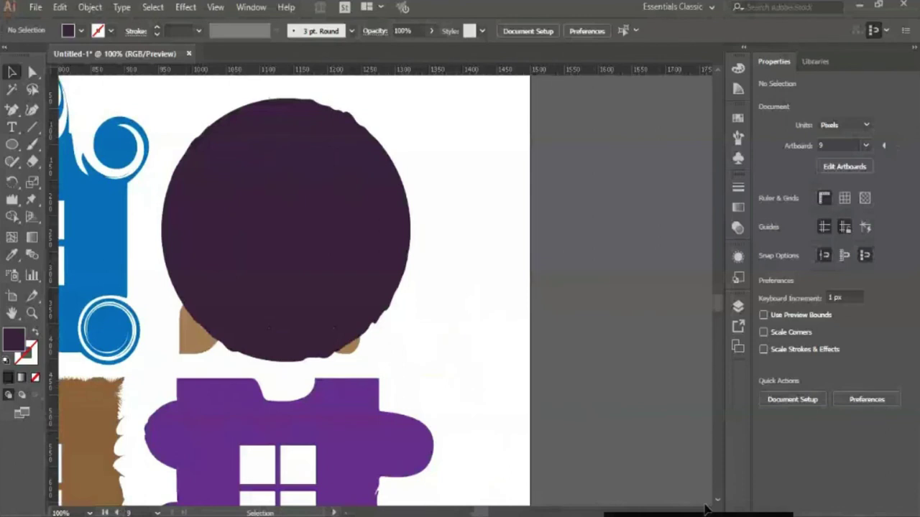
scroll(705, 512, "right", 2)
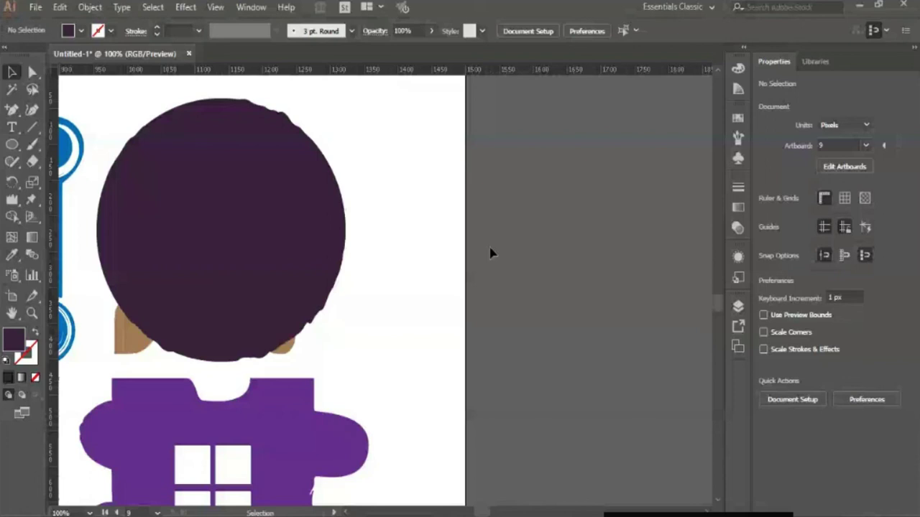
Draw a rectangle right of the artboard and wrinkle its top, bottom-left and bottom-right edges.
key("m")
left_click_drag(426, 220, 664, 328)
left_click(12, 72)
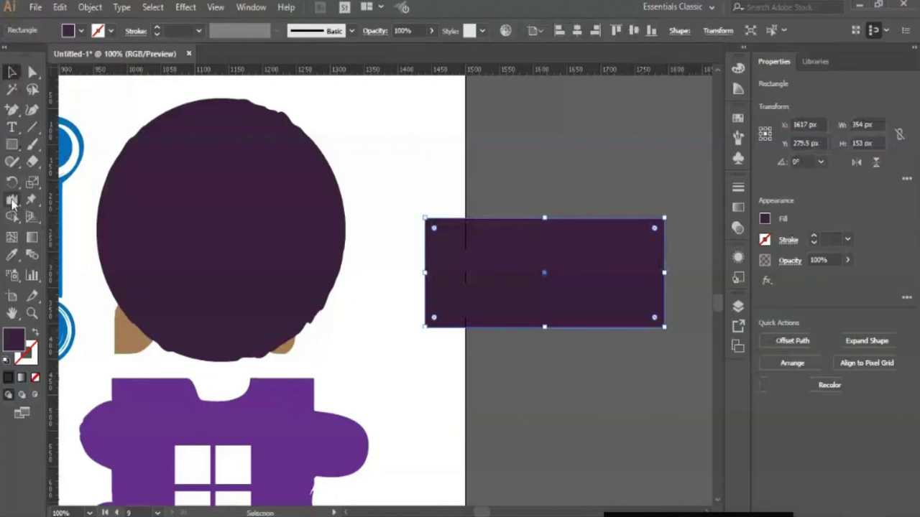
left_click(12, 200)
left_click_drag(450, 242, 489, 256)
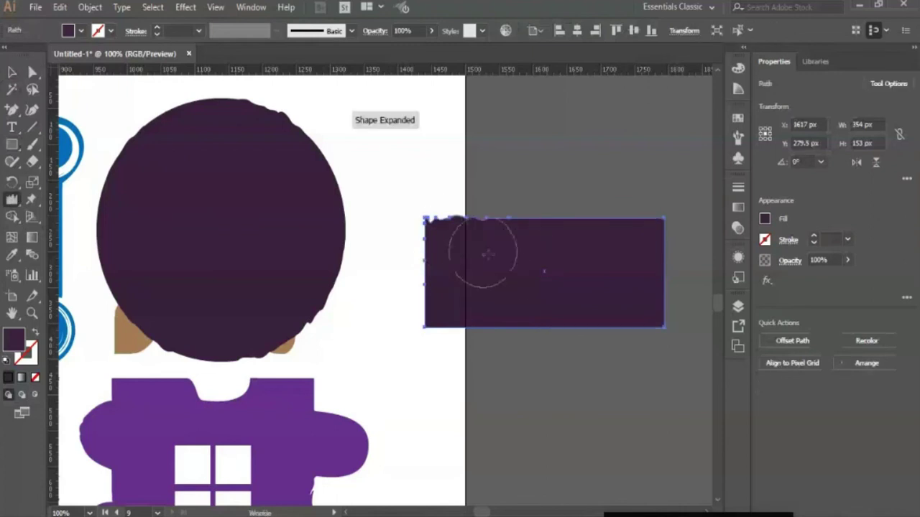
left_click_drag(652, 230, 626, 251)
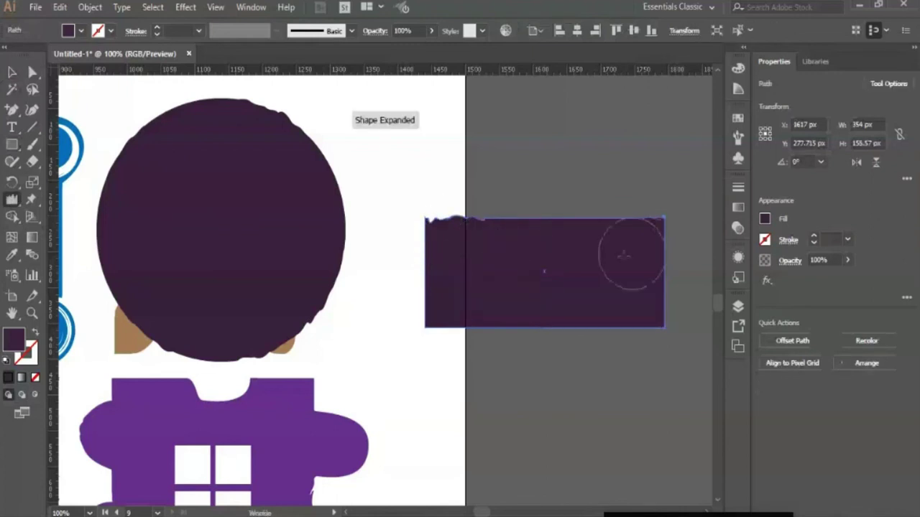
left_click_drag(483, 313, 513, 288)
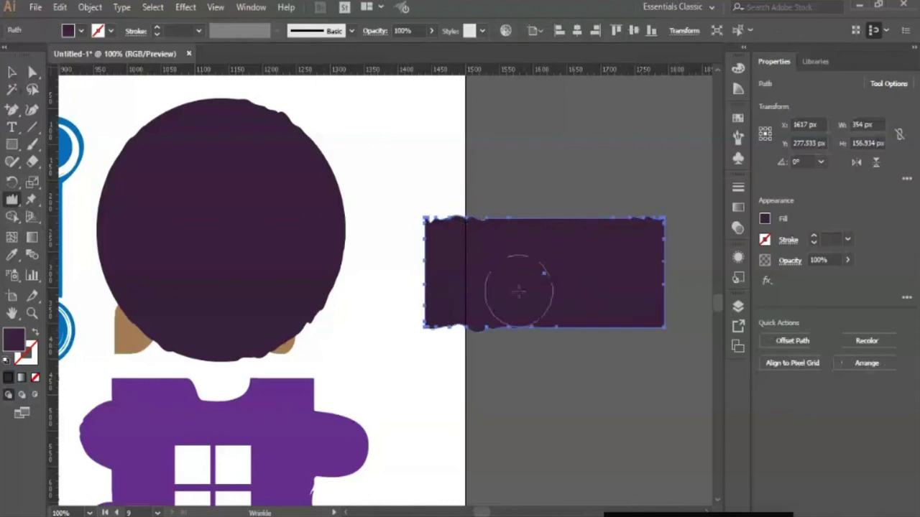
left_click_drag(655, 317, 679, 349)
Fill the wrinkled banner with the red swatch and deselect it.
left_click(11, 72)
left_click(524, 390)
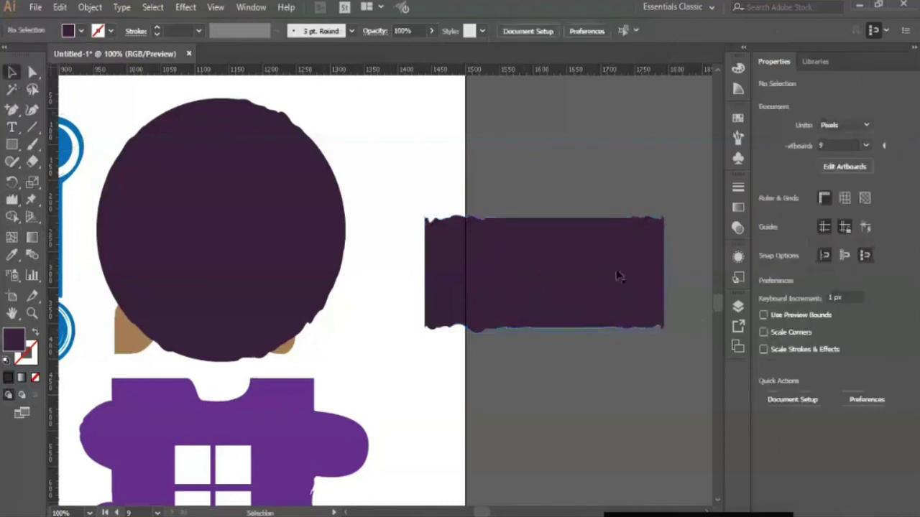
left_click(593, 285)
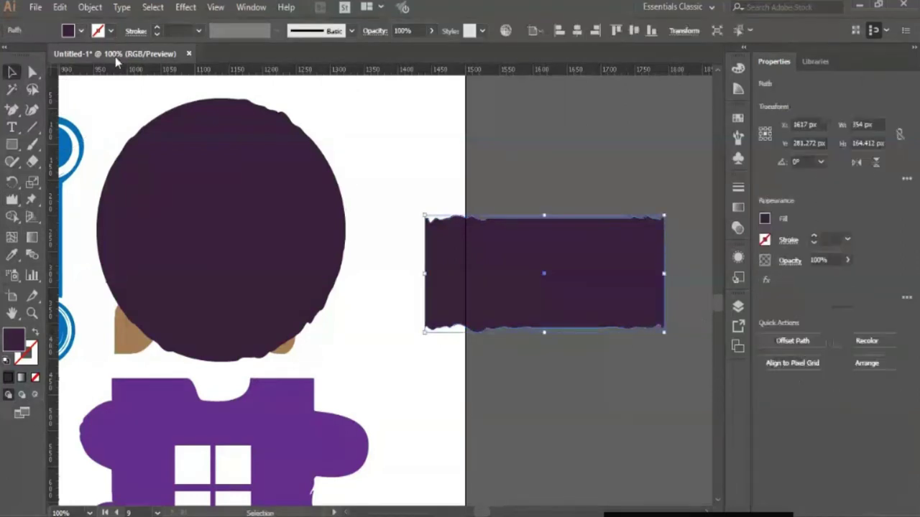
left_click(81, 31)
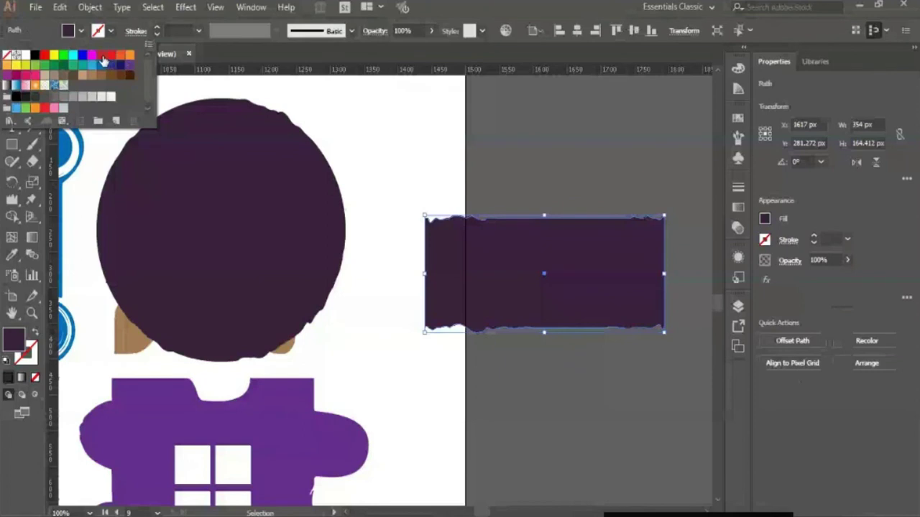
left_click(102, 56)
left_click(563, 381)
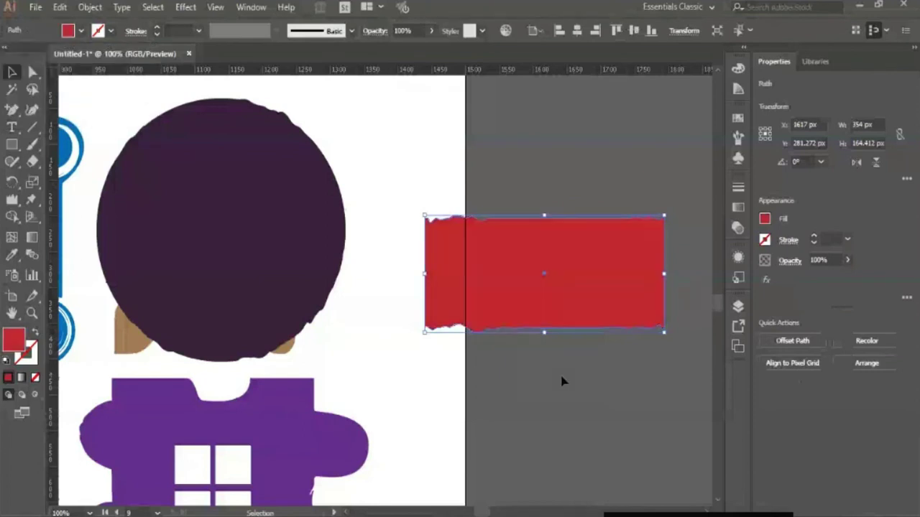
left_click(561, 380)
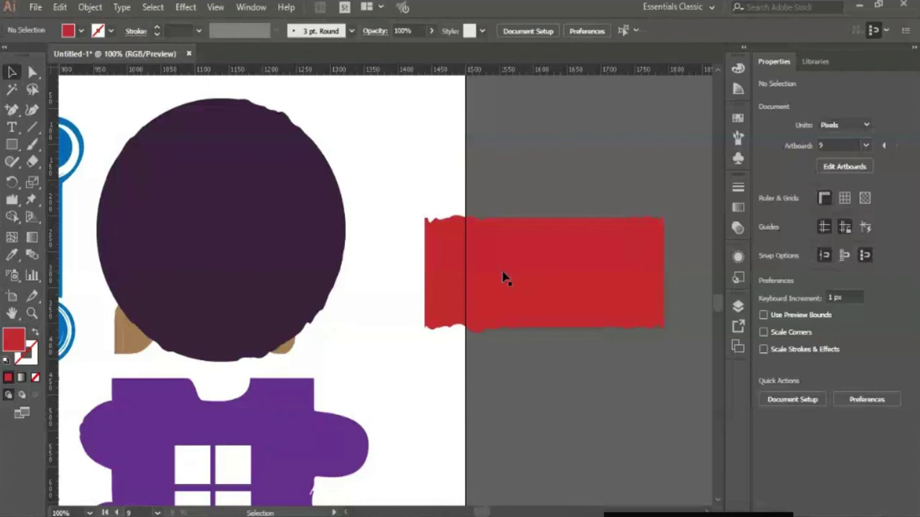
key("a")
key("ctrl+minus")
key("ctrl+minus")
key("ctrl+minus")
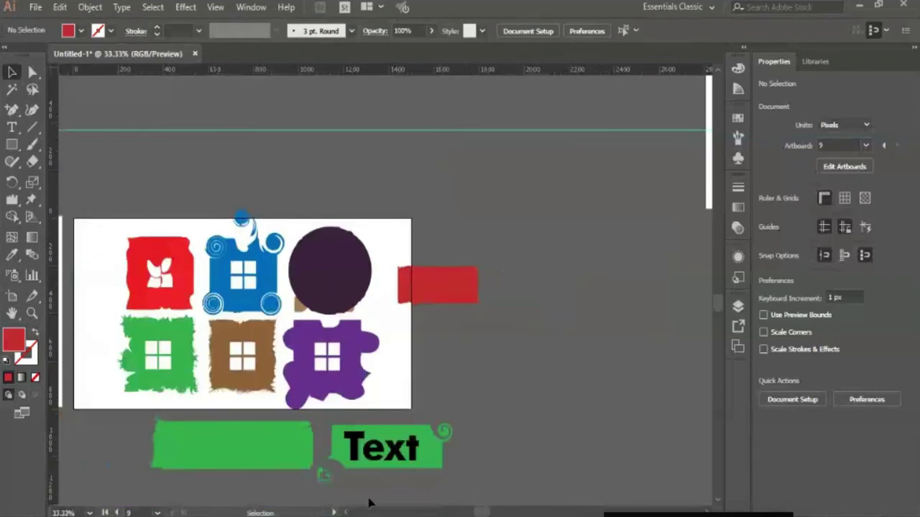
left_click(13, 209)
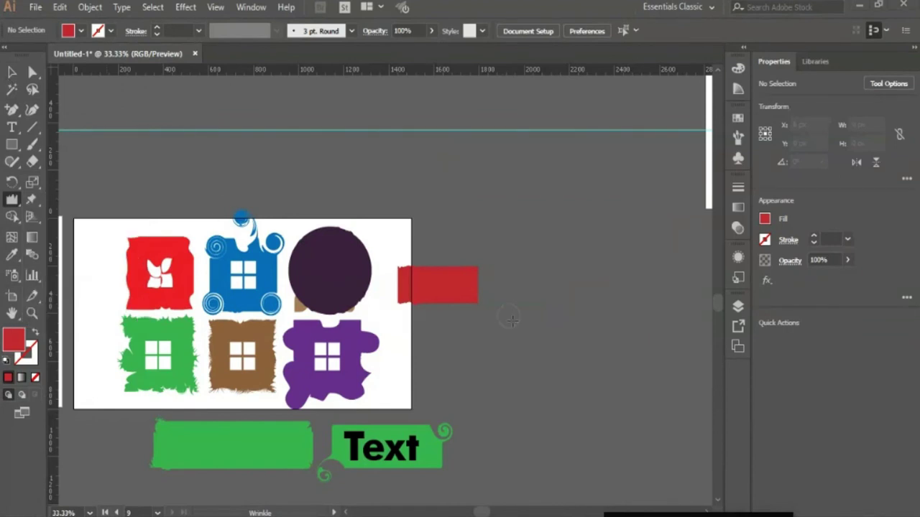
left_click(12, 73)
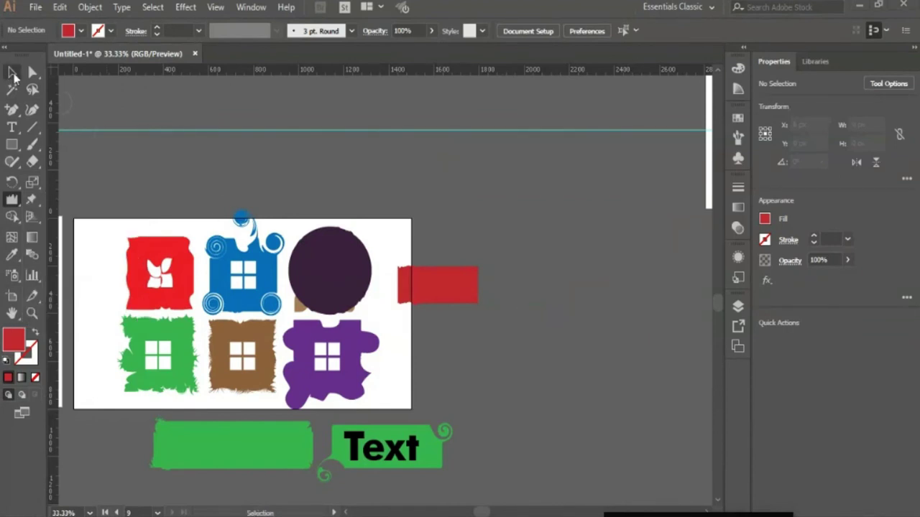
left_click(283, 302)
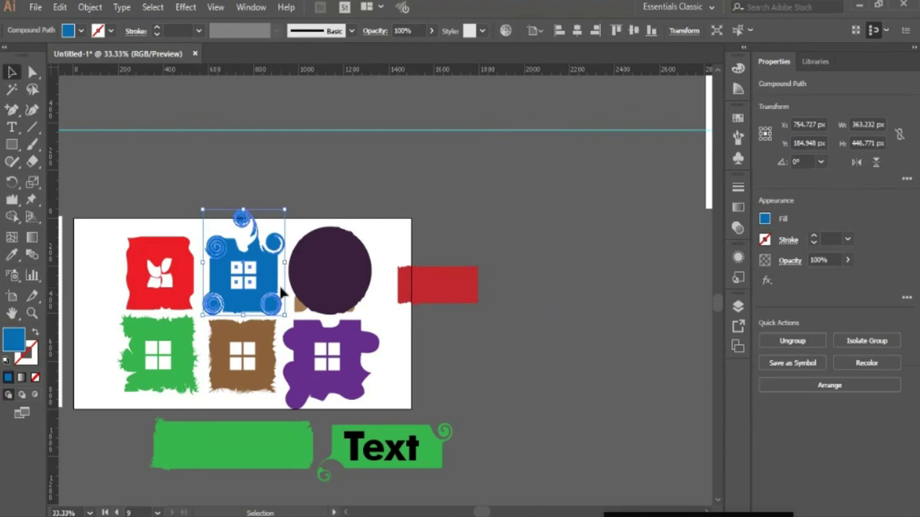
left_click_drag(282, 291, 277, 248)
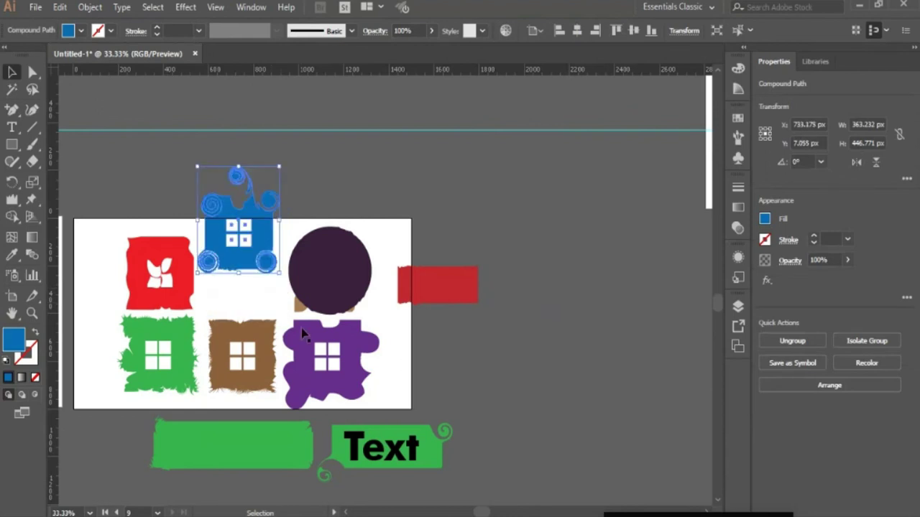
key("ctrl+z")
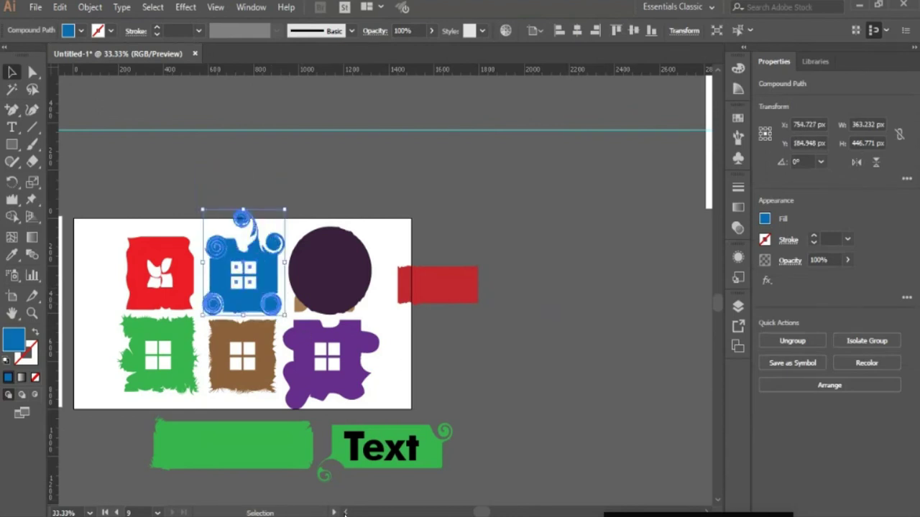
scroll(345, 513, "left", 10)
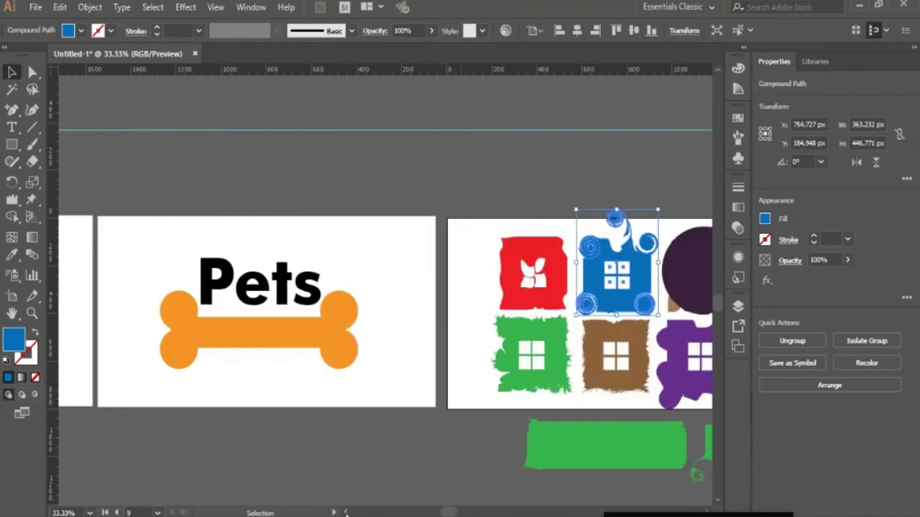
scroll(345, 513, "left", 3)
scroll(345, 513, "left", 10)
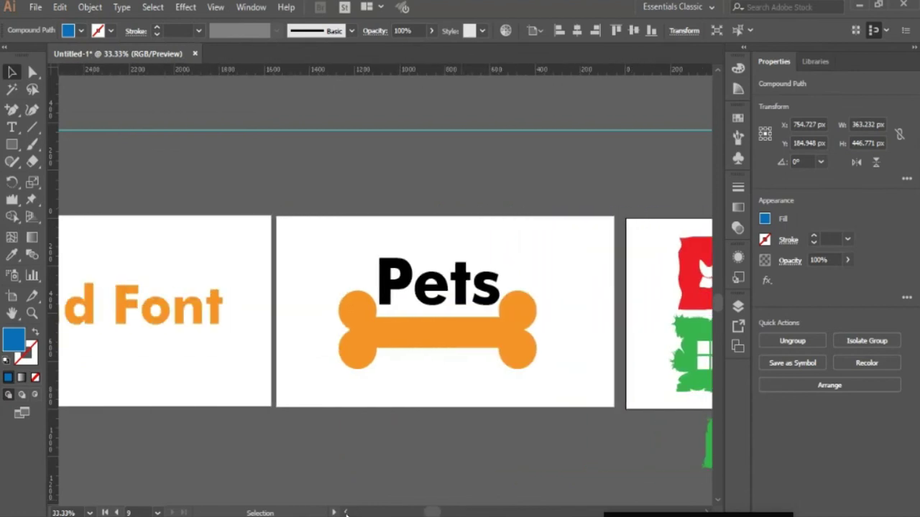
scroll(345, 513, "left", 4)
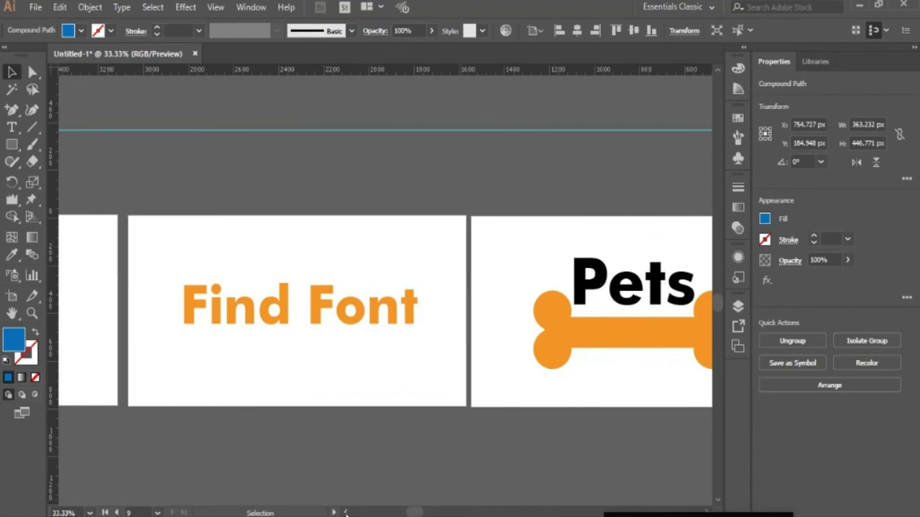
scroll(346, 513, "left", 1)
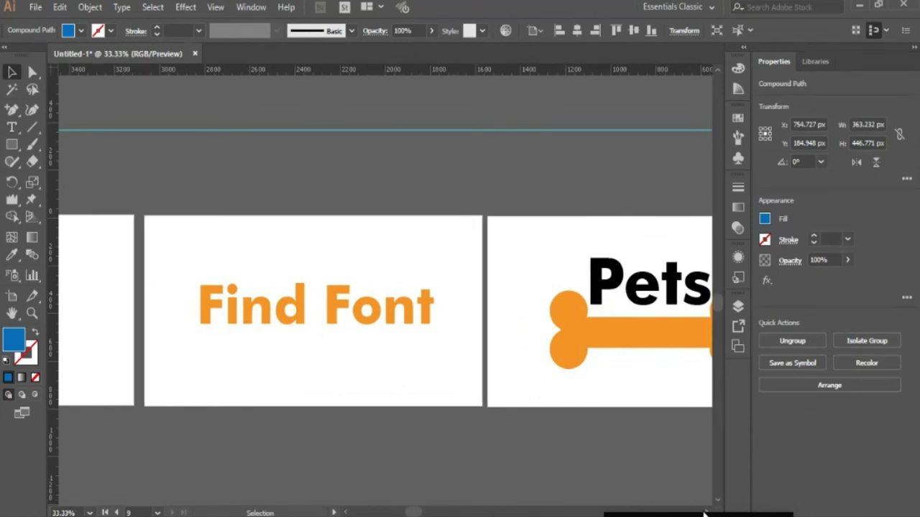
scroll(704, 513, "right", 1)
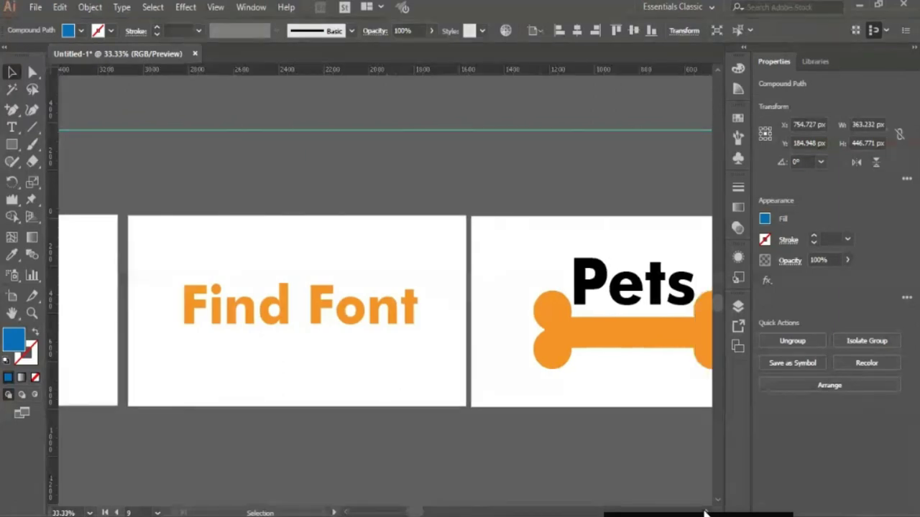
scroll(704, 514, "right", 5)
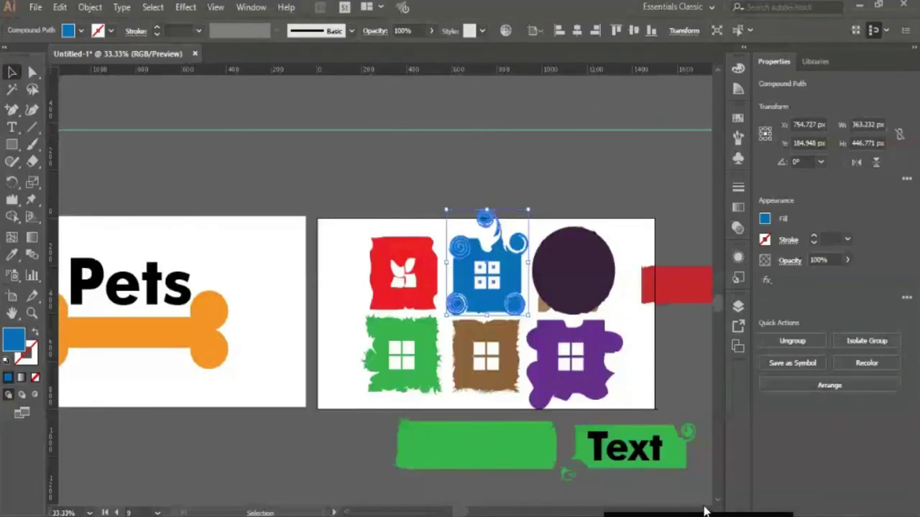
scroll(704, 512, "right", 5)
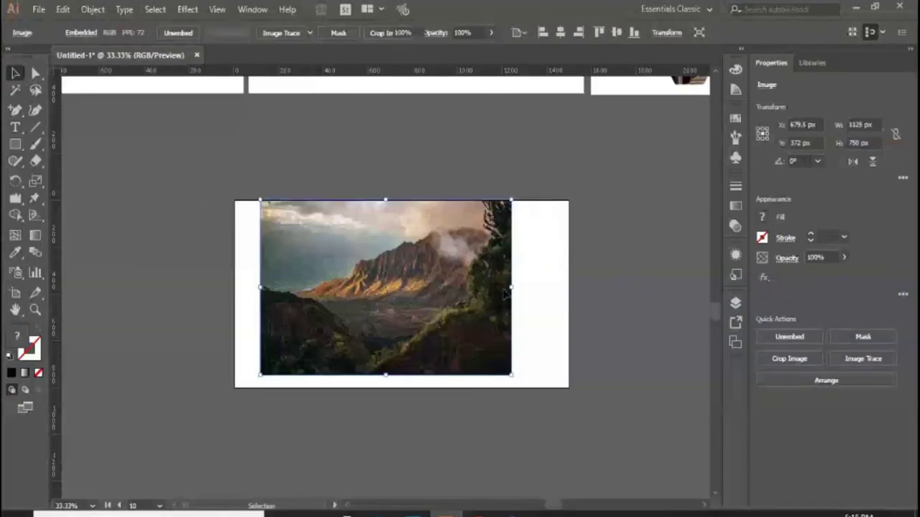
Centre the mountain photo horizontally and vertically on its artboard.
left_click(517, 240)
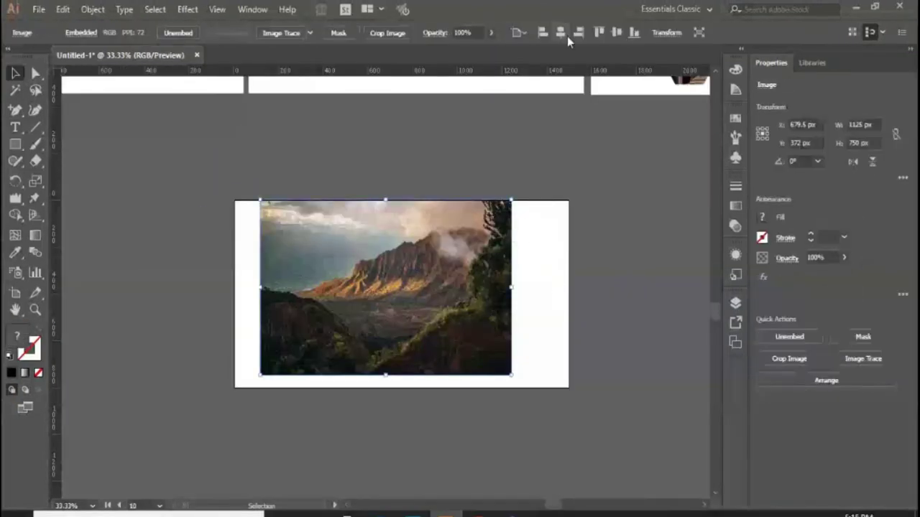
left_click(565, 33)
left_click(617, 34)
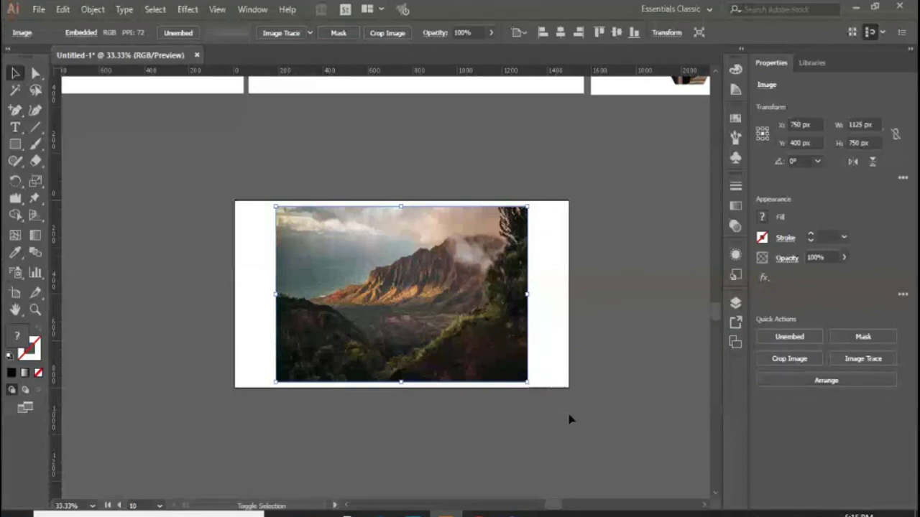
Scale the photo up to 1546 × 1030.667 px so it overfills the artboard.
left_click_drag(529, 383, 578, 419)
left_click(606, 409)
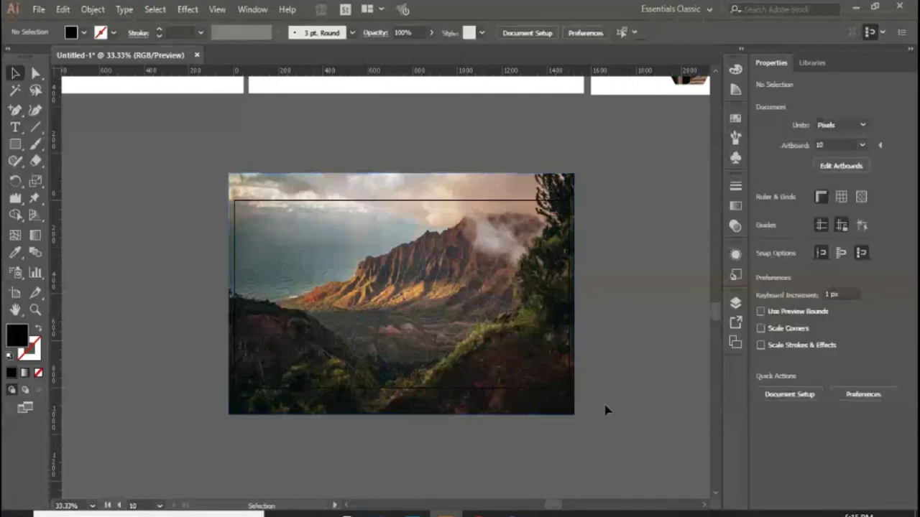
key("ctrl+plus")
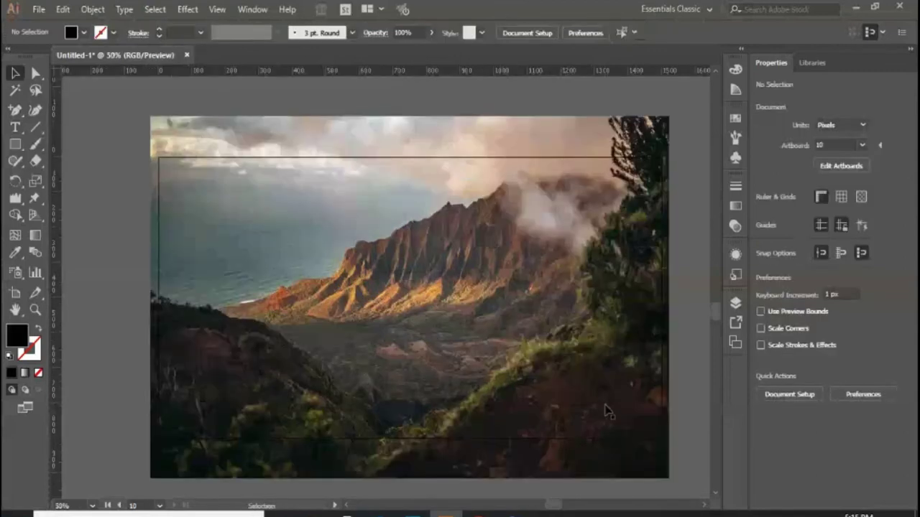
left_click(600, 340)
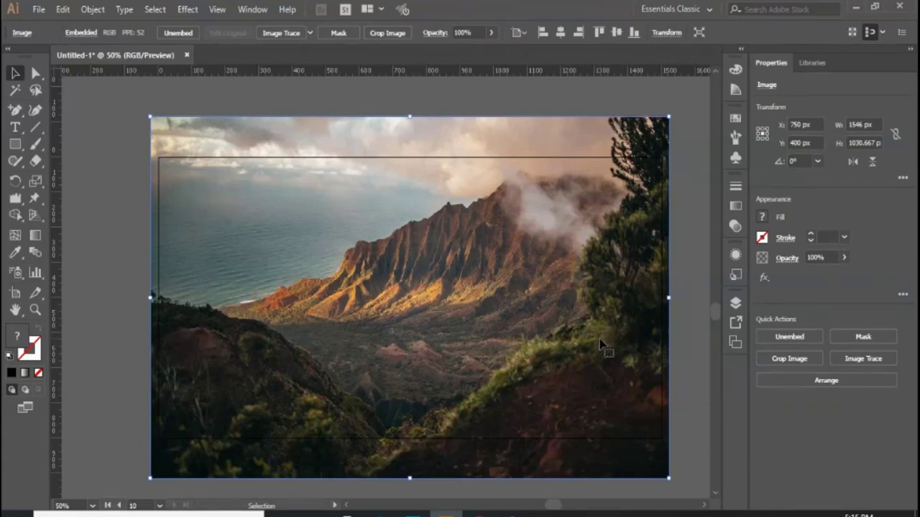
Add 'Opacity' text over the mountains and scale it up to 188.25 pt Ubuntu Regular.
left_click(119, 219)
key("t")
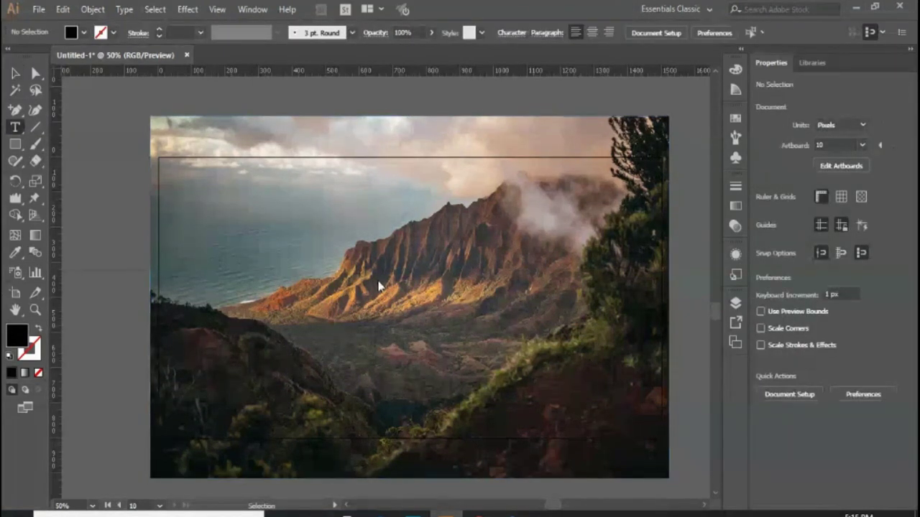
left_click(367, 280)
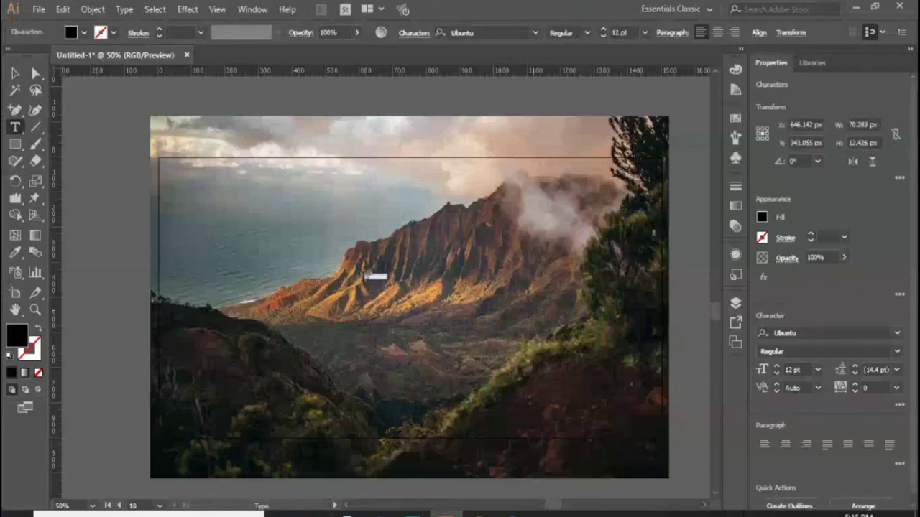
key("BackSpace")
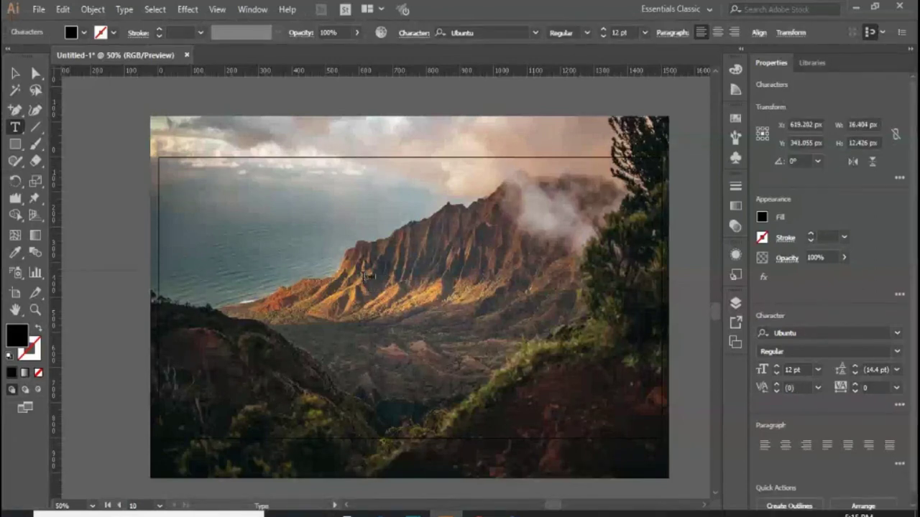
key("Escape")
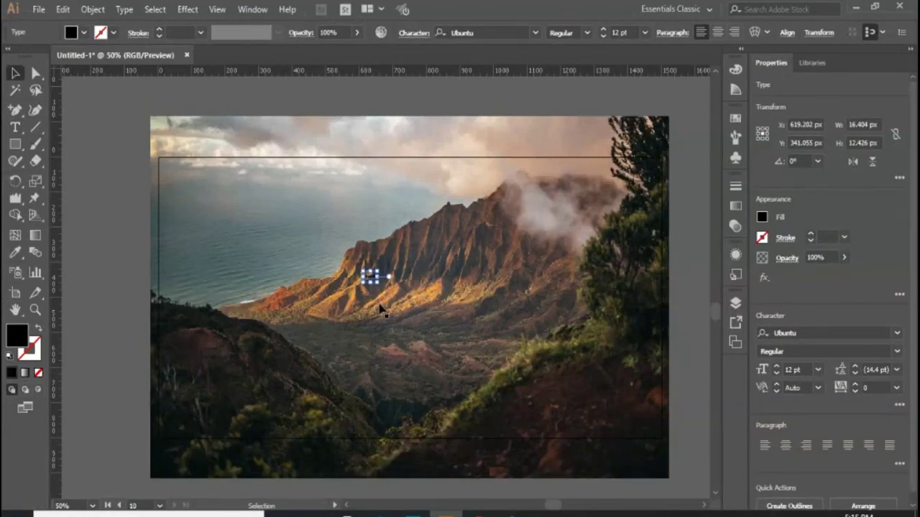
left_click(378, 282, "shift")
left_click_drag(375, 282, 603, 406)
left_click_drag(511, 373, 443, 305)
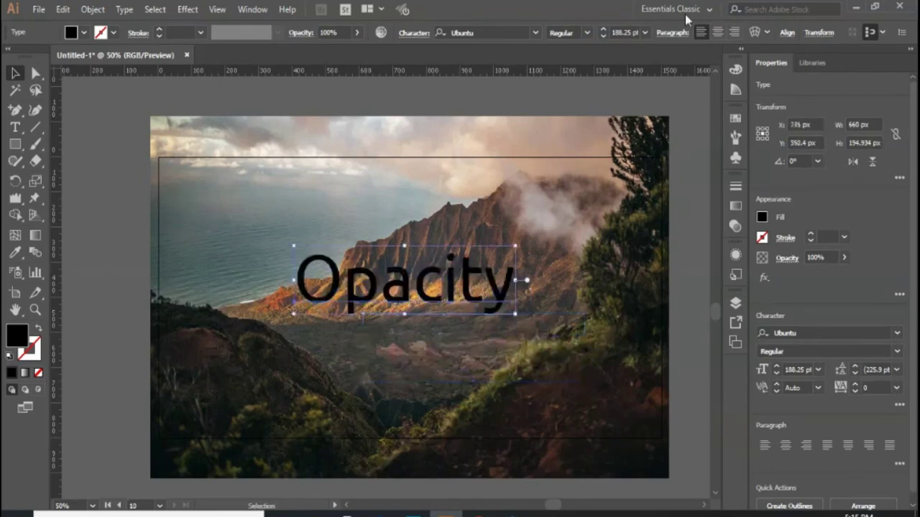
Centre the Opacity text horizontally and vertically on the artboard.
left_click(787, 32)
left_click(683, 73)
left_click(756, 71)
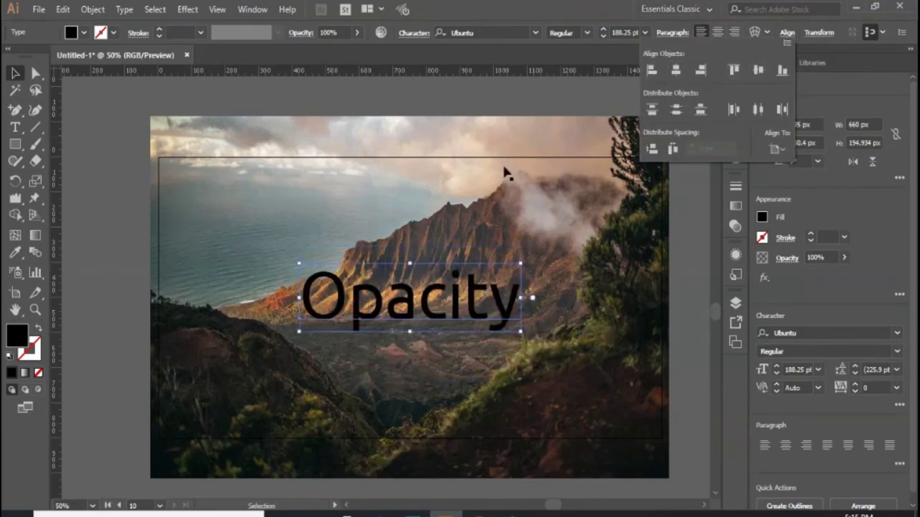
left_click(109, 202)
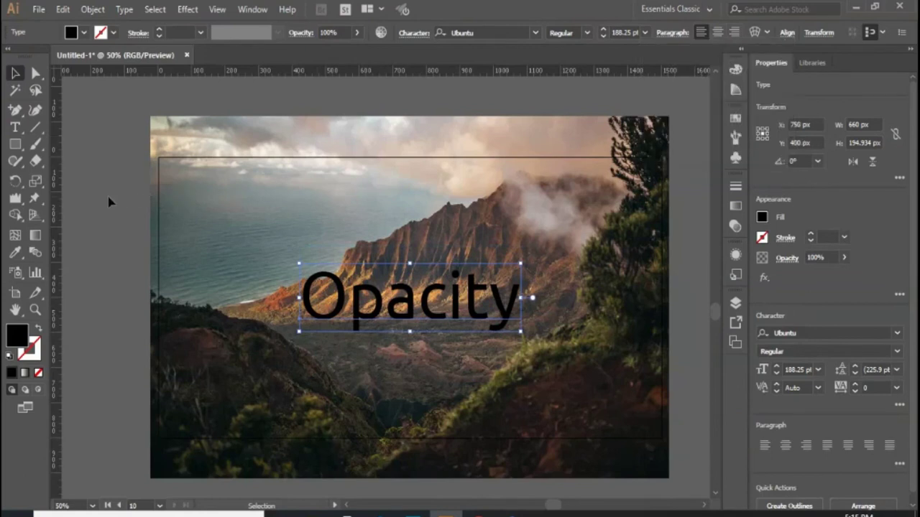
left_click(109, 202)
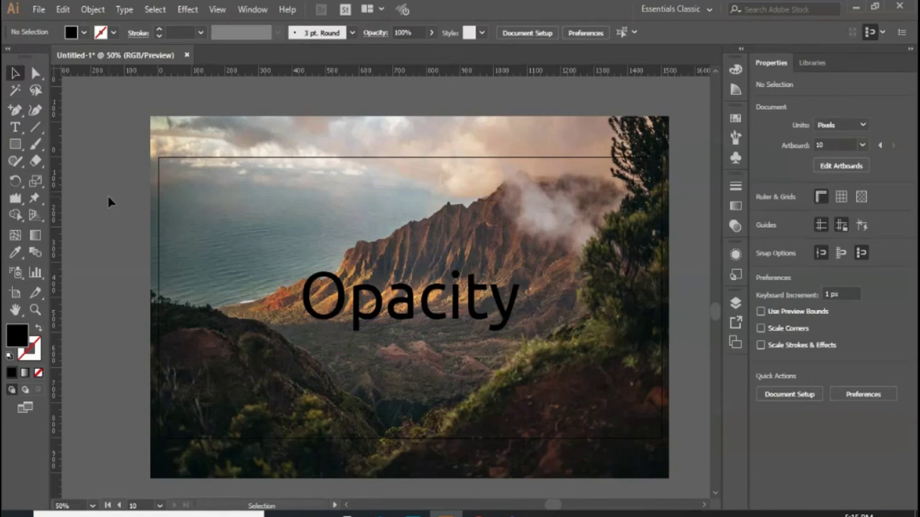
left_click(403, 298)
left_click(705, 506)
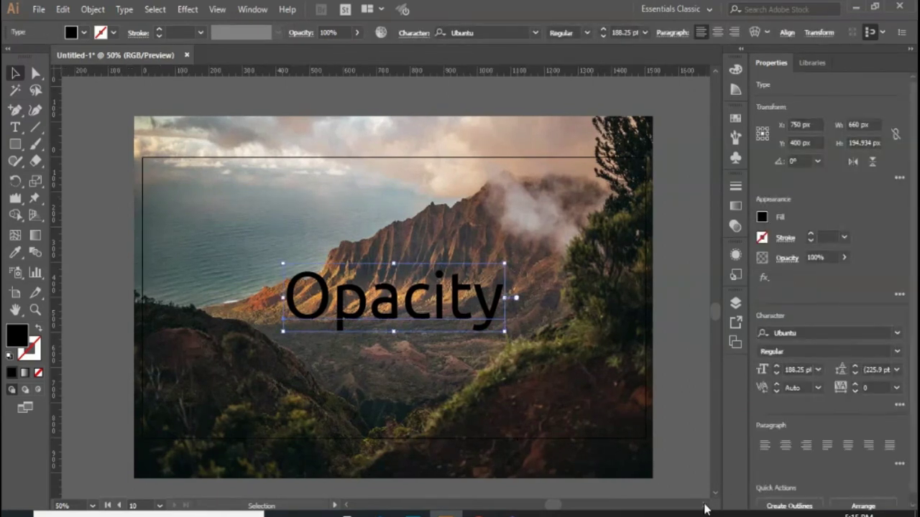
left_click(705, 506)
left_click(679, 418)
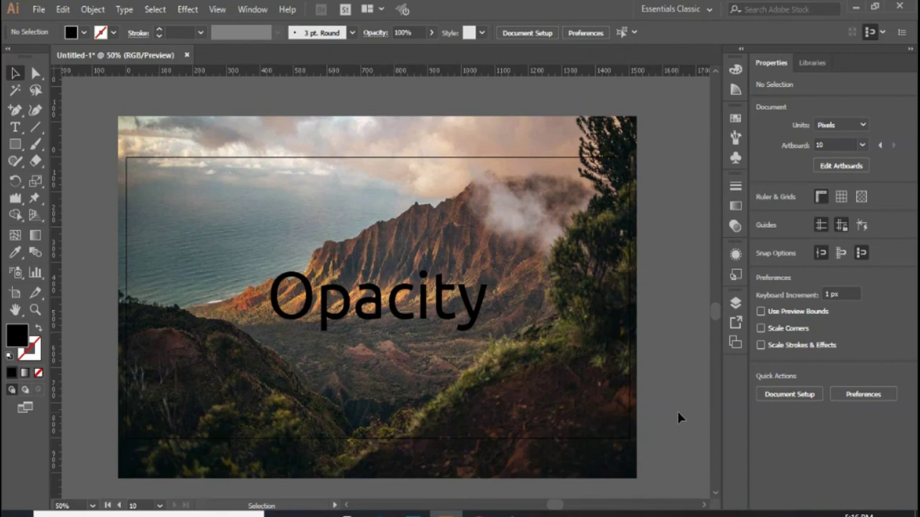
Set the mountain photo's opacity to 82%.
left_click(535, 329)
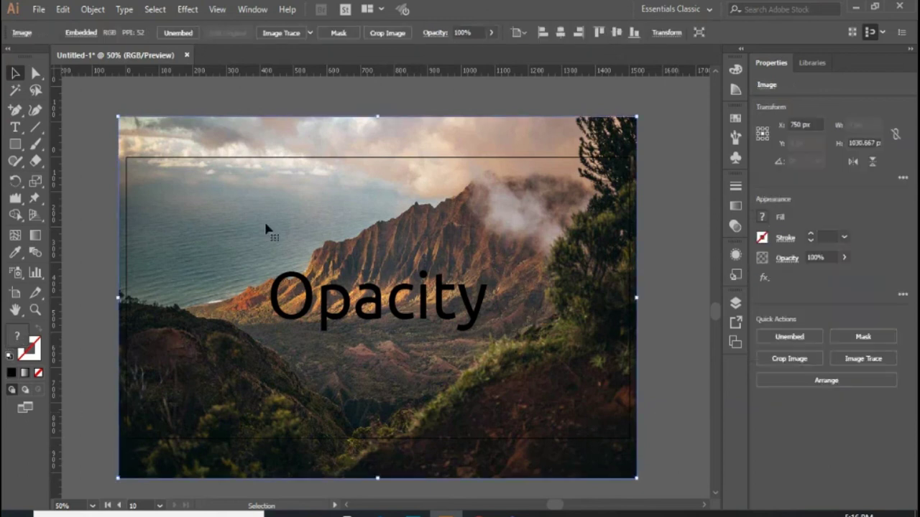
left_click(493, 32)
left_click_drag(488, 50, 479, 50)
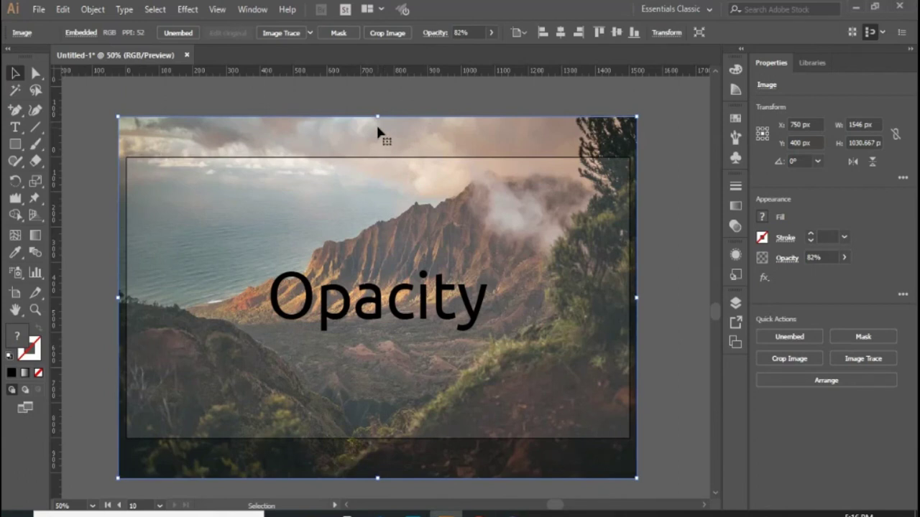
Drag the photo's top and bottom edges, then undo to keep its original size.
left_click_drag(379, 117, 379, 156)
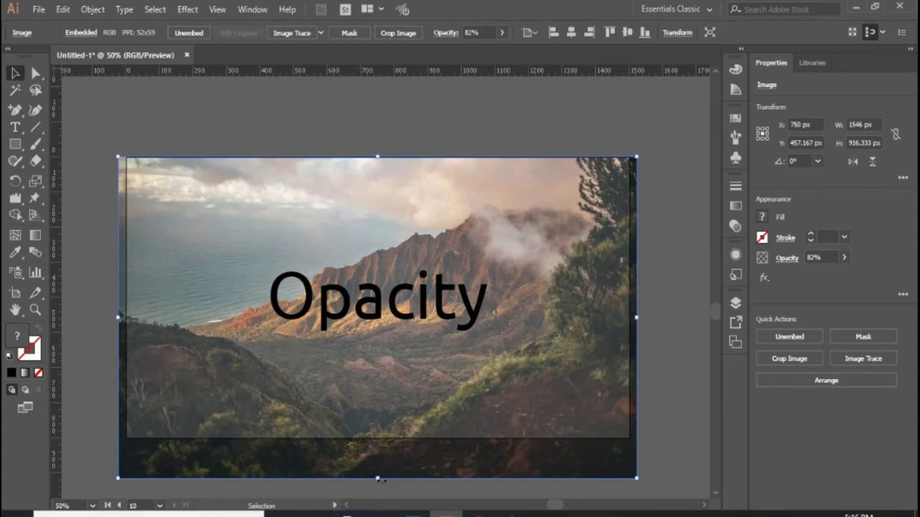
left_click_drag(378, 480, 378, 438)
key("ctrl")
key("ctrl+z")
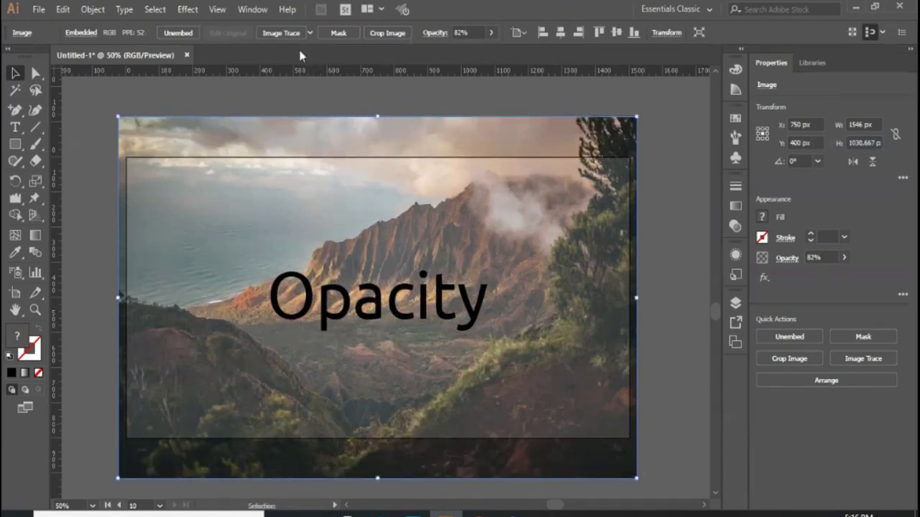
Crop the photo's top, bottom, left and right to the artboard frame, about 1499 × 808 px.
left_click(394, 36)
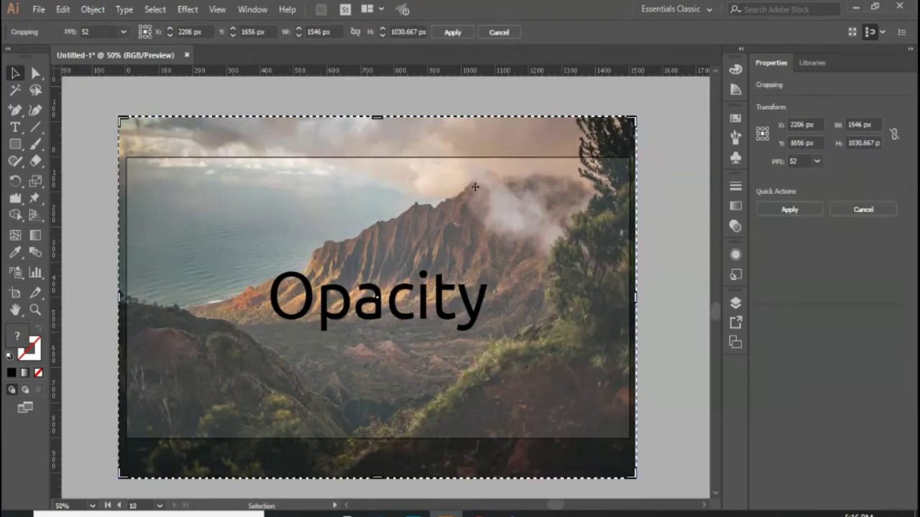
left_click_drag(378, 120, 377, 159)
left_click_drag(377, 478, 381, 440)
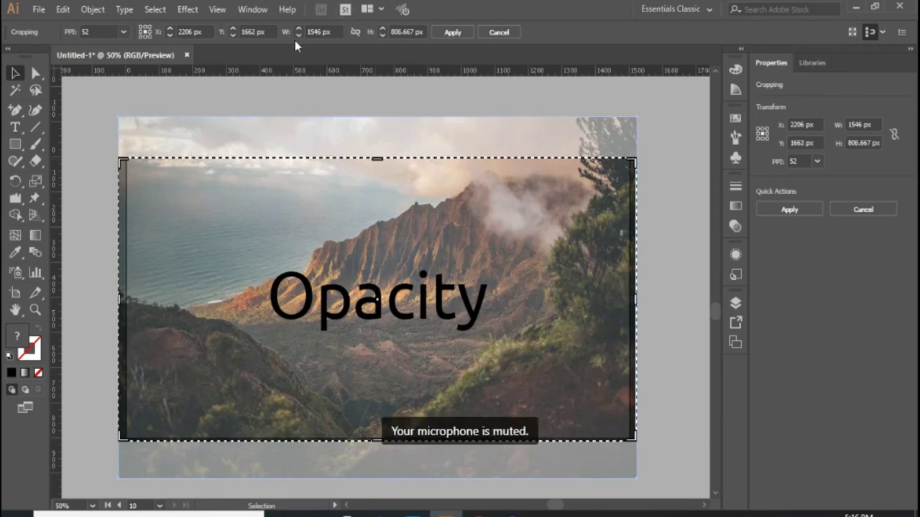
left_click_drag(120, 301, 127, 301)
left_click_drag(623, 301, 628, 302)
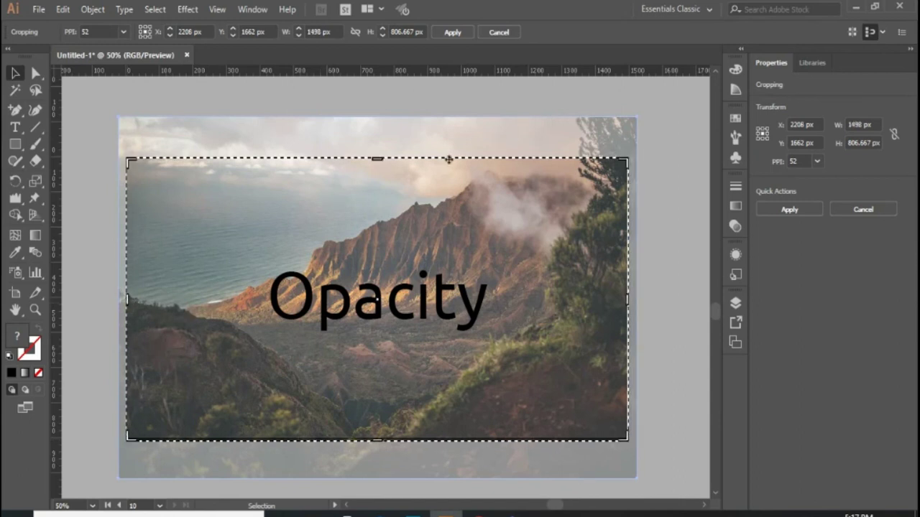
left_click(453, 32)
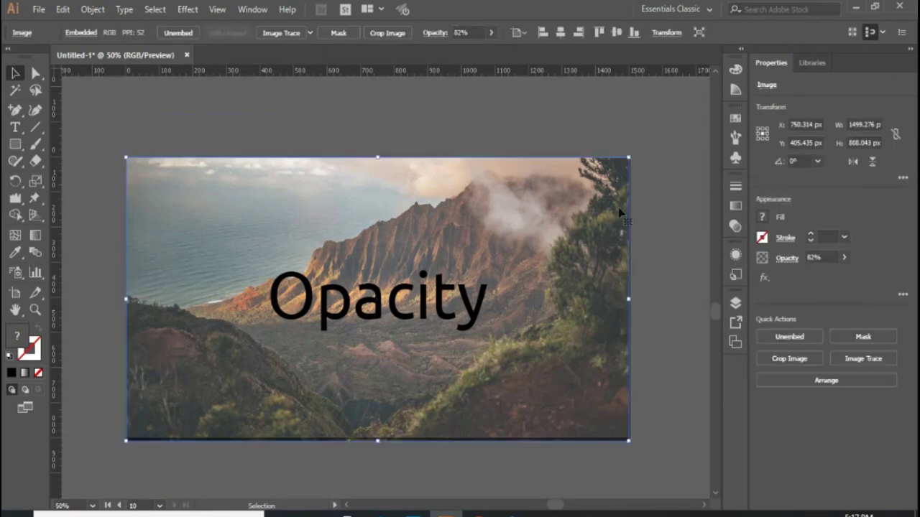
Fade the cropped photo through 65%, 55% and about 46% opacity.
left_click(661, 319)
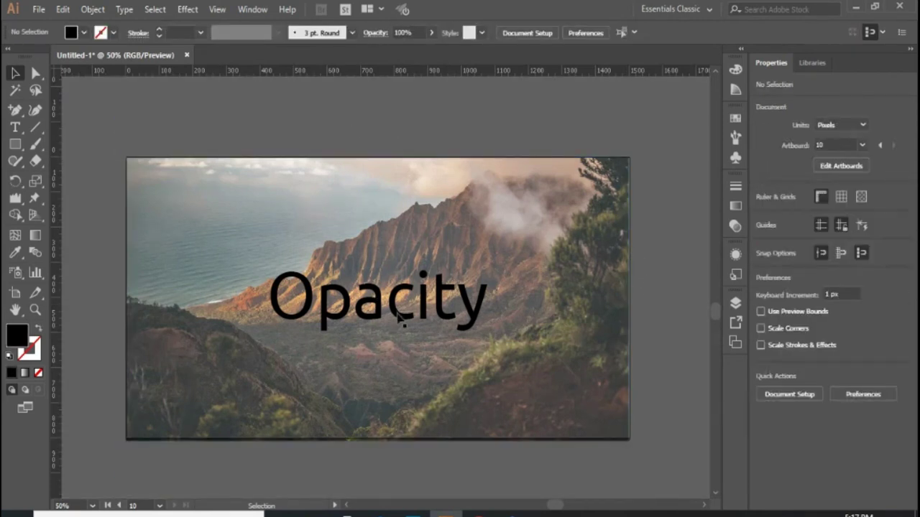
left_click(608, 353)
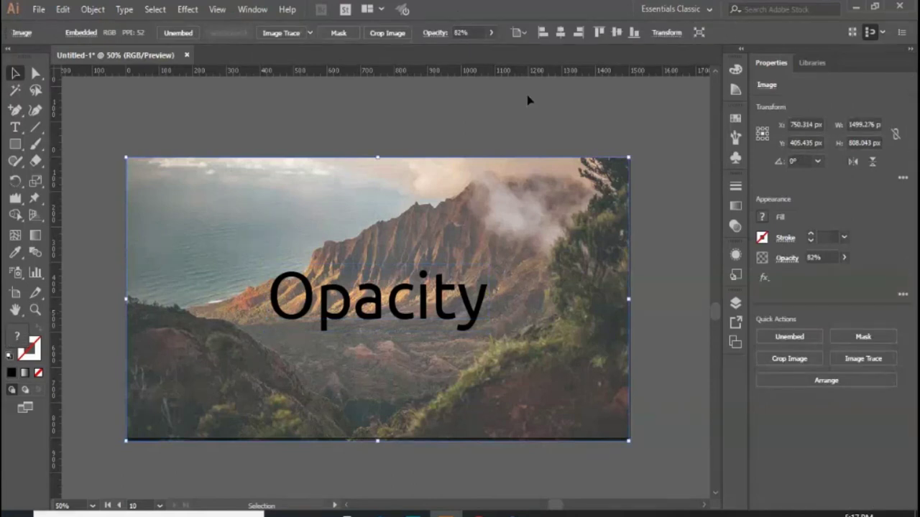
left_click(491, 32)
left_click_drag(479, 51, 471, 54)
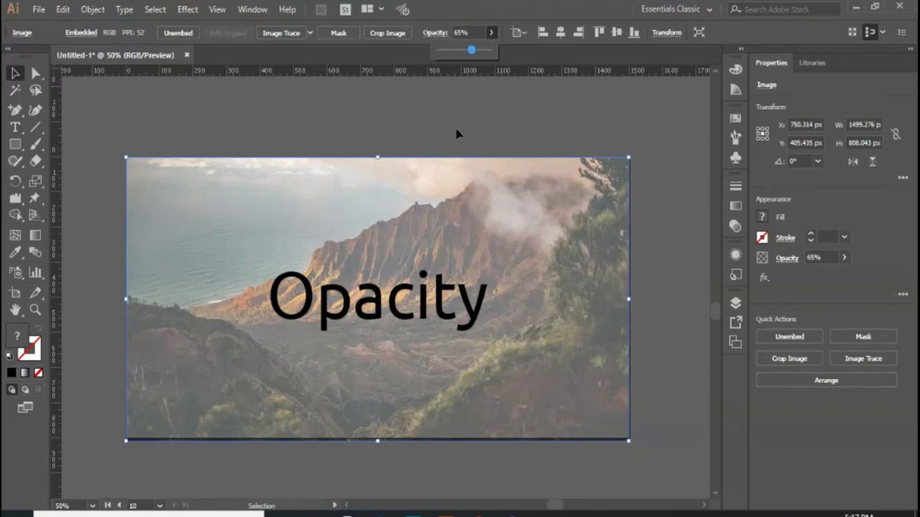
left_click_drag(471, 50, 466, 50)
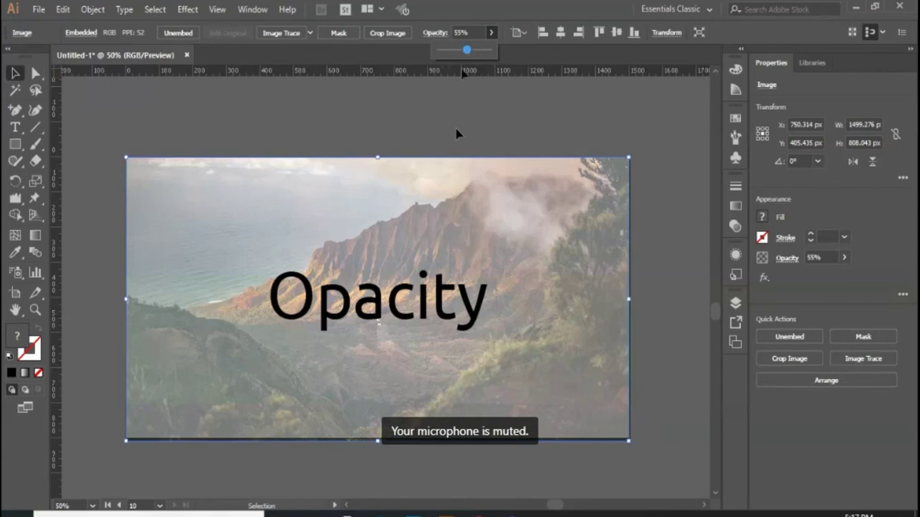
left_click_drag(467, 51, 461, 51)
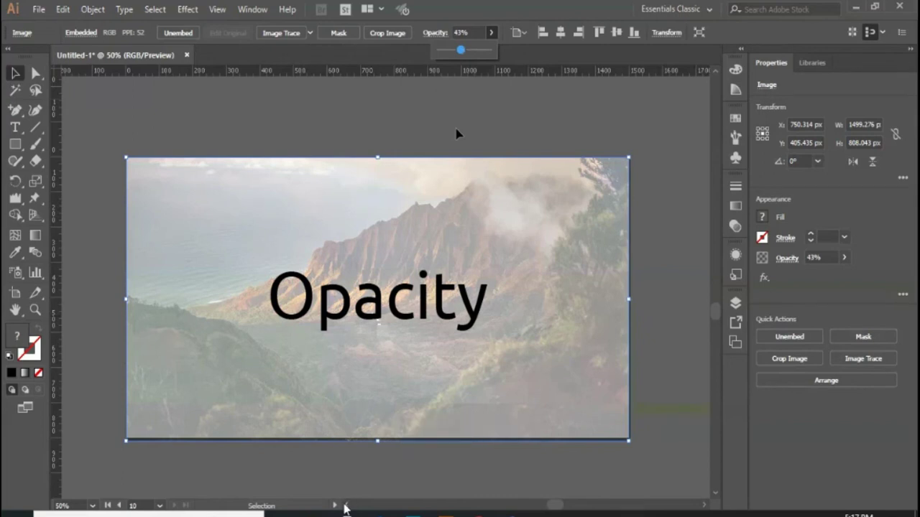
Return the photo to 100% opacity and deselect it.
left_click(347, 505)
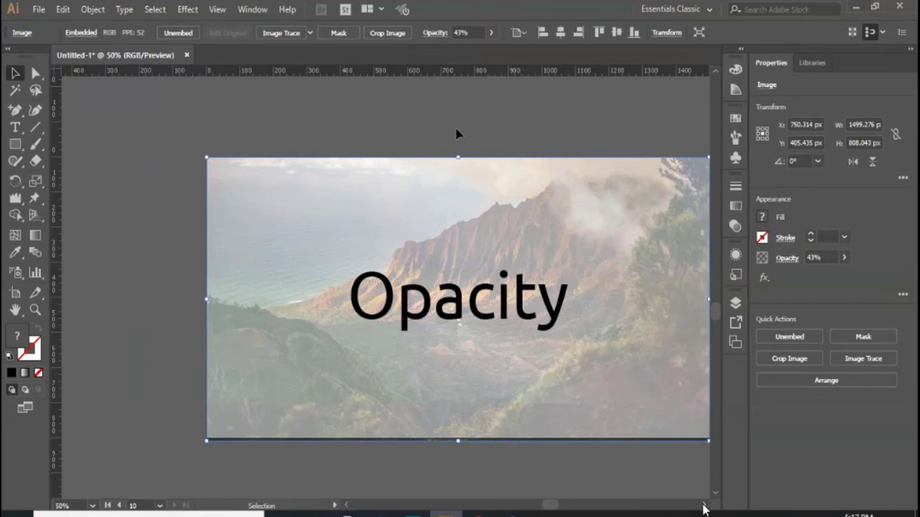
left_click(705, 505)
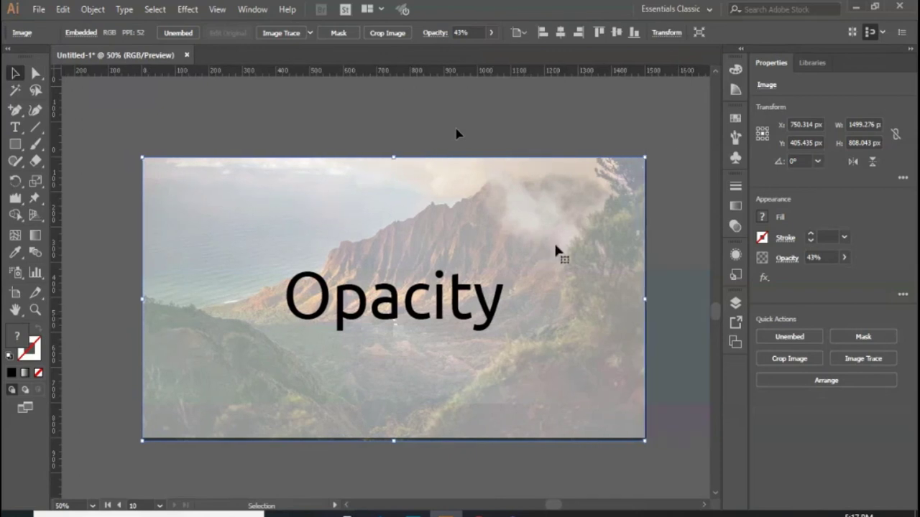
left_click(491, 32)
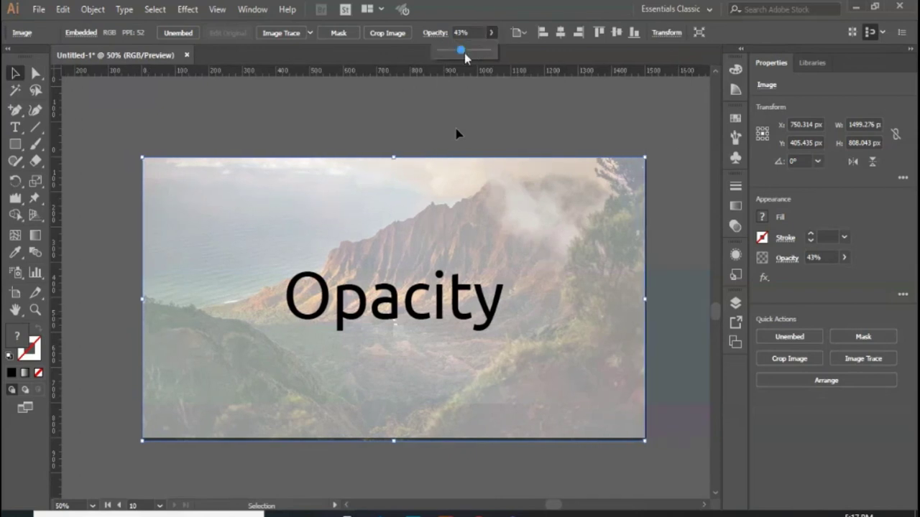
left_click_drag(465, 52, 494, 51)
left_click(491, 33)
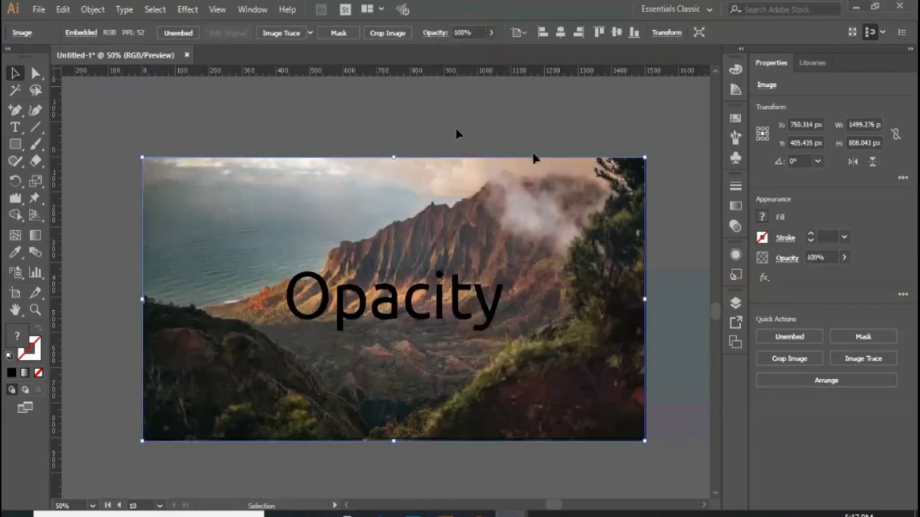
left_click(451, 117)
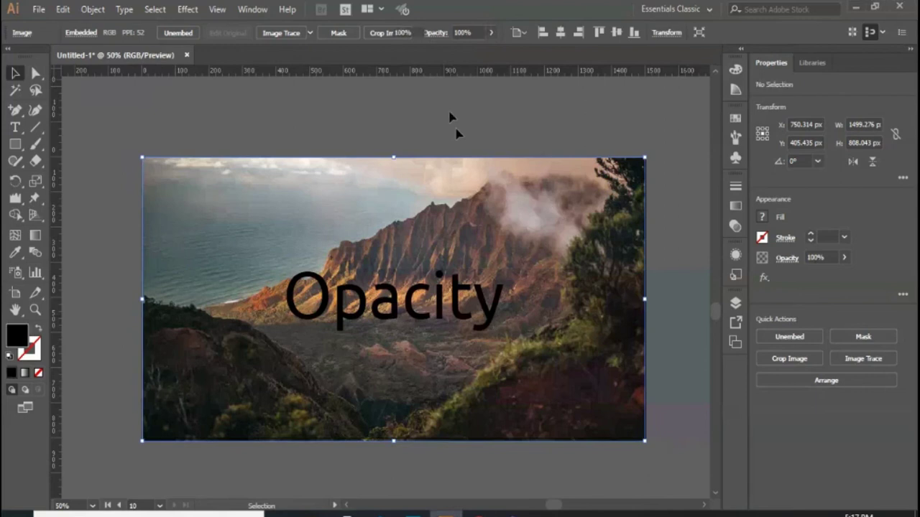
Draw a black rectangle covering the whole photo.
key("m")
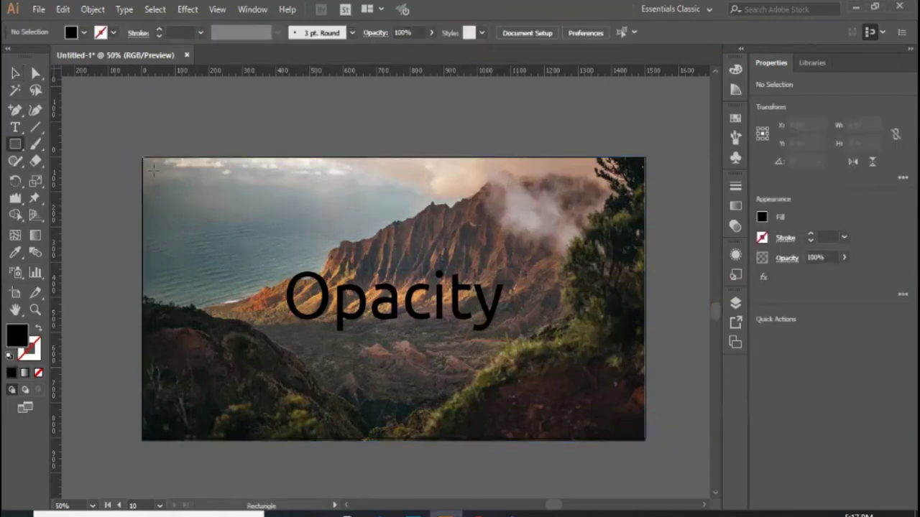
left_click_drag(143, 158, 570, 441)
left_click(15, 73)
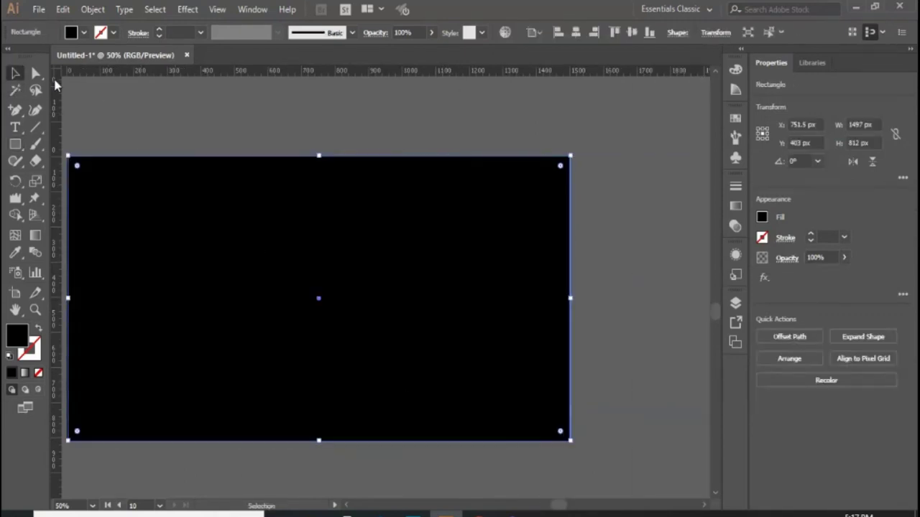
left_click(149, 106)
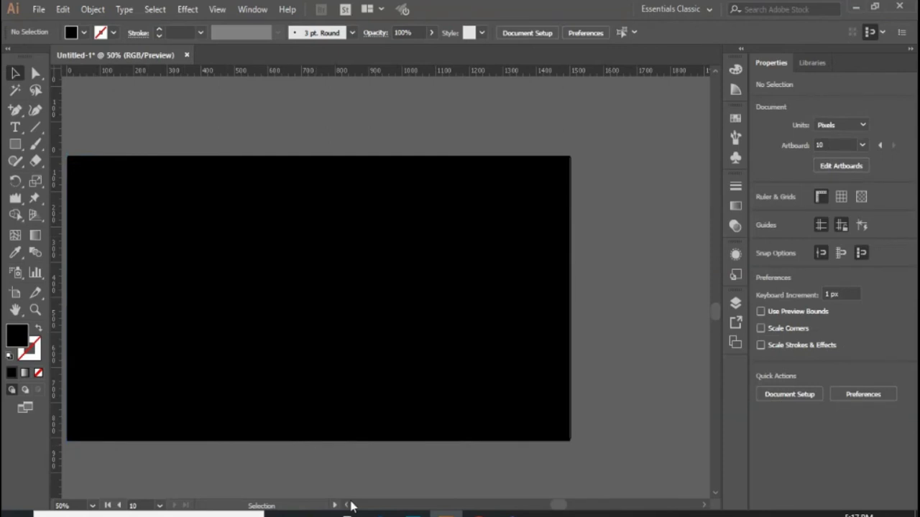
Reselect the black rectangle to arrange it behind the photo.
scroll(350, 508, "left", 5)
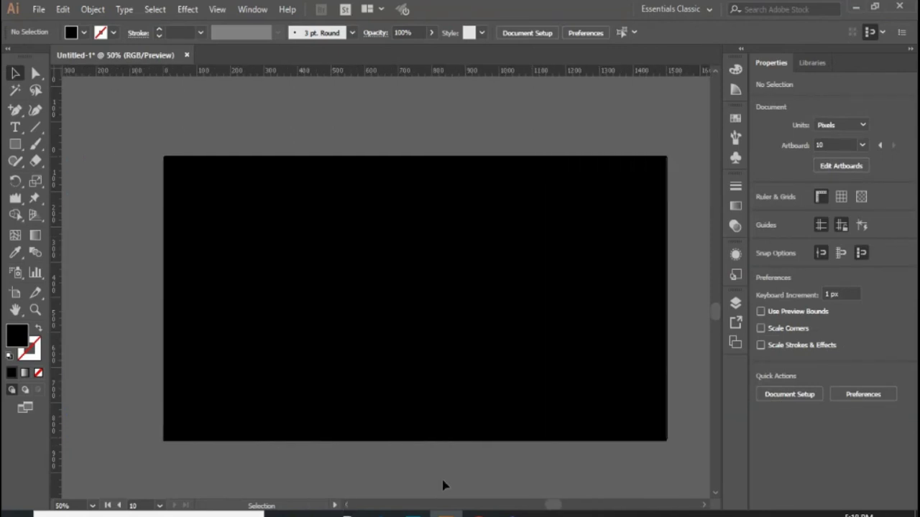
scroll(719, 496, "down", 2)
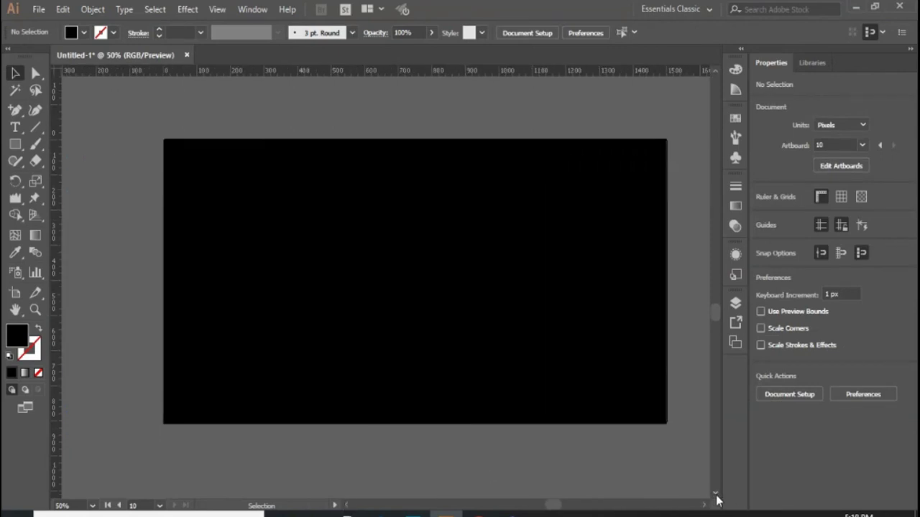
left_click(599, 358)
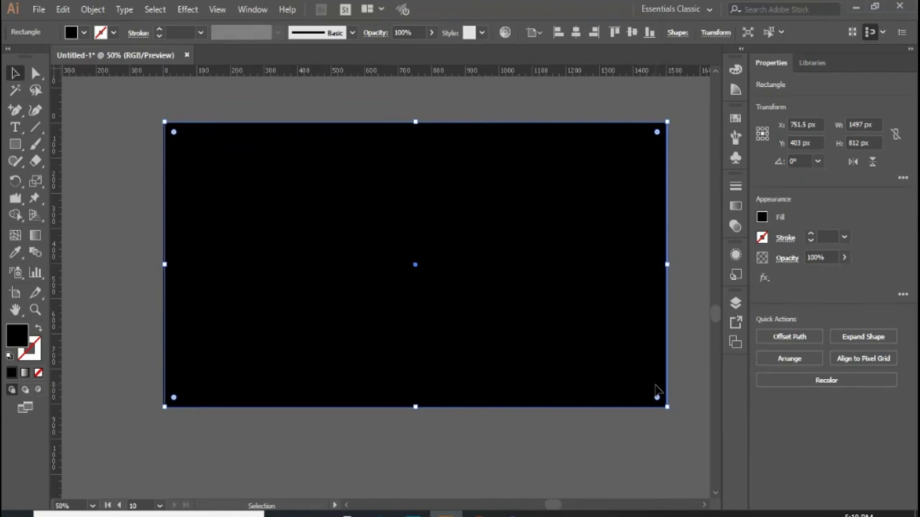
key("a")
key("v")
key("a")
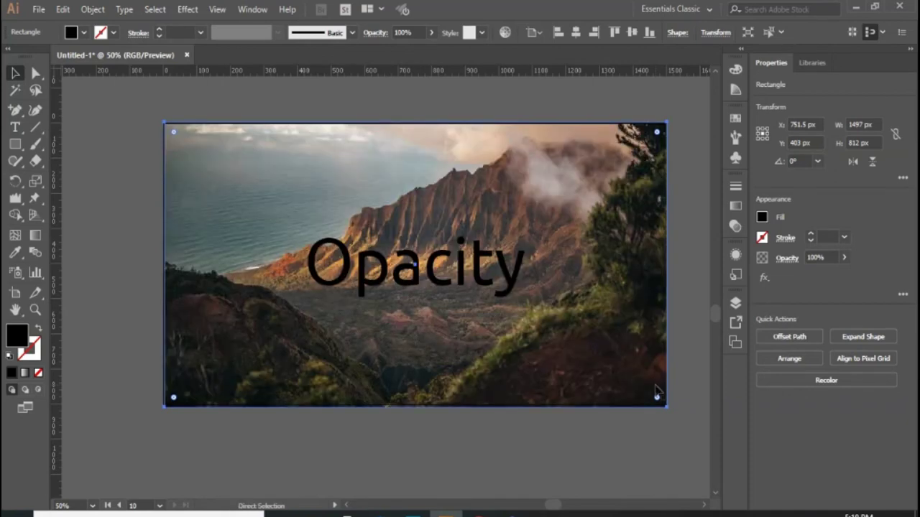
Restore the black 1497 × 812 px rectangle on top, hiding the photo and text.
key("v")
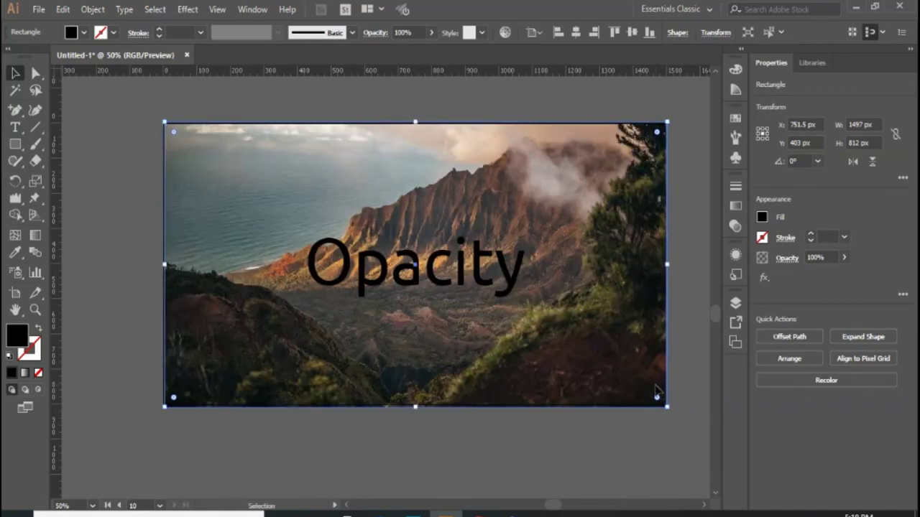
left_click(645, 447)
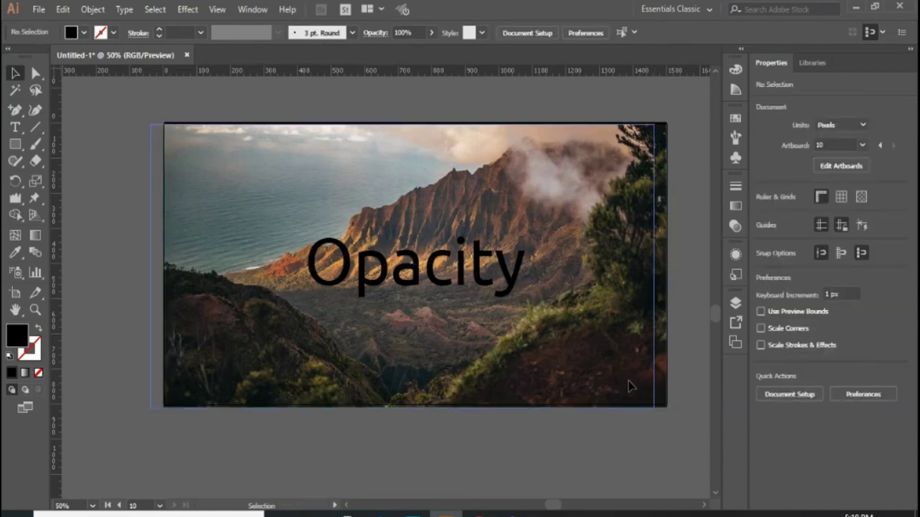
left_click(636, 385)
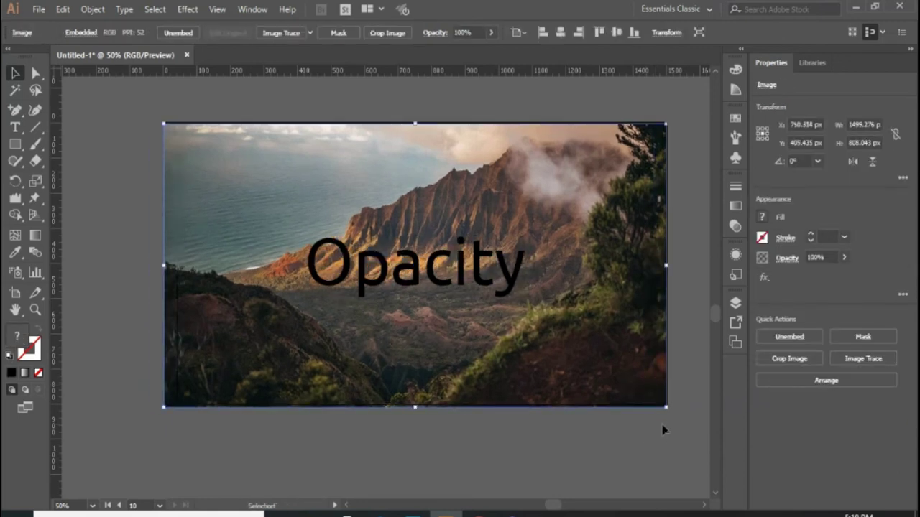
left_click(659, 447)
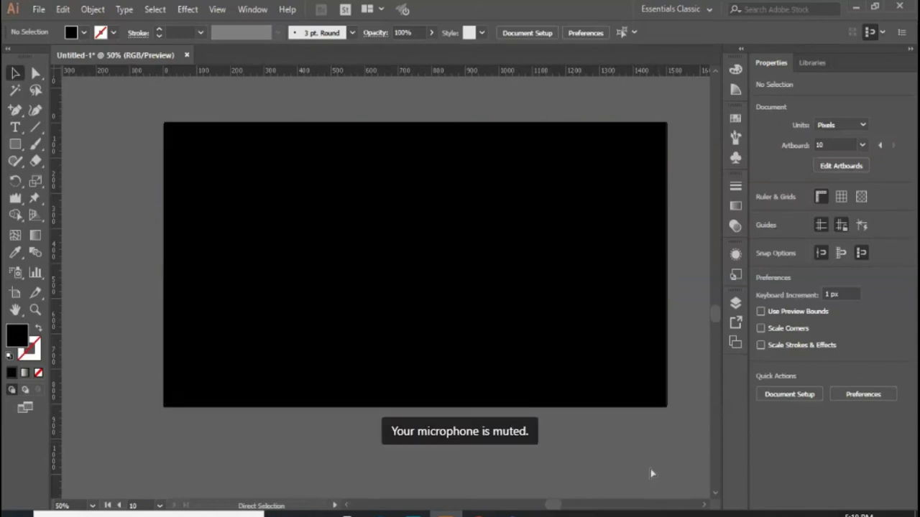
left_click(646, 390)
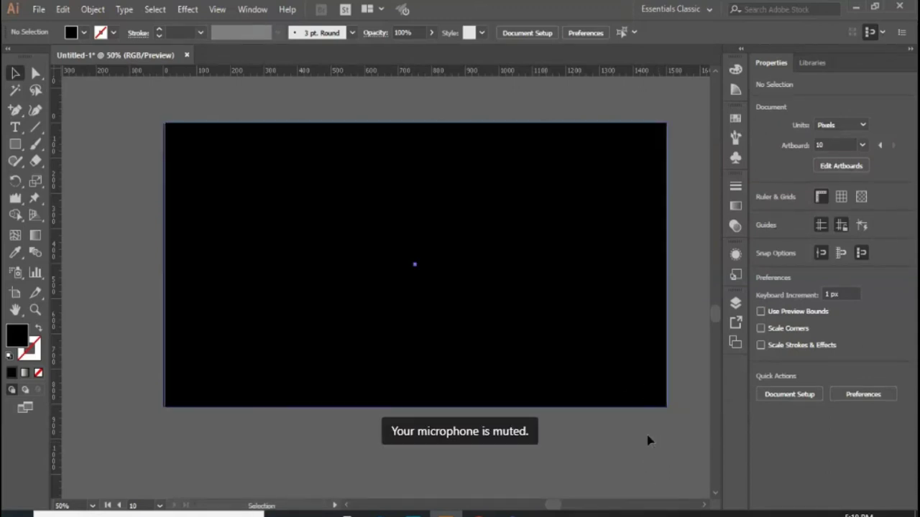
key("ctrl+a")
key("a")
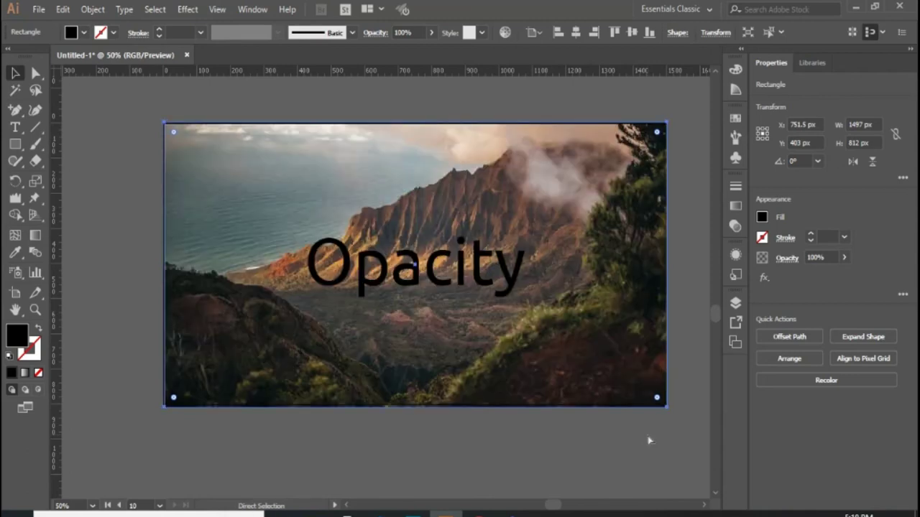
key("v")
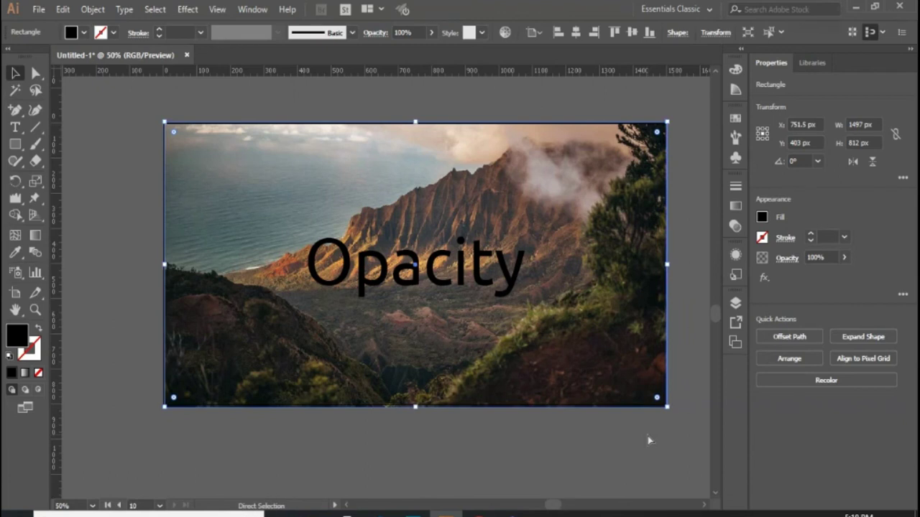
key("v")
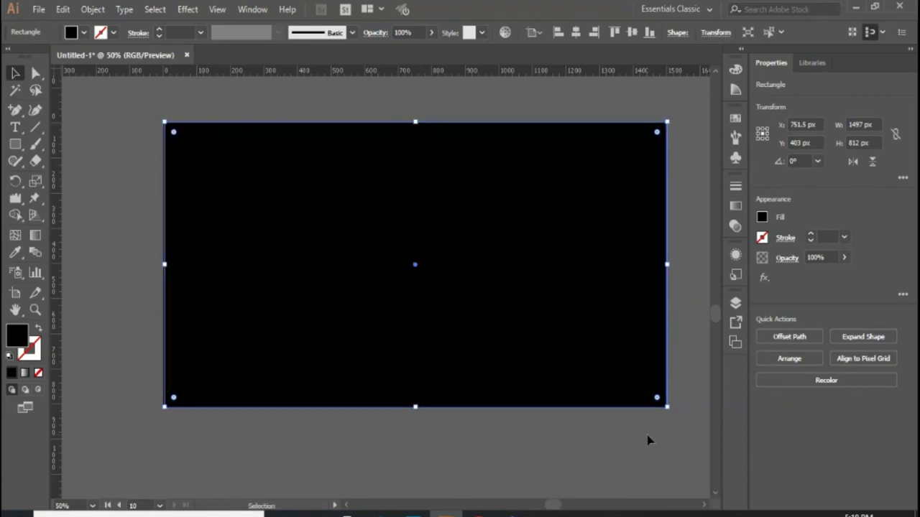
Try Send to Back on the black rectangle, undo it, then use Send Backward.
left_click(90, 10)
left_click(589, 476)
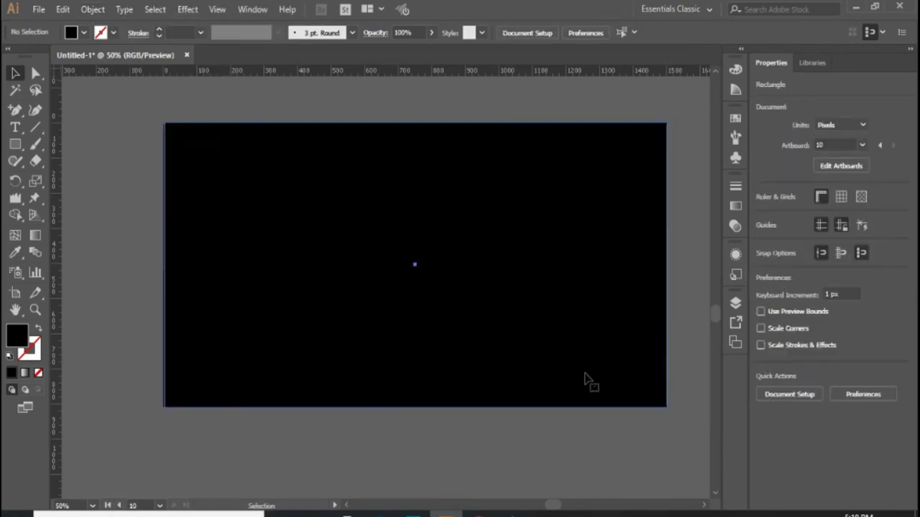
left_click(585, 381)
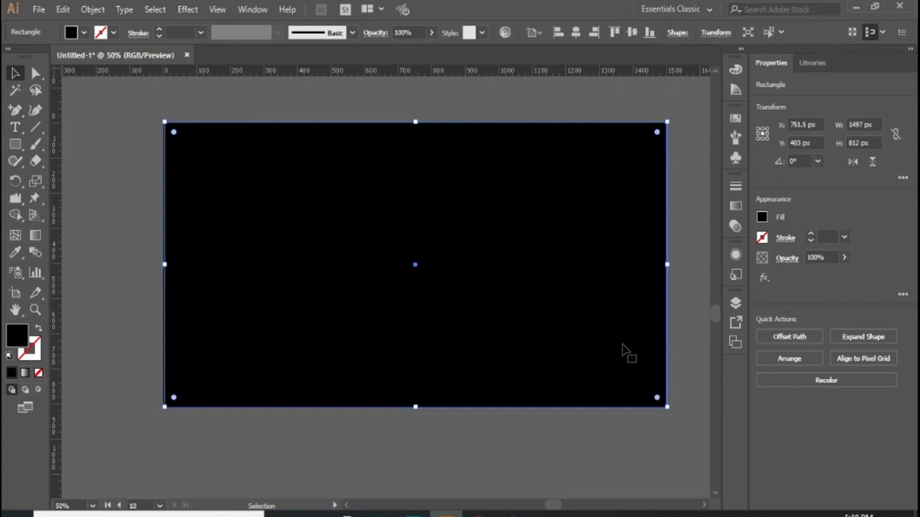
left_click(799, 360)
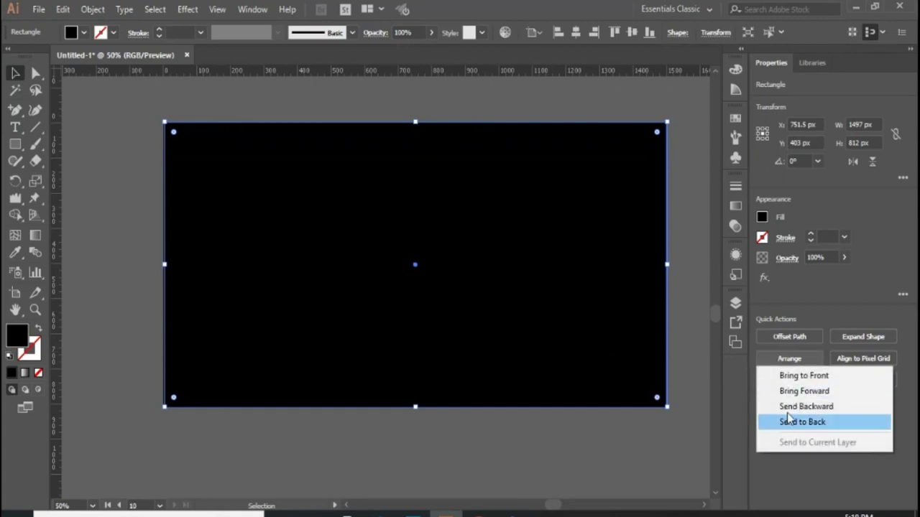
left_click(827, 423)
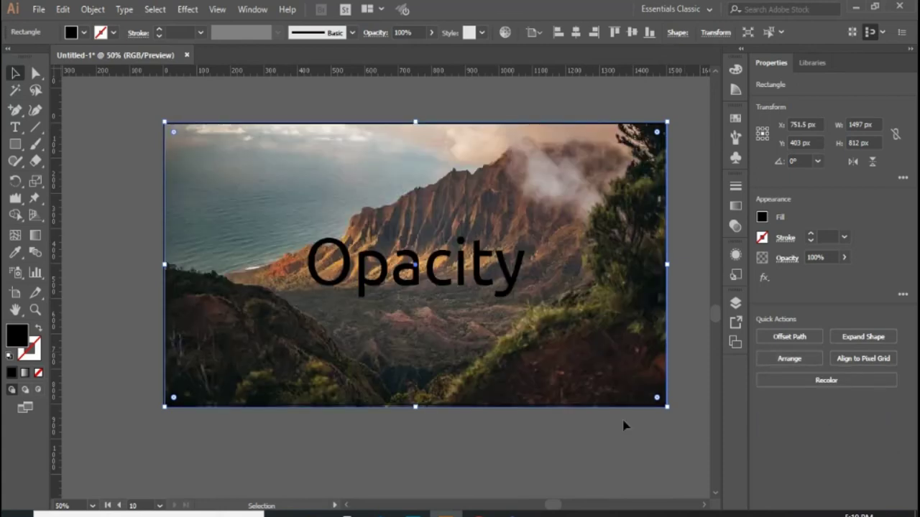
key("ctrl+z")
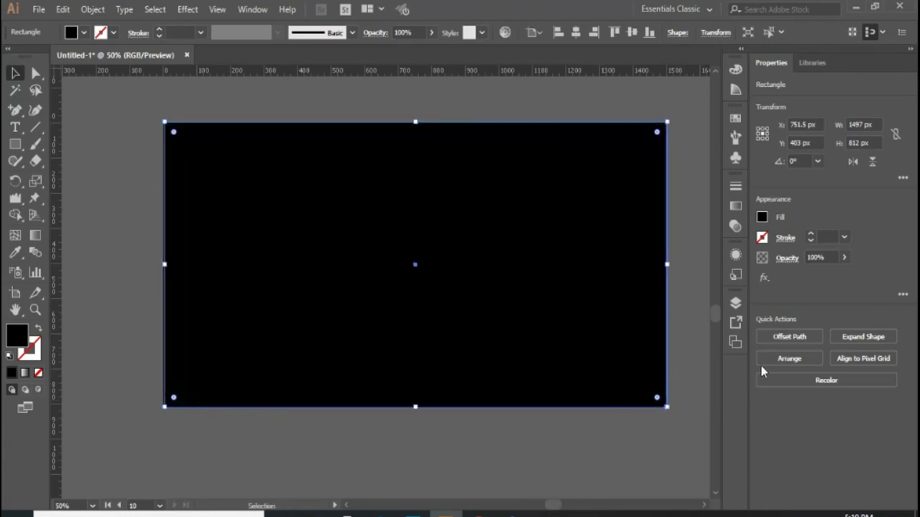
left_click(789, 359)
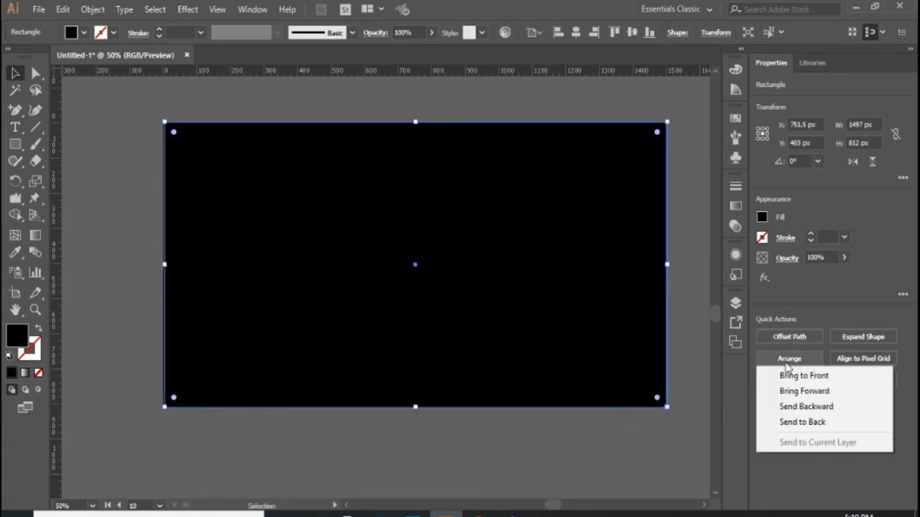
left_click(793, 407)
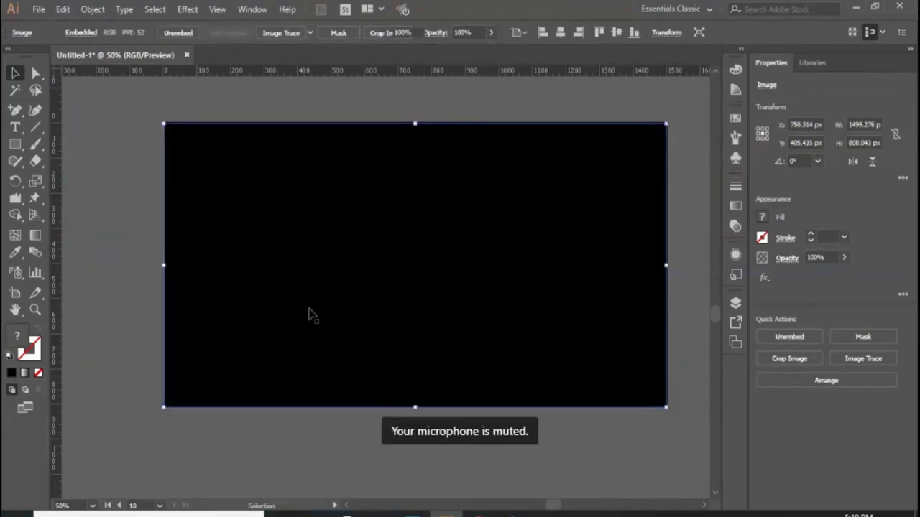
Delete the black rectangle, undo to restore it, and reselect it.
key("ctrl+shift+a")
left_click(255, 355)
key("a")
key("Delete")
key("v")
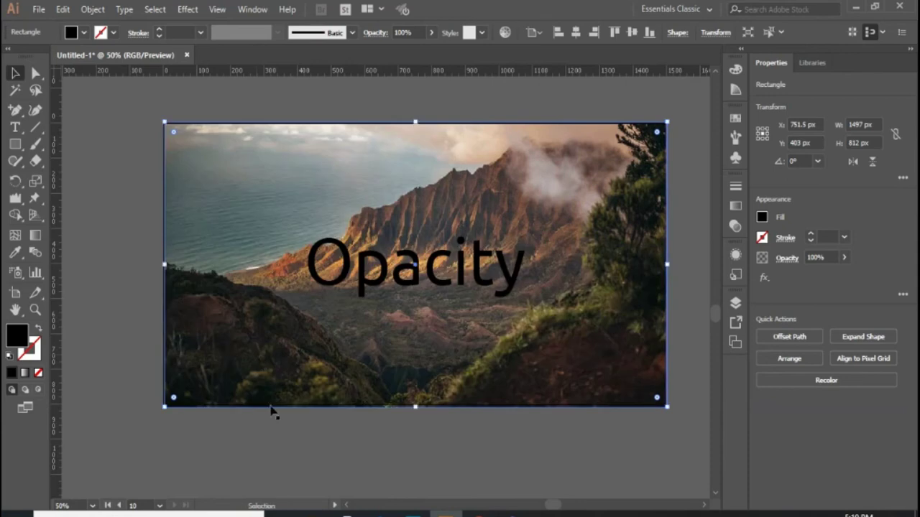
key("ctrl+shift+a")
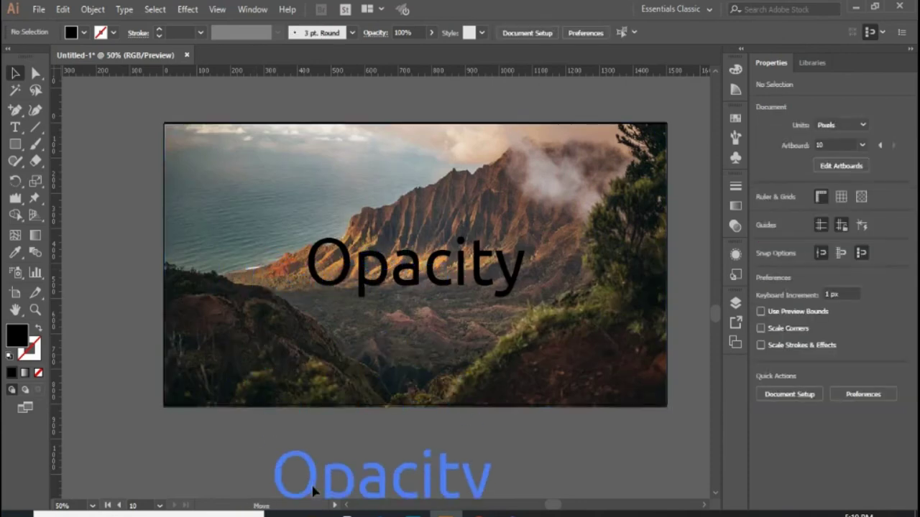
key("ctrl+z")
key("ctrl+z")
key("ctrl+z")
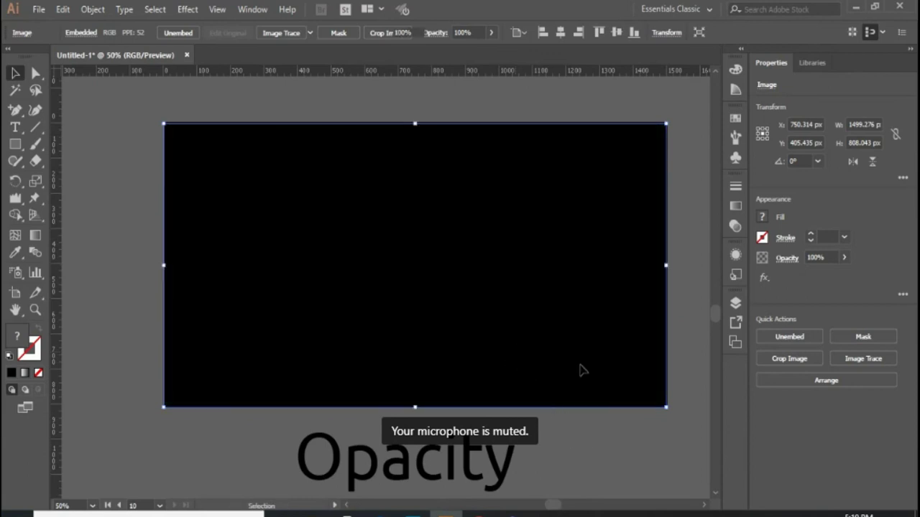
key("ctrl+z")
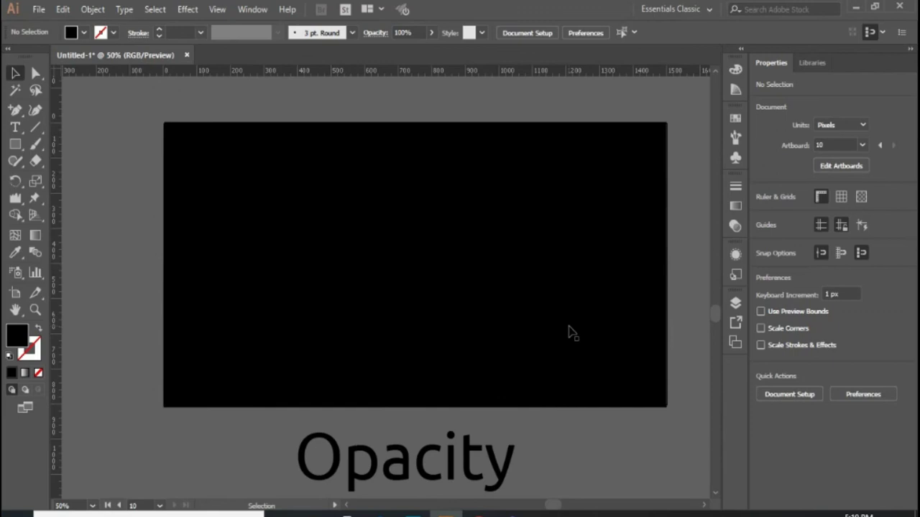
left_click(570, 333)
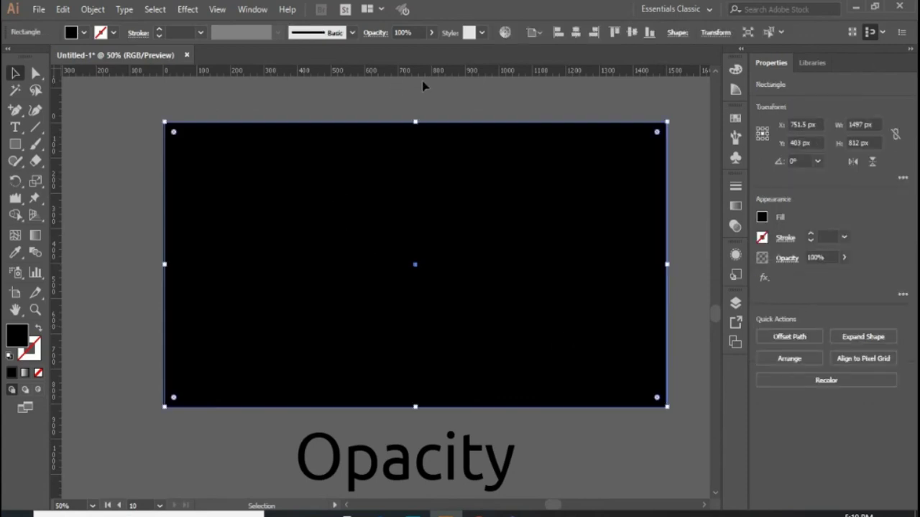
Set the black rectangle to 69% opacity and move the Opacity text onto the artboard.
left_click(431, 33)
left_click_drag(439, 56, 421, 56)
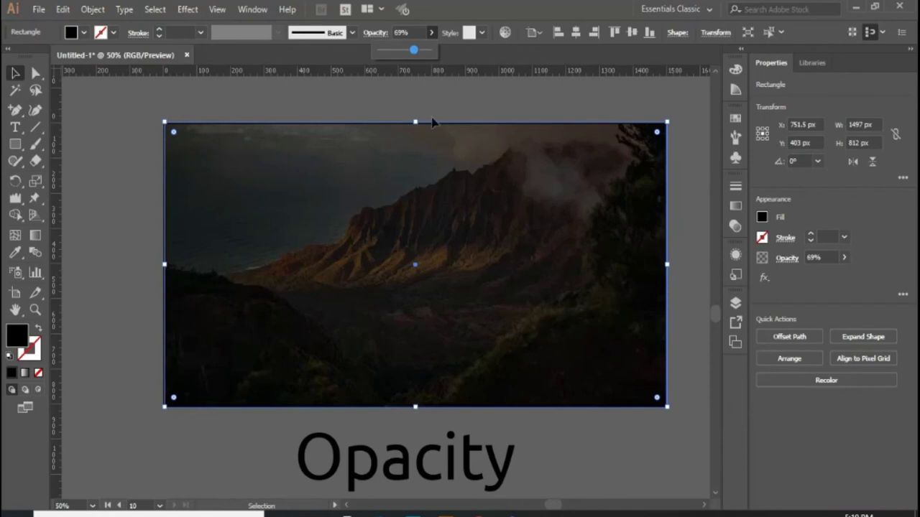
left_click(405, 478)
left_click_drag(406, 480, 408, 267)
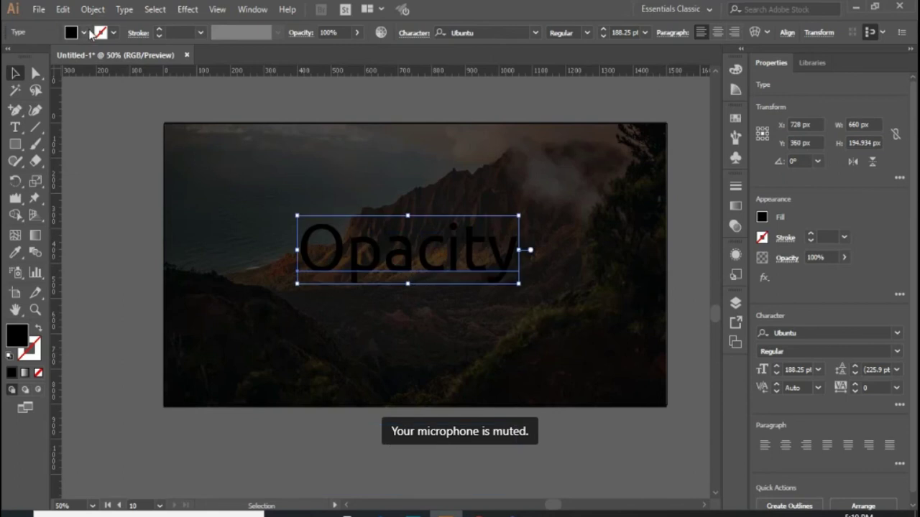
Fill the Opacity text white and centre it horizontally and vertically on the artboard.
left_click(85, 33)
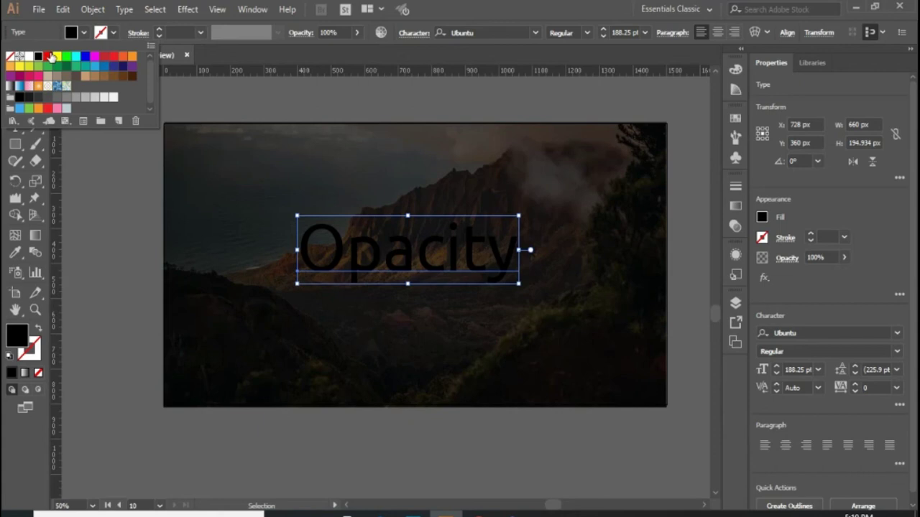
left_click(50, 56)
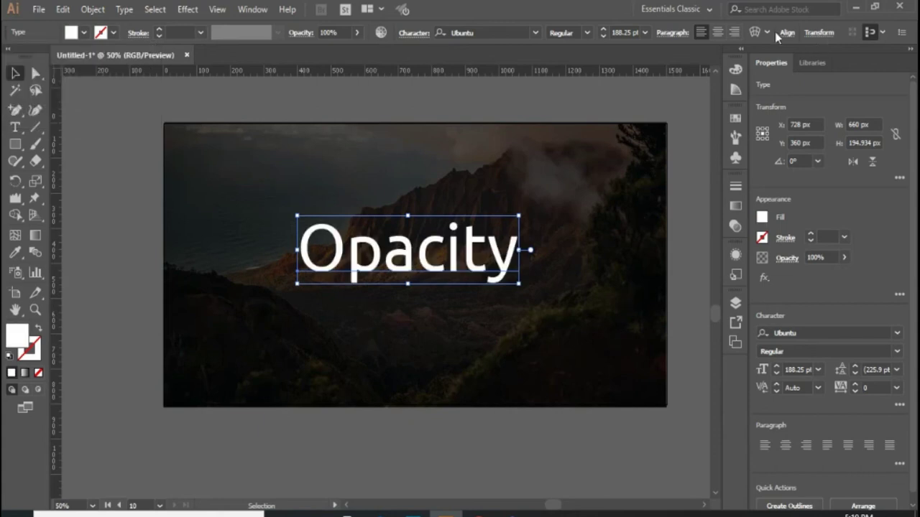
left_click(785, 33)
left_click(676, 70)
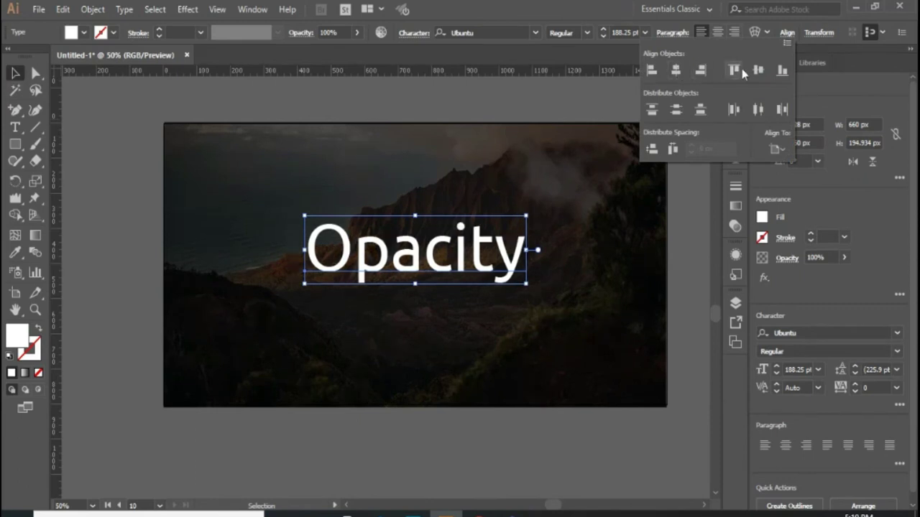
left_click(757, 70)
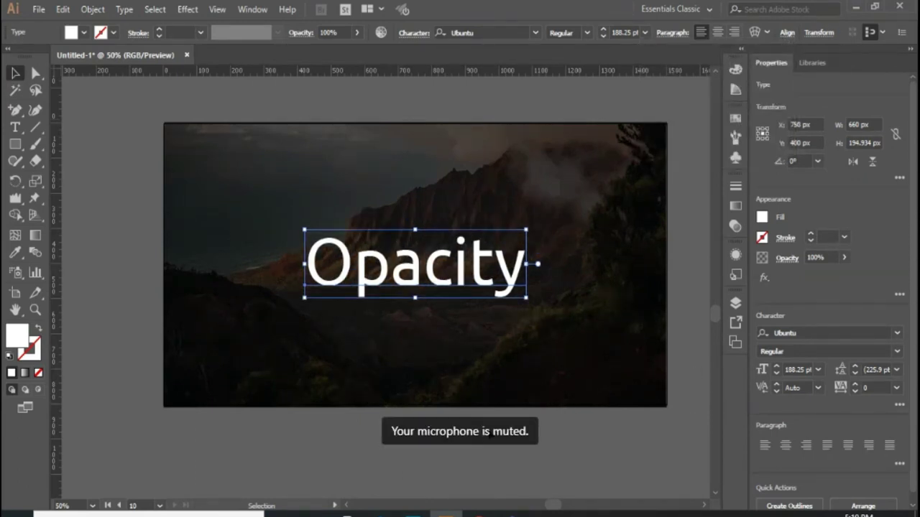
left_click(577, 436)
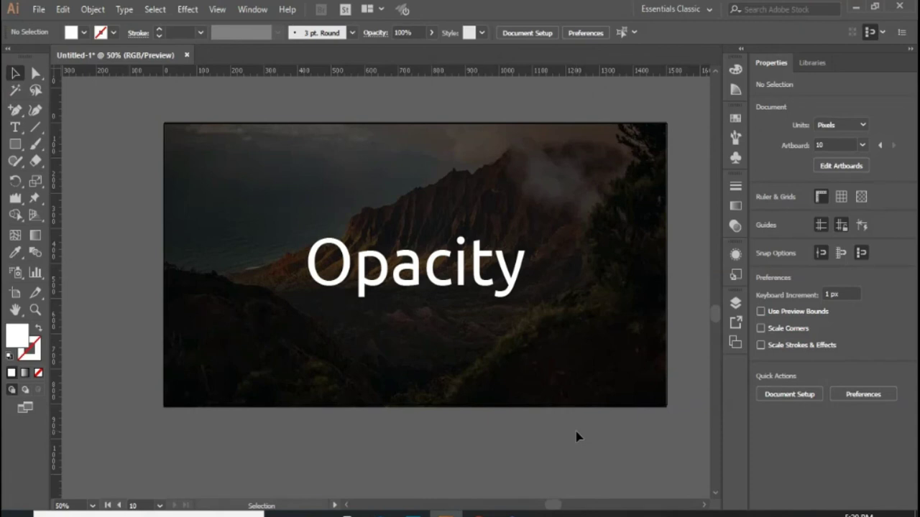
Fill the overlay rectangle red at 44% opacity.
left_click(404, 338)
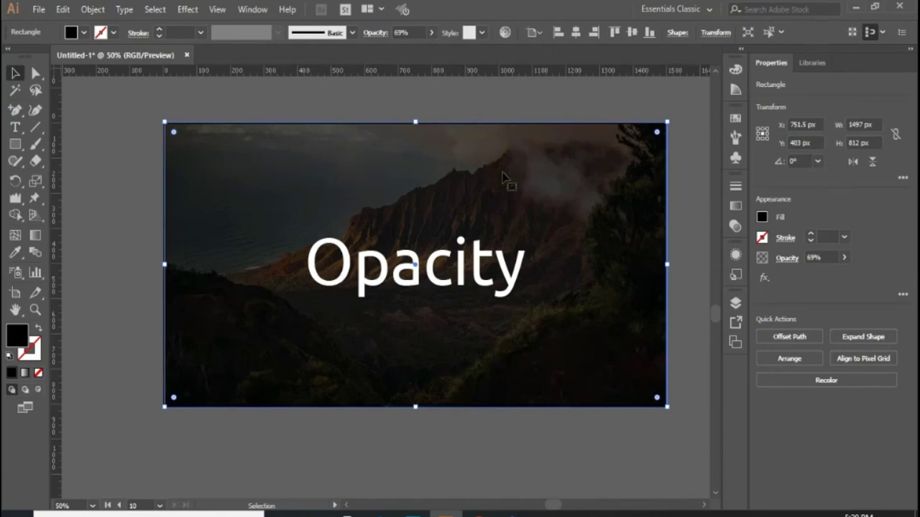
left_click(83, 32)
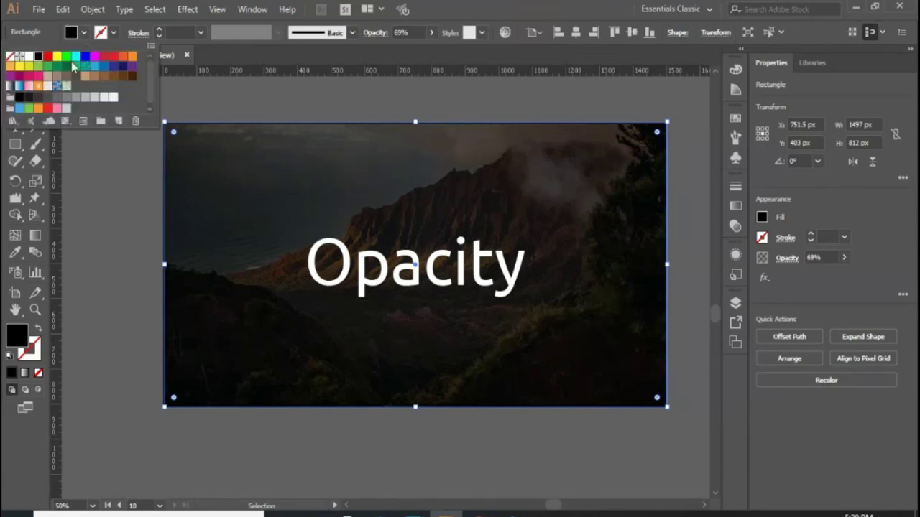
left_click(48, 57)
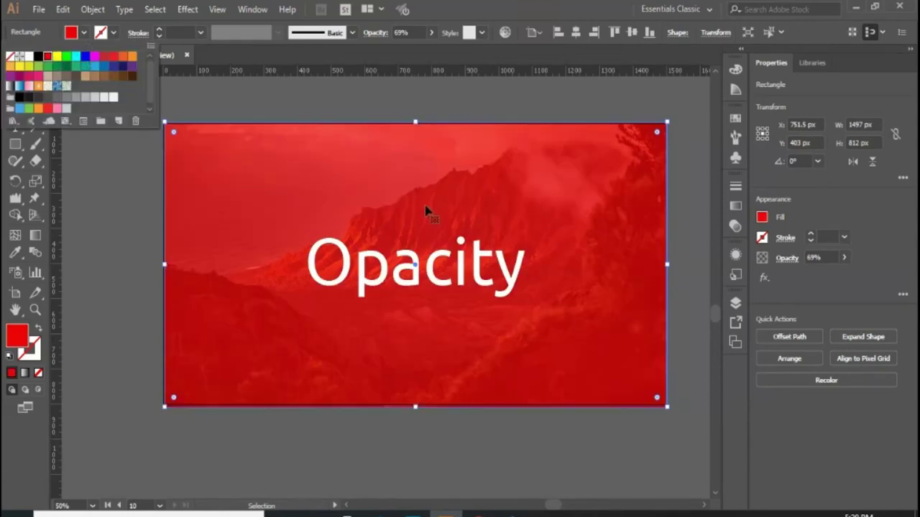
left_click(509, 42)
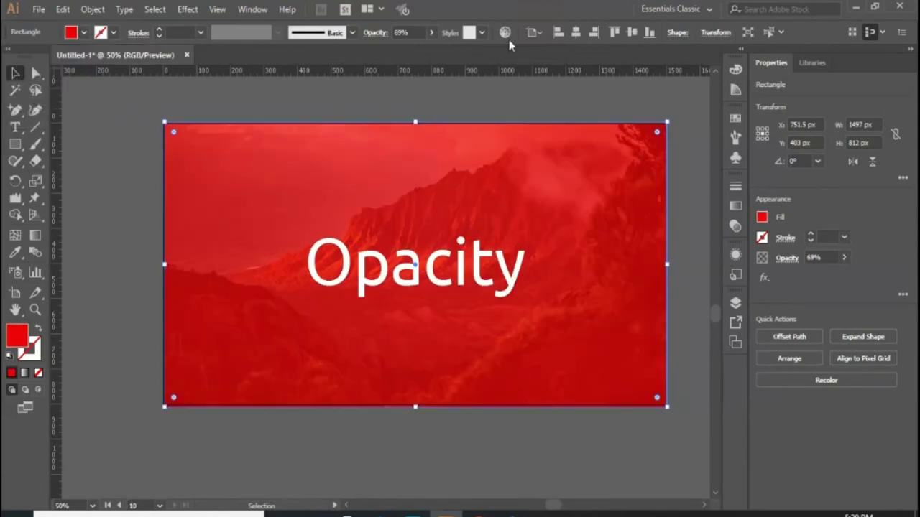
left_click(431, 33)
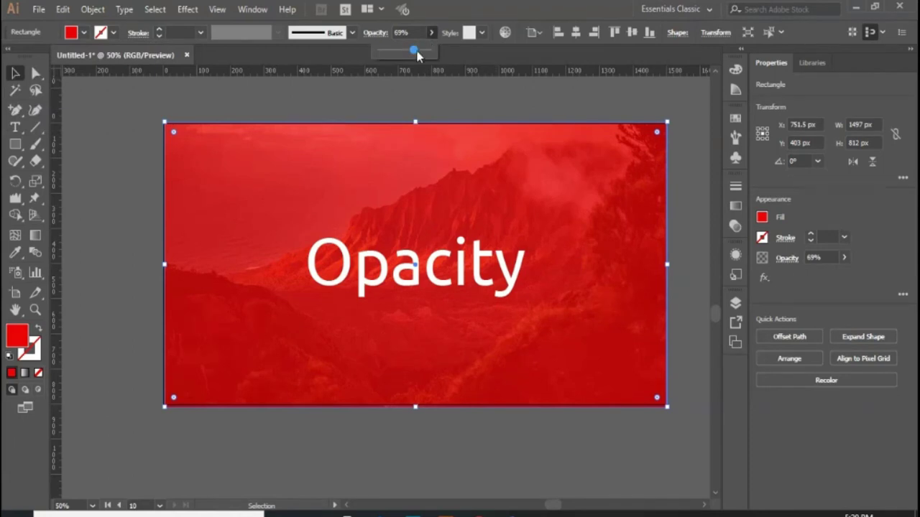
left_click_drag(414, 51, 402, 51)
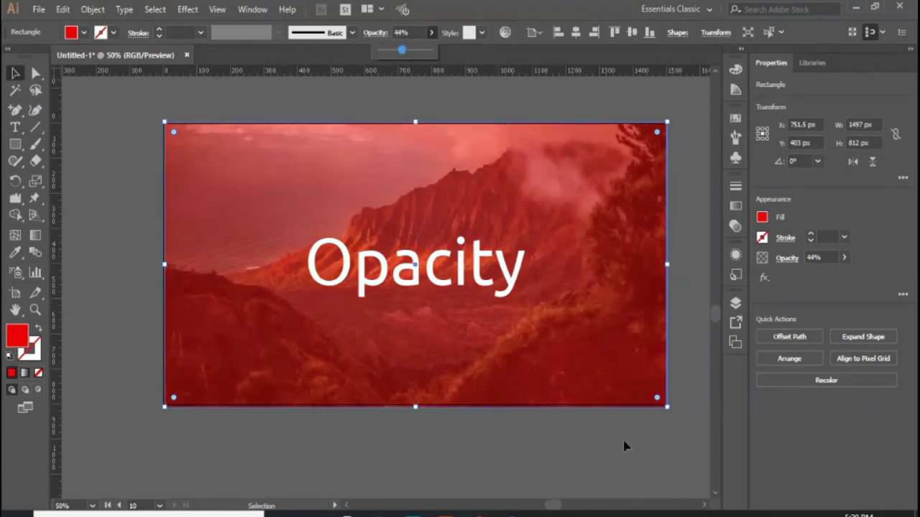
Try orange, green and teal fills on the overlay, settling on blue.
left_click(84, 33)
left_click(132, 57)
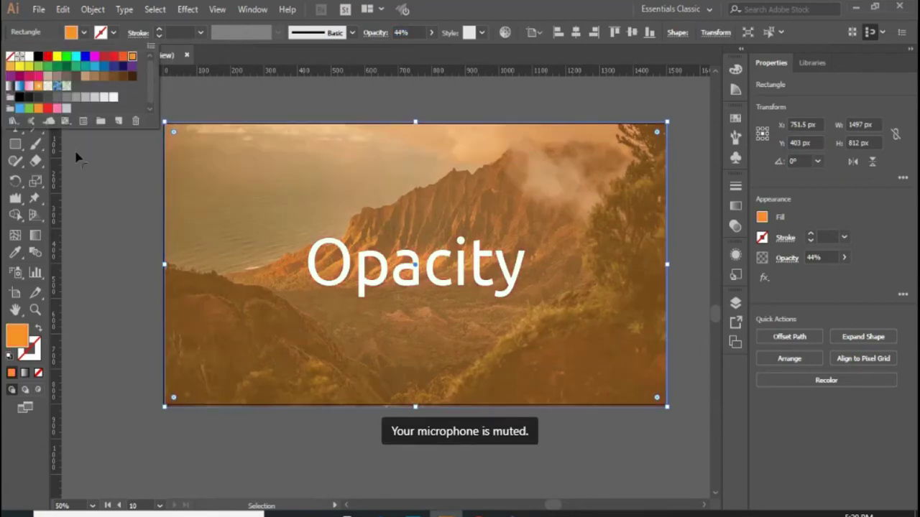
left_click(39, 66)
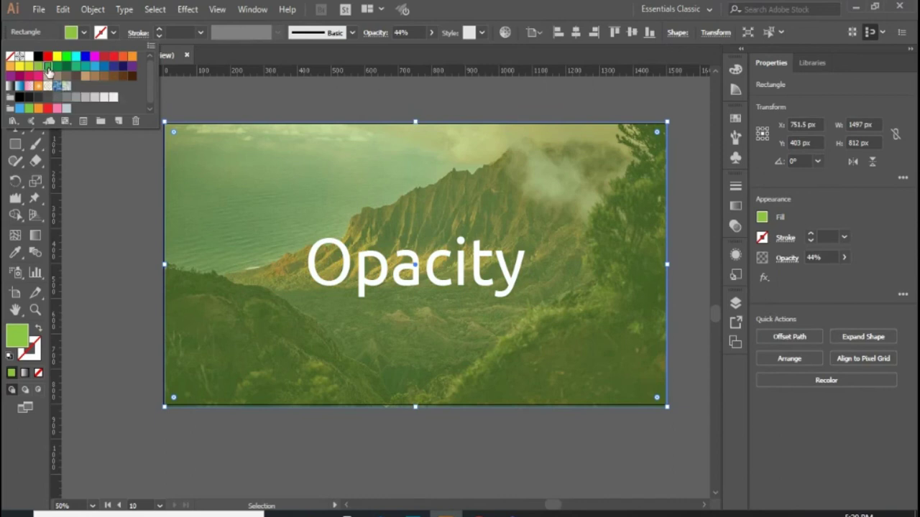
left_click(49, 66)
left_click(60, 67)
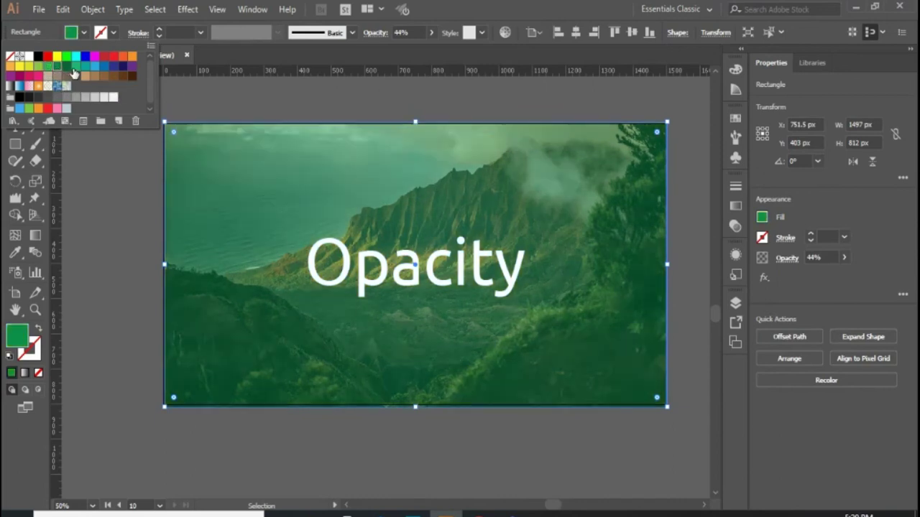
left_click(77, 66)
left_click(106, 68)
left_click(114, 67)
left_click(105, 68)
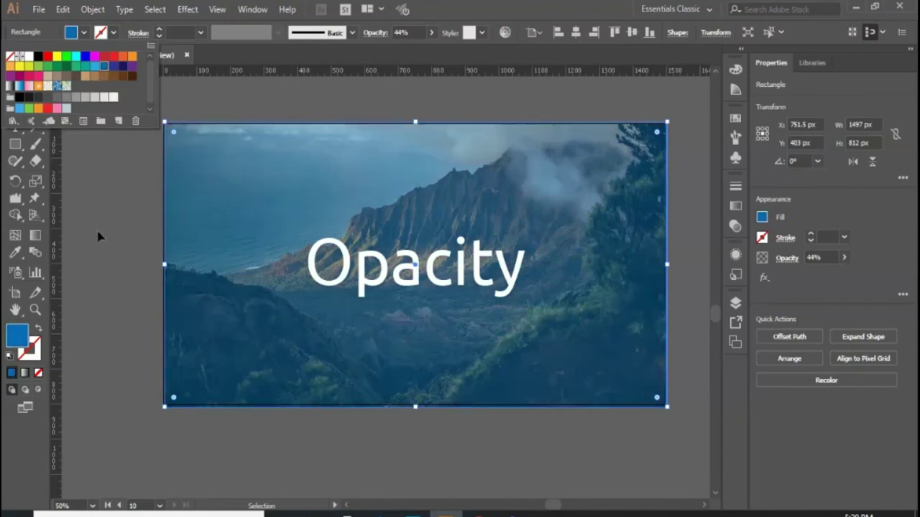
left_click(106, 249)
Deselect, then reselect the blue overlay rectangle.
left_click(219, 472)
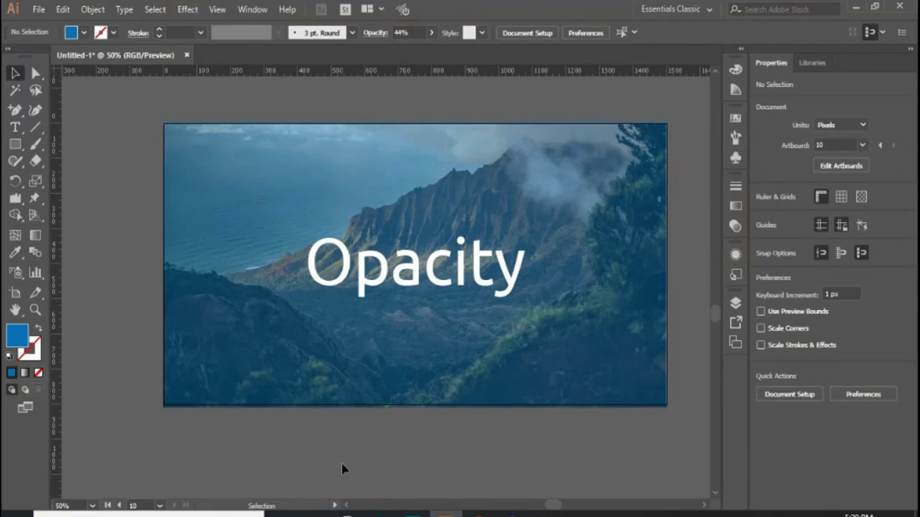
left_click(501, 381)
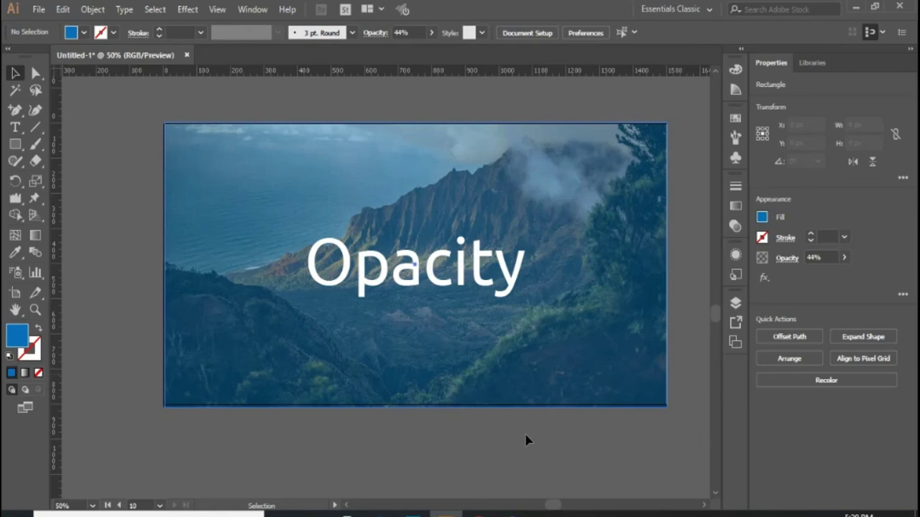
left_click(503, 323)
left_click(432, 32)
Raise the blue rectangle's opacity back to 100%.
left_click_drag(421, 51, 430, 49)
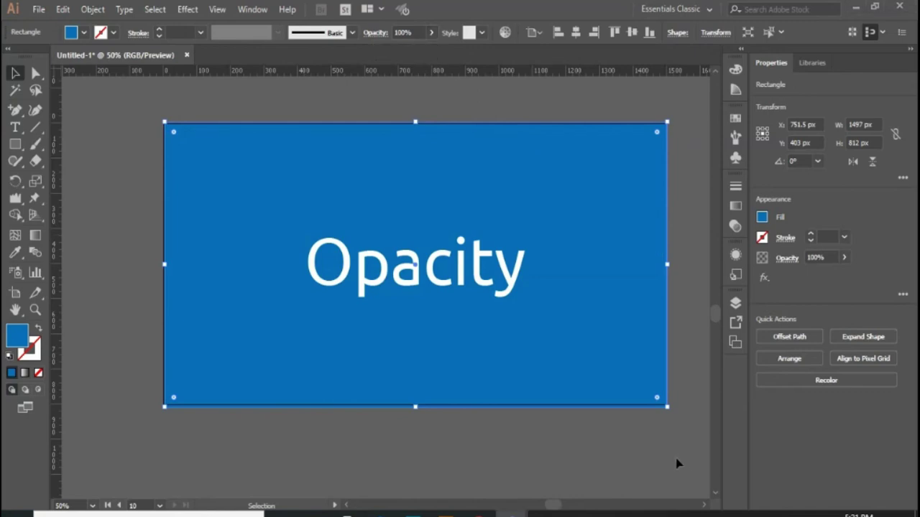
left_click(740, 262)
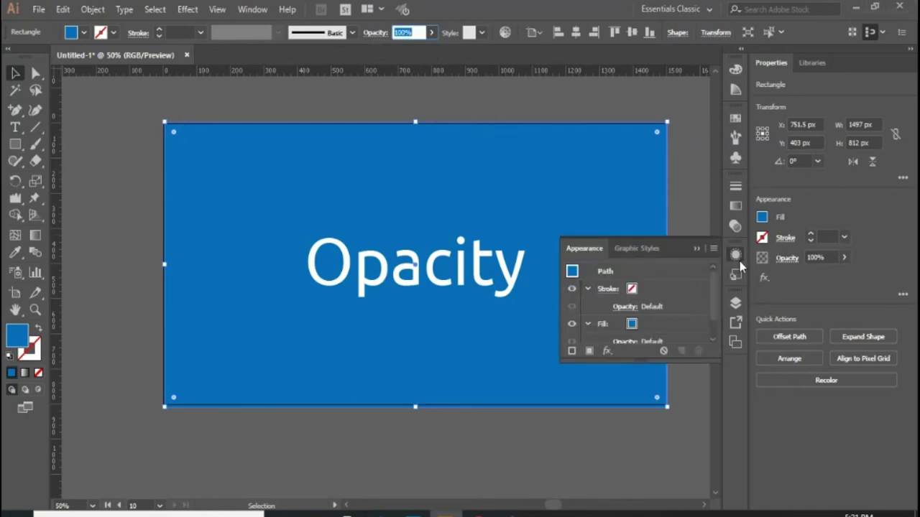
left_click(738, 276)
Set the rectangle's blend mode to Darken in the Transparency panel.
left_click(734, 227)
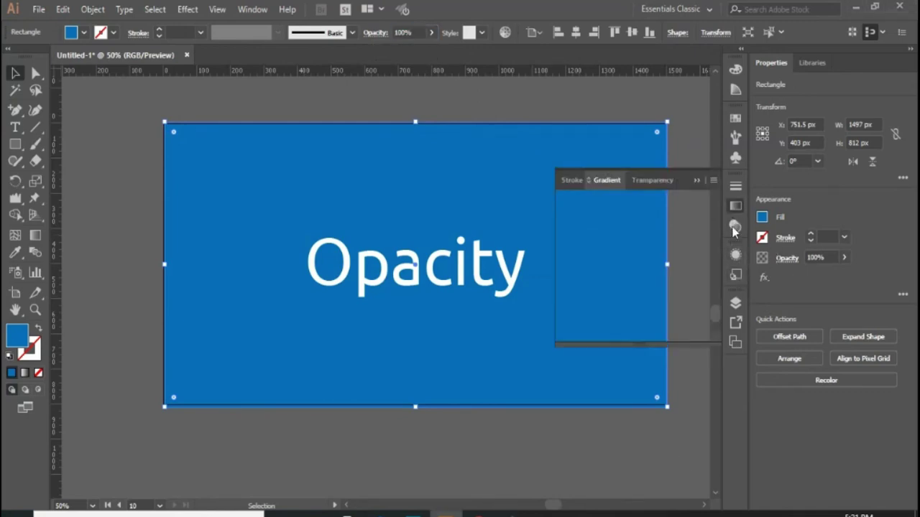
left_click(733, 227)
left_click(734, 227)
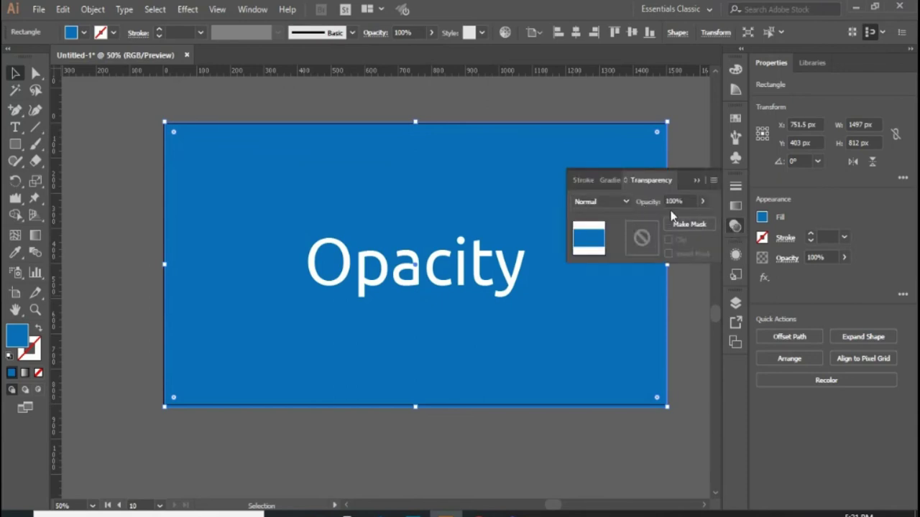
left_click(612, 204)
left_click(597, 230)
Reset the blend mode to Normal, lower the opacity, then switch to Darken.
left_click(617, 206)
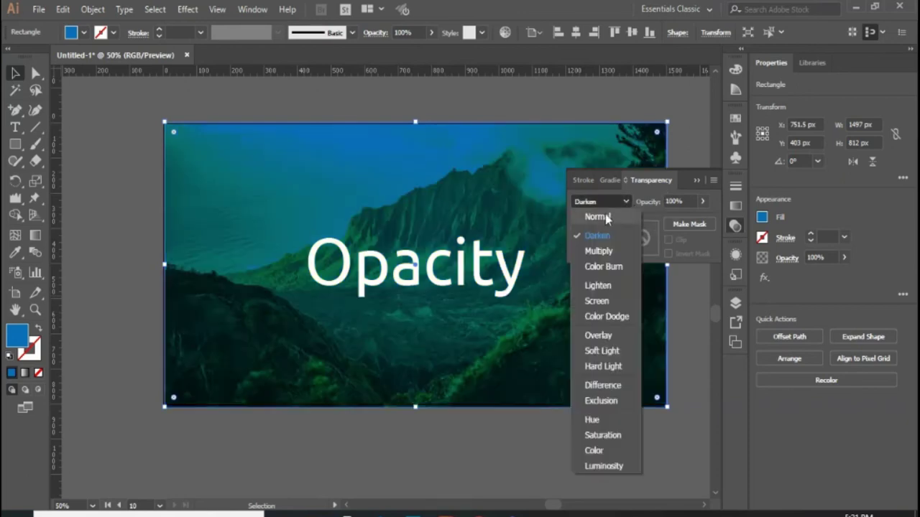
left_click(606, 213)
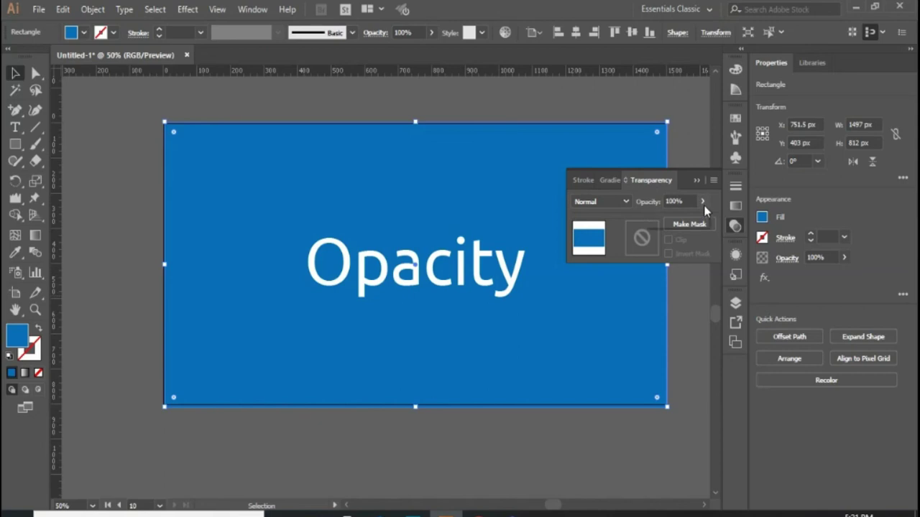
left_click_drag(703, 205, 681, 217)
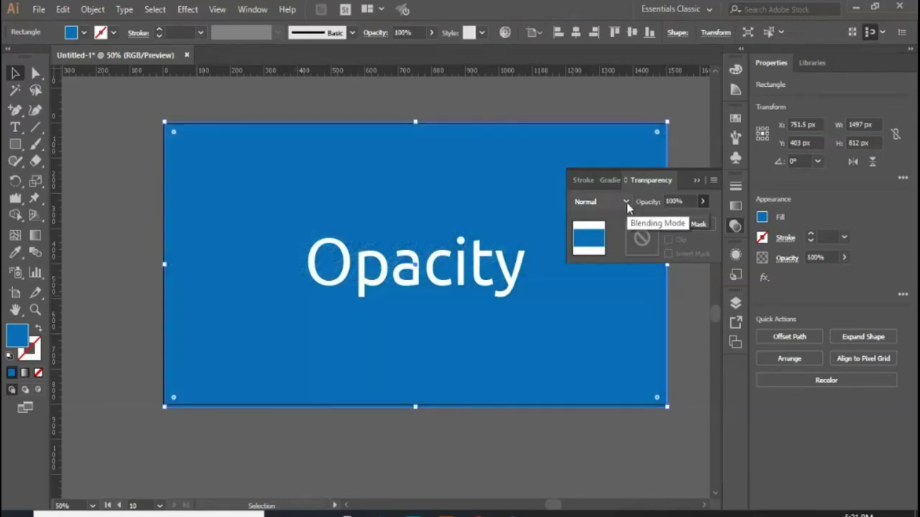
left_click(623, 202)
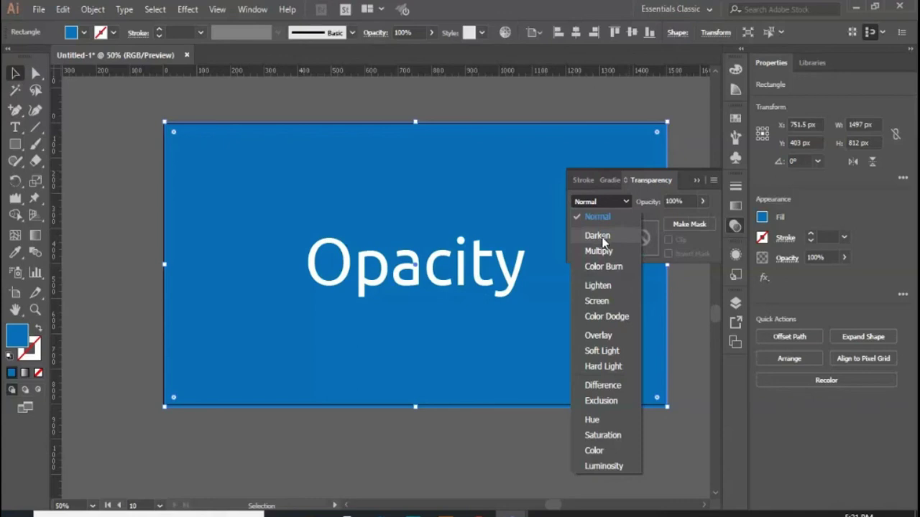
left_click(601, 237)
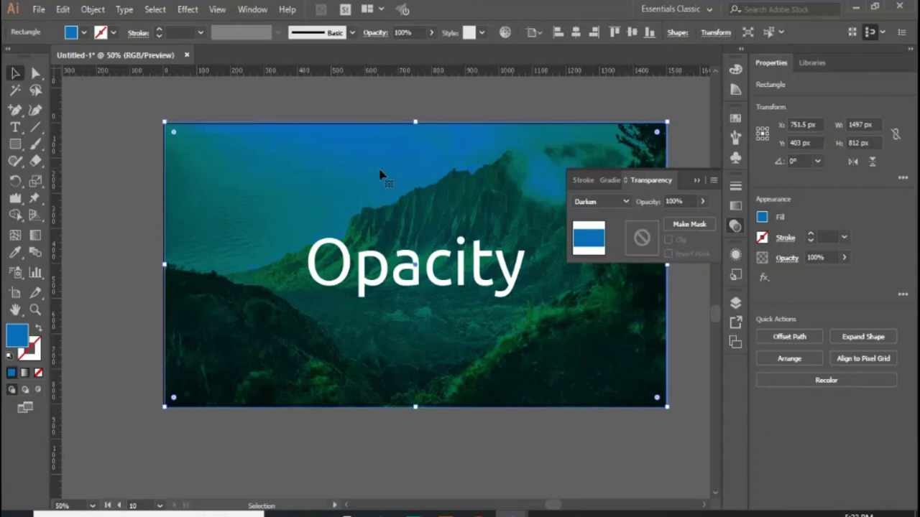
left_click(619, 205)
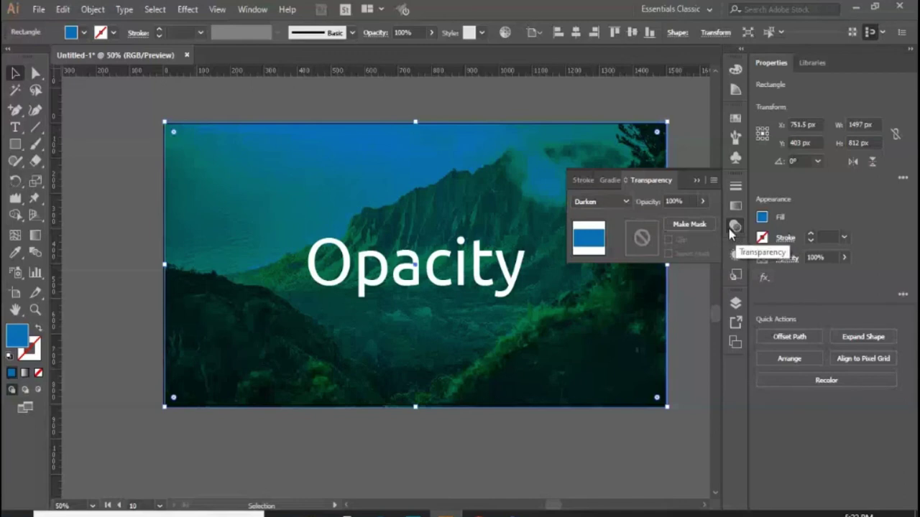
left_click(627, 202)
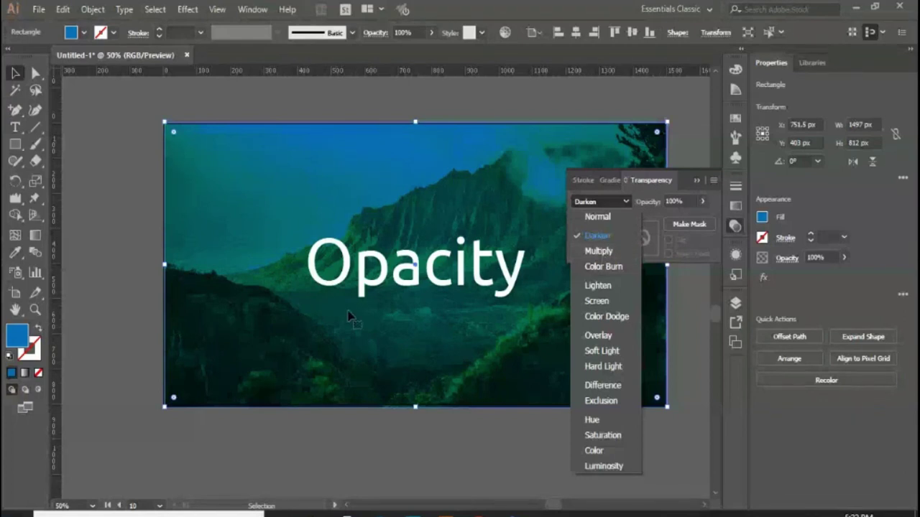
left_click_drag(689, 180, 614, 100)
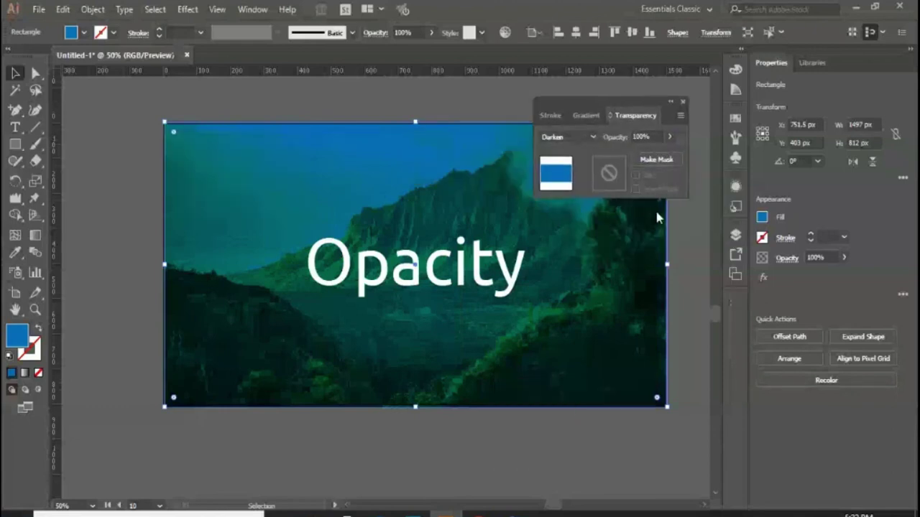
Try the Multiply, Color Burn, Lighten and Screen blend modes on the rectangle.
left_click(591, 140)
left_click(557, 187)
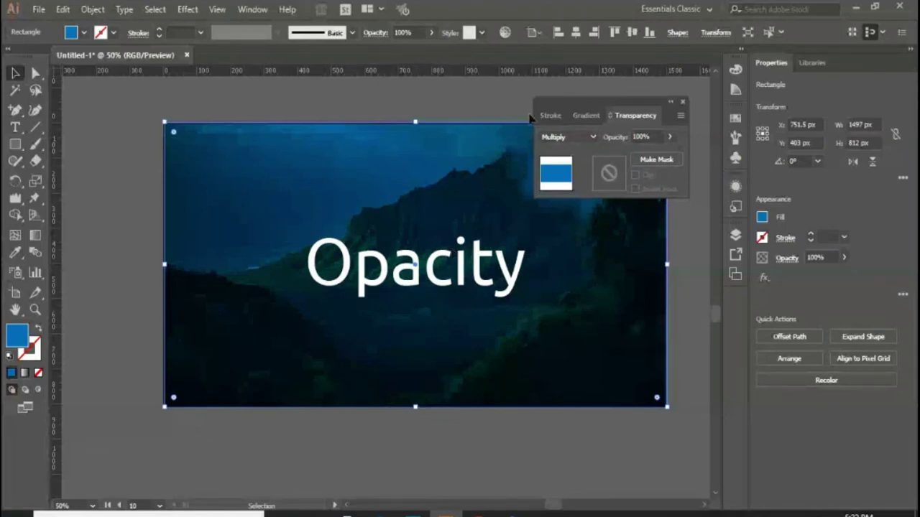
left_click(588, 135)
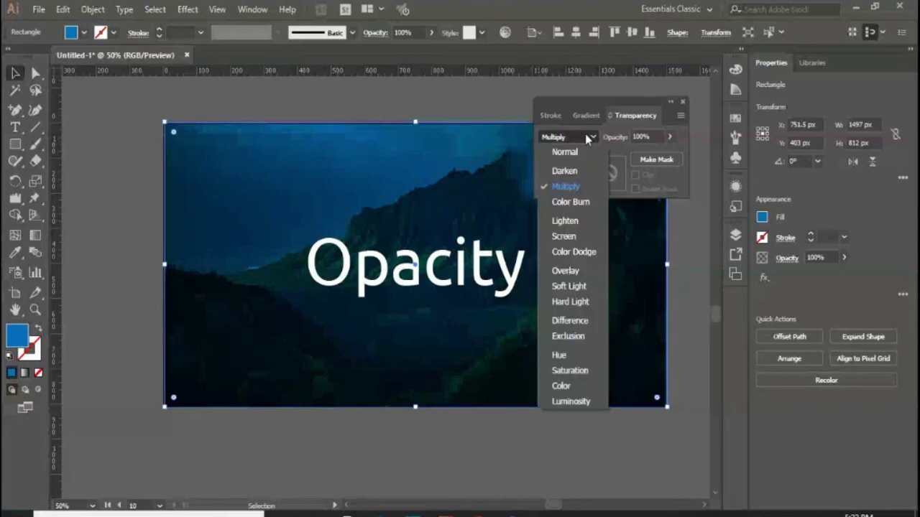
left_click(568, 203)
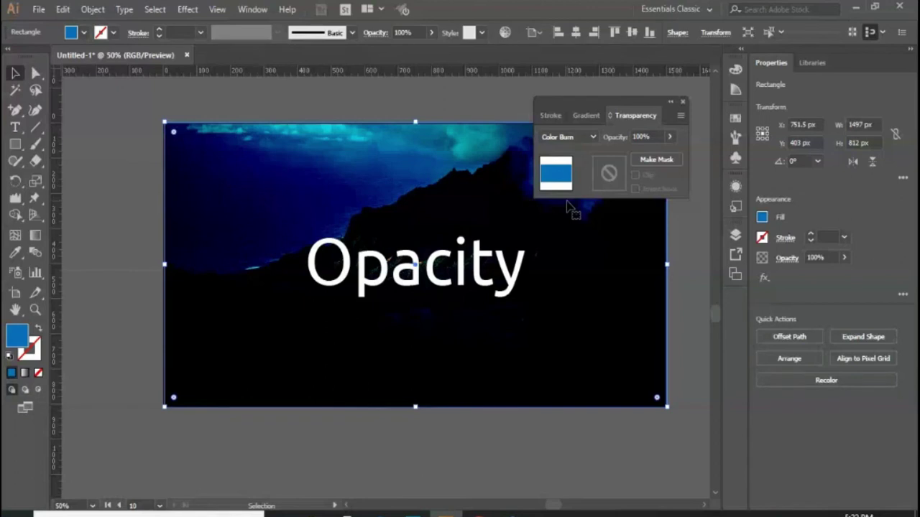
left_click(581, 140)
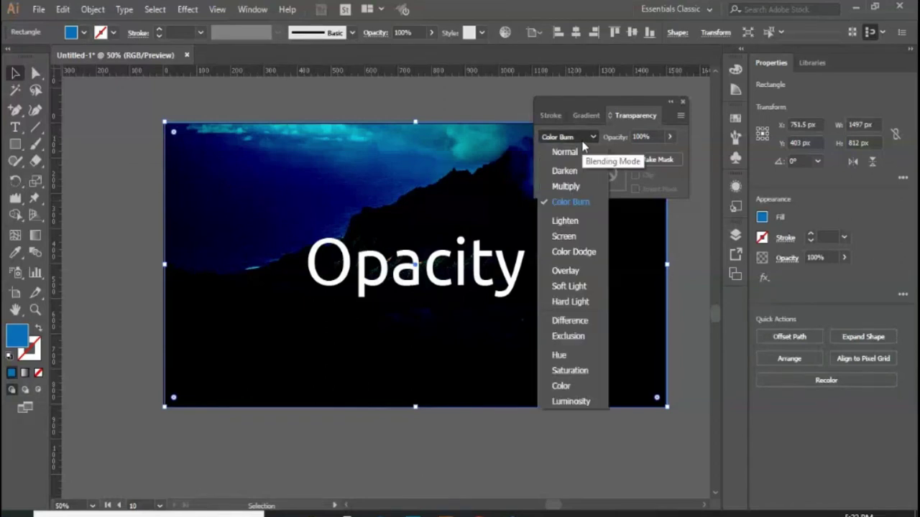
left_click(562, 223)
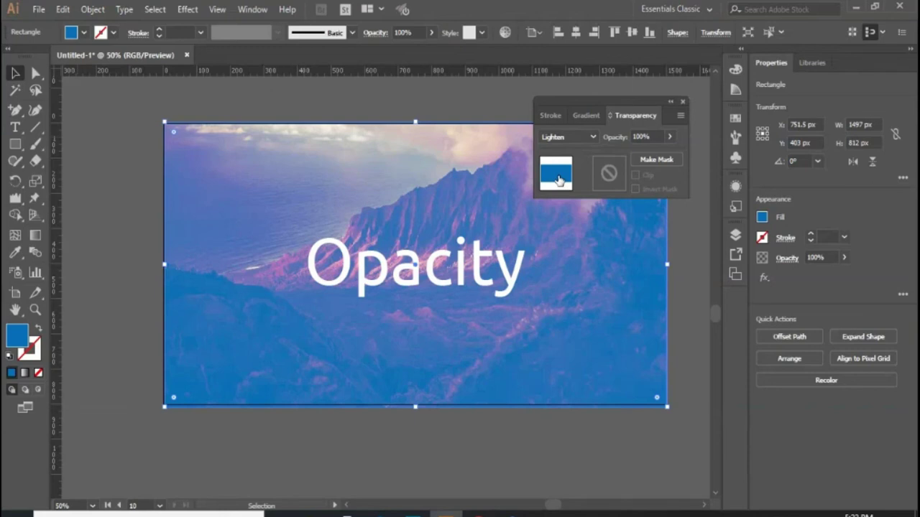
left_click(567, 136)
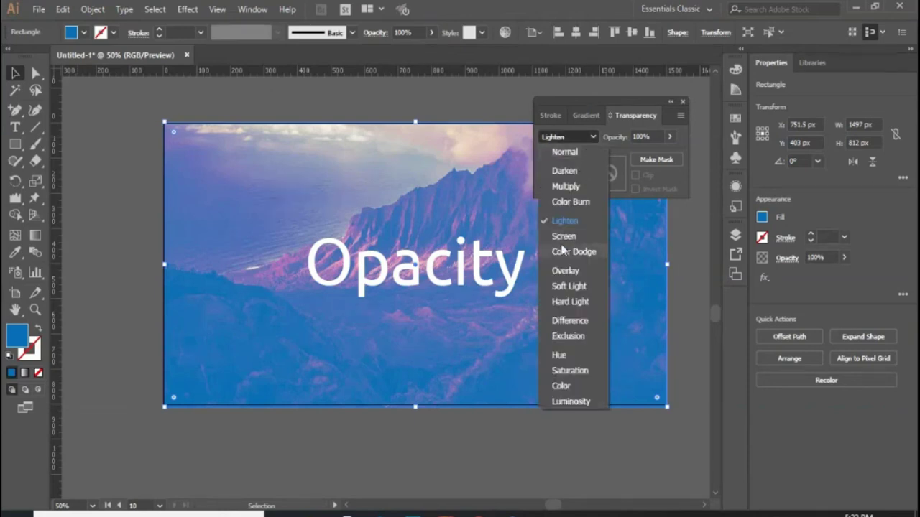
left_click(563, 237)
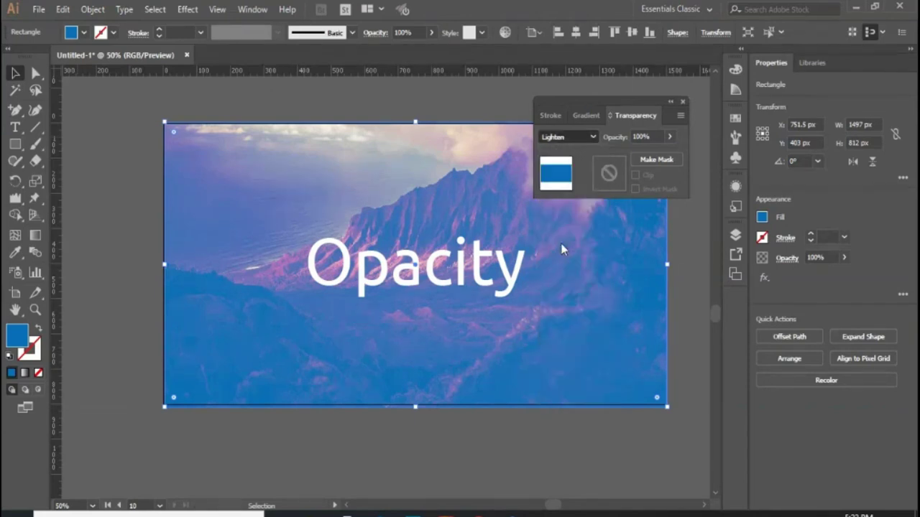
Step through Color Dodge, Overlay, Soft Light and Hard Light, ending on Difference.
left_click(568, 137)
left_click(567, 252)
left_click(585, 139)
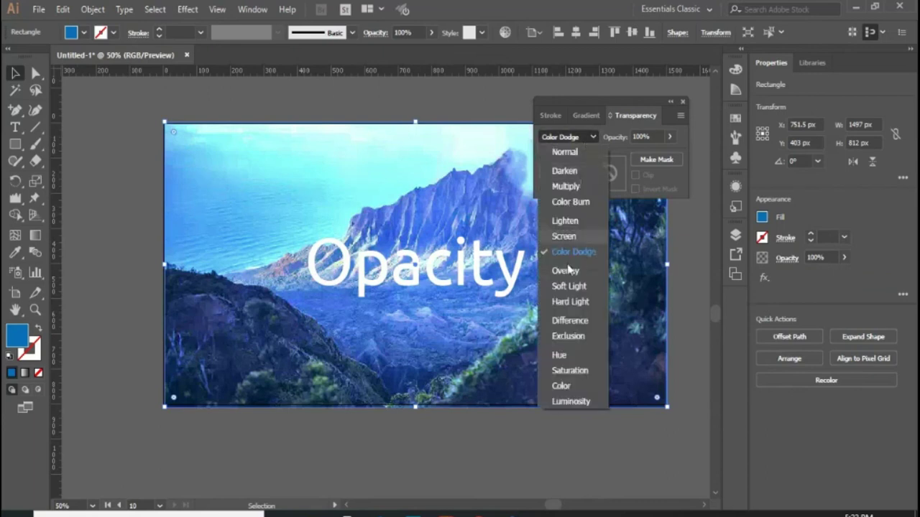
left_click(565, 271)
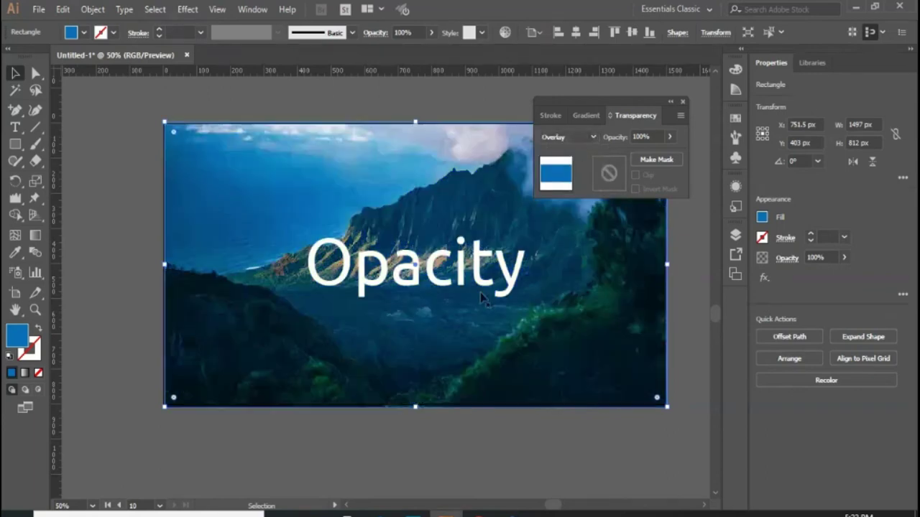
left_click(587, 137)
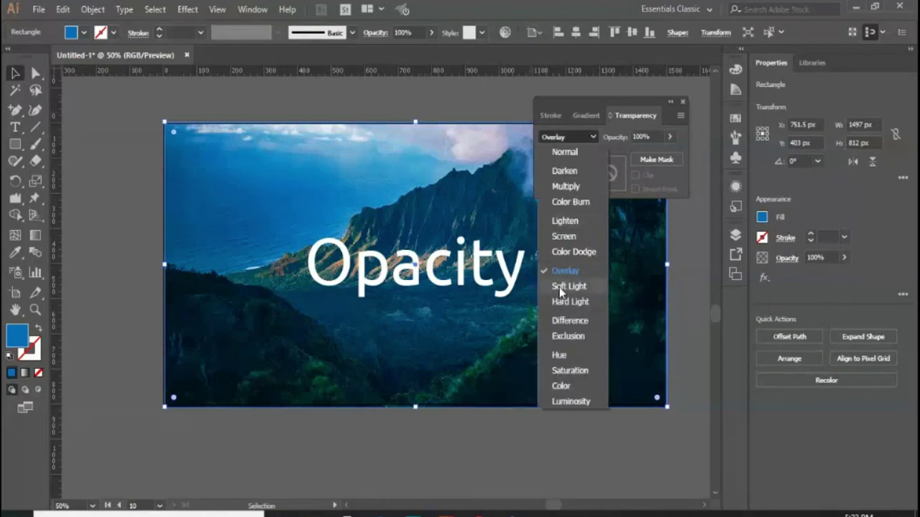
left_click(560, 283)
left_click(584, 137)
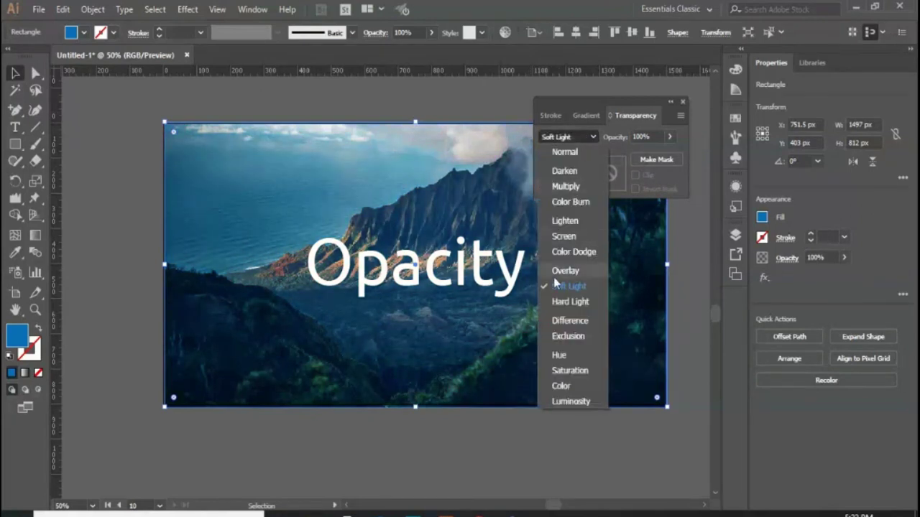
left_click(552, 303)
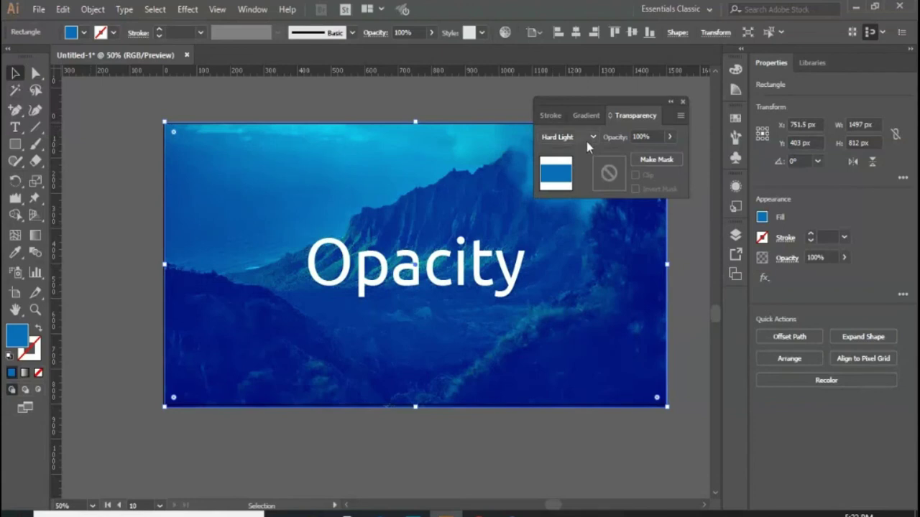
left_click(588, 137)
left_click(561, 321)
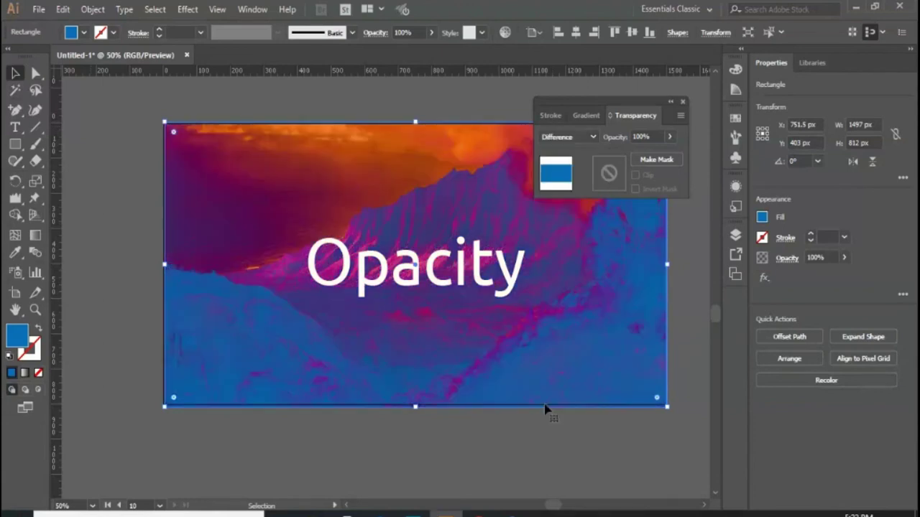
left_click(544, 427)
left_click(565, 388)
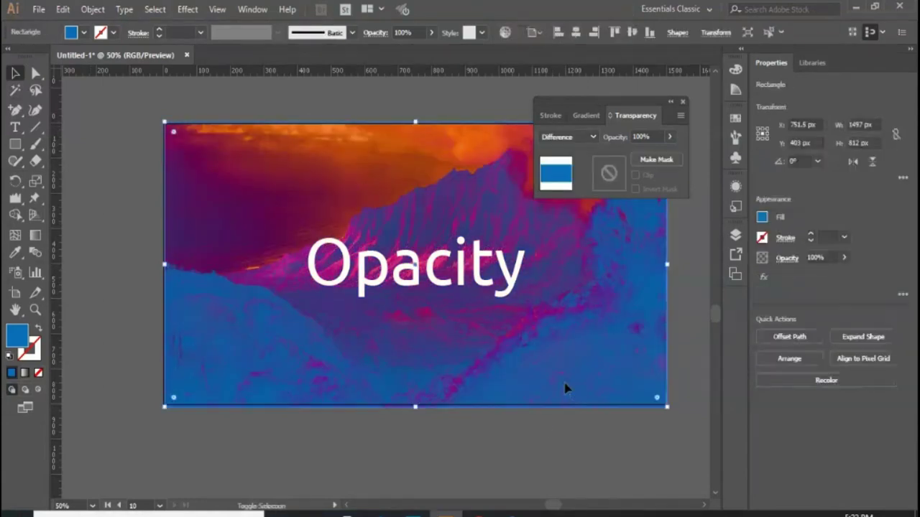
Nudge the blue rectangle left and dock the Transparency panel group with the other panels.
key("shift+Left")
key("shift+Left")
key("shift+Left")
key("shift+Left")
key("shift+Left")
key("shift+Left")
key("shift+Left")
key("shift+Left")
key("shift+Left")
key("shift+Left")
key("shift+Left")
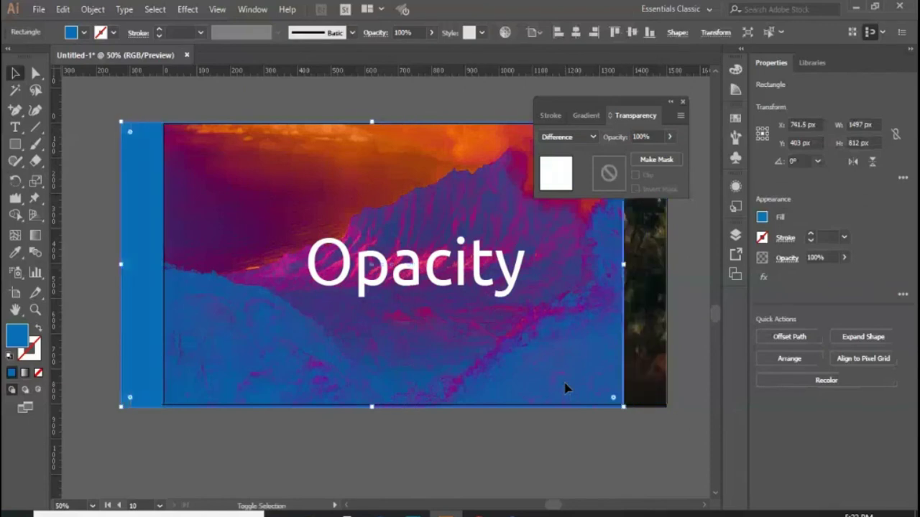
key("shift+Left")
key("shift+Left")
key("shift+Left")
key("shift+Left")
key("shift+Left")
key("shift+Left")
key("shift+Left")
key("shift+Left")
key("shift+Left")
key("shift+Left")
key("shift+Left")
key("shift+Left")
key("shift+Left")
key("shift+Left")
key("shift+Left")
key("shift+Left")
key("shift+Left")
key("shift+Left")
key("shift+Left")
key("shift+Left")
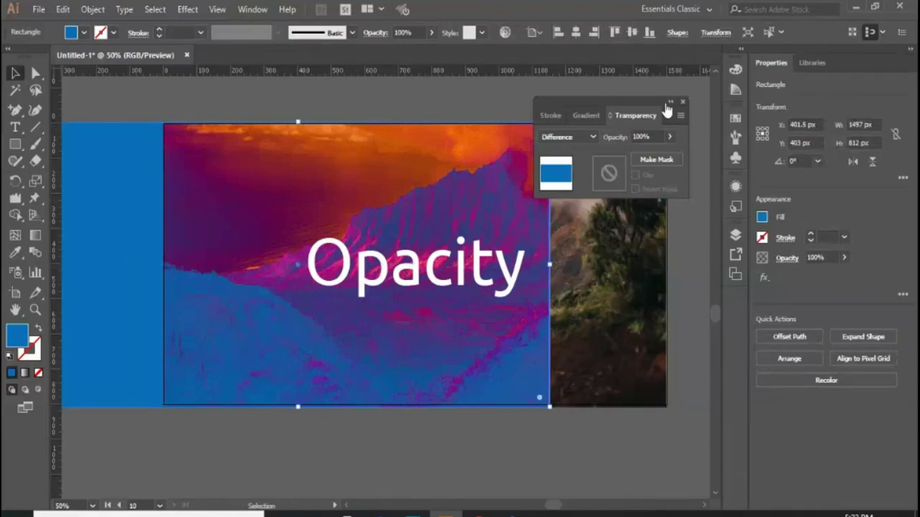
left_click(669, 102)
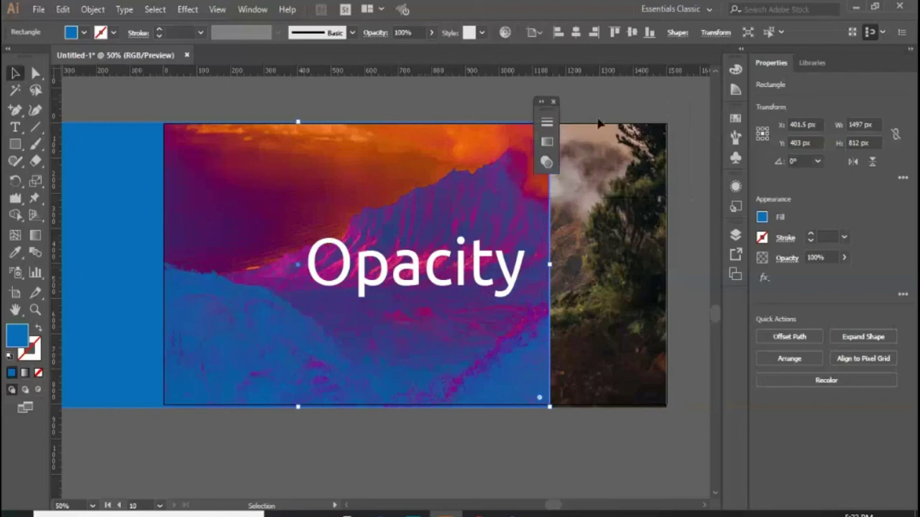
left_click_drag(545, 101, 734, 294)
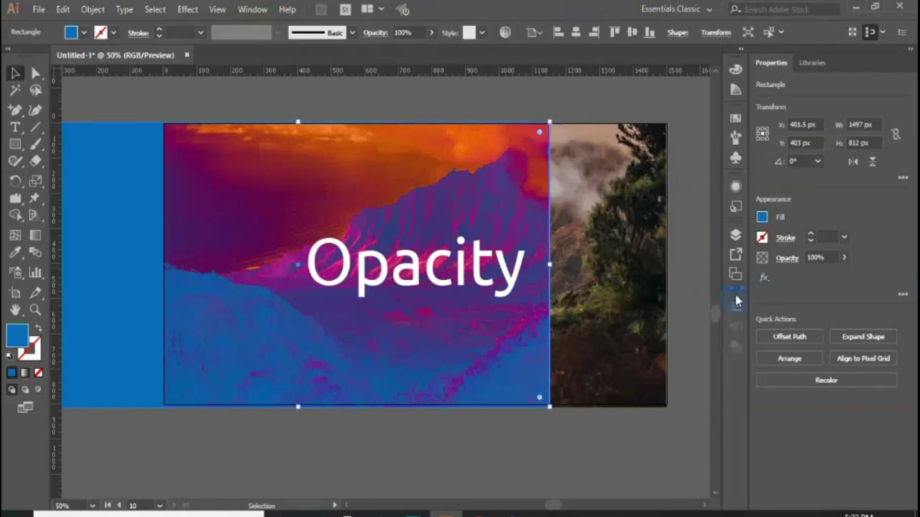
Try Hue, Saturation and Color blend modes on the rectangle, then settle on Multiply.
left_click(734, 344)
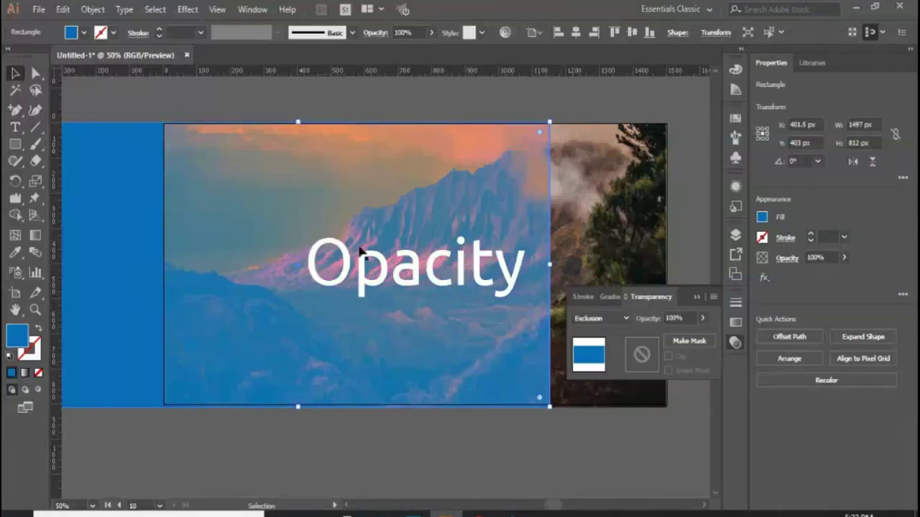
left_click(624, 318)
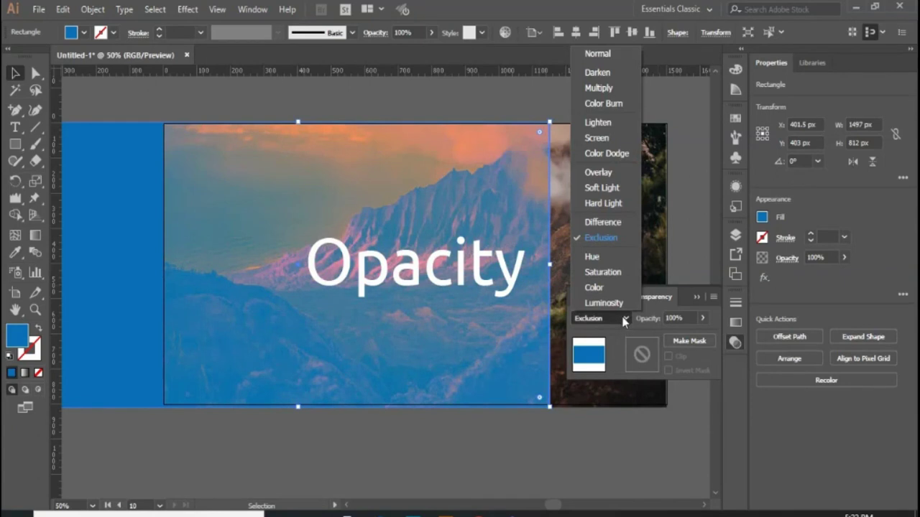
left_click(602, 258)
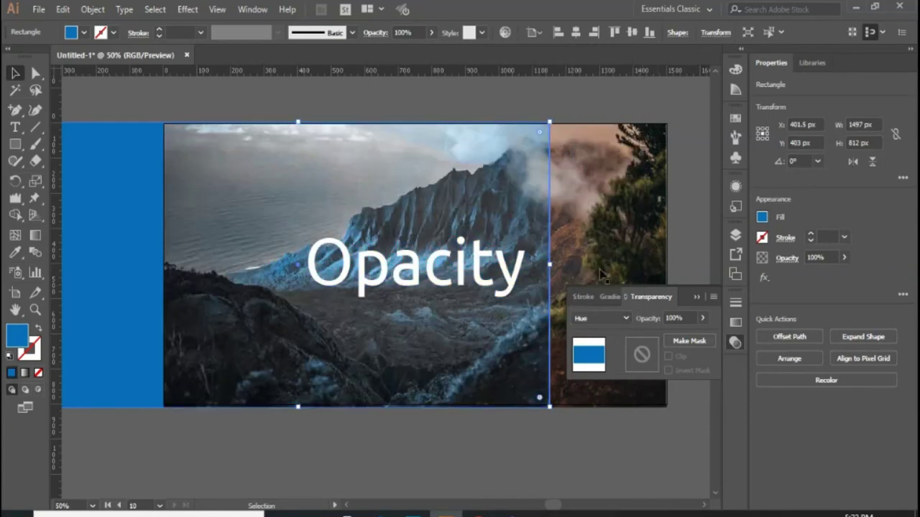
left_click(604, 318)
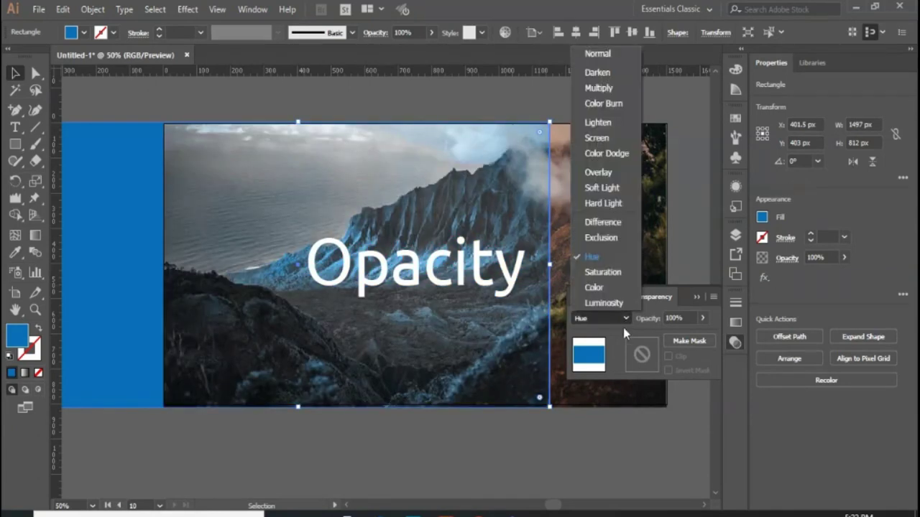
left_click(602, 269)
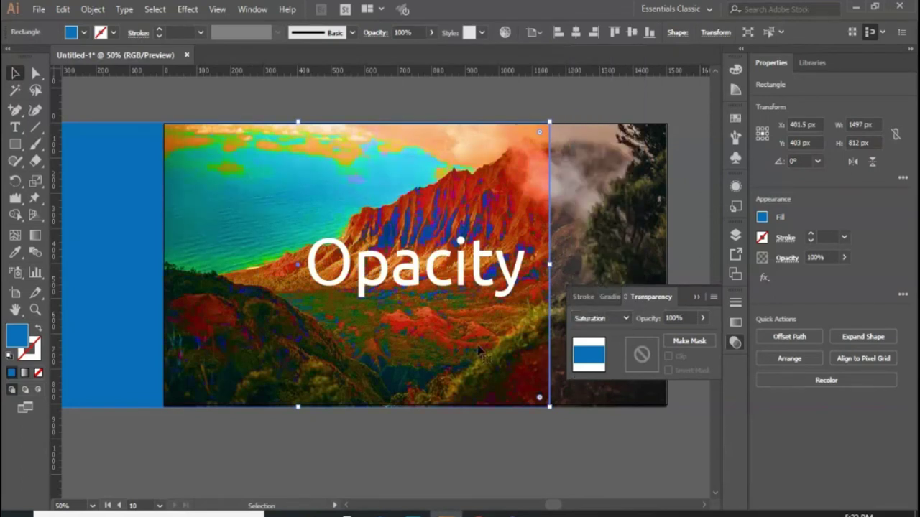
left_click(610, 319)
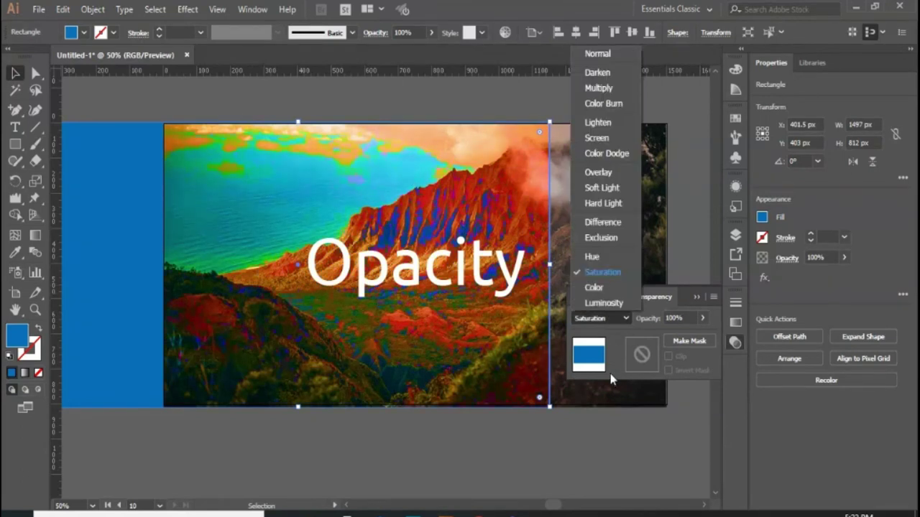
left_click(602, 287)
left_click(626, 322)
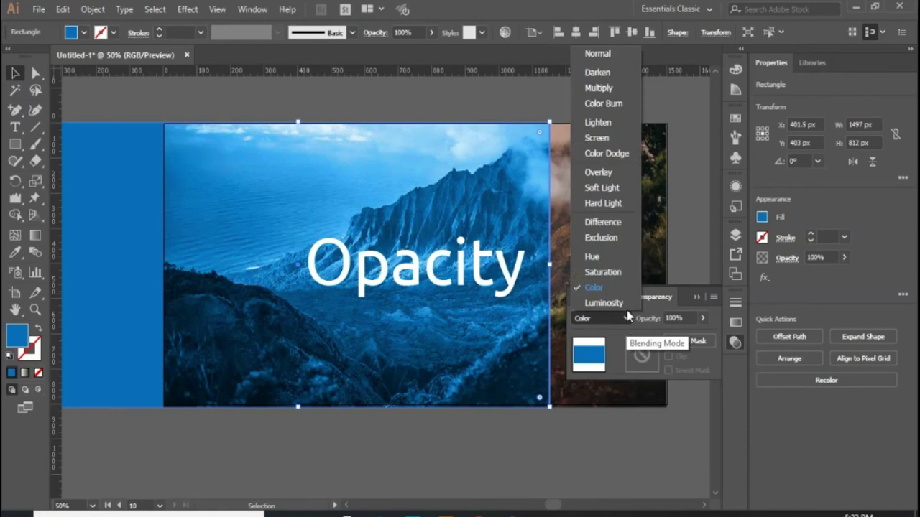
left_click(622, 89)
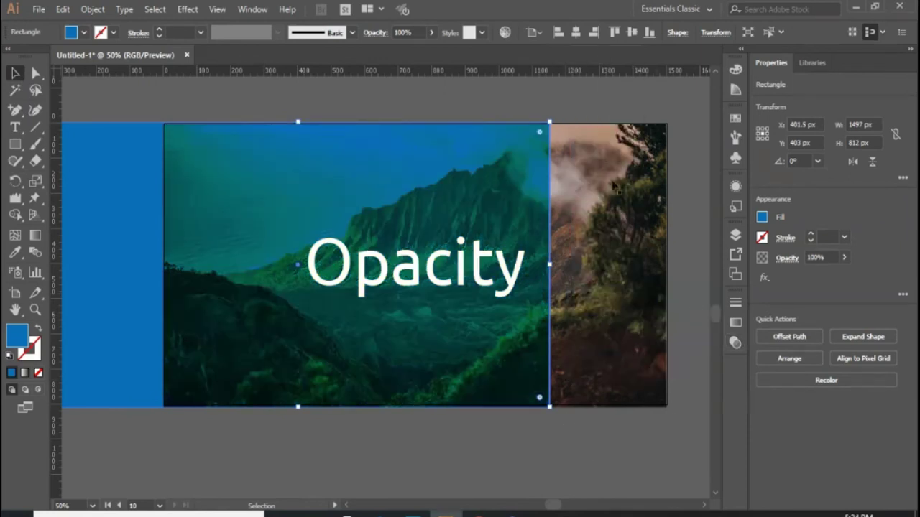
left_click(611, 466)
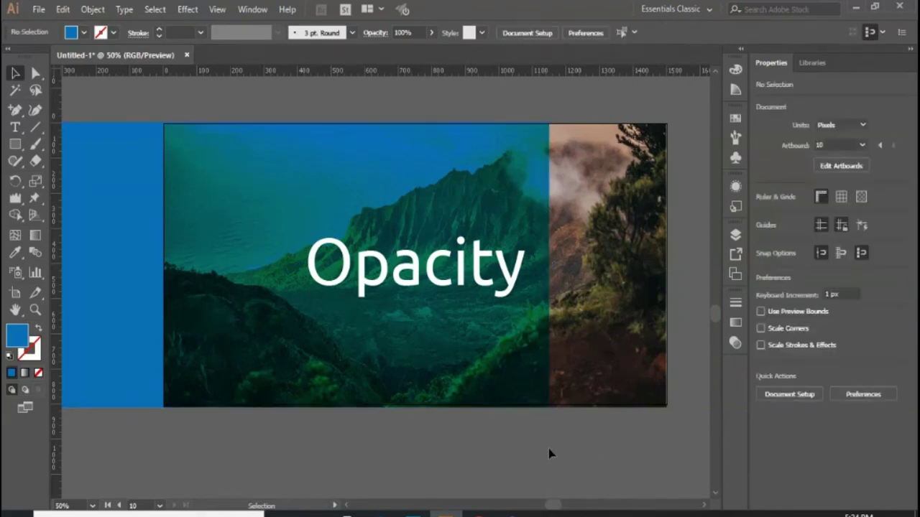
Undo the stray rectangle move, zoom out to 33.33%, and switch to the Artboard tool.
left_click_drag(467, 370, 365, 357)
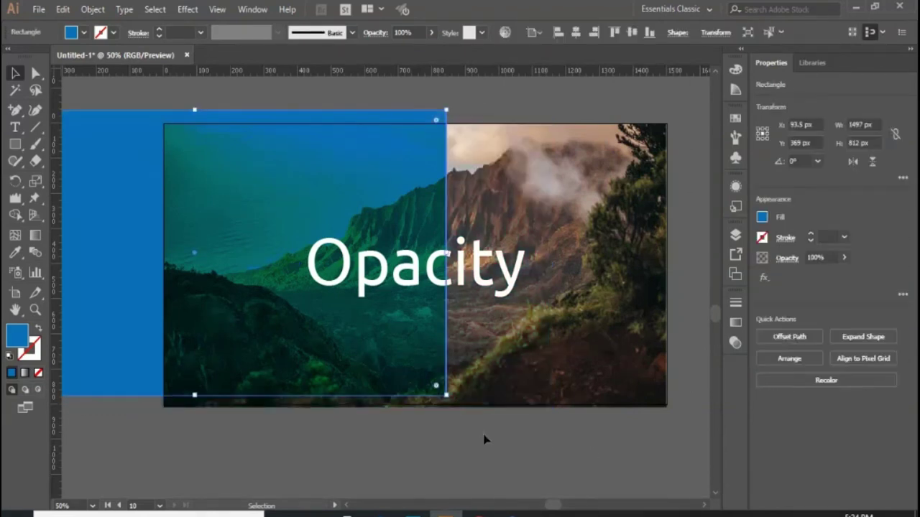
key("ctrl+z")
key("ctrl")
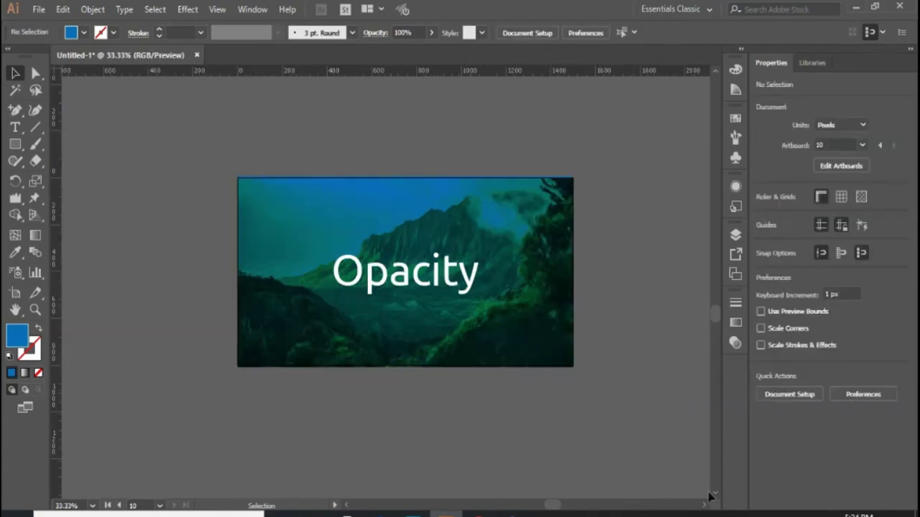
left_click(716, 494)
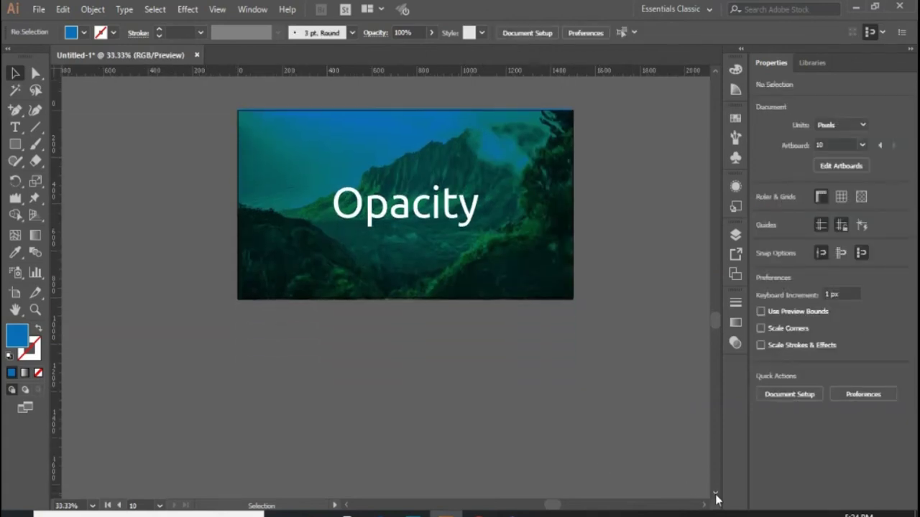
key("shift+o")
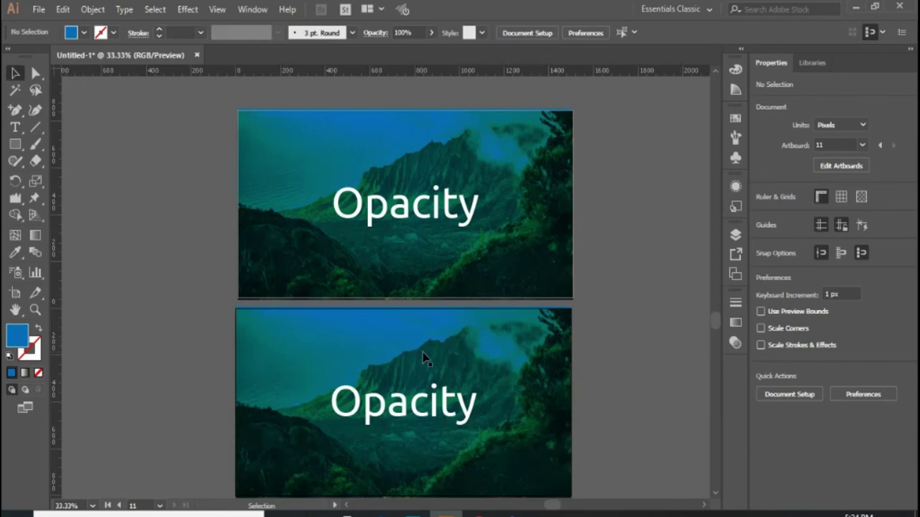
Alt-drag a copy of the artboard below and delete the copy's blue overlay rectangle.
left_click(424, 353)
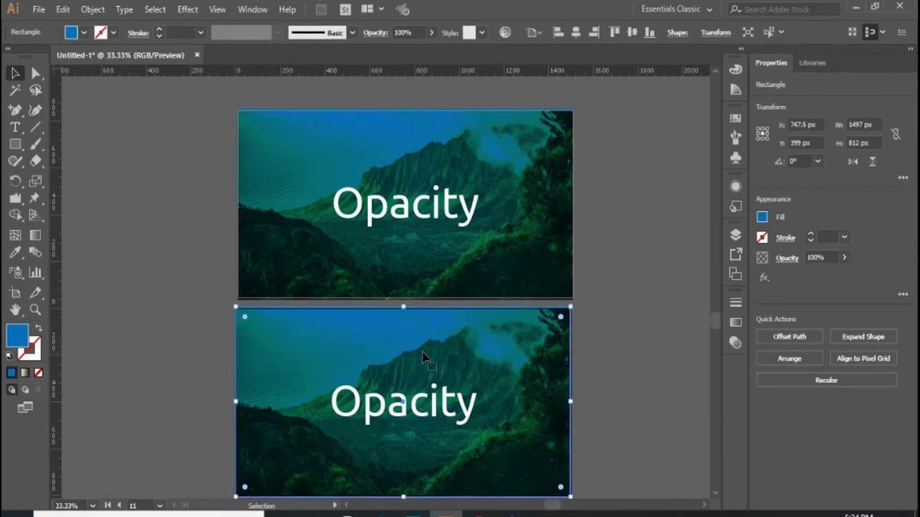
key("Delete")
left_click(716, 494)
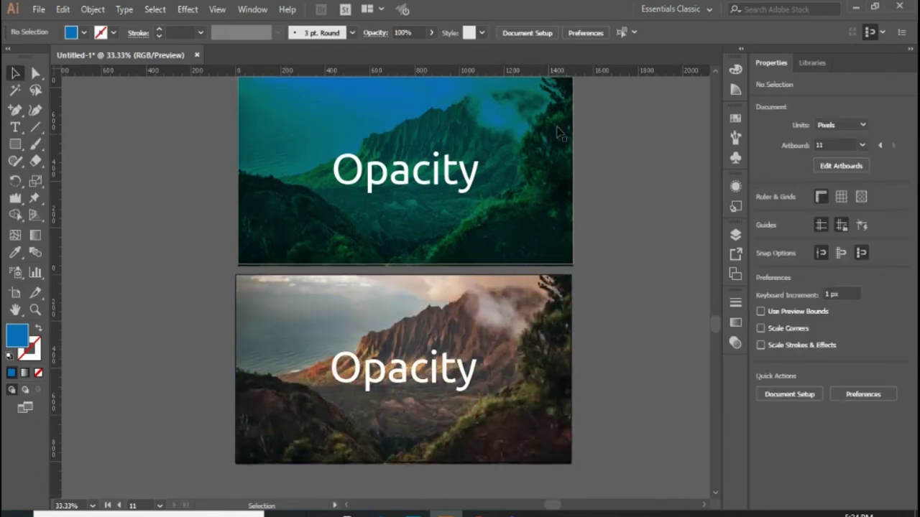
left_click(713, 75)
left_click(714, 74)
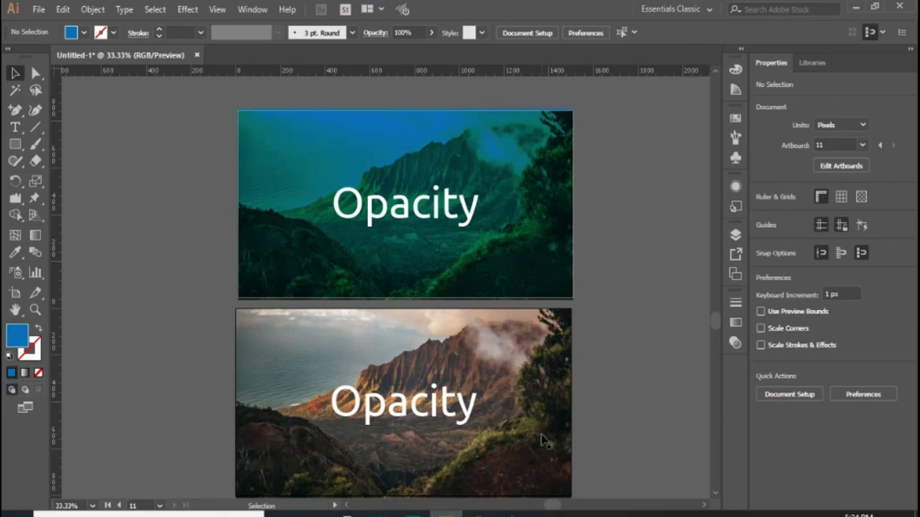
left_click(547, 388)
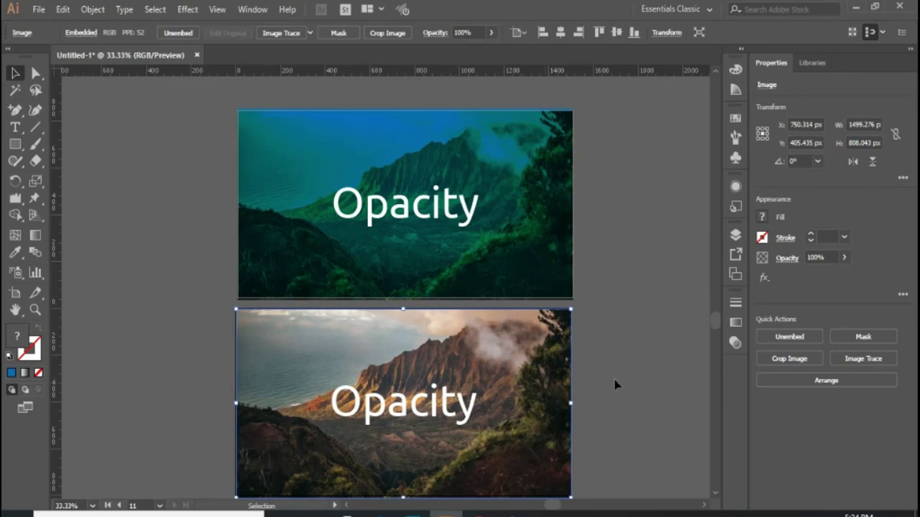
Lower the bottom mountain photo's opacity to 51% in the Transparency settings.
left_click(597, 388)
left_click(503, 345)
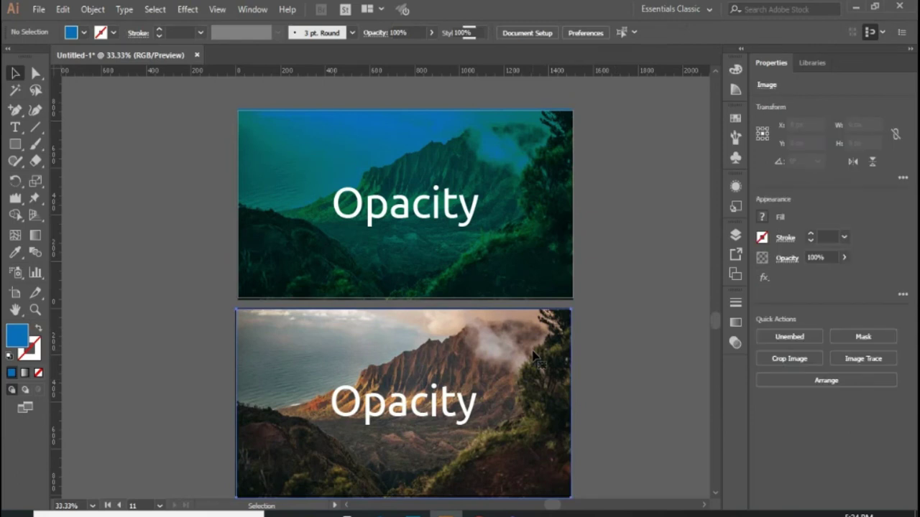
left_click(491, 33)
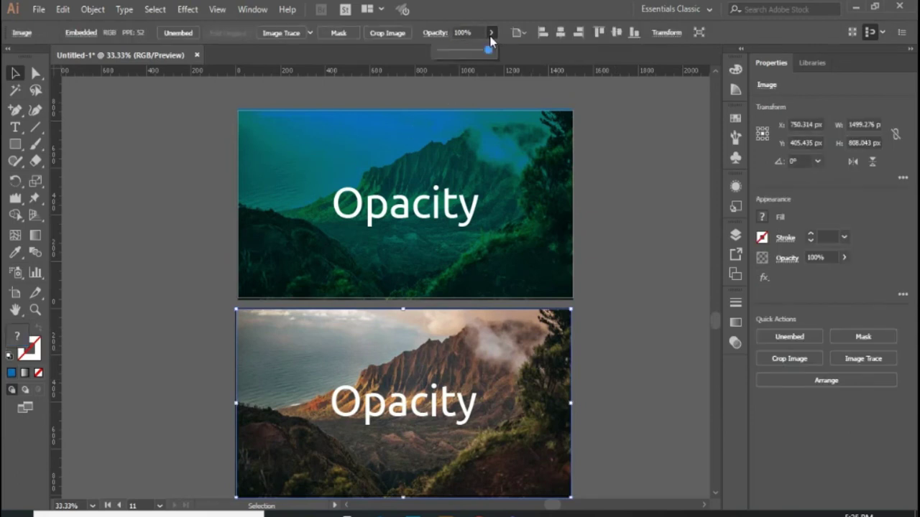
left_click_drag(488, 50, 511, 56)
left_click(734, 345)
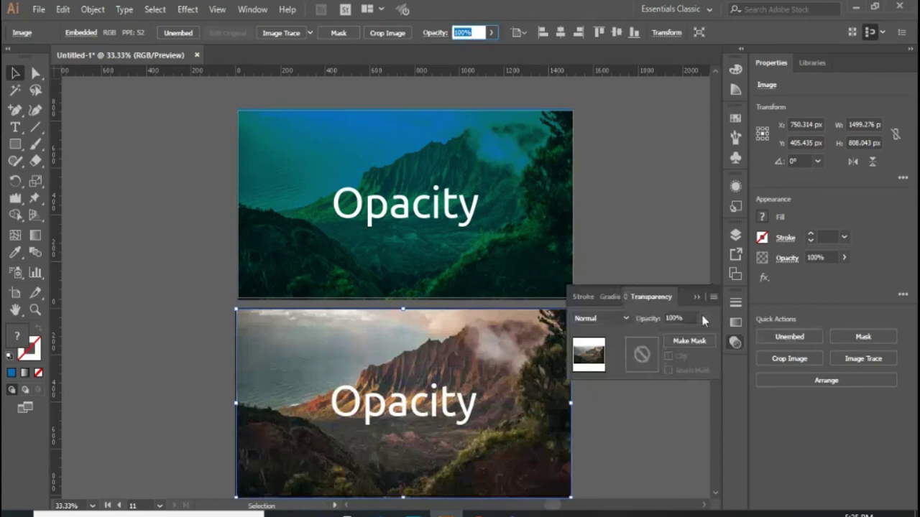
left_click(704, 320)
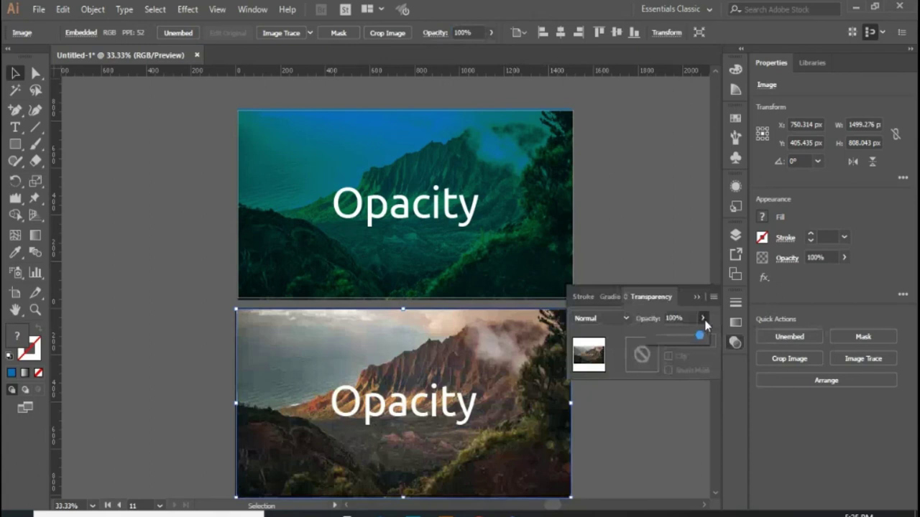
left_click_drag(700, 336, 684, 336)
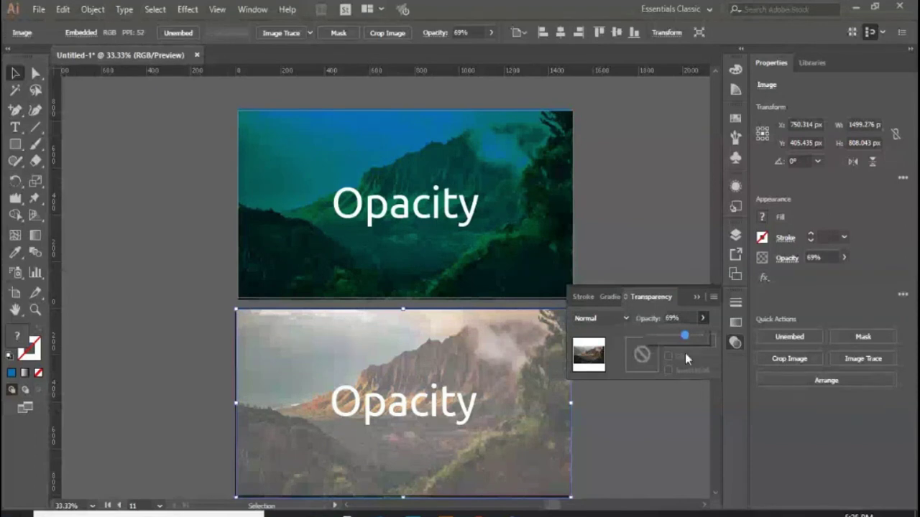
left_click_drag(684, 340, 676, 338)
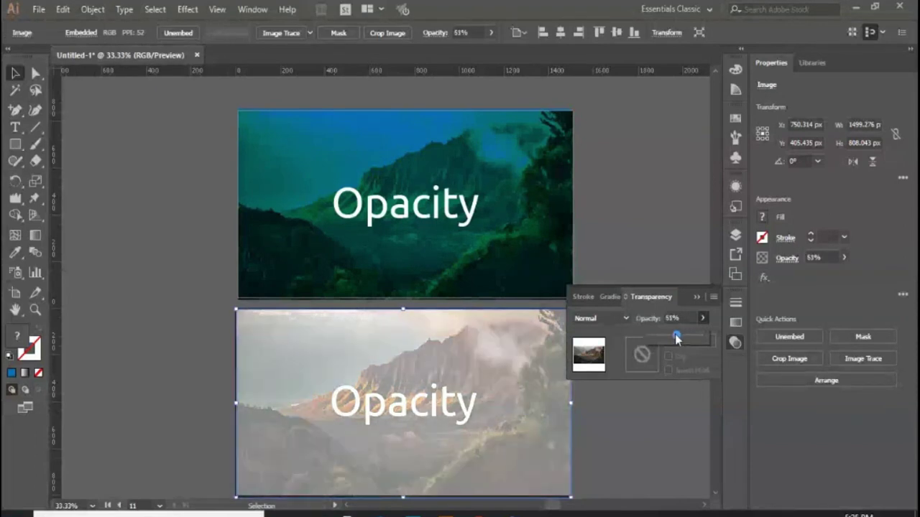
left_click(702, 318)
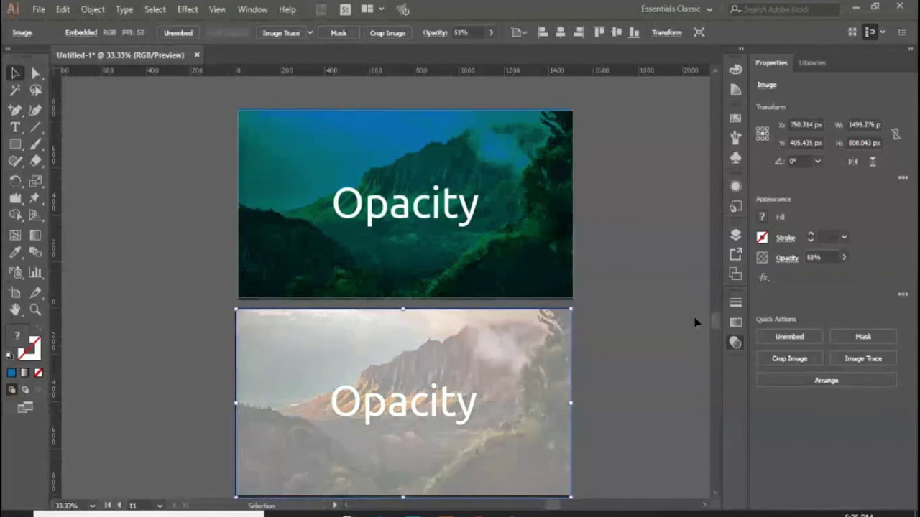
Fill the lower 'Opacity' text with black.
left_click(596, 401)
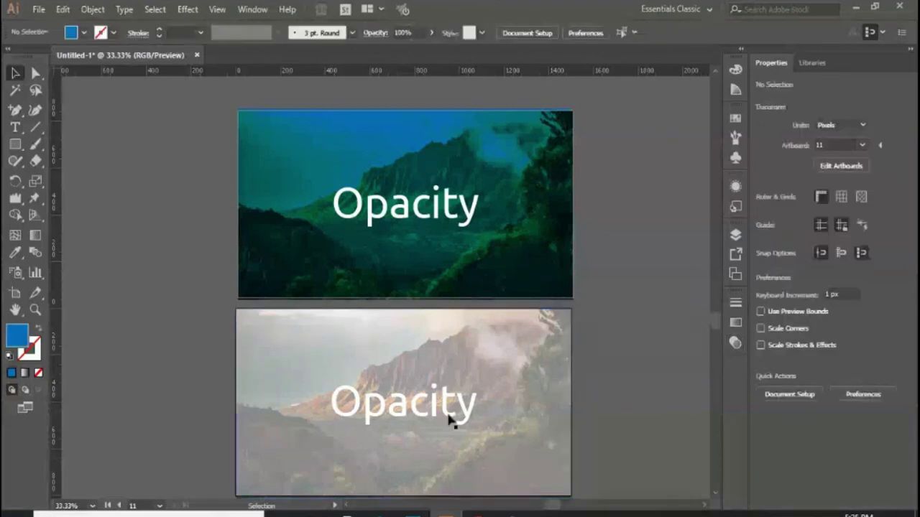
left_click(451, 422)
left_click(84, 33)
left_click(53, 74)
left_click(170, 311)
left_click(170, 311)
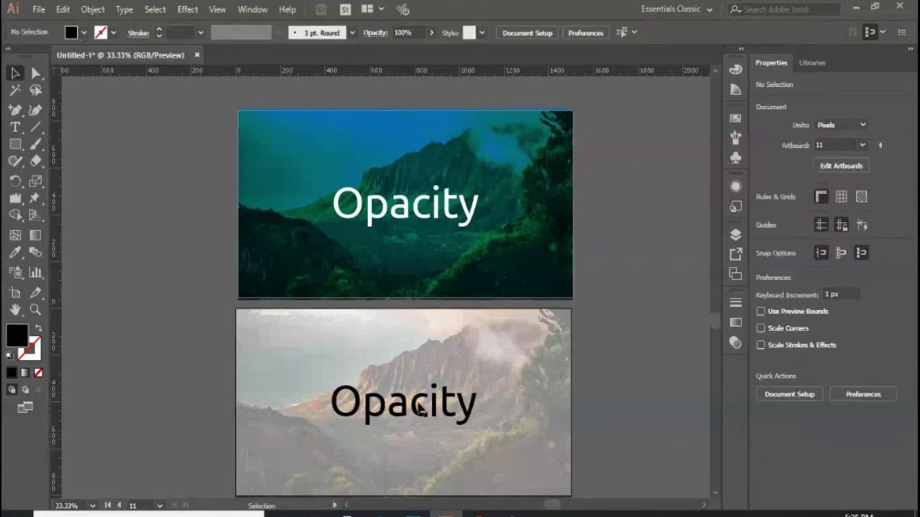
Return the bottom mountain photo to 100% opacity.
left_click(552, 388)
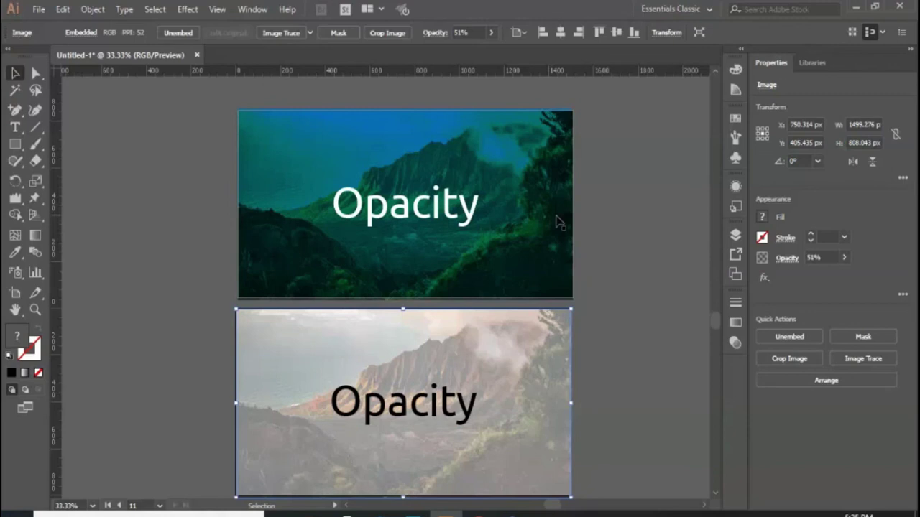
left_click(491, 32)
left_click_drag(461, 49, 489, 50)
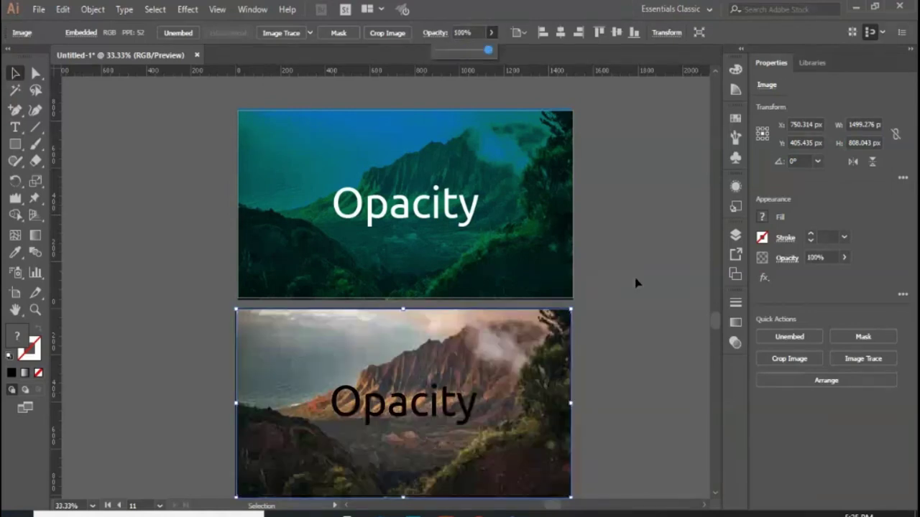
Set the top artboard's blue rectangle back to Normal blend mode.
left_click(632, 399)
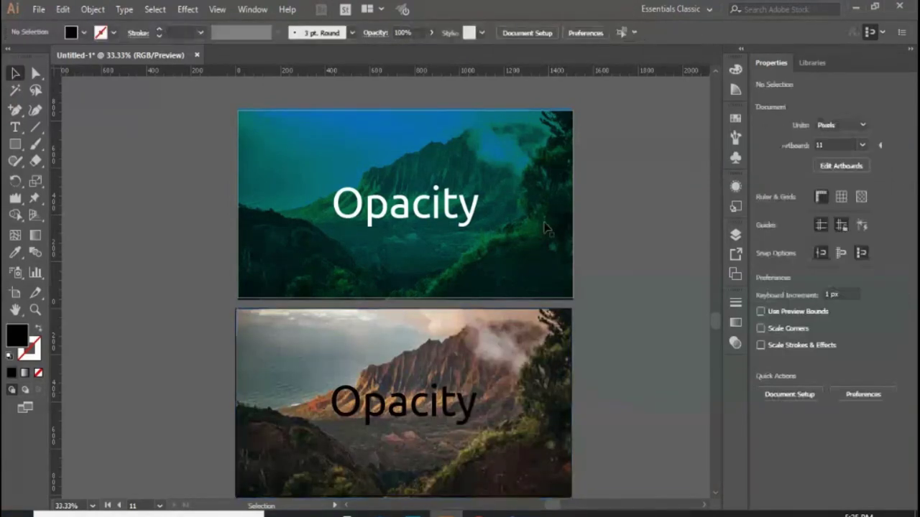
left_click(555, 240)
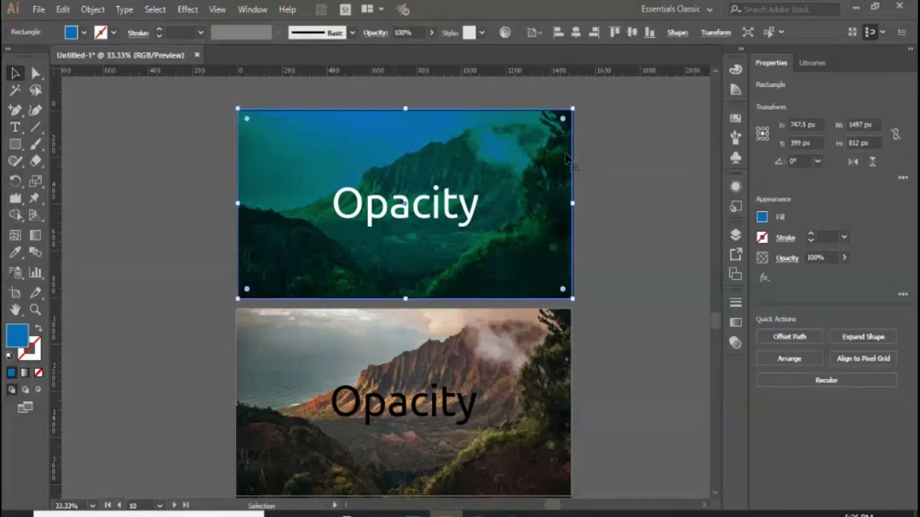
left_click(736, 342)
scroll(622, 321, "down", 1)
left_click(623, 322)
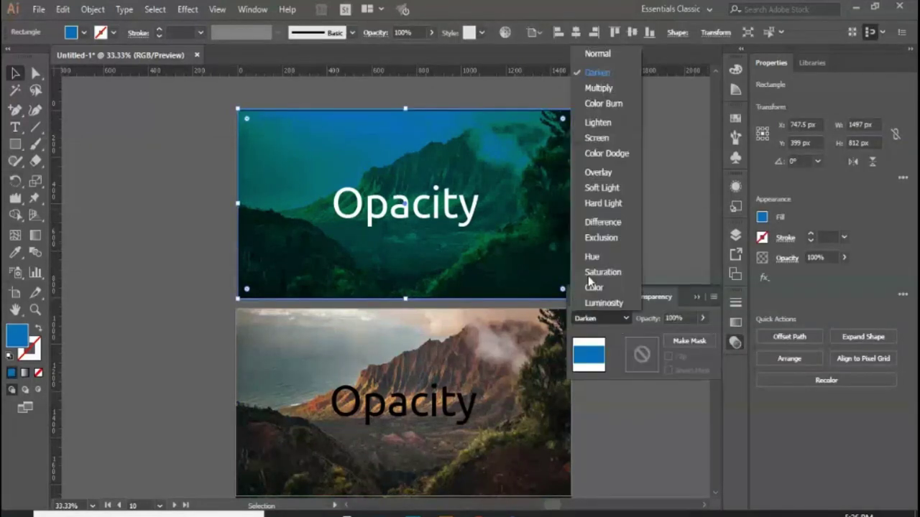
left_click(596, 52)
left_click(617, 172)
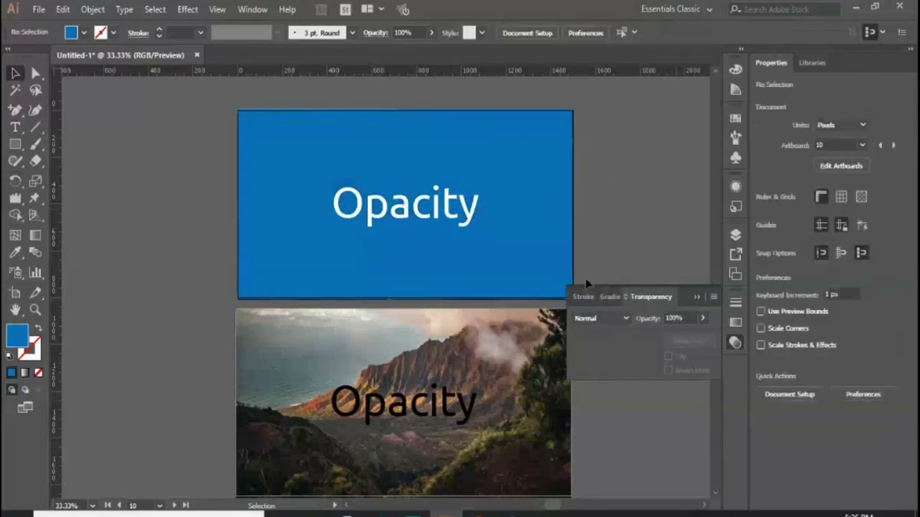
left_click(696, 296)
Lower the blue rectangle's opacity to 47% so the mountains show through.
left_click(488, 249)
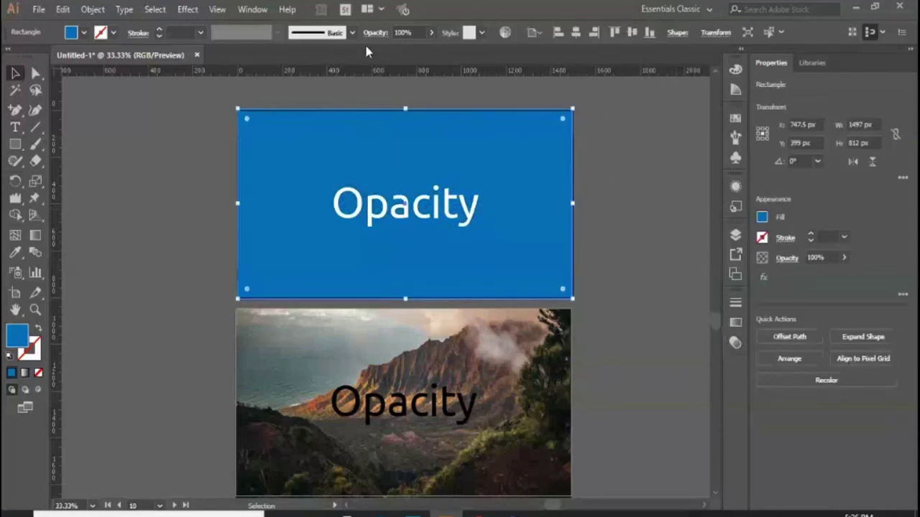
left_click(431, 32)
left_click_drag(430, 51, 404, 50)
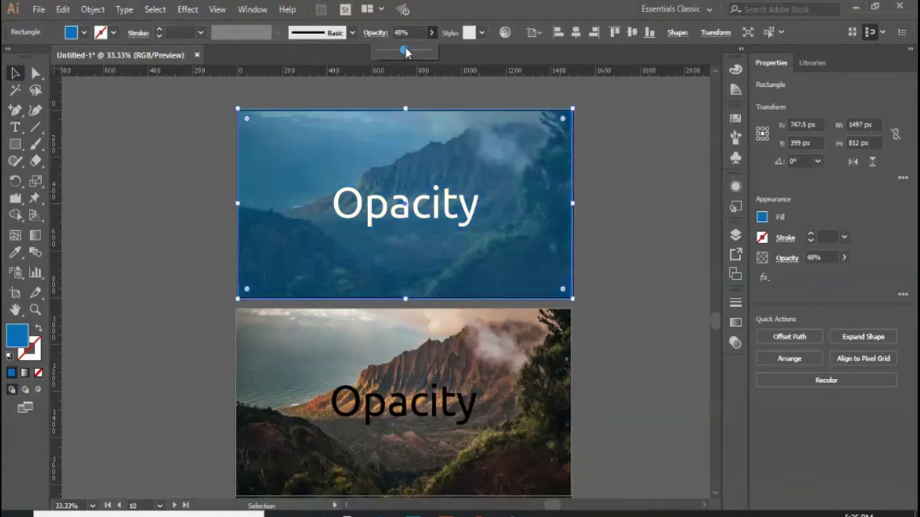
left_click(179, 293)
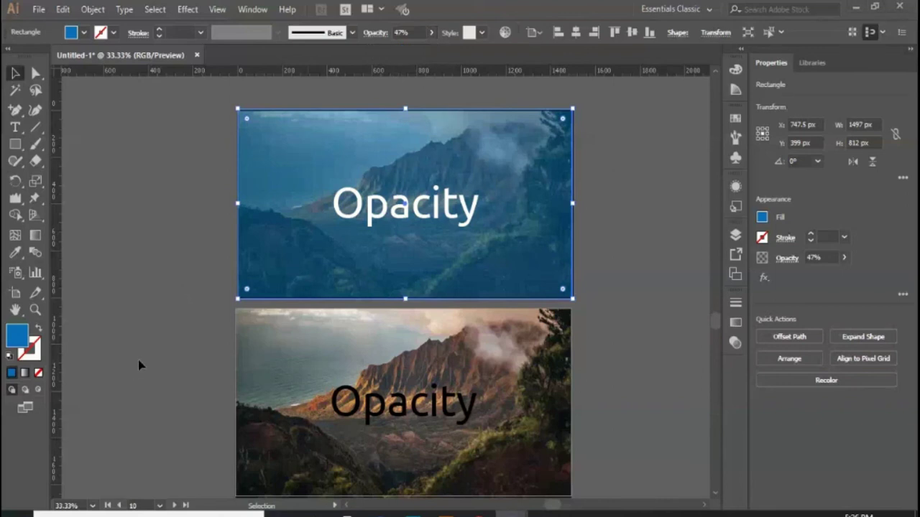
left_click(212, 260)
Try yellow, green, cyan, blue, red and navy fills on the rectangle, settling on purple.
key("ctrl+z")
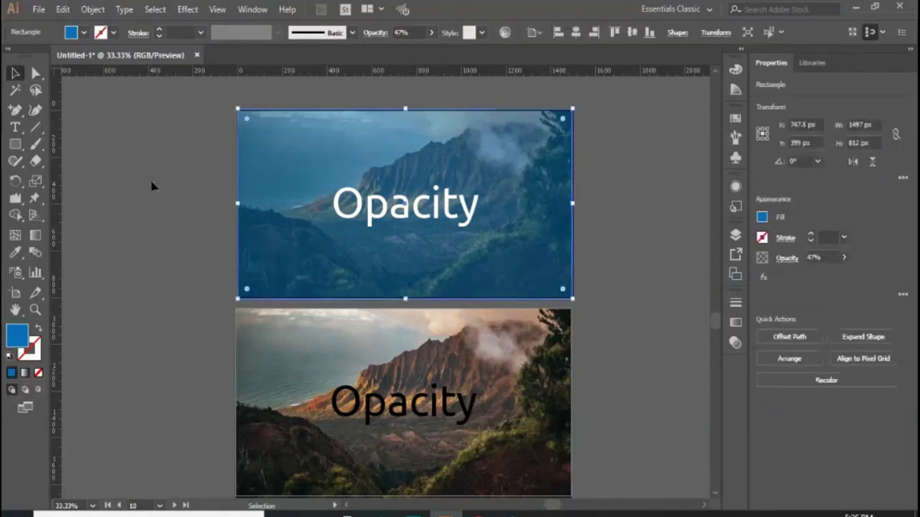
left_click(85, 32)
left_click(57, 57)
left_click(66, 57)
left_click(75, 57)
left_click(85, 57)
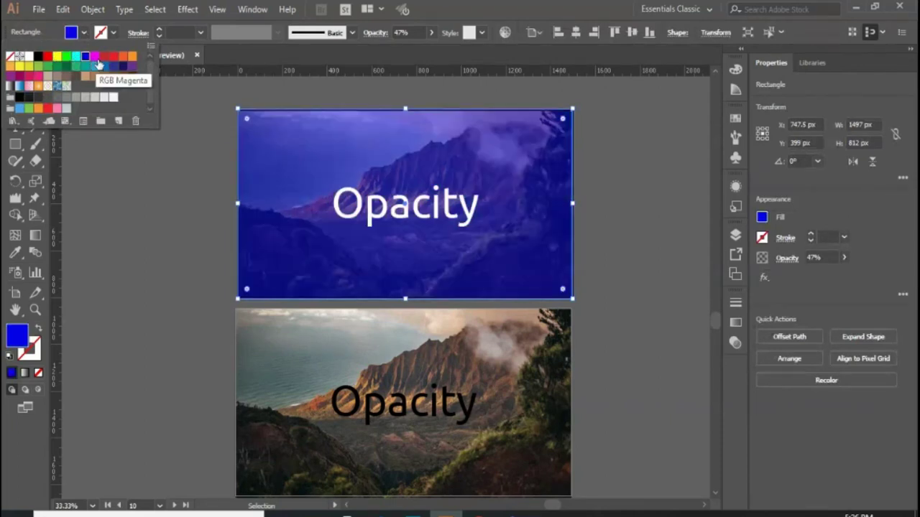
left_click(112, 57)
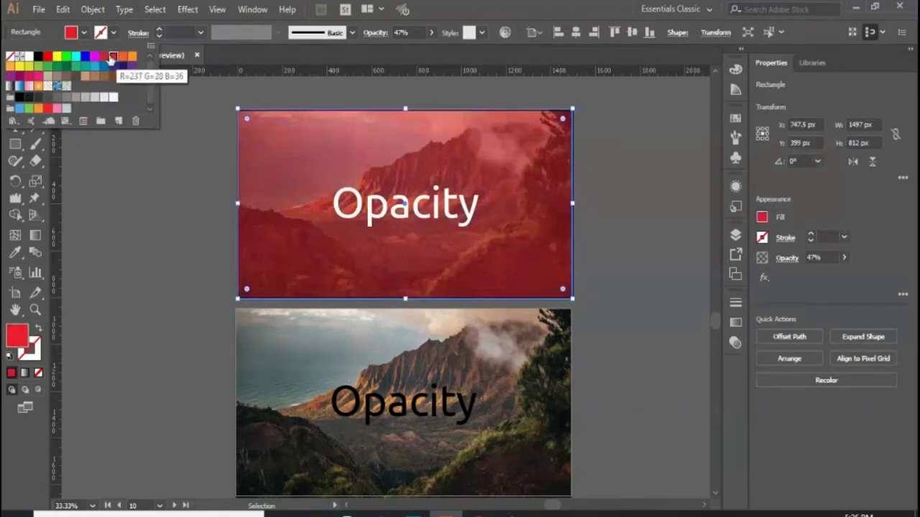
left_click(104, 56)
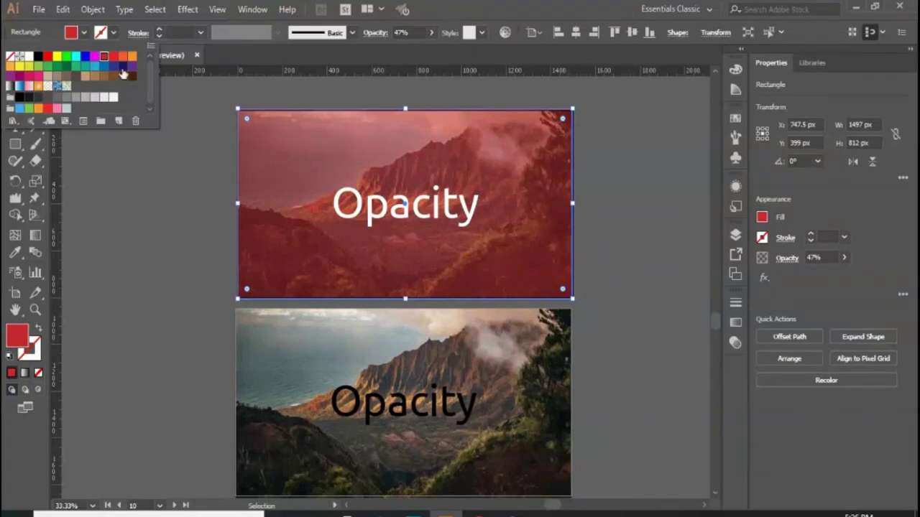
left_click(115, 65)
left_click(104, 66)
left_click(132, 65)
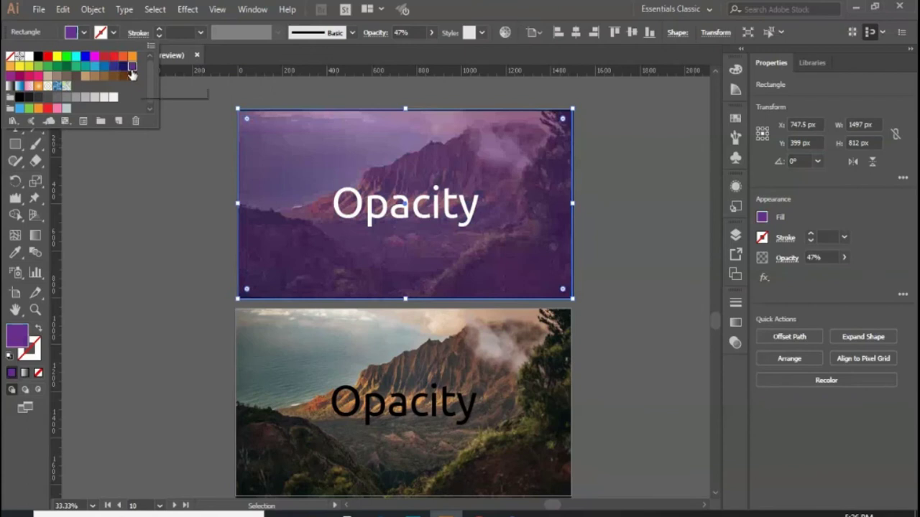
left_click(115, 220)
left_click(627, 289)
Raise the purple rectangle's opacity to 100%.
left_click(542, 174)
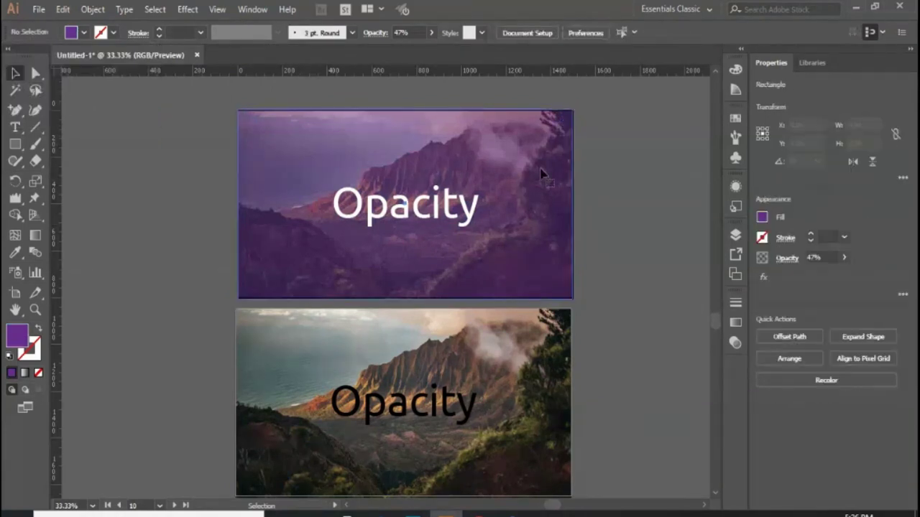
left_click(432, 33)
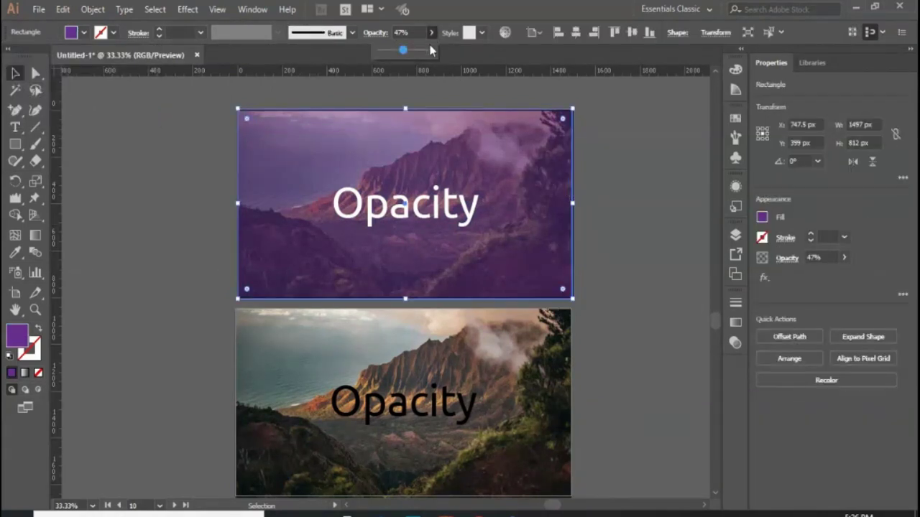
left_click_drag(403, 51, 420, 55)
left_click(432, 35)
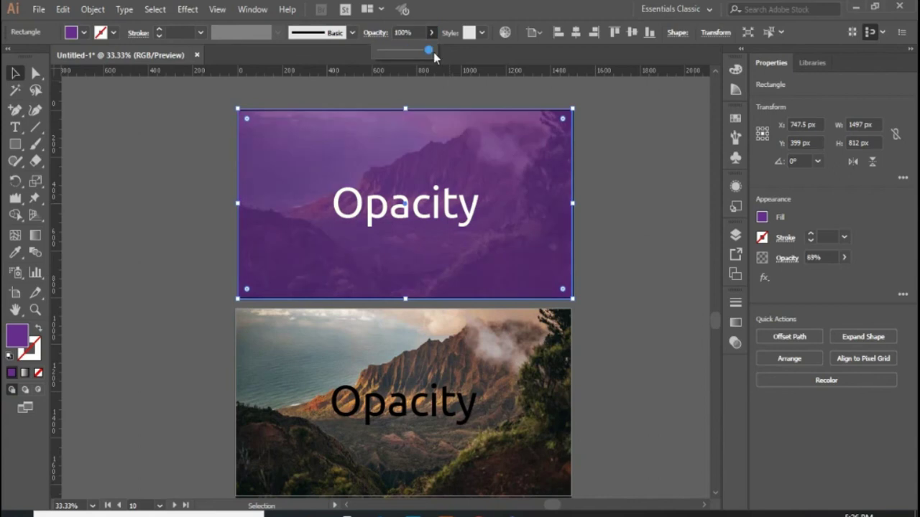
left_click(433, 52)
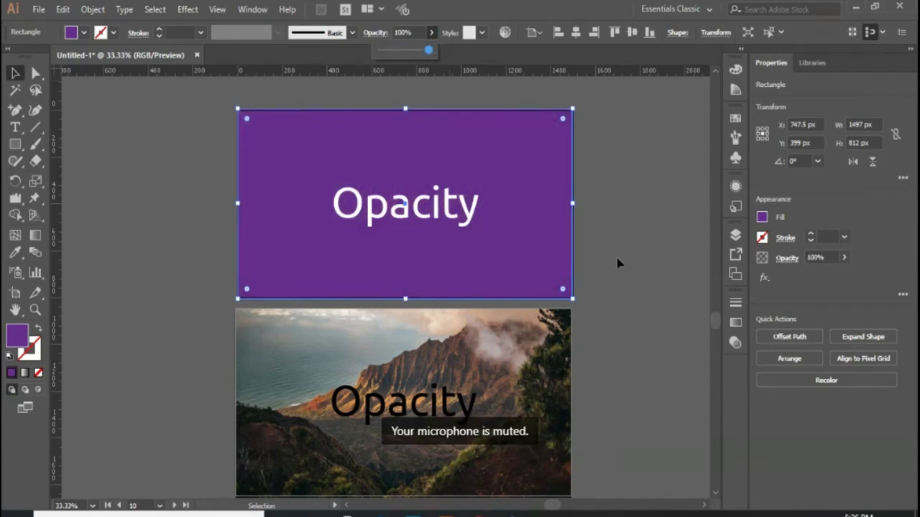
left_click(735, 343)
Try Darken, Multiply and Lighten blends on the purple rectangle, then settle on Overlay.
left_click(613, 319)
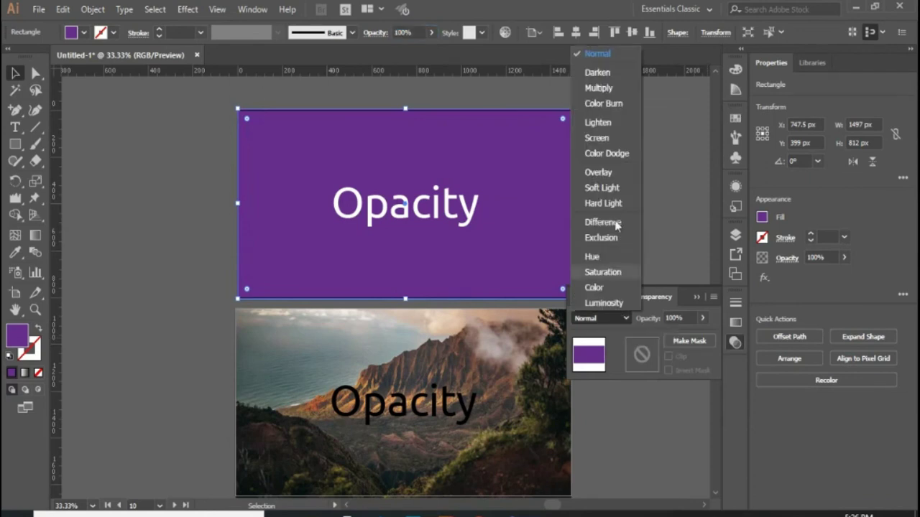
left_click(598, 73)
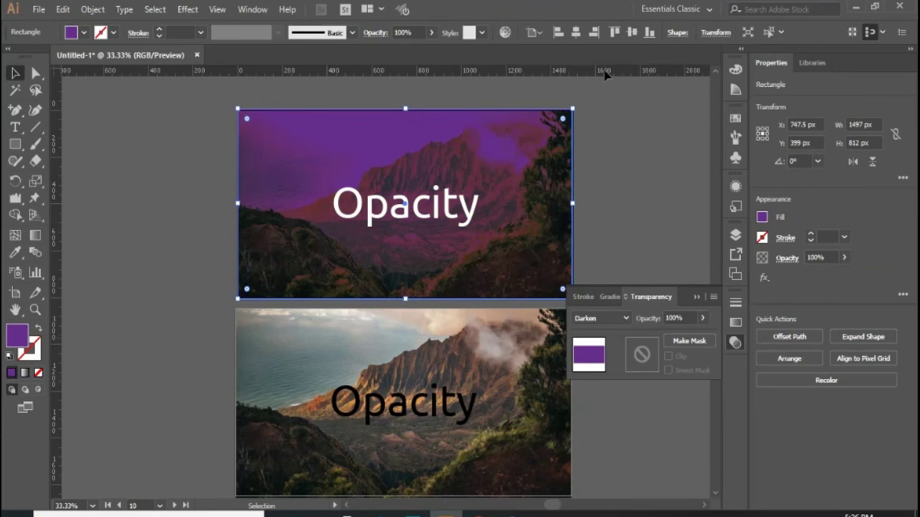
left_click(599, 316)
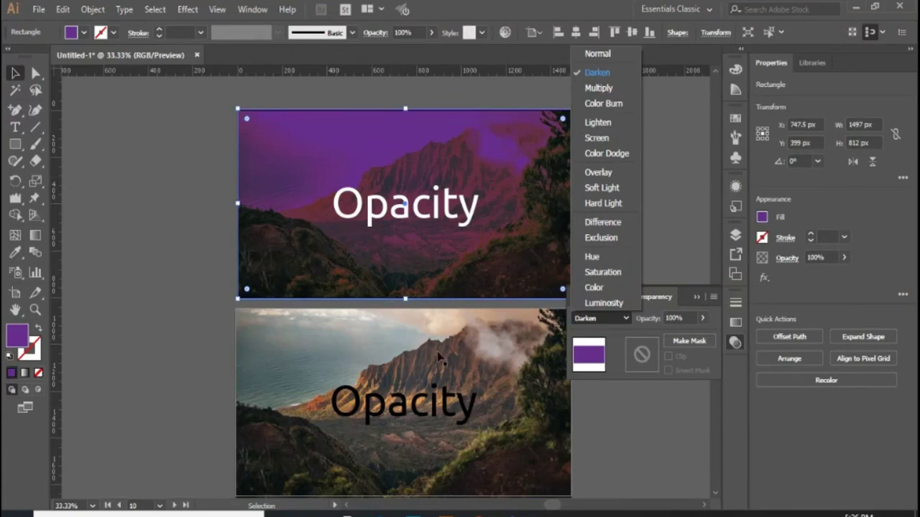
left_click(596, 88)
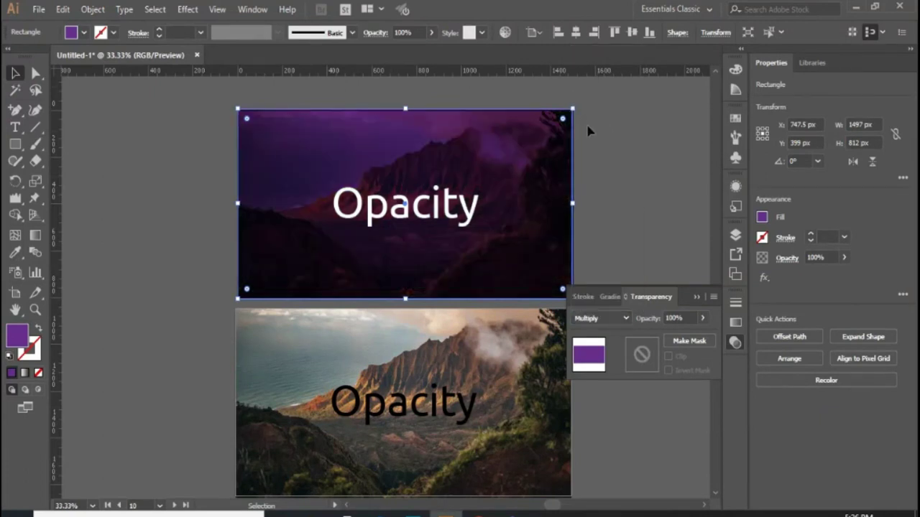
scroll(601, 317, "down", 1)
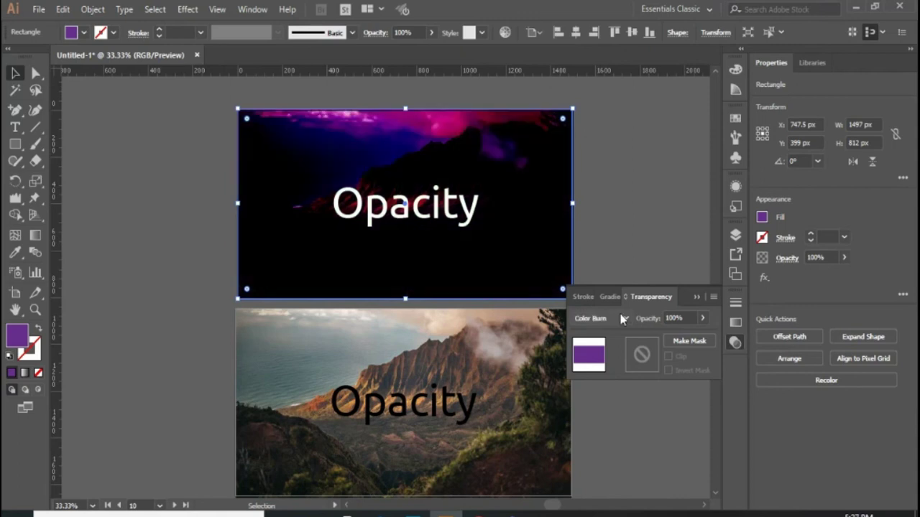
left_click(600, 317)
left_click(599, 117)
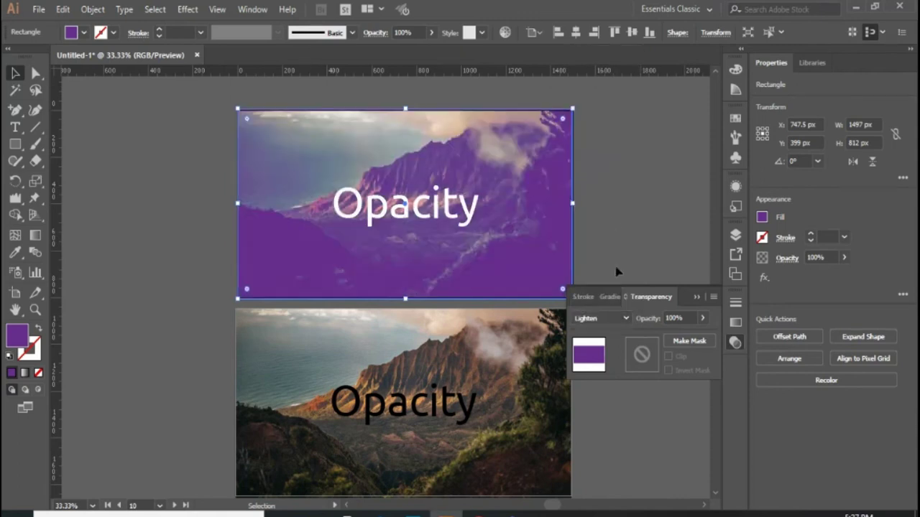
left_click(604, 317)
left_click(607, 170)
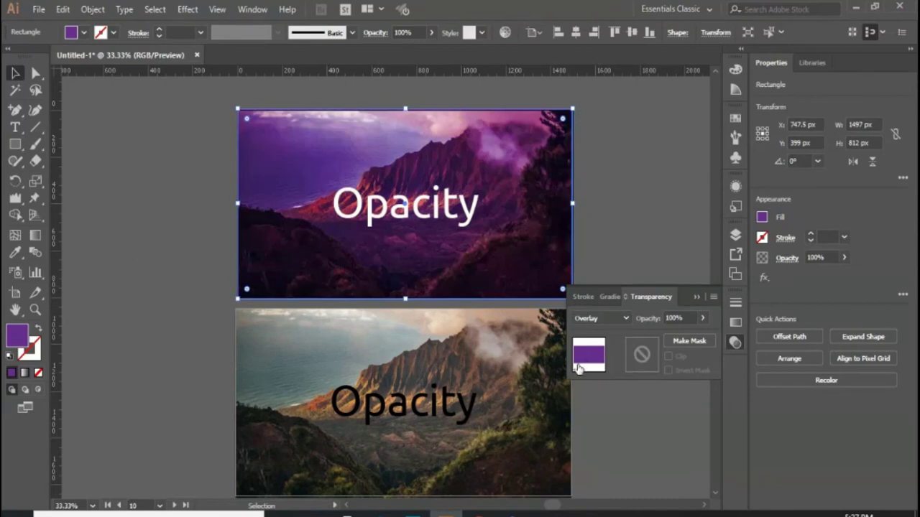
left_click(676, 263)
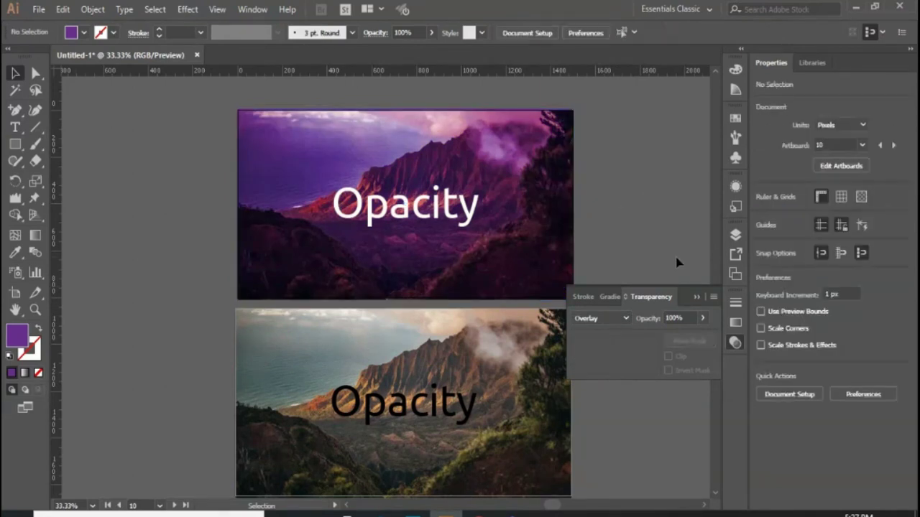
left_click(694, 297)
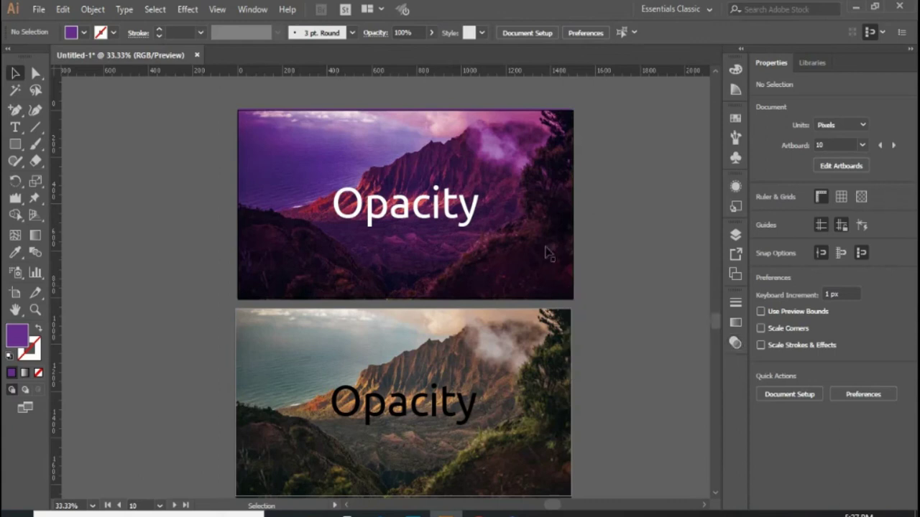
left_click(567, 259)
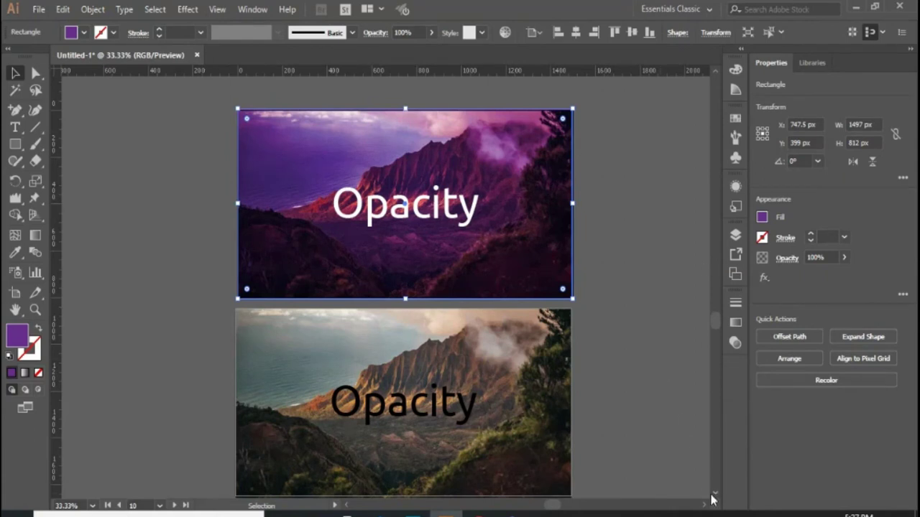
scroll(645, 311, "up", 1)
left_click(645, 311)
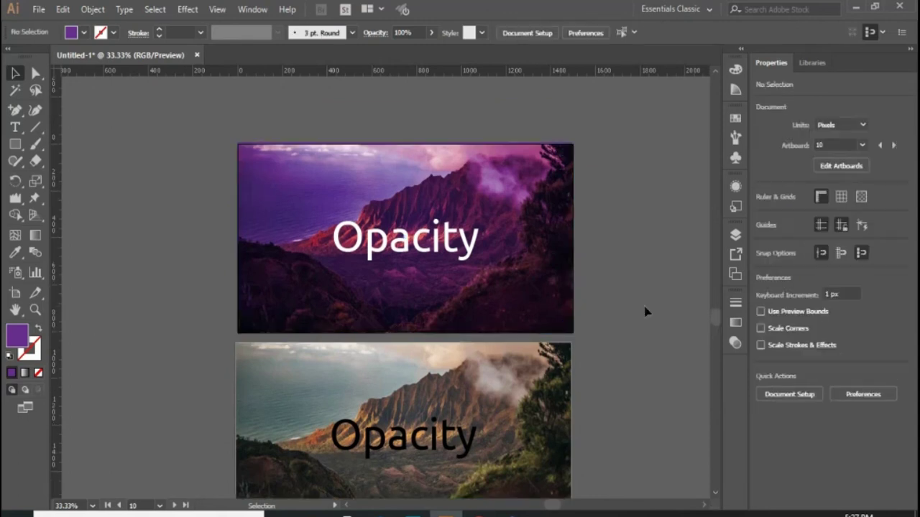
left_click(715, 493)
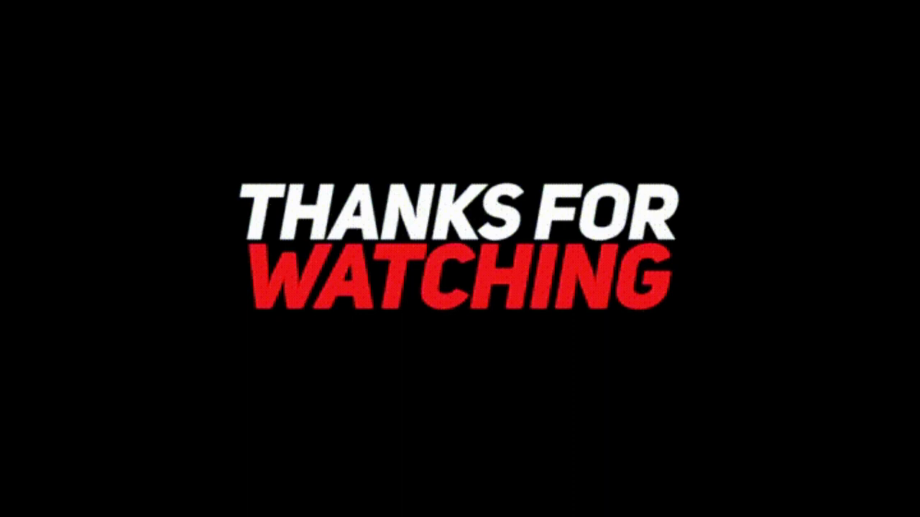